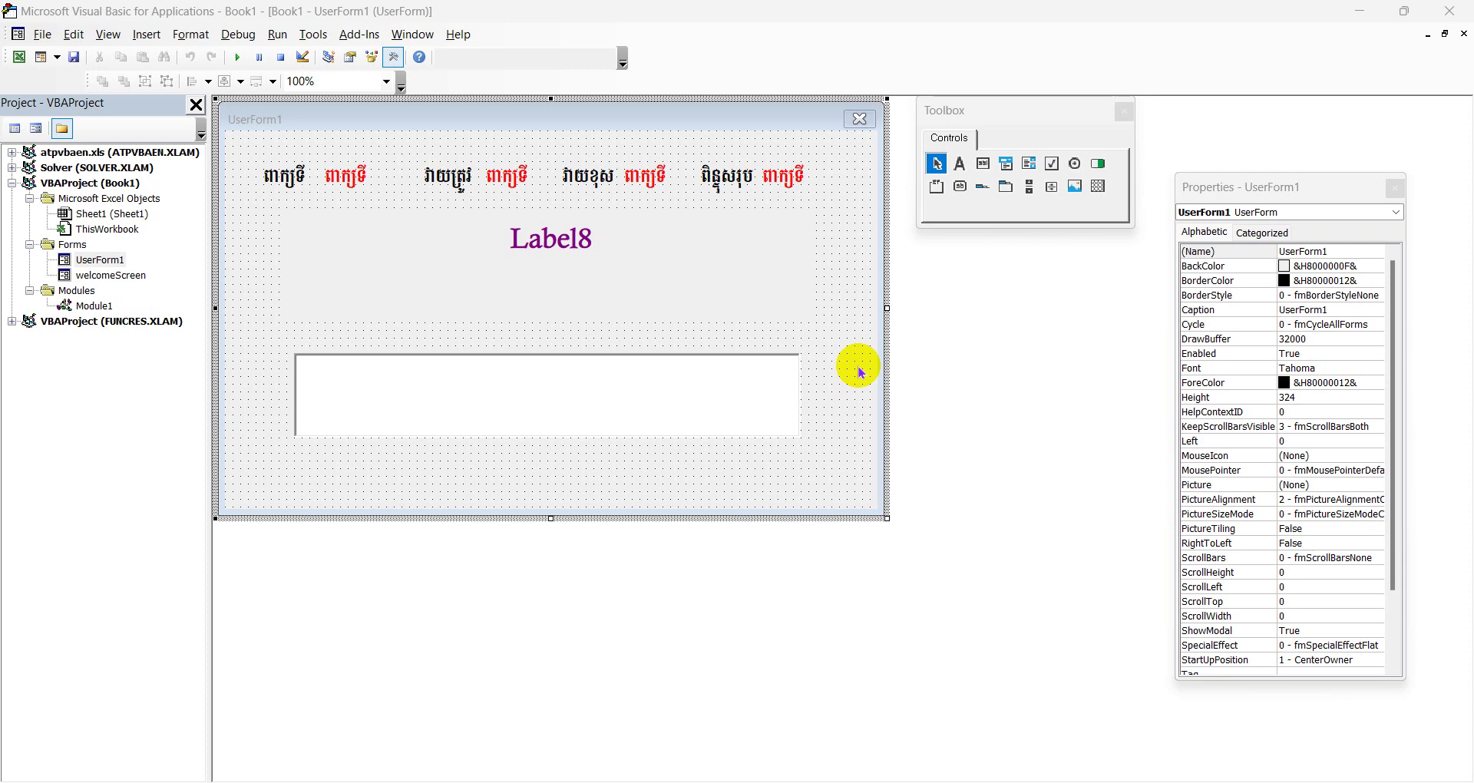
Inspect the properties of Label8, the total score label and the form itself.
click(840, 424)
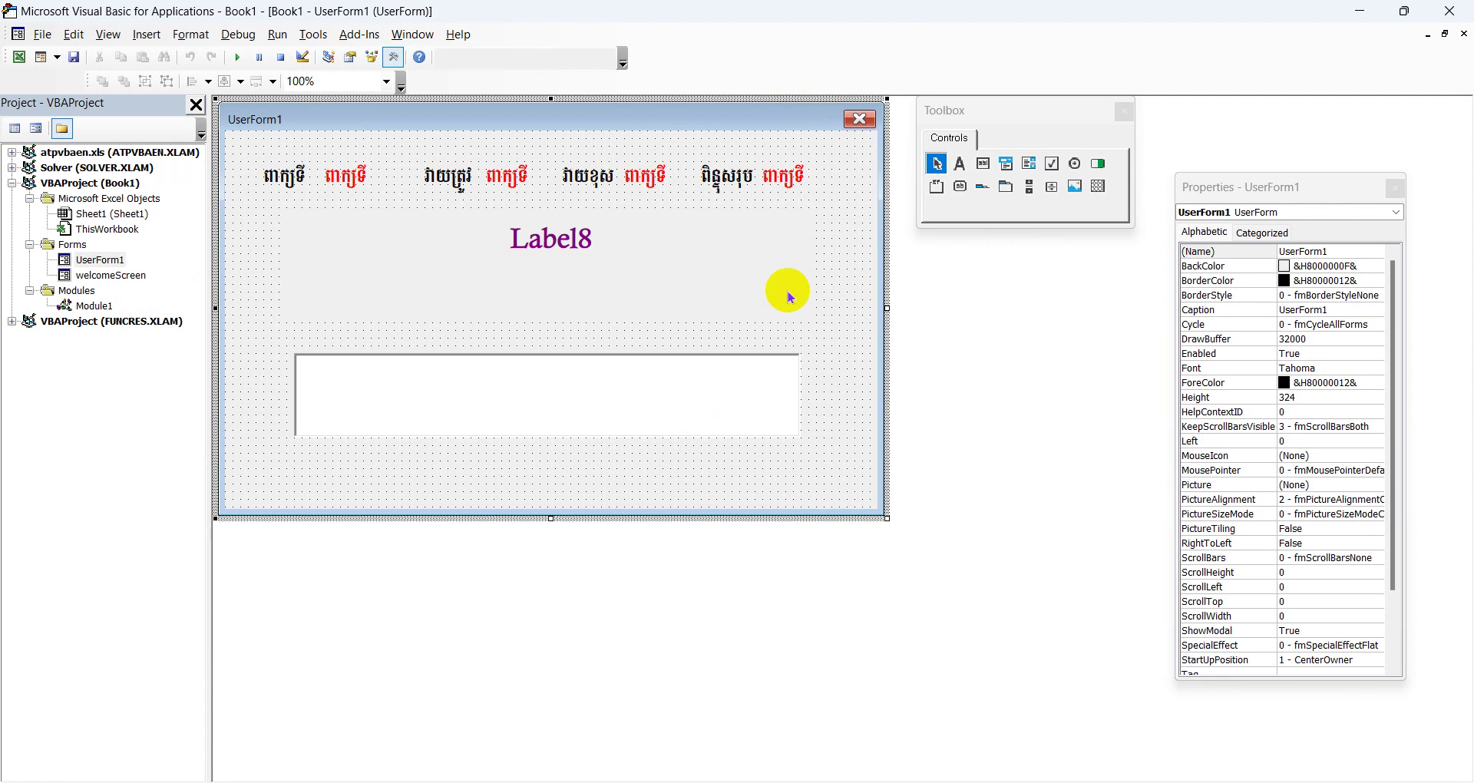
click(790, 248)
click(776, 179)
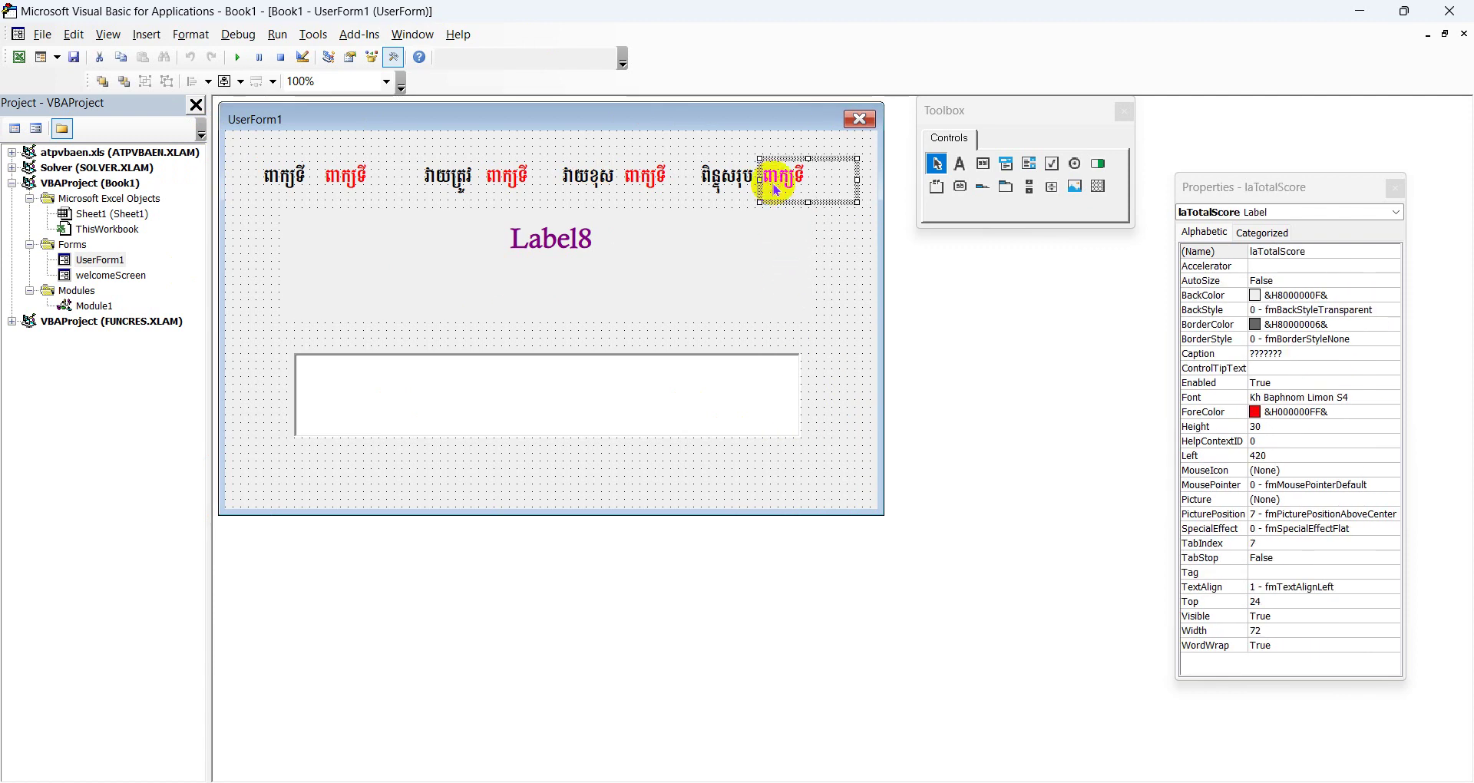
click(732, 361)
click(823, 357)
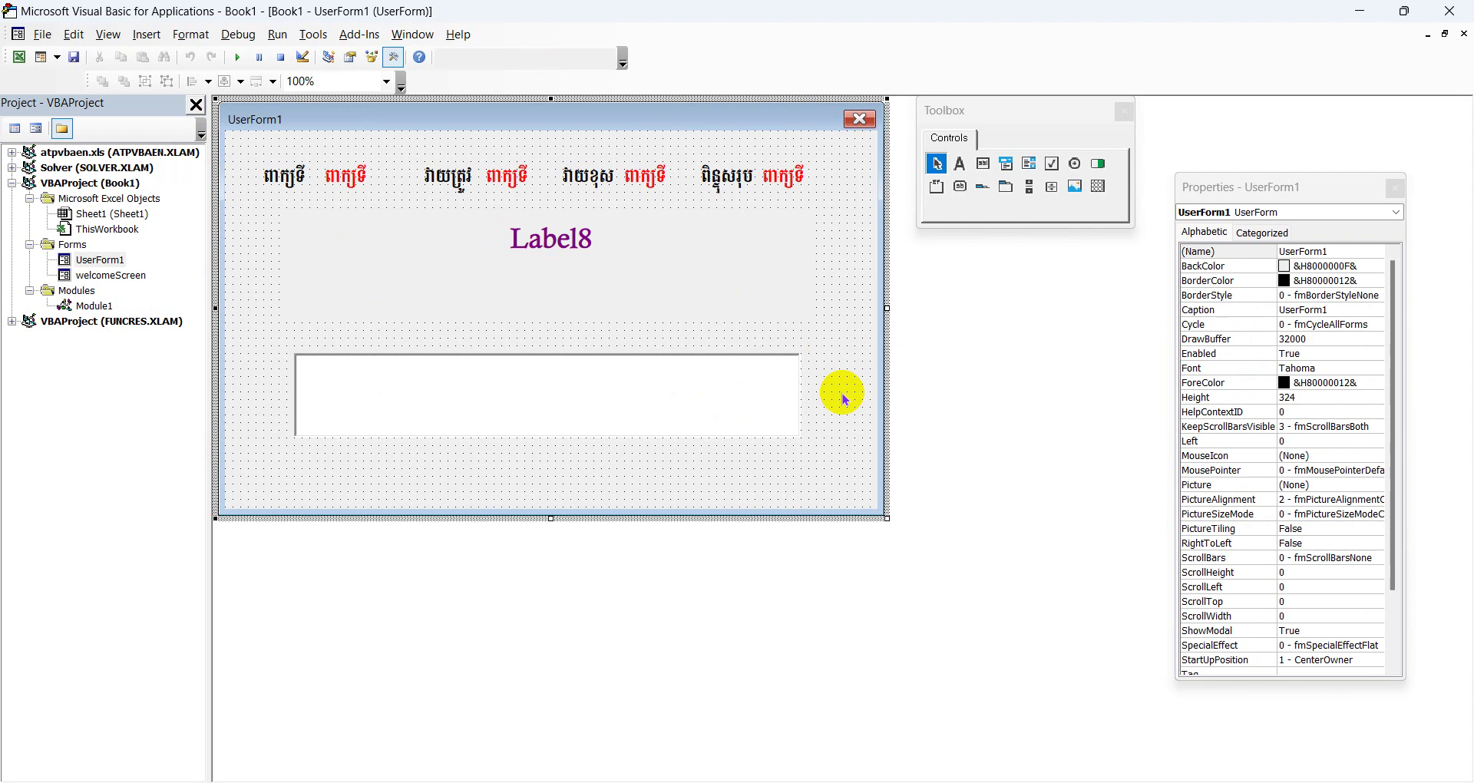
Open the form's code and add an empty UserForm_Activate procedure.
double_click(843, 396)
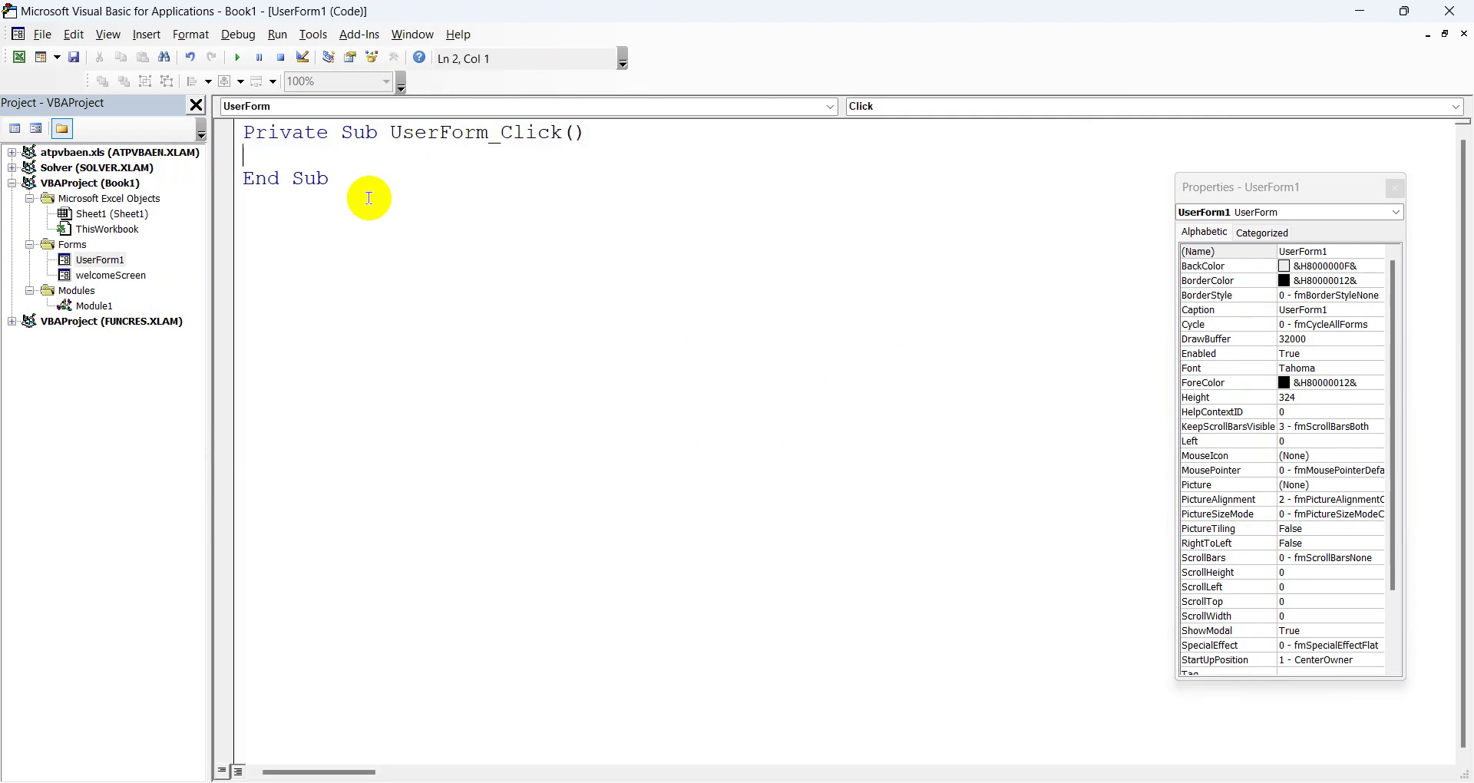
drag(375, 185, 256, 133)
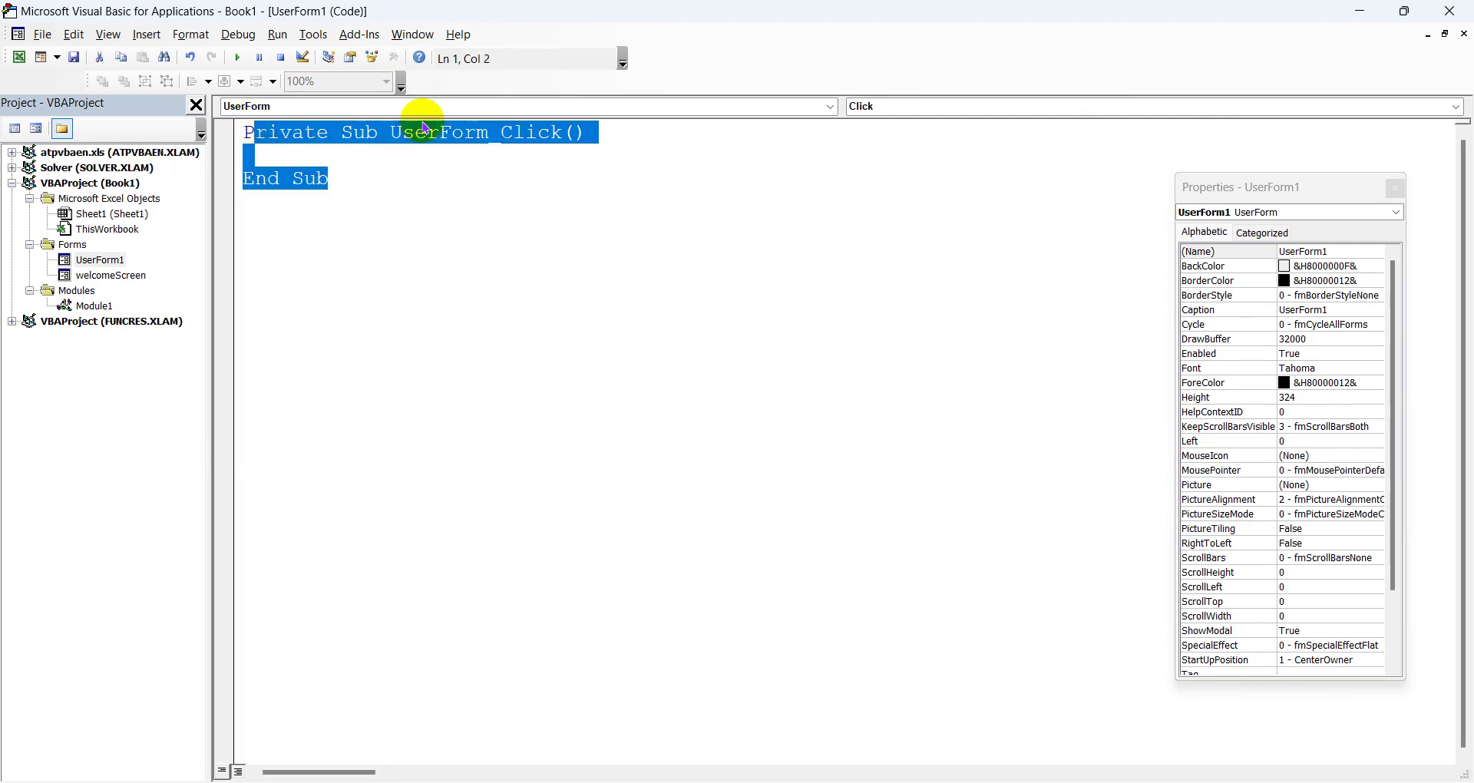
click(543, 194)
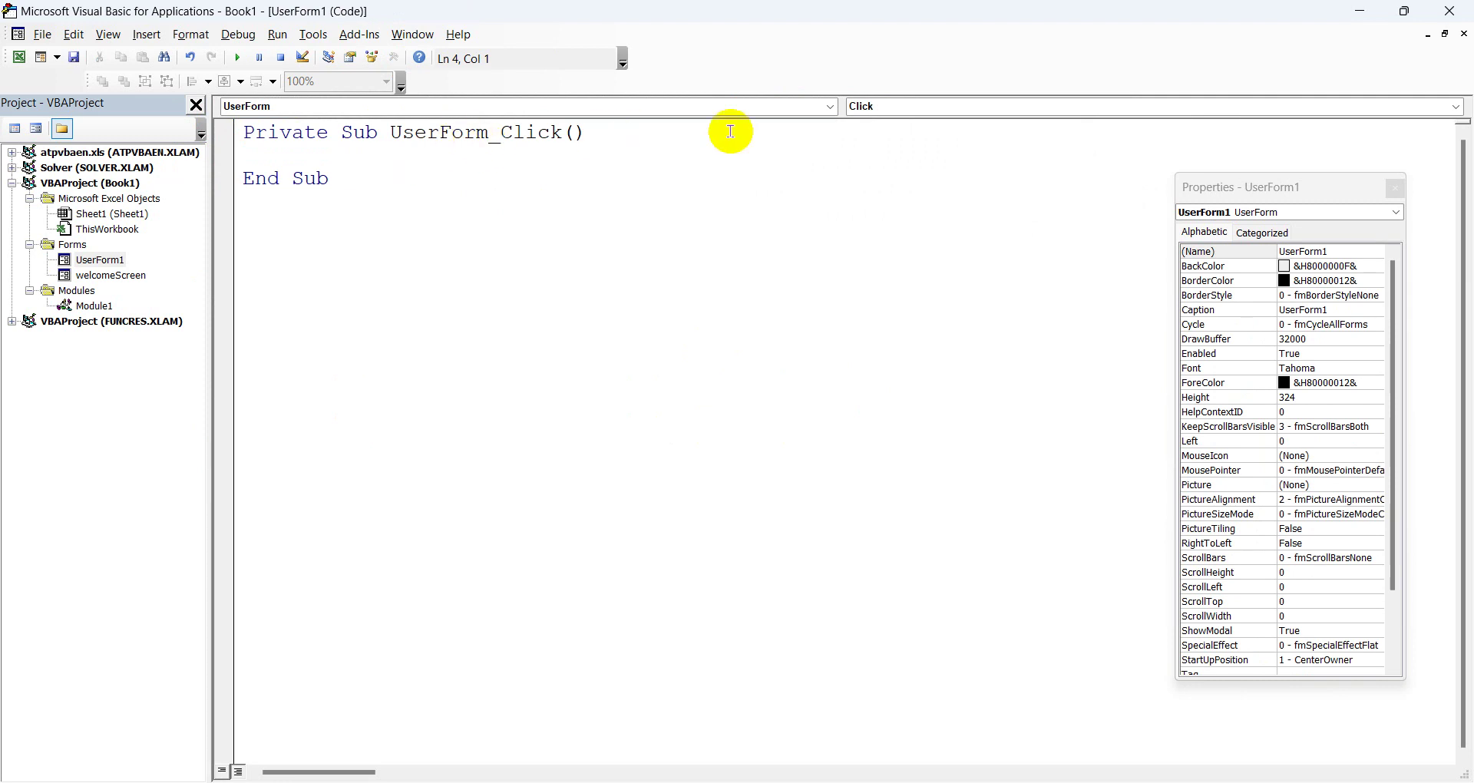
click(873, 115)
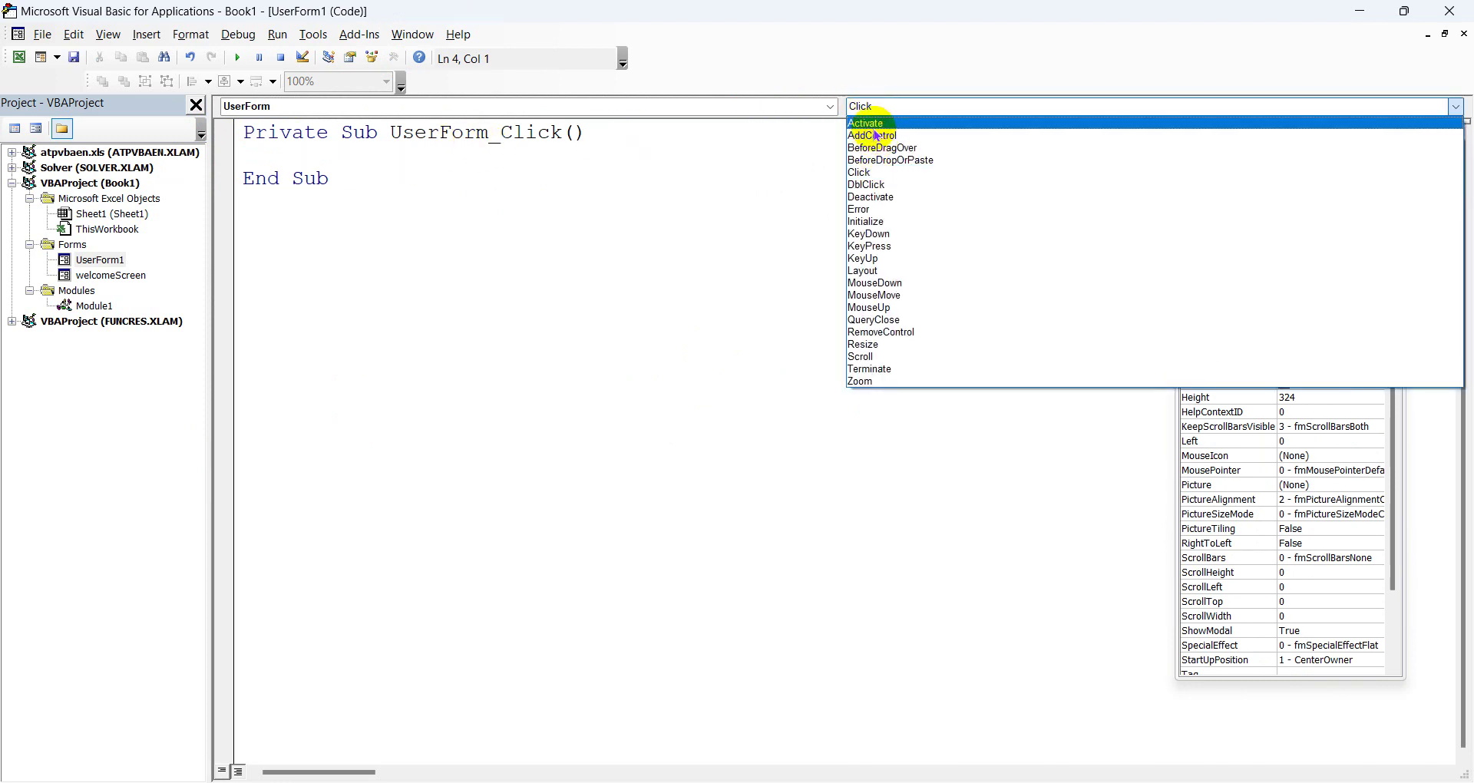
click(867, 122)
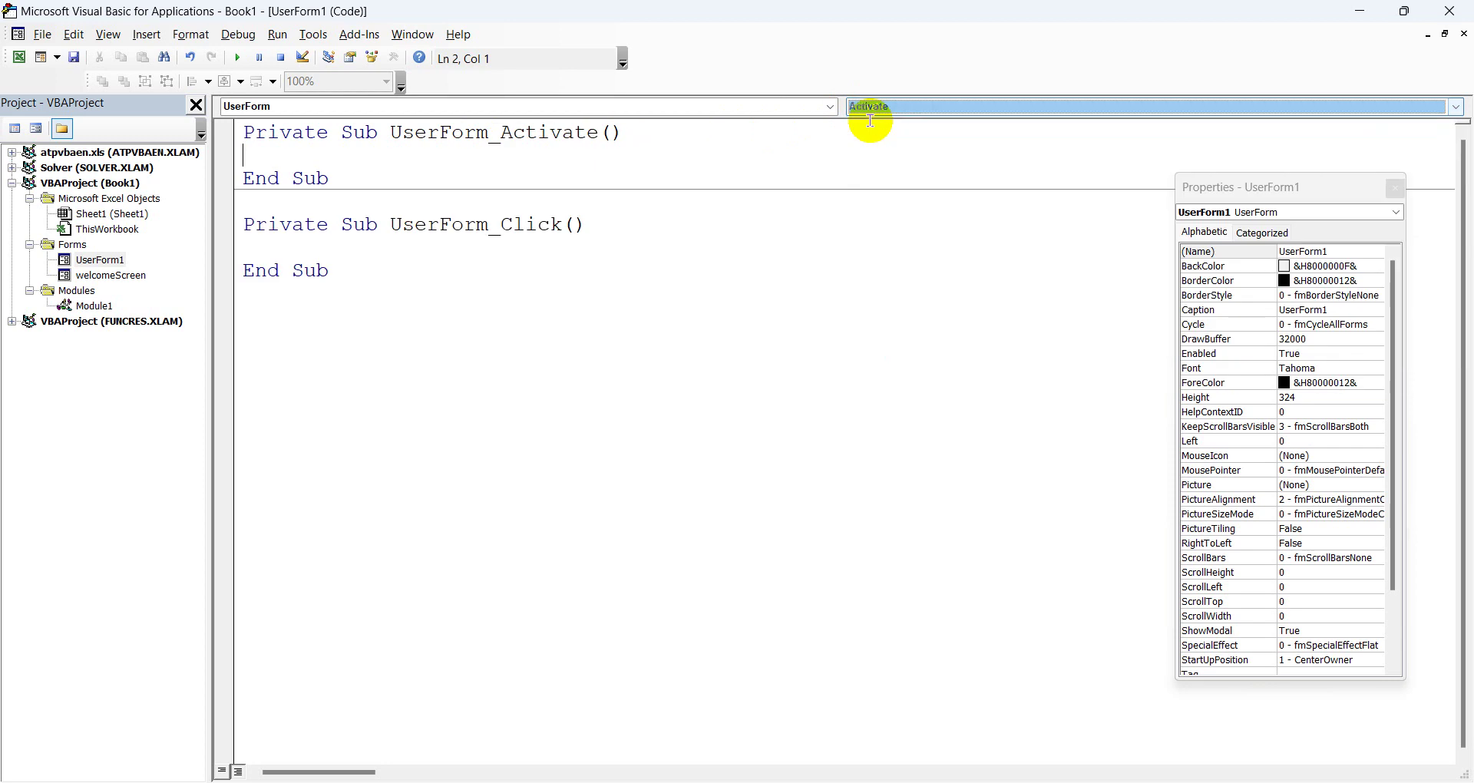
Delete the unused UserForm_Click stub and shrink the editor to reveal the workbook.
drag(368, 257, 255, 225)
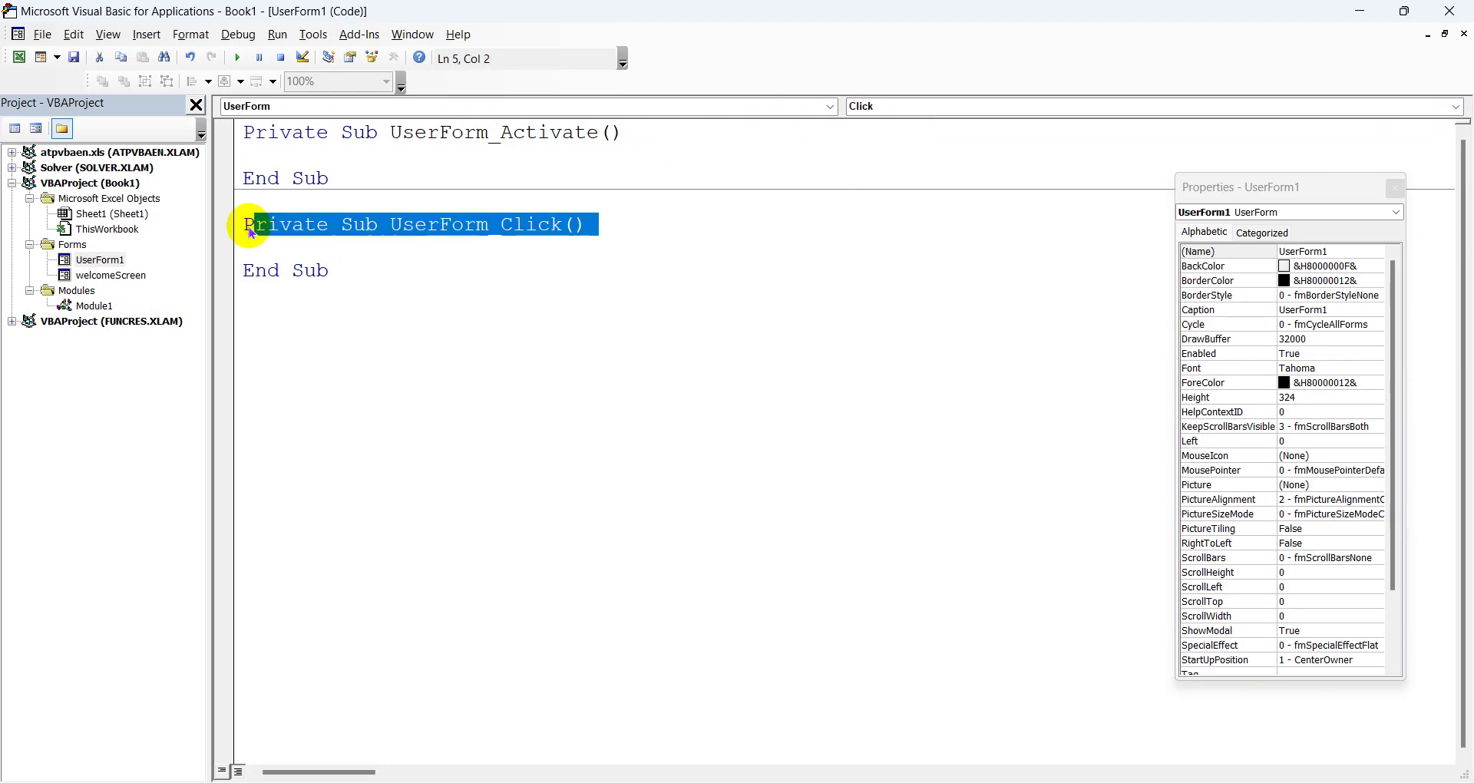
drag(329, 270, 240, 223)
key(Delete)
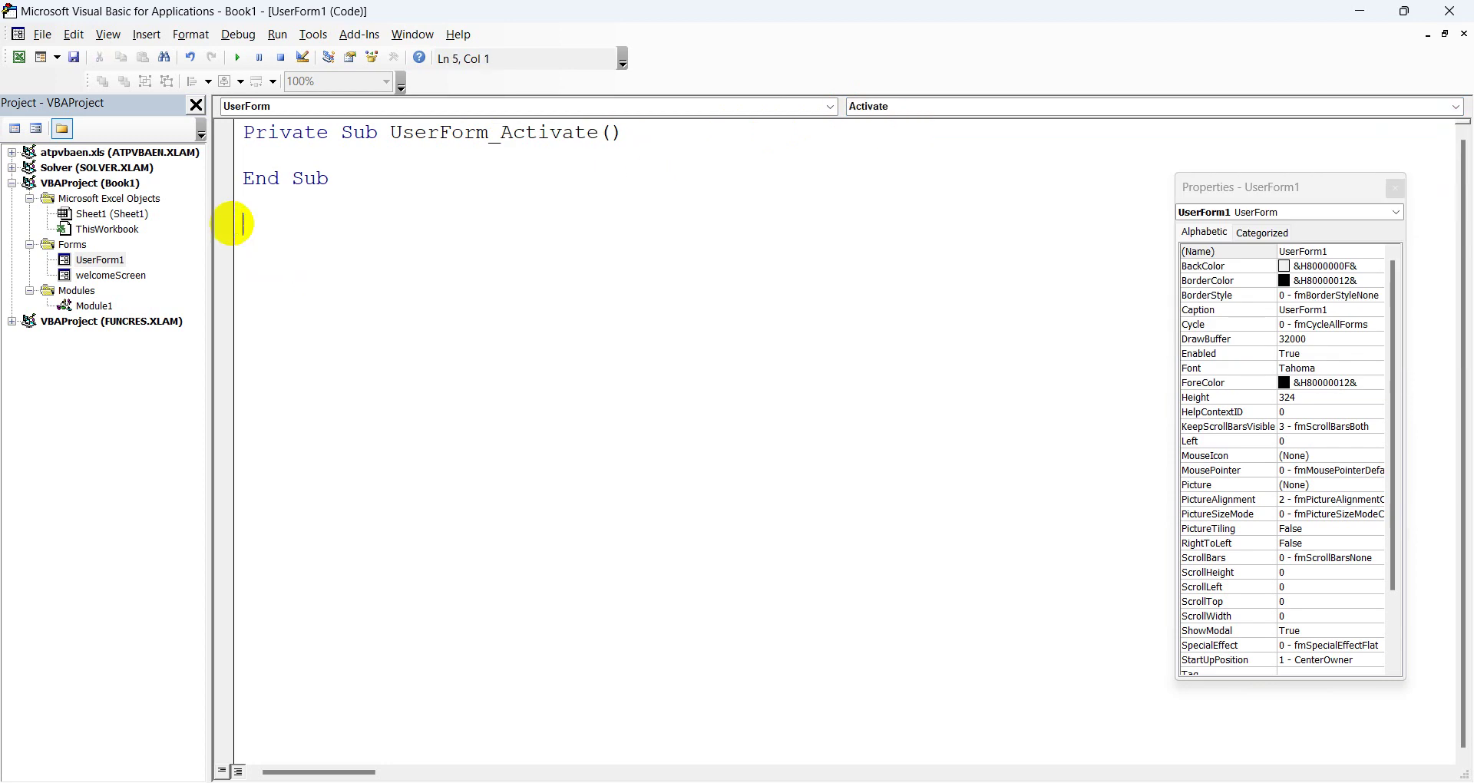
click(332, 153)
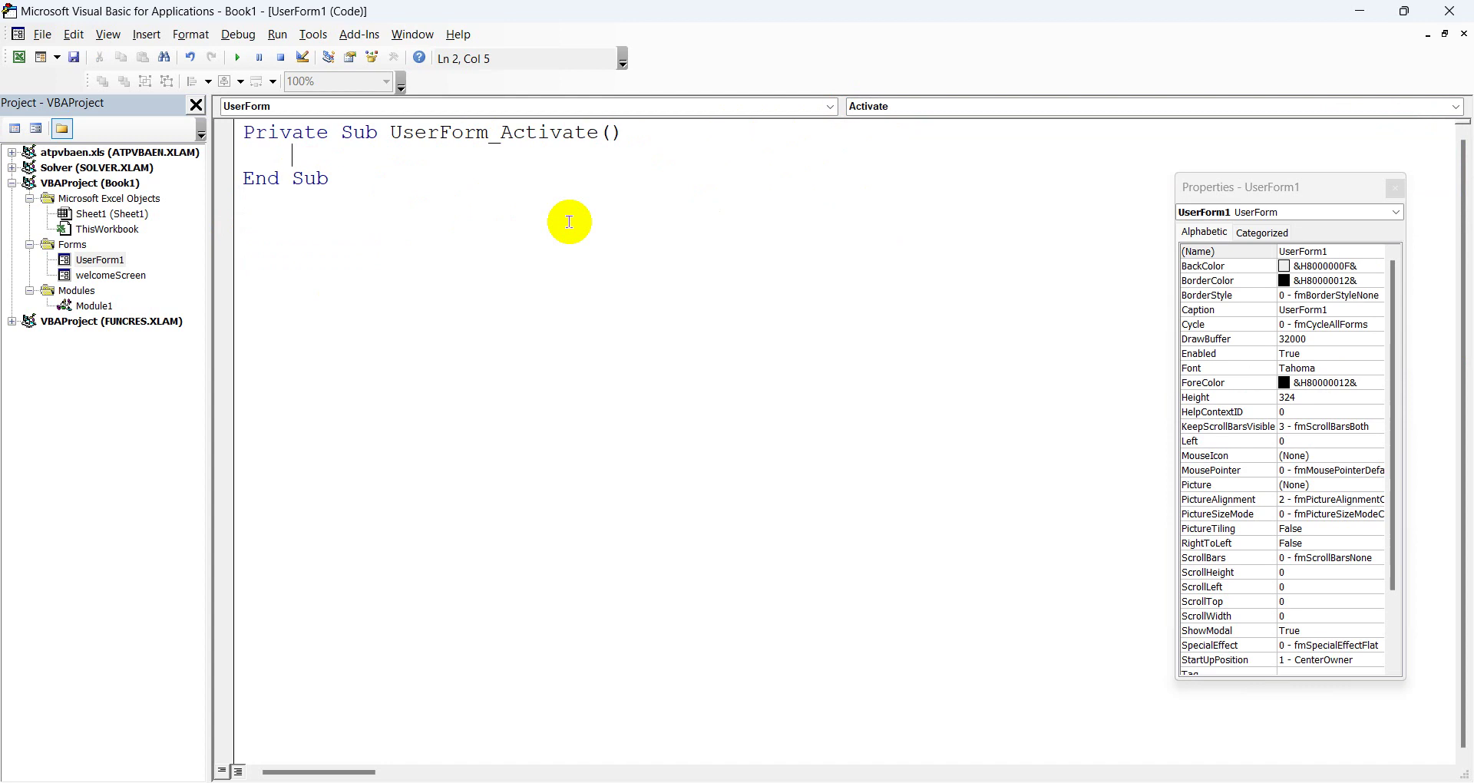
mouse_move(724, 7)
mouse_down()
mouse_move(808, 353)
mouse_move(804, 321)
mouse_up()
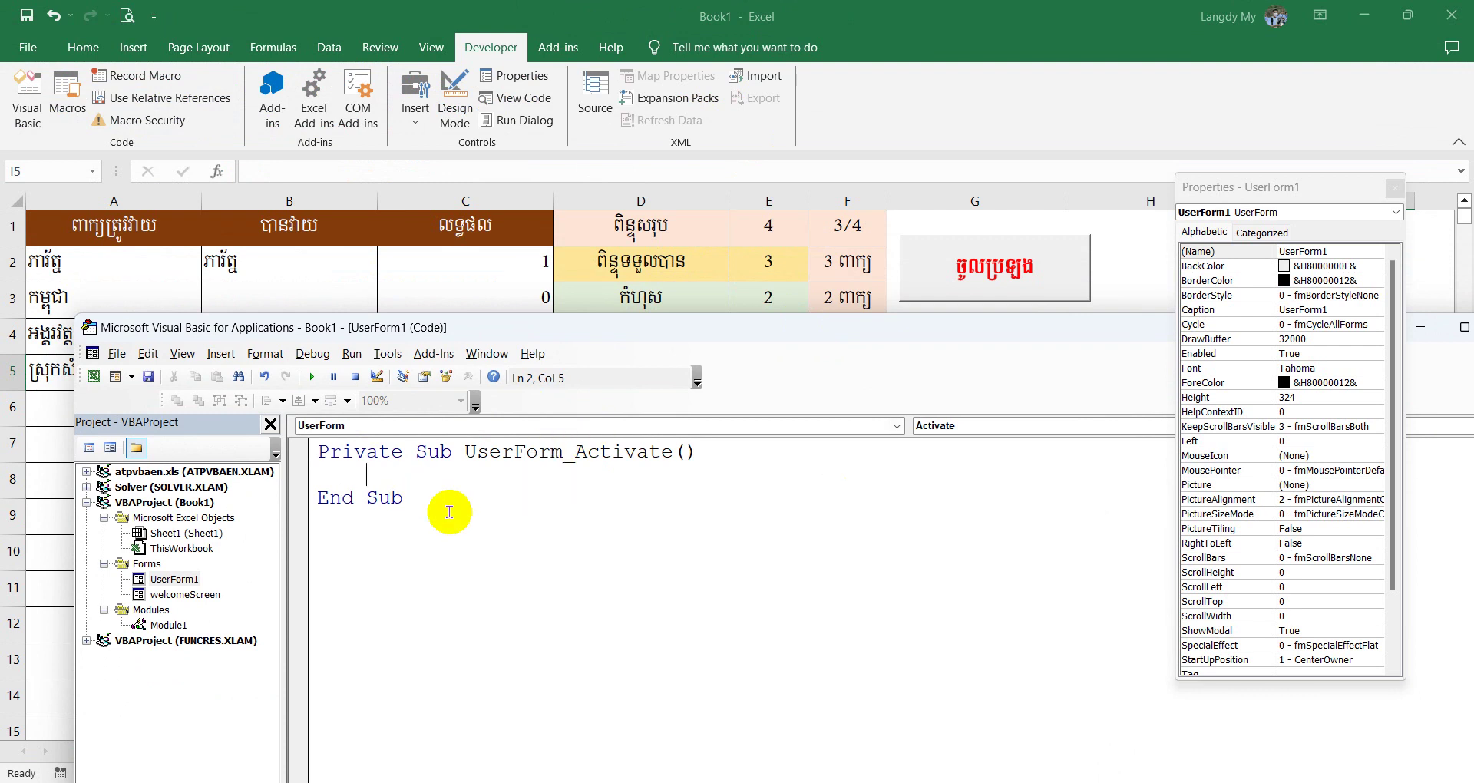
In UserForm_Activate, enter Me.laCorrect = Sheet1.Range("F2").
double_click(184, 580)
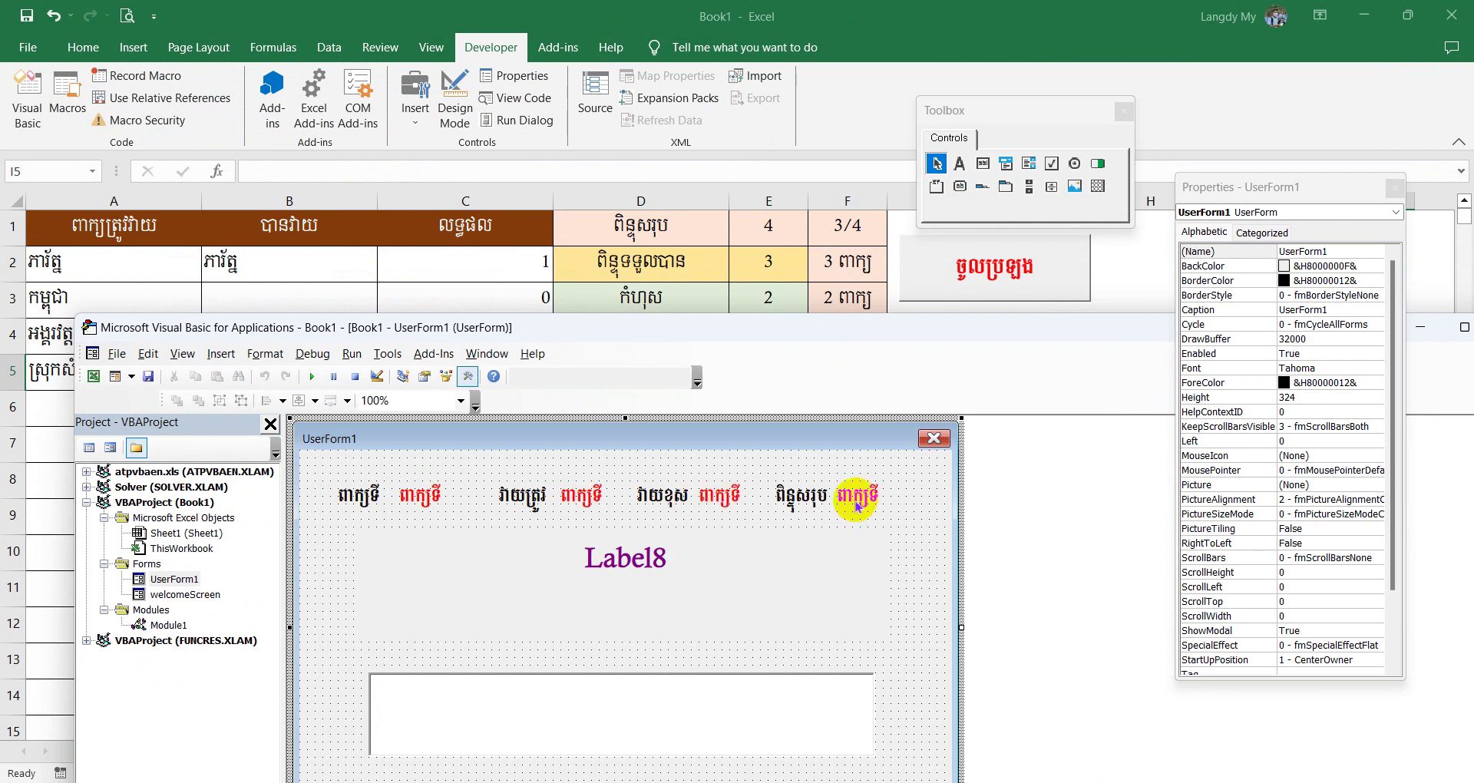
click(916, 586)
double_click(916, 585)
text(me)
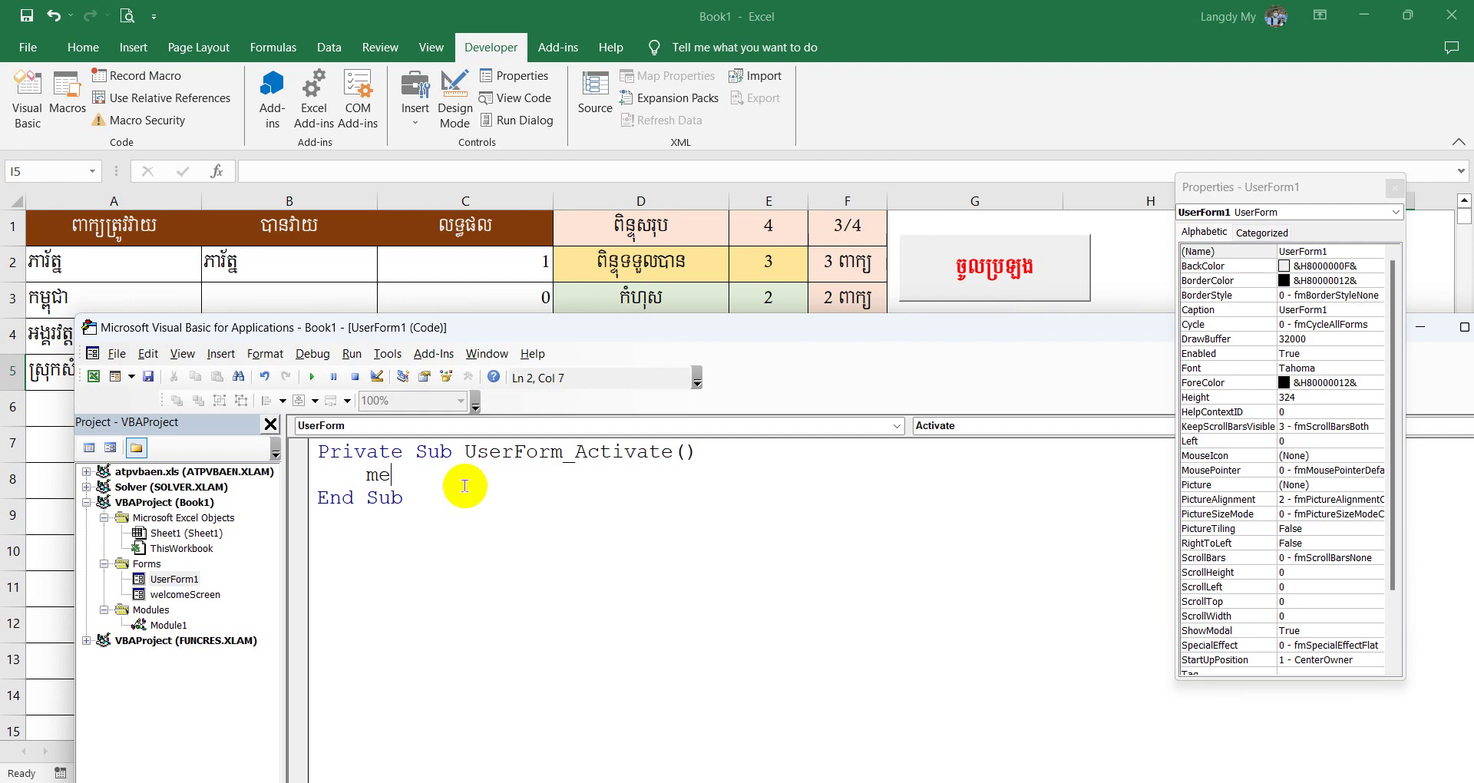
text(.)
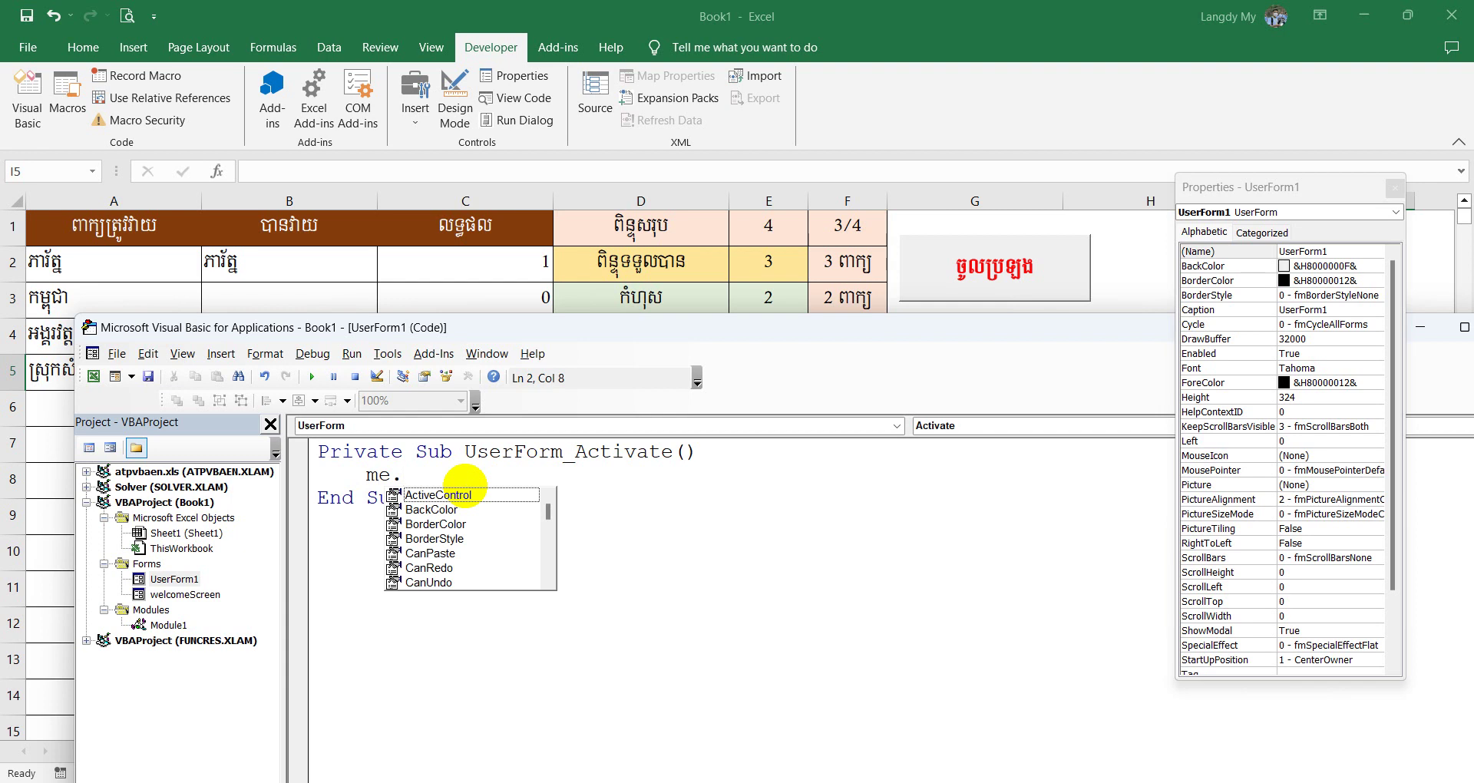
text(la)
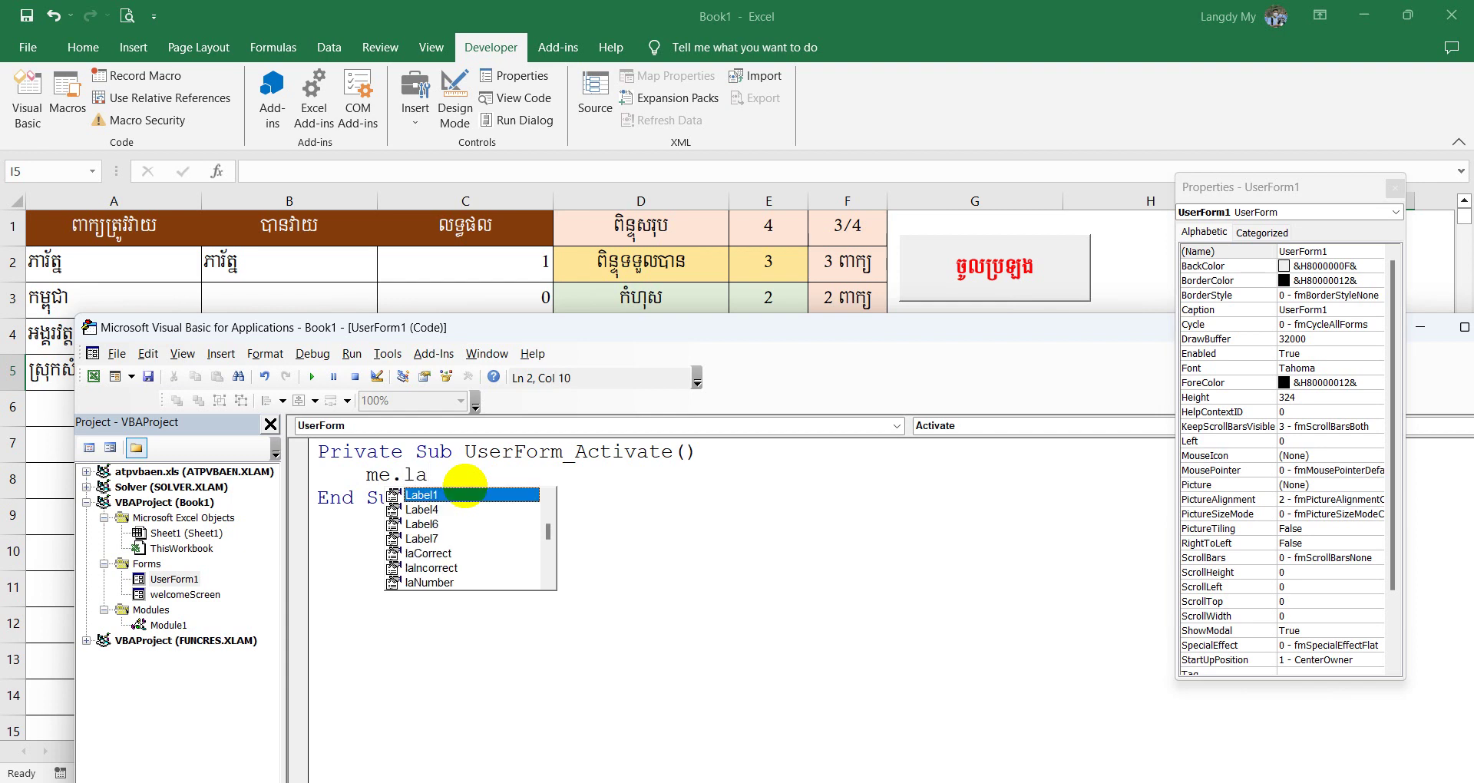
text(Cor)
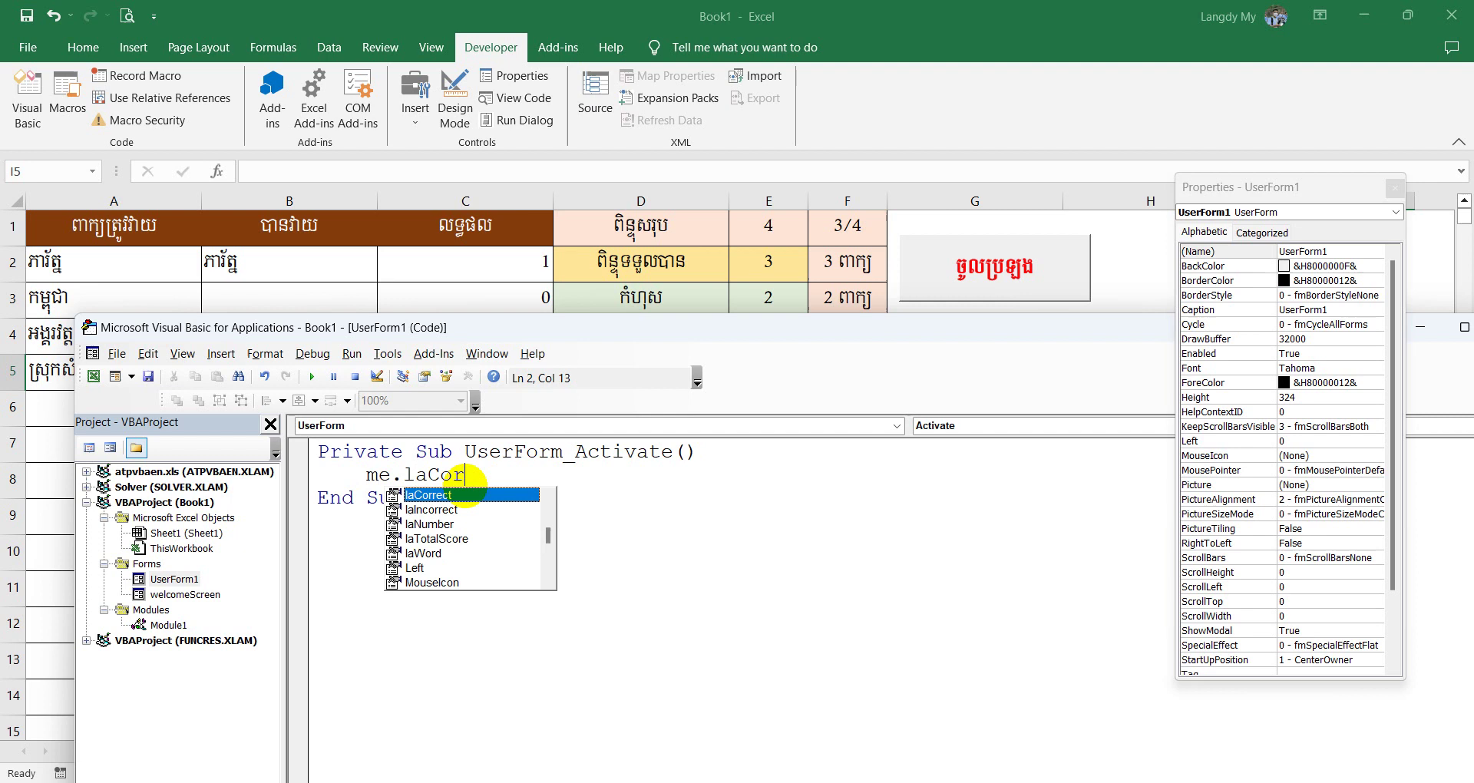
key(Tab)
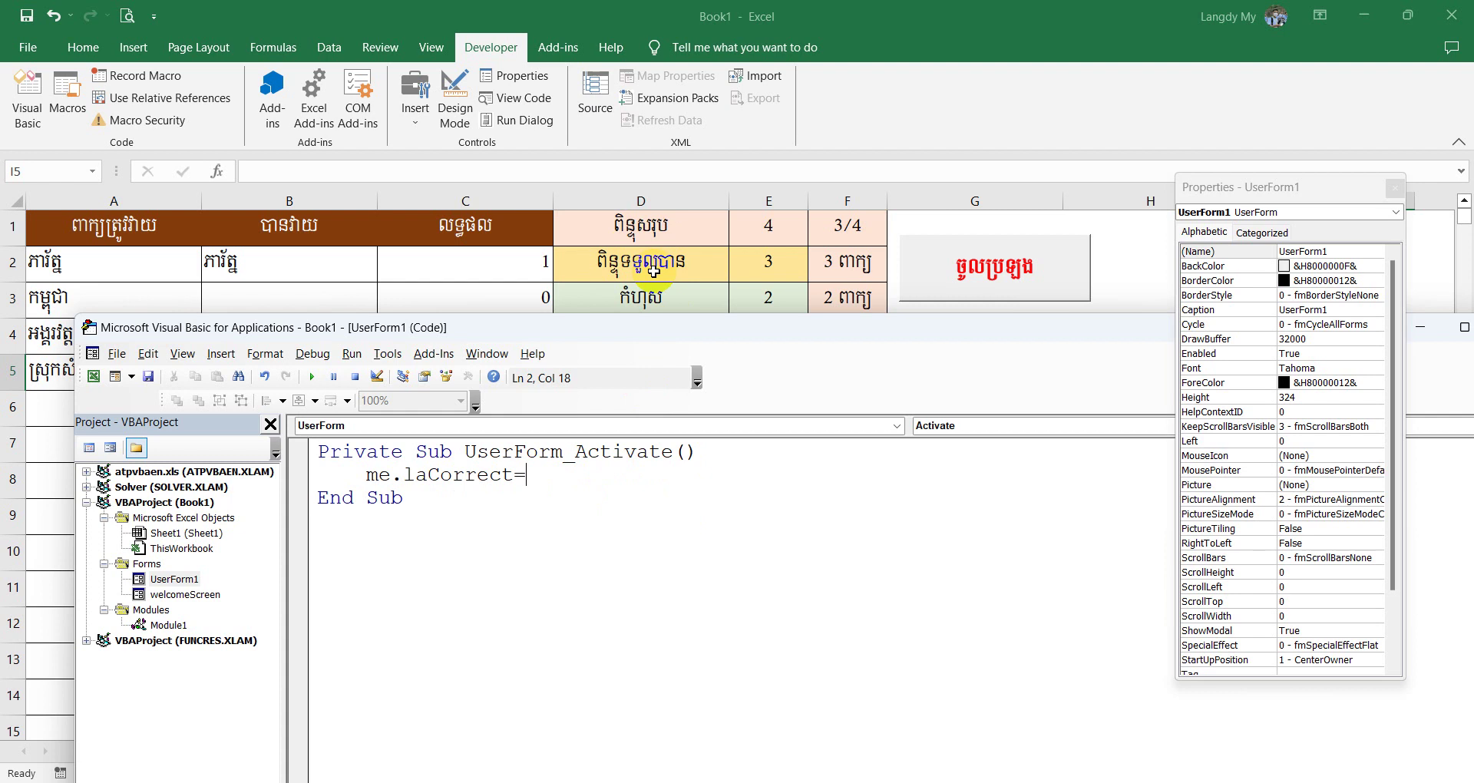
text(sheet1)
text(.range)
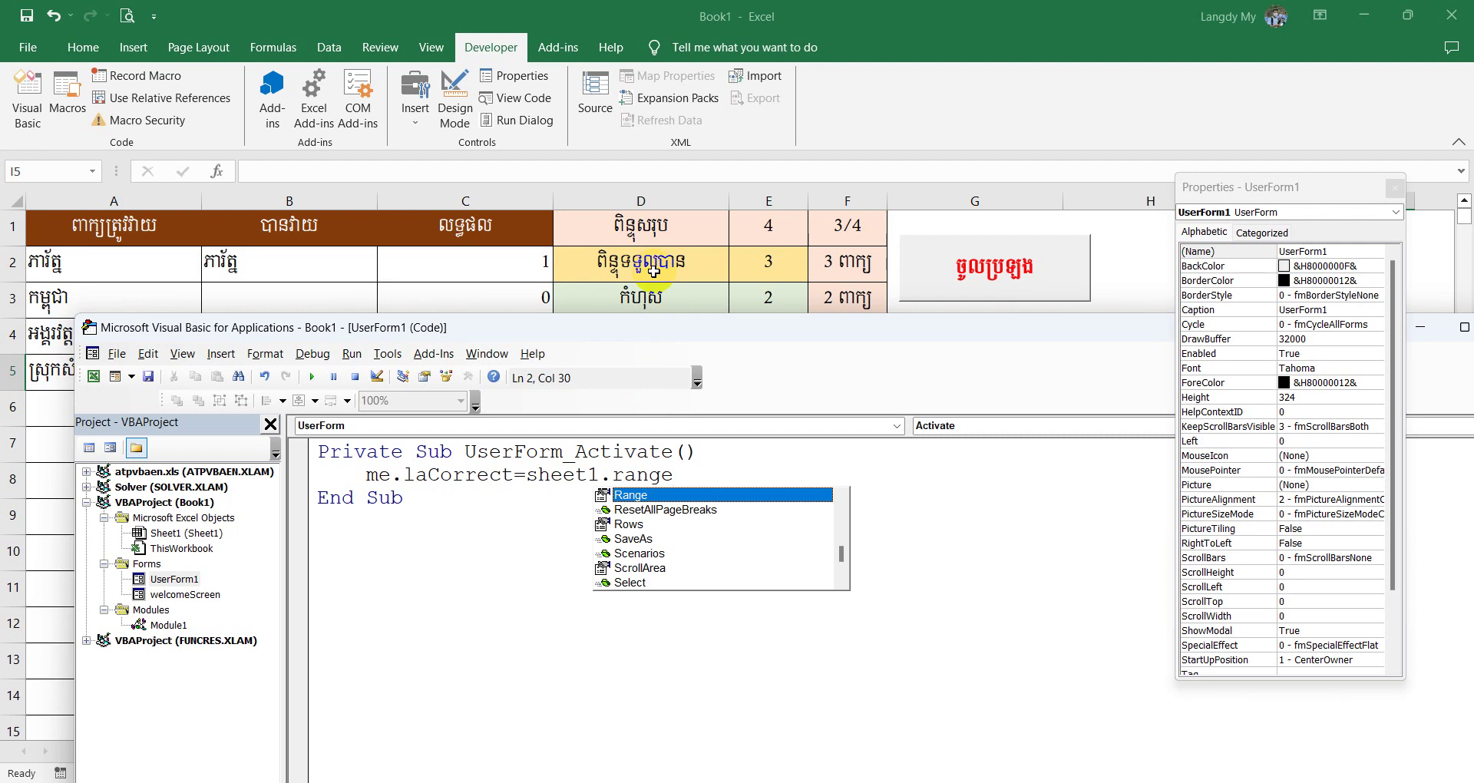
text(("F2)
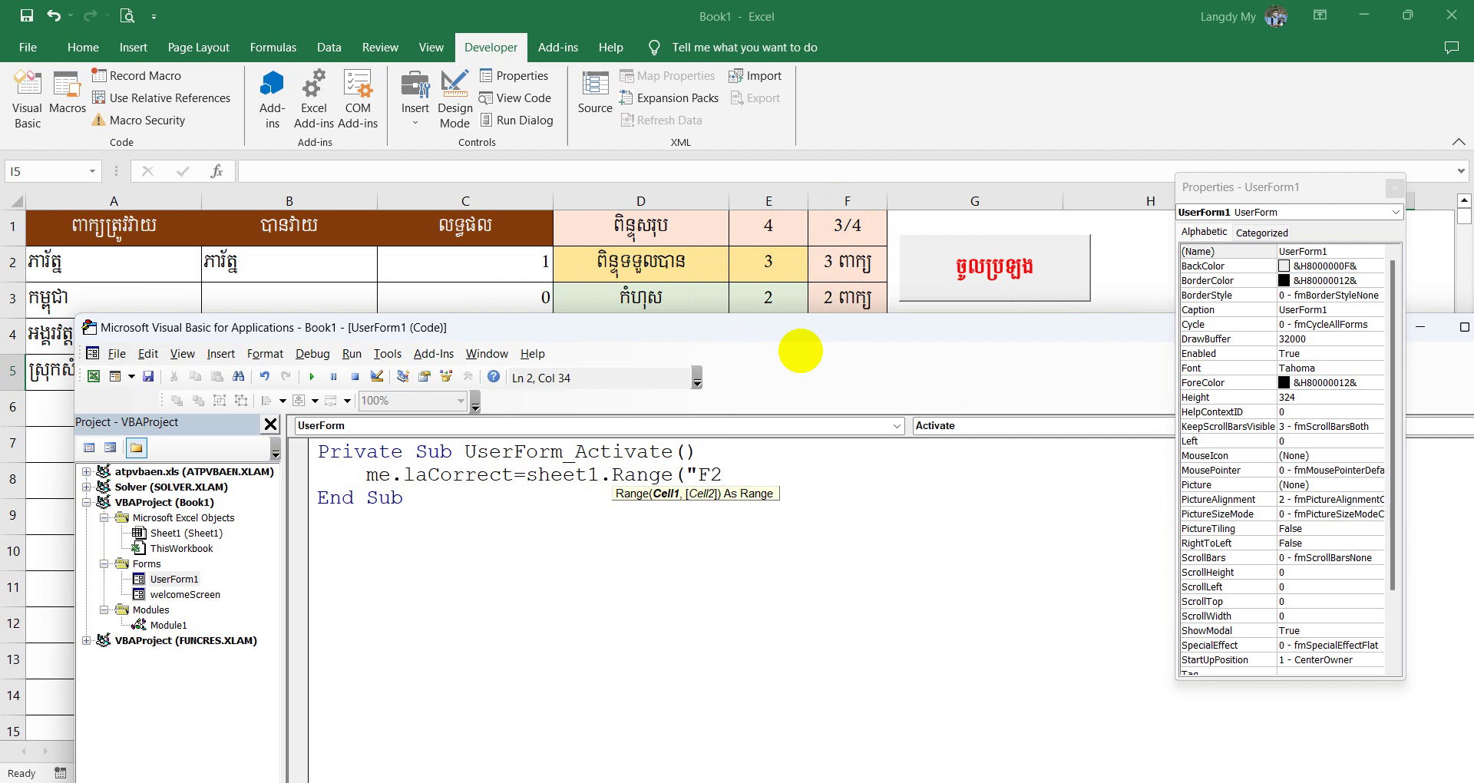
text())
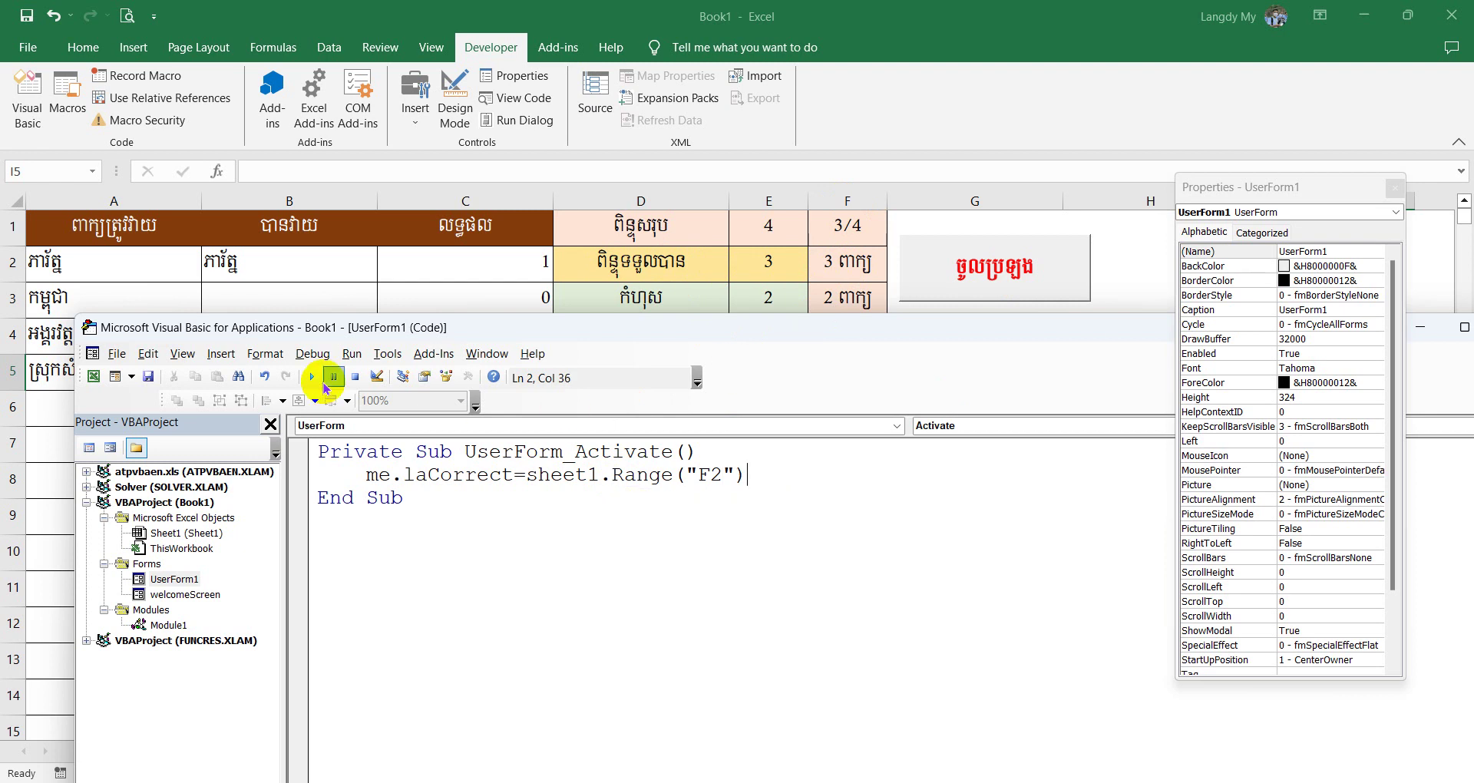
Test-run the form to check the F2 value, then close it and return to the code.
click(311, 377)
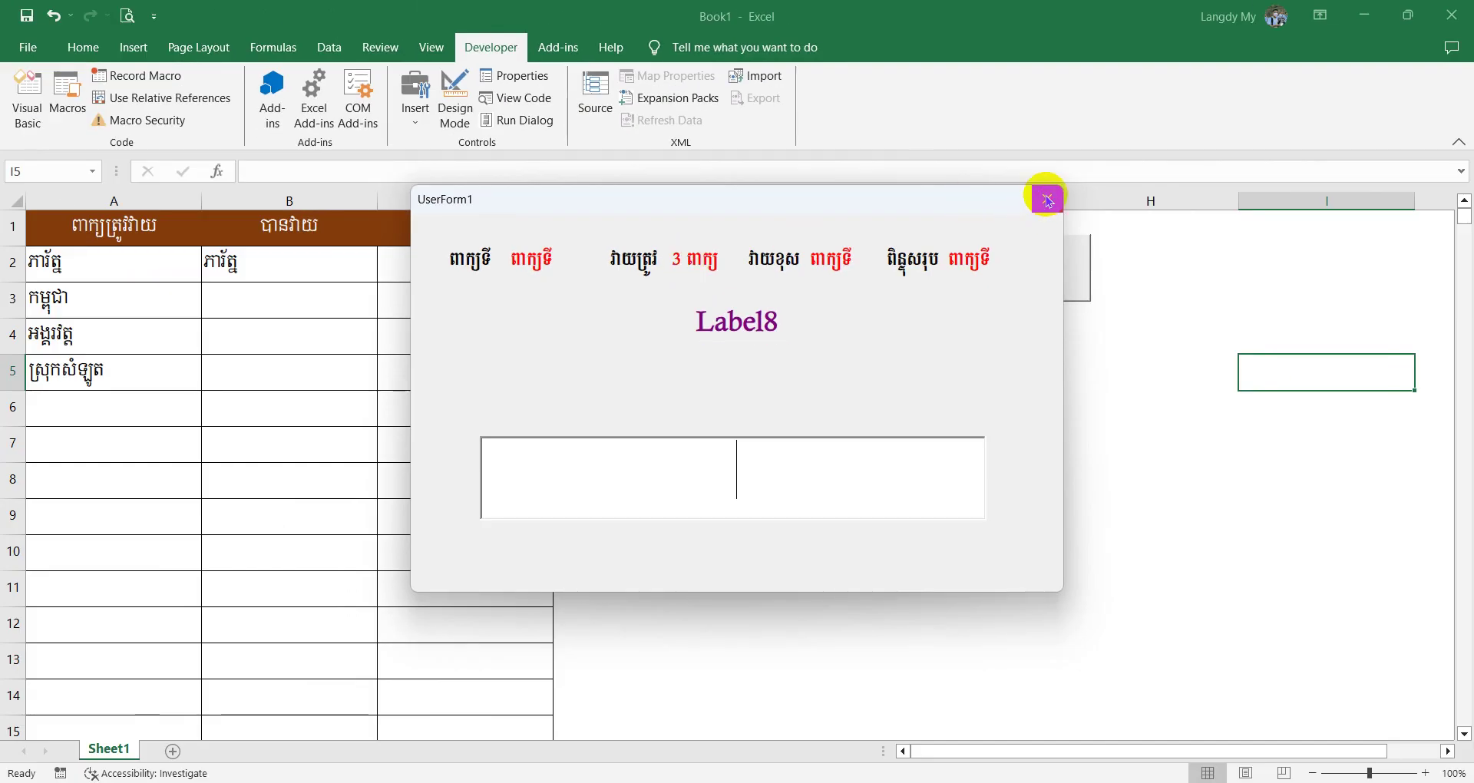
click(1047, 198)
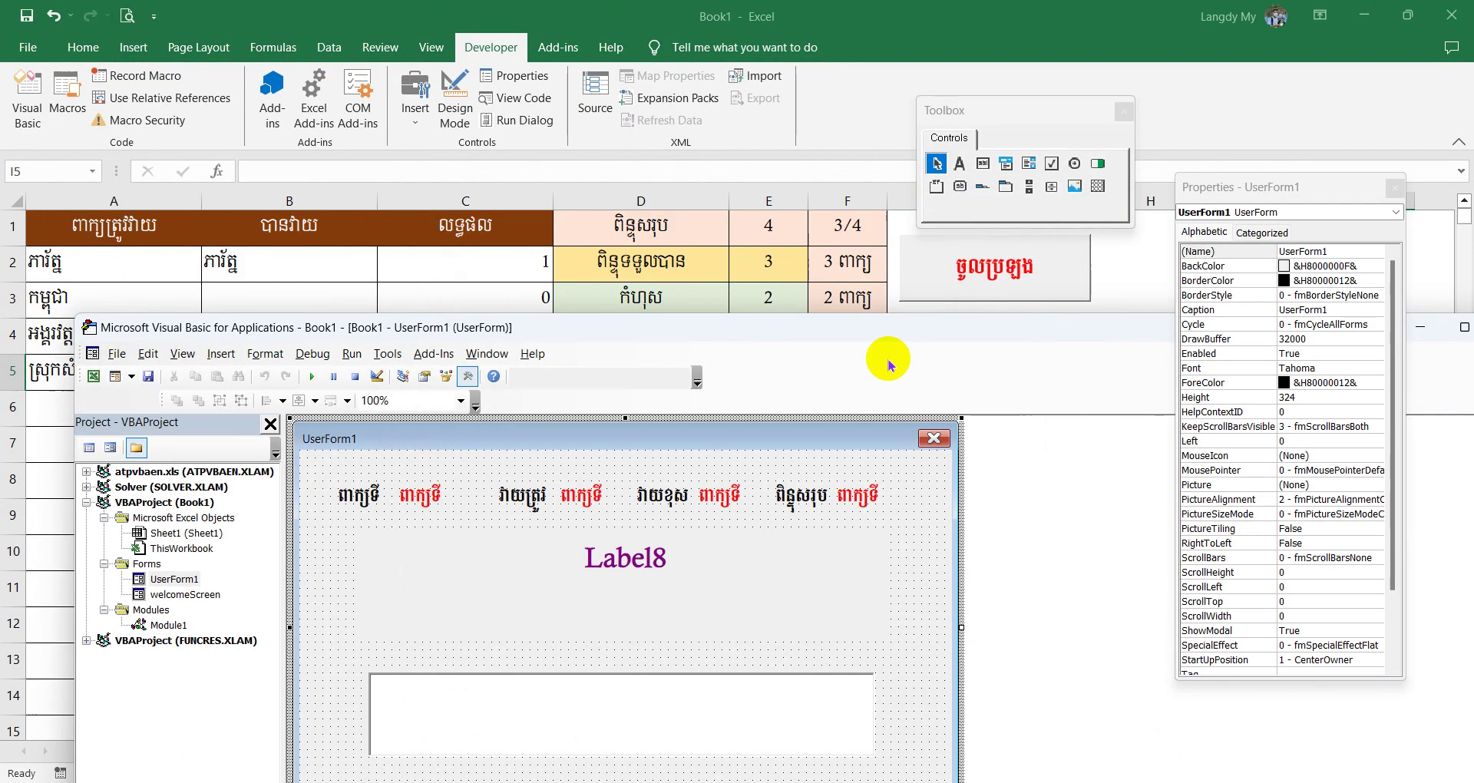
key(F7)
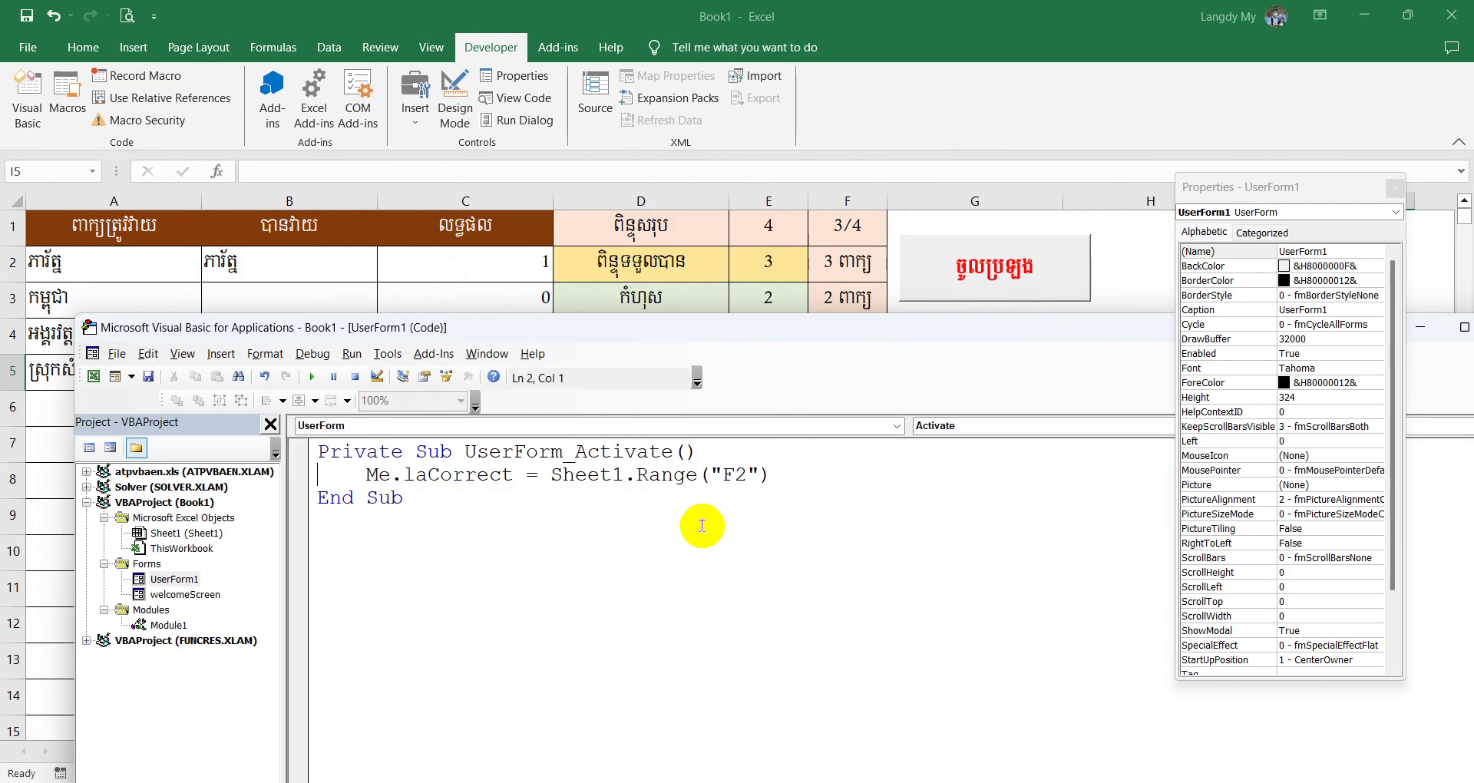
Add lines setting laIncorrect from F3 and laTotalScore from Sheet1.Range("F1").
click(765, 465)
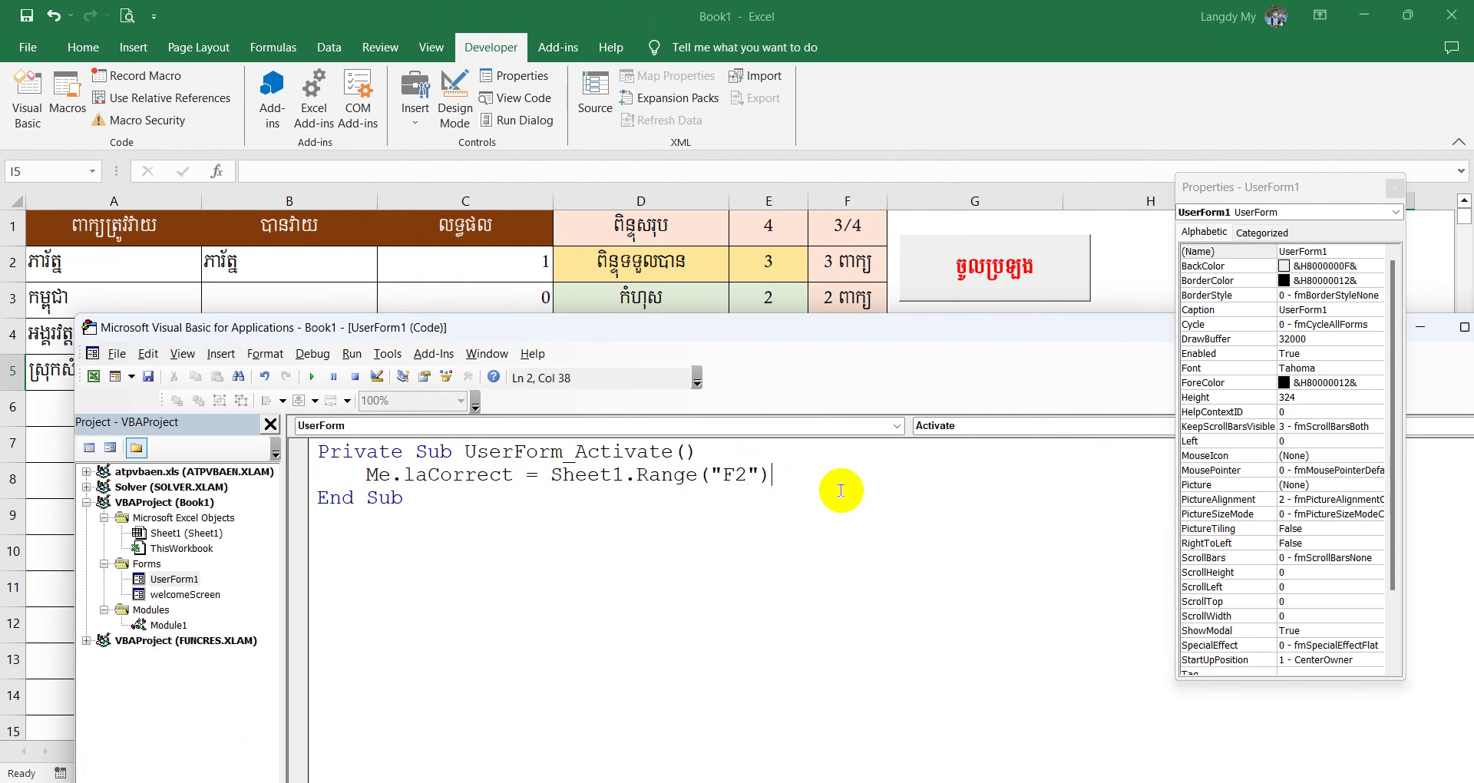
key(Return)
text(me.la)
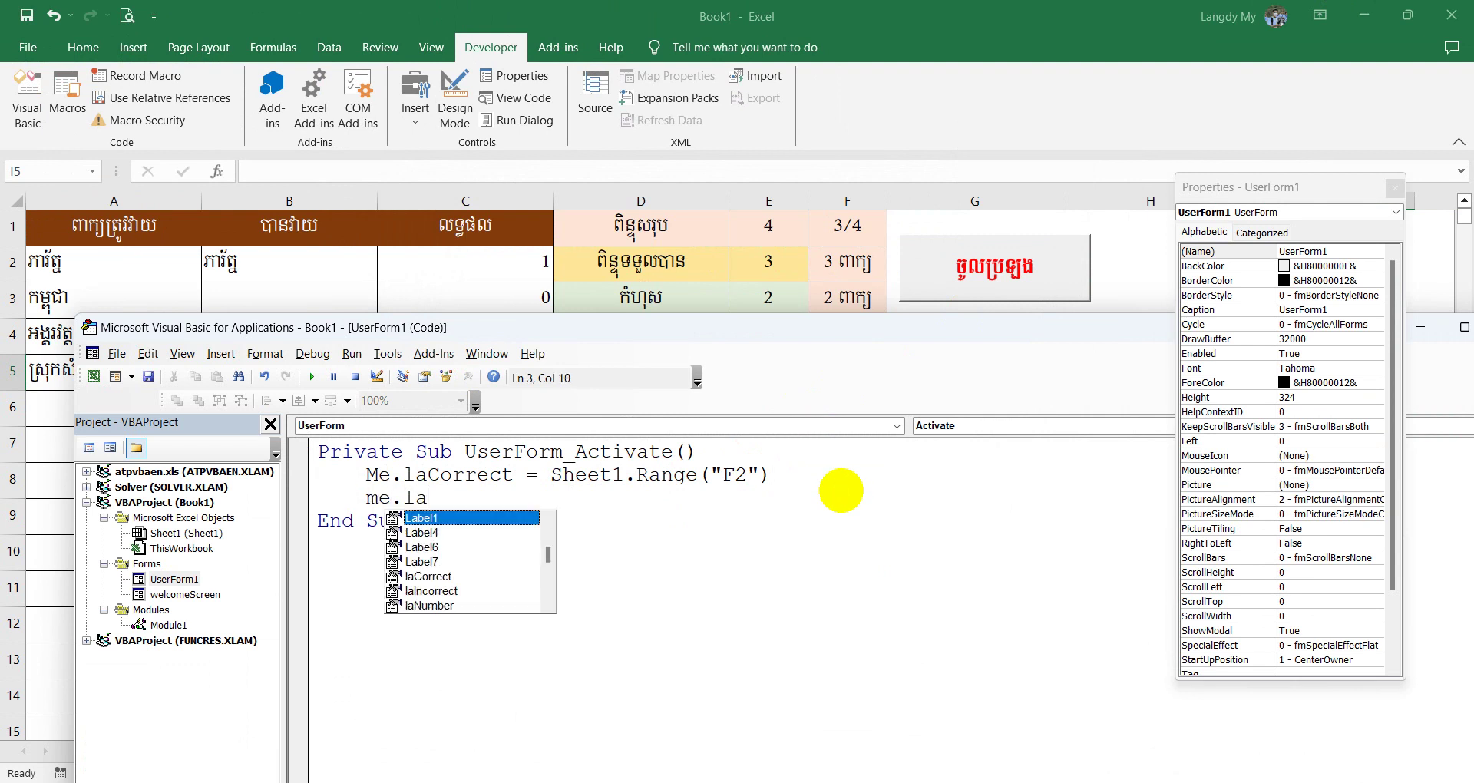
text(in=she)
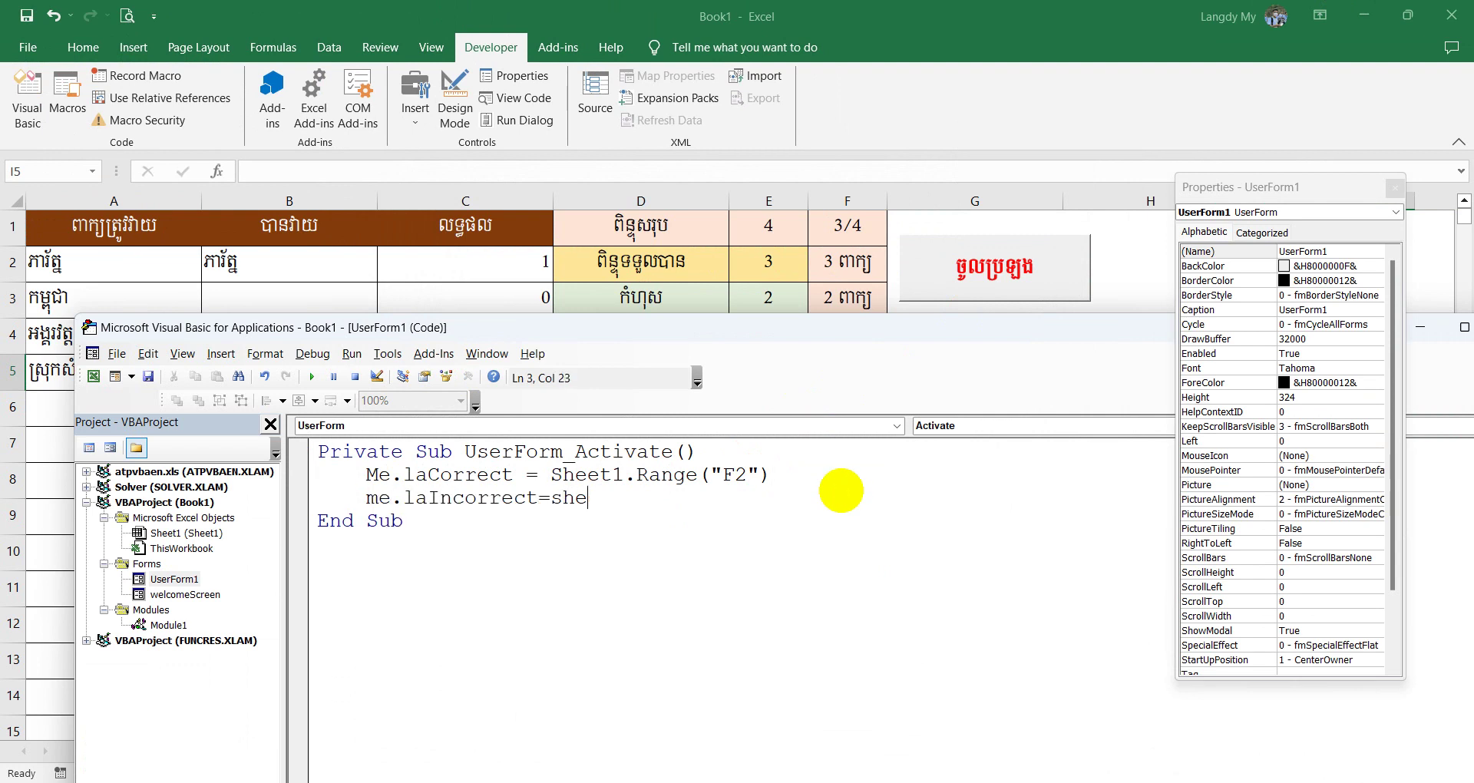
text(.range( )
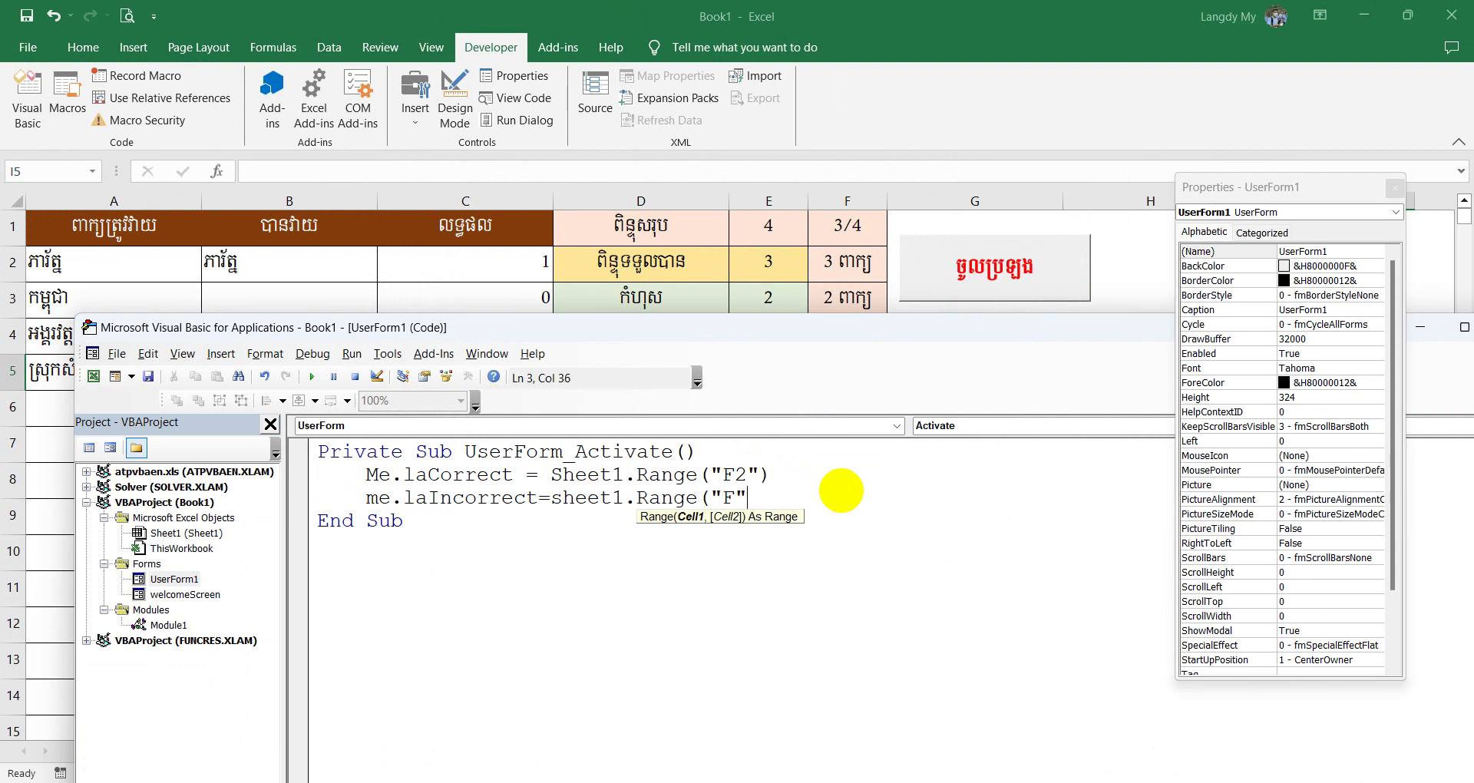
text())
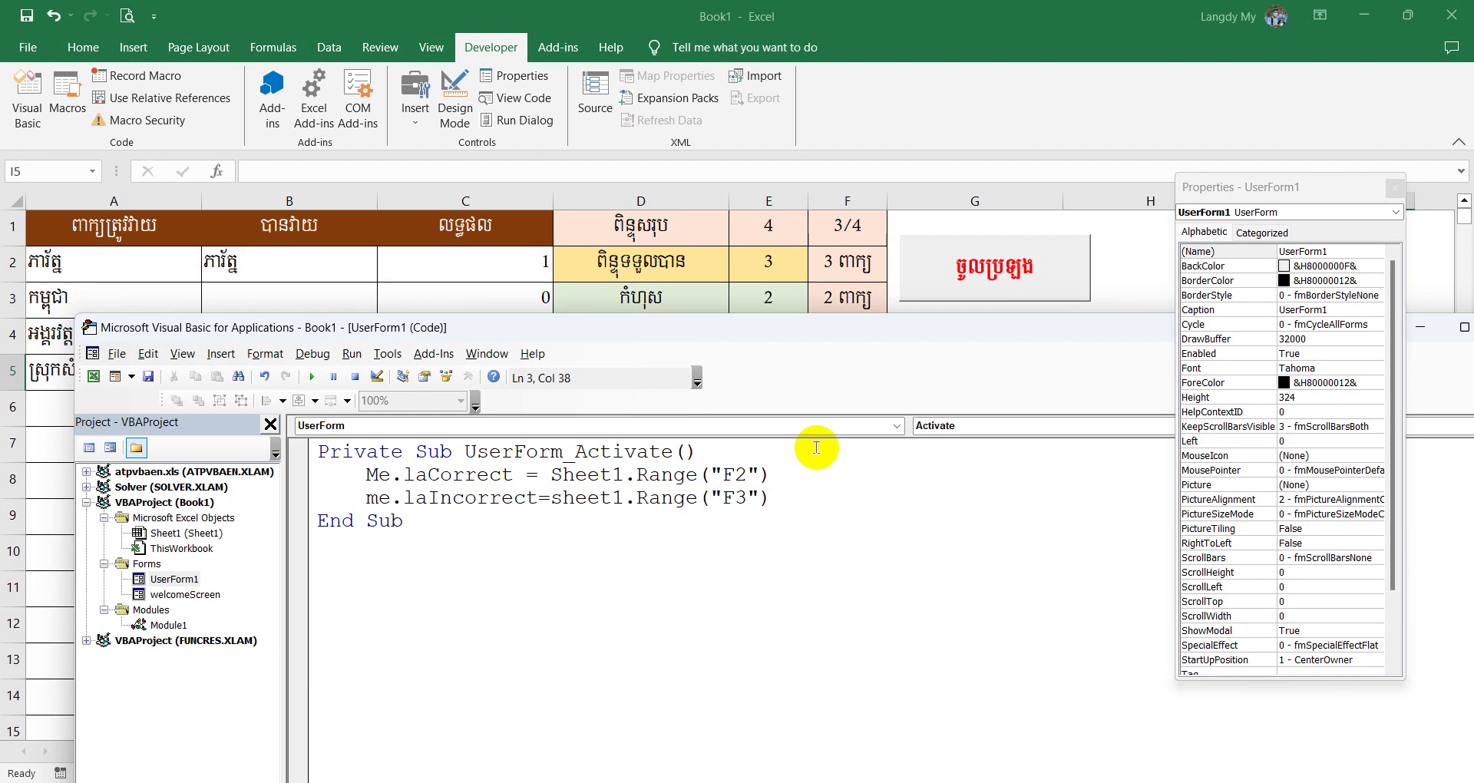
key(Return)
text(me.)
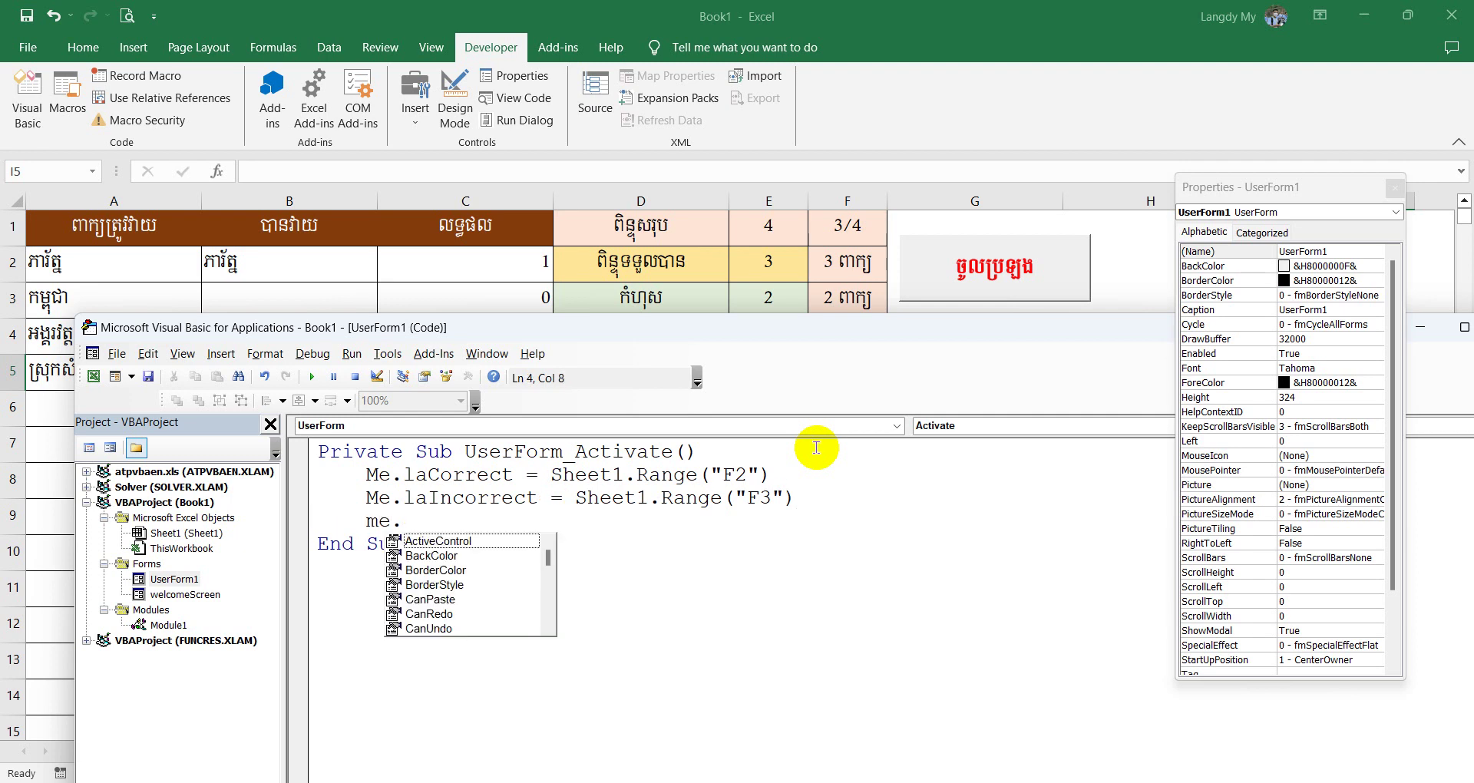
text(la)
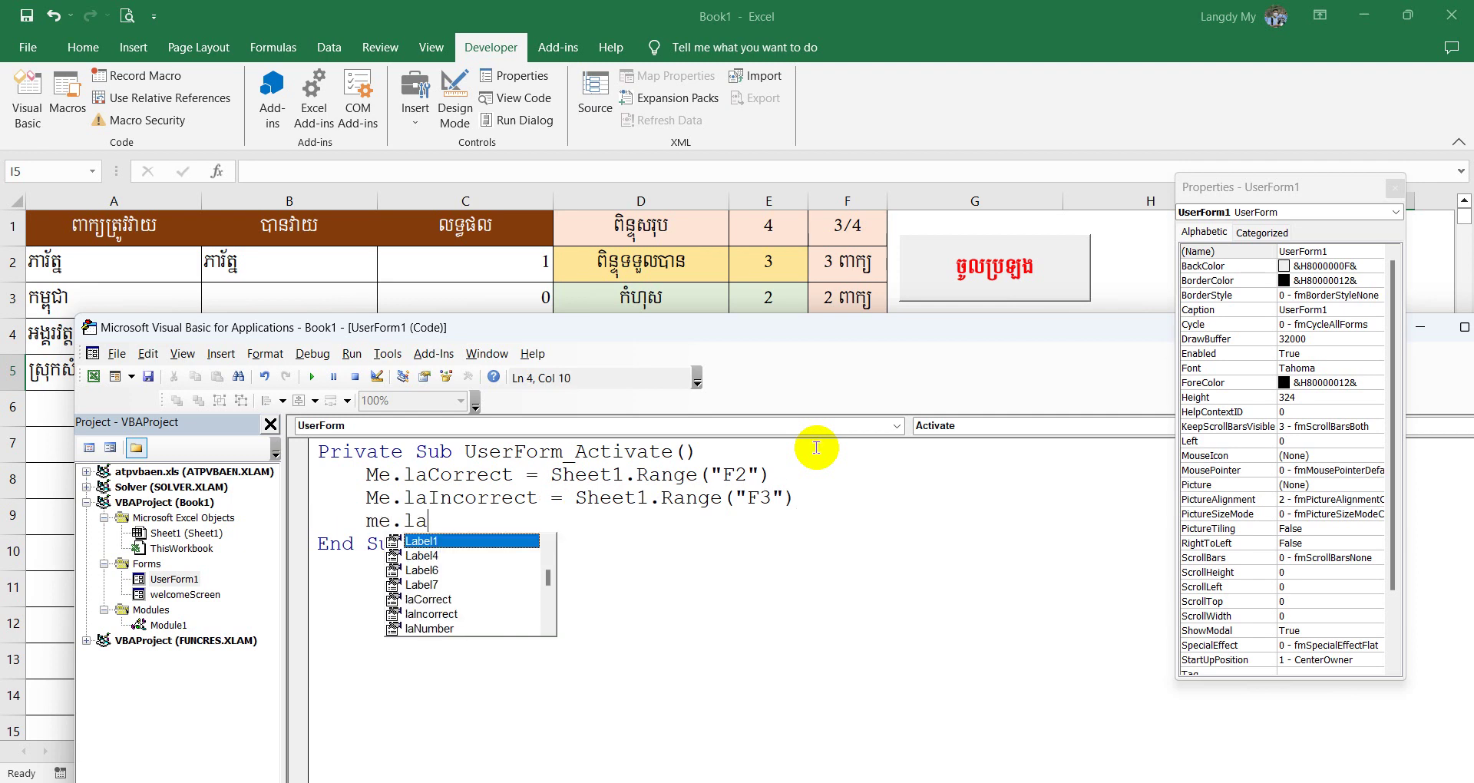
text(to)
key(Tab)
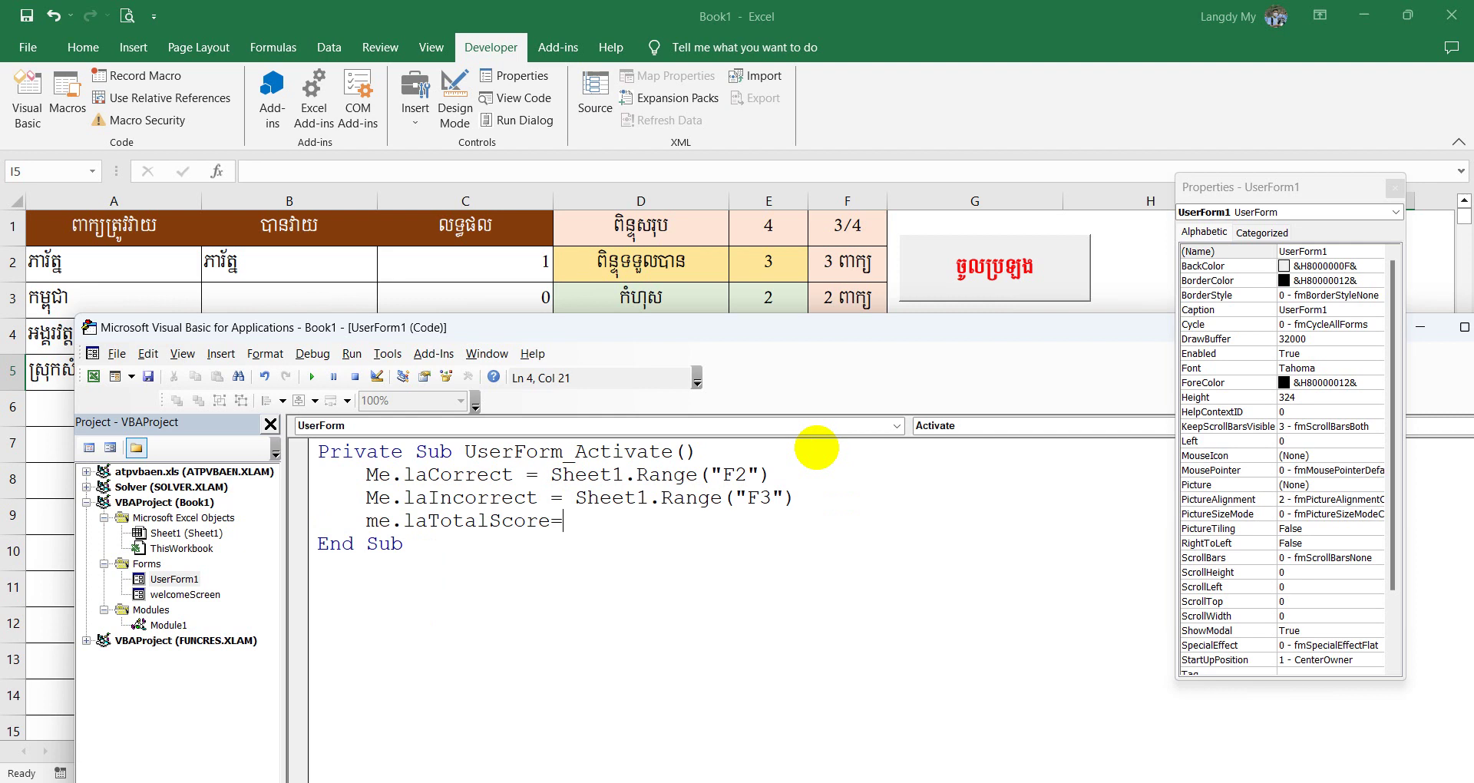
text(sheet1.range)
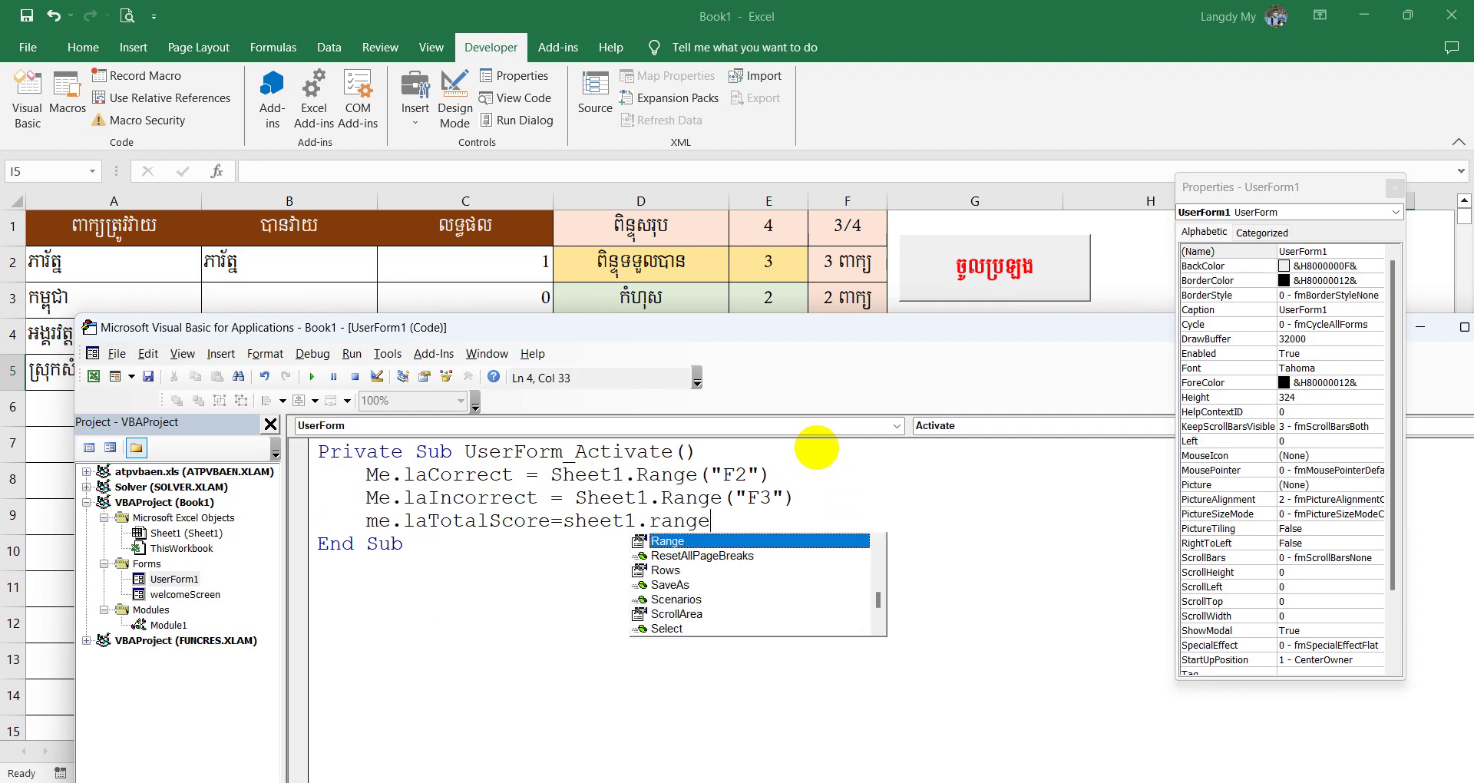
text(("F1)
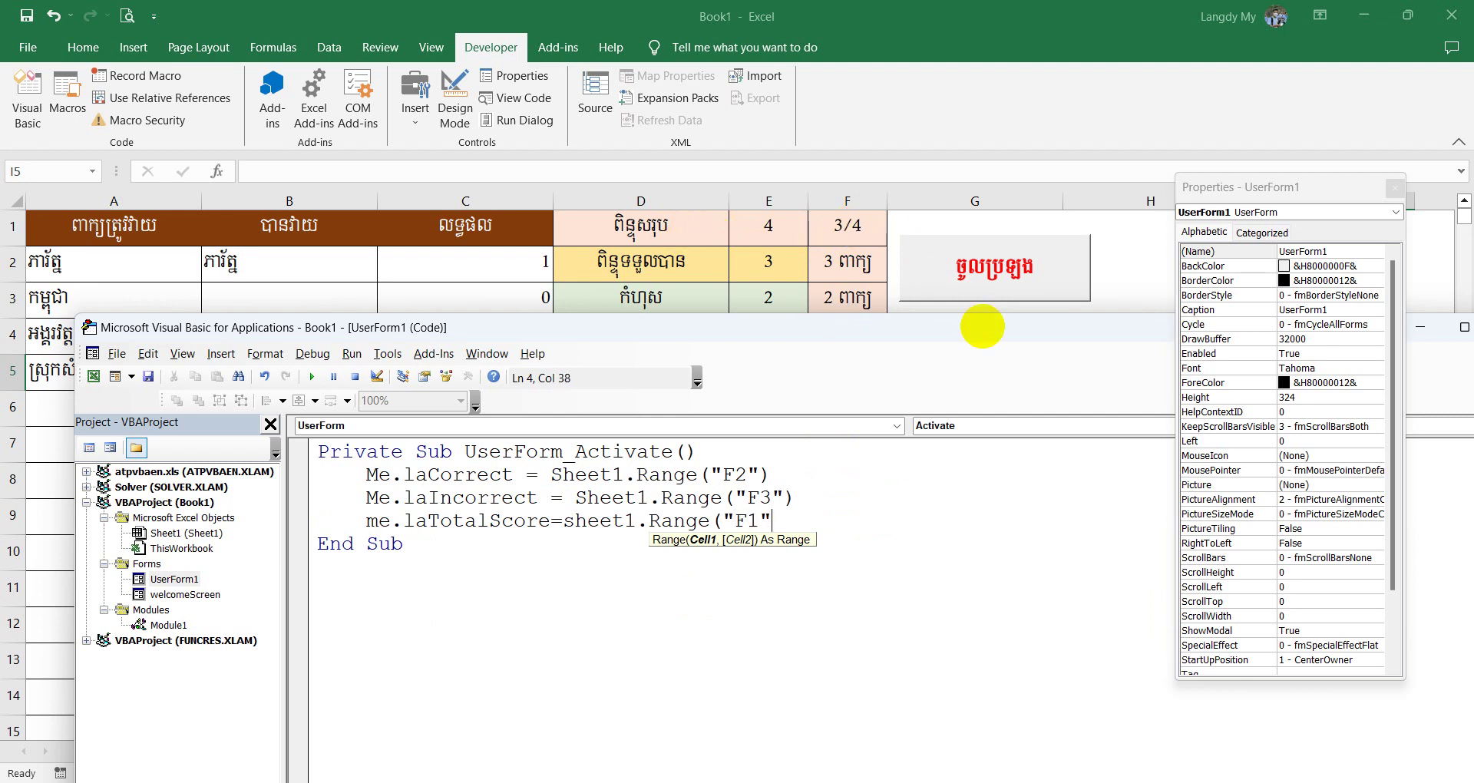
Finish the F1 line, run the form to see 3 correct, 2 incorrect and 3/4, then close it.
text())
click(311, 376)
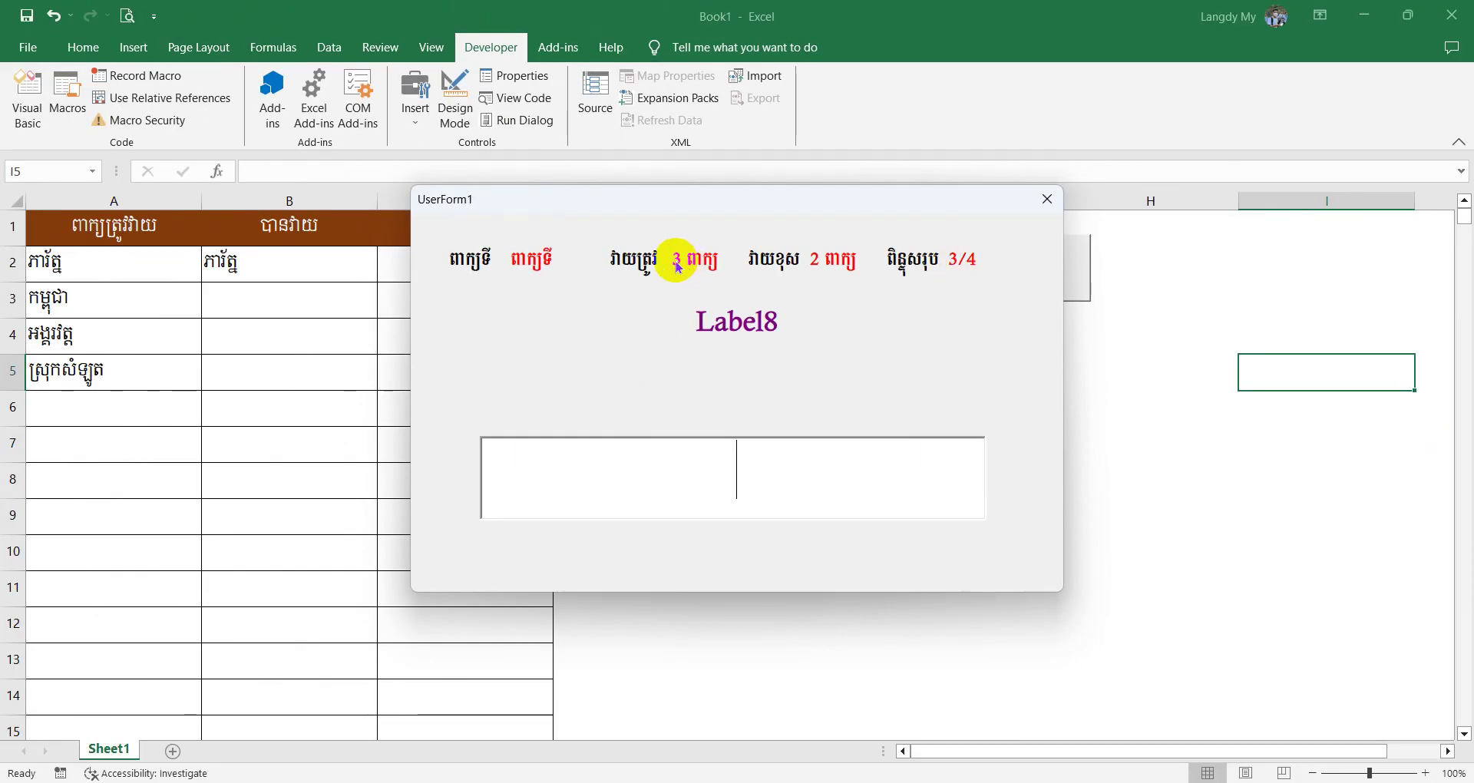
click(1044, 201)
click(757, 277)
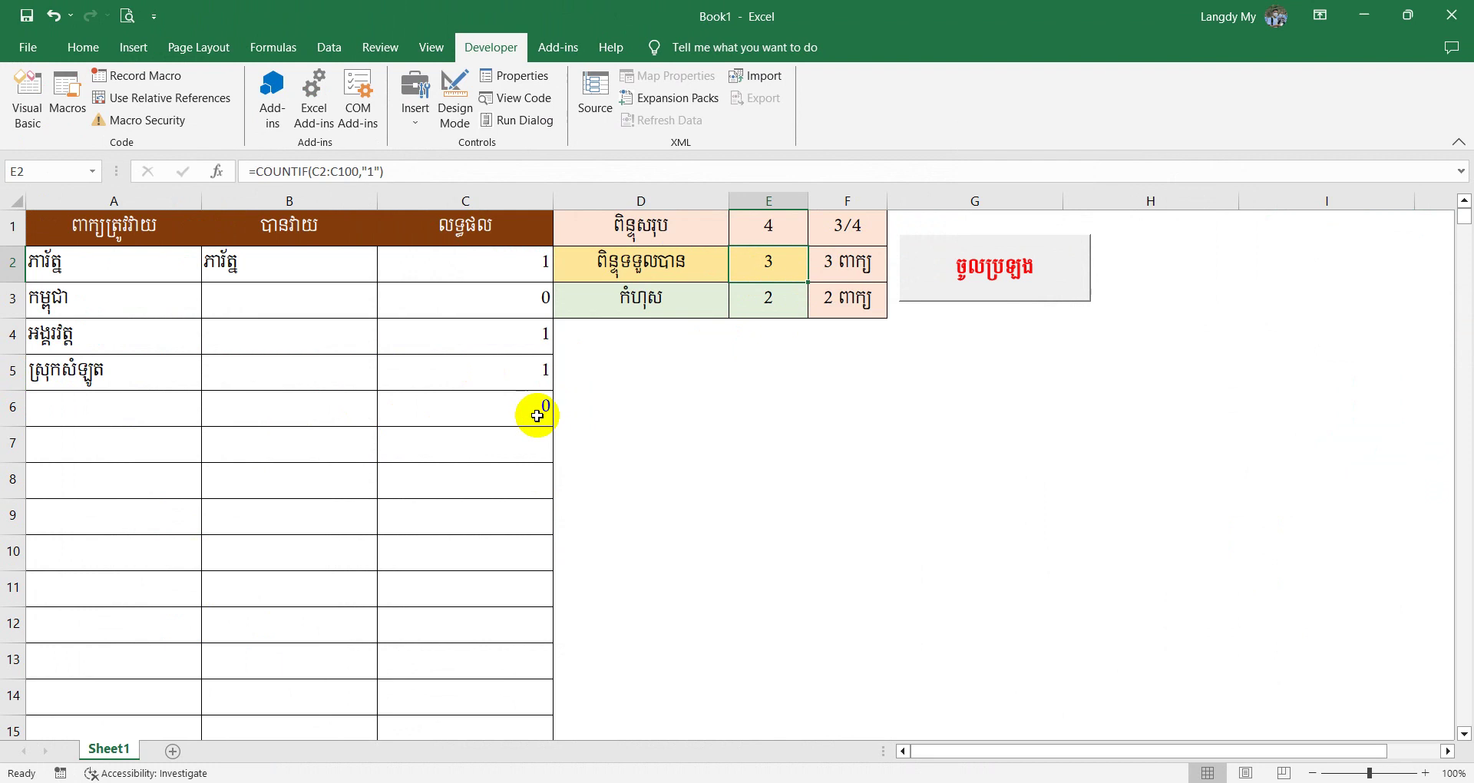
Type a fifth quiz word into A6, start the quiz from the sheet, and close the welcome screen.
click(503, 412)
click(140, 417)
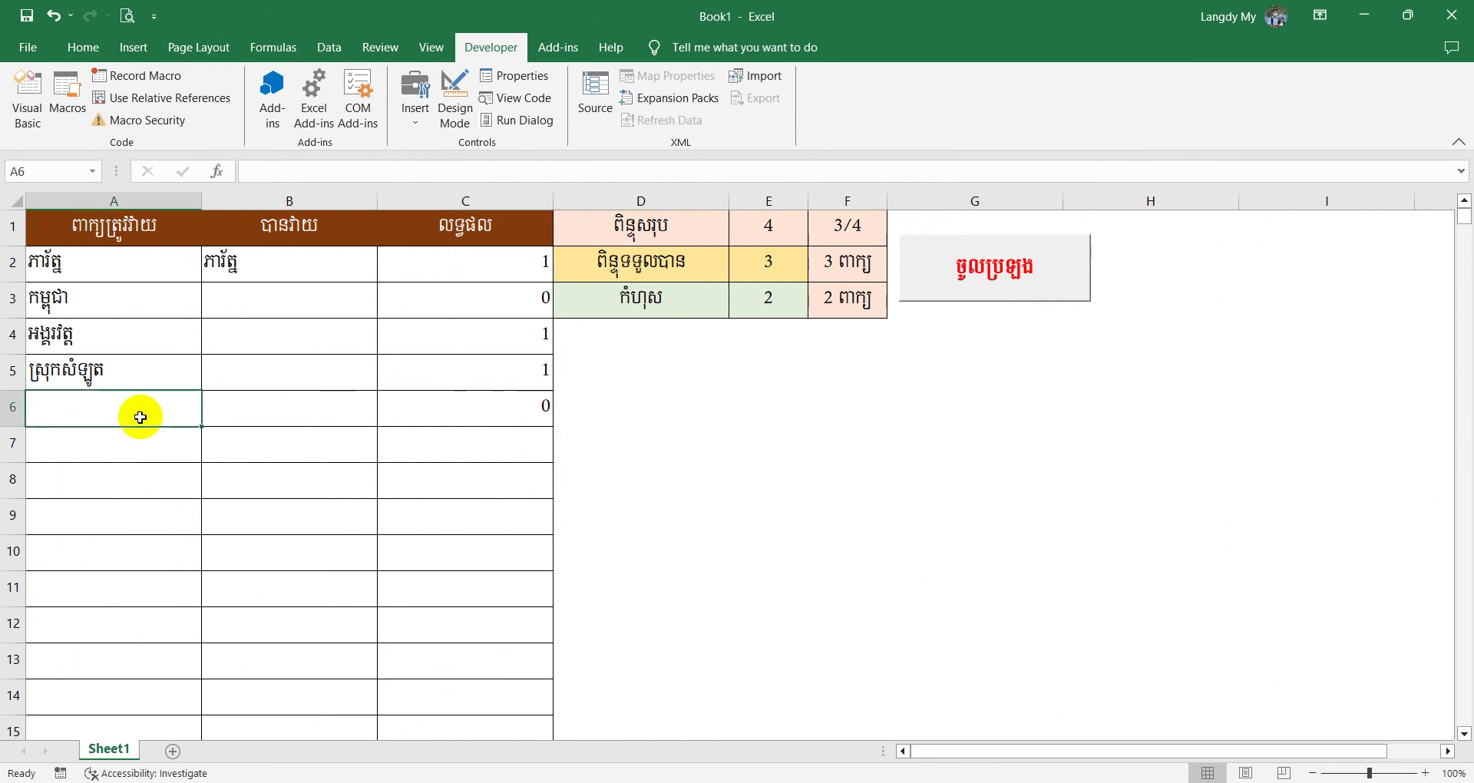
text(ផ្ការ)
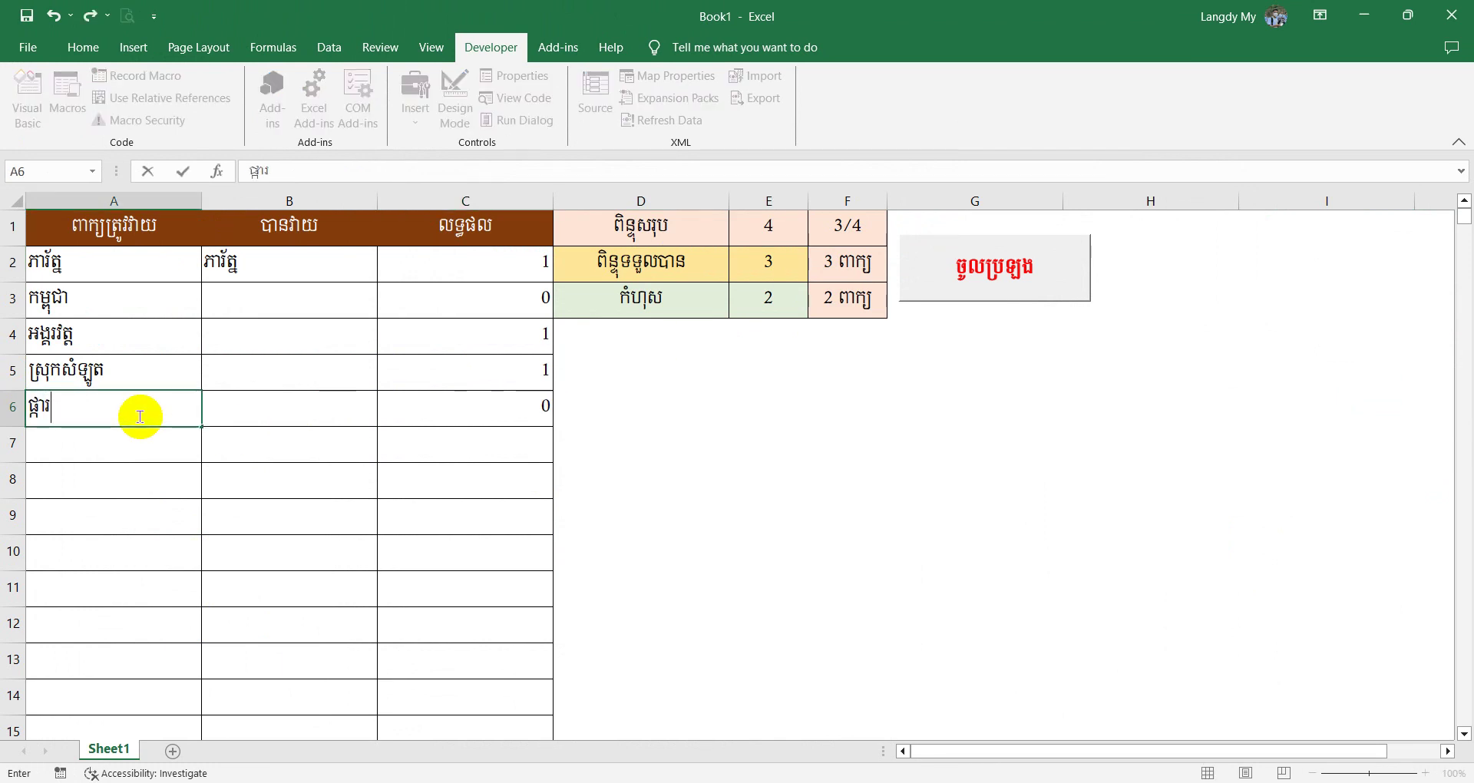
text(ំដួល)
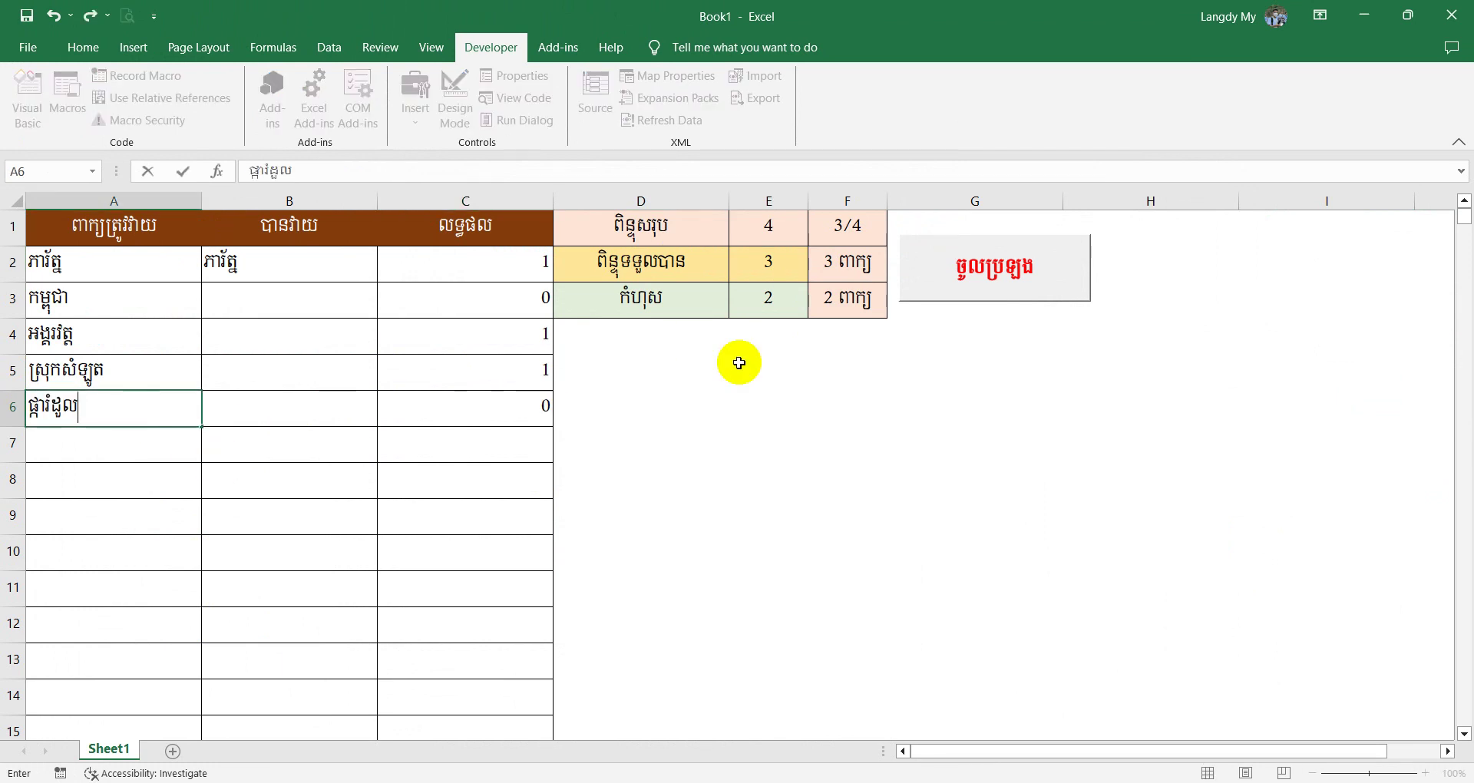
click(942, 285)
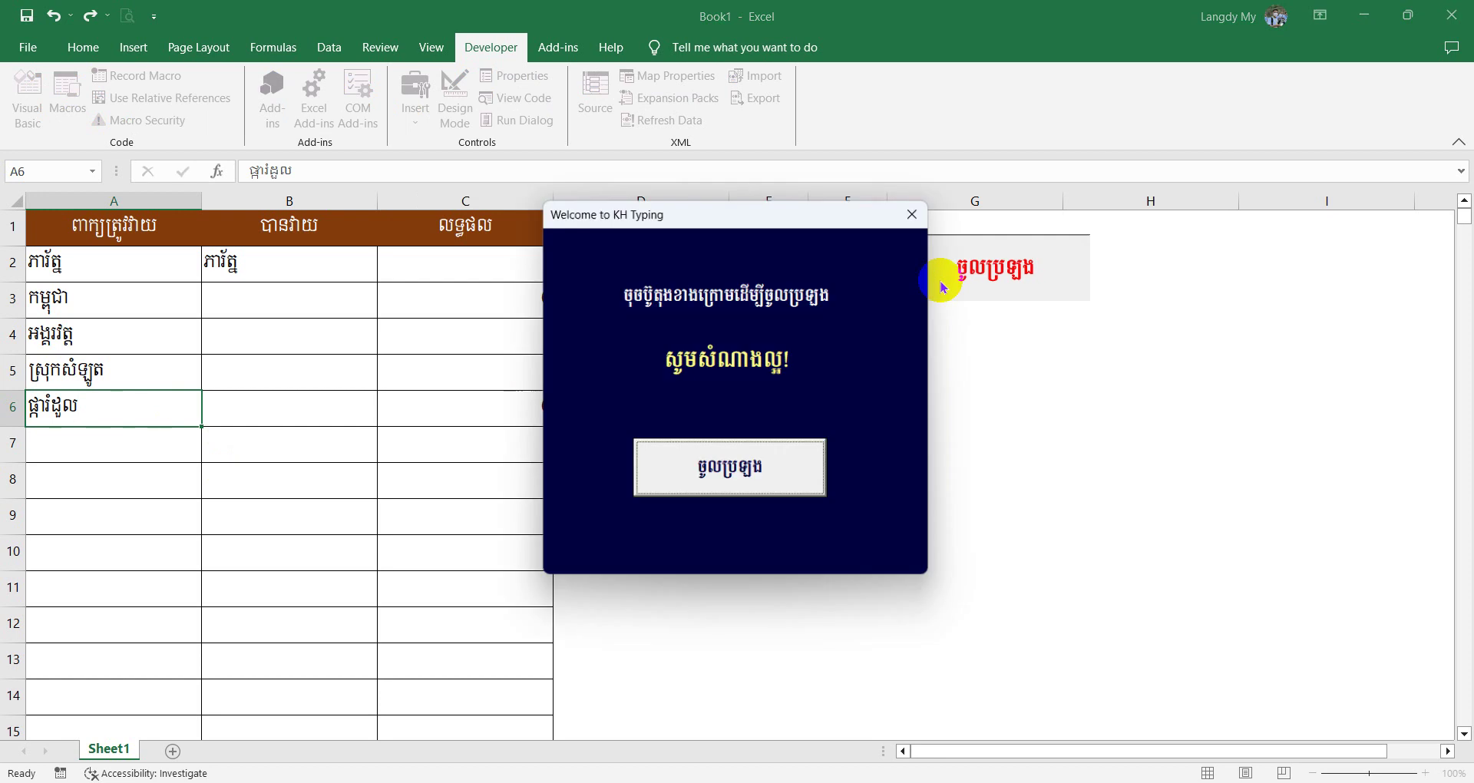
click(912, 214)
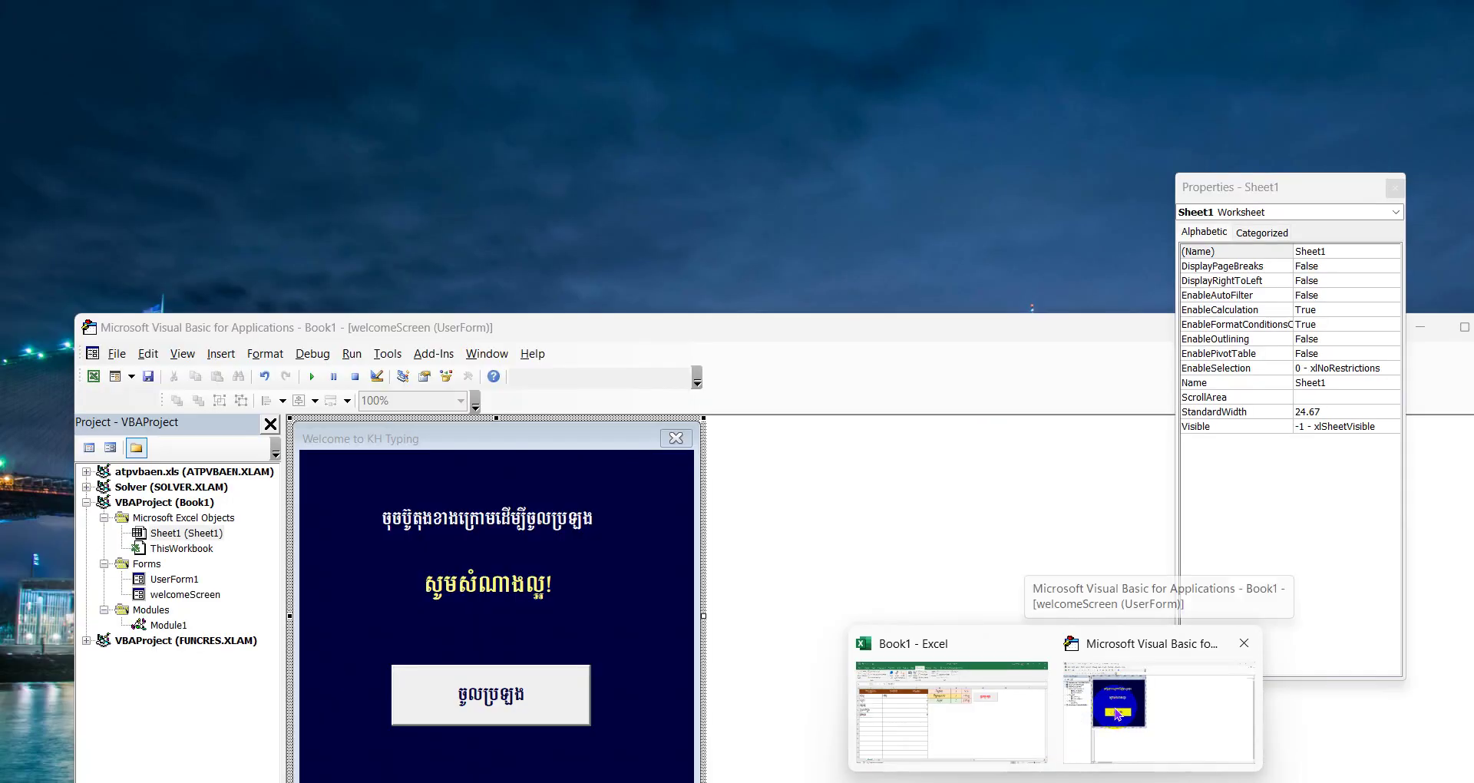
Run UserForm1 from the VBA editor to confirm the total now reads 3/5, then close it.
click(1113, 706)
double_click(174, 579)
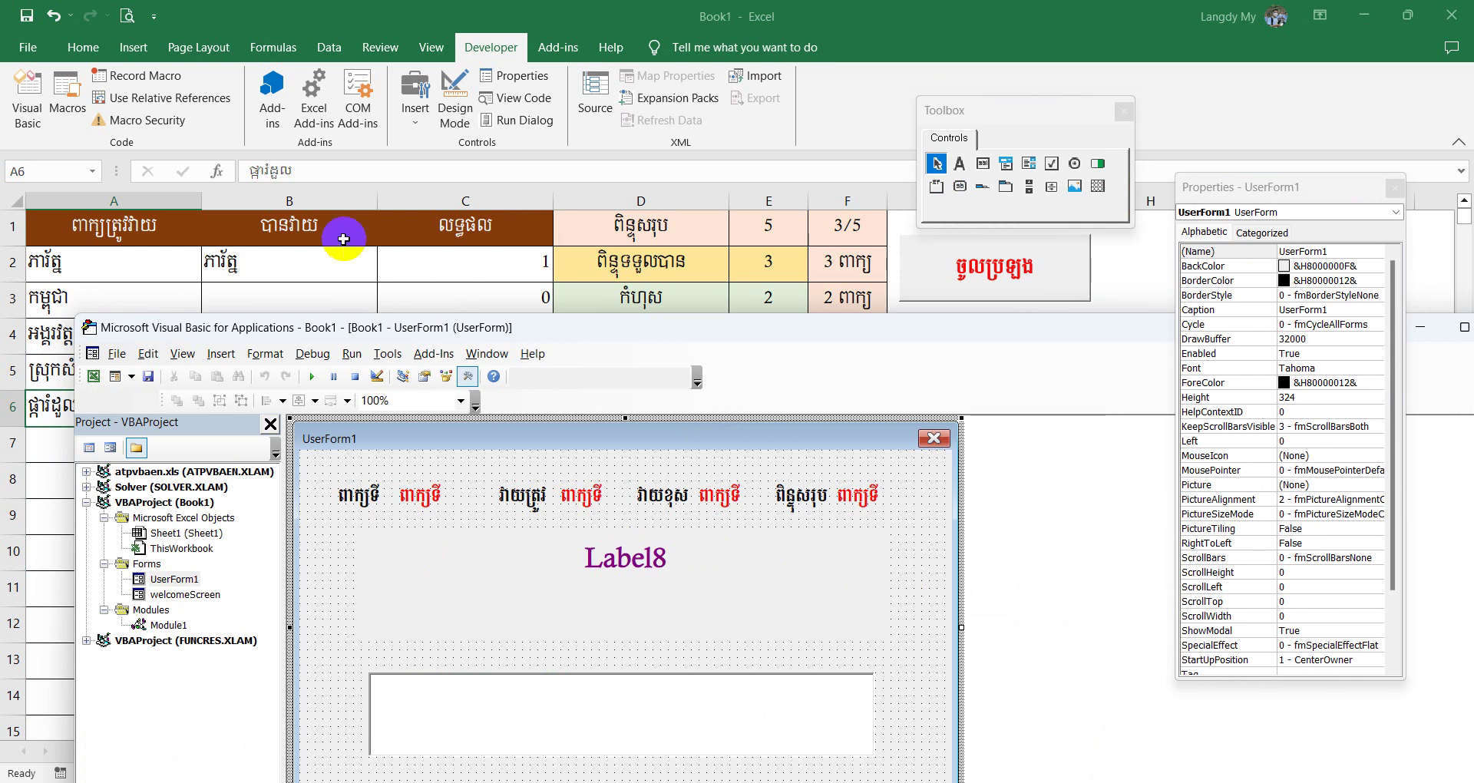
click(311, 376)
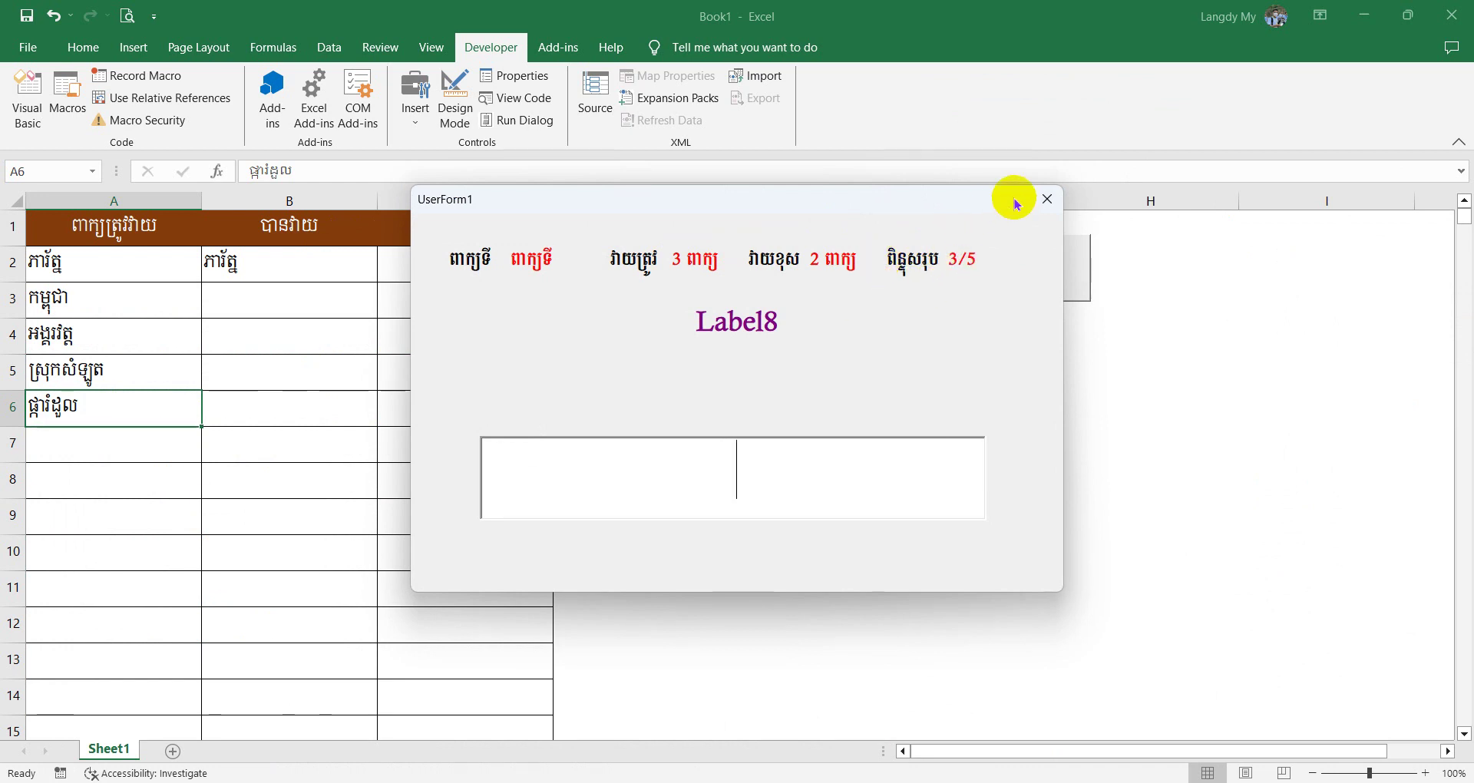
click(1047, 201)
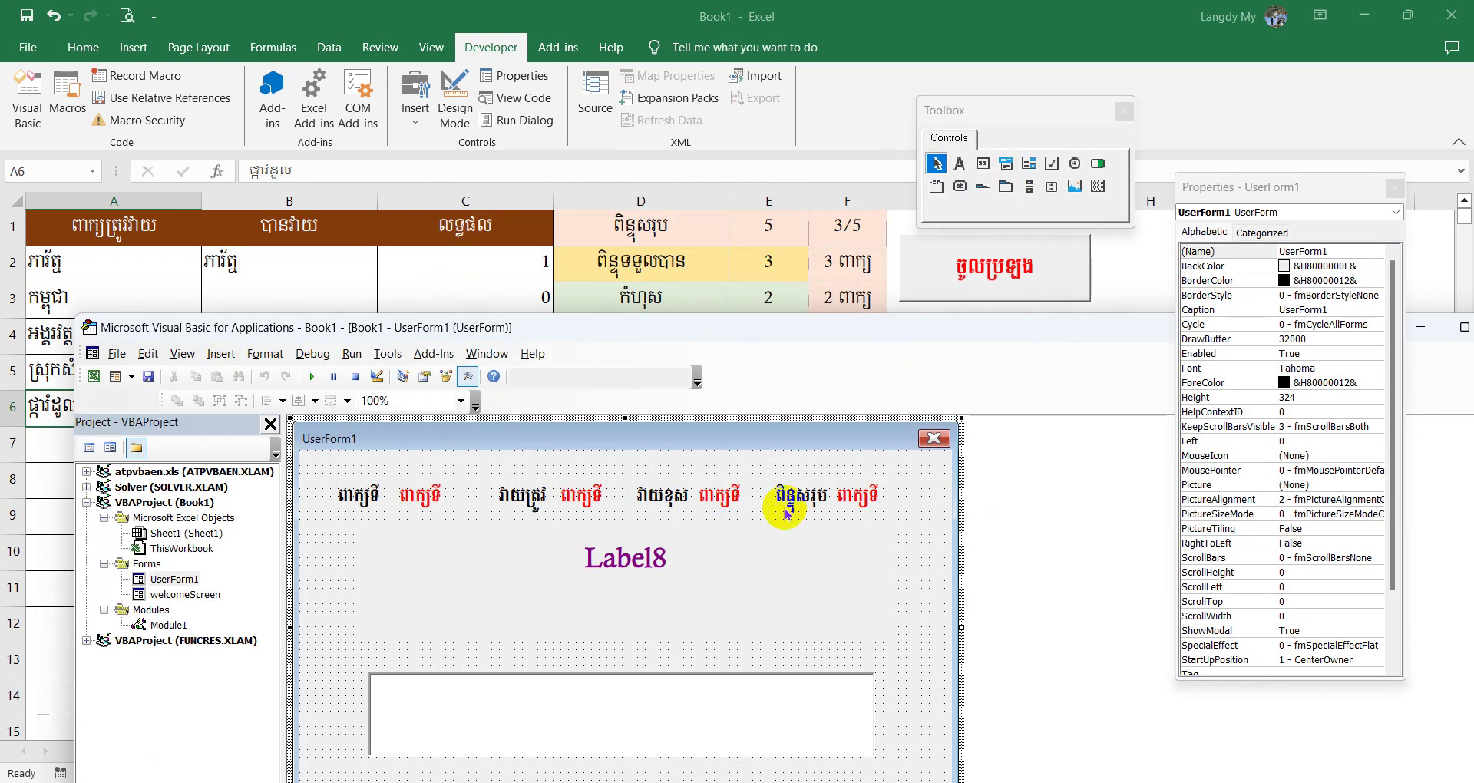
Add Me.laWord = Sheet1.Range("A2") to the Activate code and test-run the form.
drag(812, 336, 816, 324)
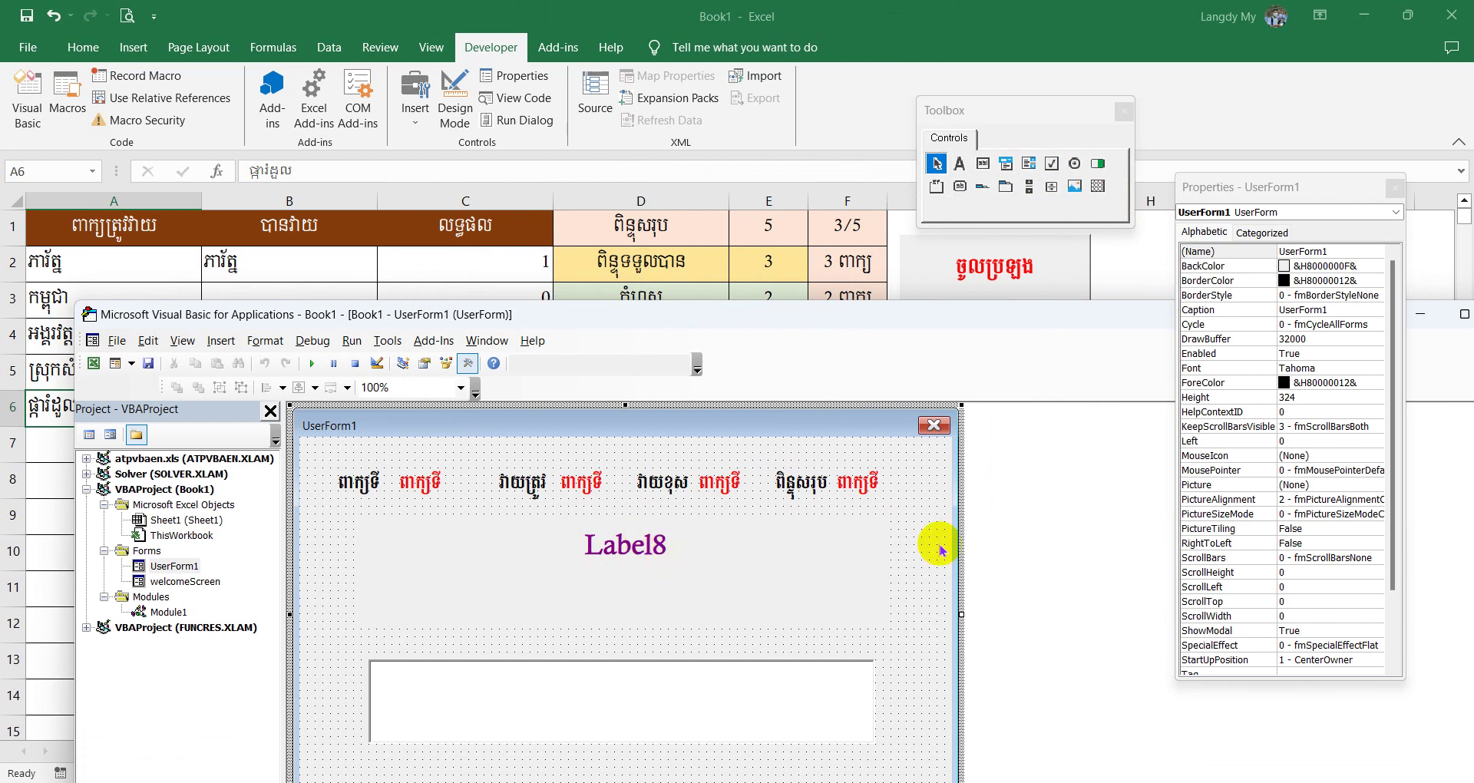
double_click(914, 554)
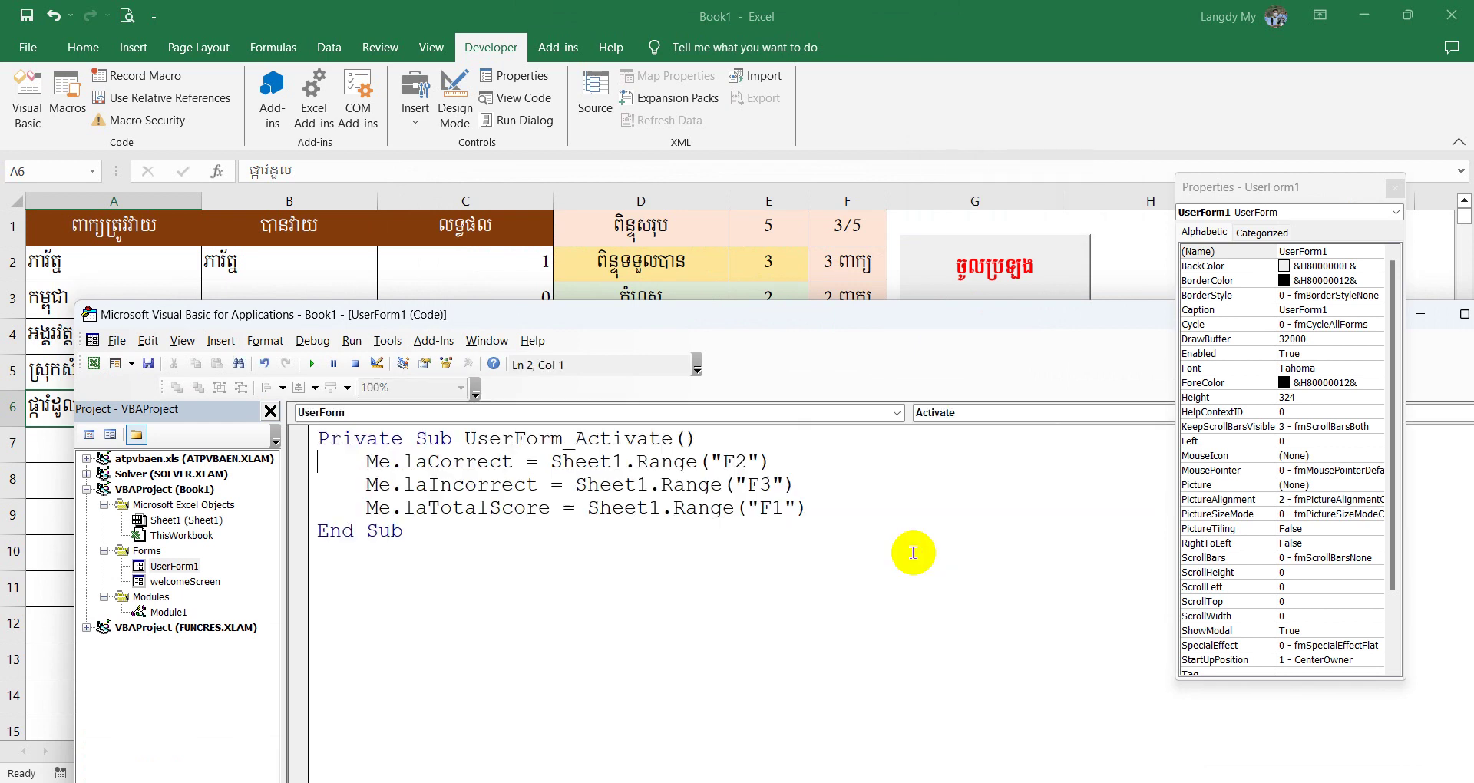
click(808, 506)
key(Return)
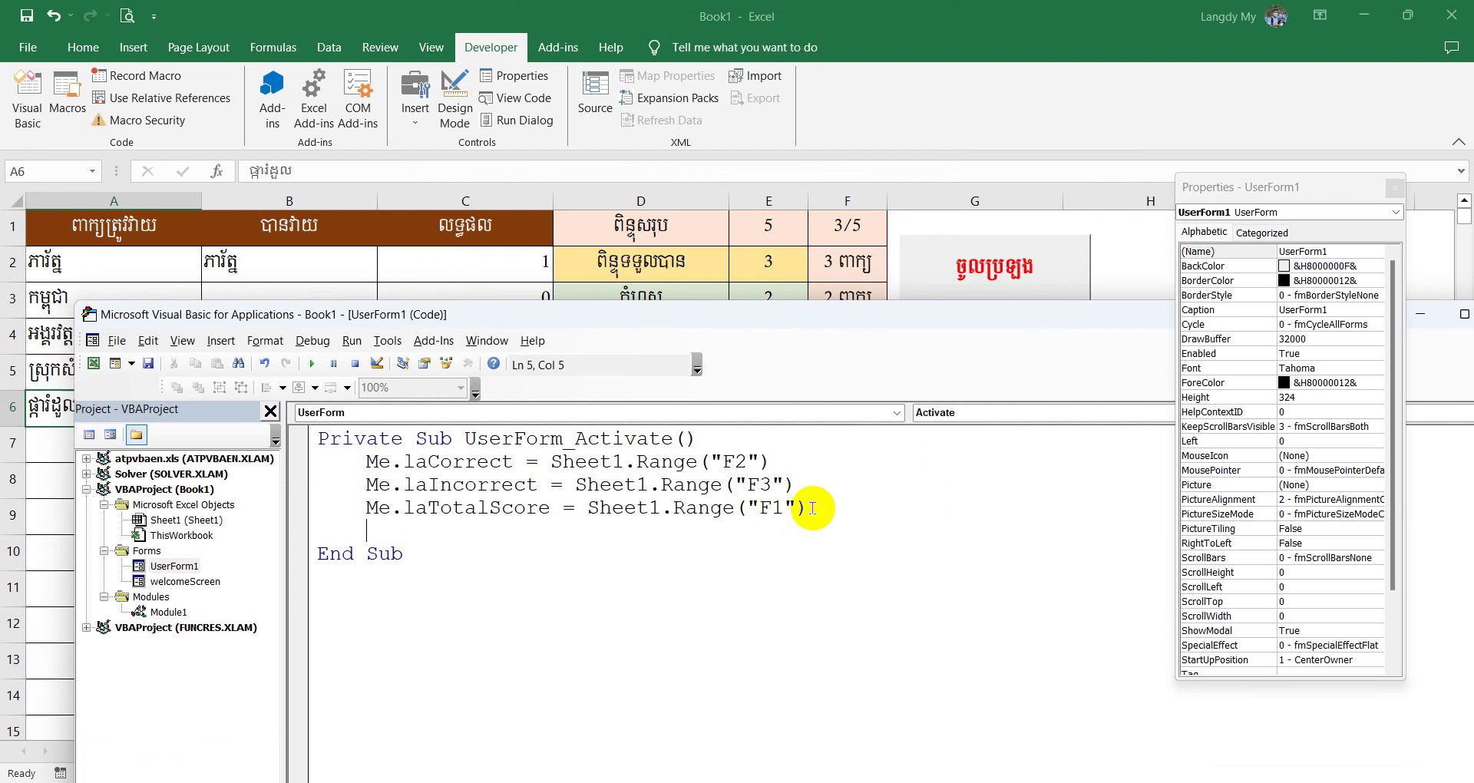
text(me.)
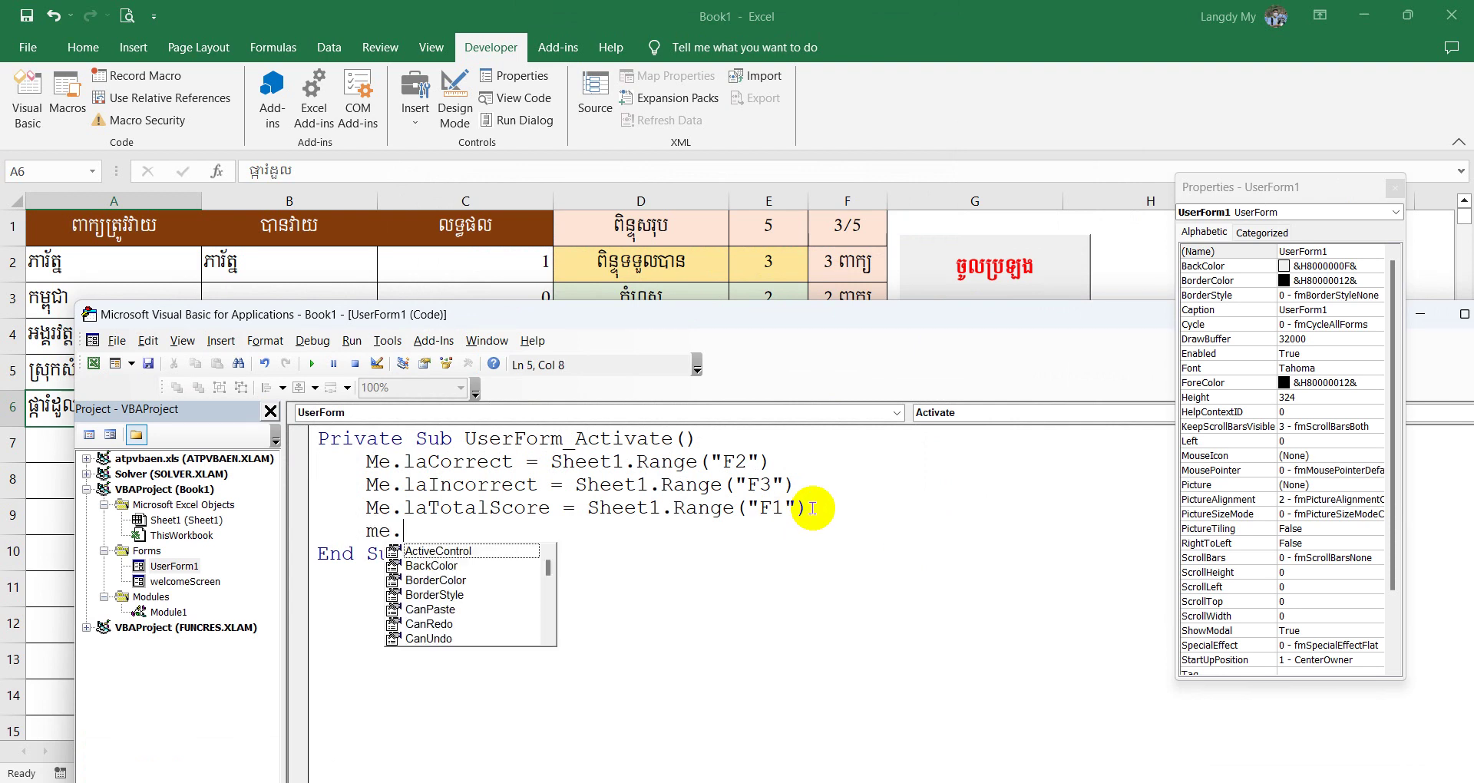
text(la)
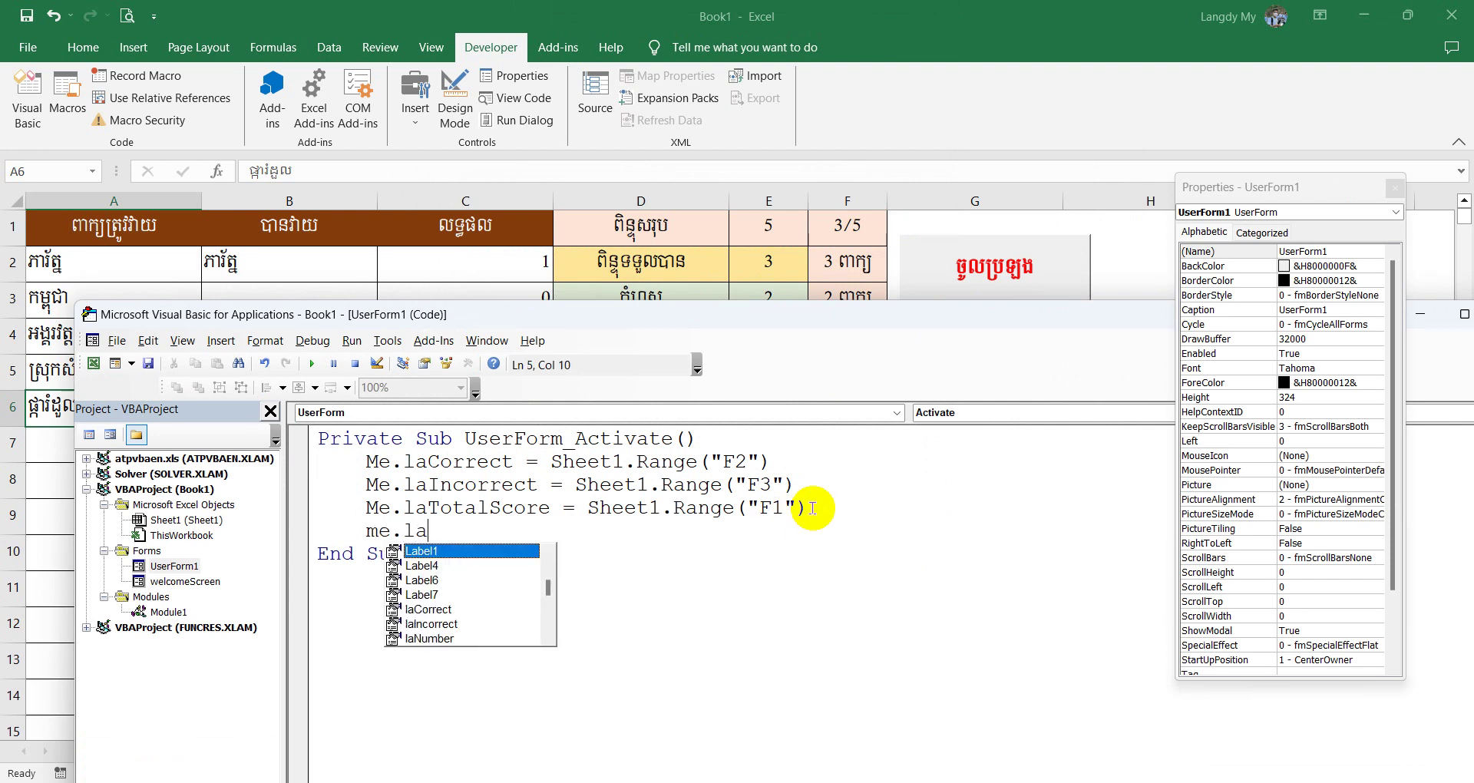
text(T)
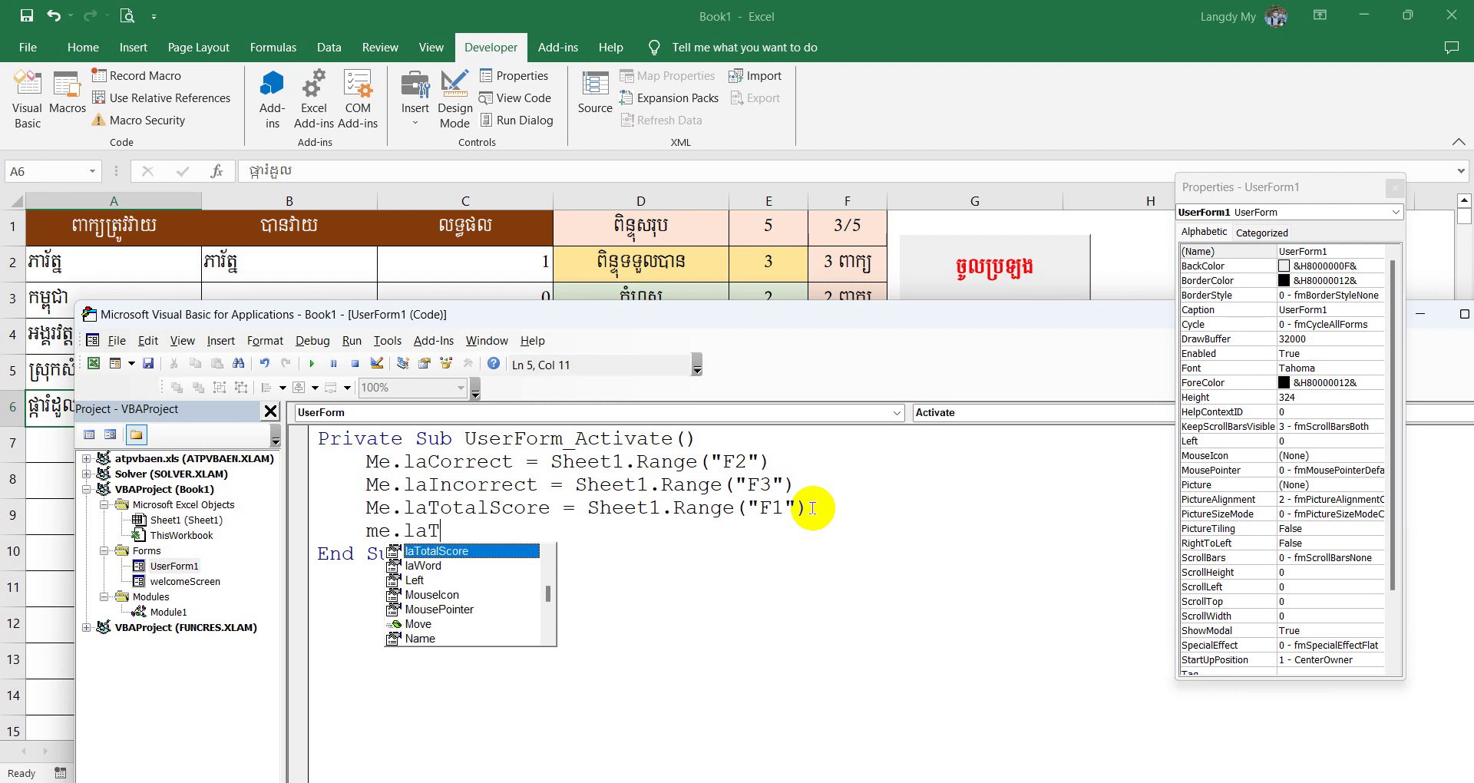
key(BackSpace)
text(W)
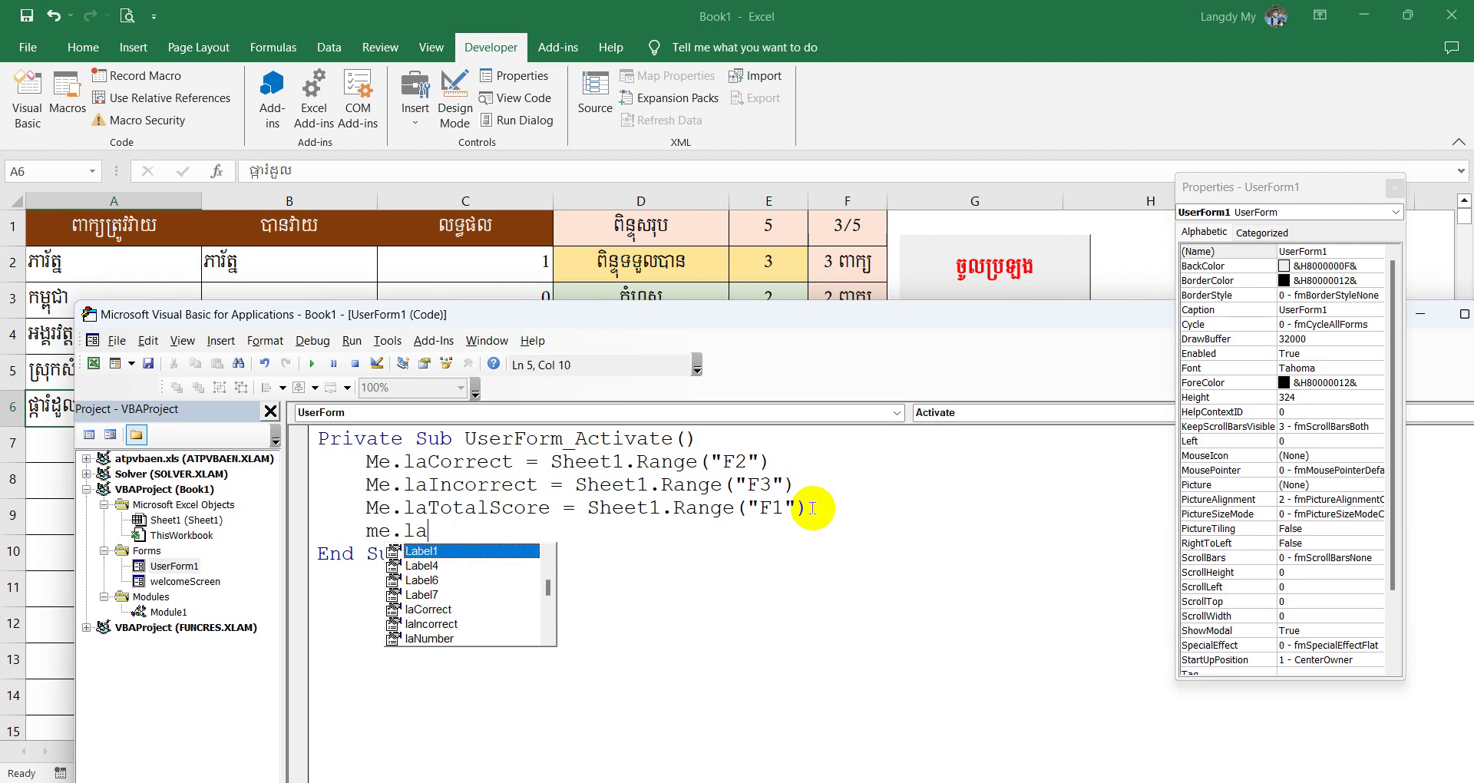
text(ord)
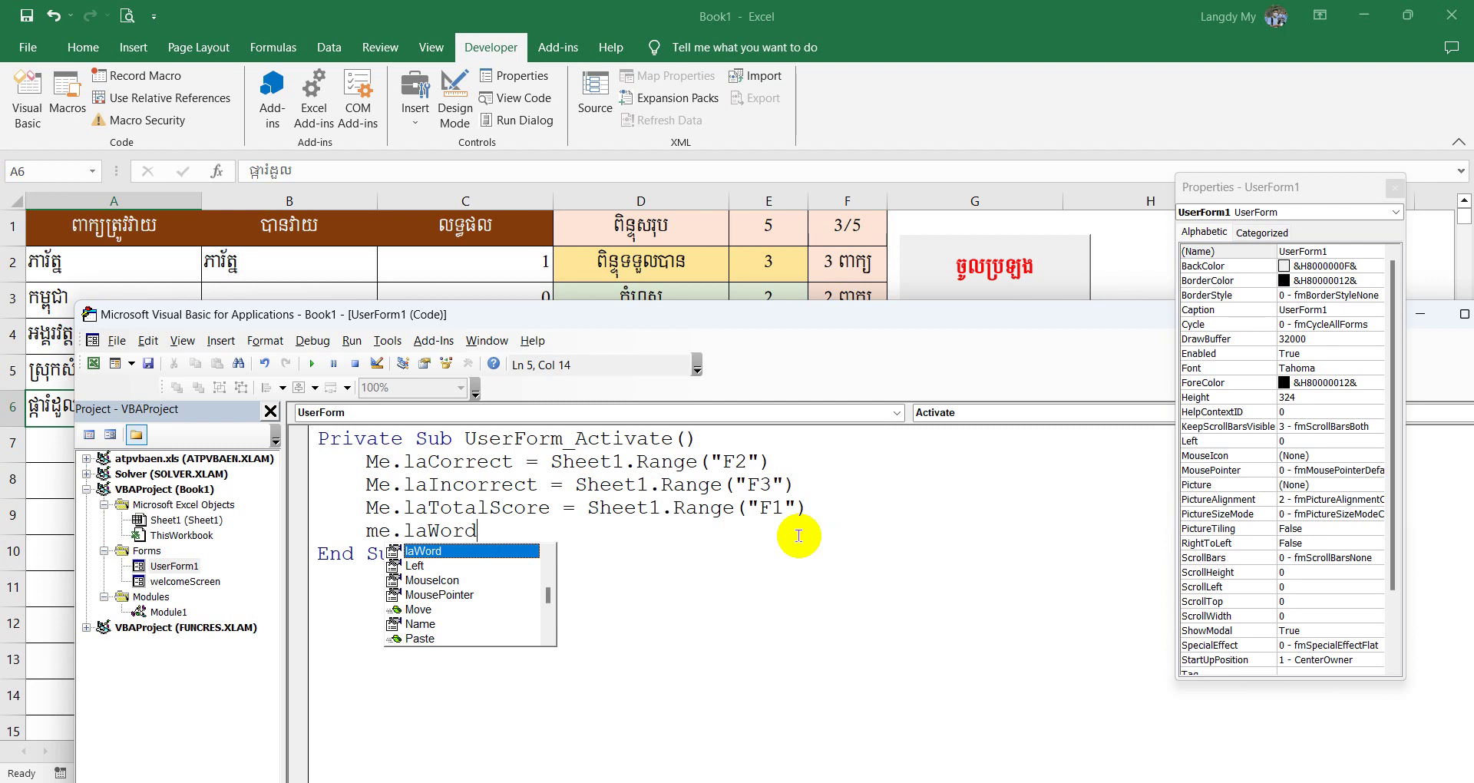
text(=sheet1.r)
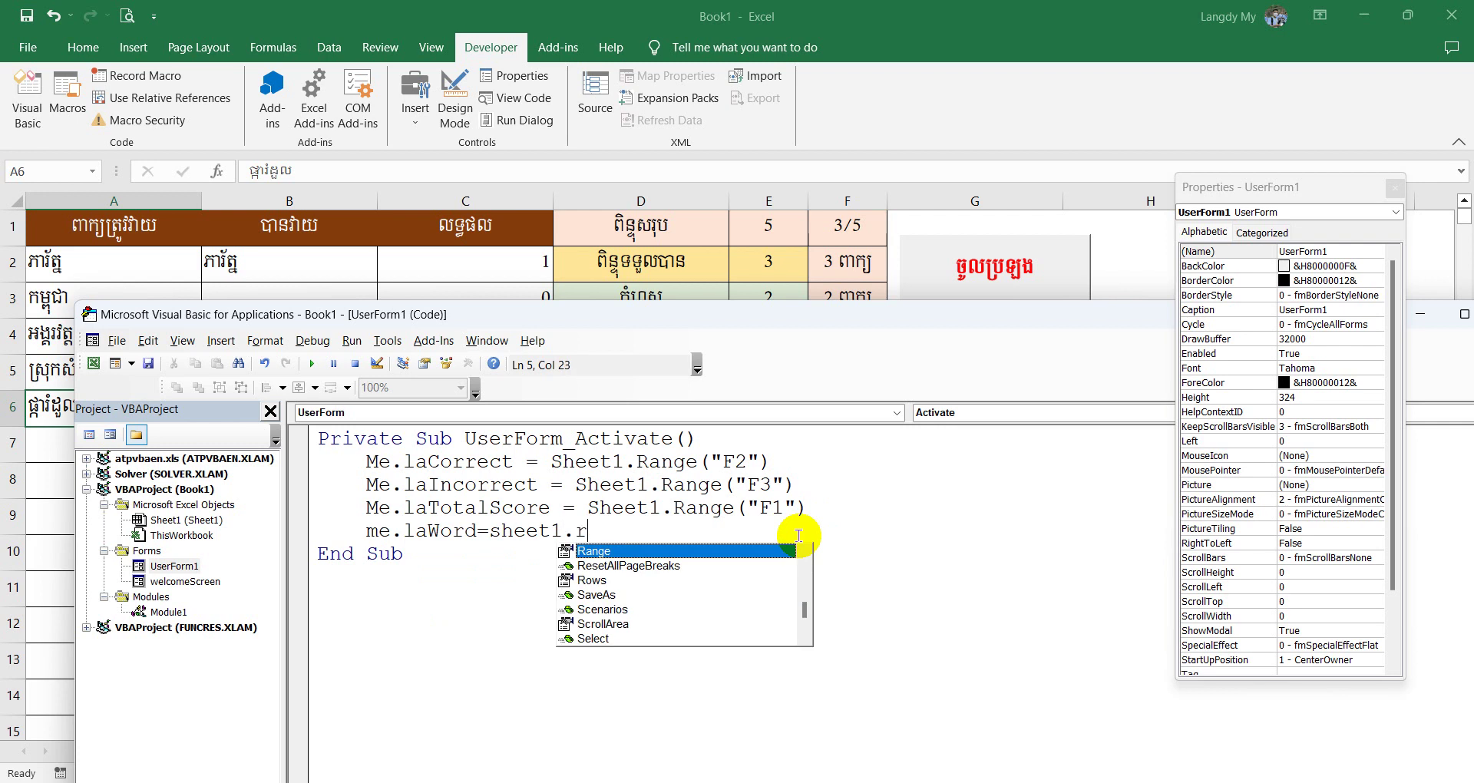
text(("A2)
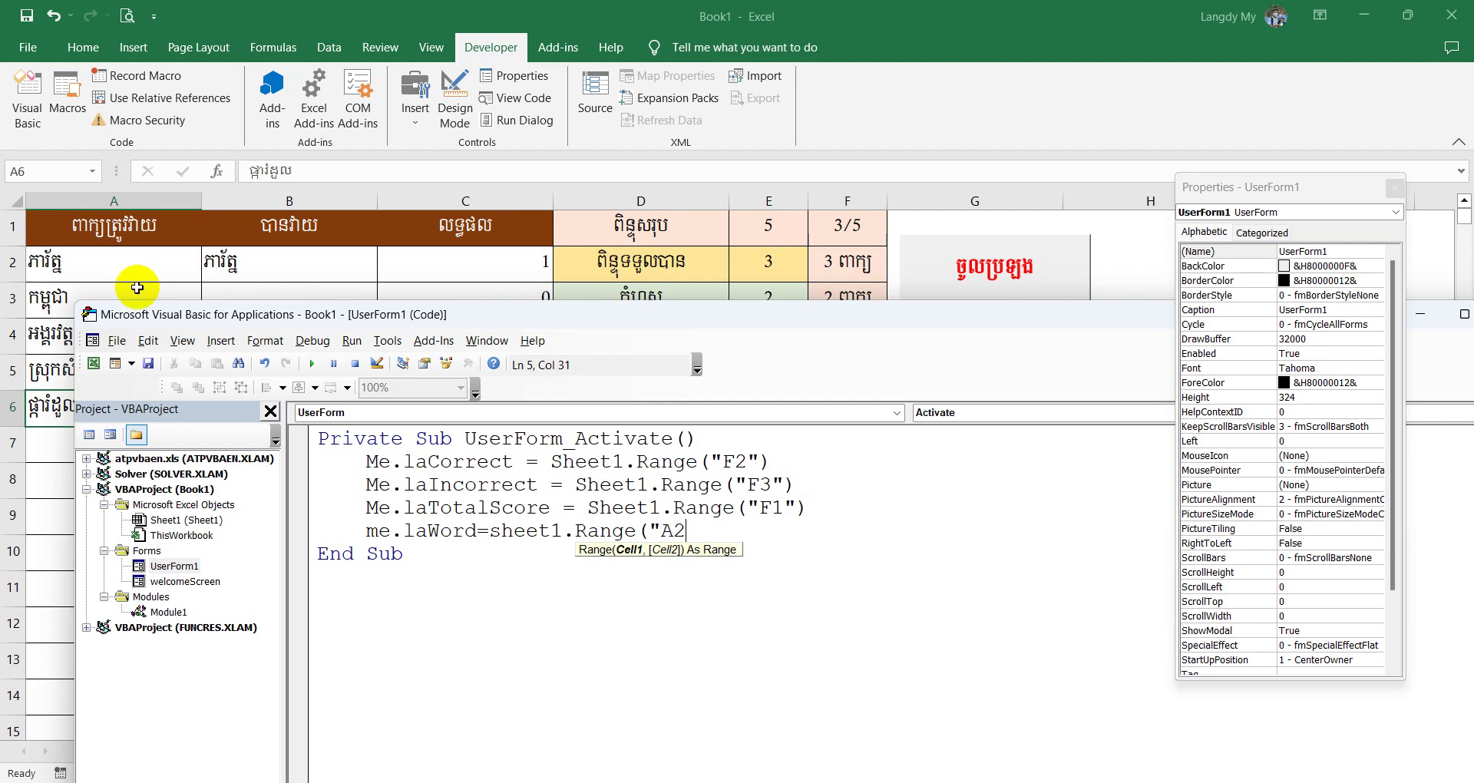
click(312, 365)
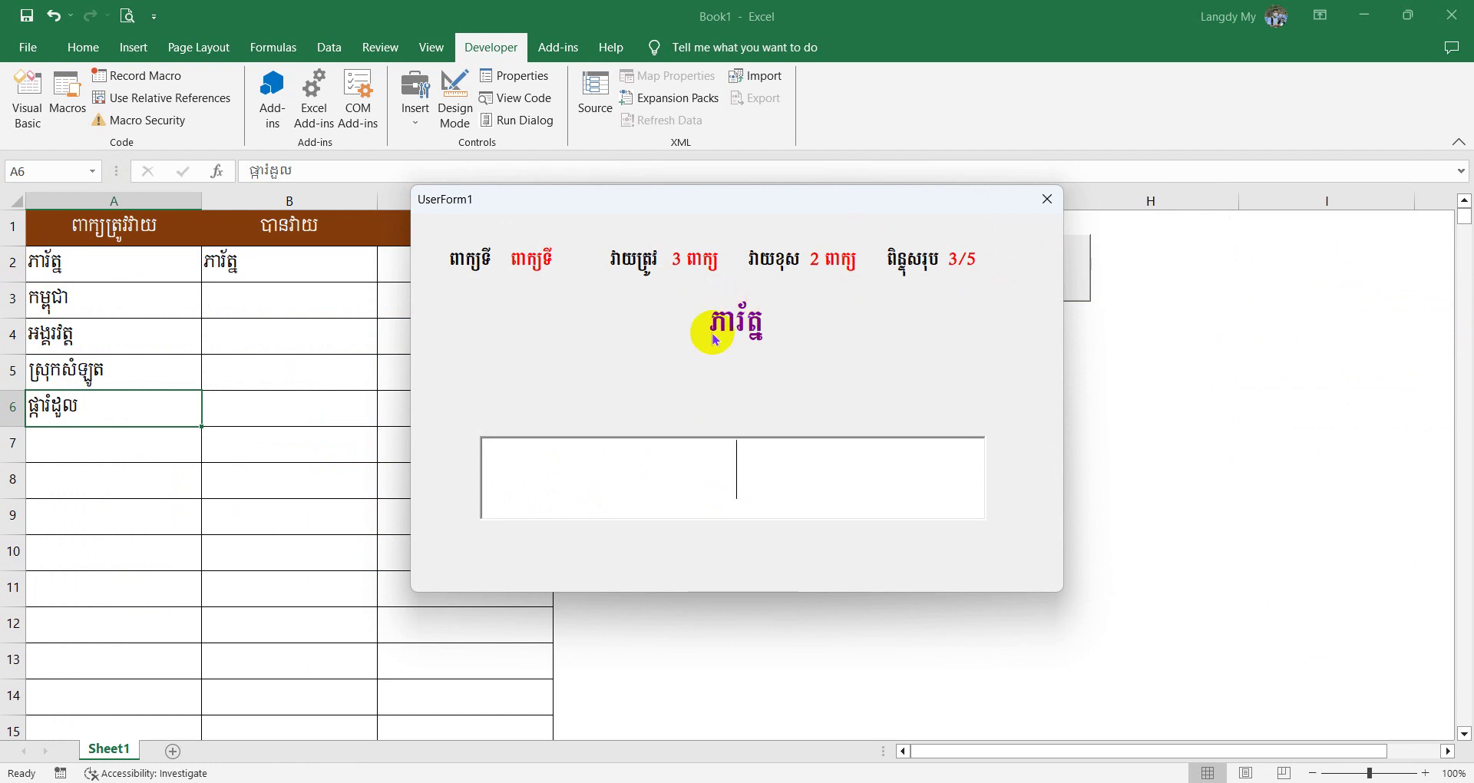
click(1047, 199)
Run the form once more from the code view and close it.
key(F7)
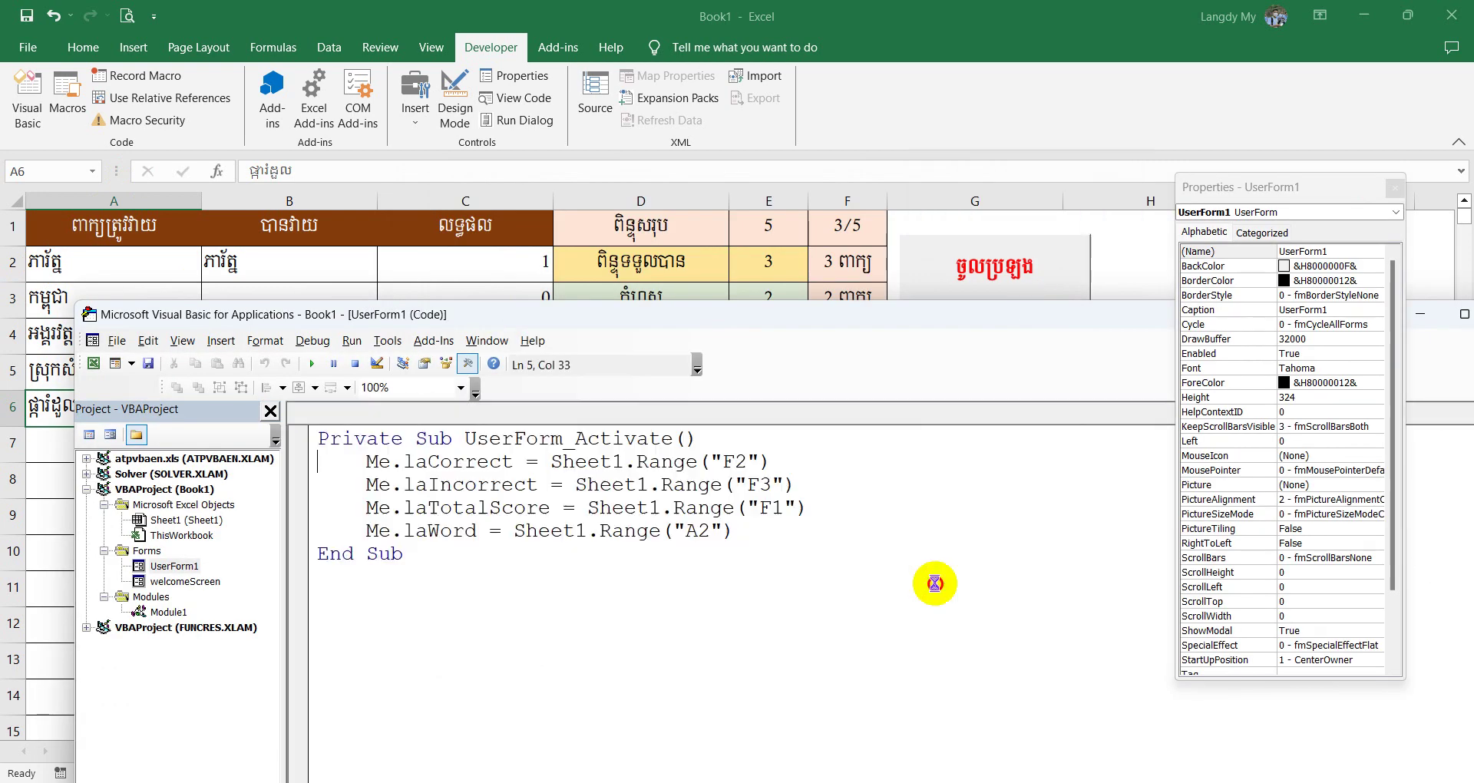
click(311, 363)
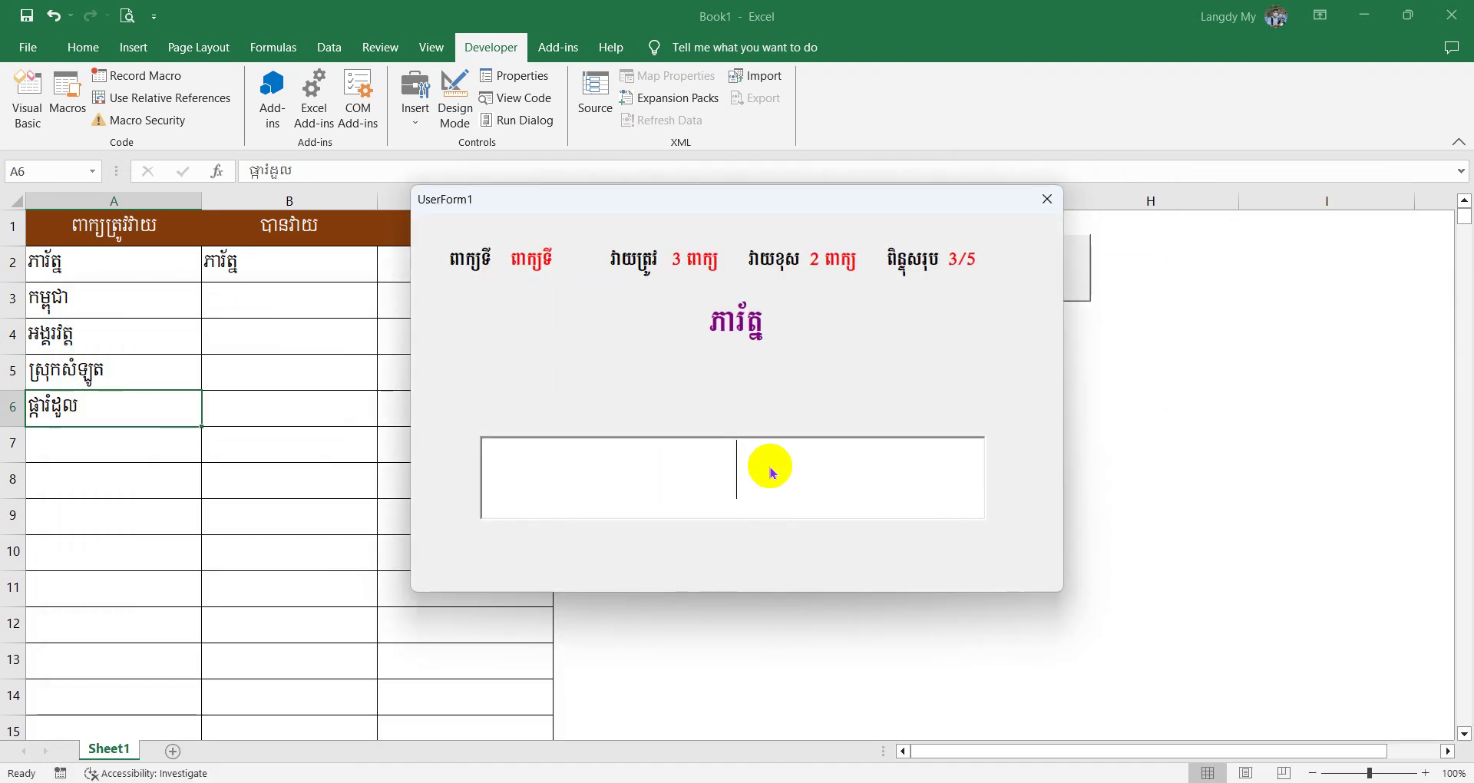
click(1047, 198)
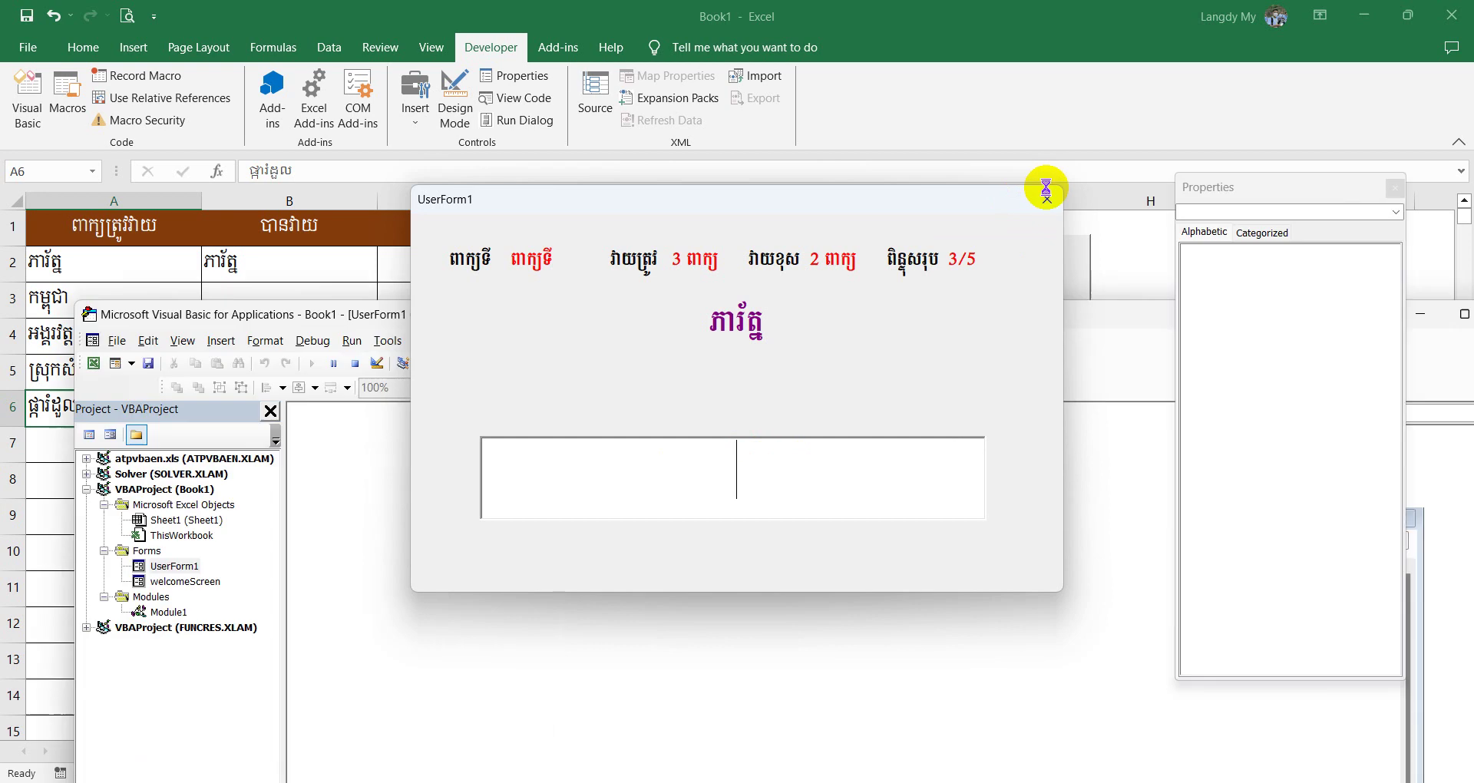
Append me.txtInput.SetFocus to UserForm_Activate, then test-run and close the form.
double_click(924, 529)
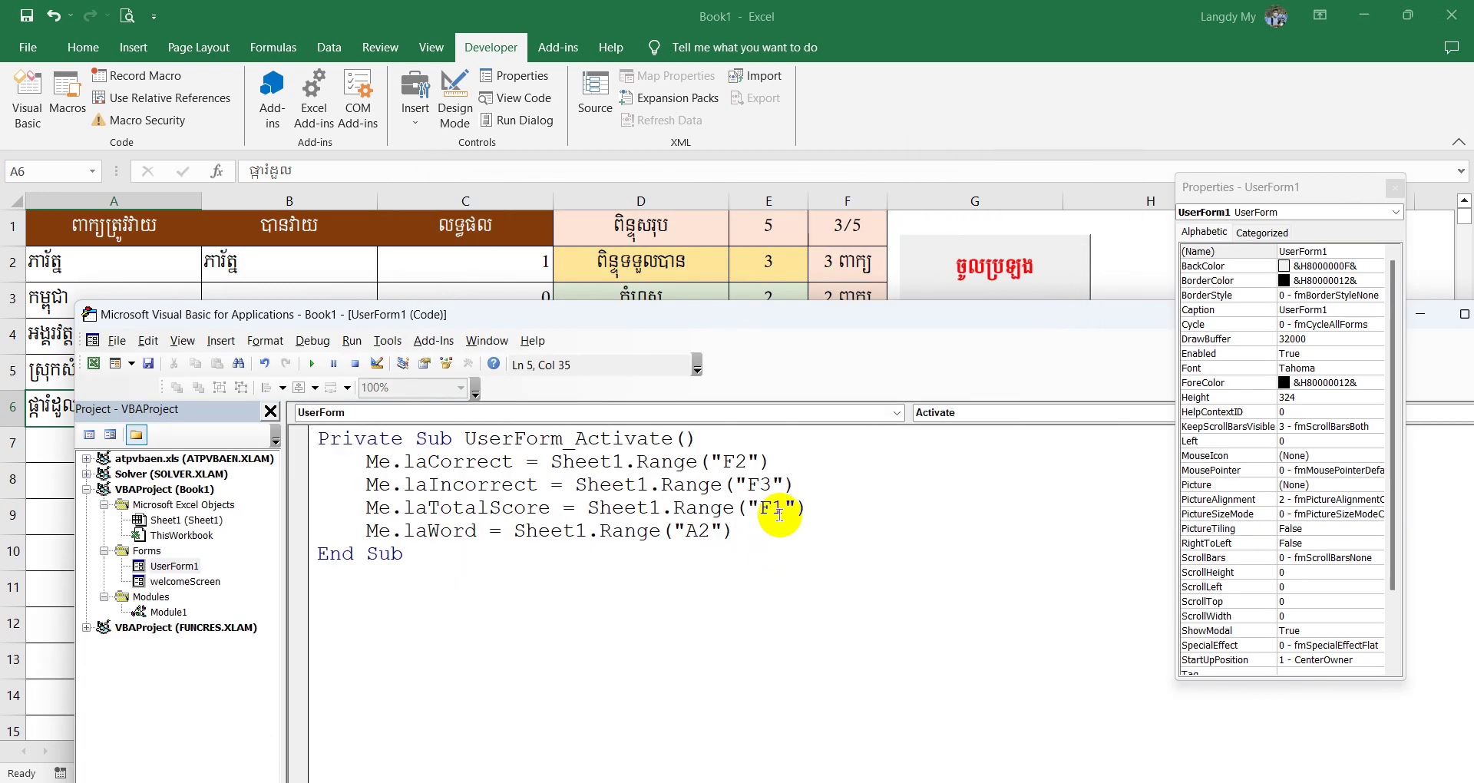
key(Return)
text(me)
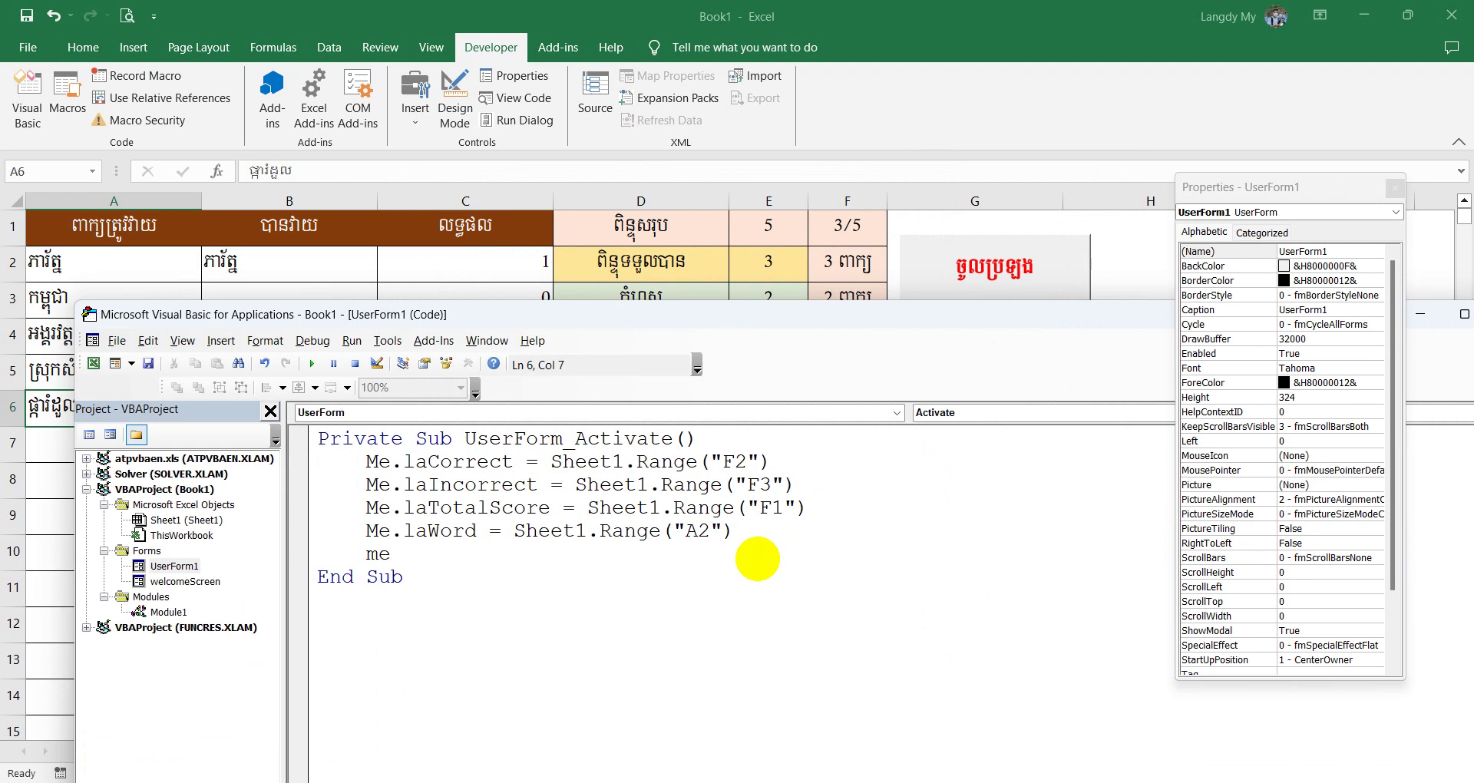
text(.la)
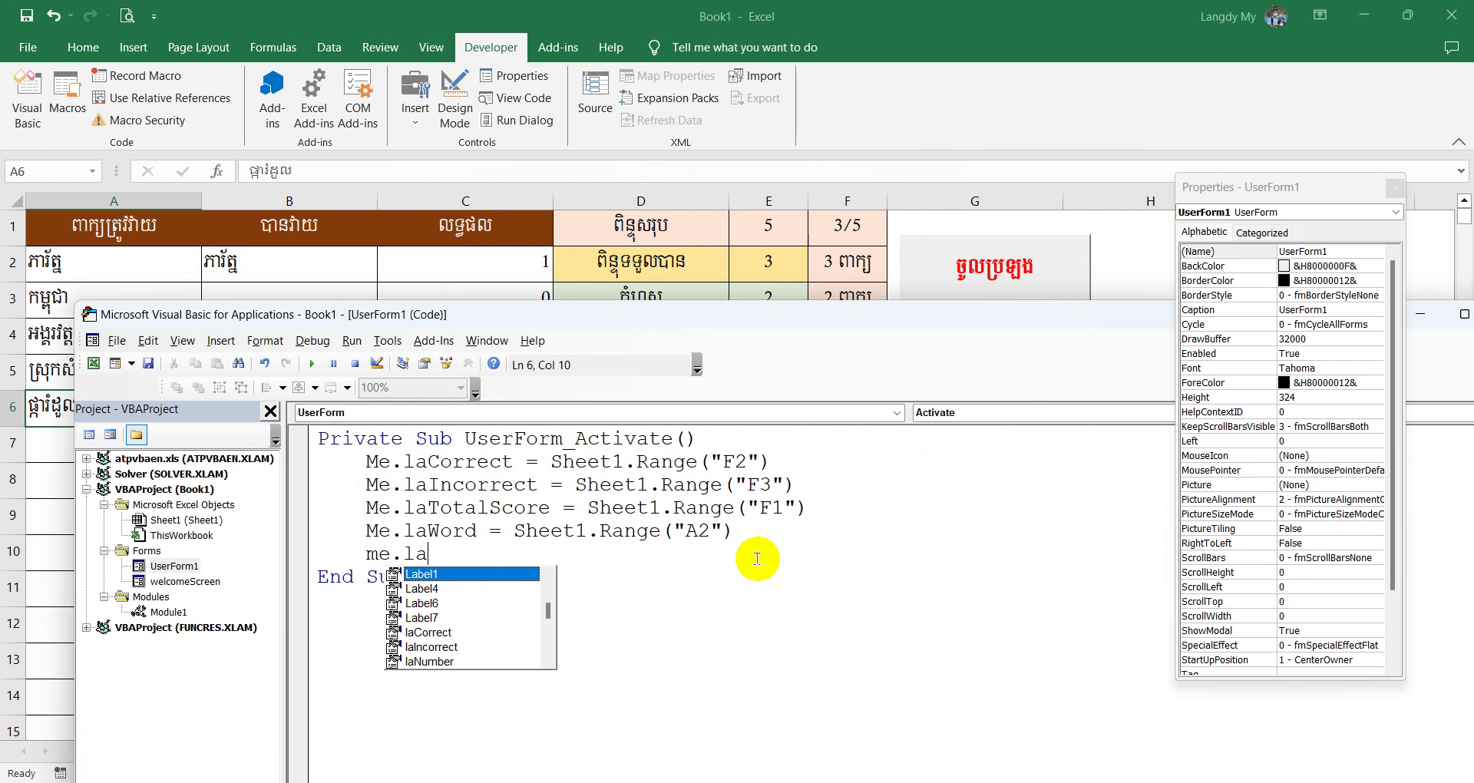
key(BackSpace)
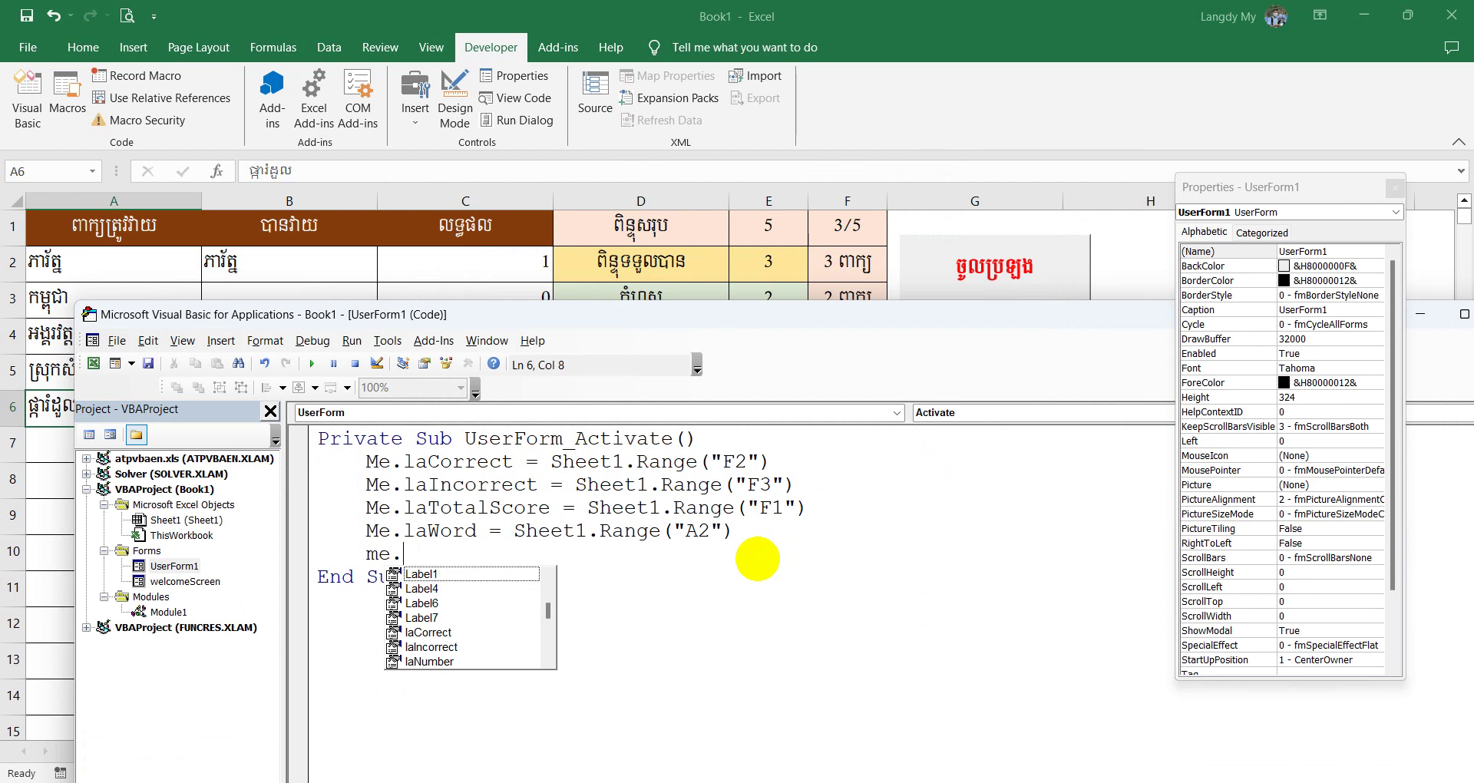
text(txtInput)
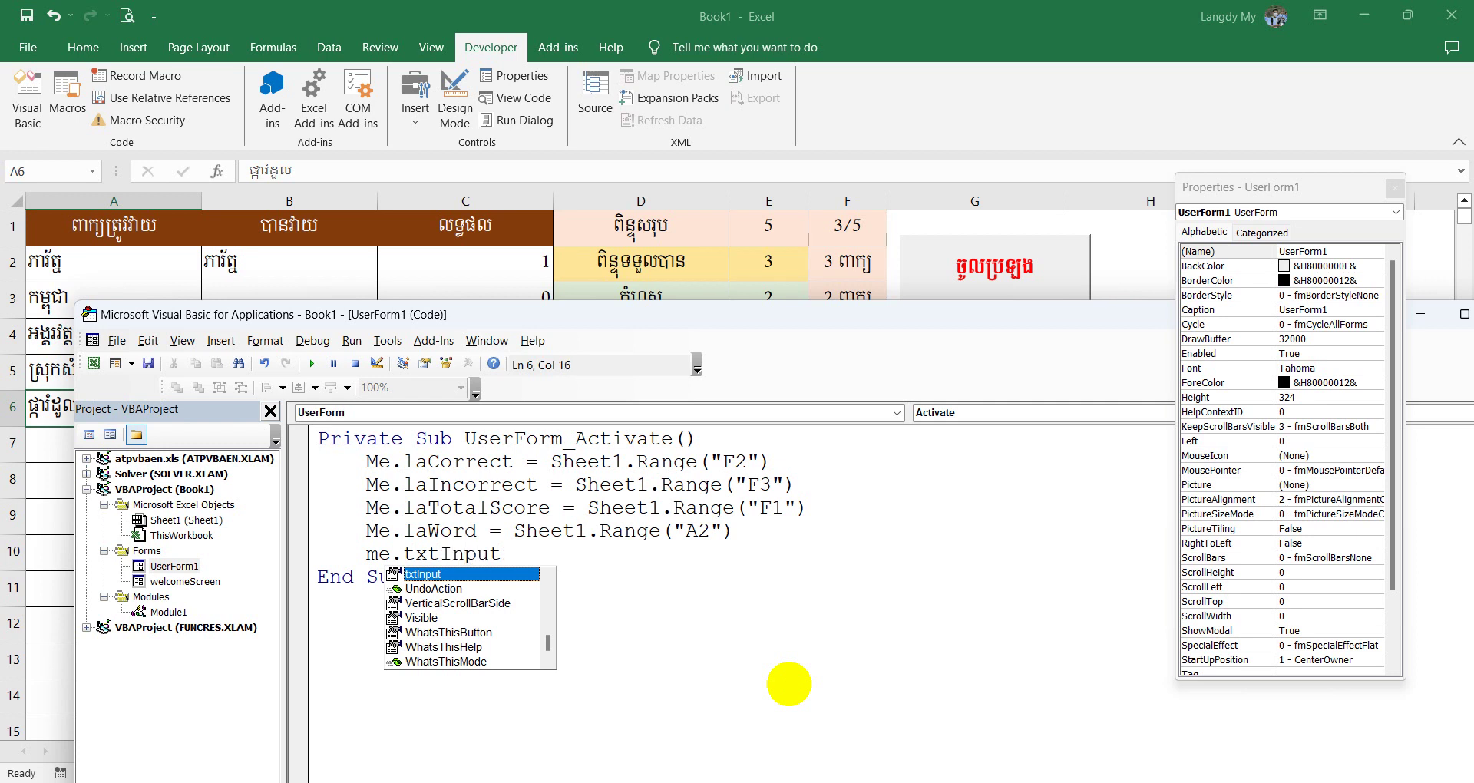
text(.set)
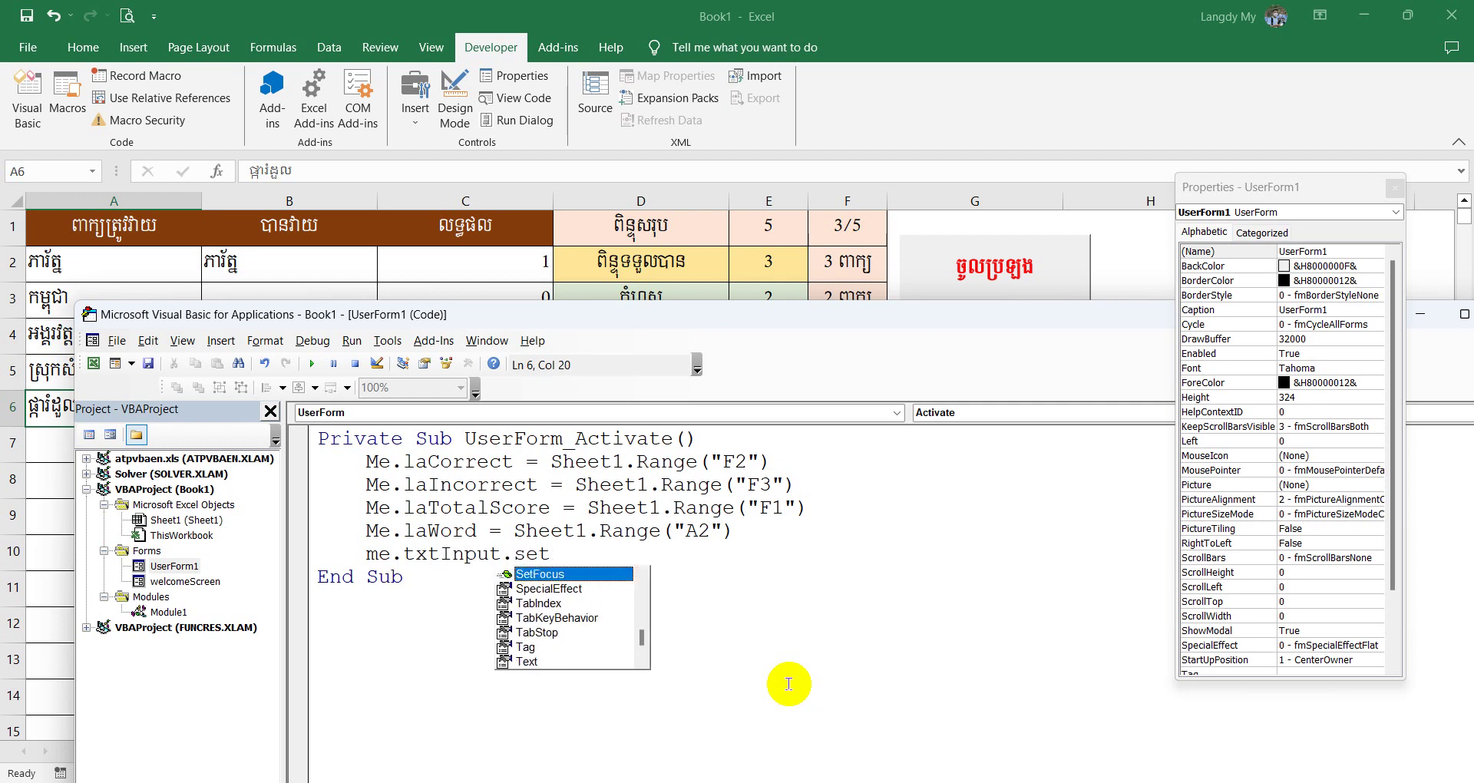
key(Tab)
click(315, 367)
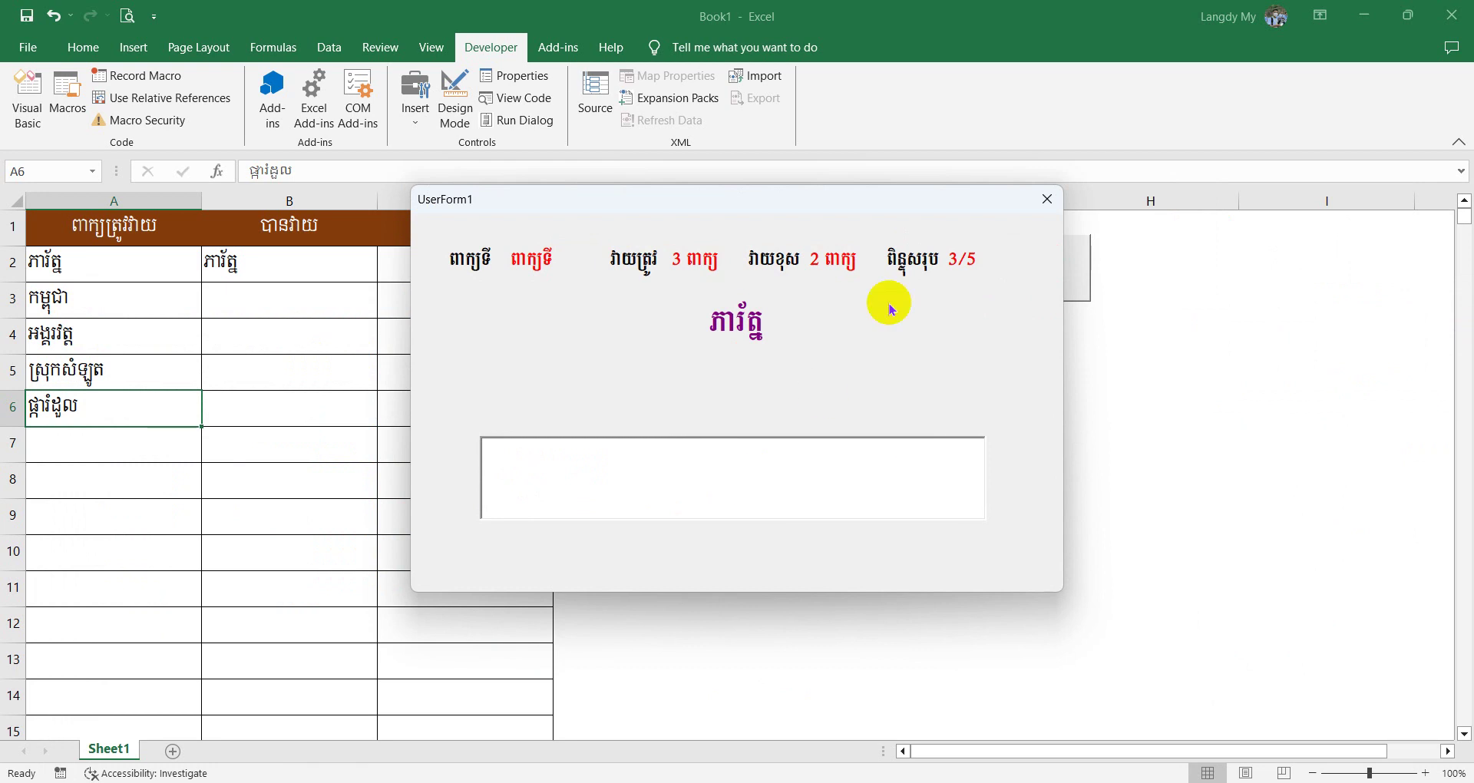
click(1048, 199)
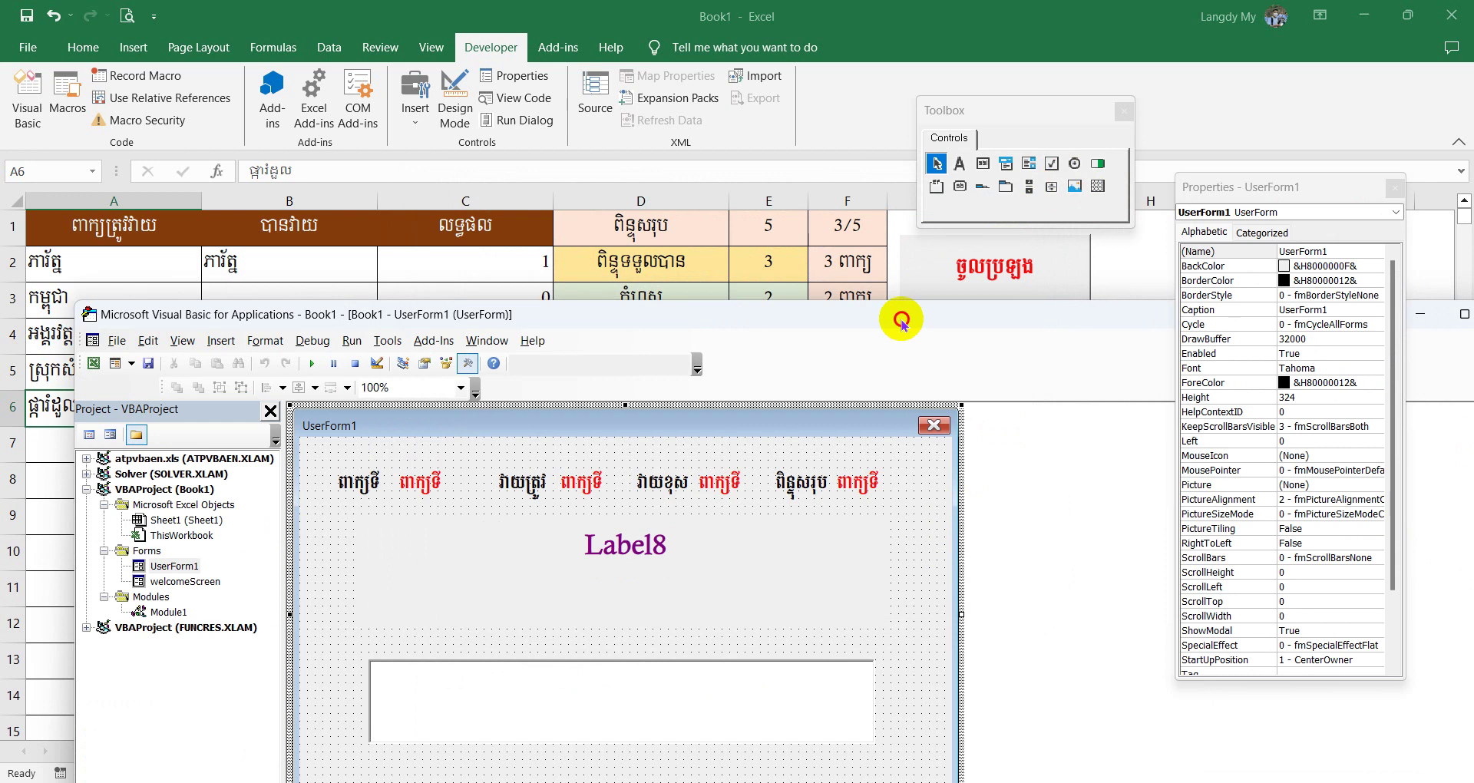
Enlarge the editor, run the form, type test letters straight into the answer box, and close it.
mouse_move(899, 318)
mouse_down()
mouse_move(896, 520)
mouse_move(914, 6)
mouse_up()
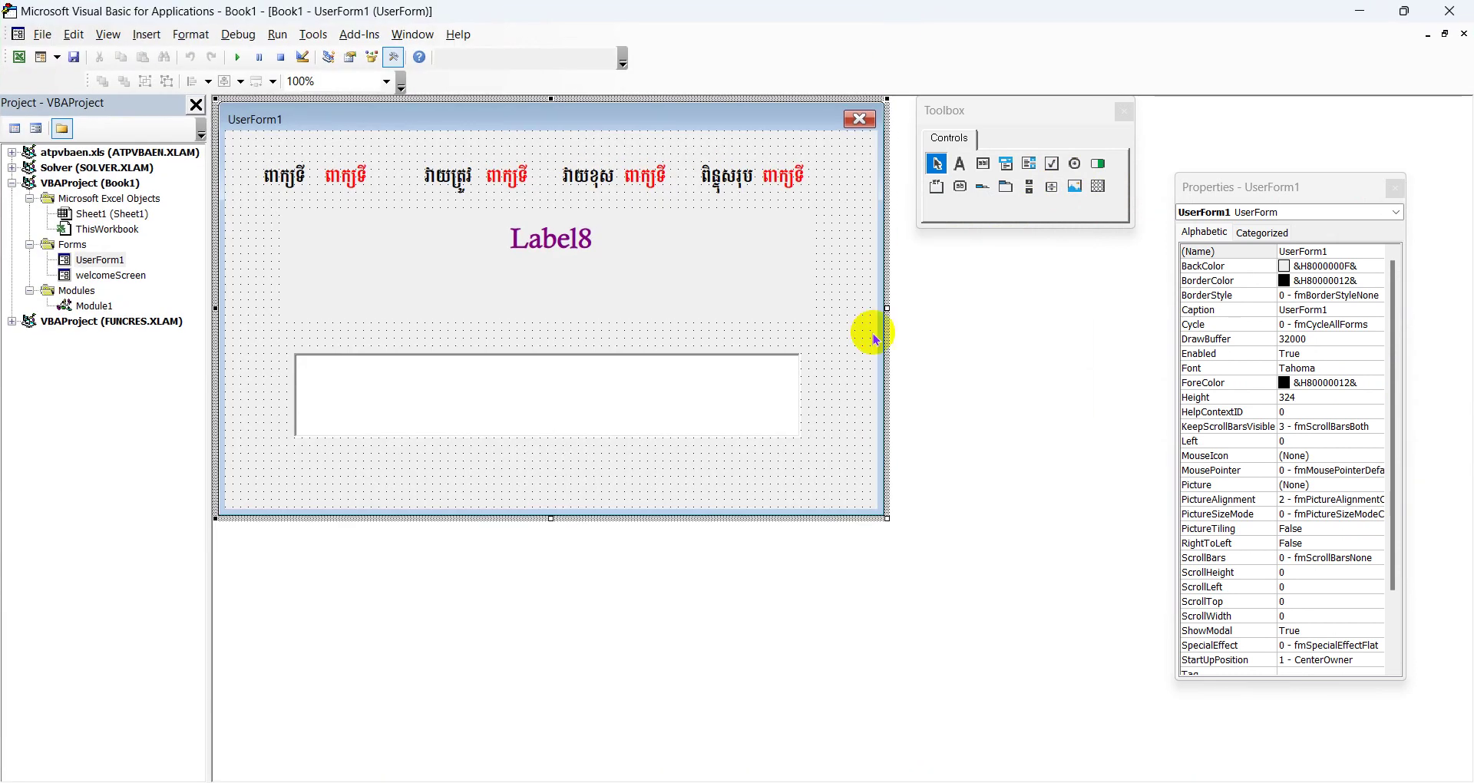
click(240, 66)
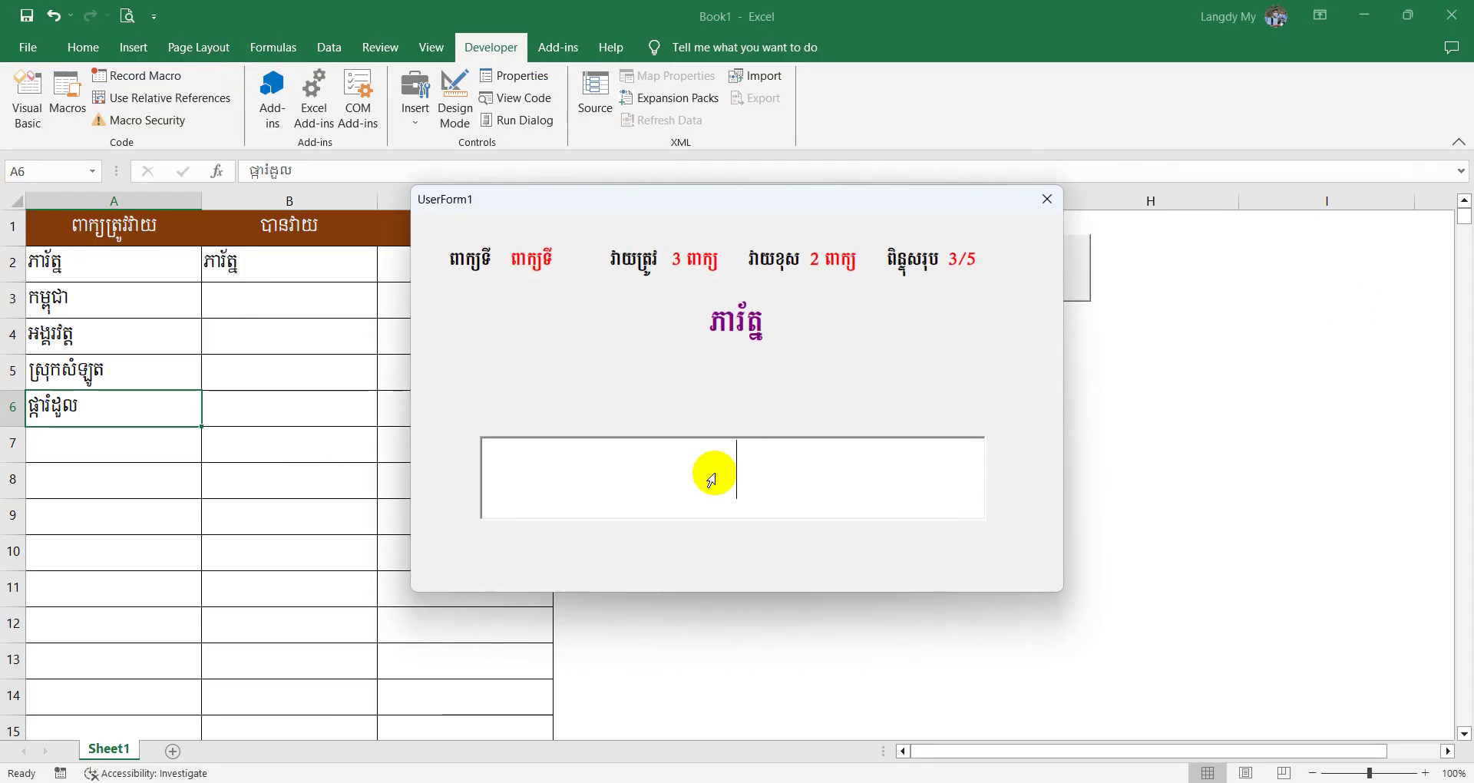
text(dkksss)
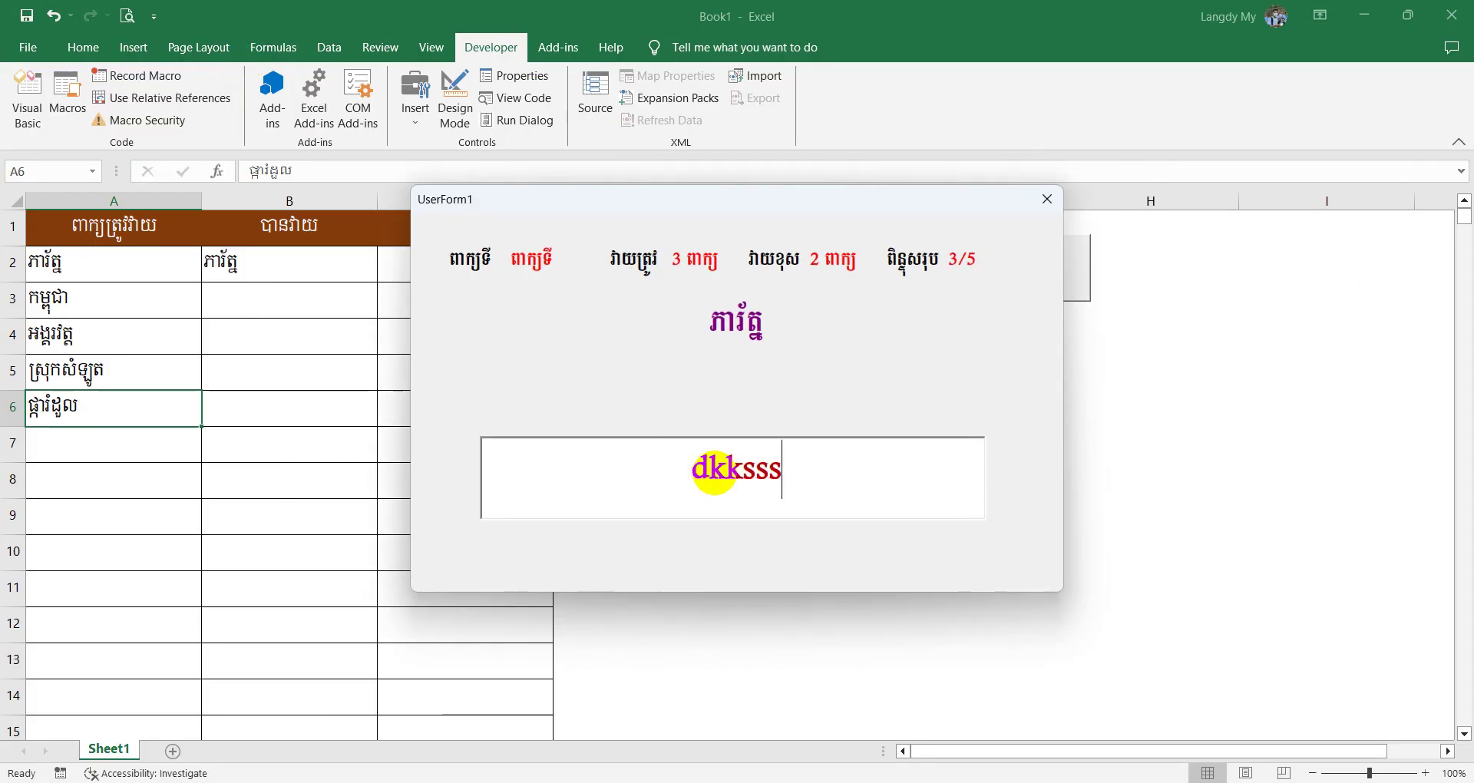
text(skkssjks)
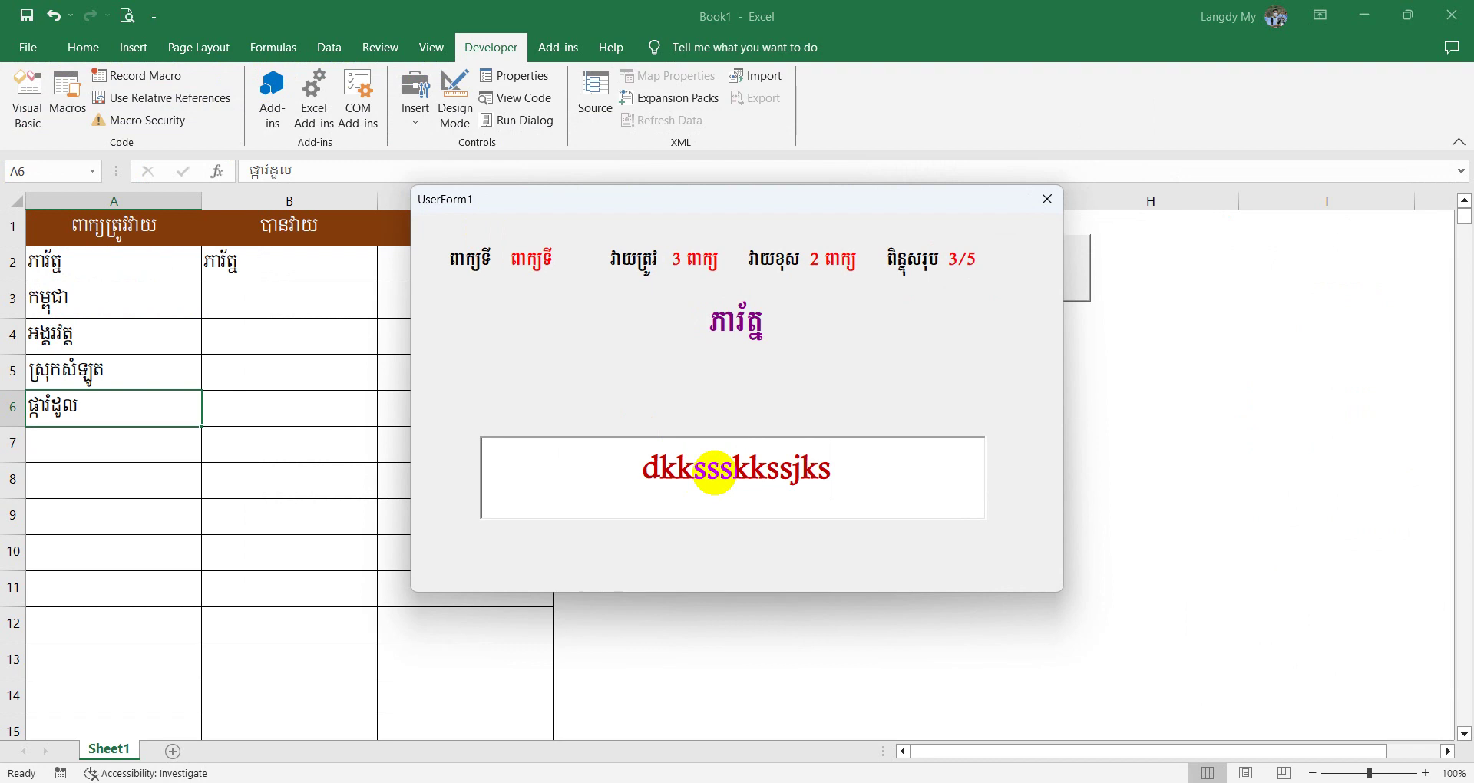
click(1046, 199)
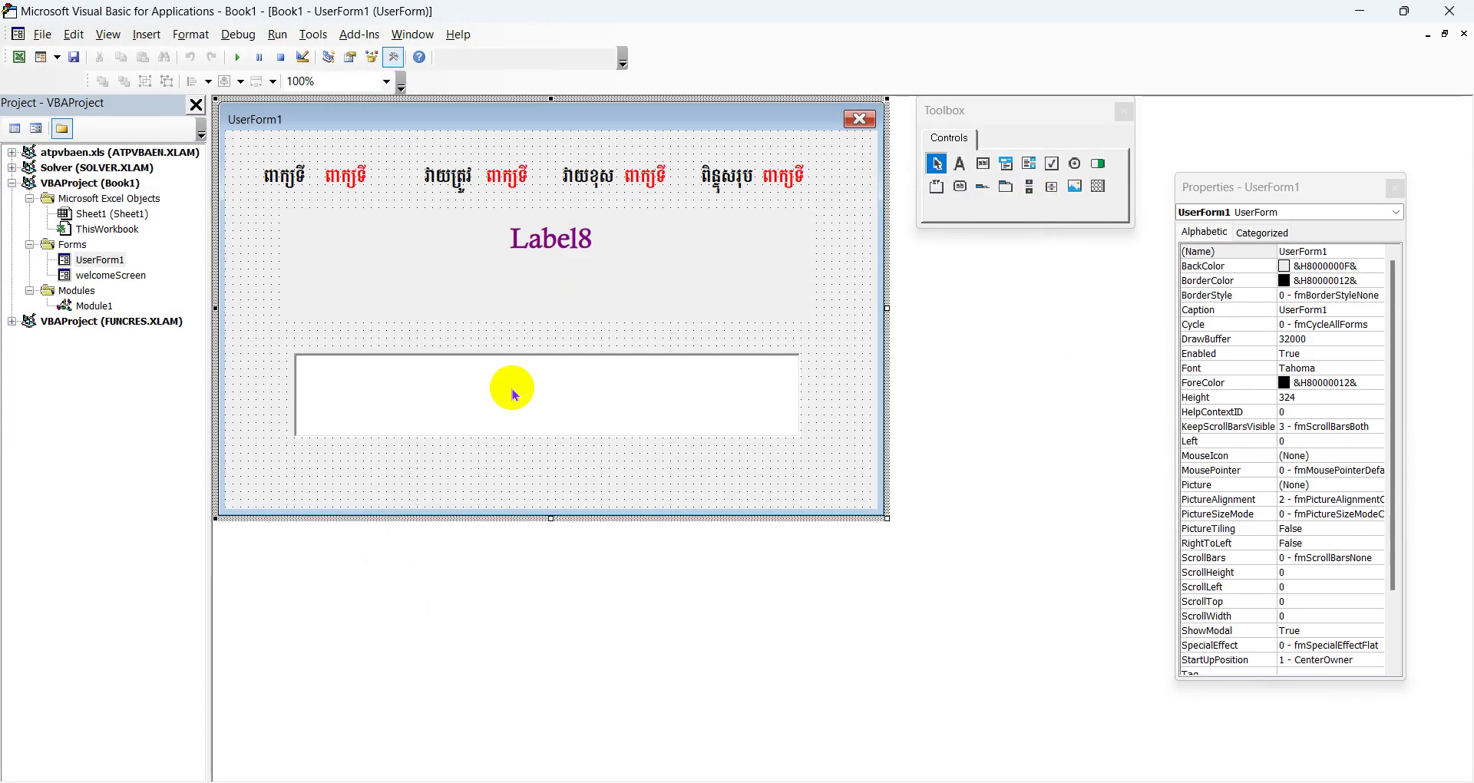
Open txtInput's code, add a KeyDown handler from the event list, and delete the empty Change procedure.
double_click(602, 374)
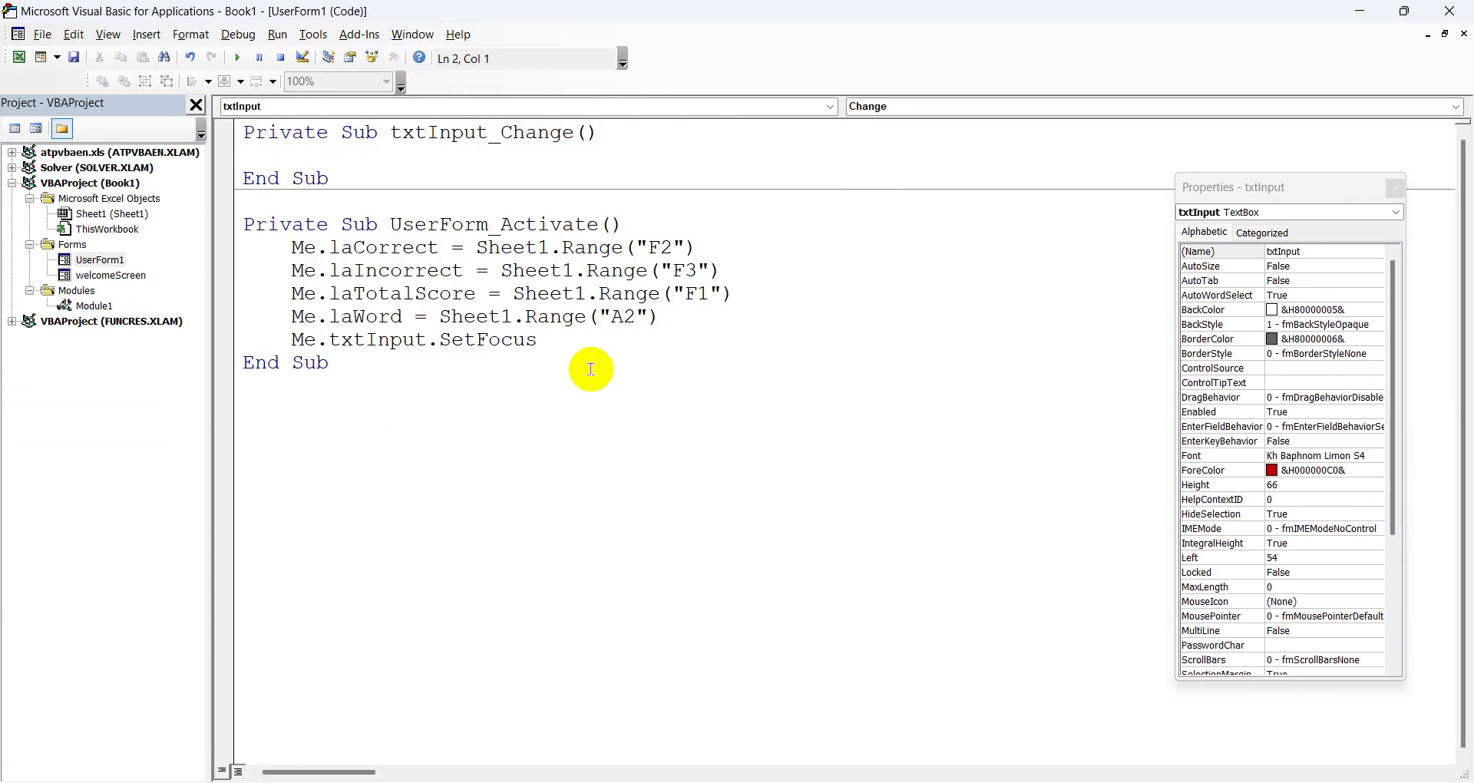
drag(390, 134, 571, 135)
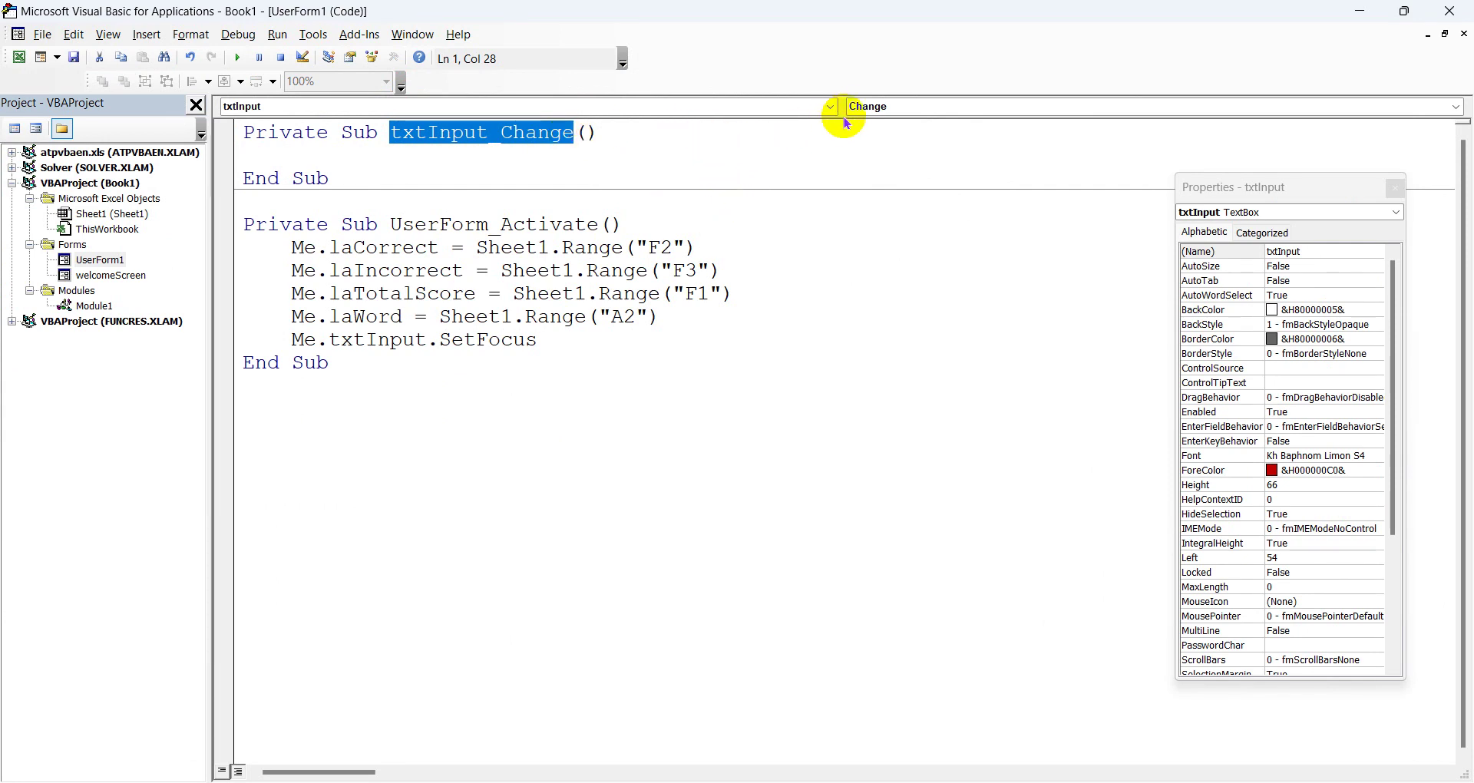
click(913, 107)
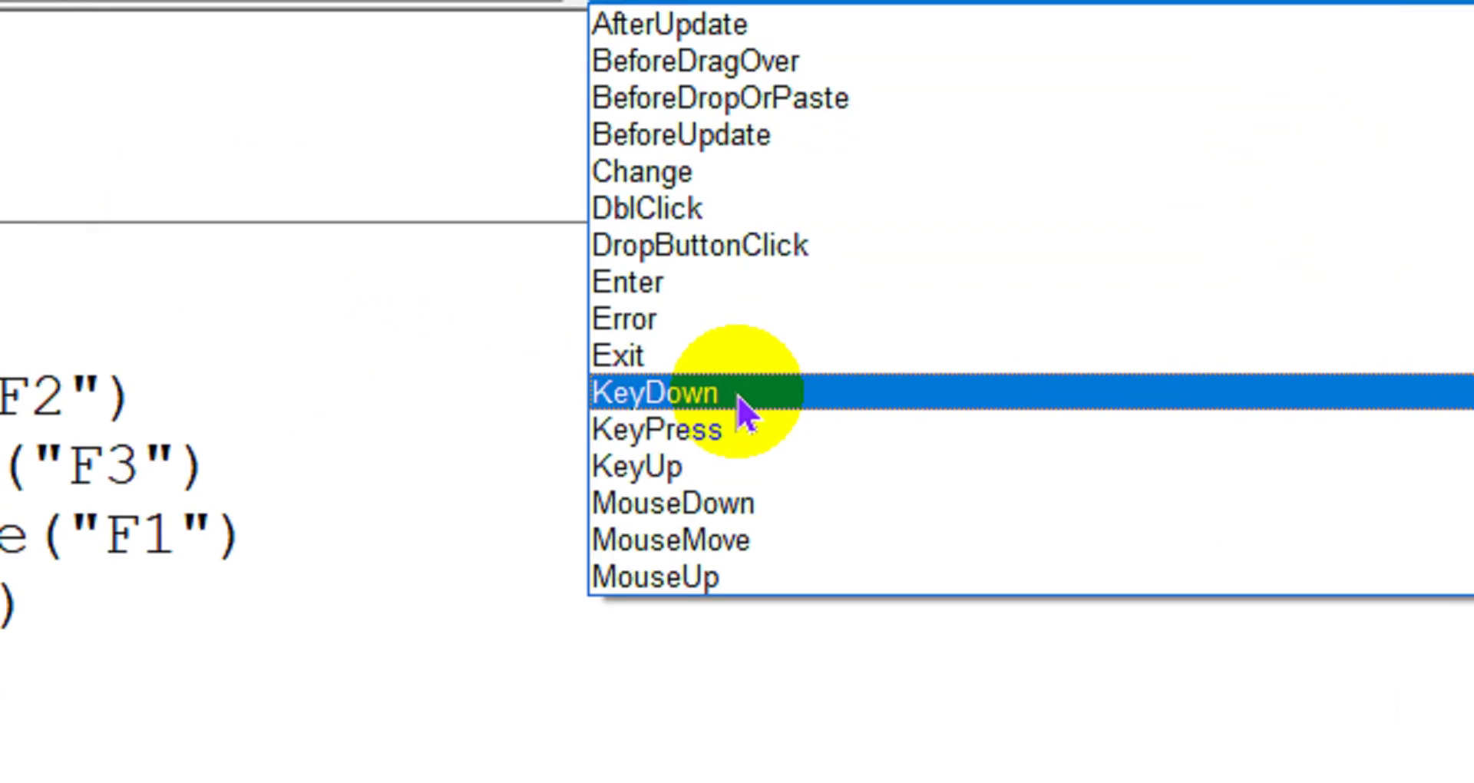
click(739, 398)
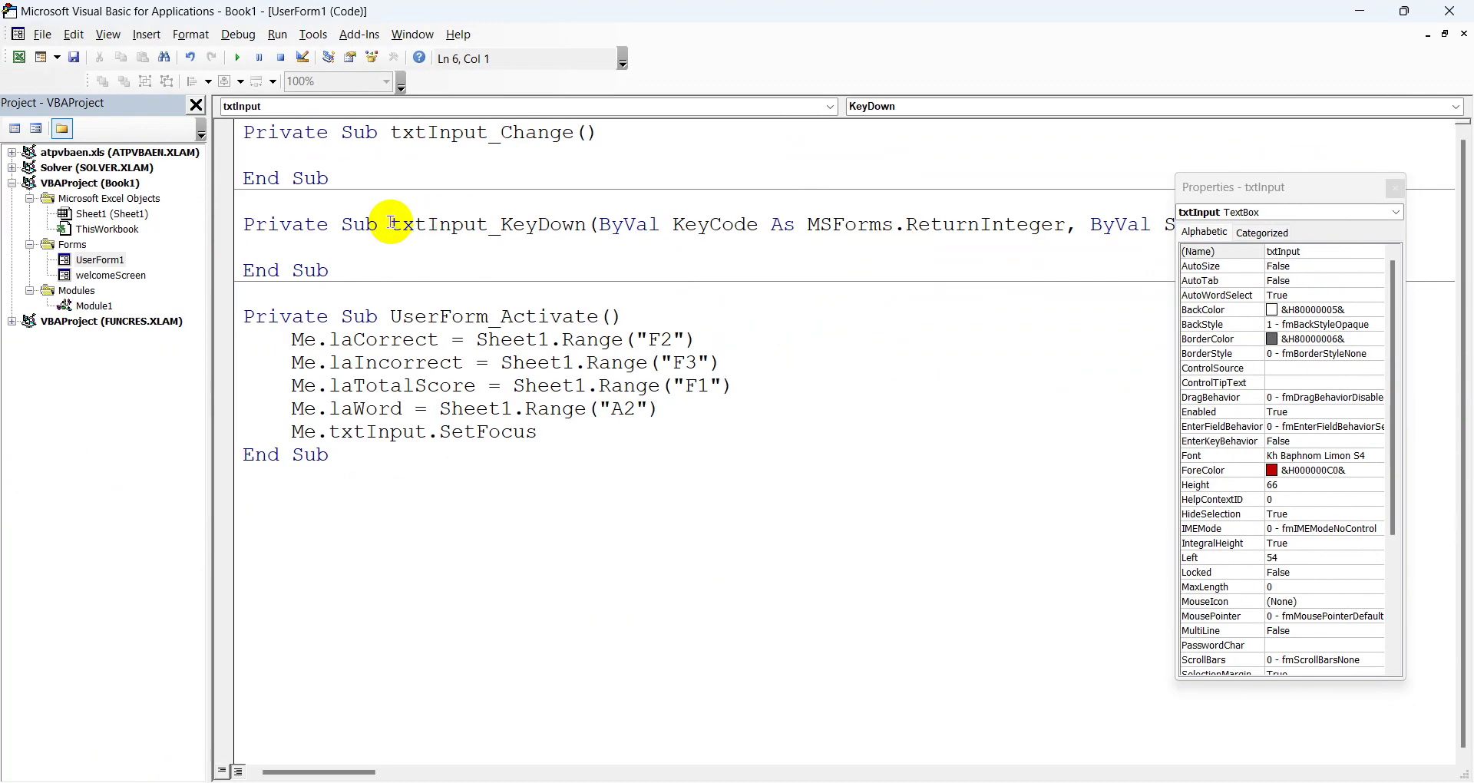
drag(390, 224, 587, 224)
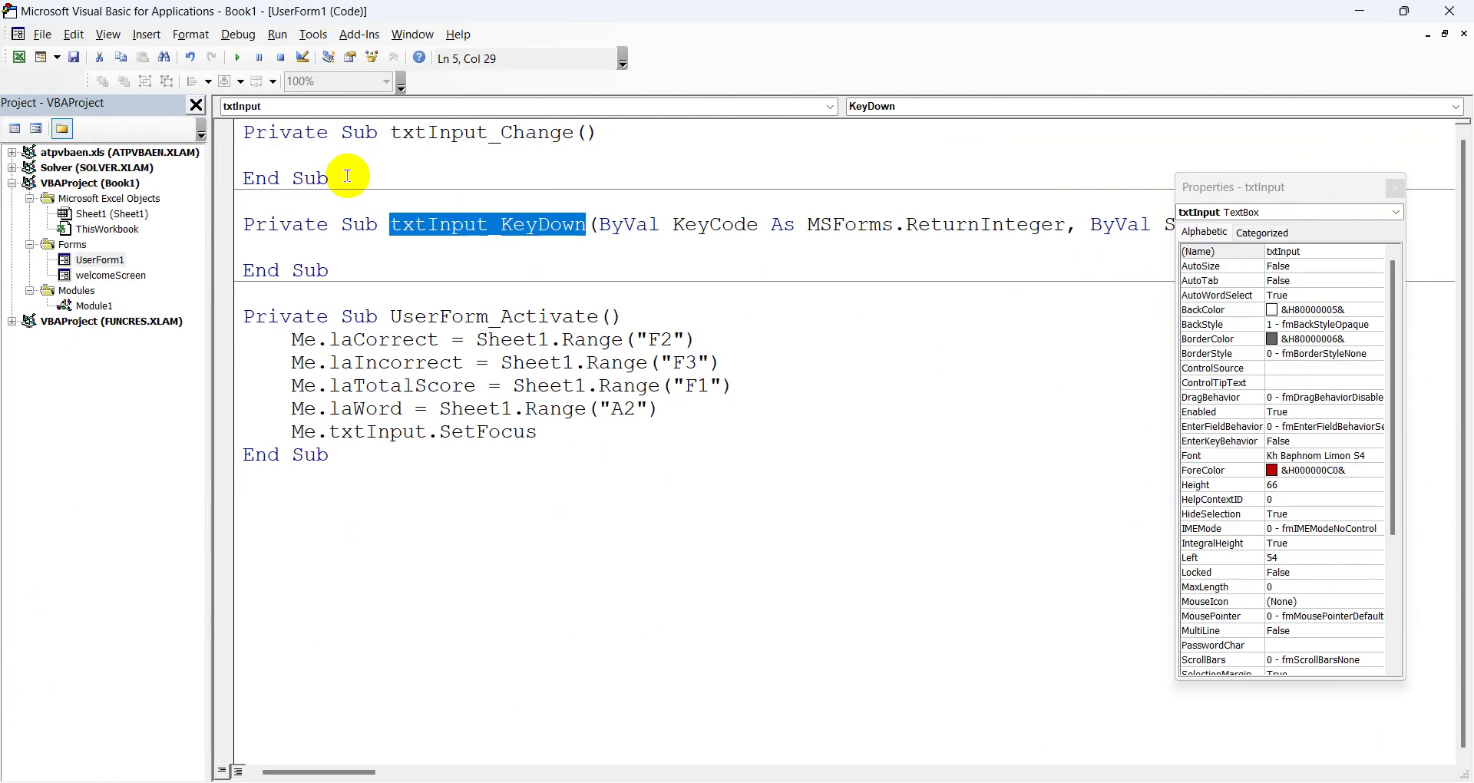
drag(334, 178, 236, 140)
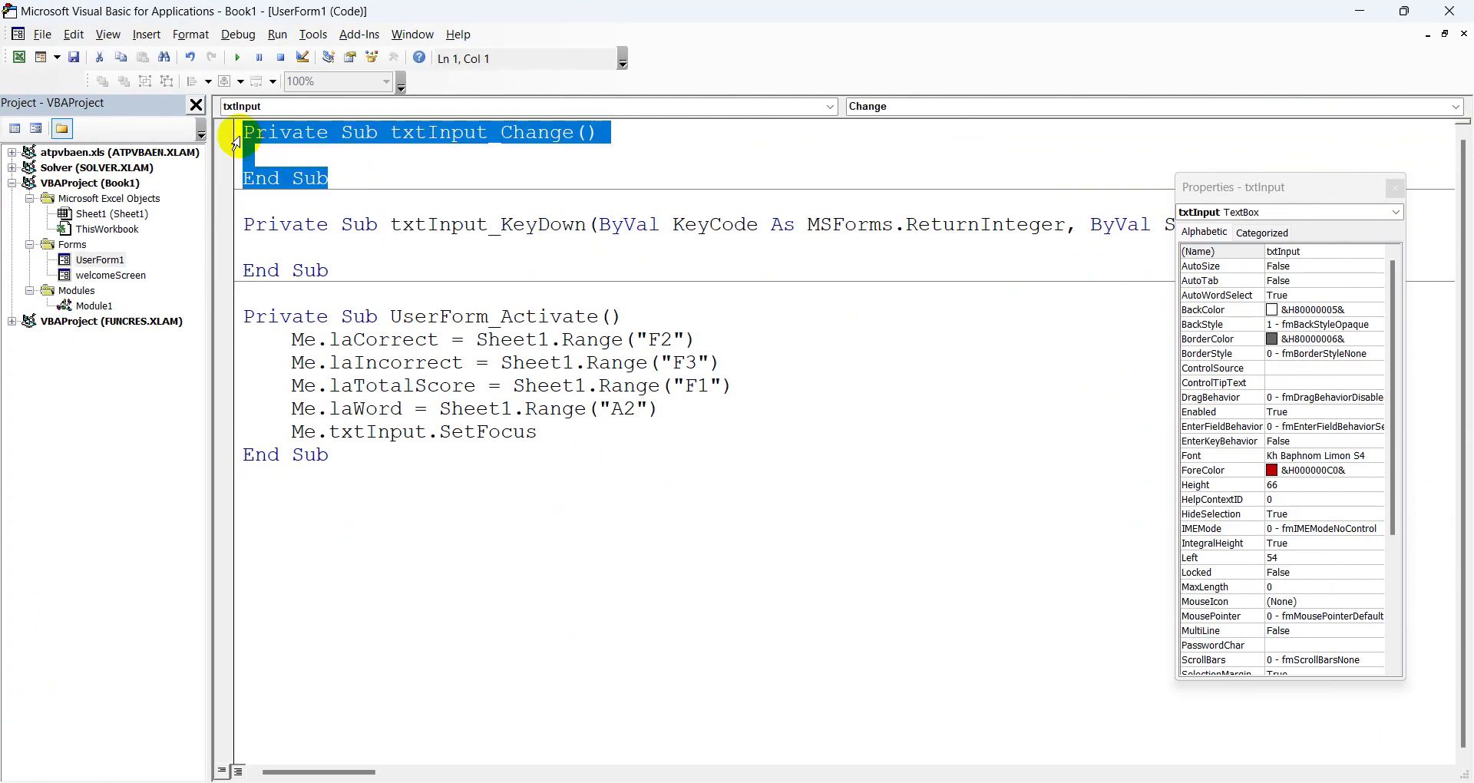
key(Delete)
click(365, 205)
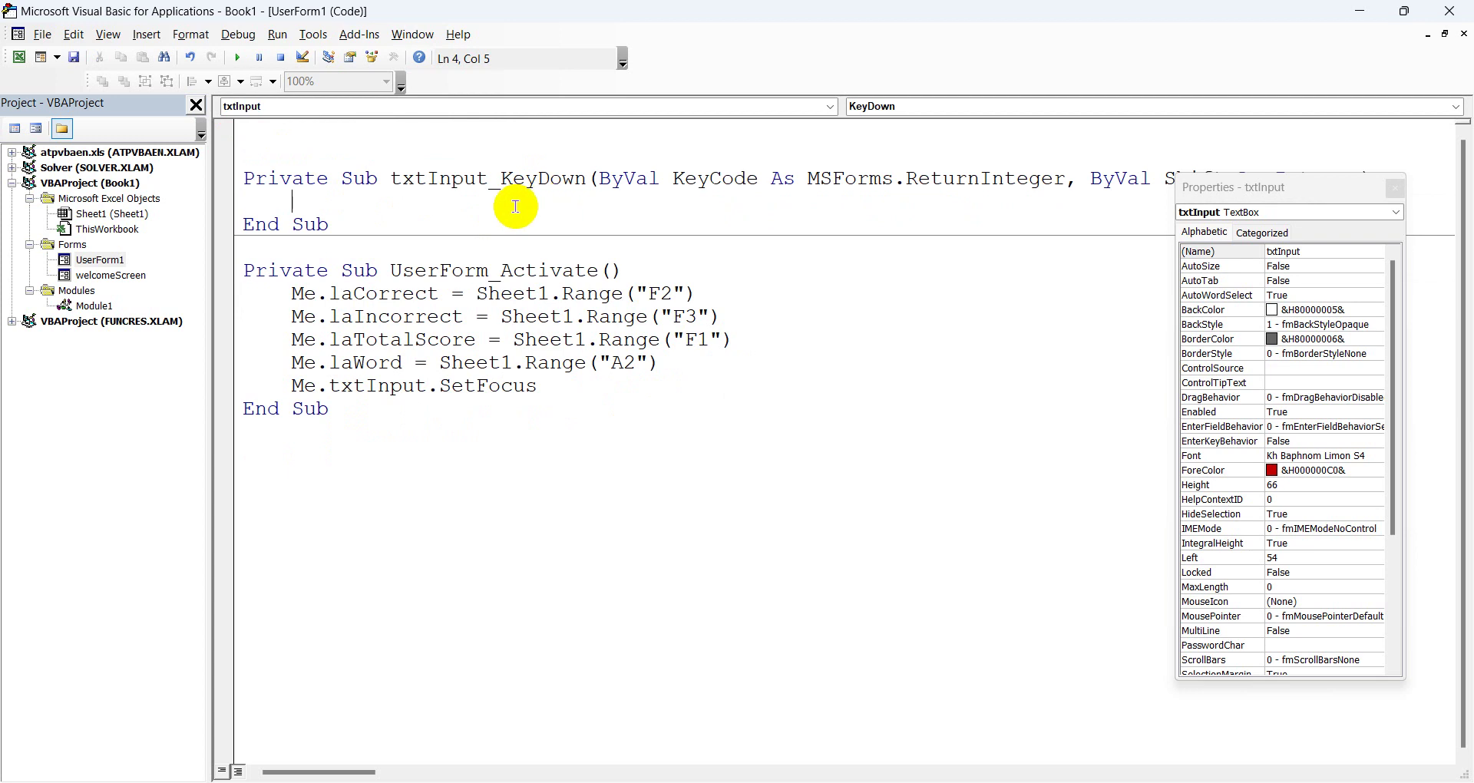
Remove the stray test text from the KeyDown procedure.
text(sjeujs)
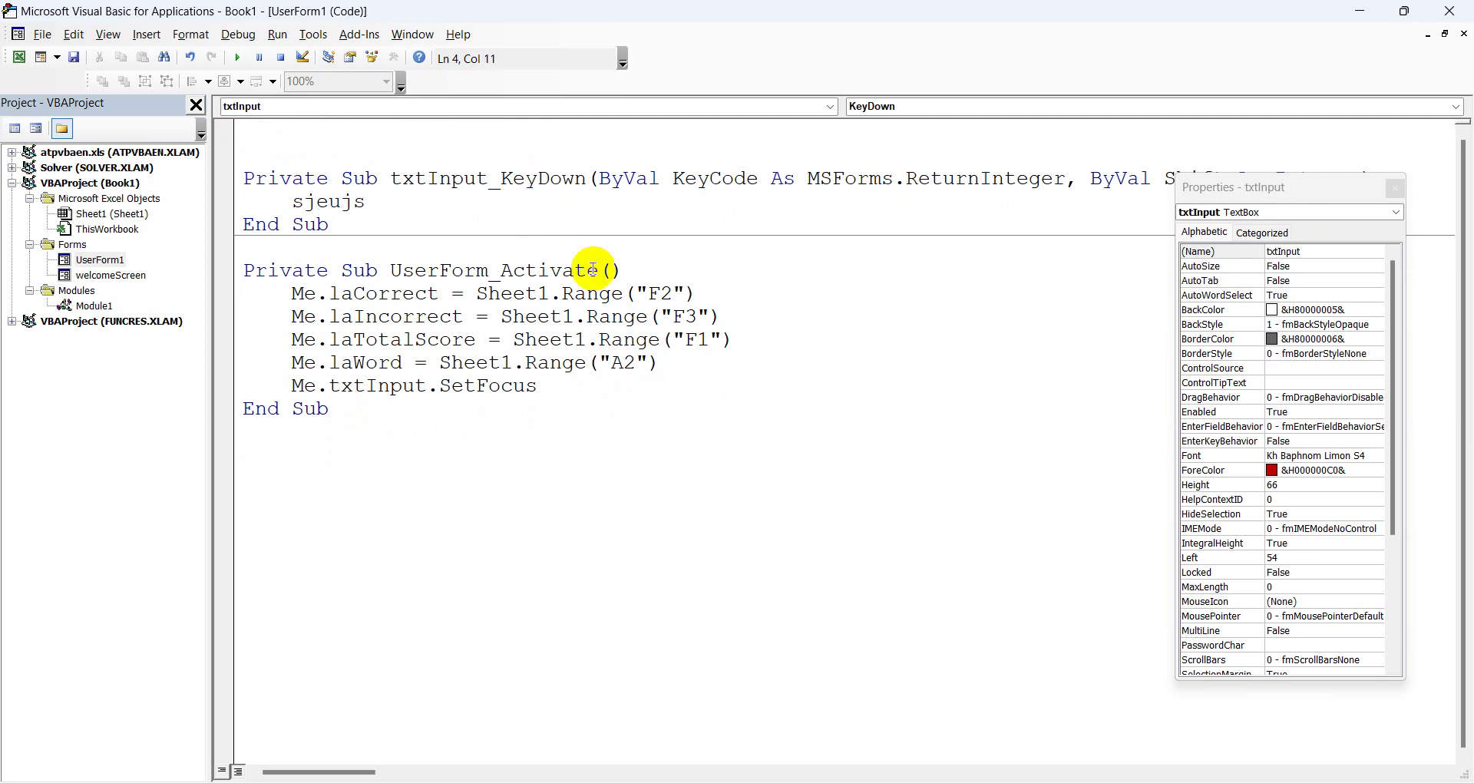
drag(366, 202, 293, 204)
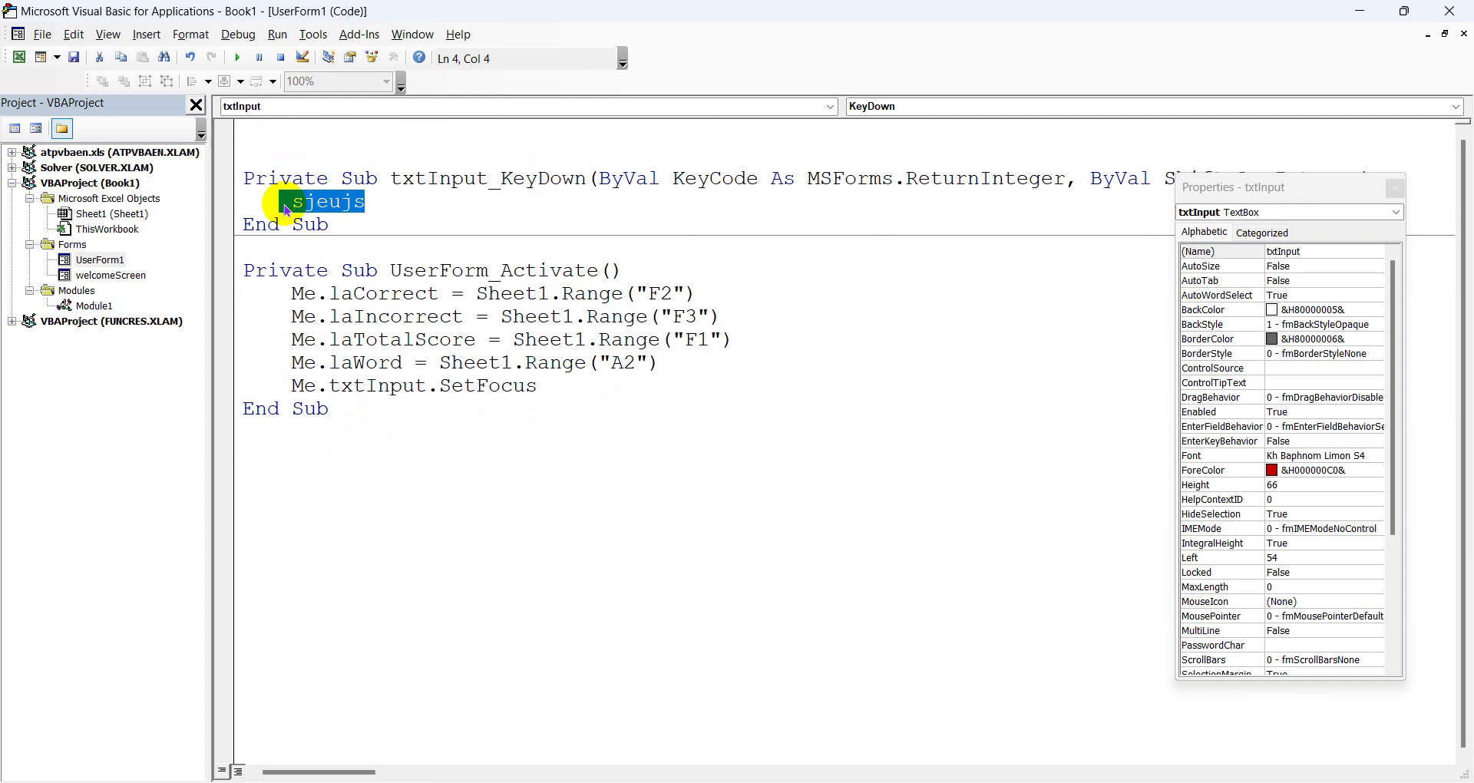
key(BackSpace)
key(BackSpace)
Test-run the form by typing and clearing answers, then reopen the text box's KeyDown code.
click(231, 59)
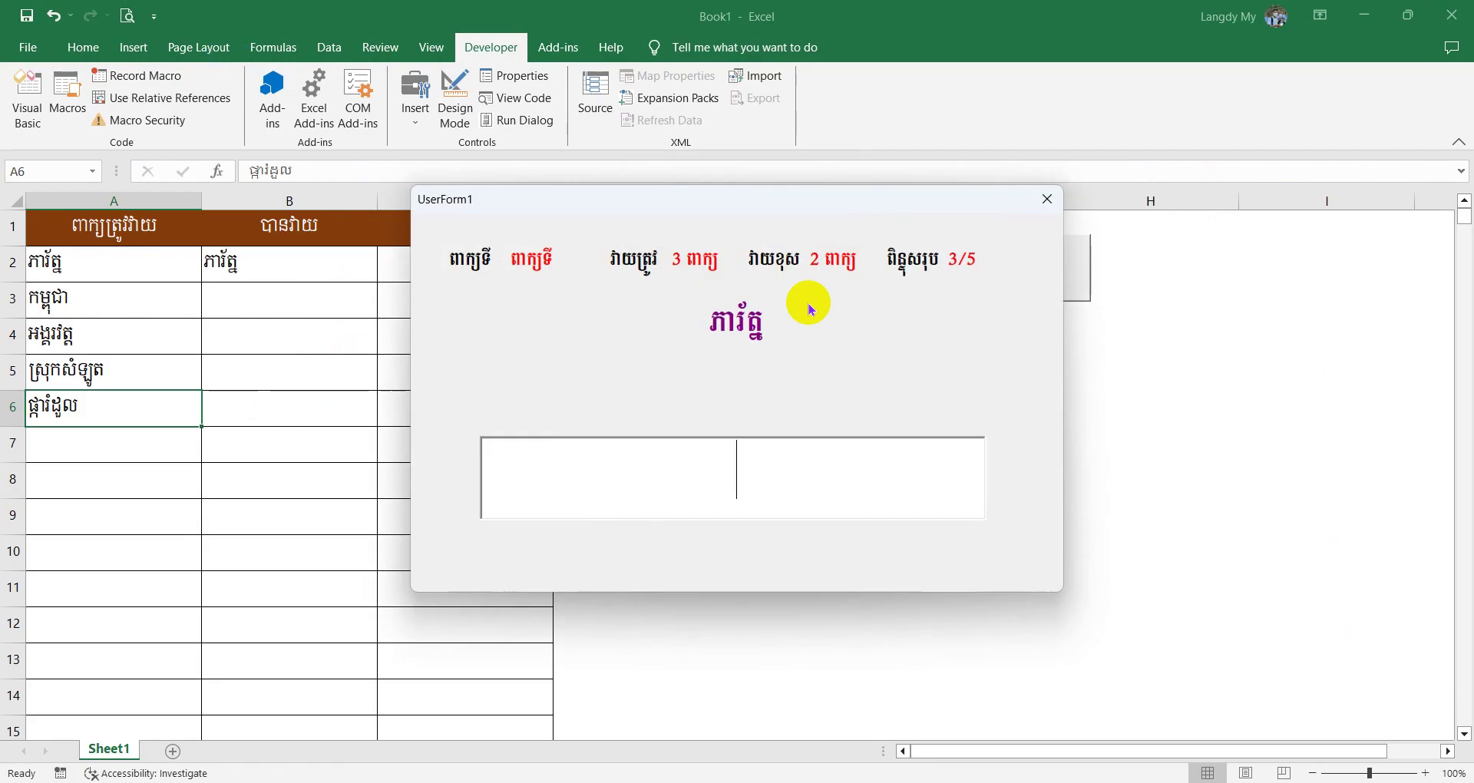
text(js)
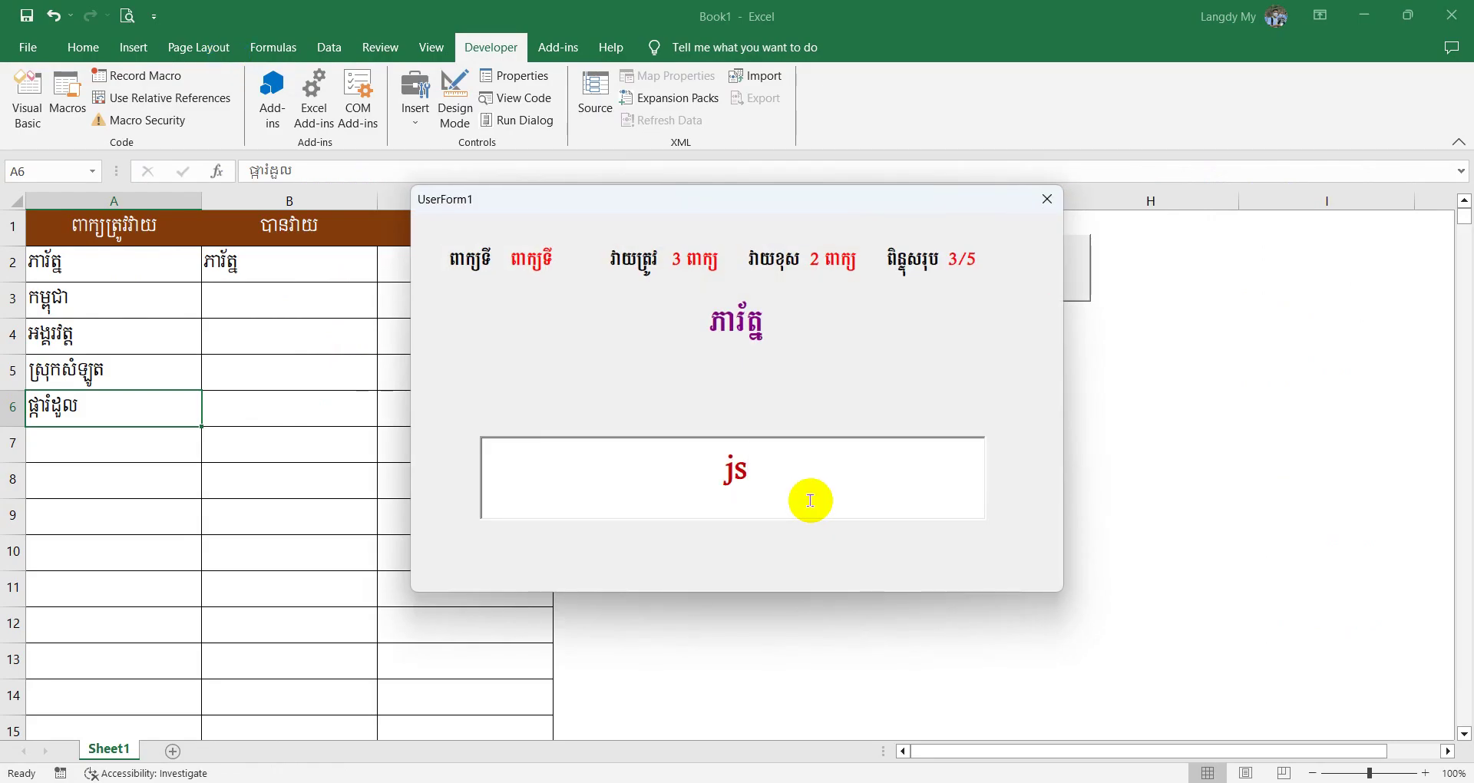
text(u)
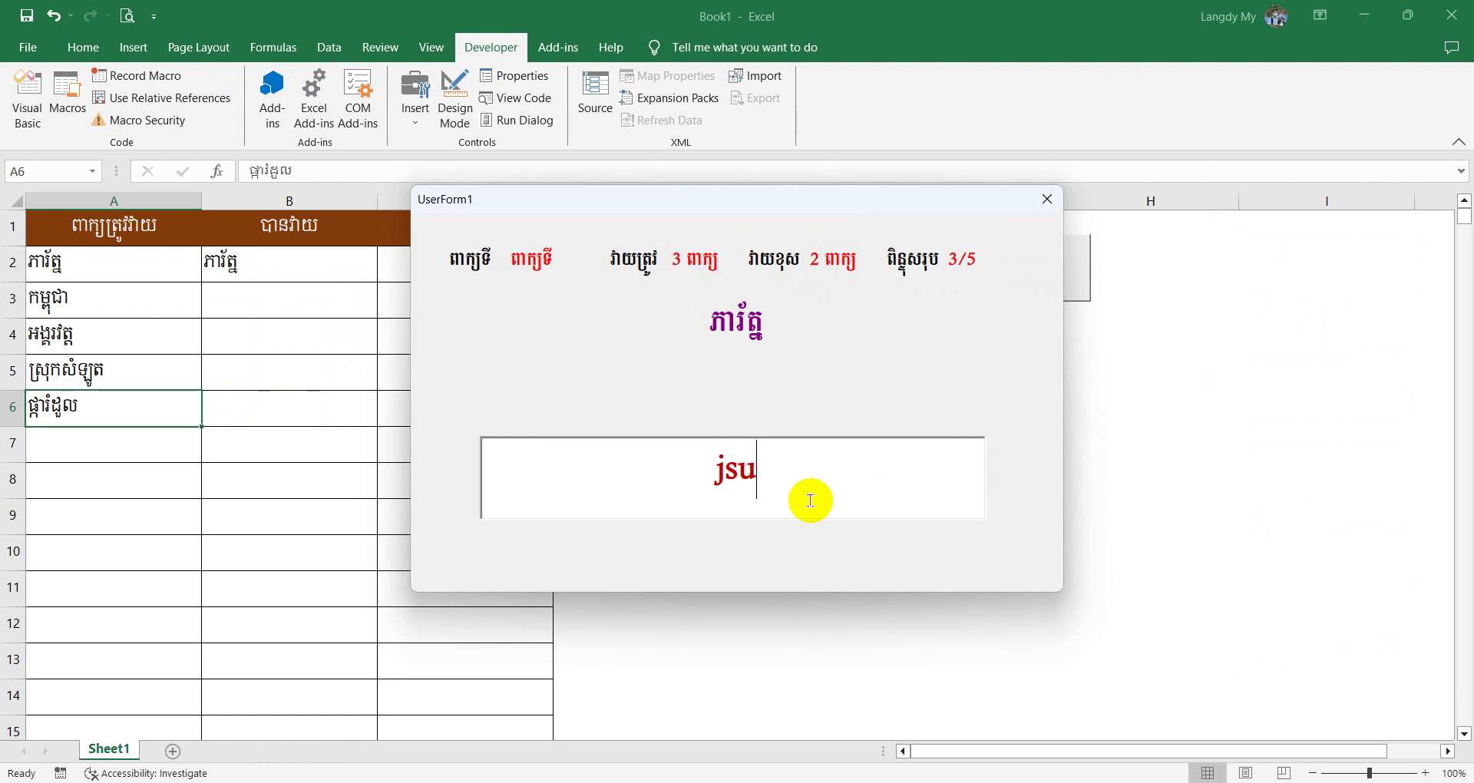
text(oe)
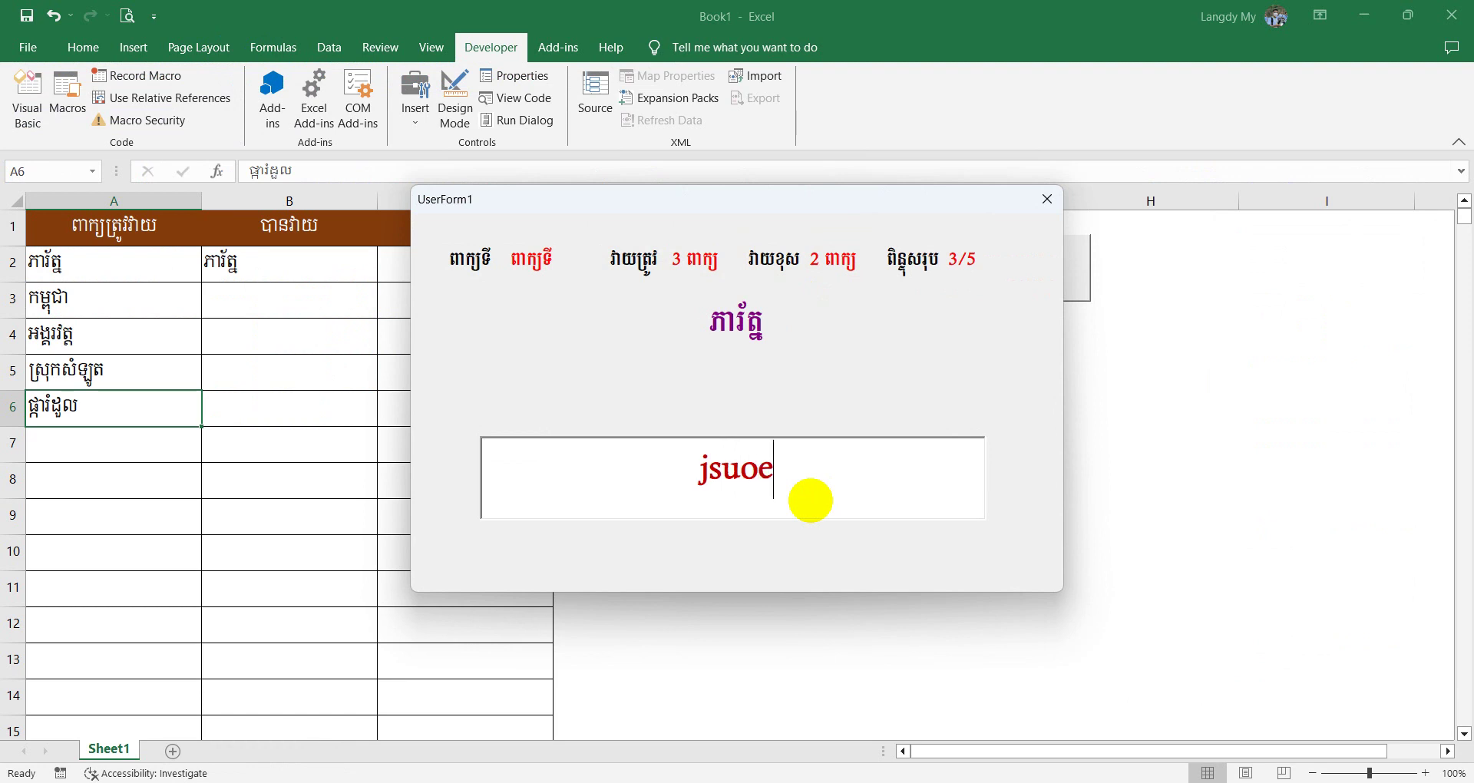
key(ctrl+a)
key(BackSpace)
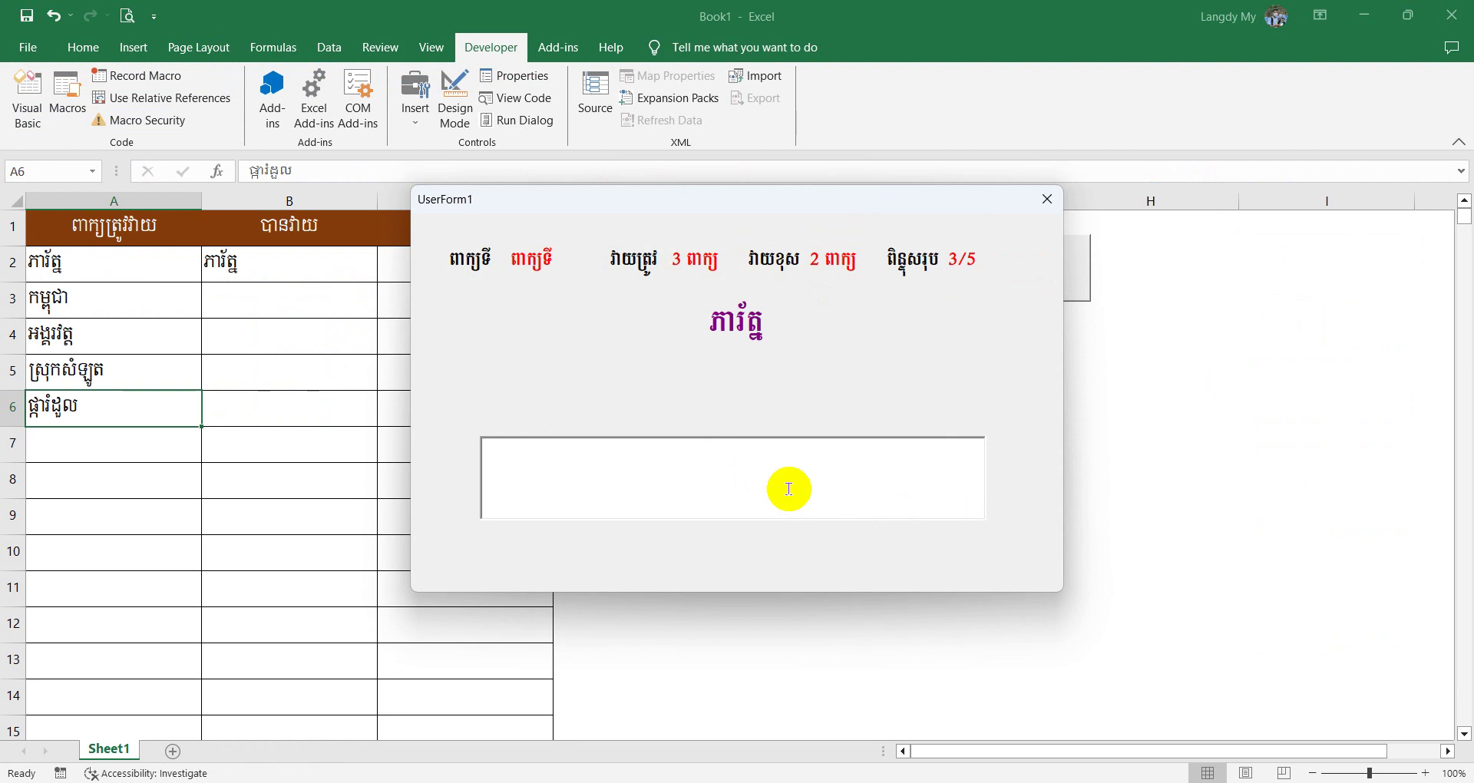
text(jsjsjeujsuej)
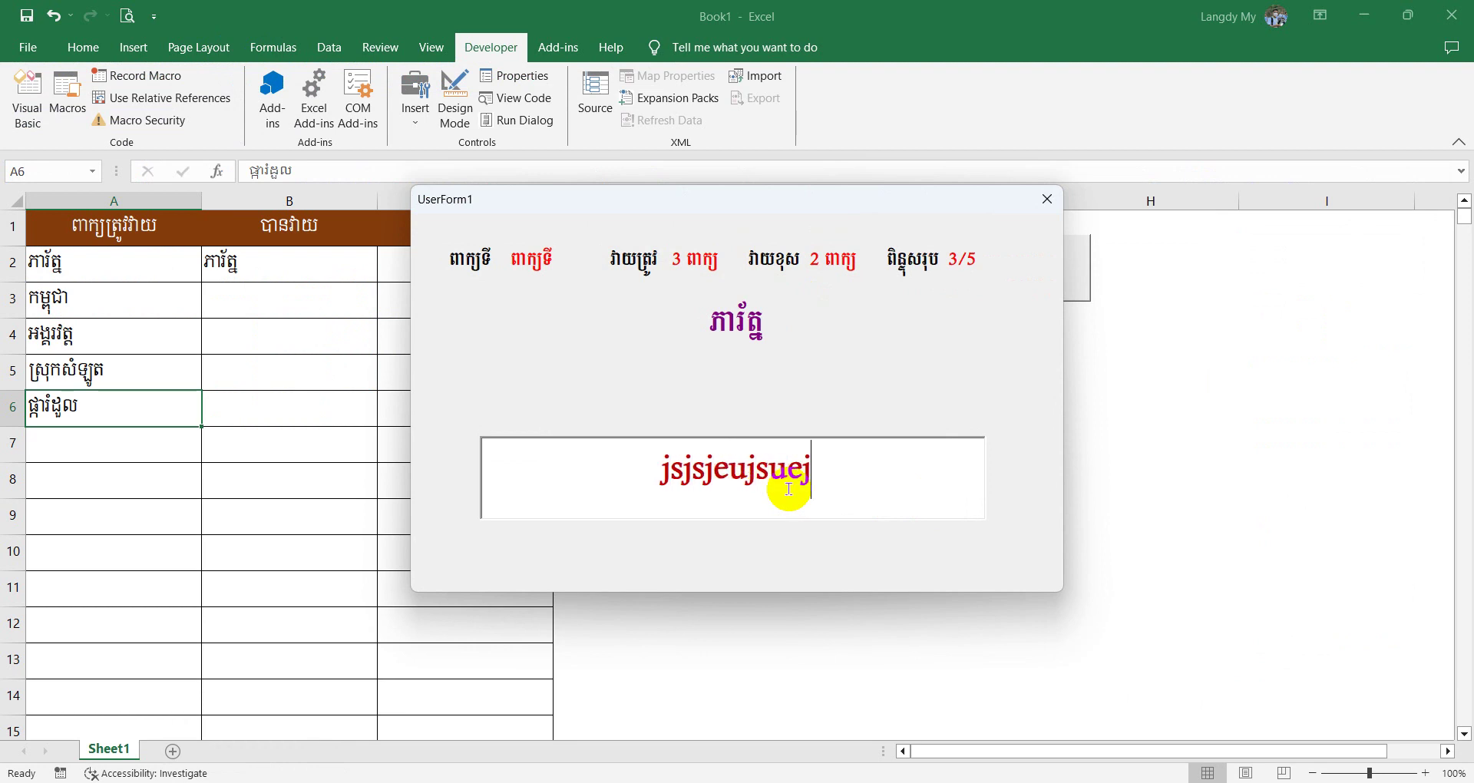
click(1046, 199)
double_click(553, 369)
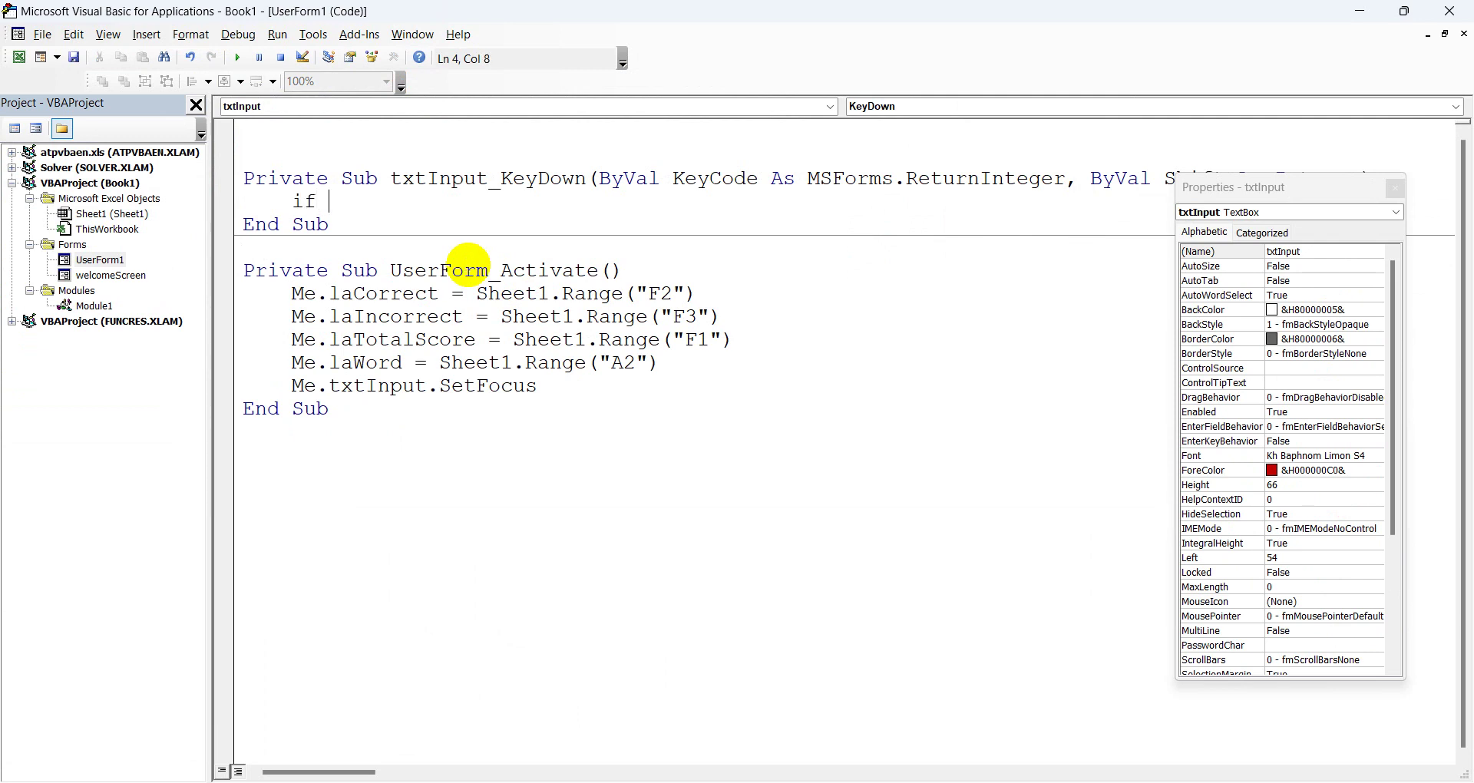
Add an If KeyCode = vbKeyReturn Then … End If block to txtInput_KeyDown.
text(Ke)
text(ycode)
text(=vb)
text(Key)
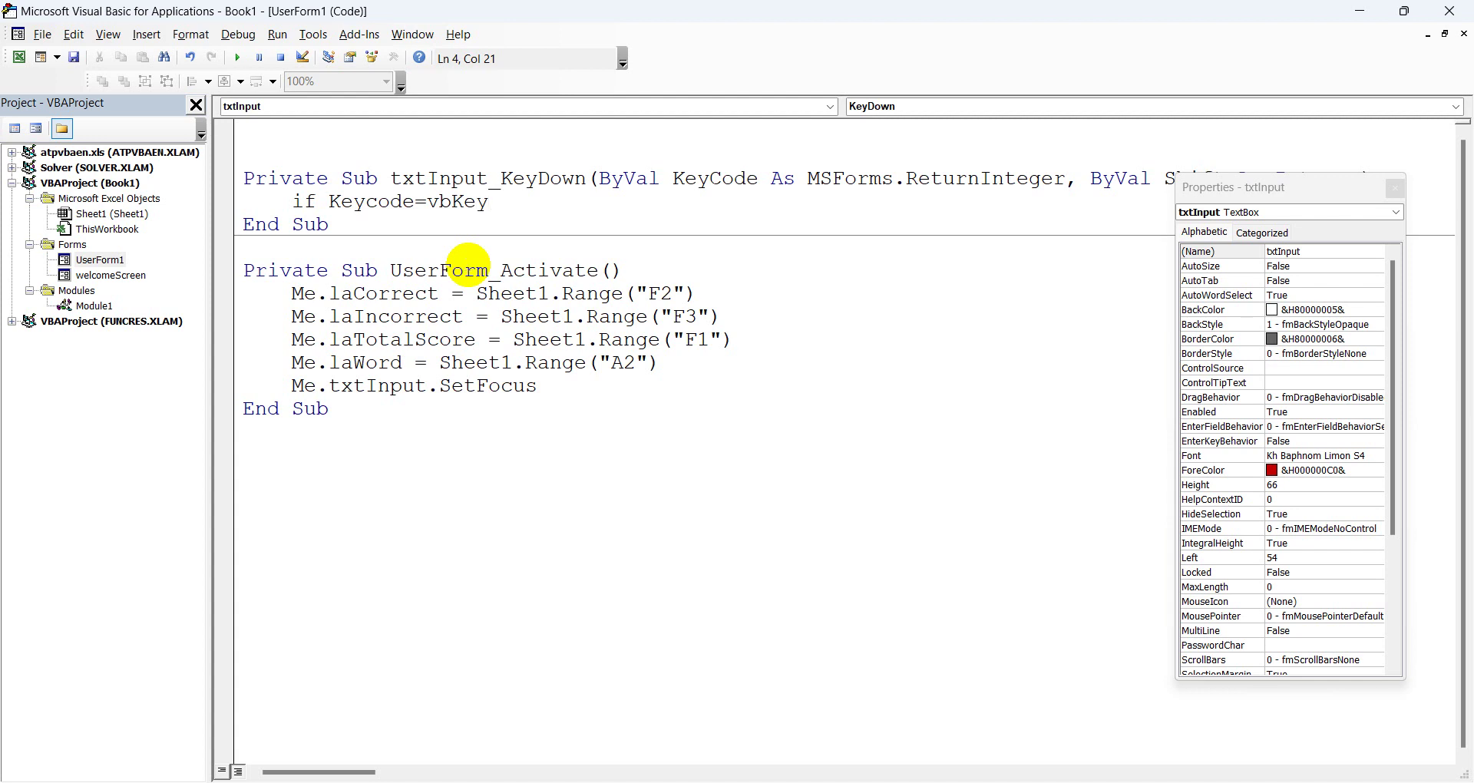
text(Return)
text( th)
text(en)
key(Return)
key(Return)
text(end if)
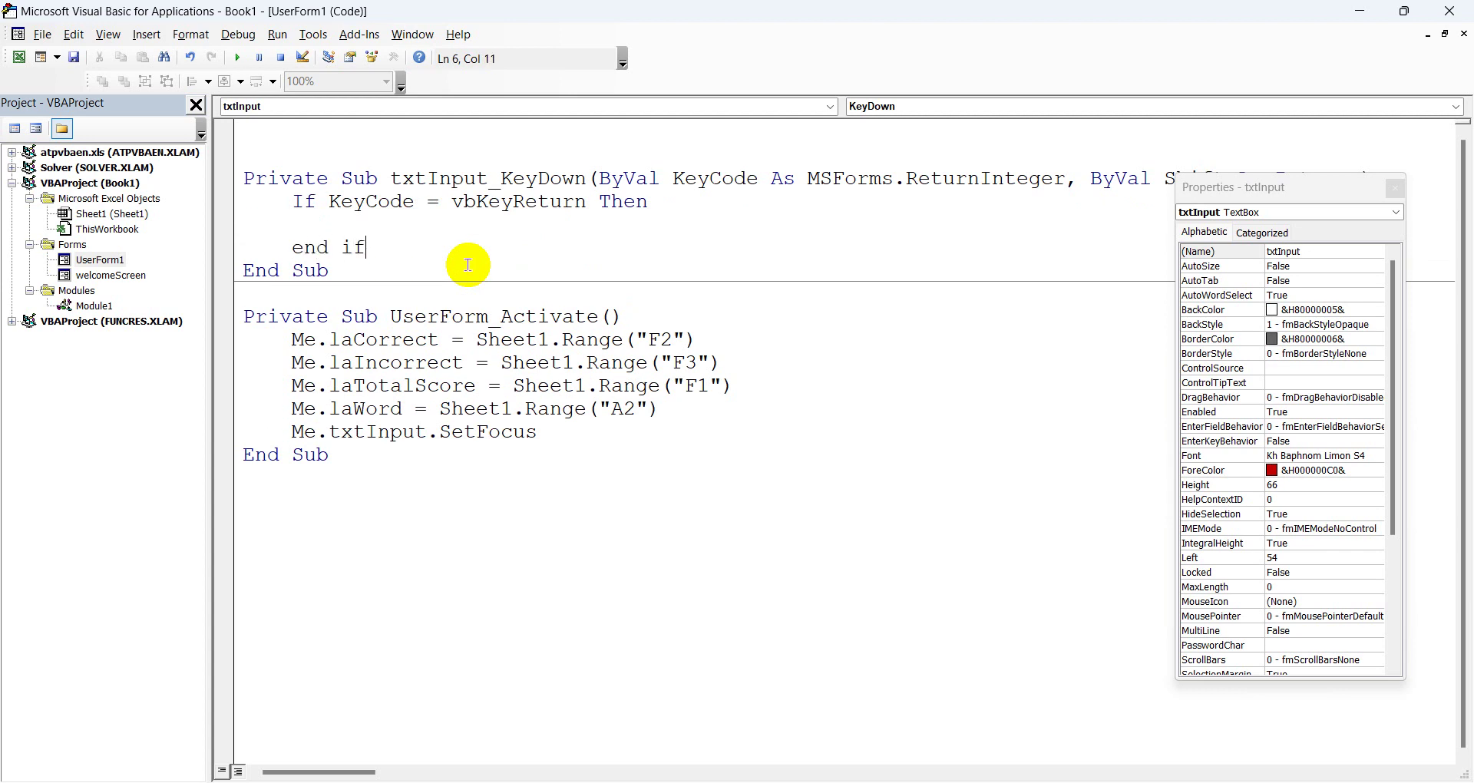
Review the condition and procedure name, checking UserForm1's design, then place the cursor inside the If block.
click(399, 223)
click(330, 201)
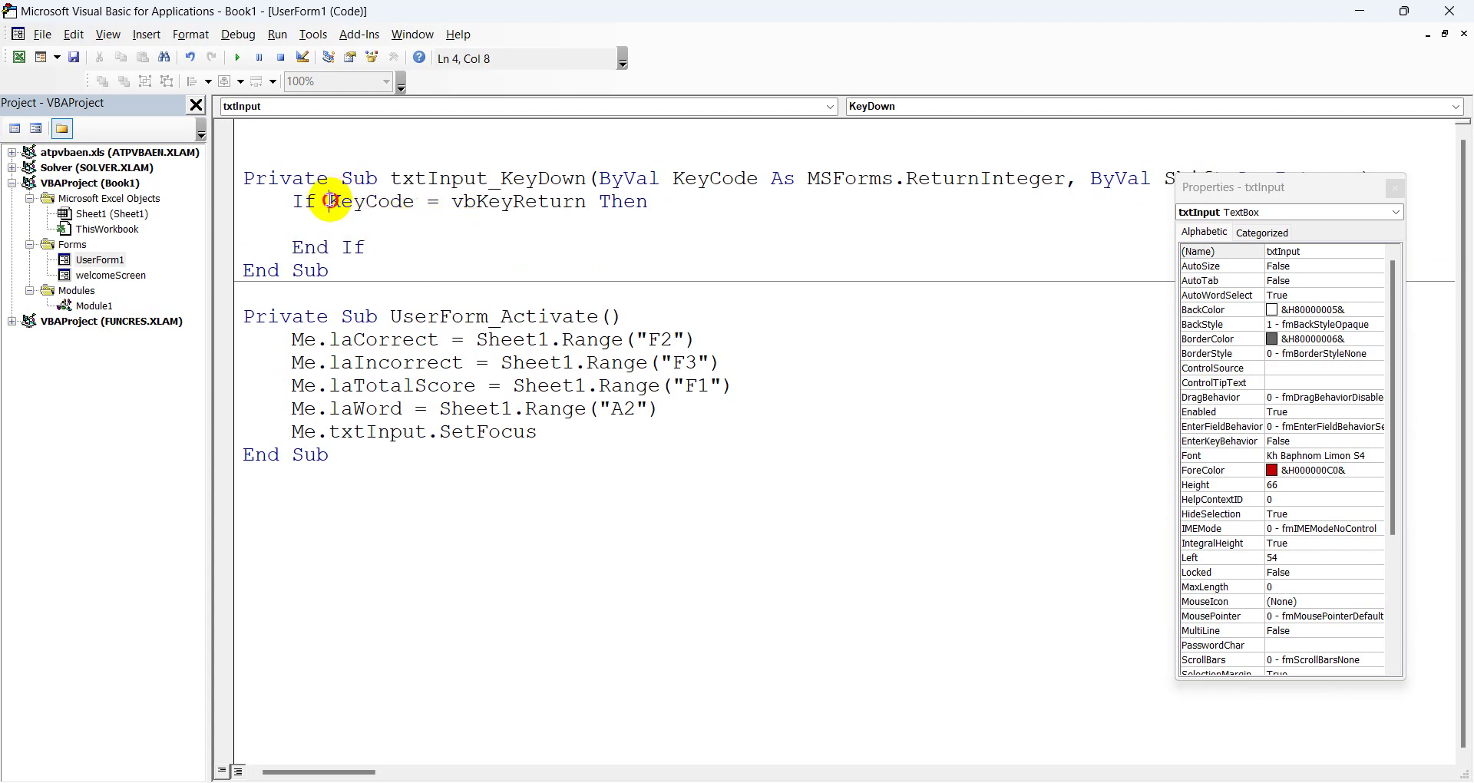
drag(330, 201, 648, 214)
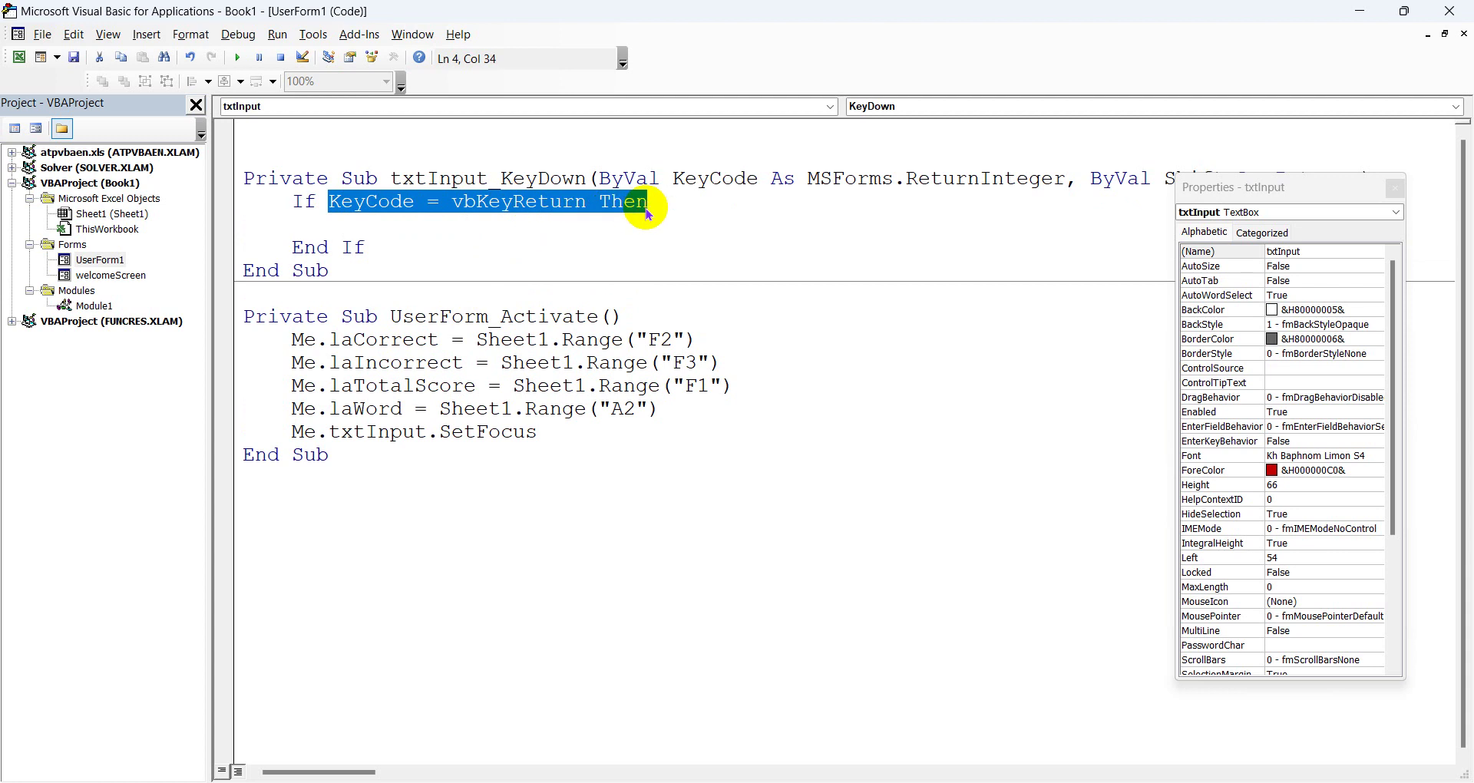
drag(391, 178, 510, 178)
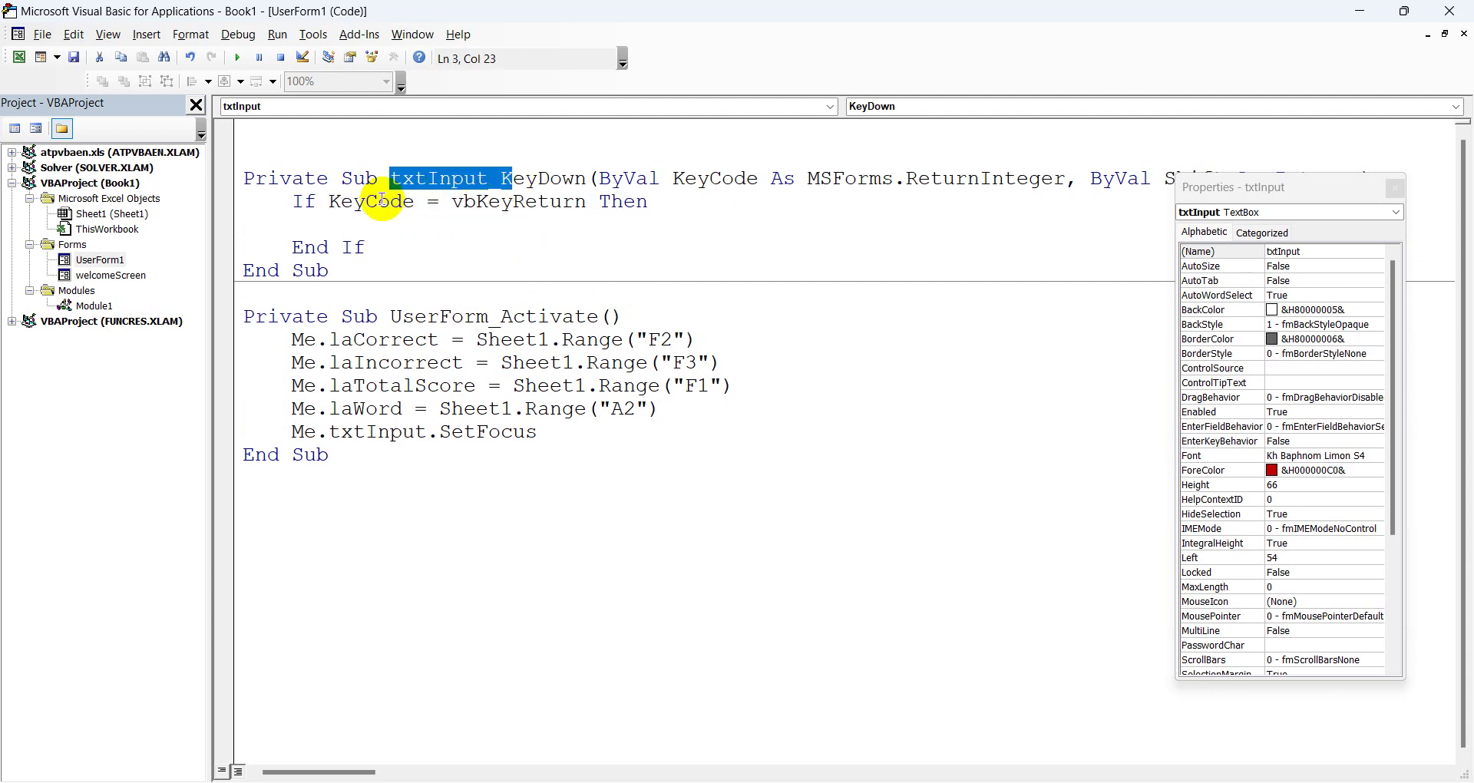
double_click(99, 260)
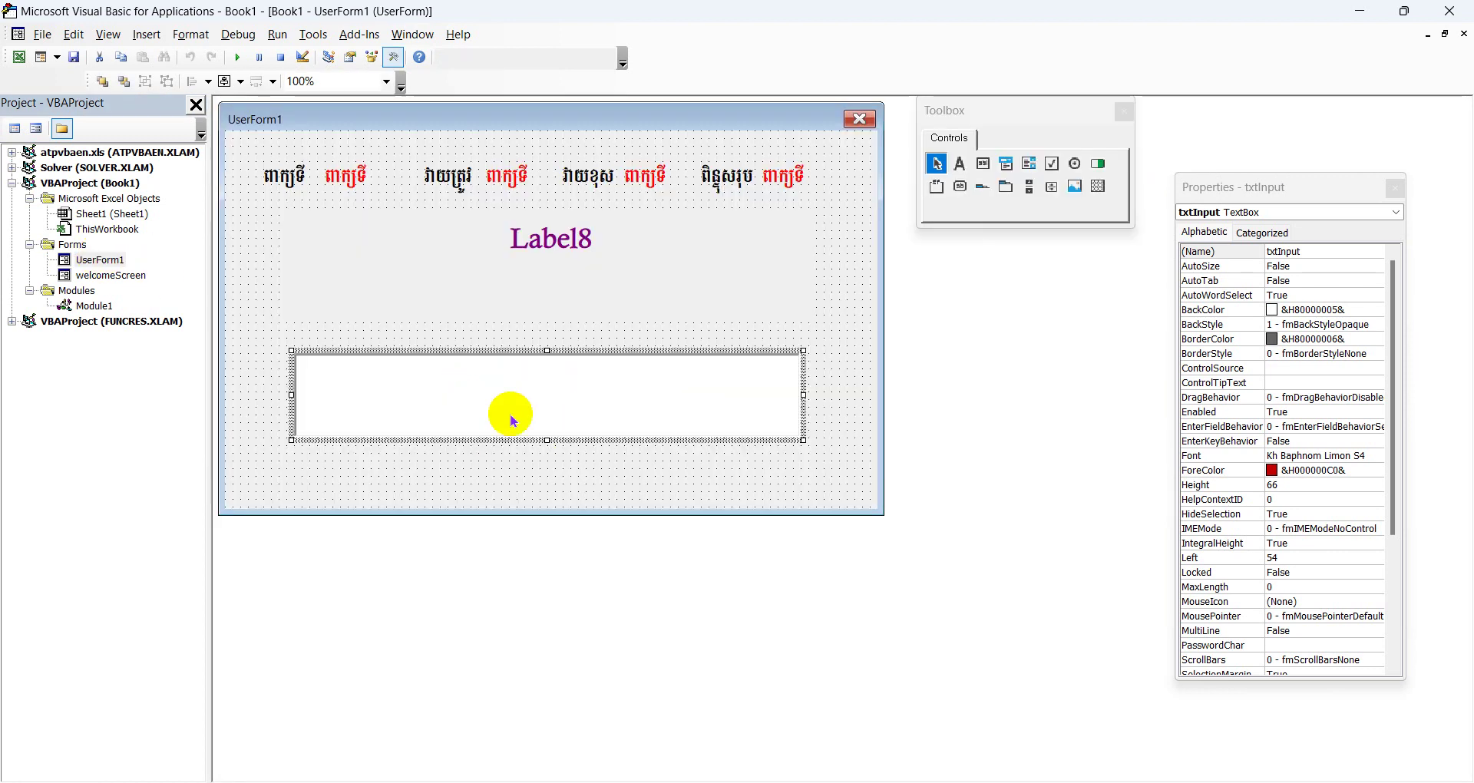
double_click(536, 397)
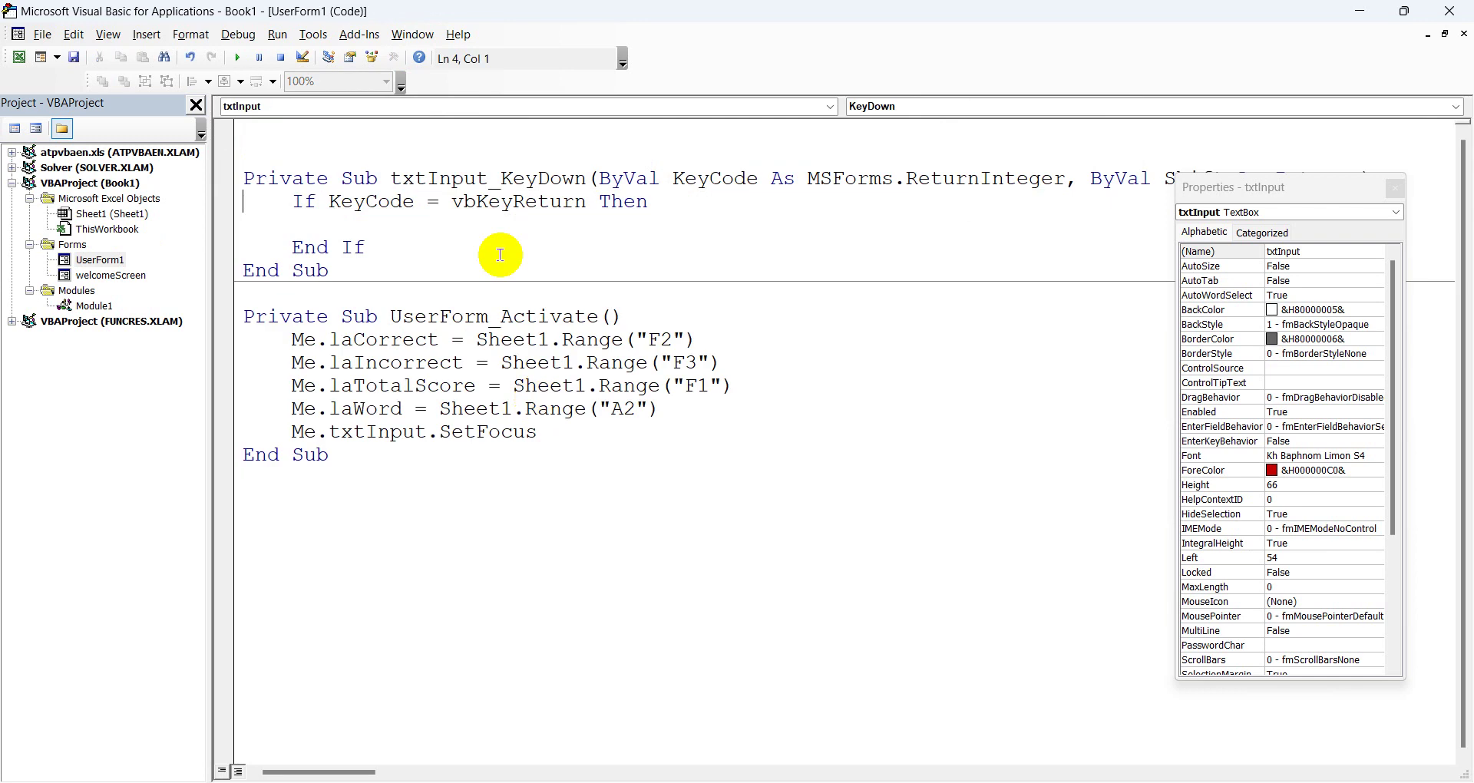
drag(328, 201, 574, 203)
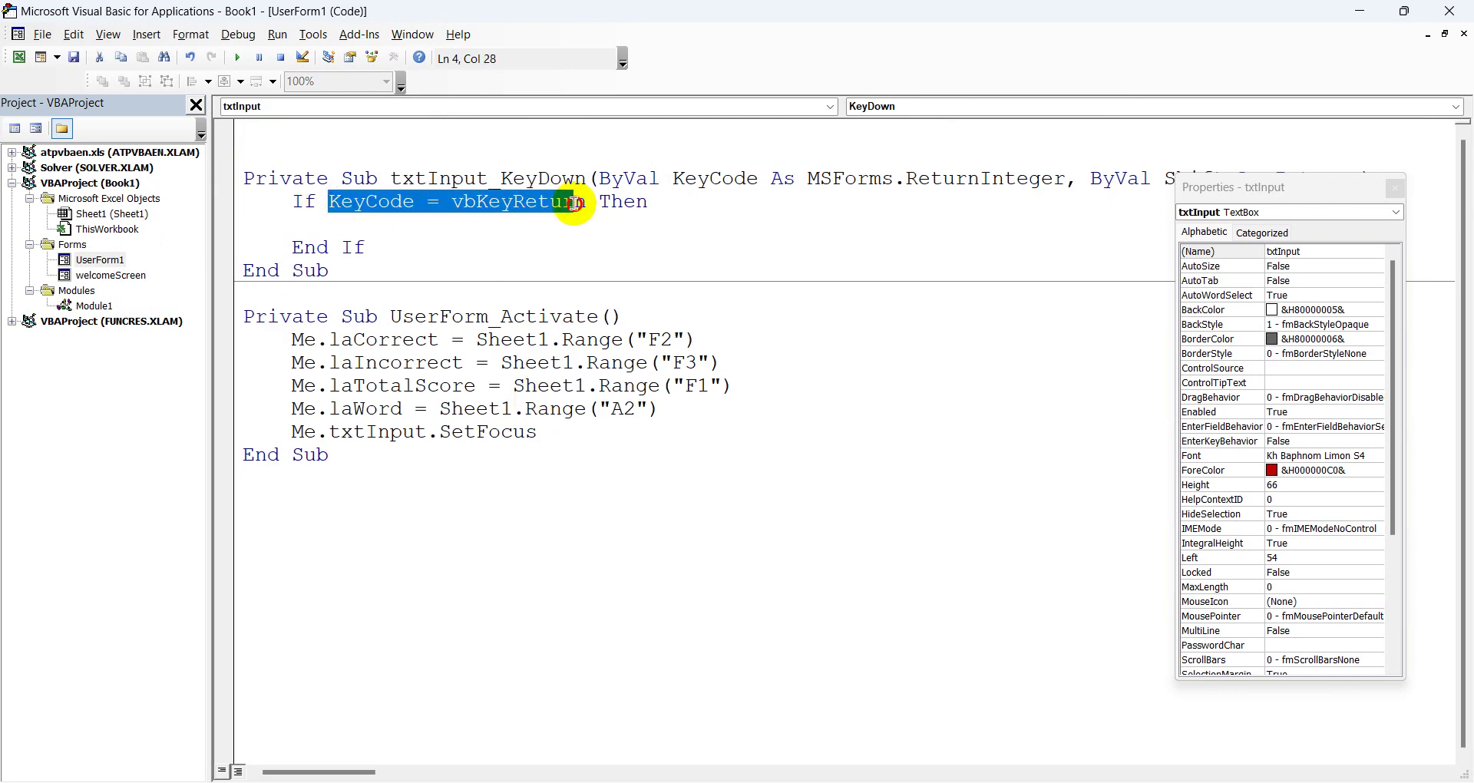
click(490, 225)
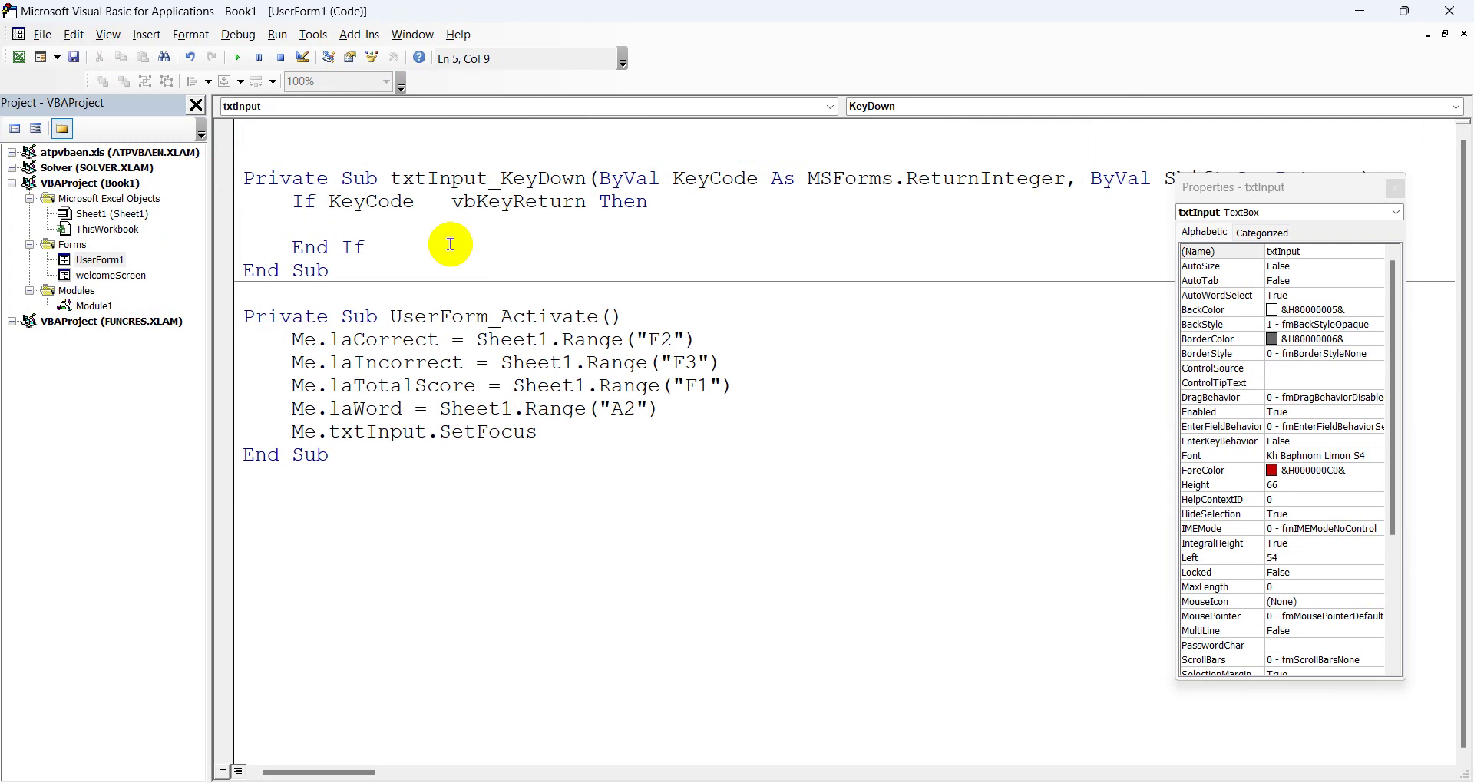
Declare Dim i, n As Integer and begin i=WorksheetFunction.CountA(, glancing at the worksheet's columns.
text(dim )
text(i, )
text(n)
text( as In)
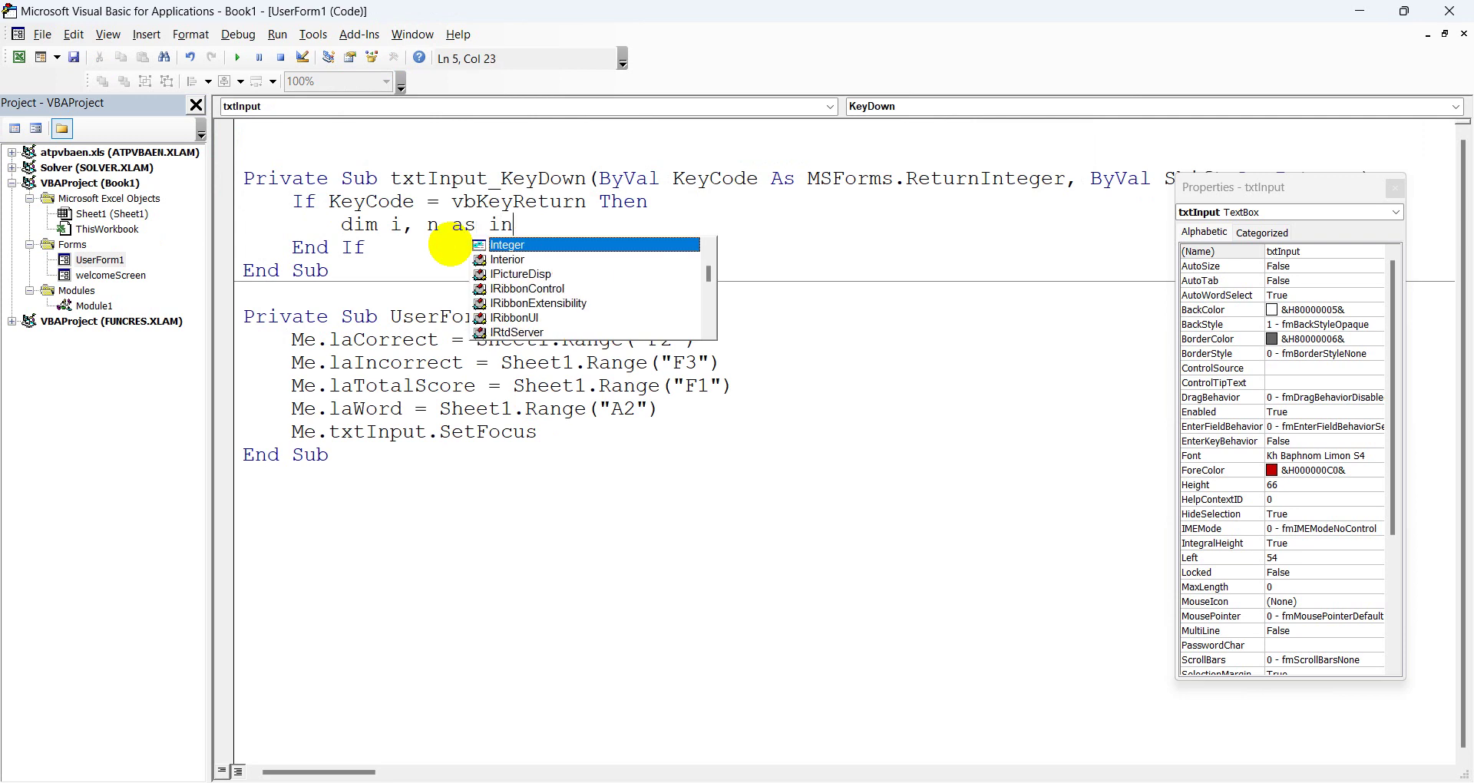
text(teger)
key(Return)
key(Return)
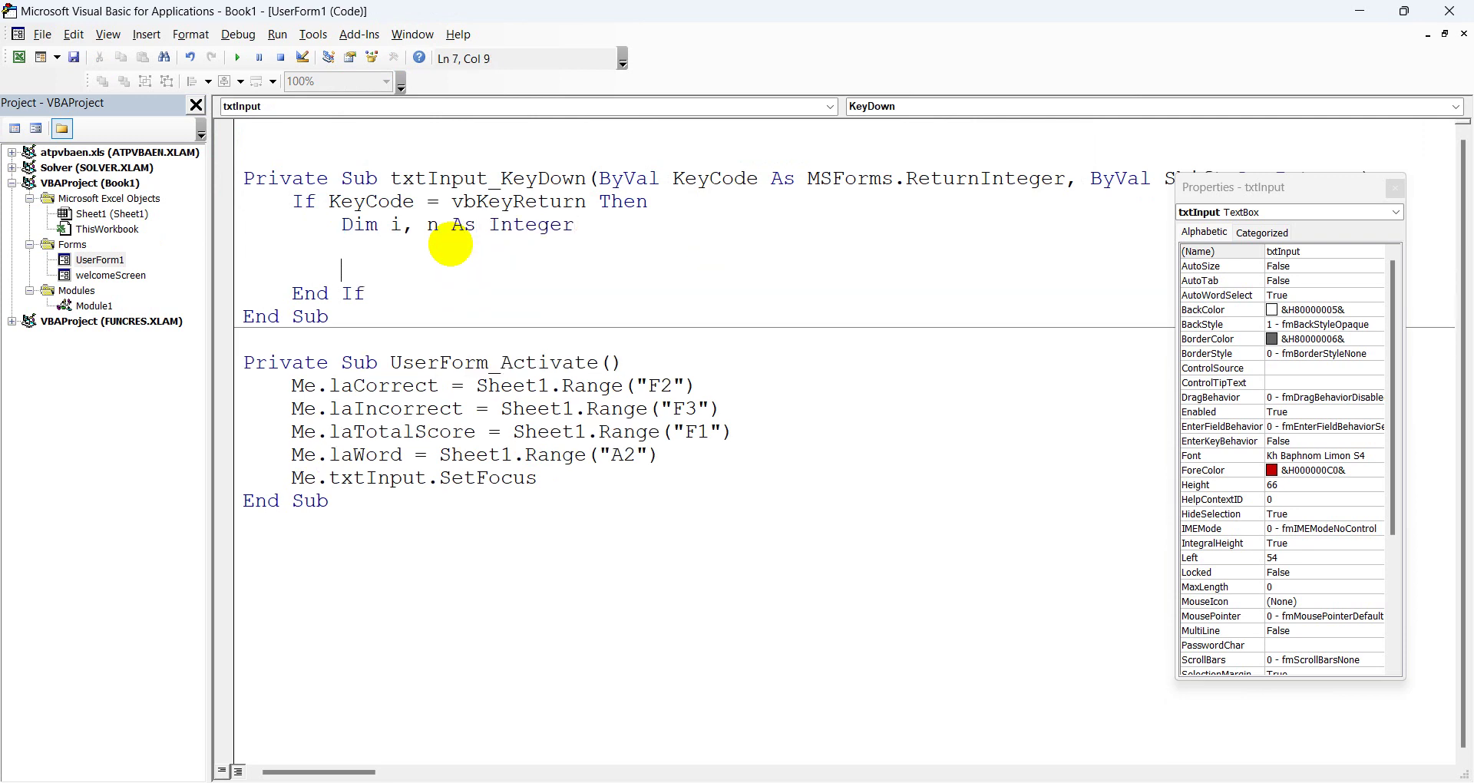
text(i=work)
text(sheetF)
text(unction.cou)
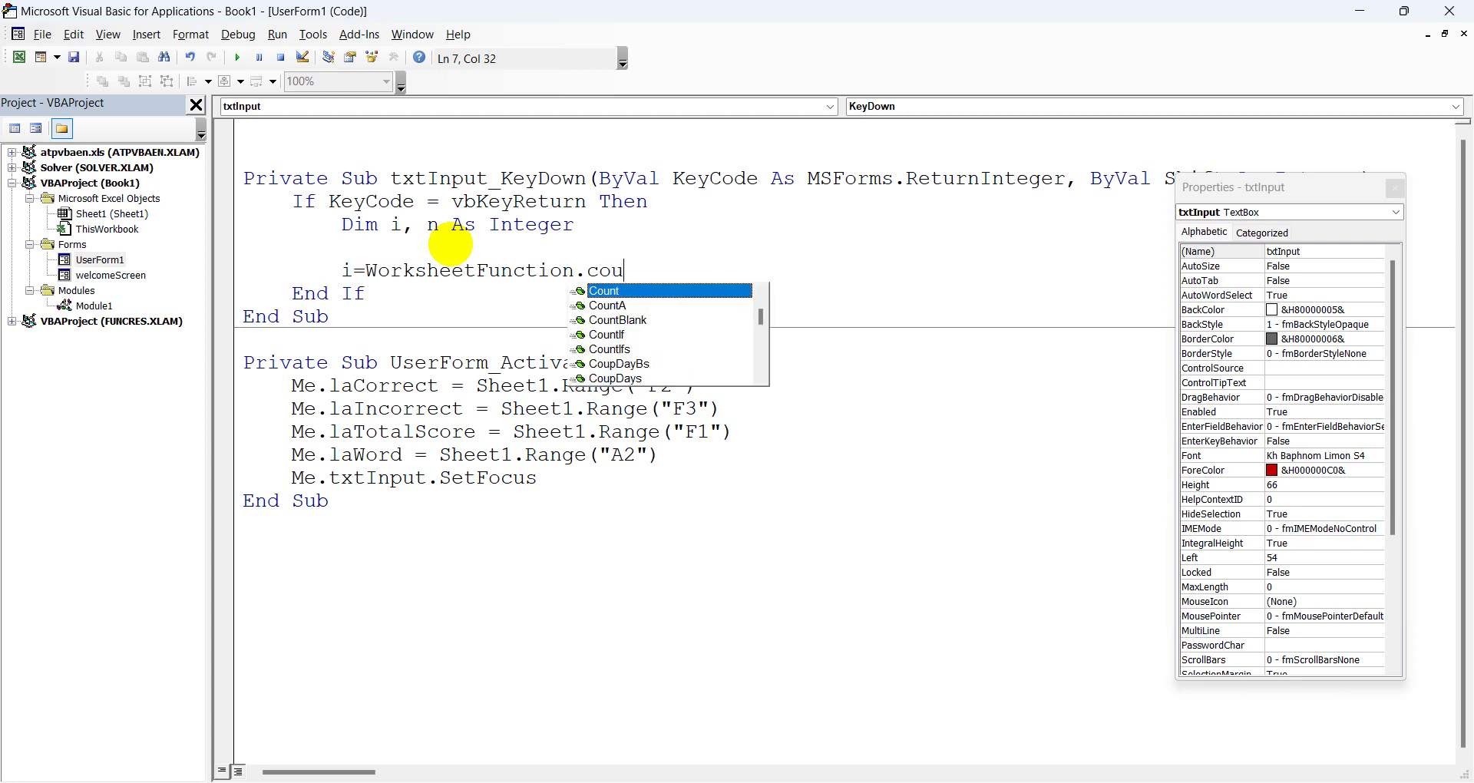
text(nta()
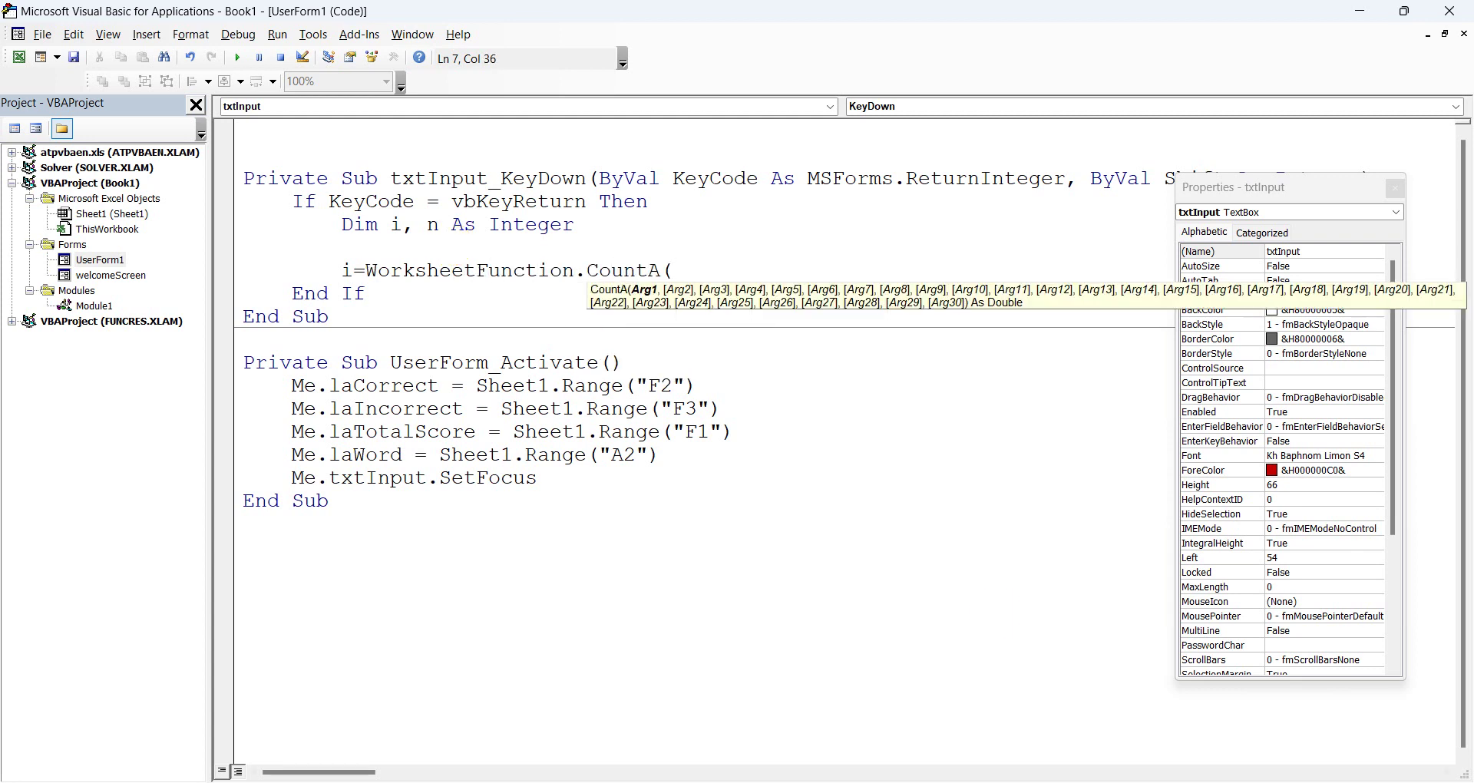
click(999, 741)
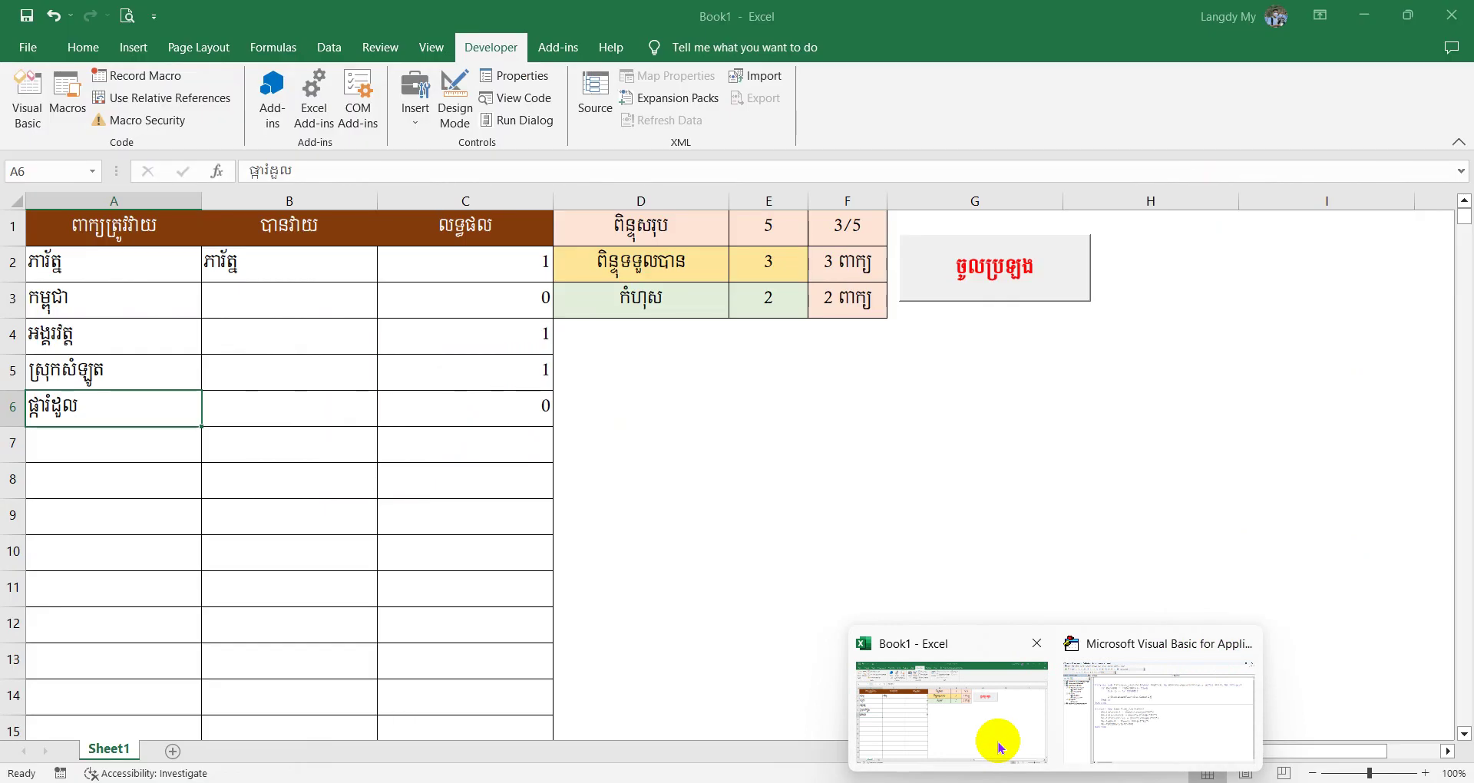
key(alt+F11)
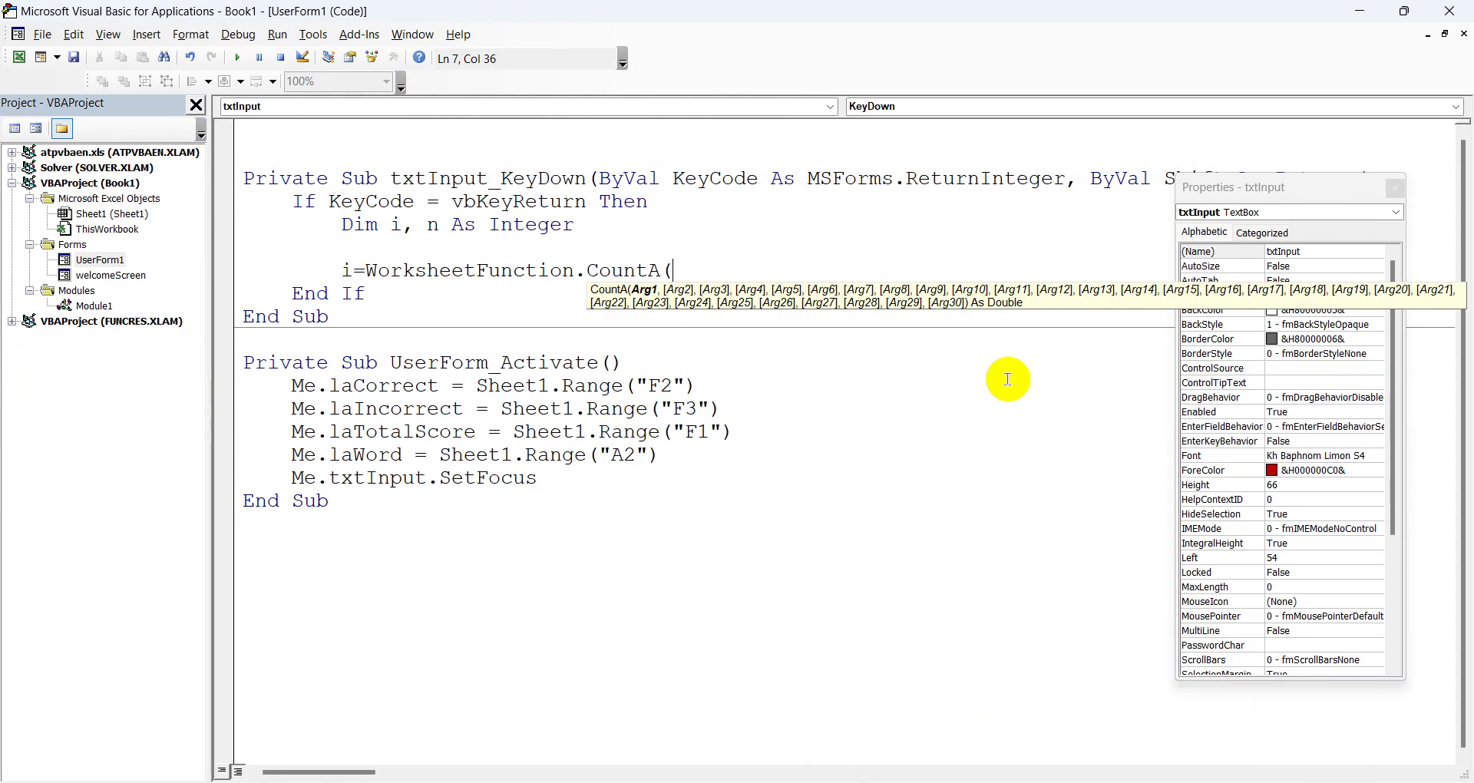
Complete i = WorksheetFunction.CountA(Sheet1.Range("B2:B100")) + 2.
text(B)
key(BackSpace)
text(B)
text(2:B100)
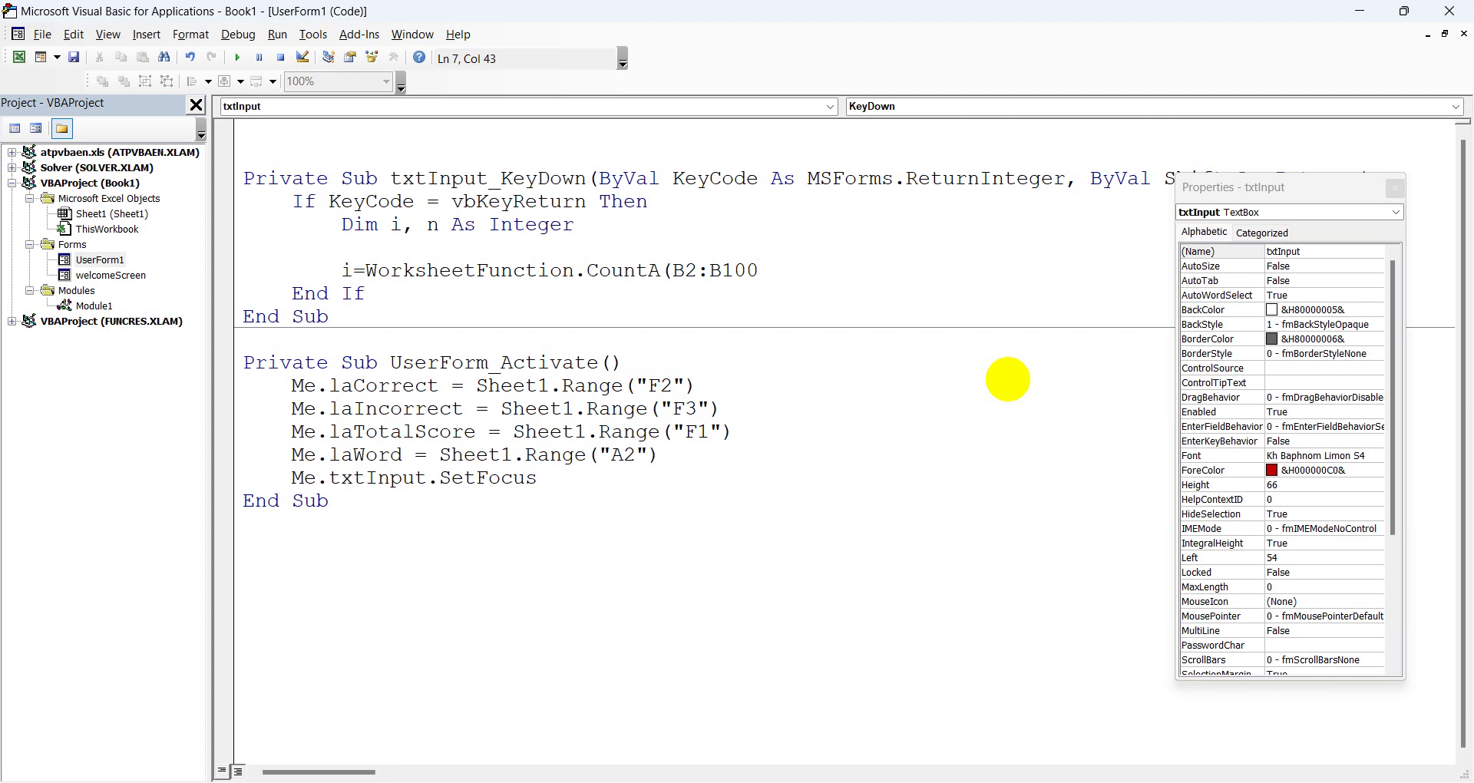
key(BackSpace)
key(BackSpace)
key(BackSpace)
key(BackSpace)
key(BackSpace)
key(BackSpace)
key(BackSpace)
text(sheet1.range)
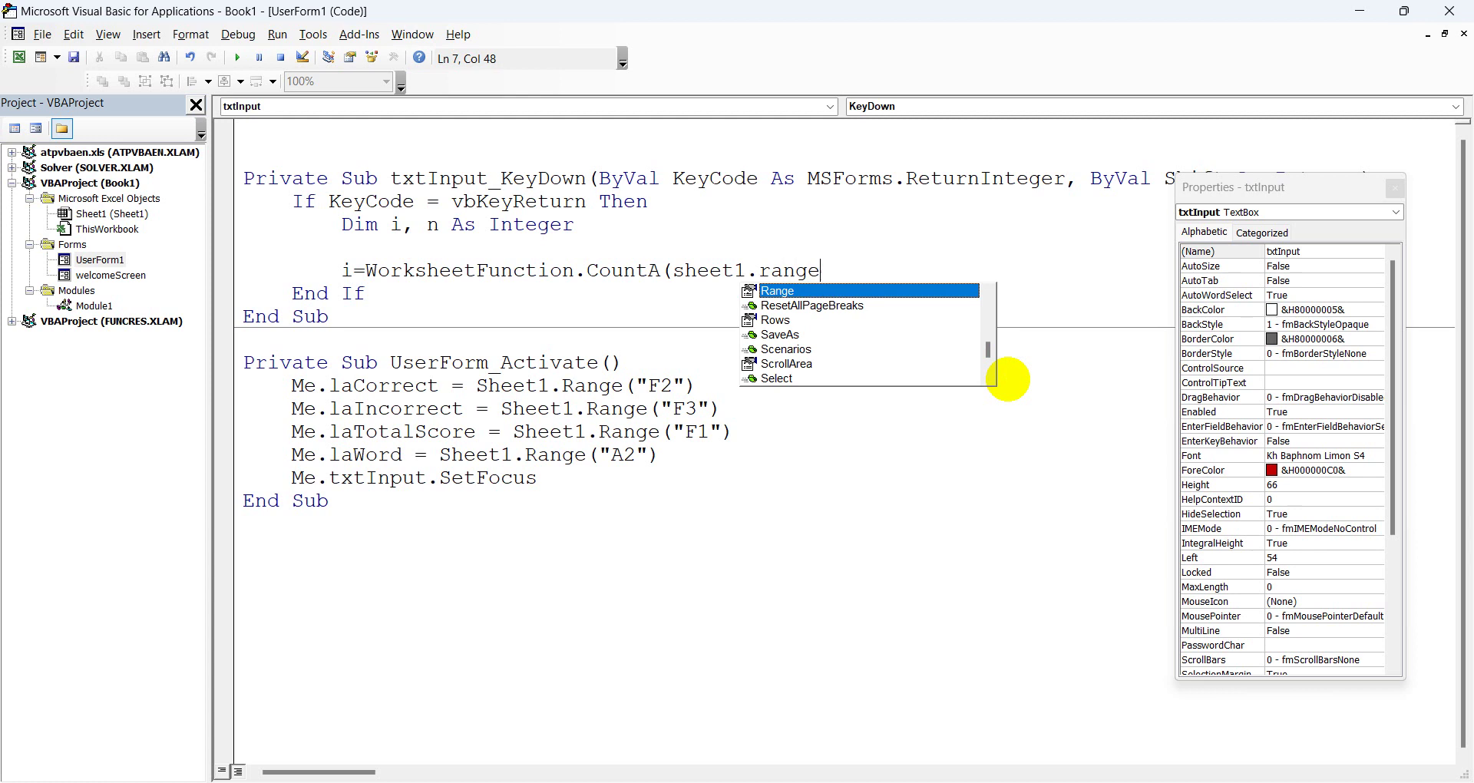
text(("B2:B)
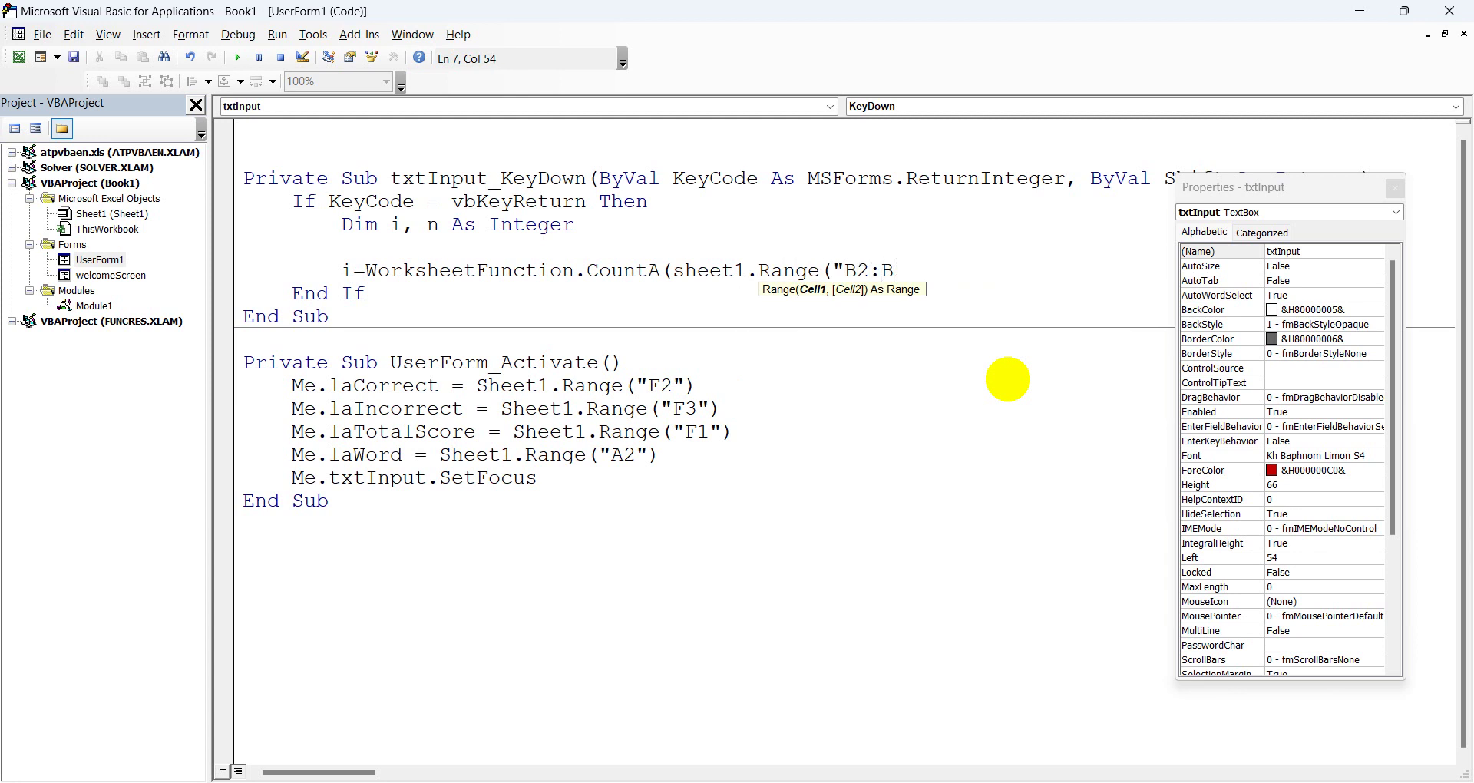
text(100"))+)
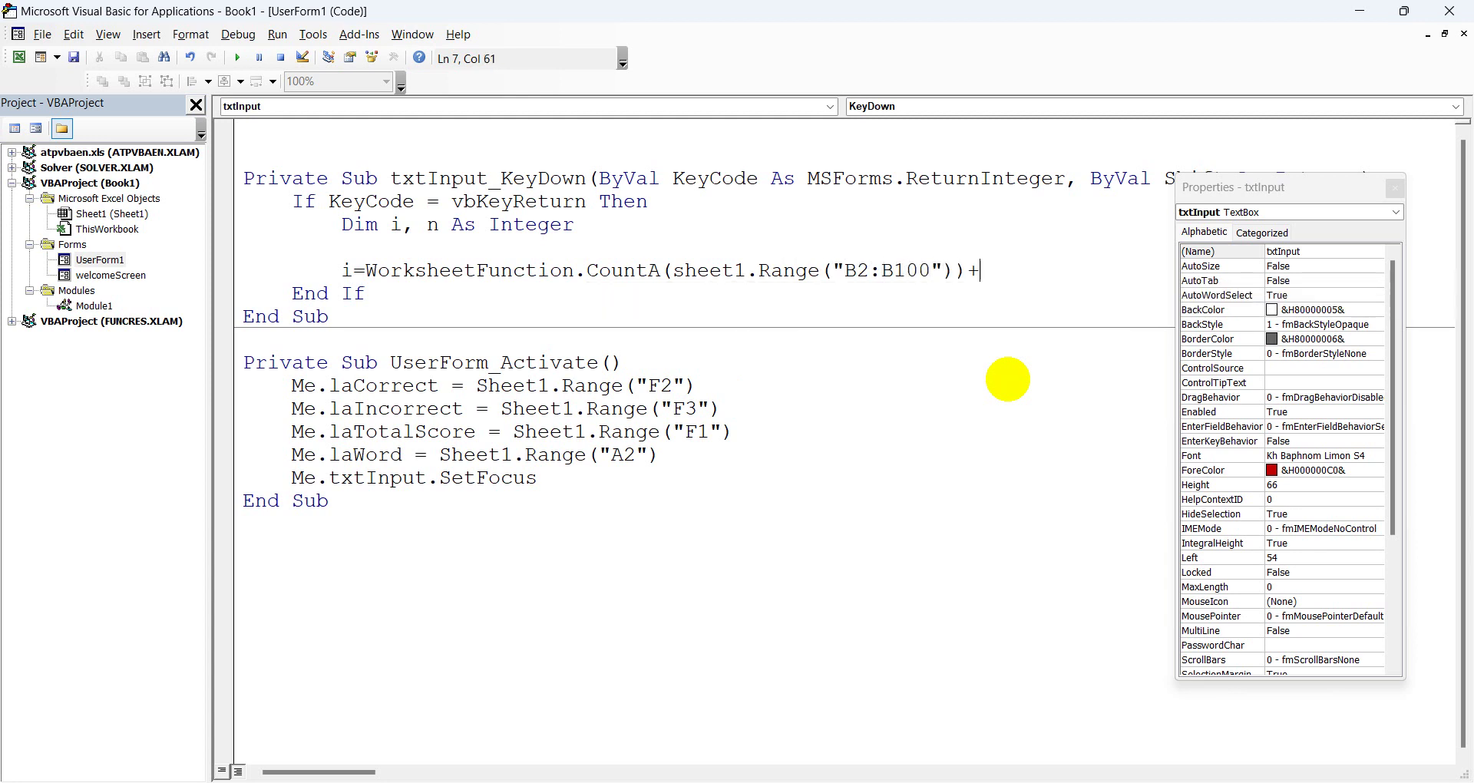
text(2)
key(Return)
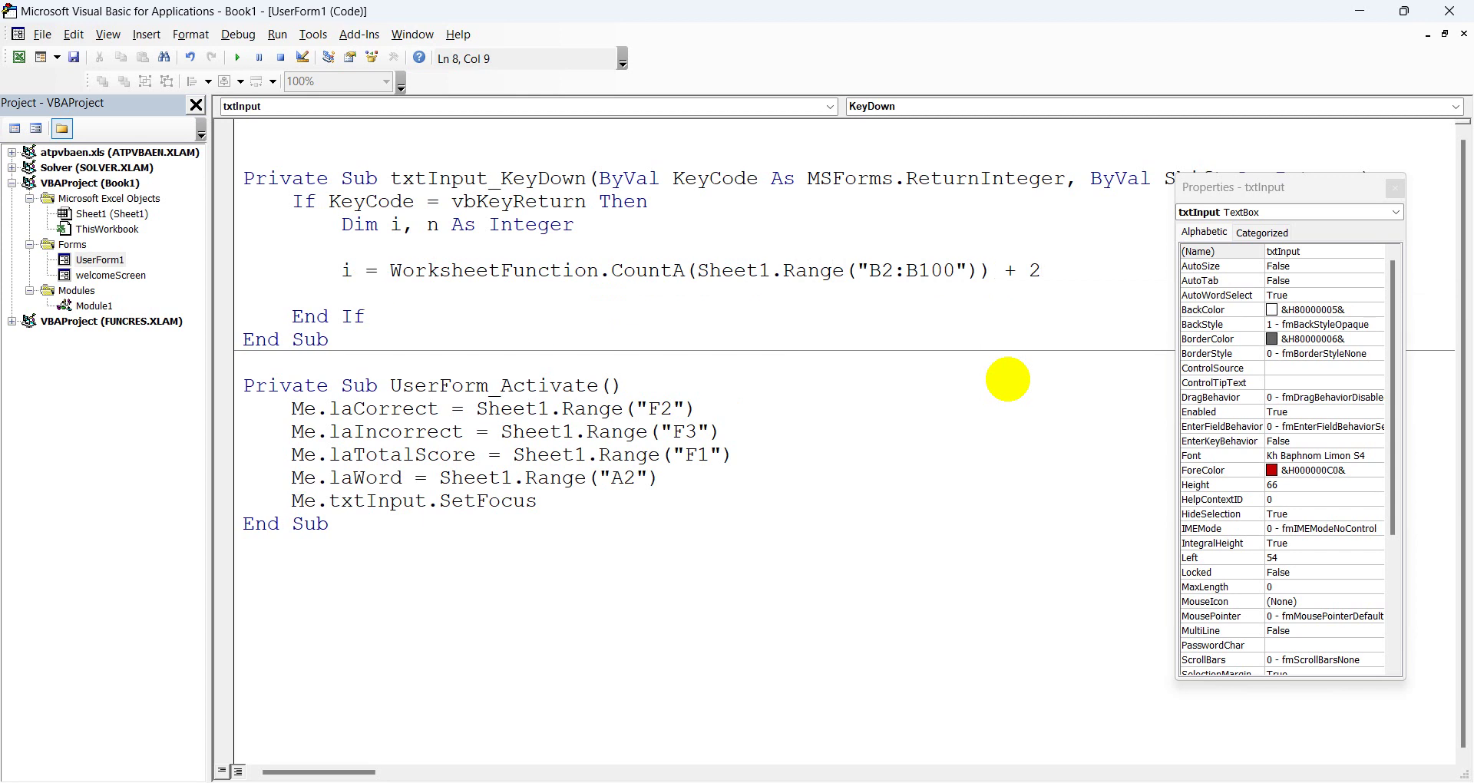
Add n = WorksheetFunction.CountA(Sheet1.Range("A2:A100")) + 2 on the next line.
text(n=)
text(workshee)
key(ctrl+space)
key(Tab)
text(.c)
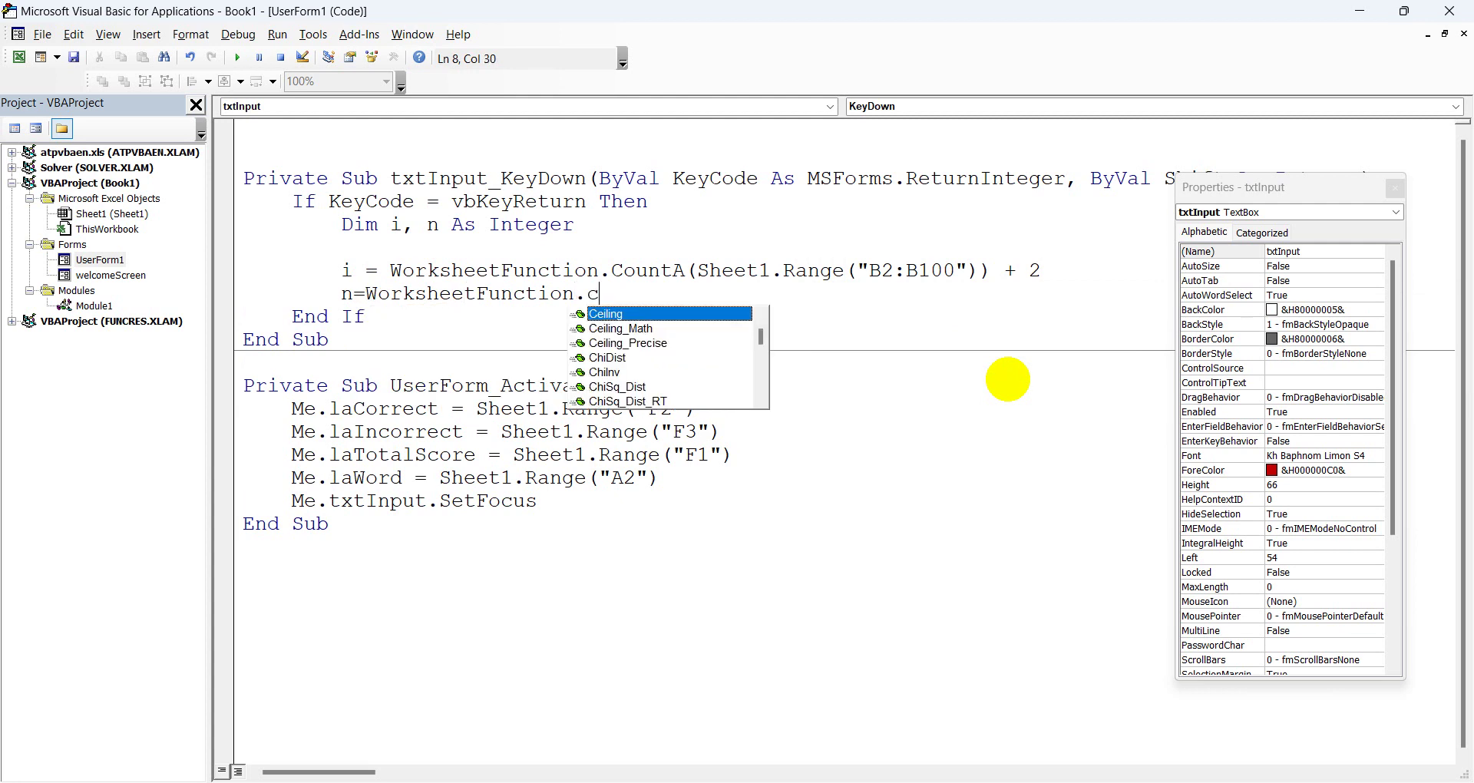
text(ount)
key(Down)
key(Tab)
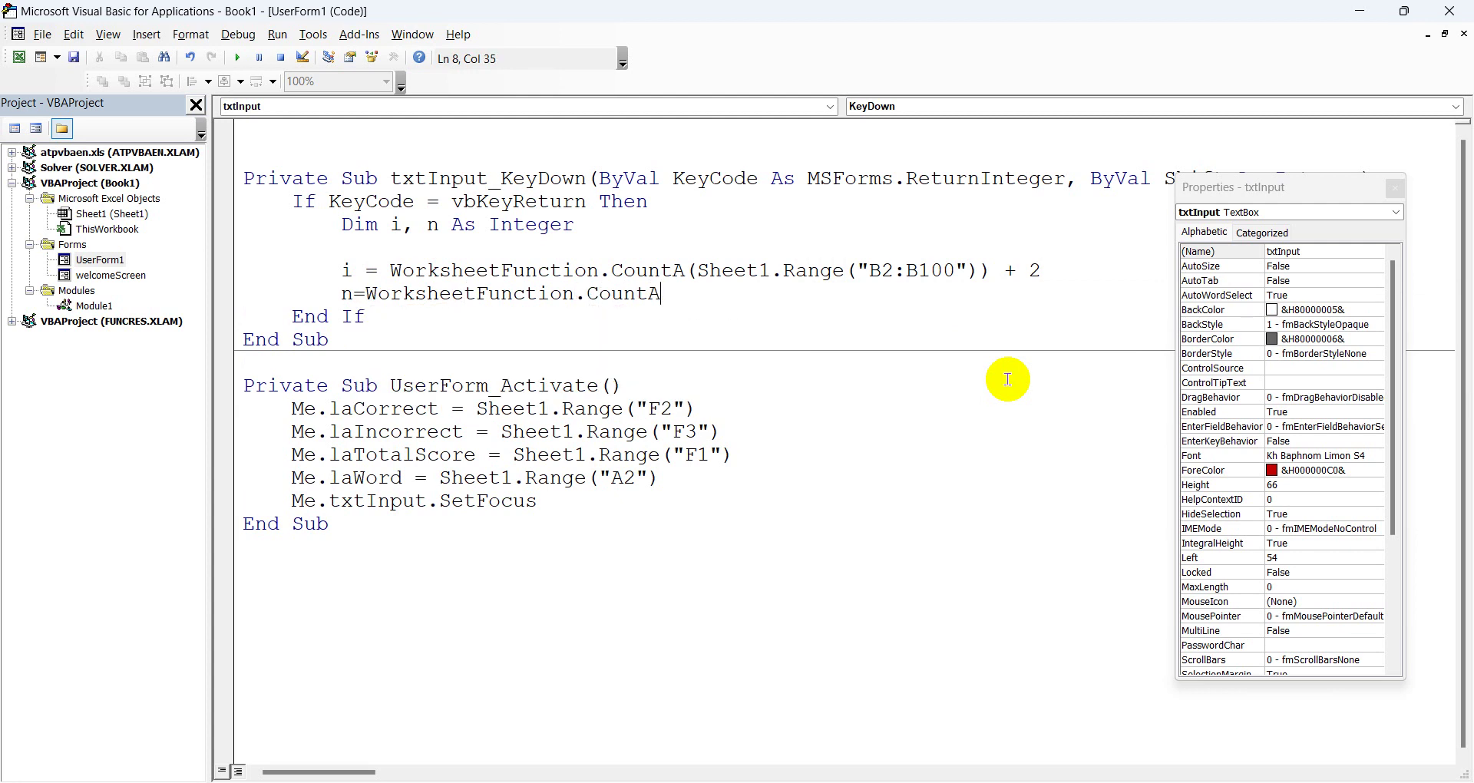
text((she)
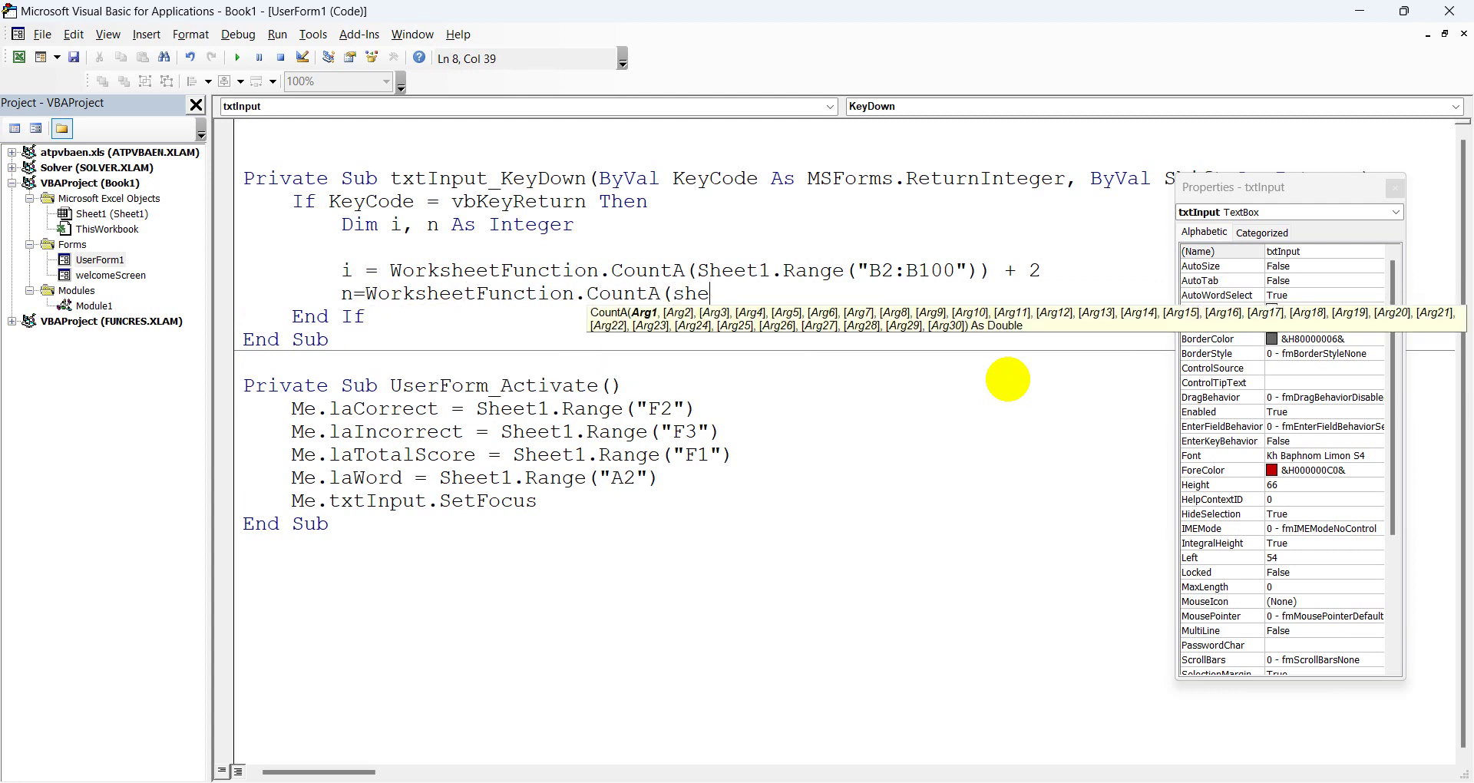
text(et1.range(")
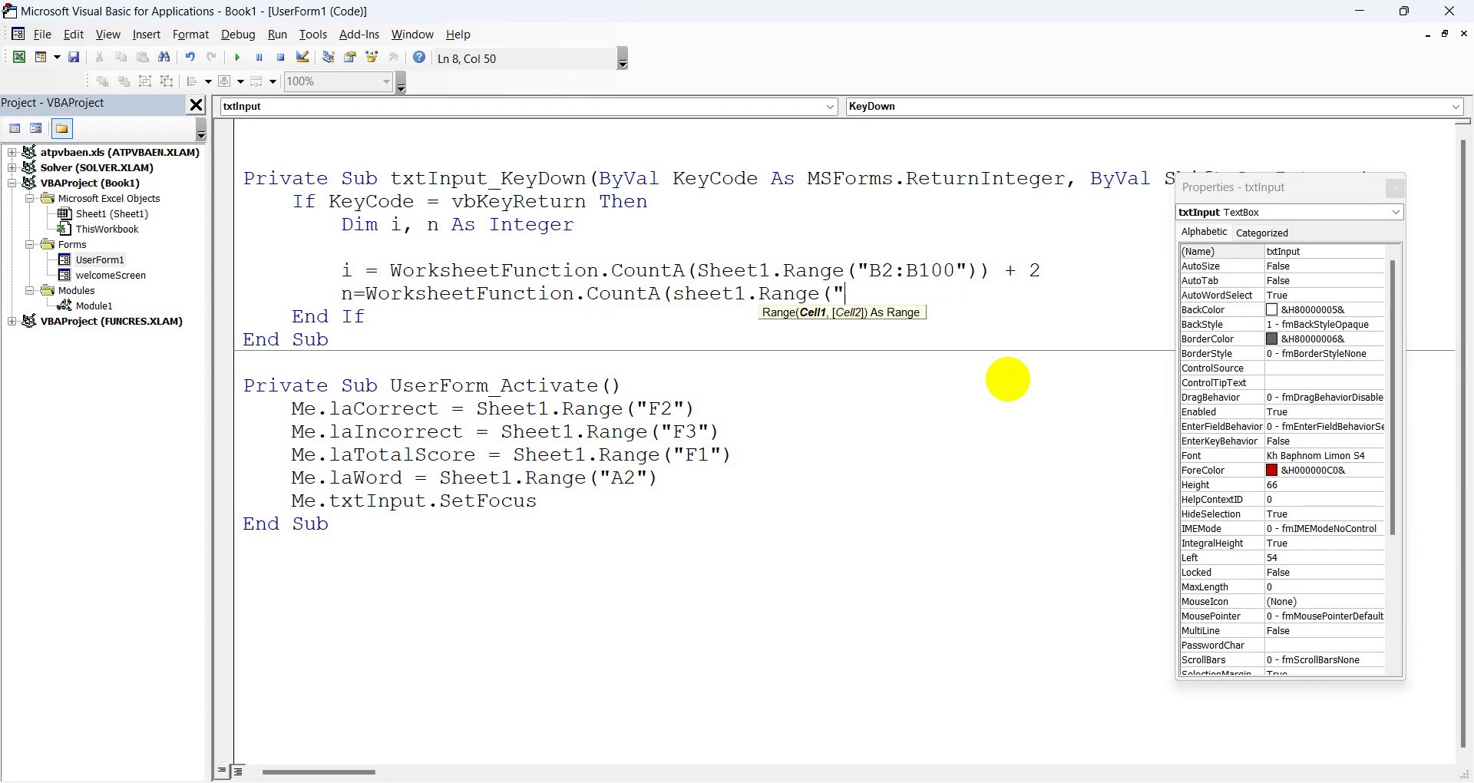
text(A2:)
text(A1)
key(BackSpace)
text(100")))
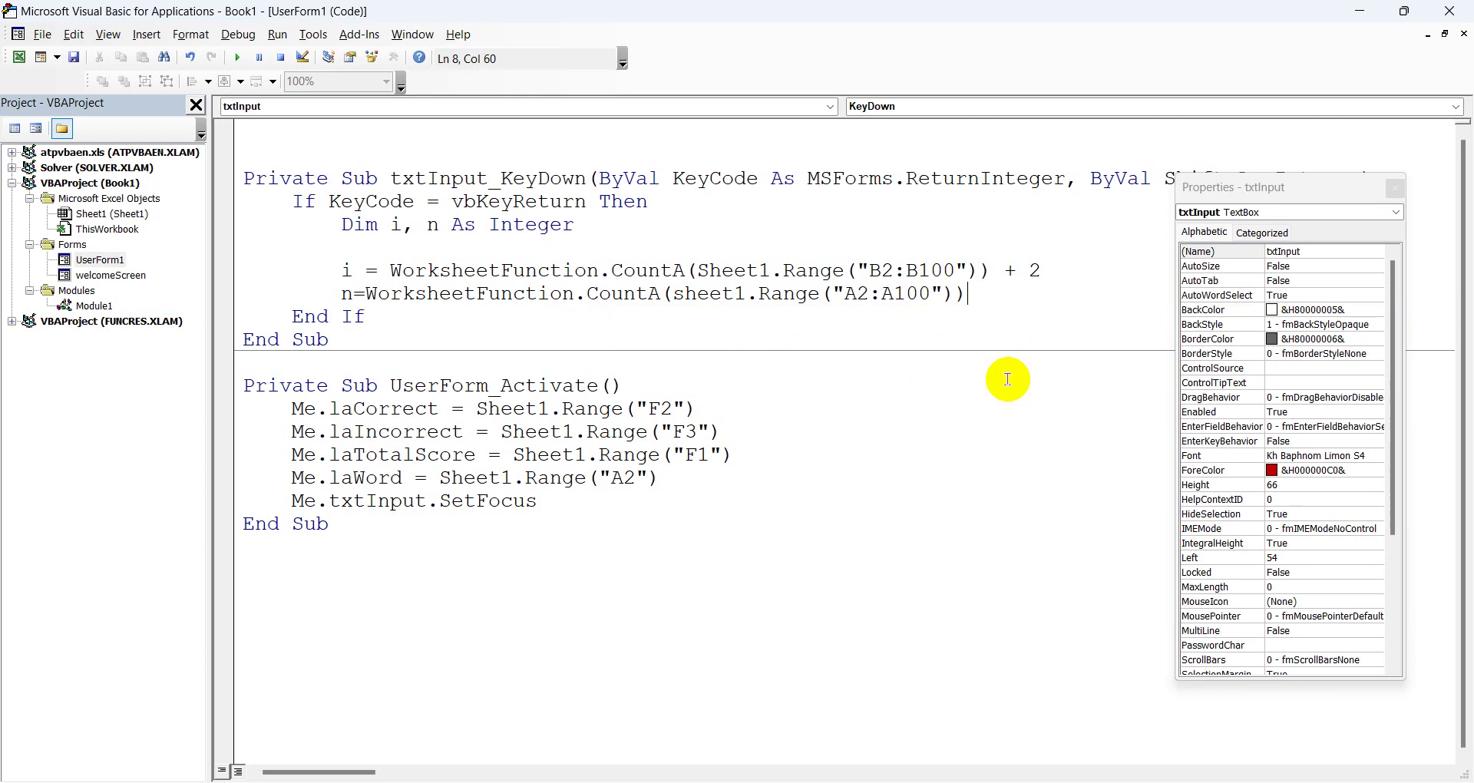
text(+2)
key(Return)
key(Return)
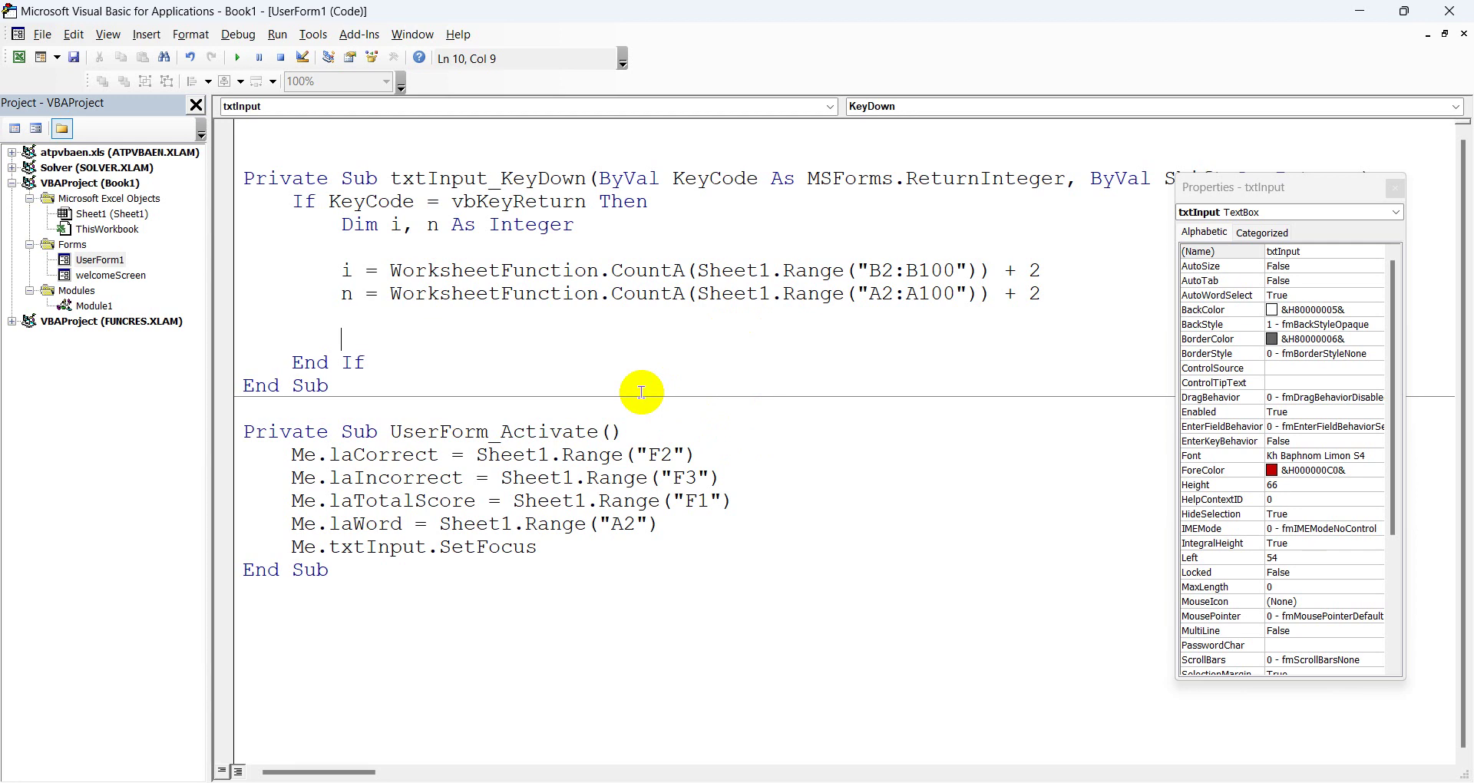
Write Sheet1.Range("B" & i) = Me.txtInput.Value inside the Return-key block.
text(sheet1.)
text(rang(")
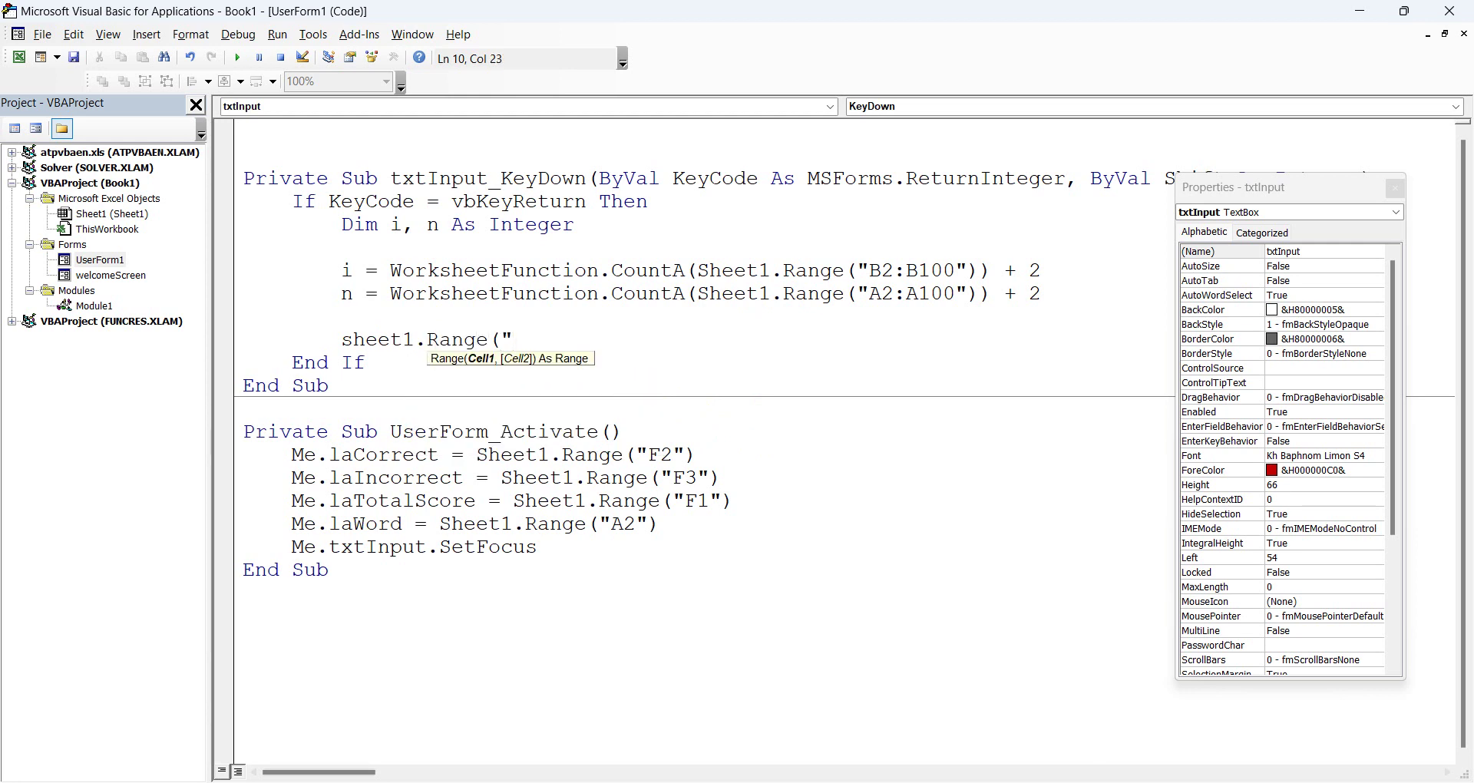
mouse_move(1083, 777)
mouse_move(991, 751)
text(B)
text("& i)
text()=)
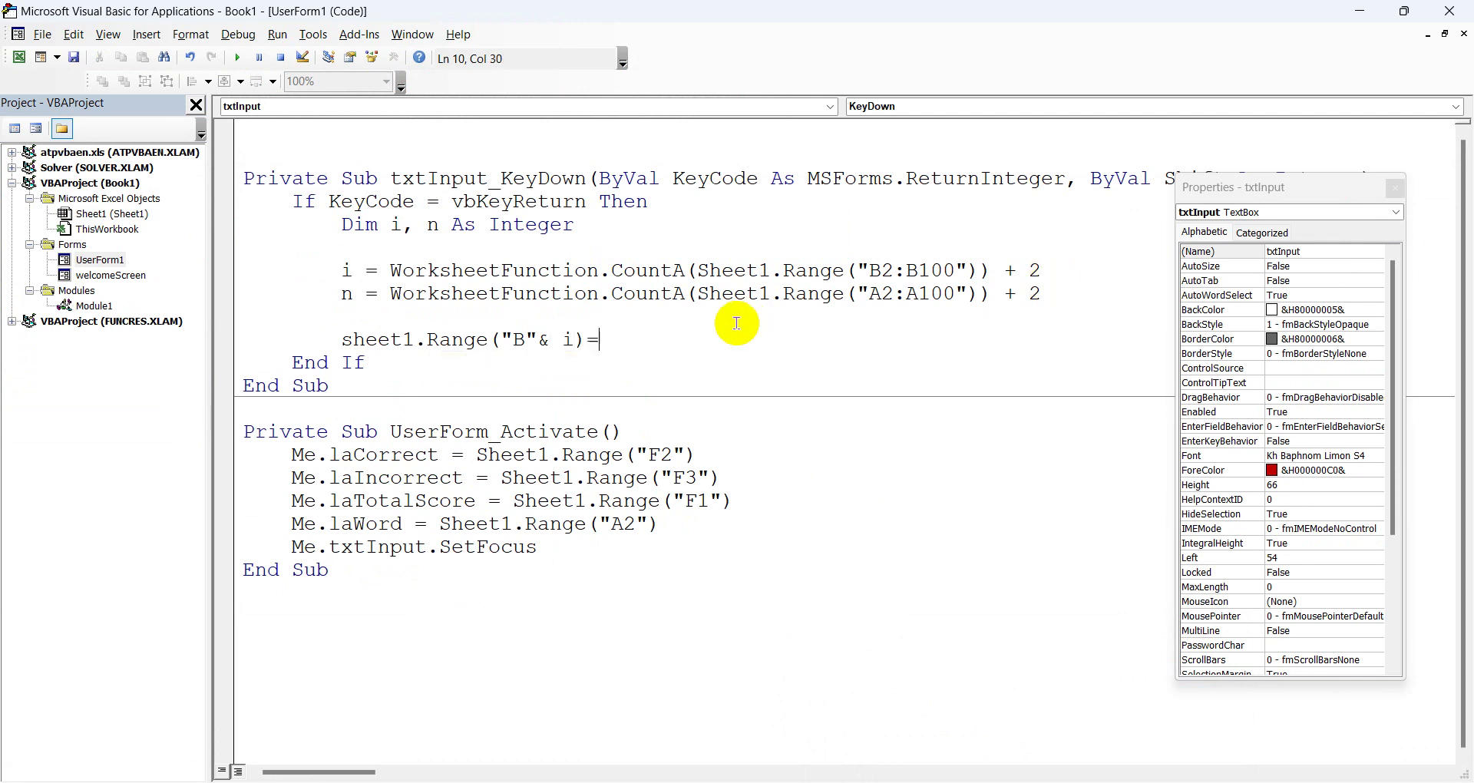
text(me.txt)
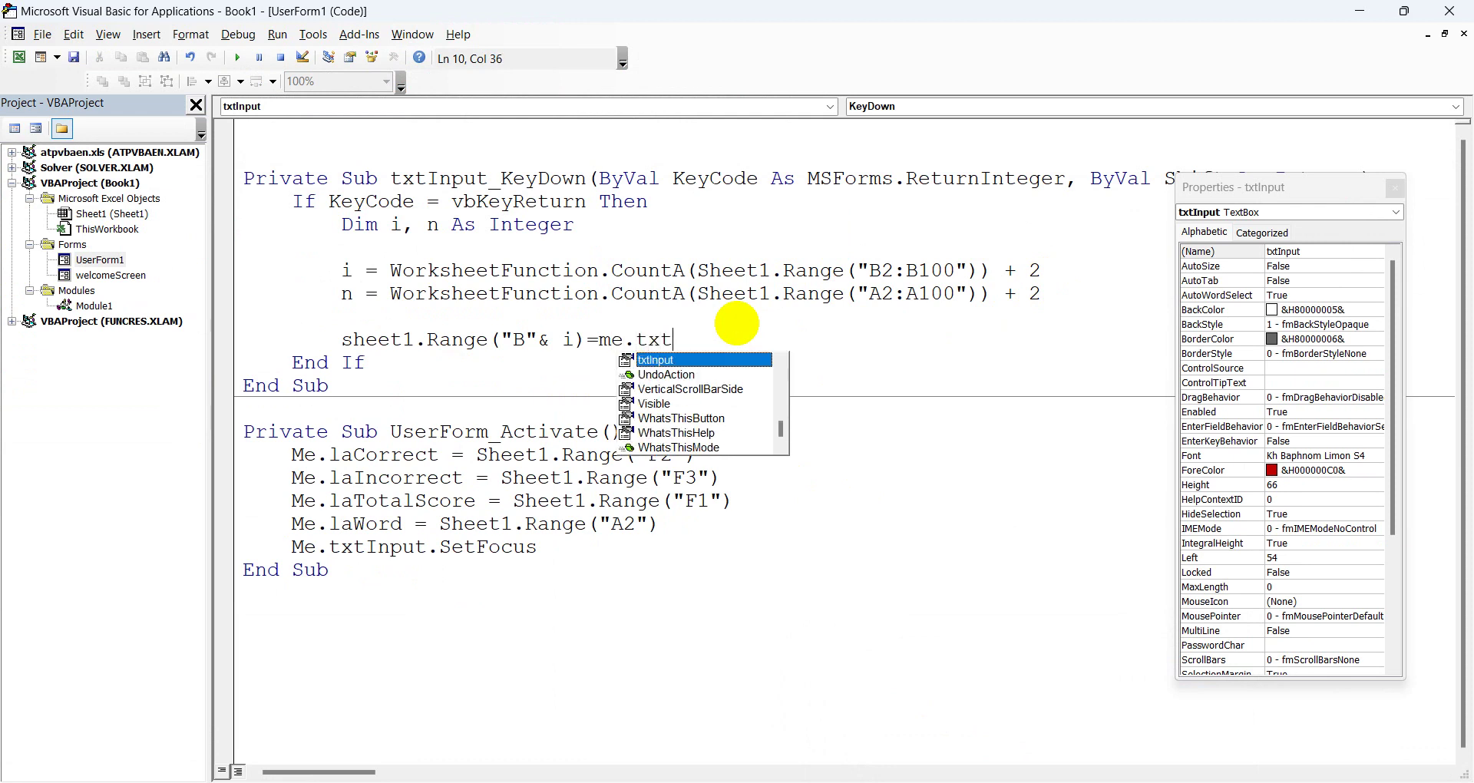
key(Tab)
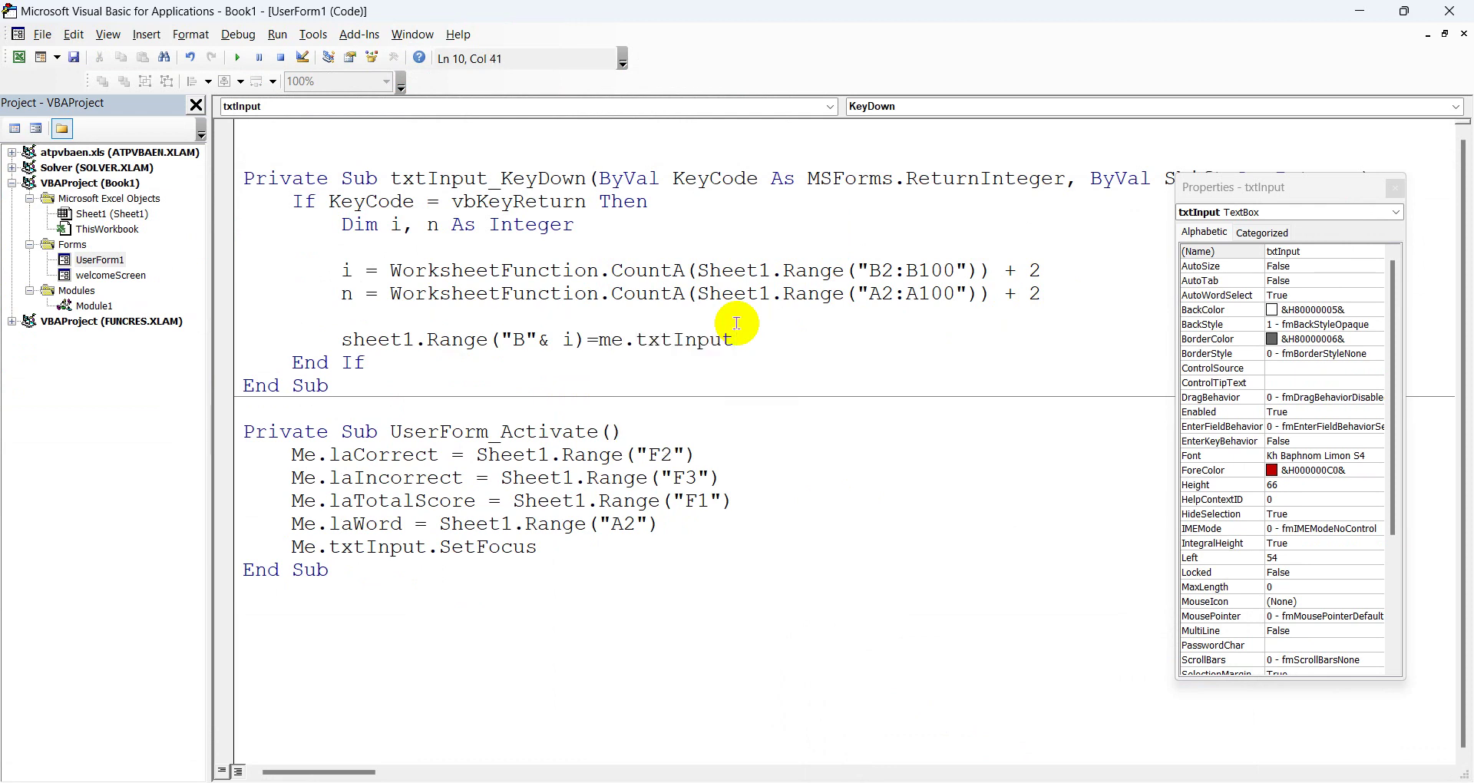
text(.value)
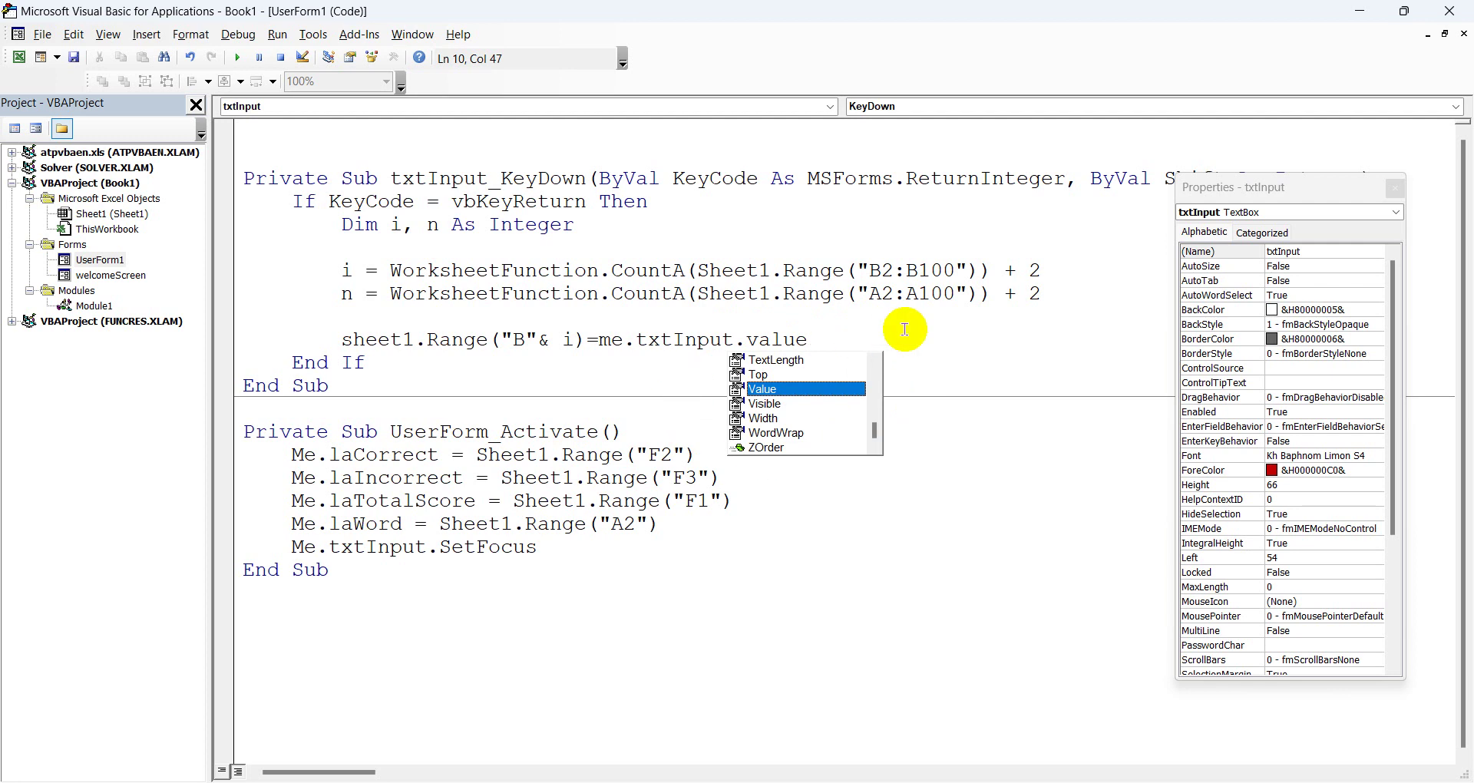
click(954, 405)
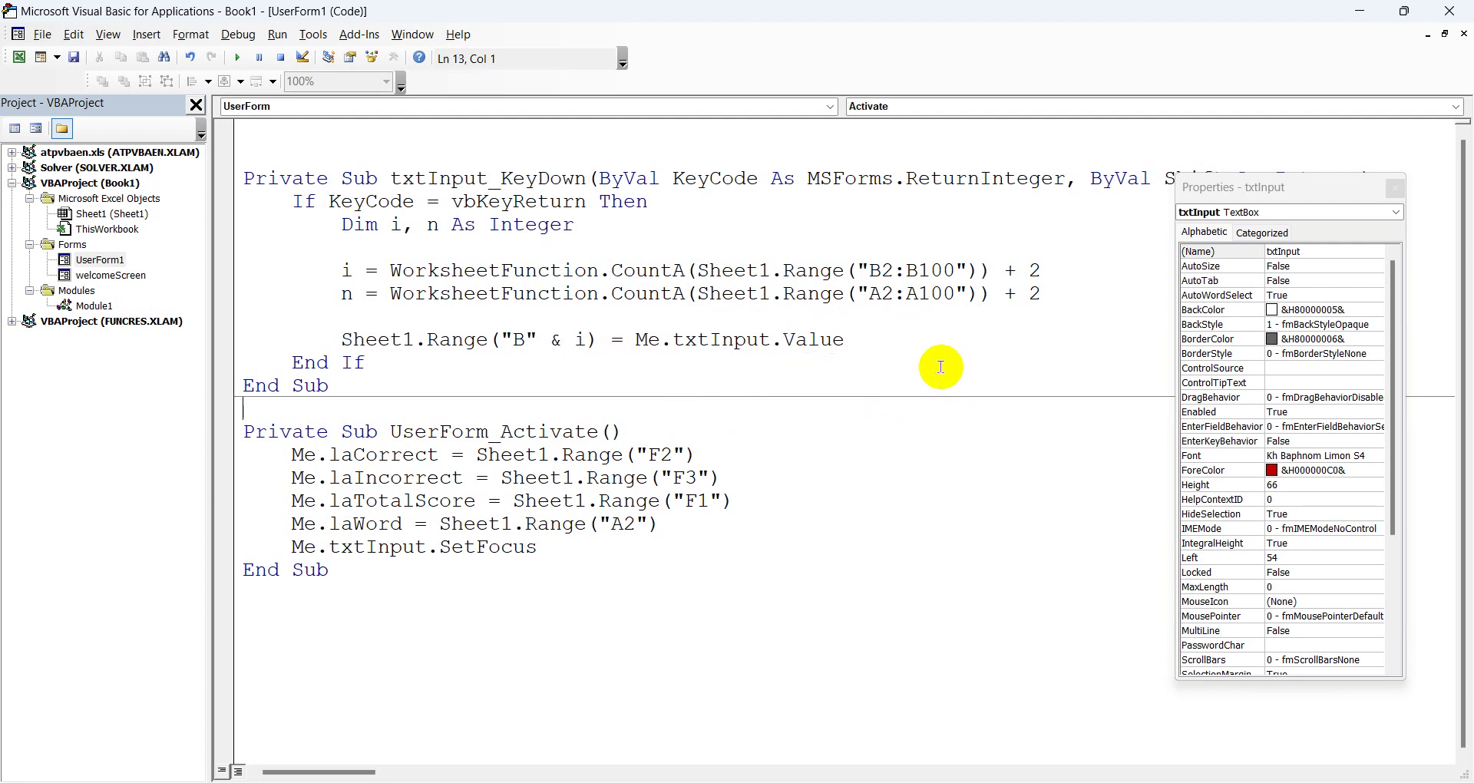
click(854, 342)
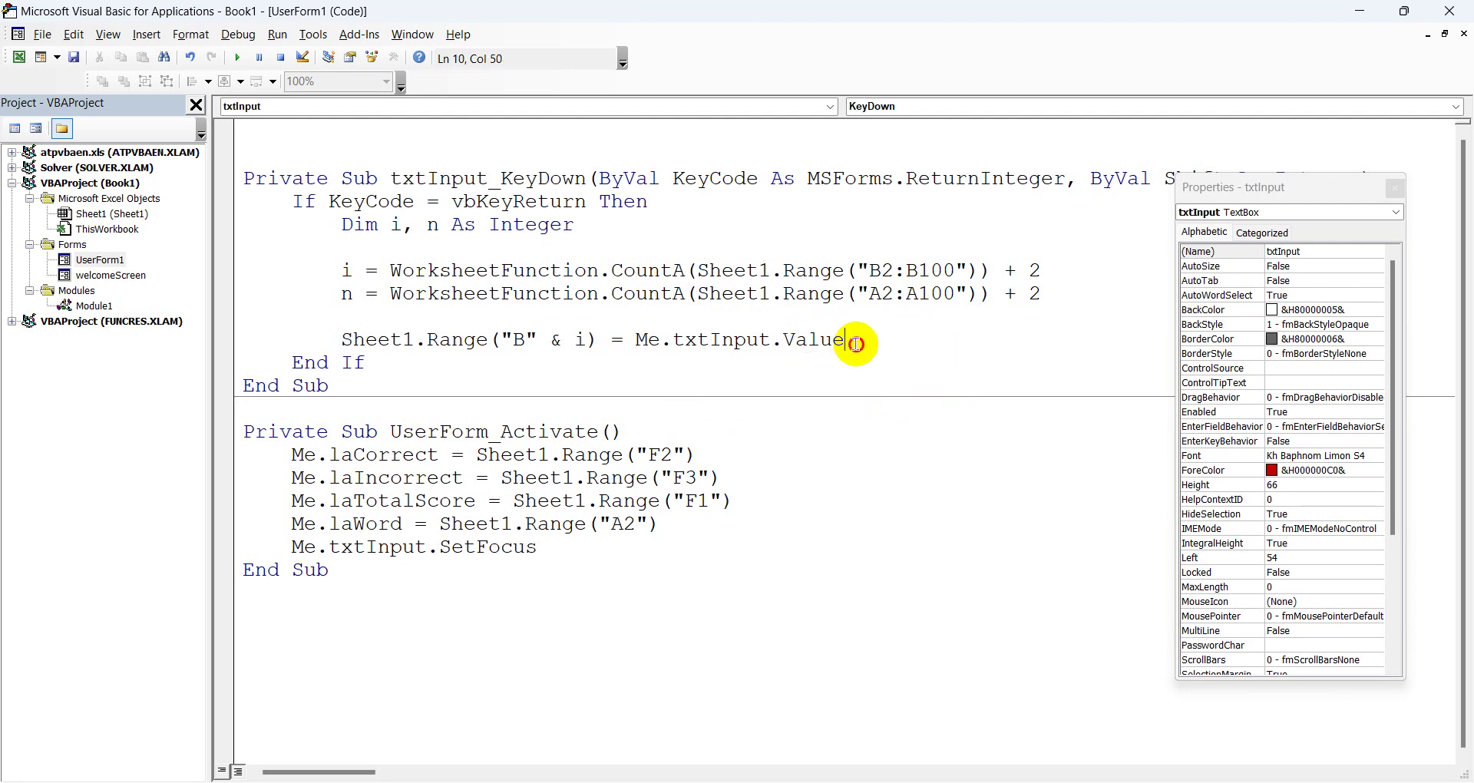
Switch to the worksheet and inspect the answer, expected word and score cells in row 2.
click(1355, 11)
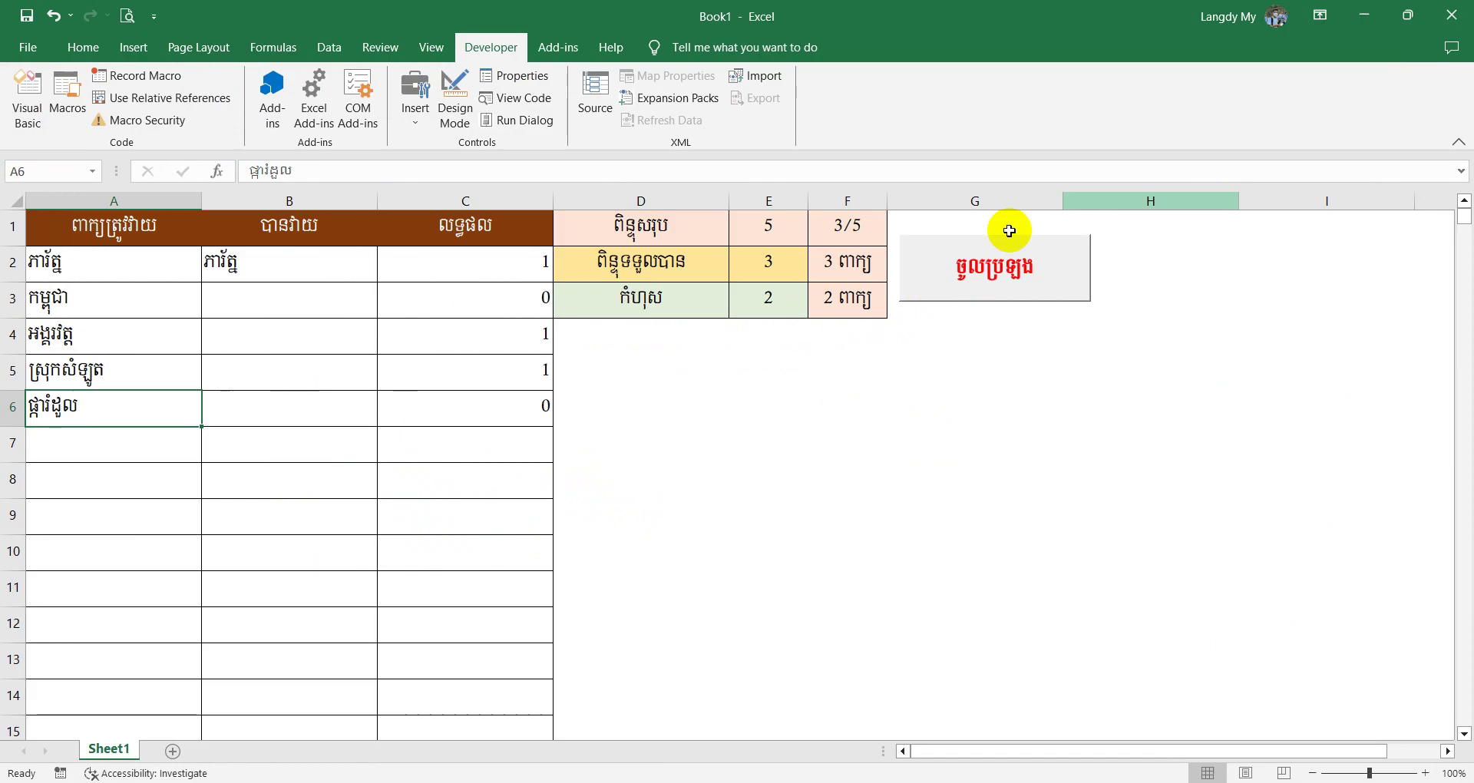
click(275, 271)
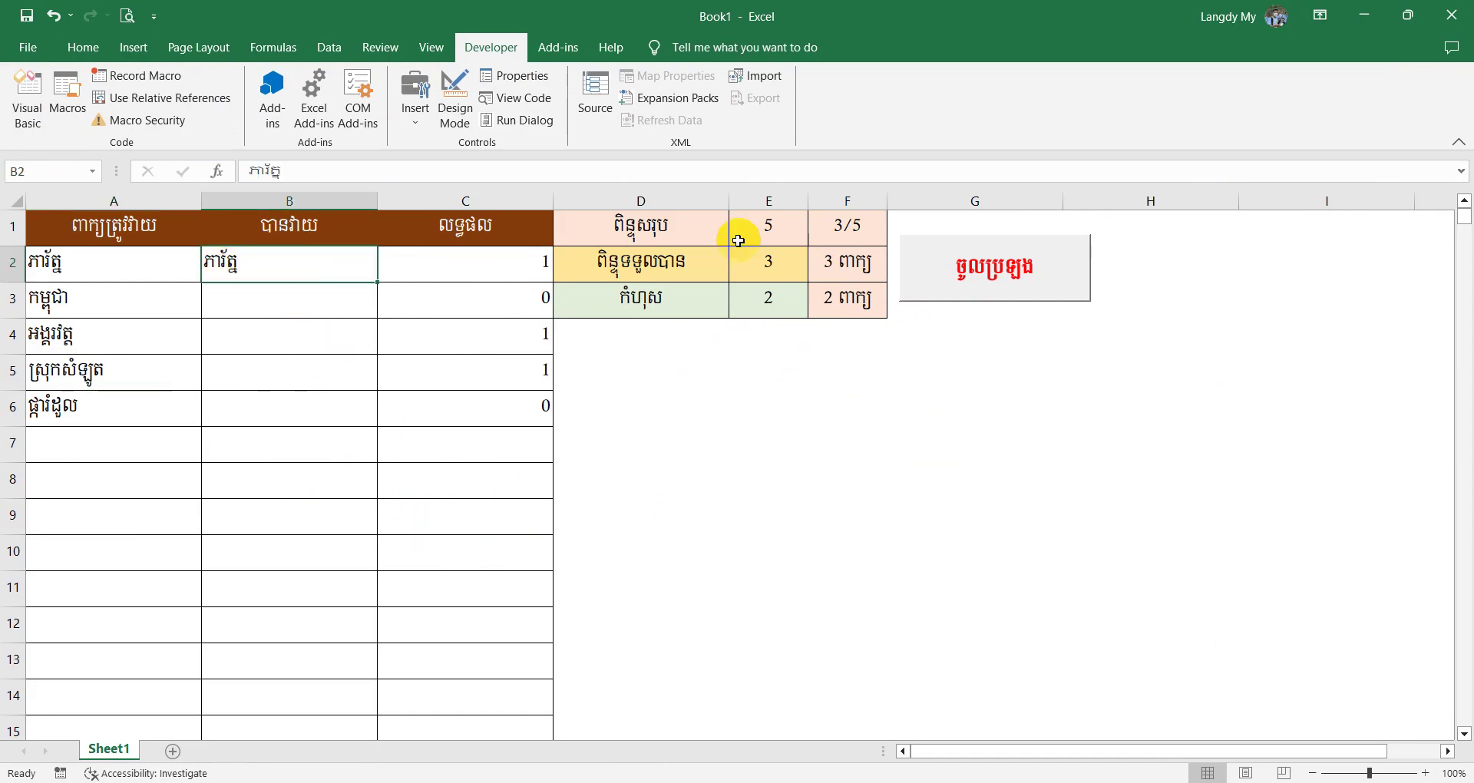
click(238, 261)
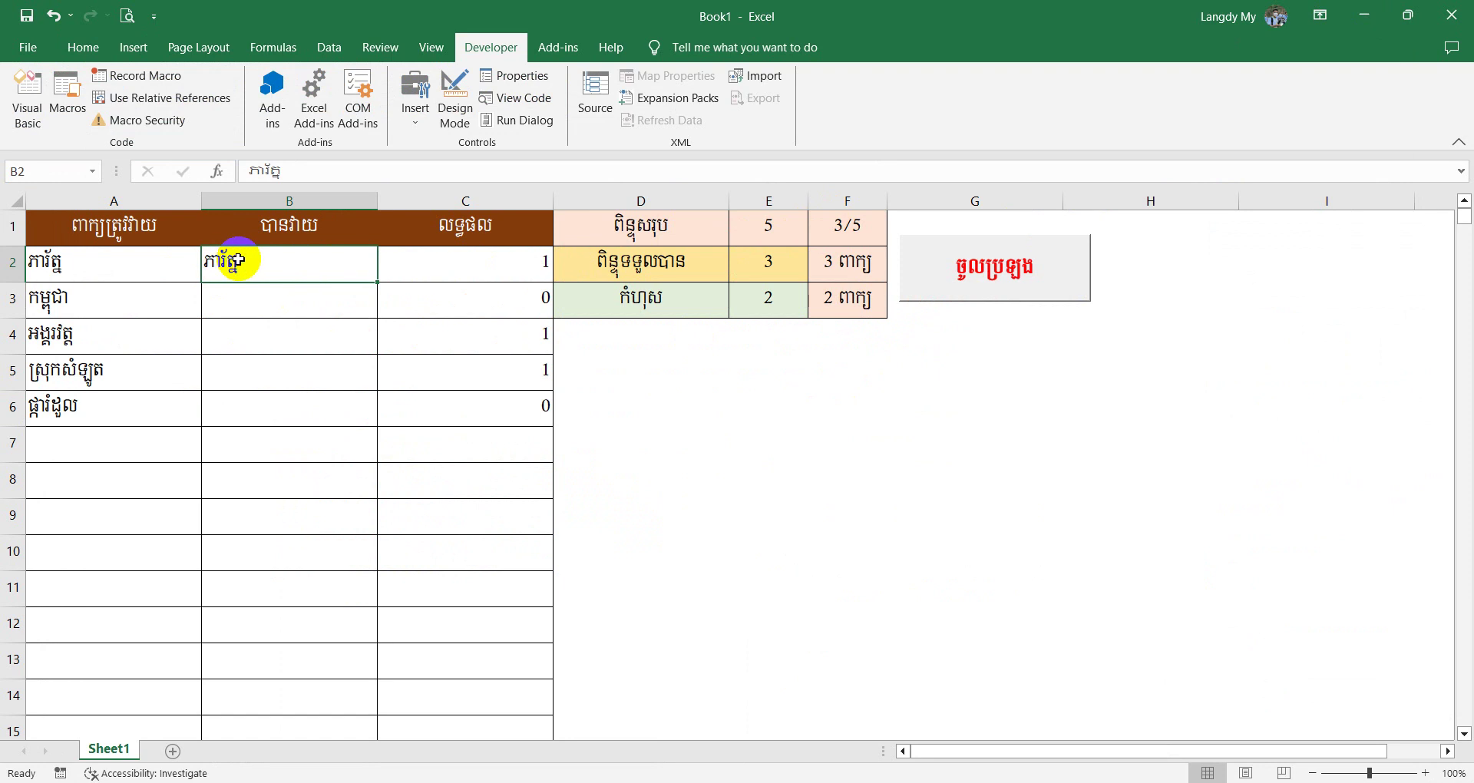
click(291, 200)
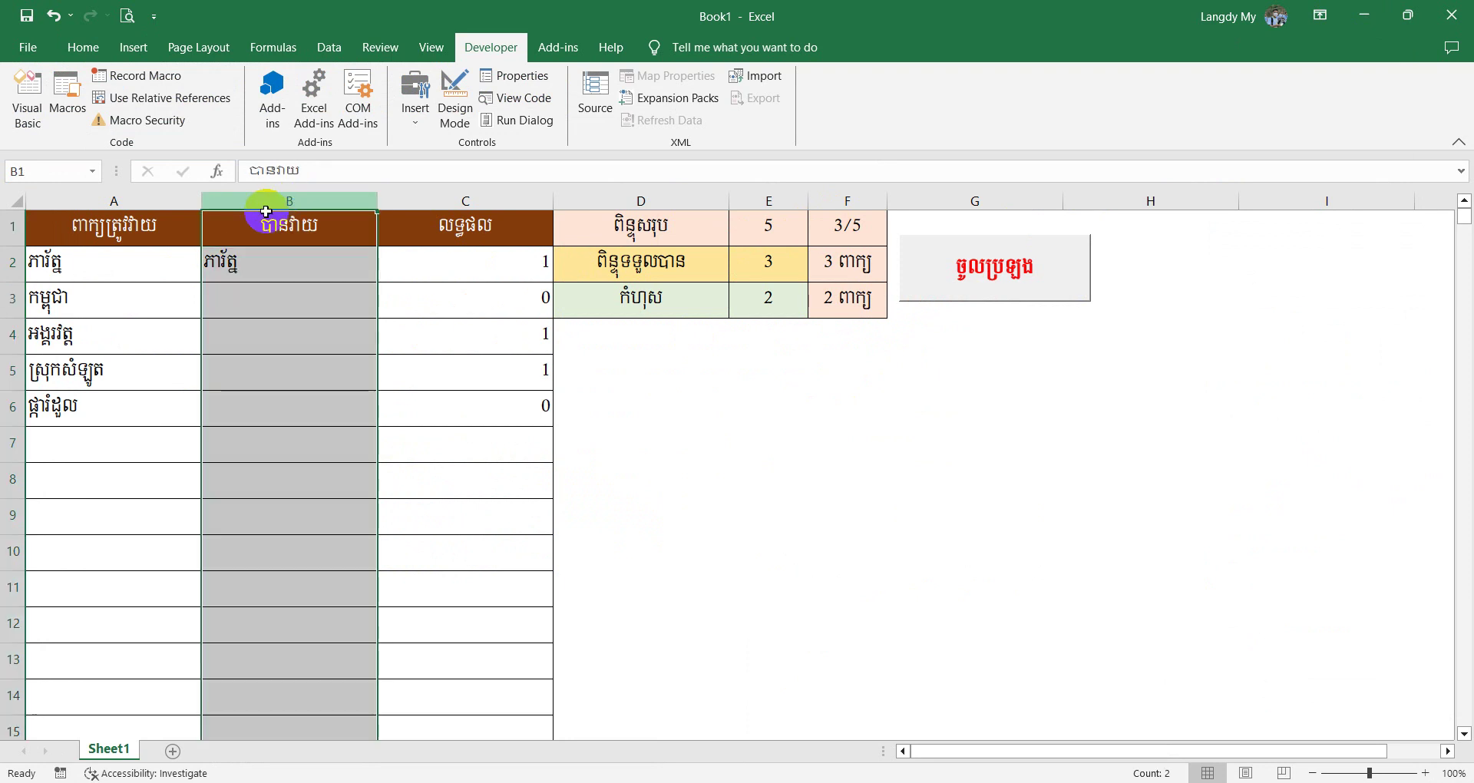
click(13, 262)
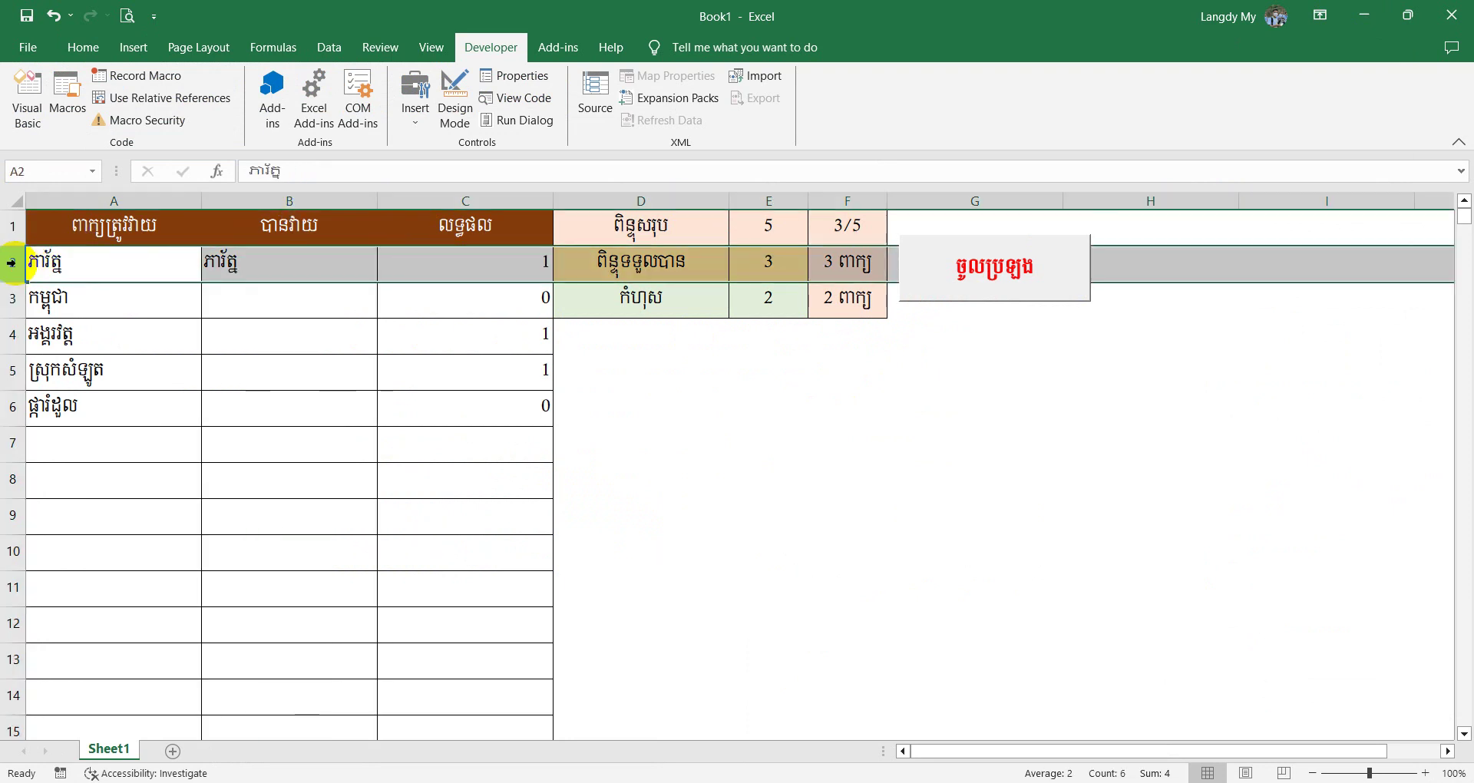
click(227, 266)
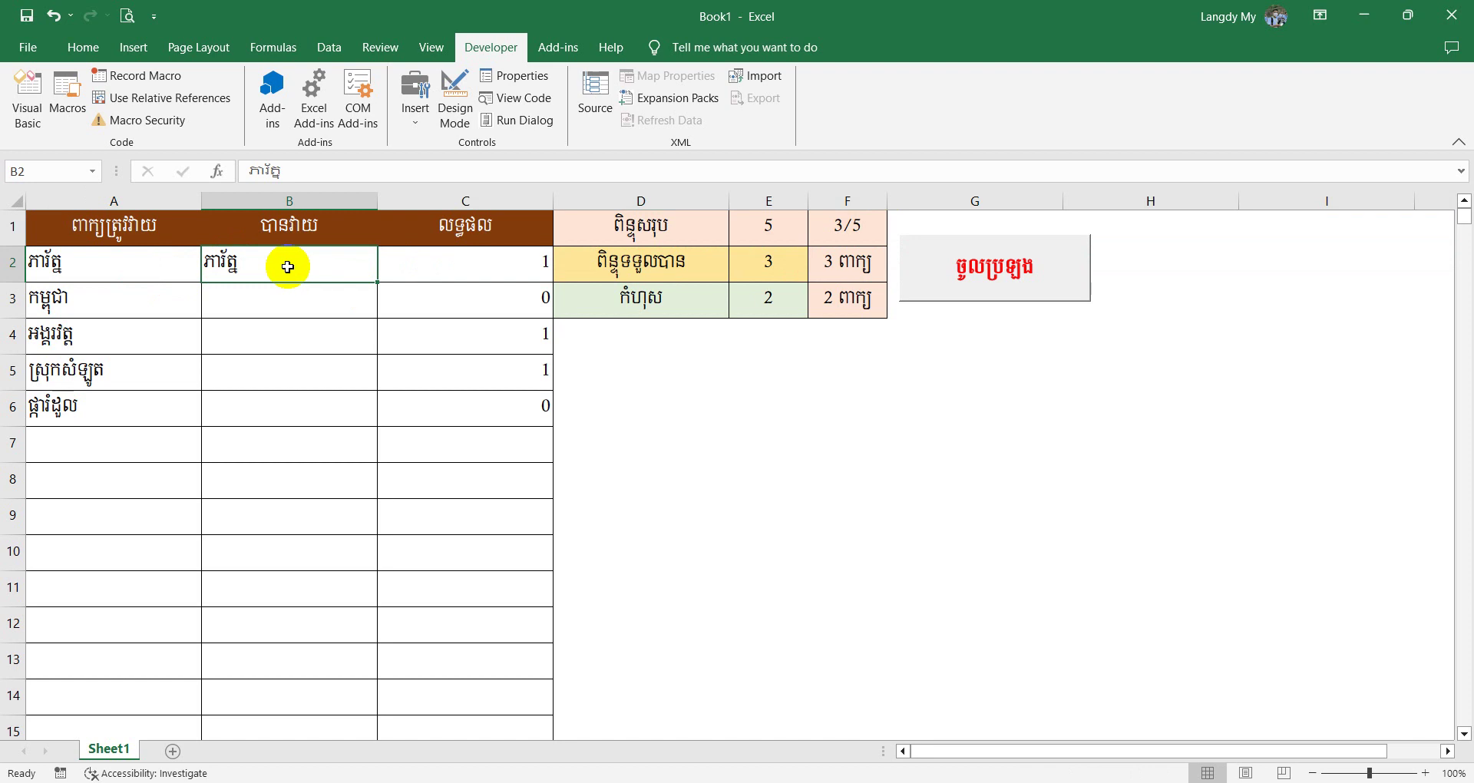
click(454, 265)
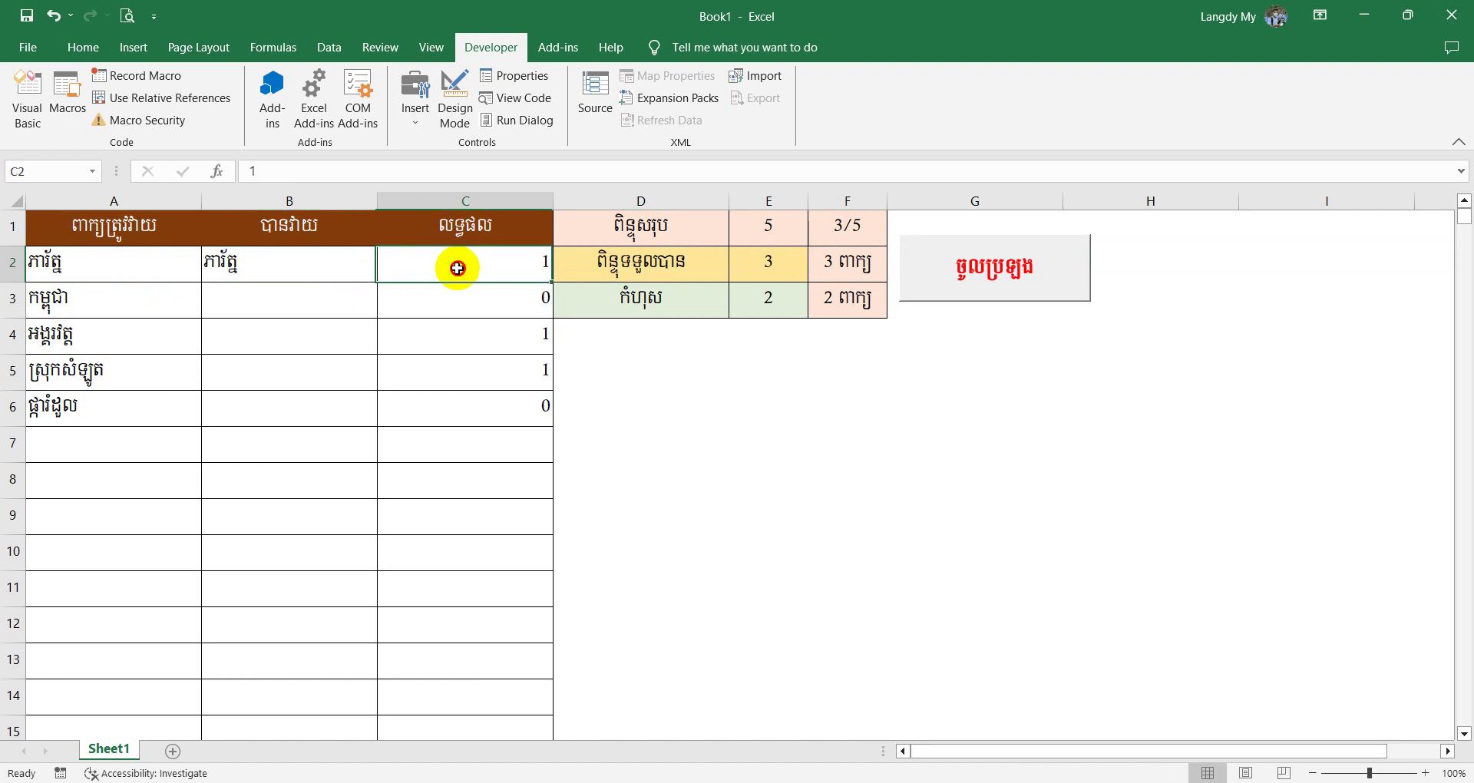
click(291, 271)
click(148, 275)
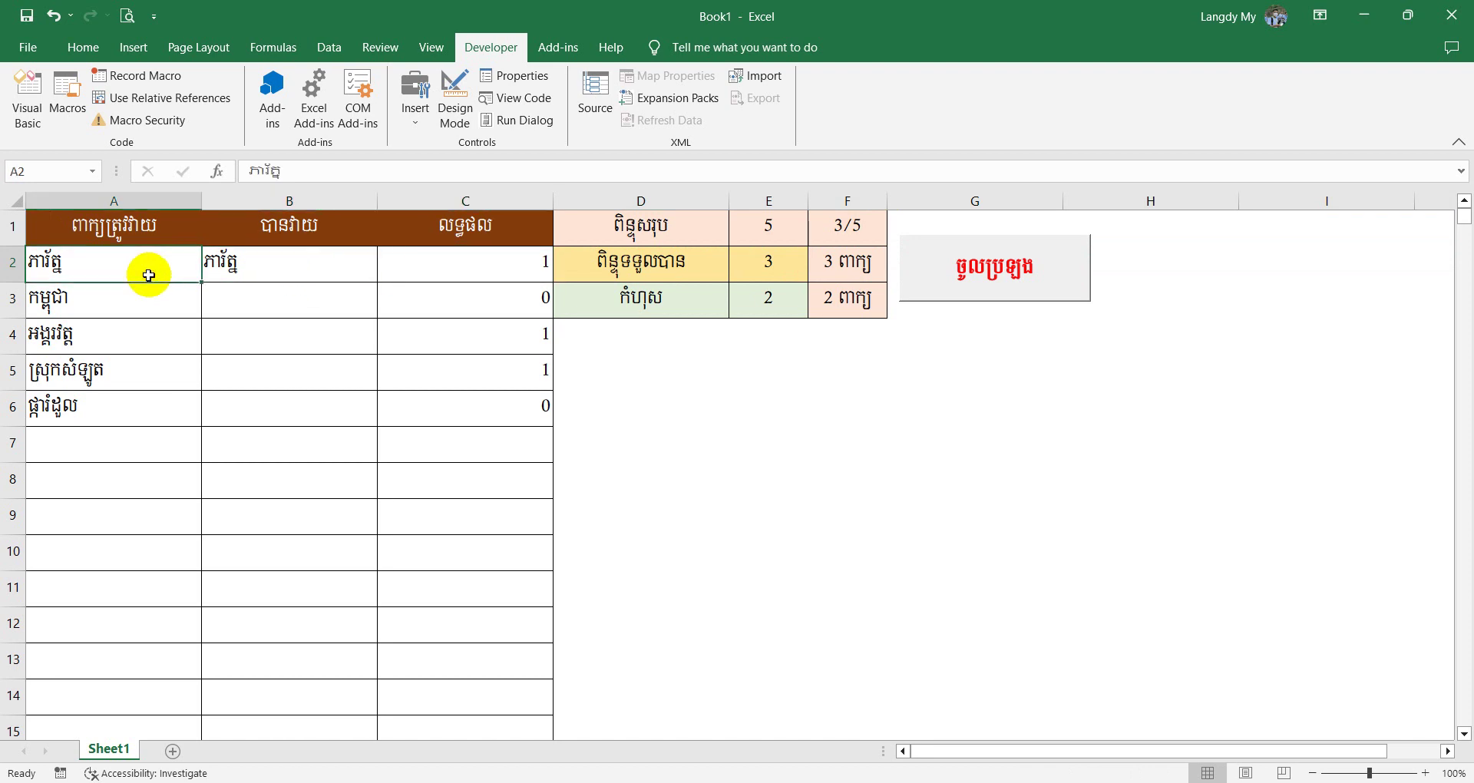
click(429, 271)
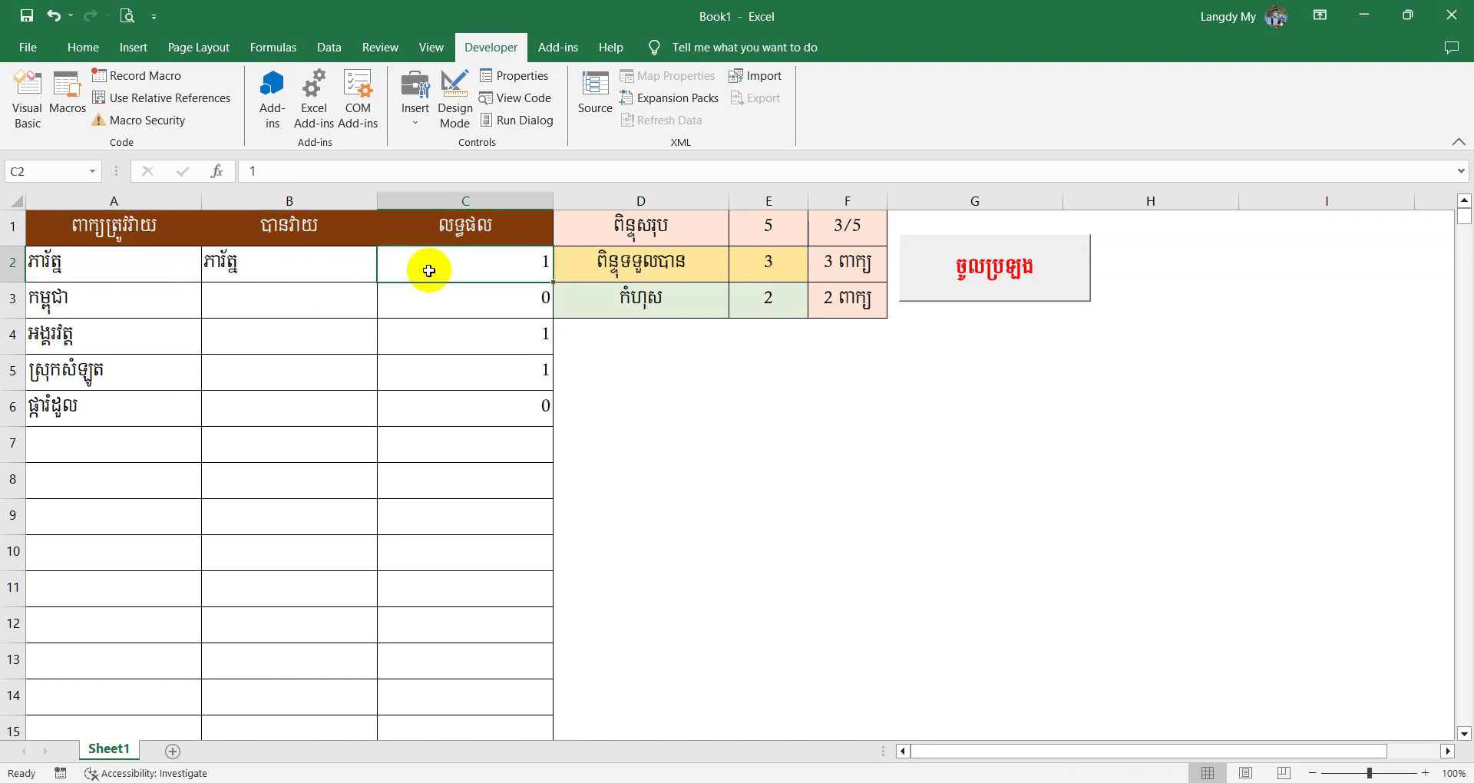
click(486, 259)
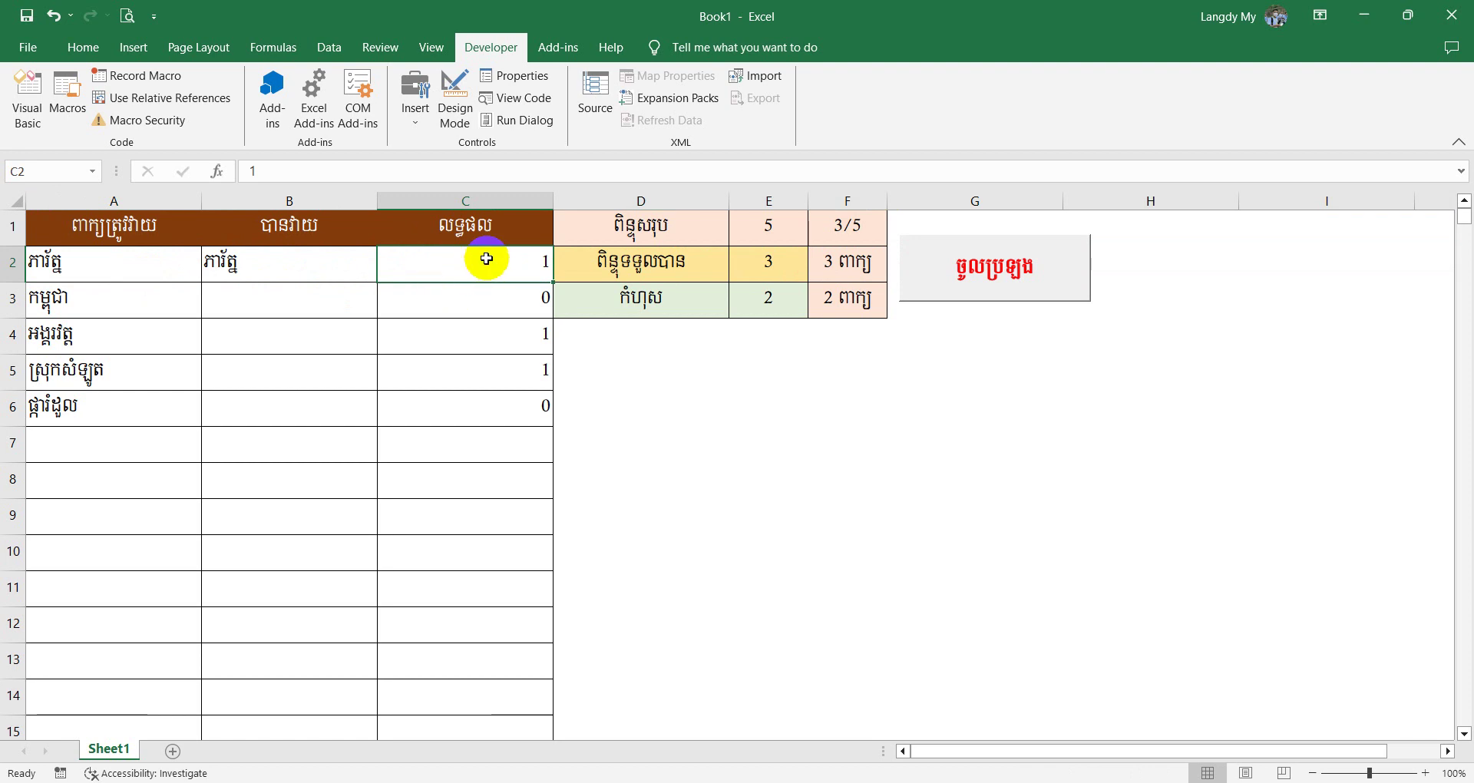
click(511, 258)
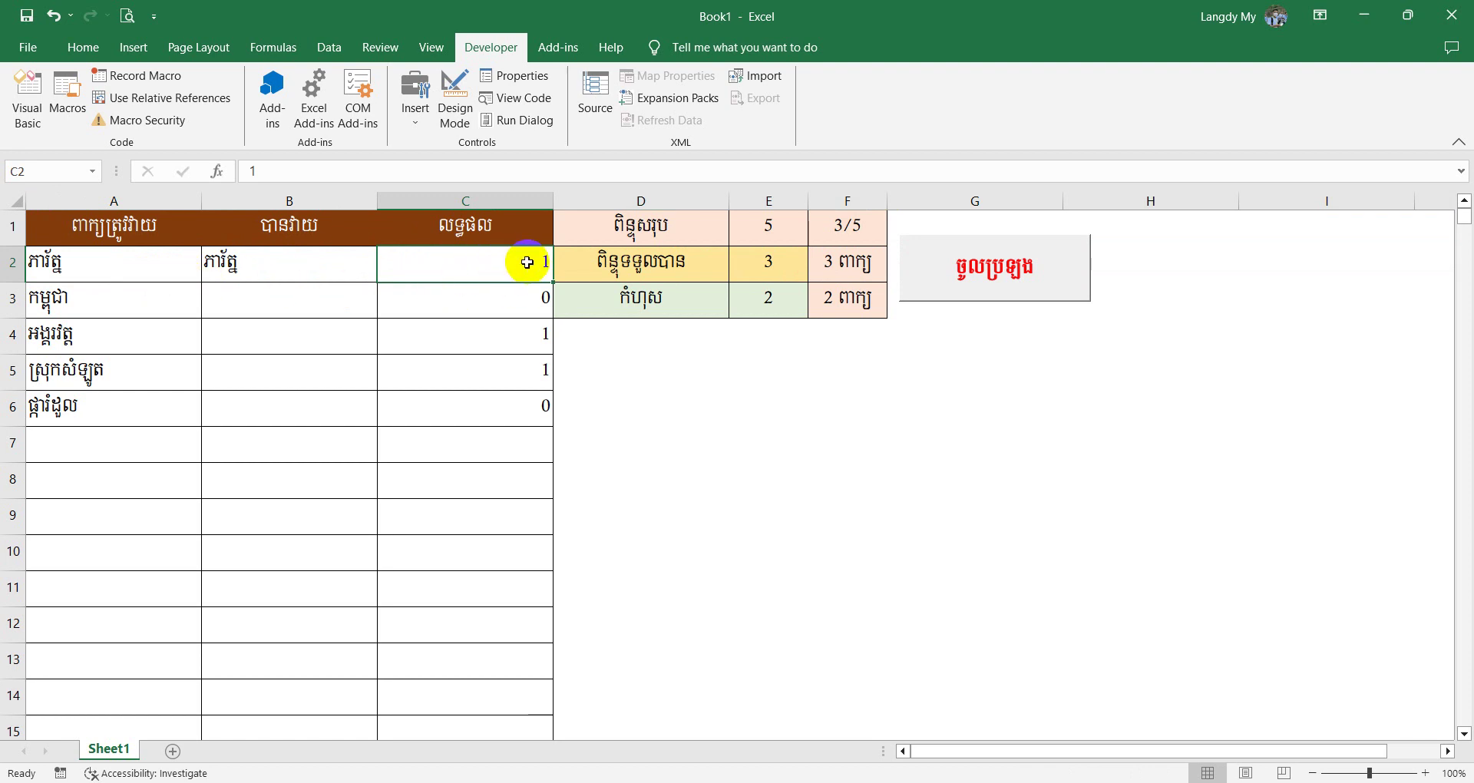
click(528, 263)
Delete the scores in C2:C8 and go back to the VBA editor.
drag(528, 263, 517, 485)
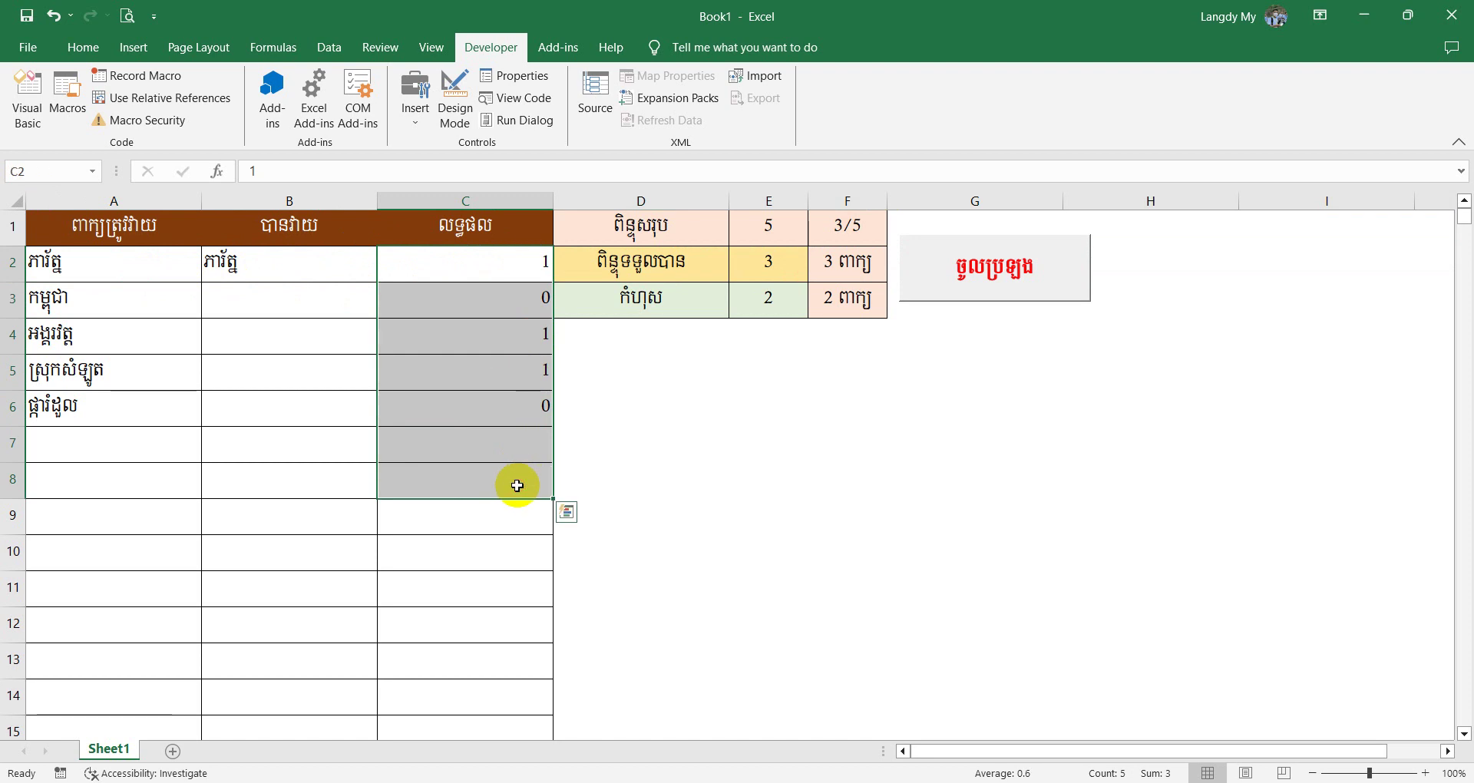
key(Delete)
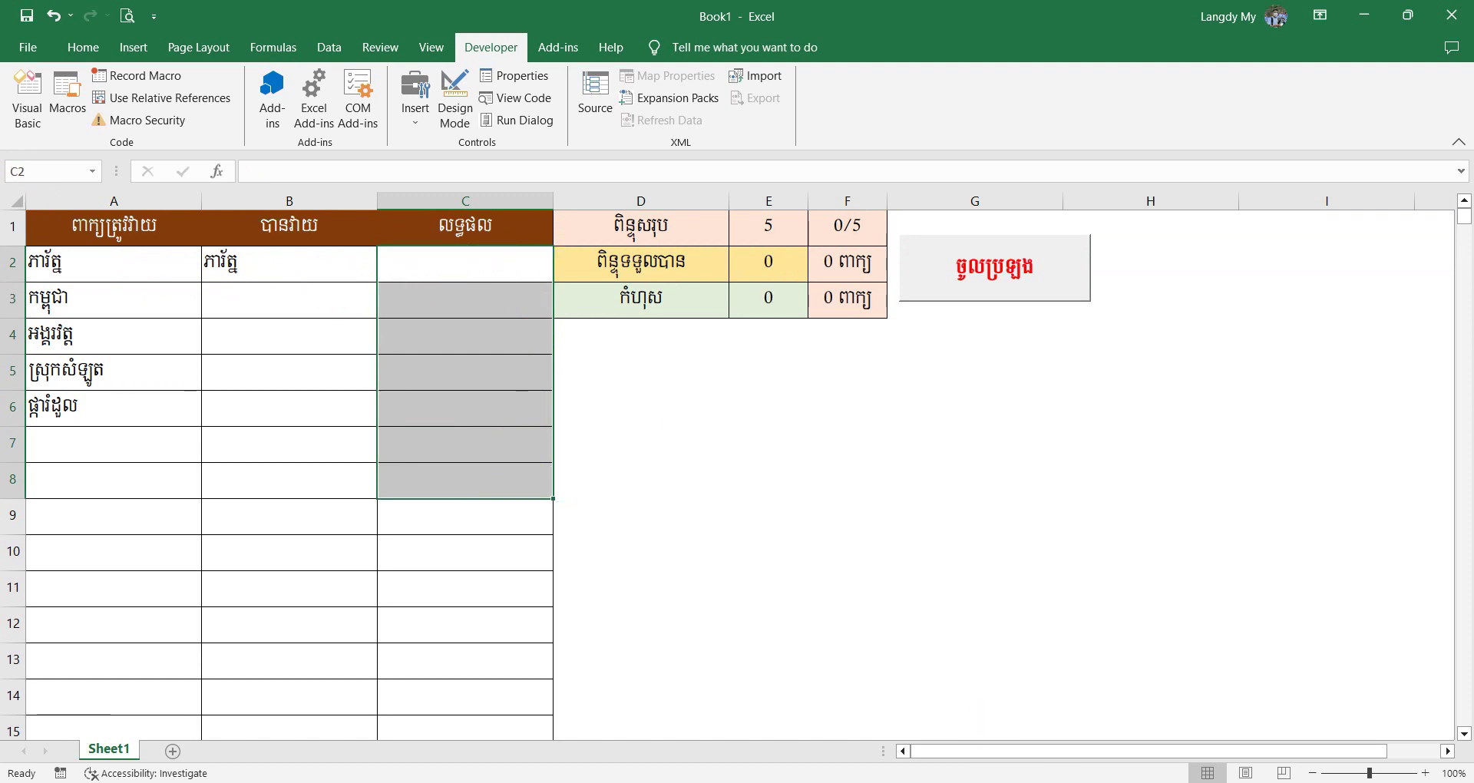
mouse_move(1099, 744)
click(1149, 705)
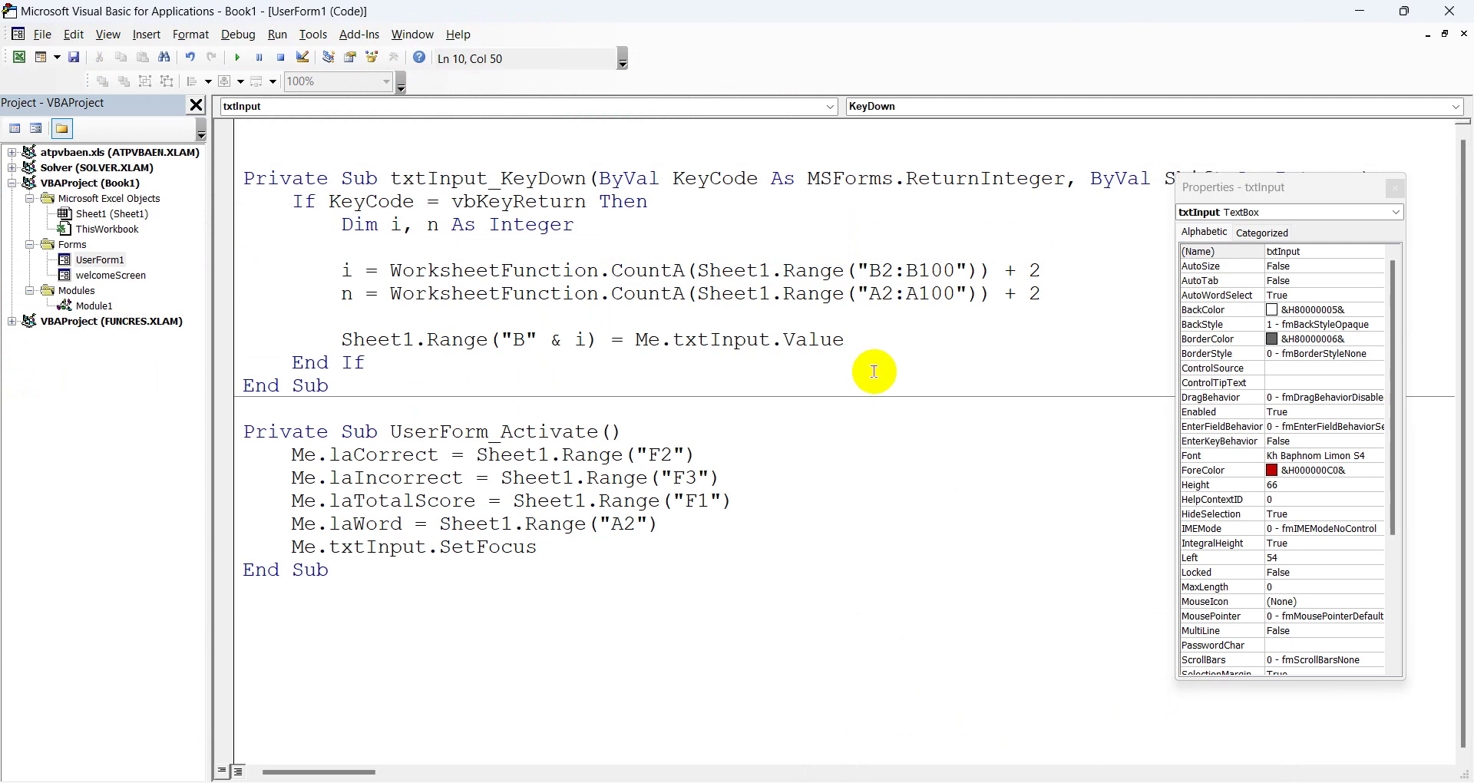
Add If Me.txtInput.Value = Sheet1.Range("A" & i) Then, setting Sheet1.Range("C" & i) to 1.
key(Return)
text(if me)
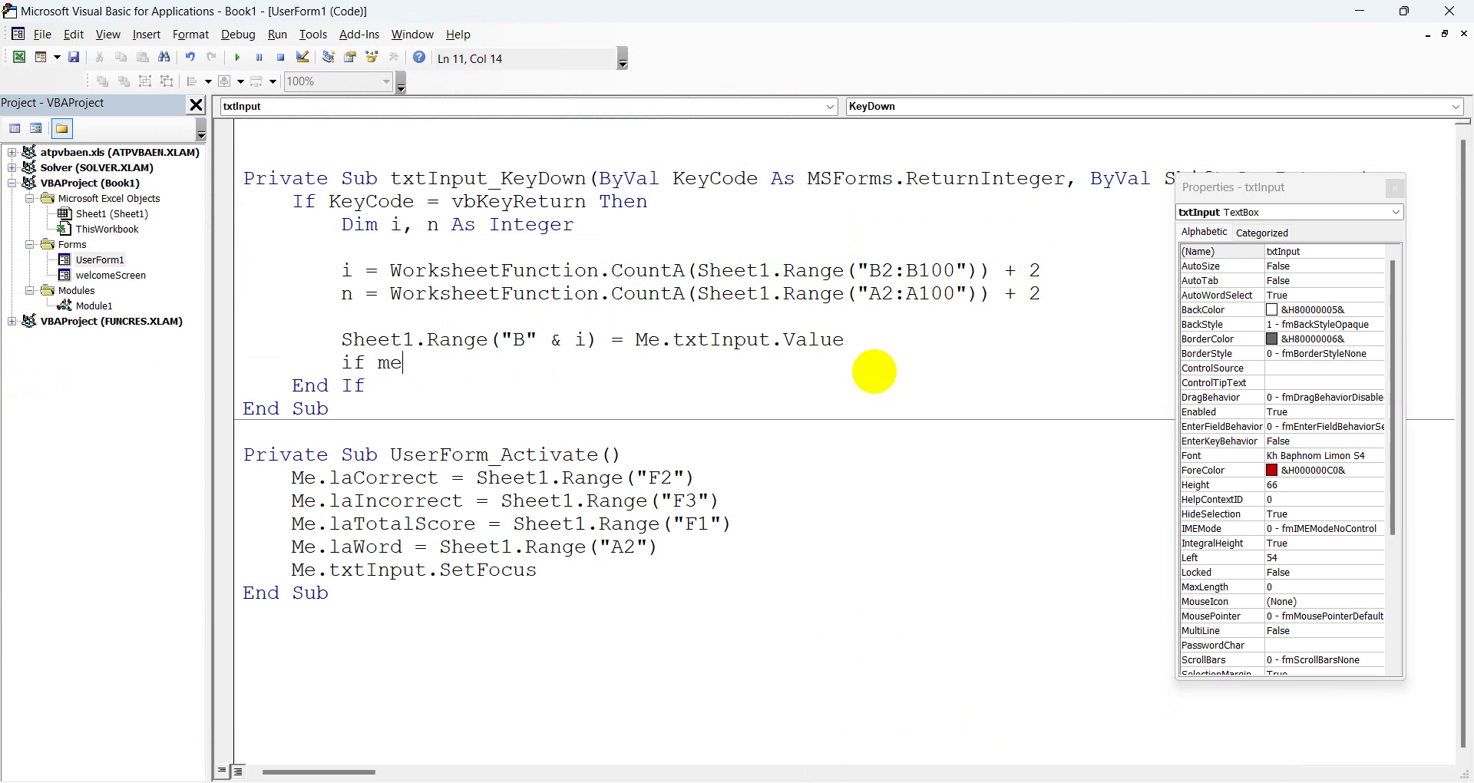
text(.txt)
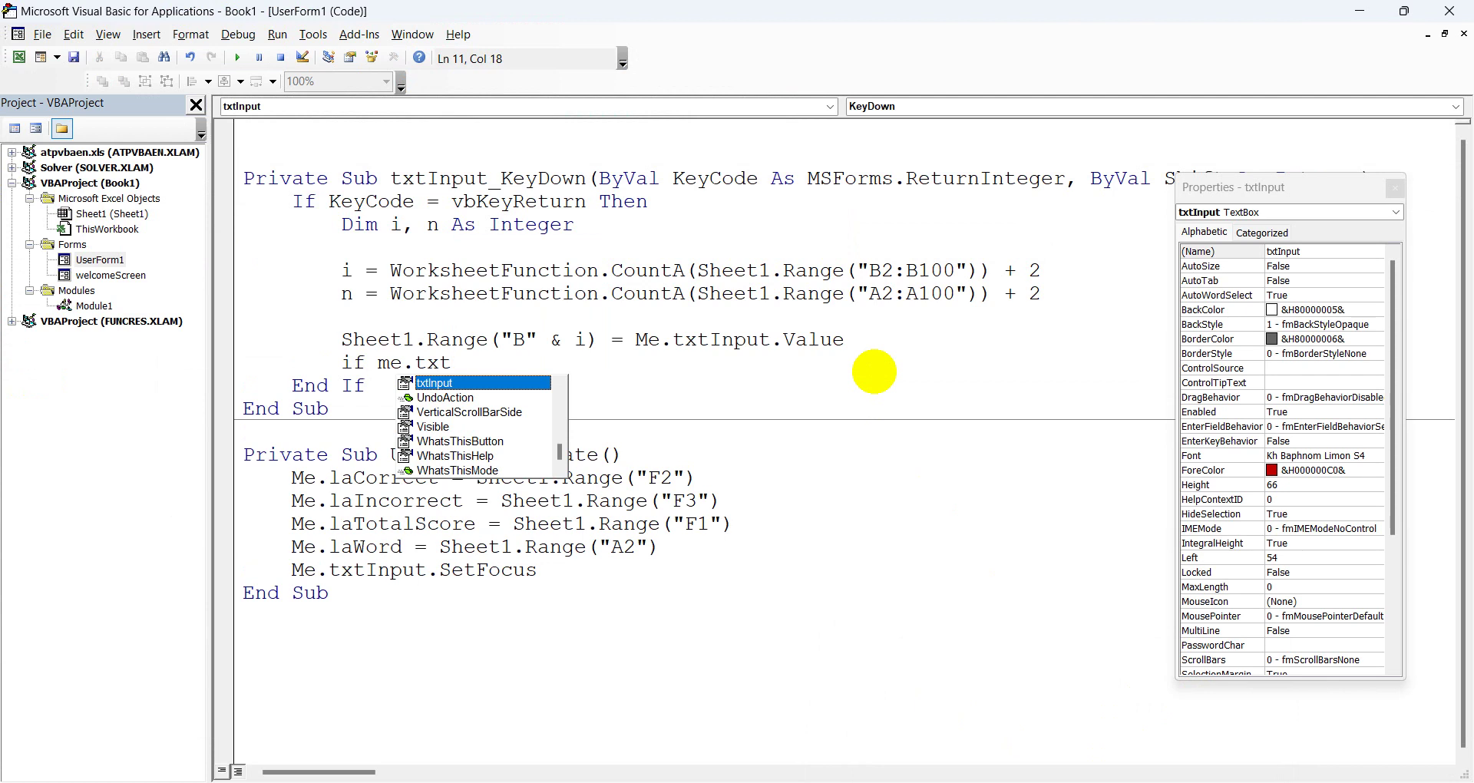
key(Tab)
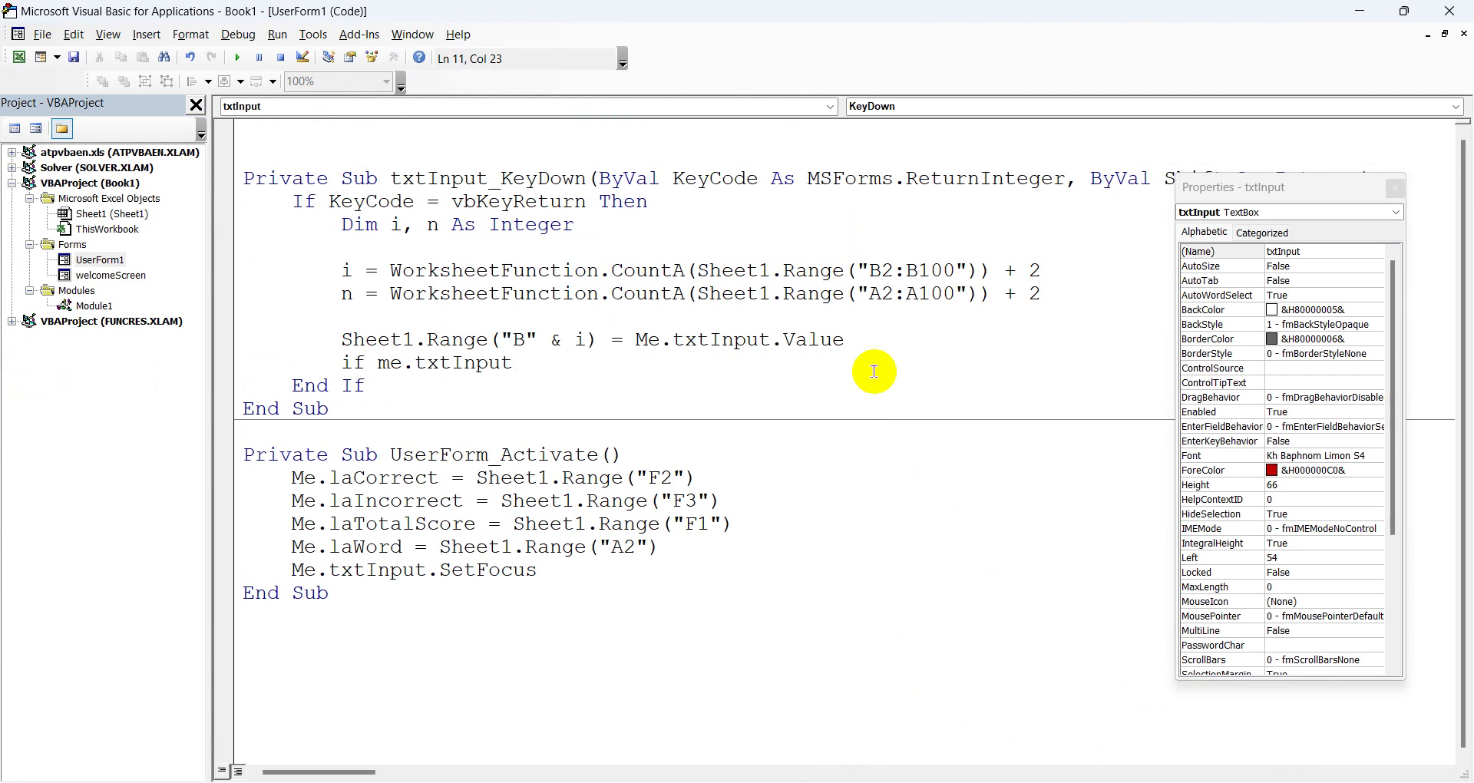
text(.value)
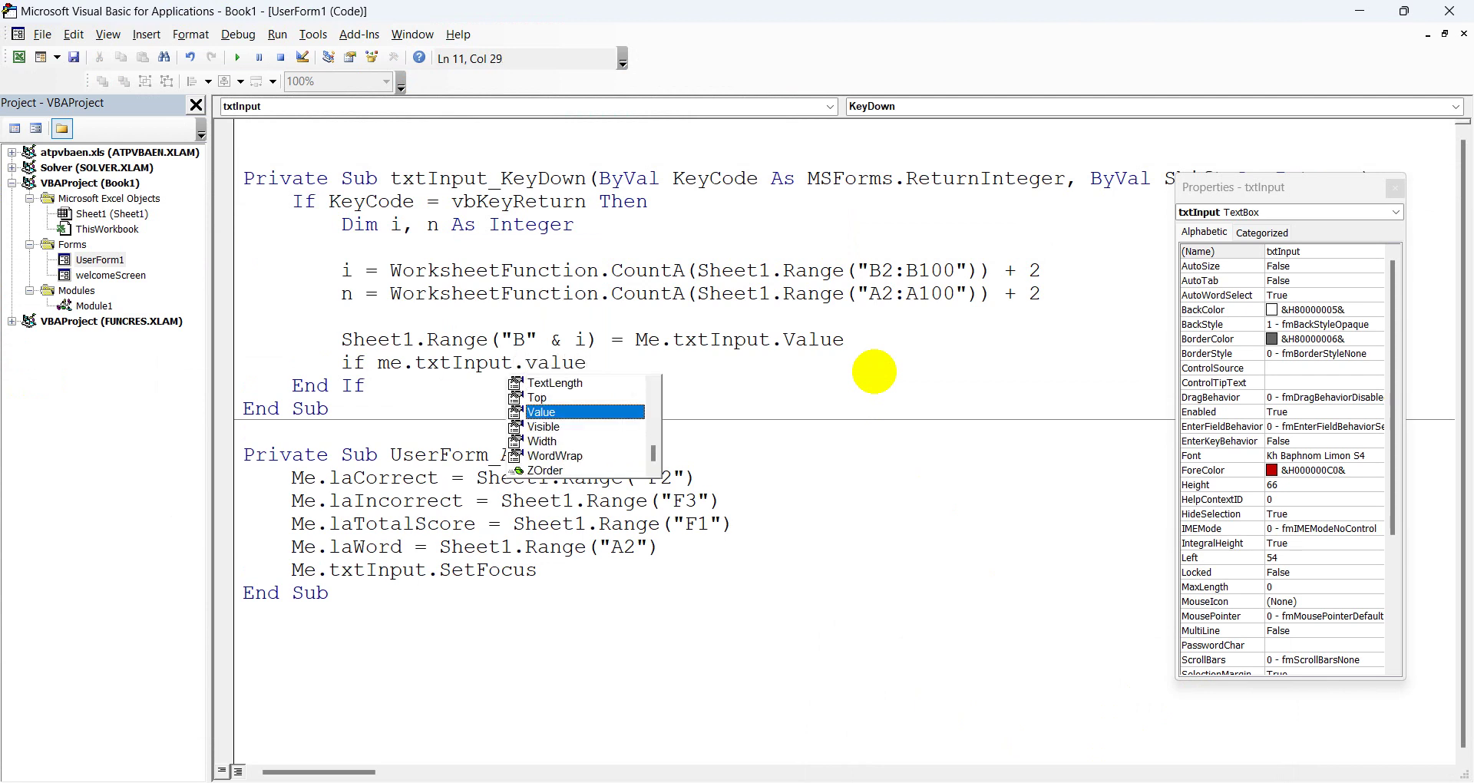
text(=sheet1)
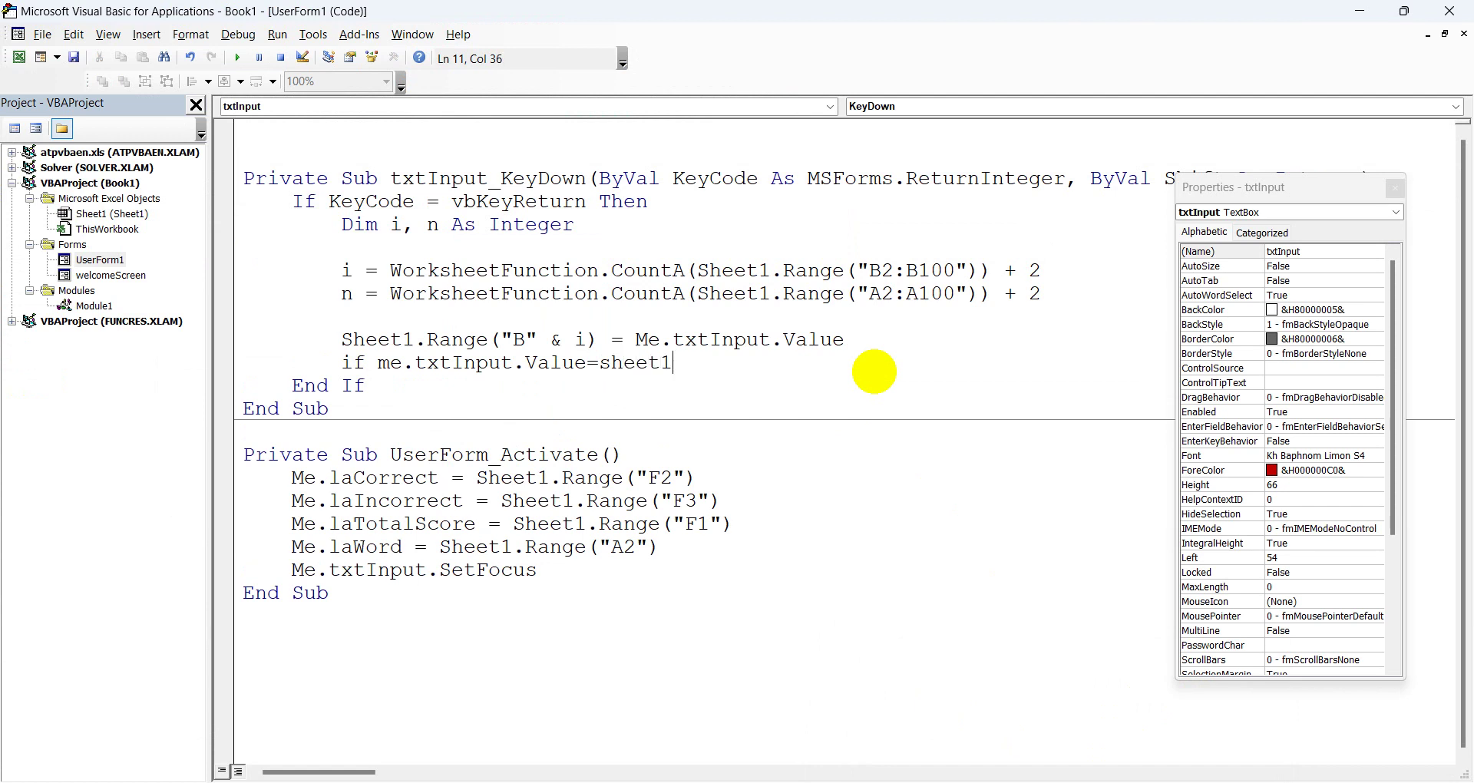
text(.ran("A"& i)
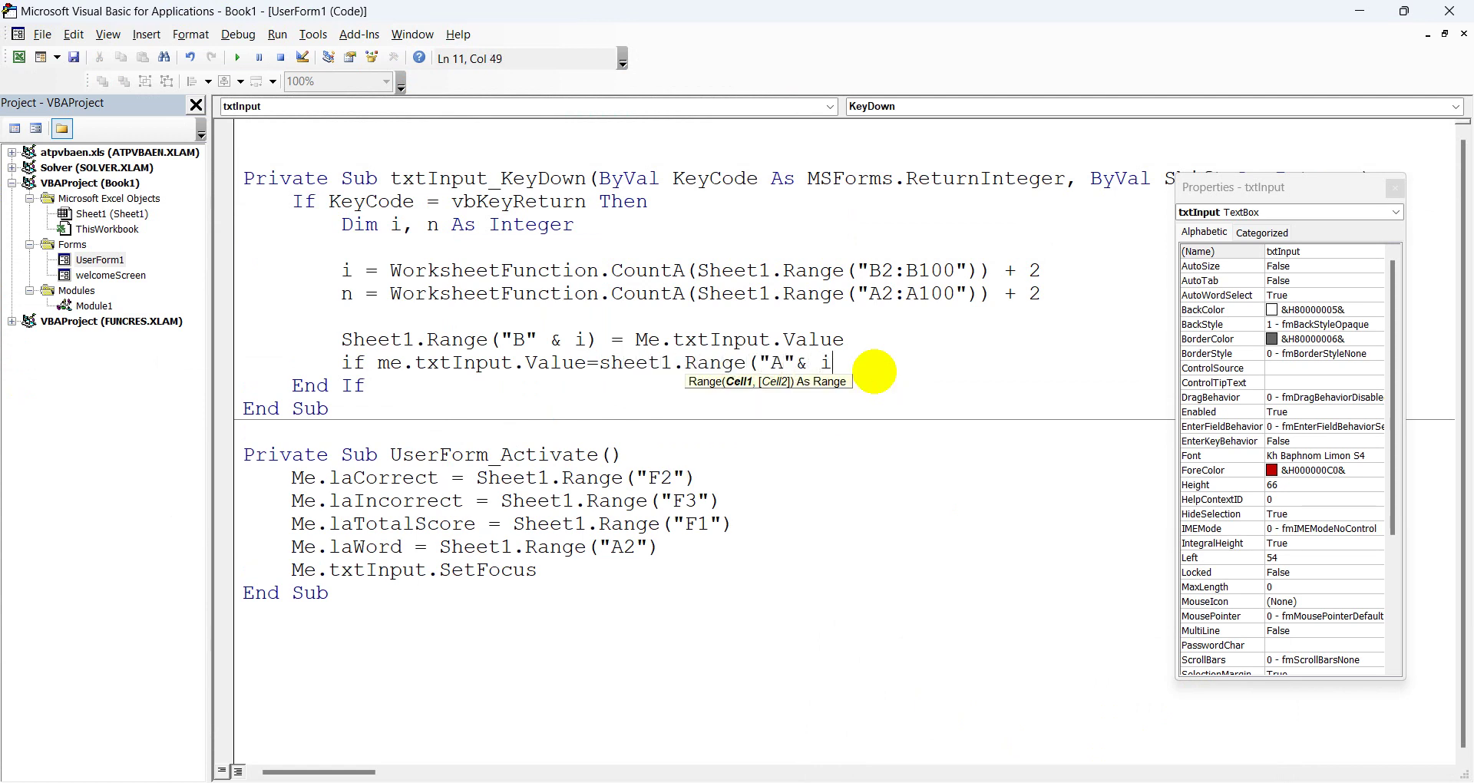
text() t)
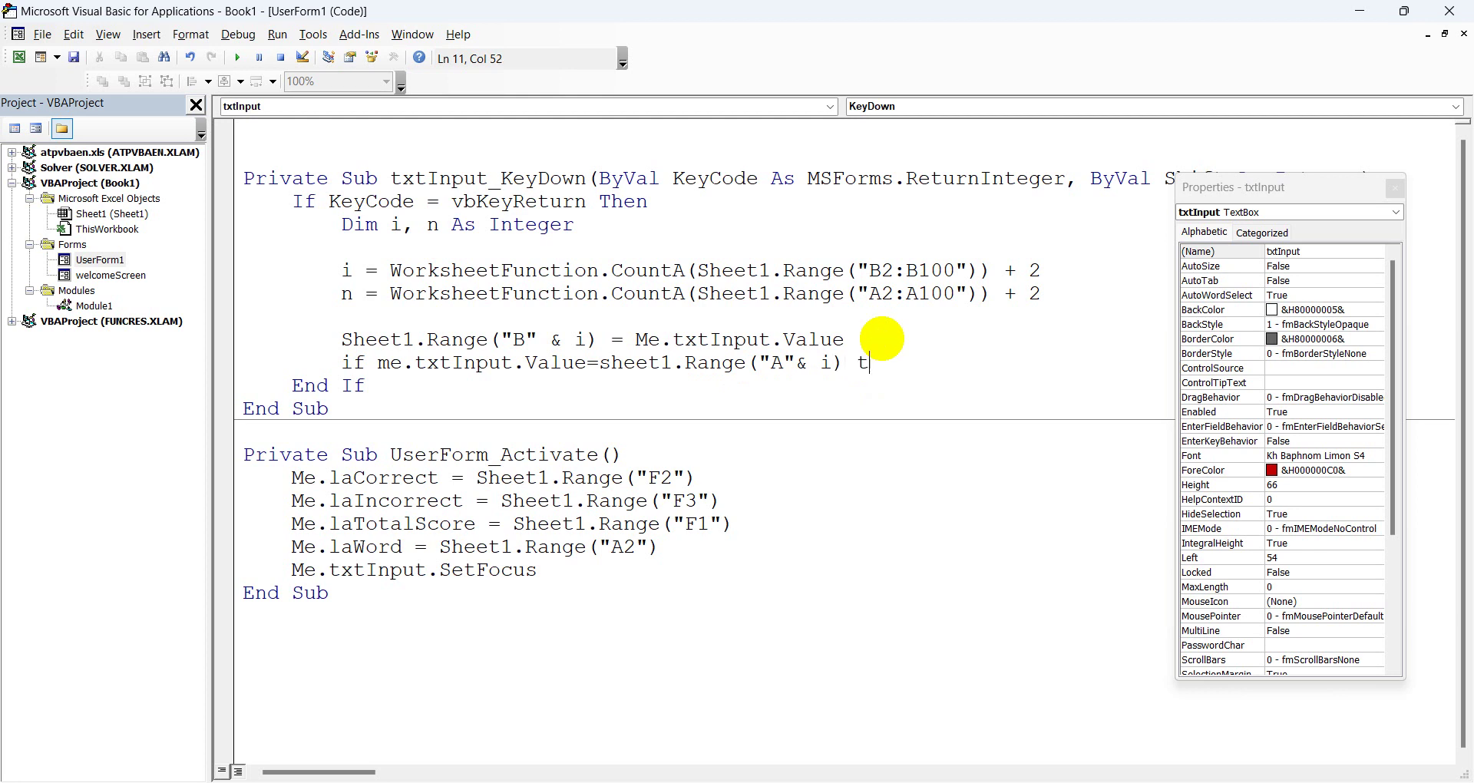
key(Return)
key(Return)
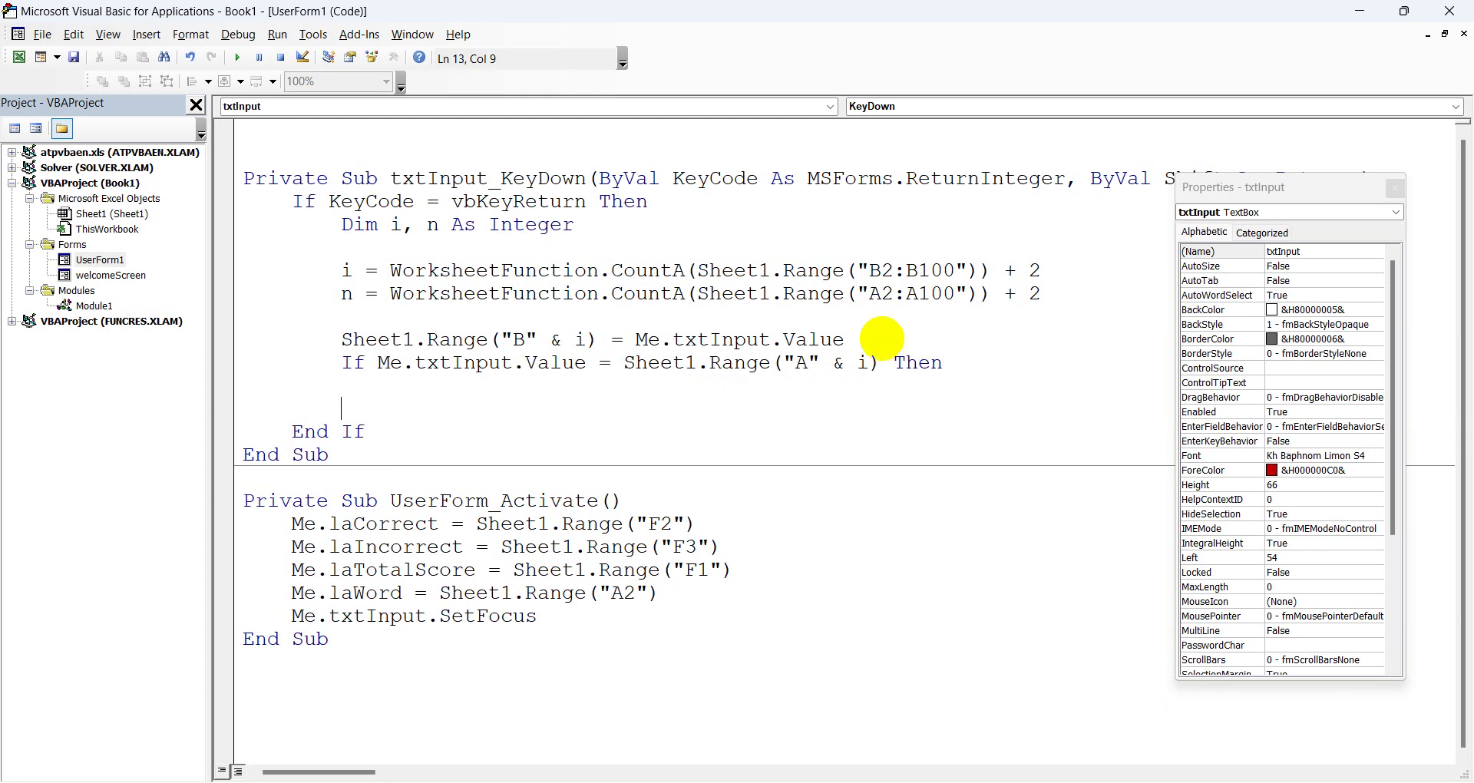
text(end)
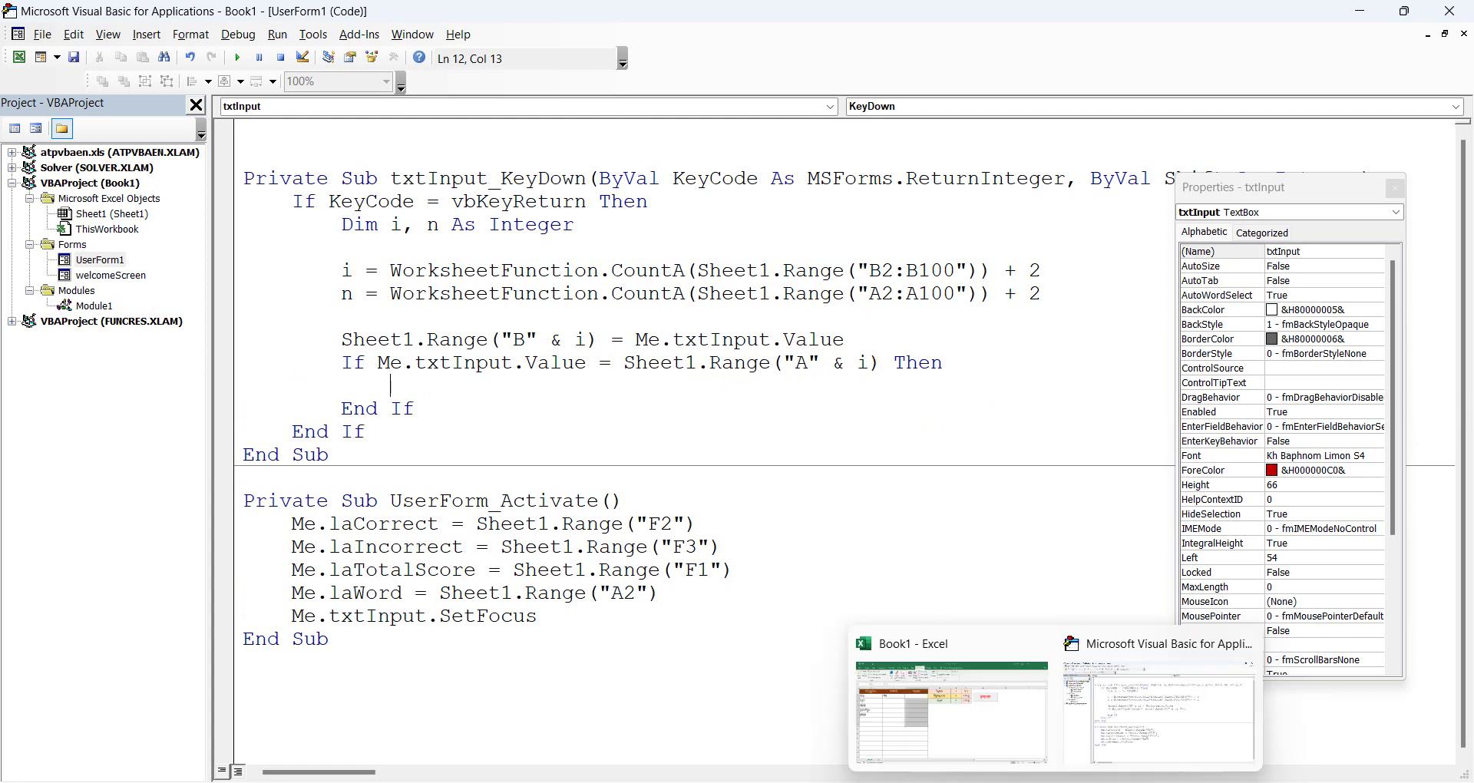
mouse_move(1006, 728)
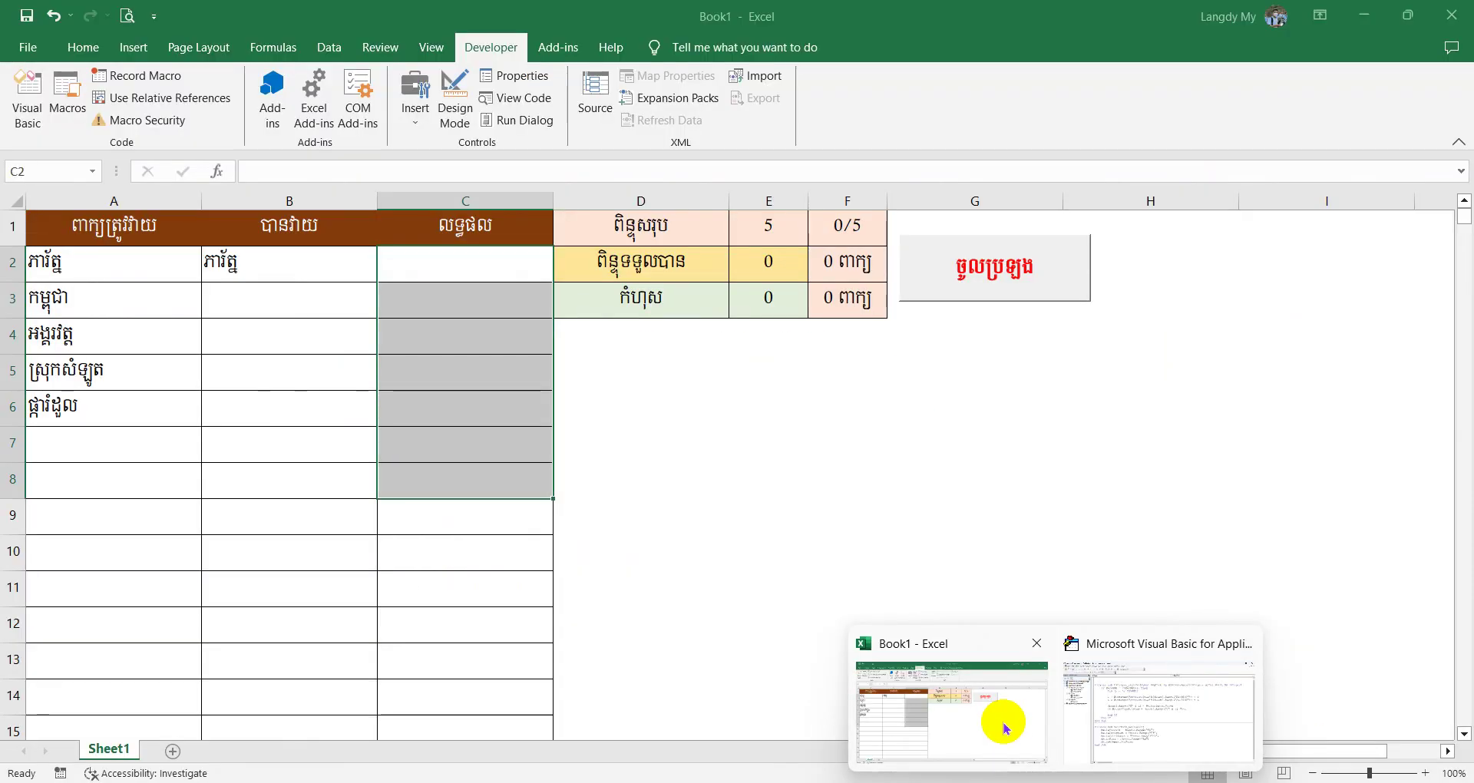
text(sh)
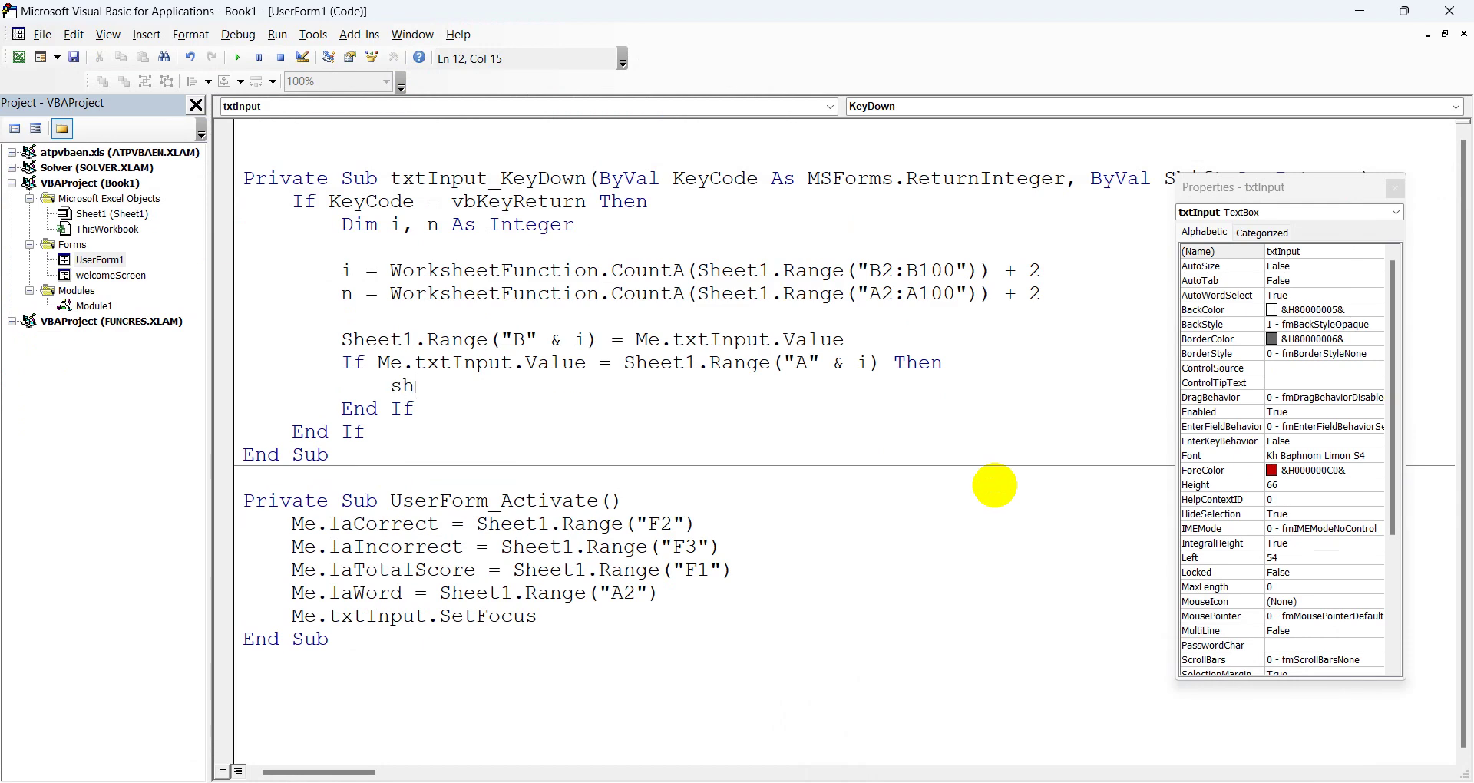
text(.range("C"& i)
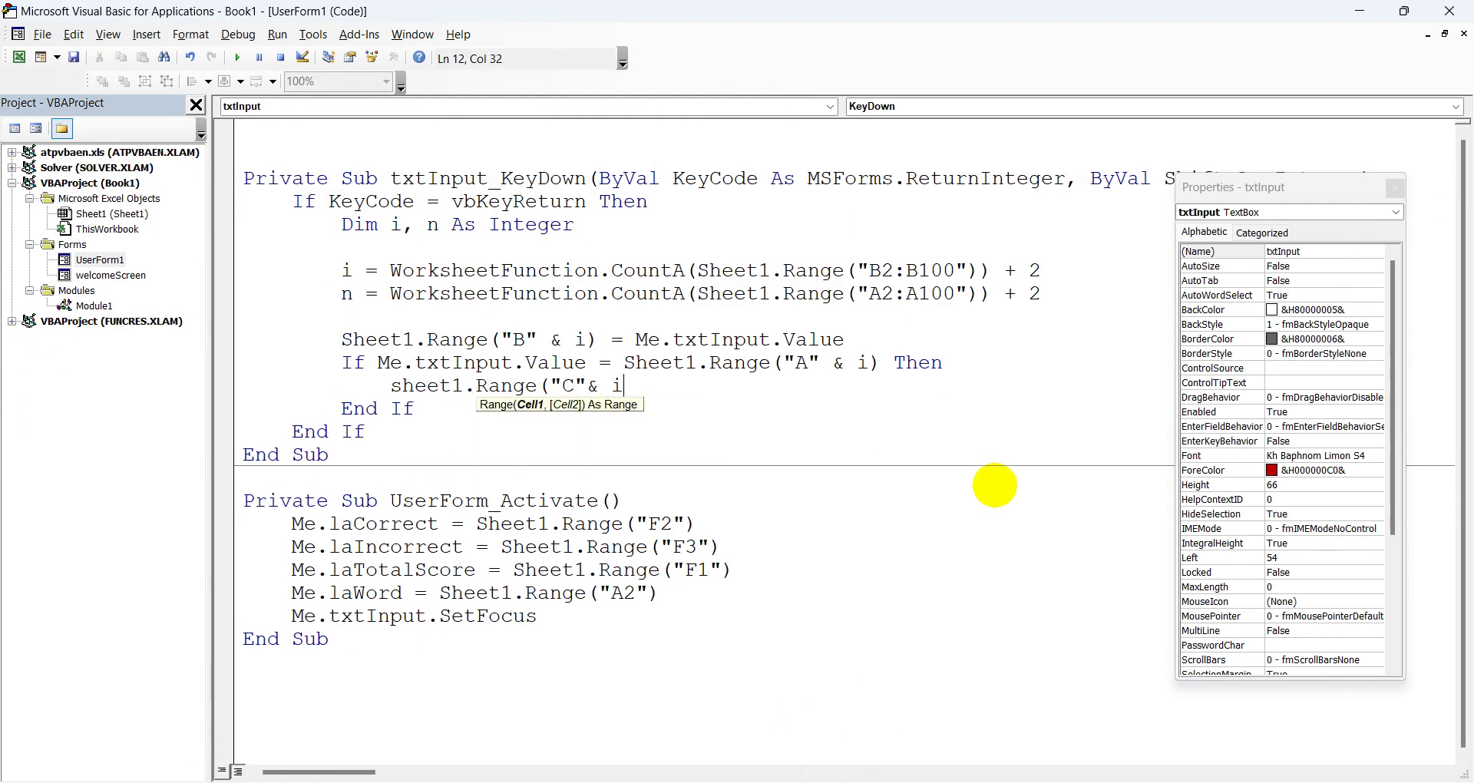
text()=1)
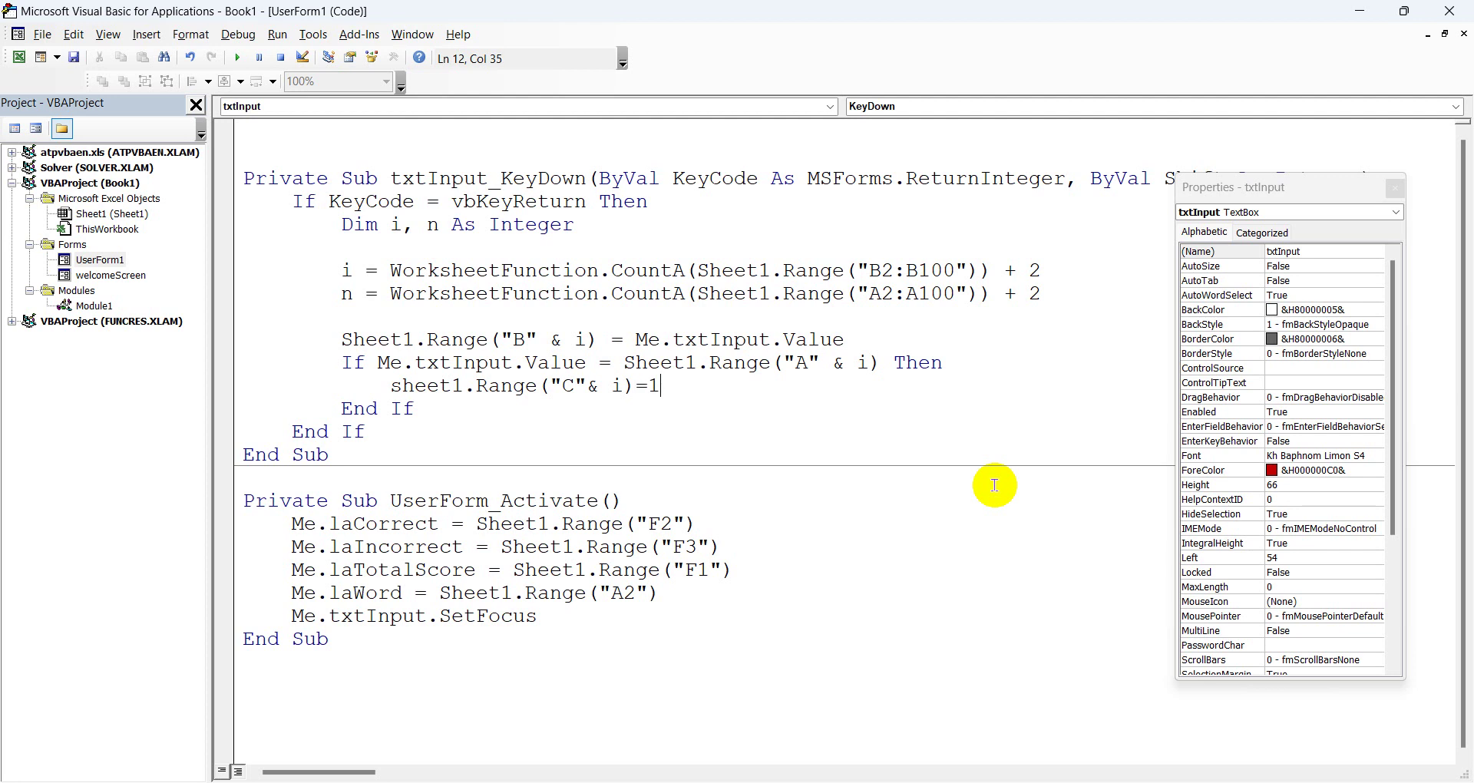
key(Return)
Add the Else branch setting Sheet1.Range("C" & i) to 0.
key(BackSpace)
text(else)
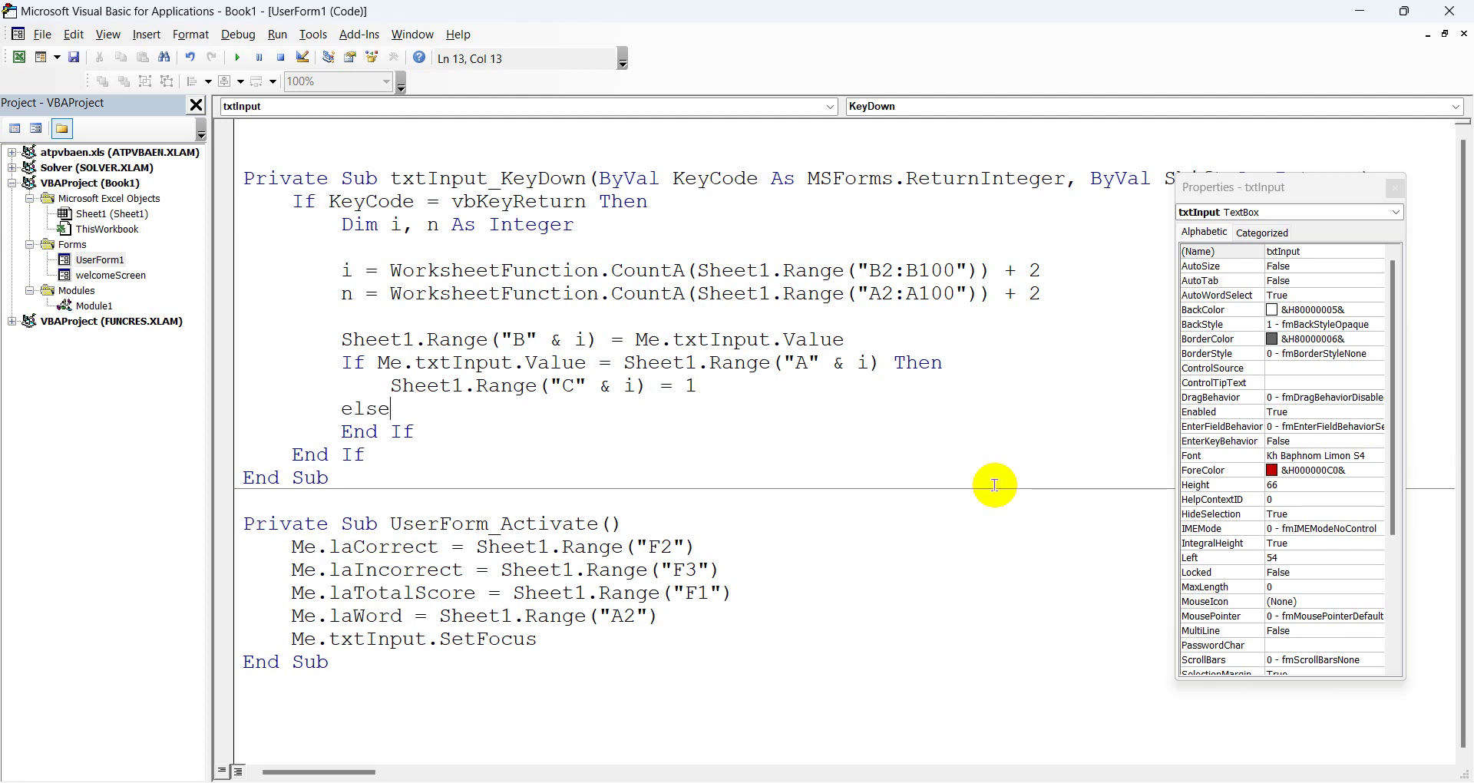
key(Return)
text(she)
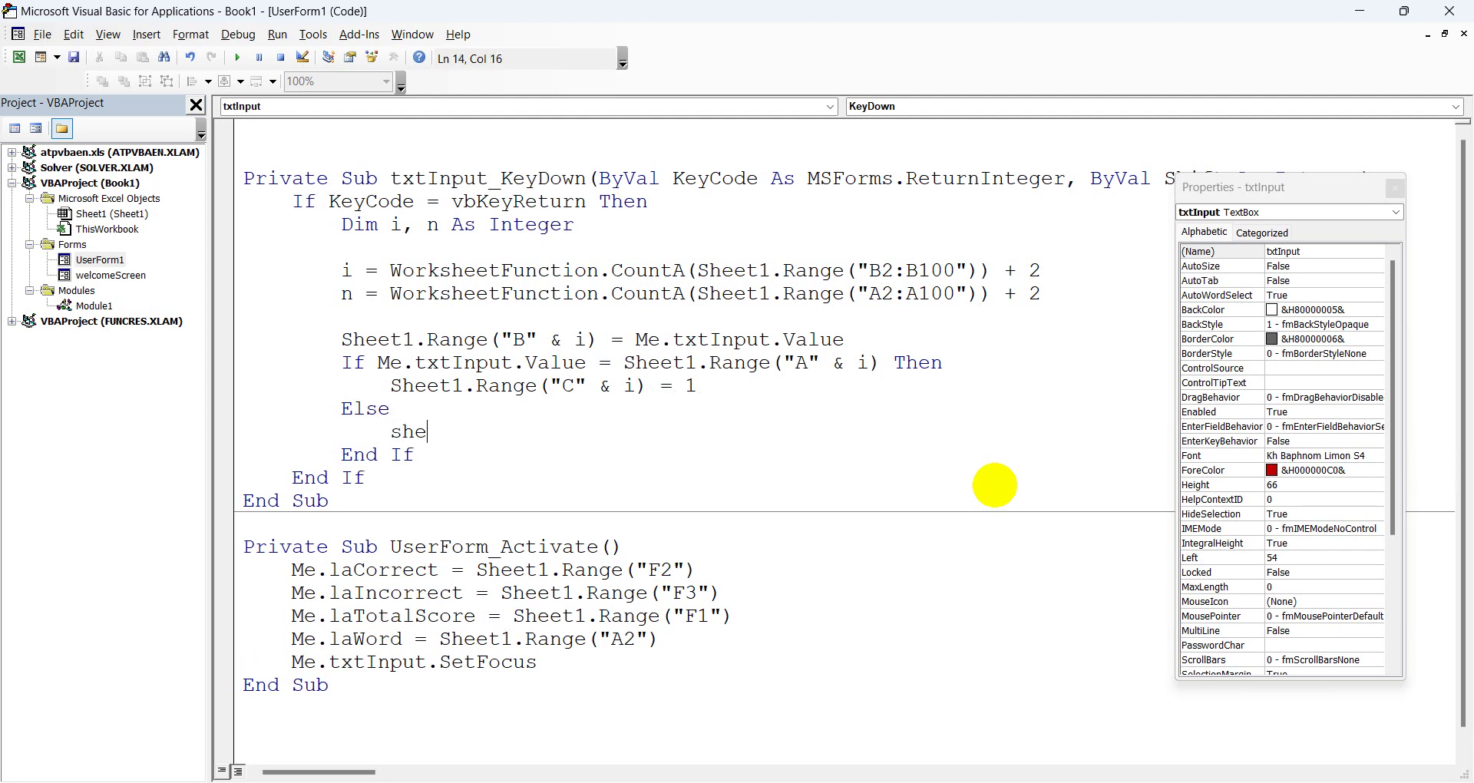
text(et1.rang()
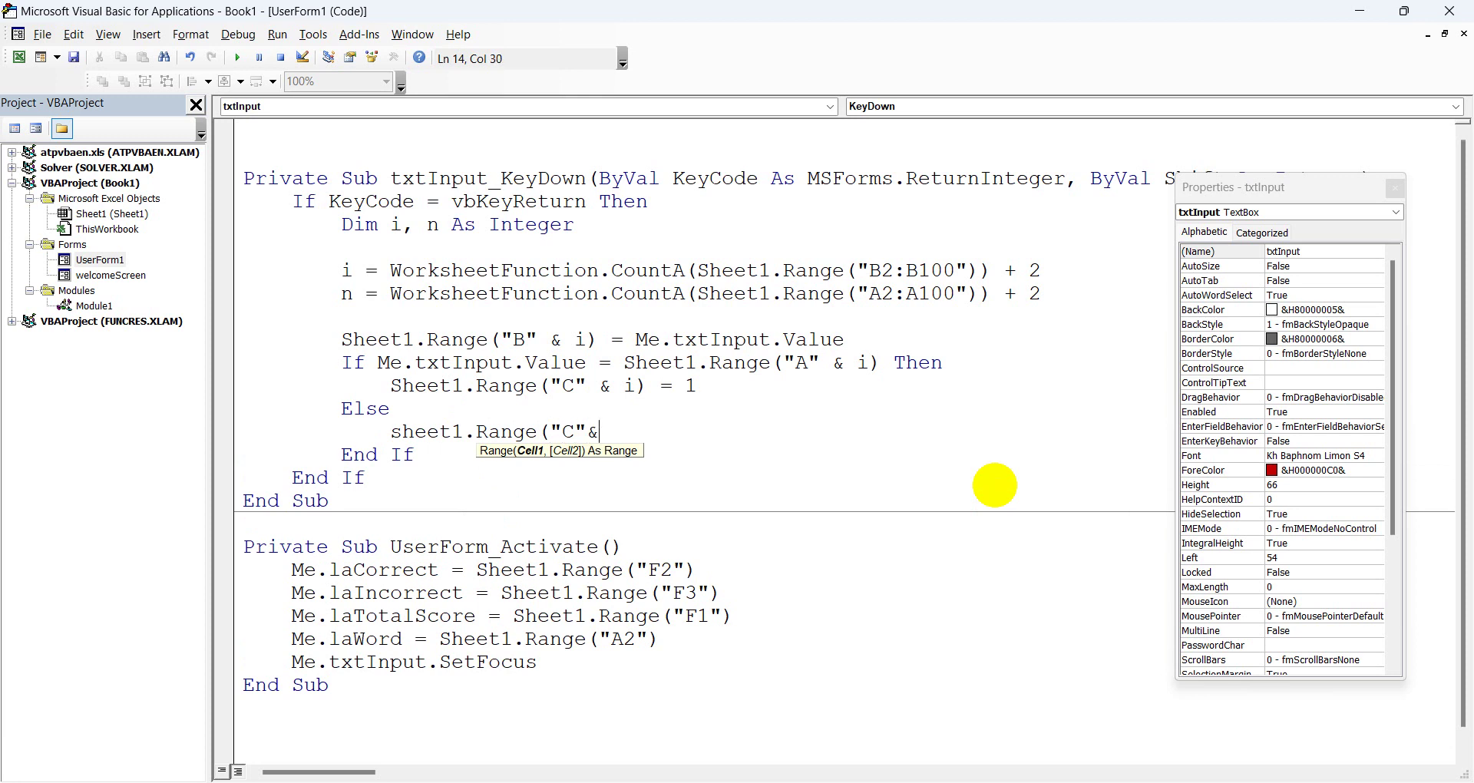
text()=0)
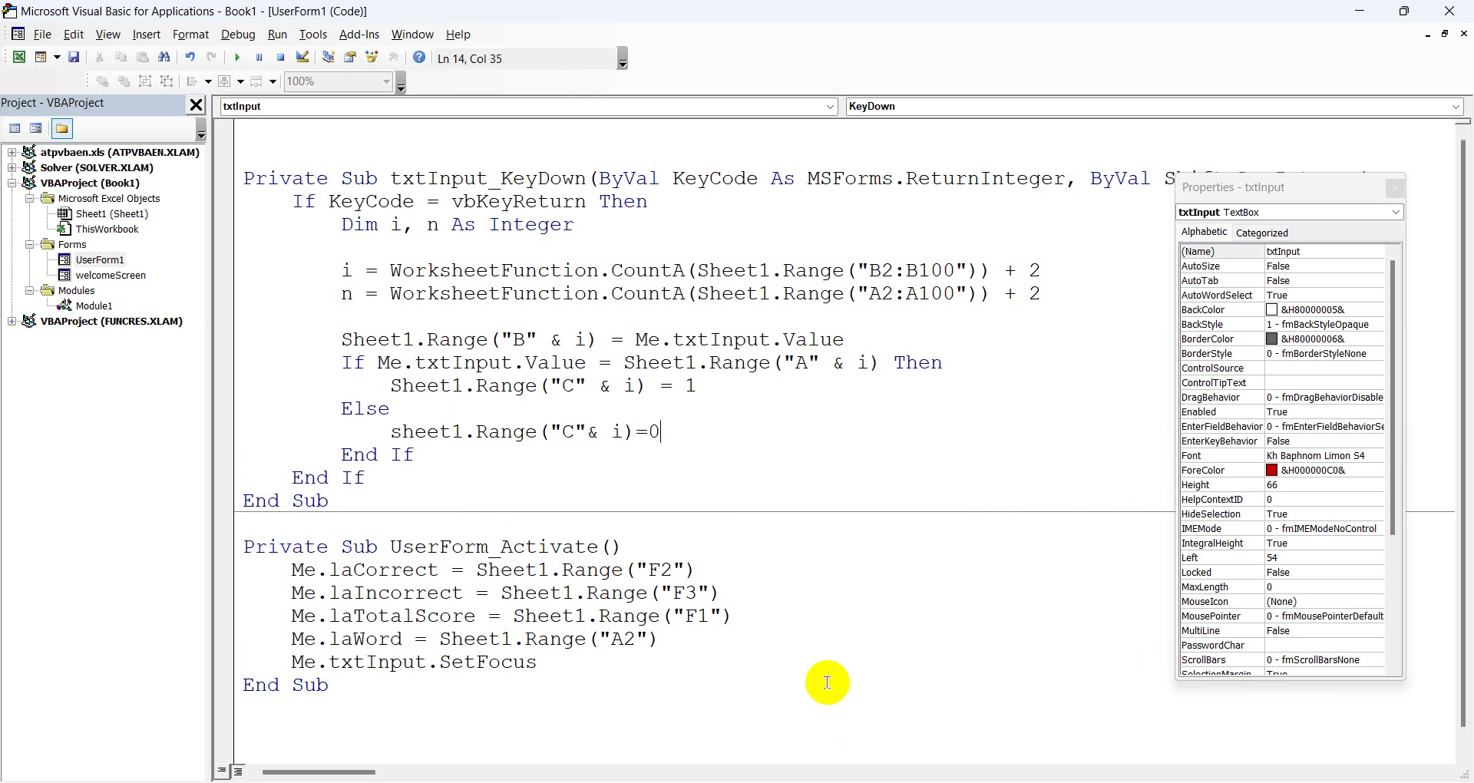
click(736, 591)
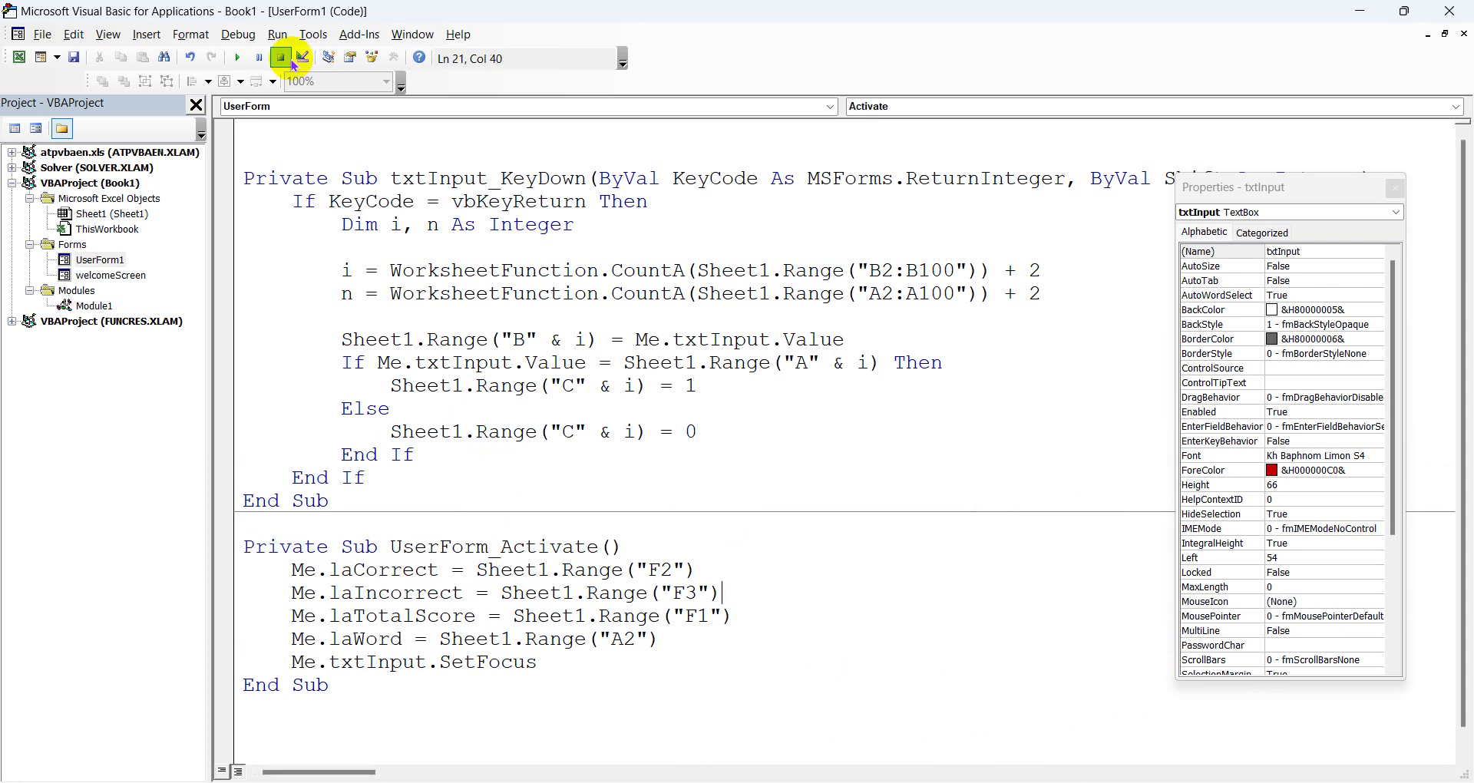
Run and close the quiz form, then clear the test answers in B2:C6.
click(237, 58)
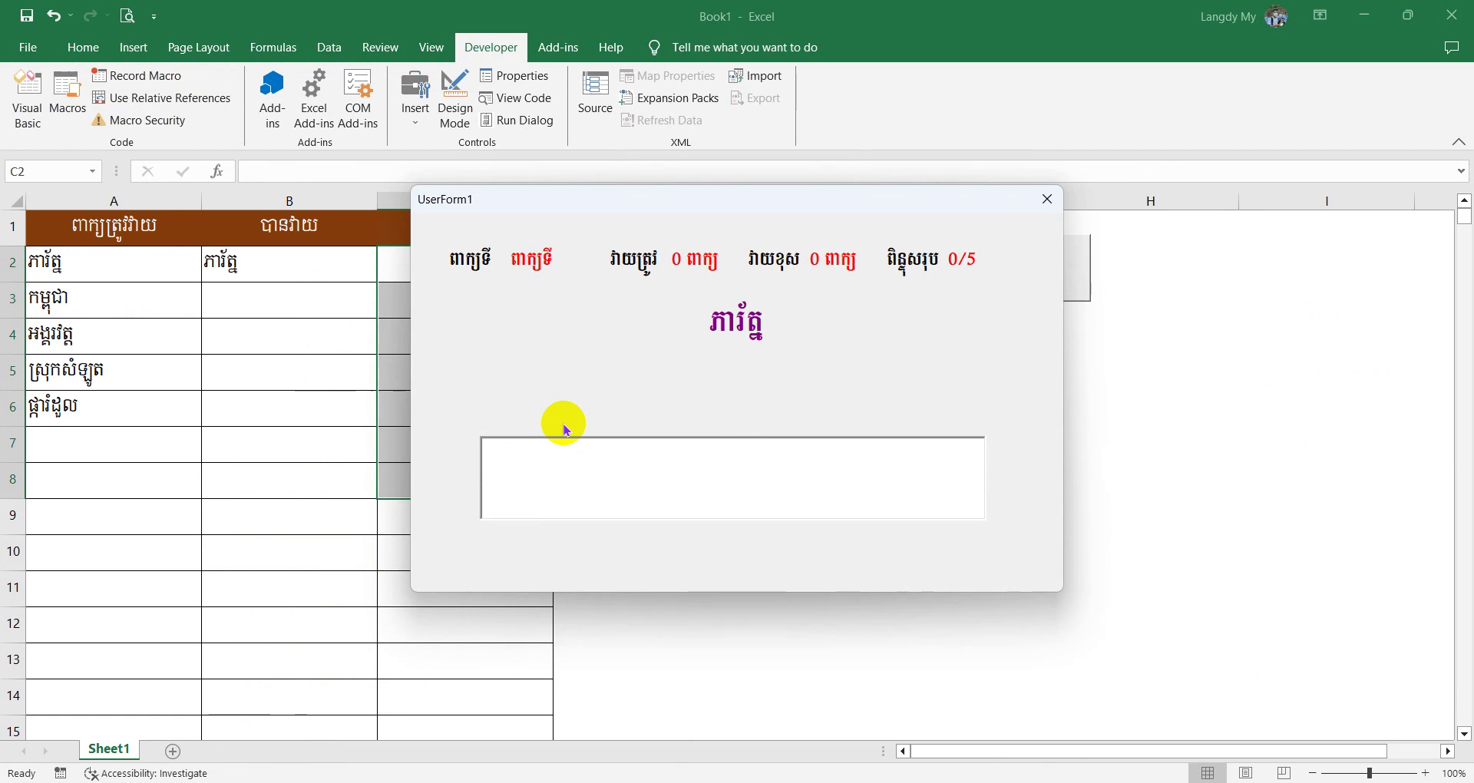
click(1040, 201)
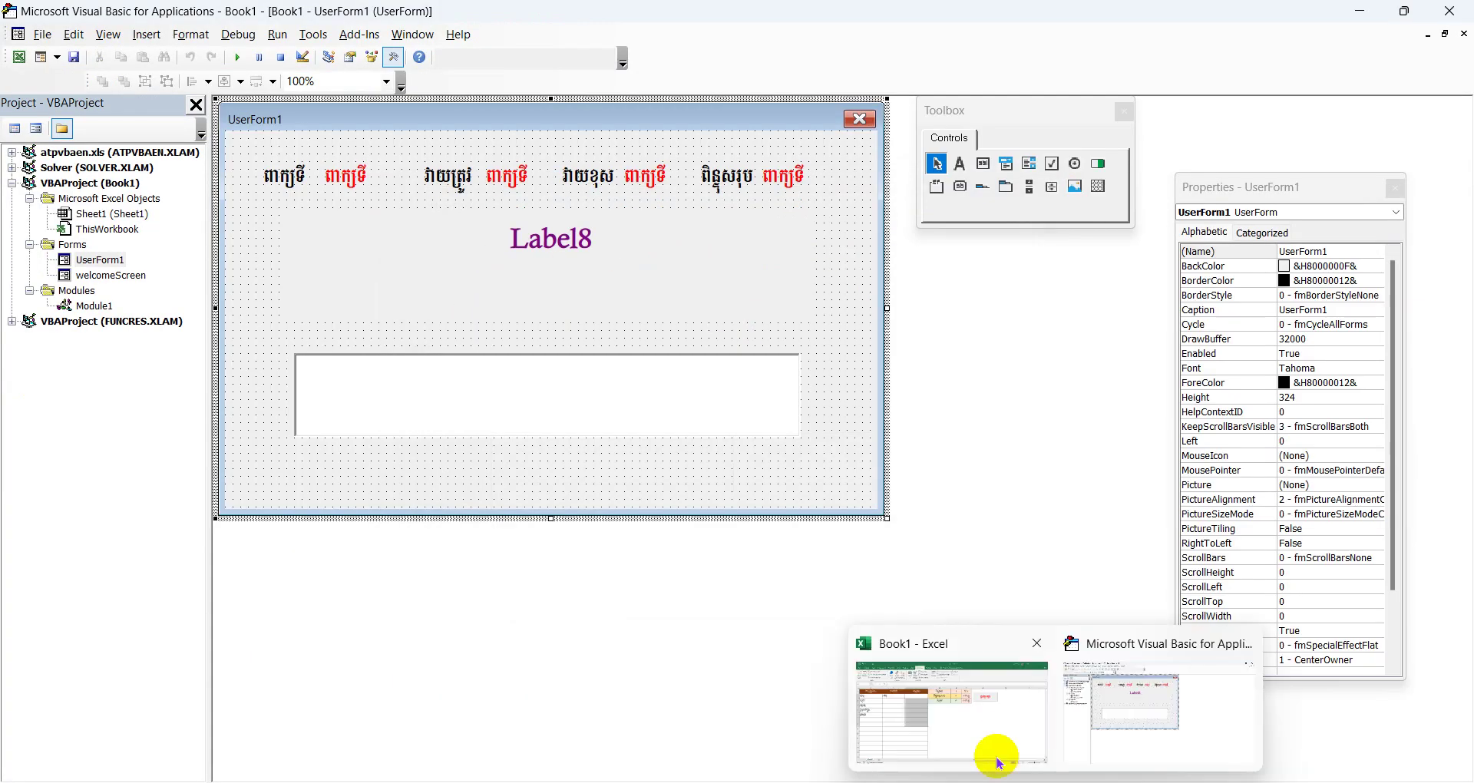
click(999, 764)
drag(307, 274, 402, 401)
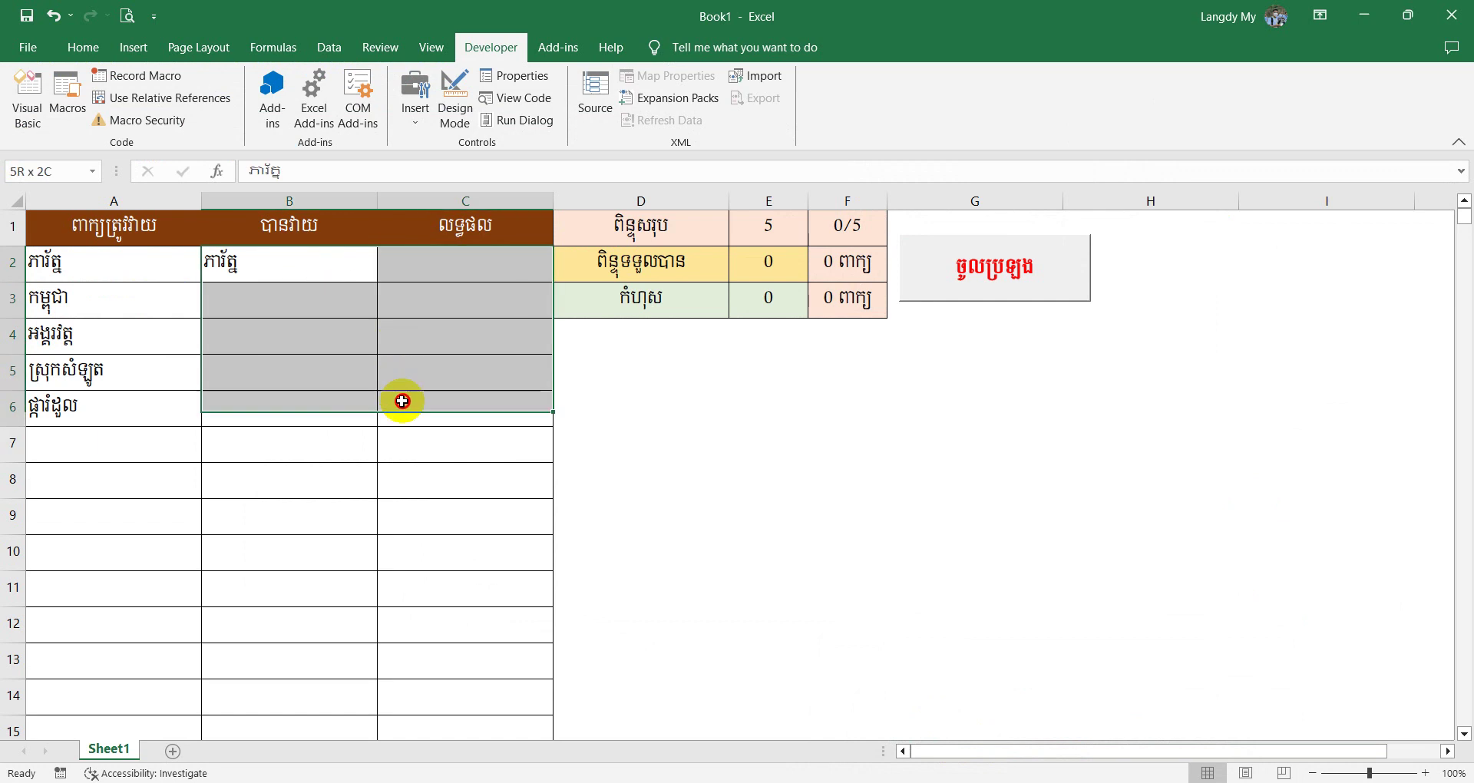
key(Delete)
click(767, 480)
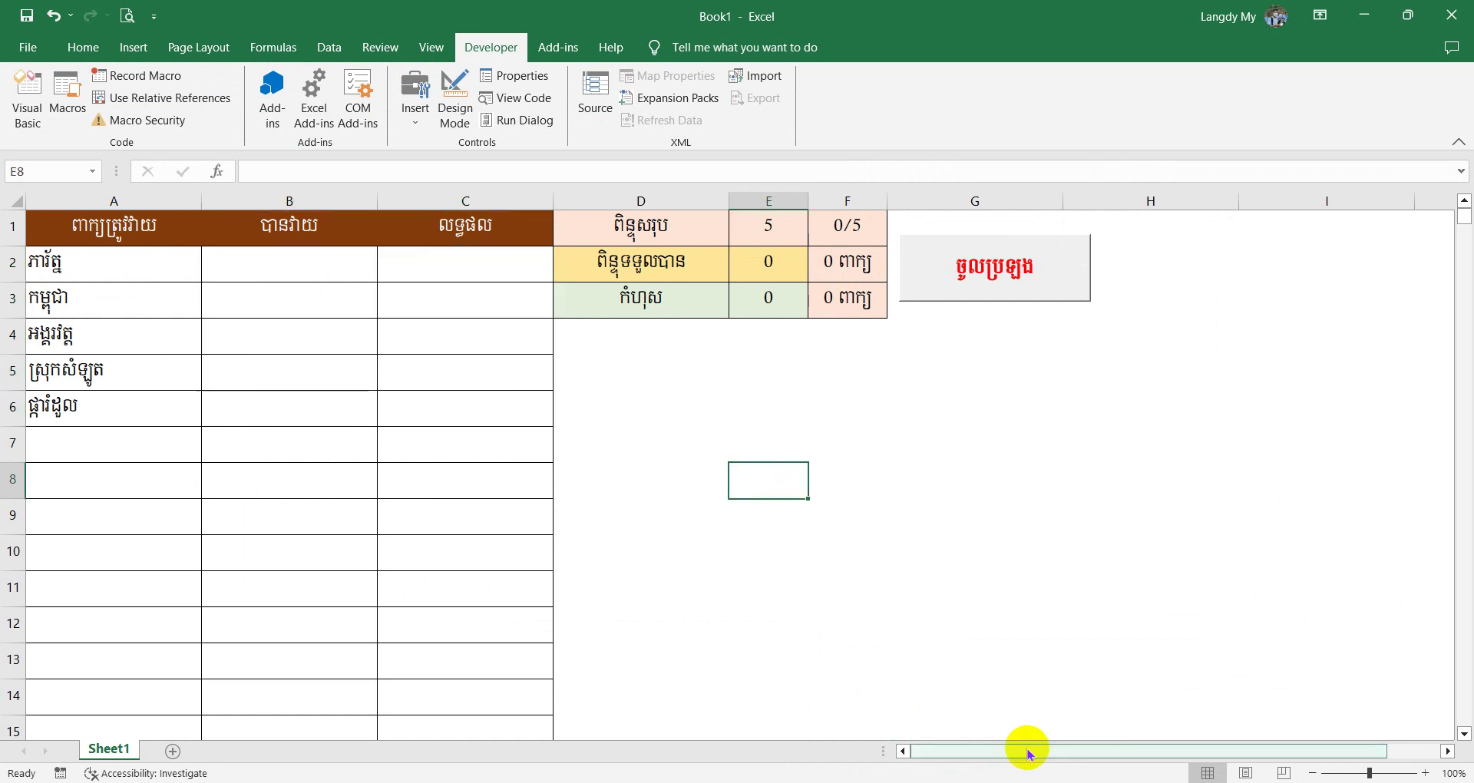
mouse_move(1053, 756)
click(1088, 696)
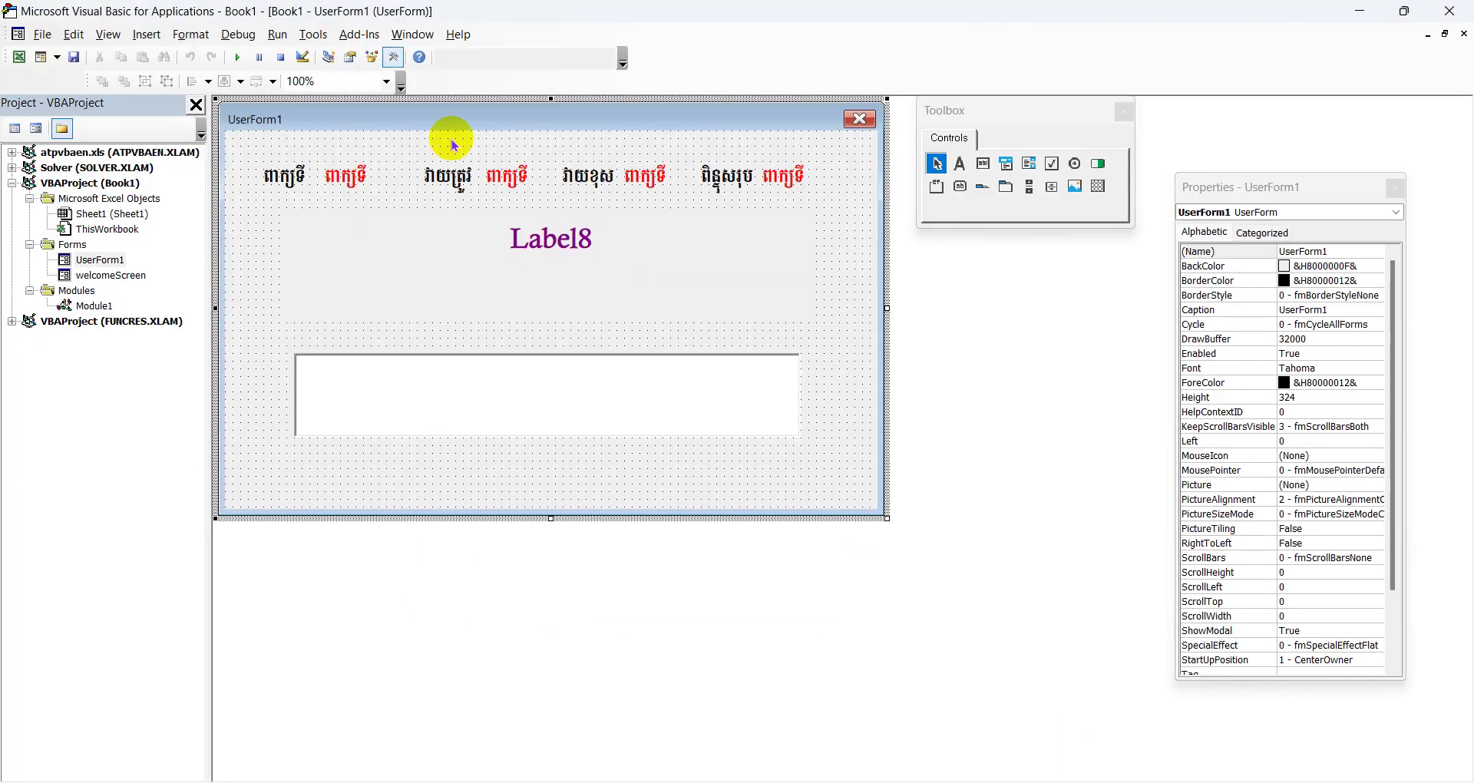
Test the form with a Khmer answer, check column C's score, then reopen the KeyDown code.
click(237, 57)
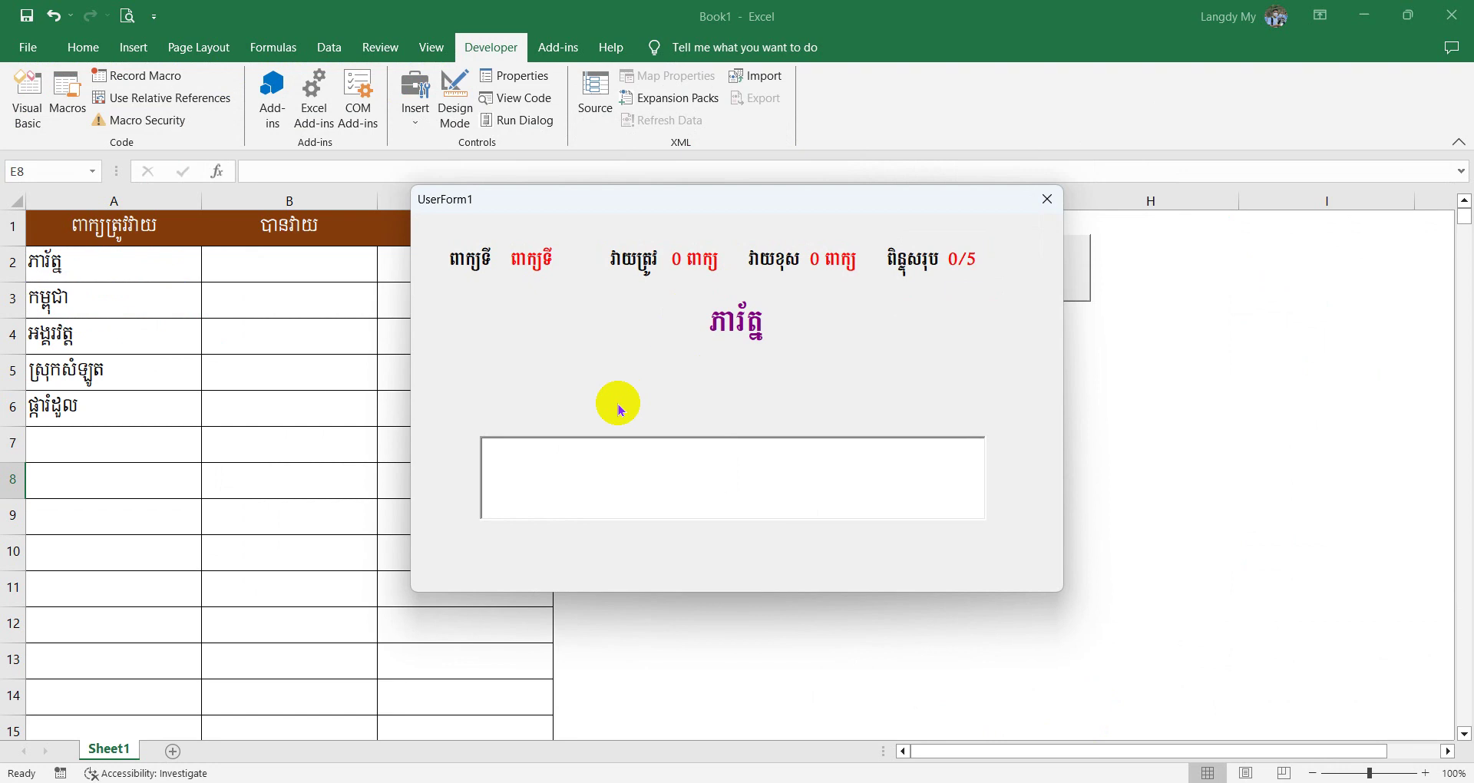
text(ភារ័)
text(ត្ន)
key(Return)
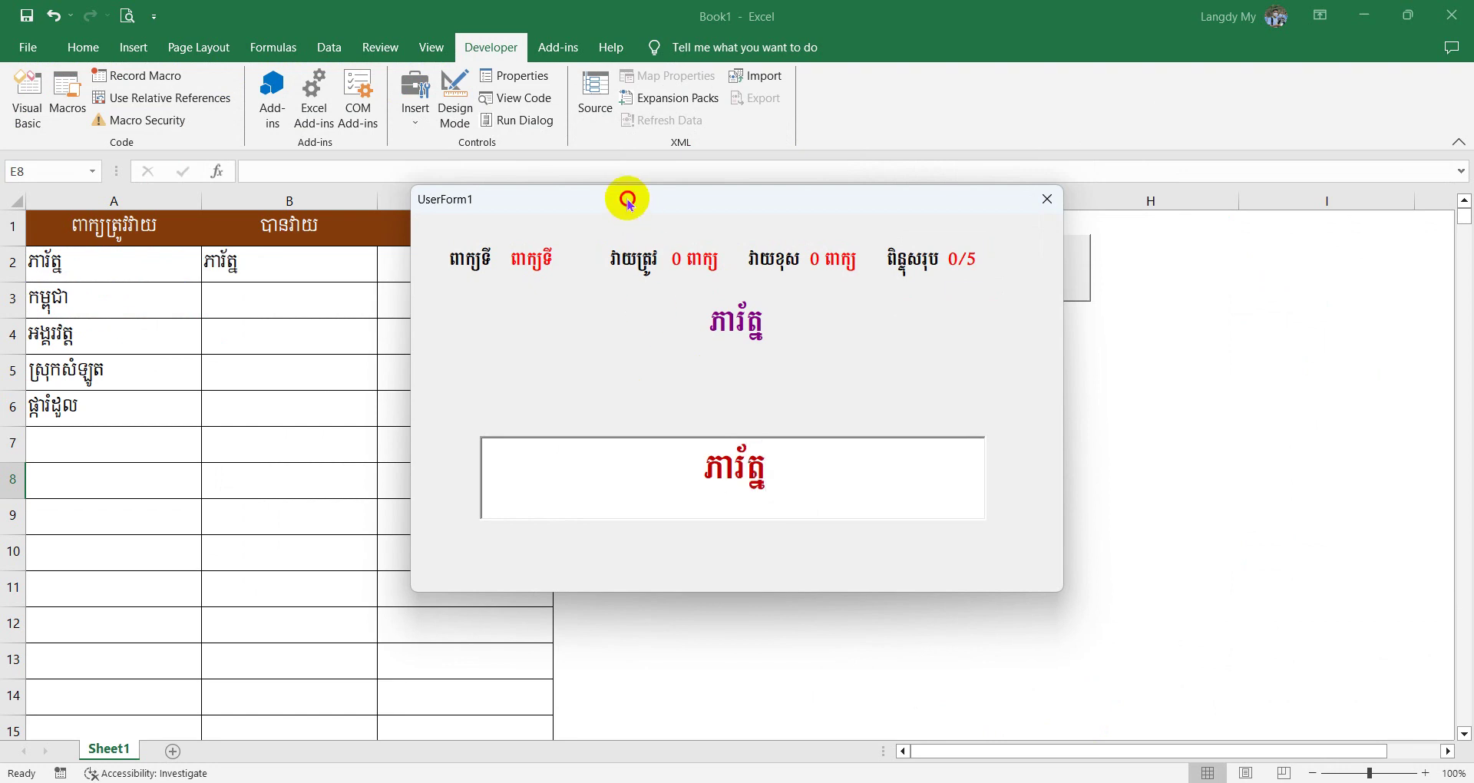
drag(627, 200, 841, 212)
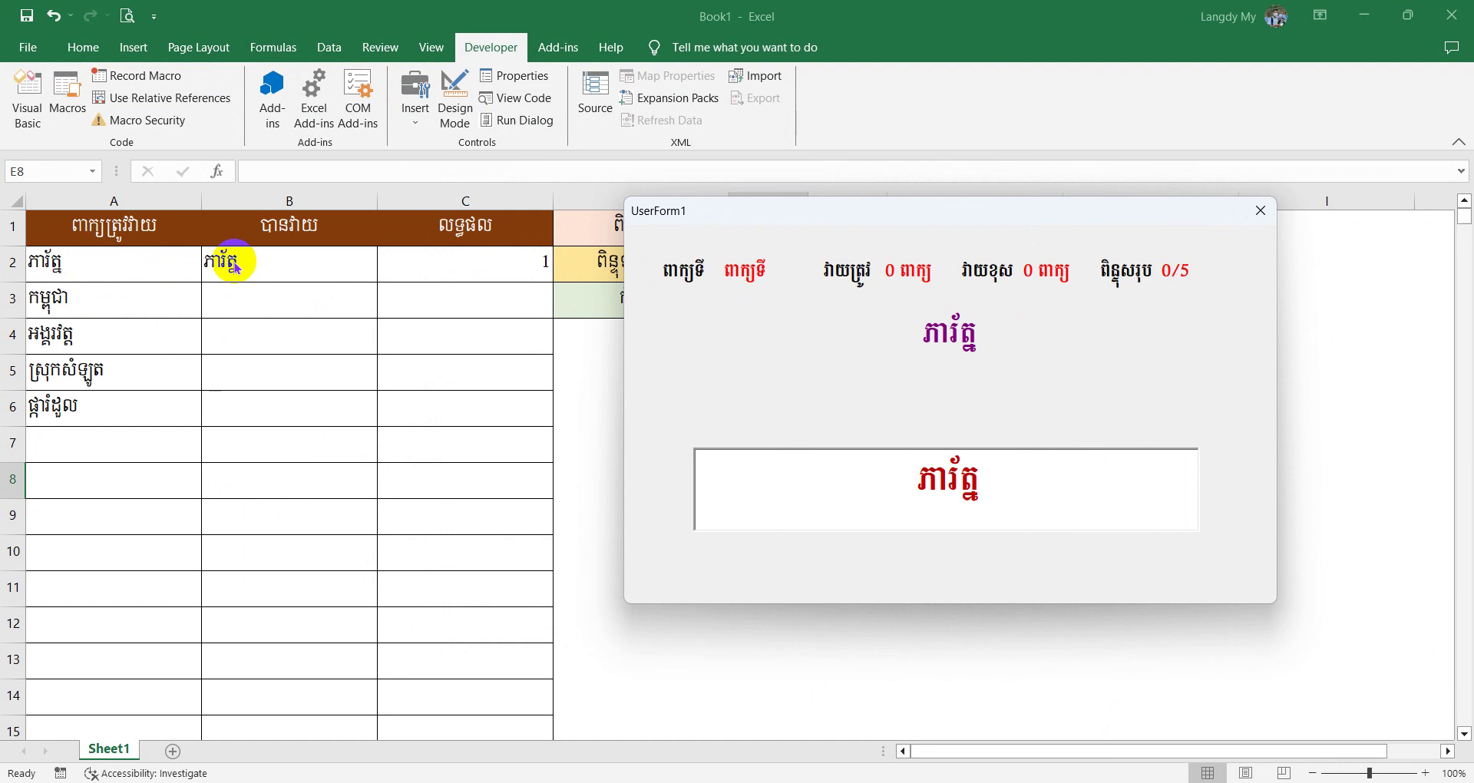
click(1257, 208)
double_click(751, 385)
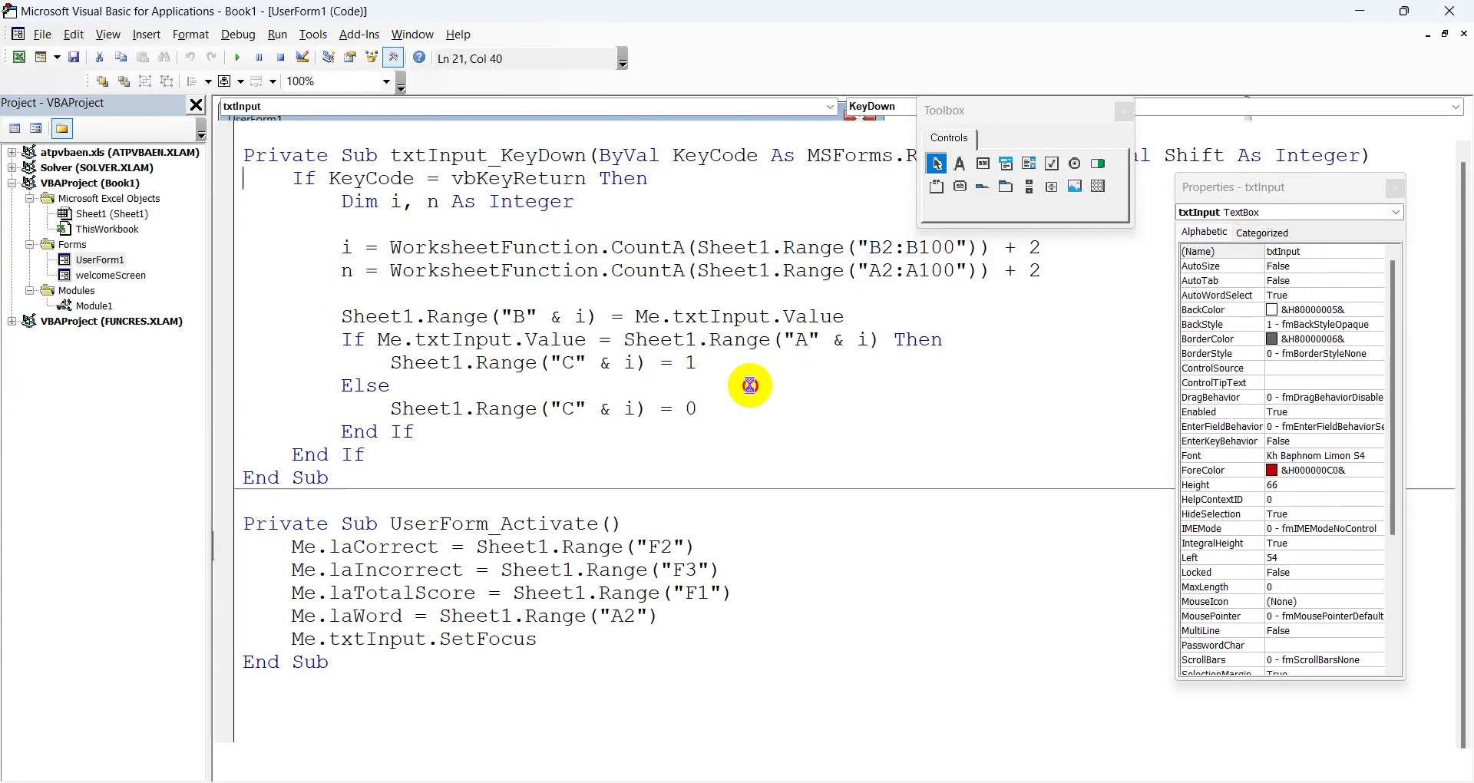
Copy the laCorrect, laIncorrect and laTotalScore lines from UserForm_Activate into KeyDown after End If.
click(629, 436)
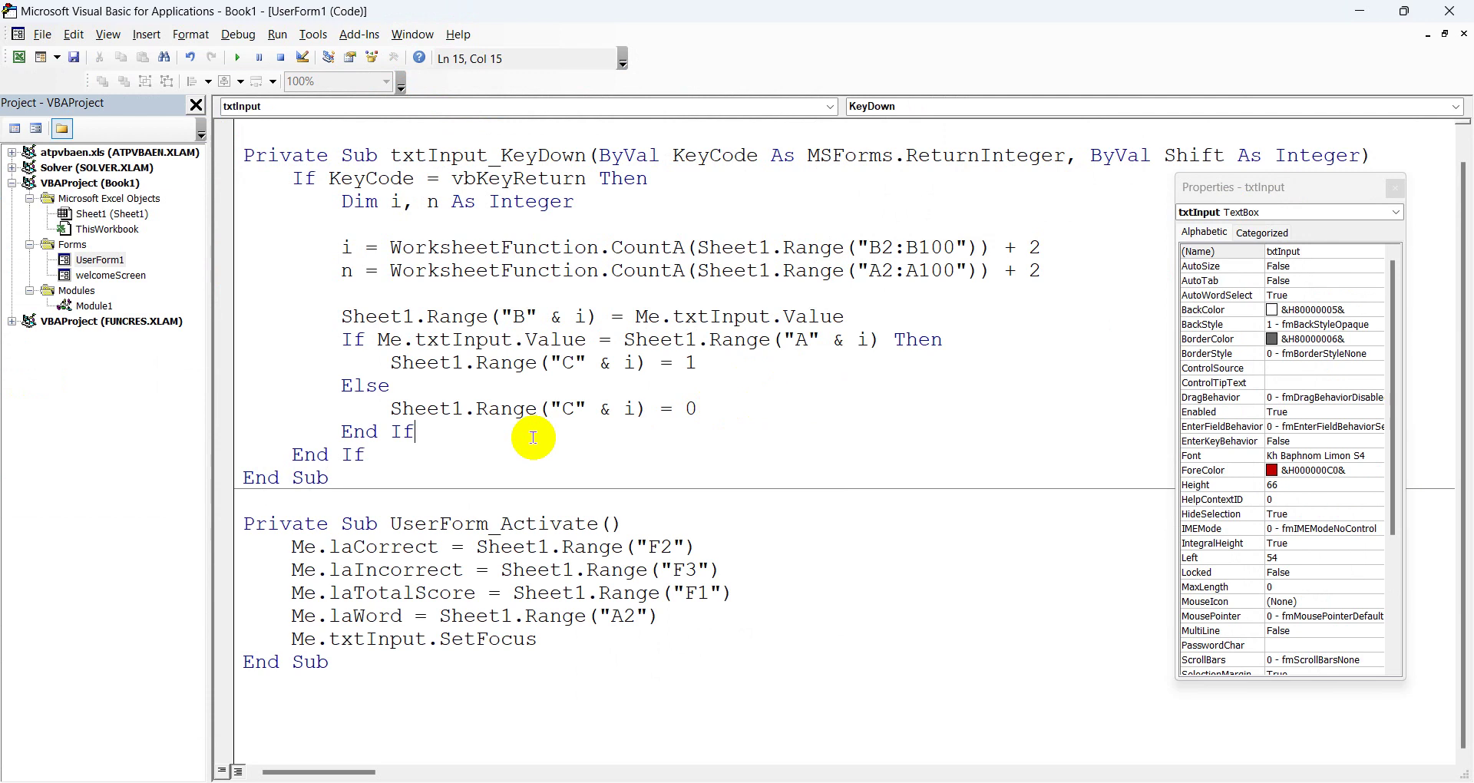
key(Return)
scroll(515, 222, up, 1)
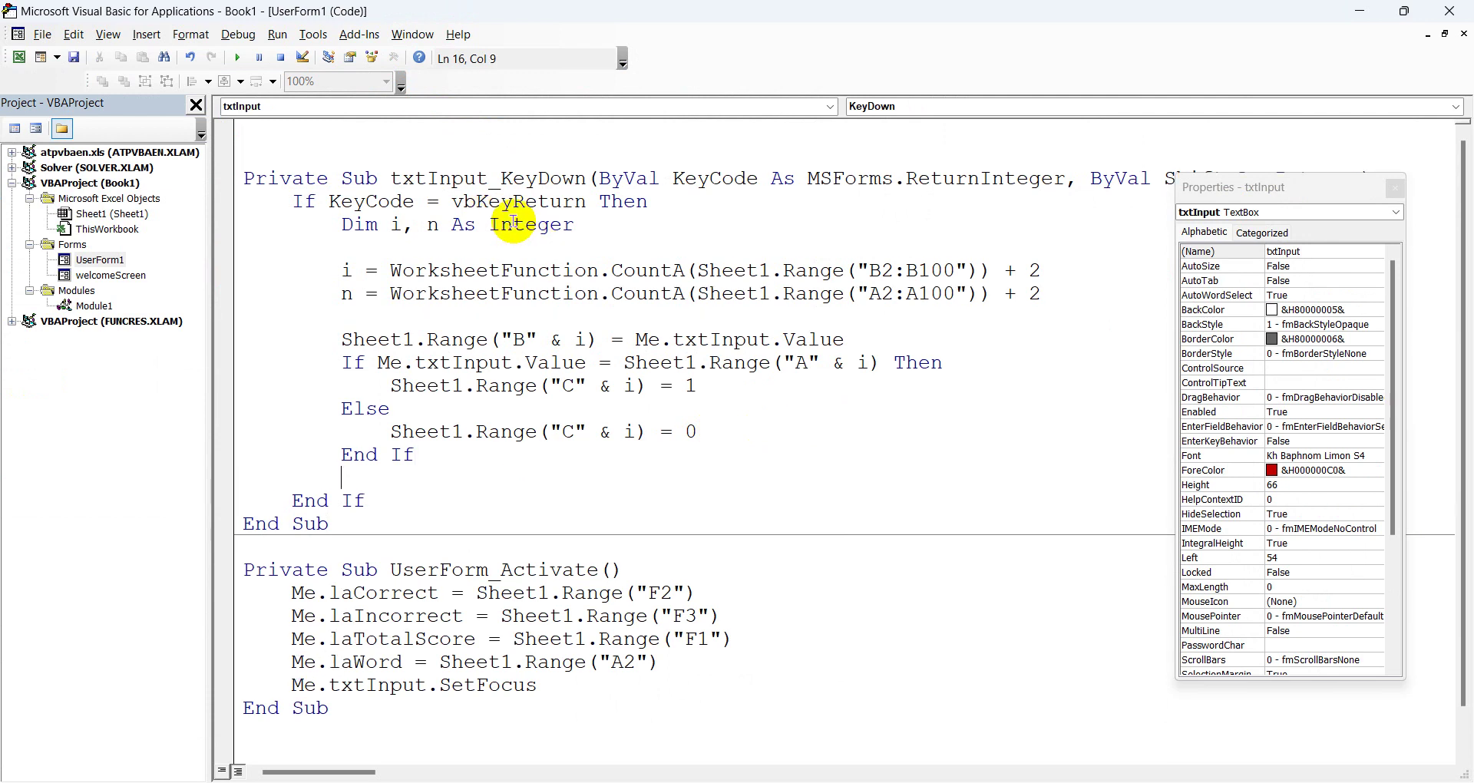
mouse_move(292, 593)
mouse_down()
mouse_move(622, 673)
mouse_move(569, 698)
mouse_up()
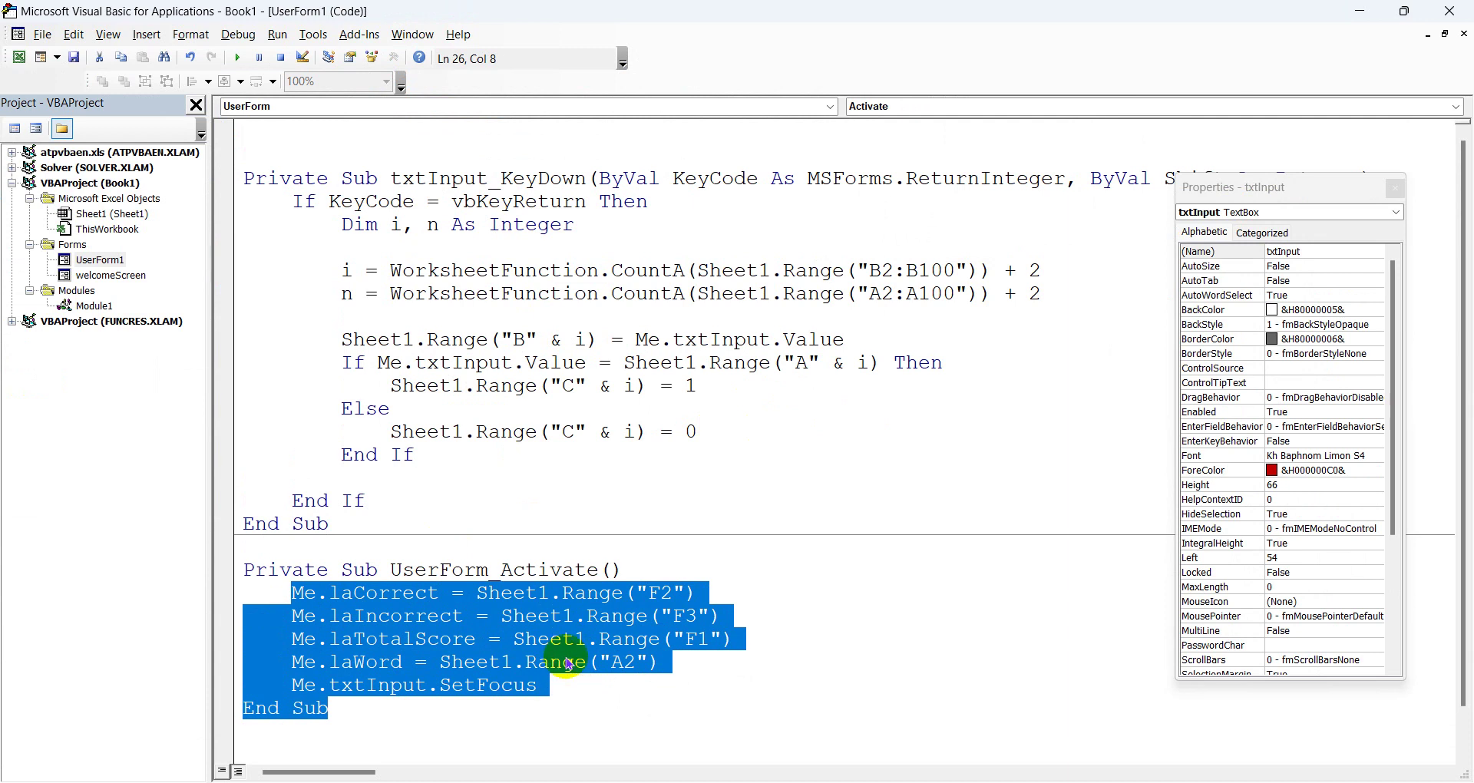
click(718, 740)
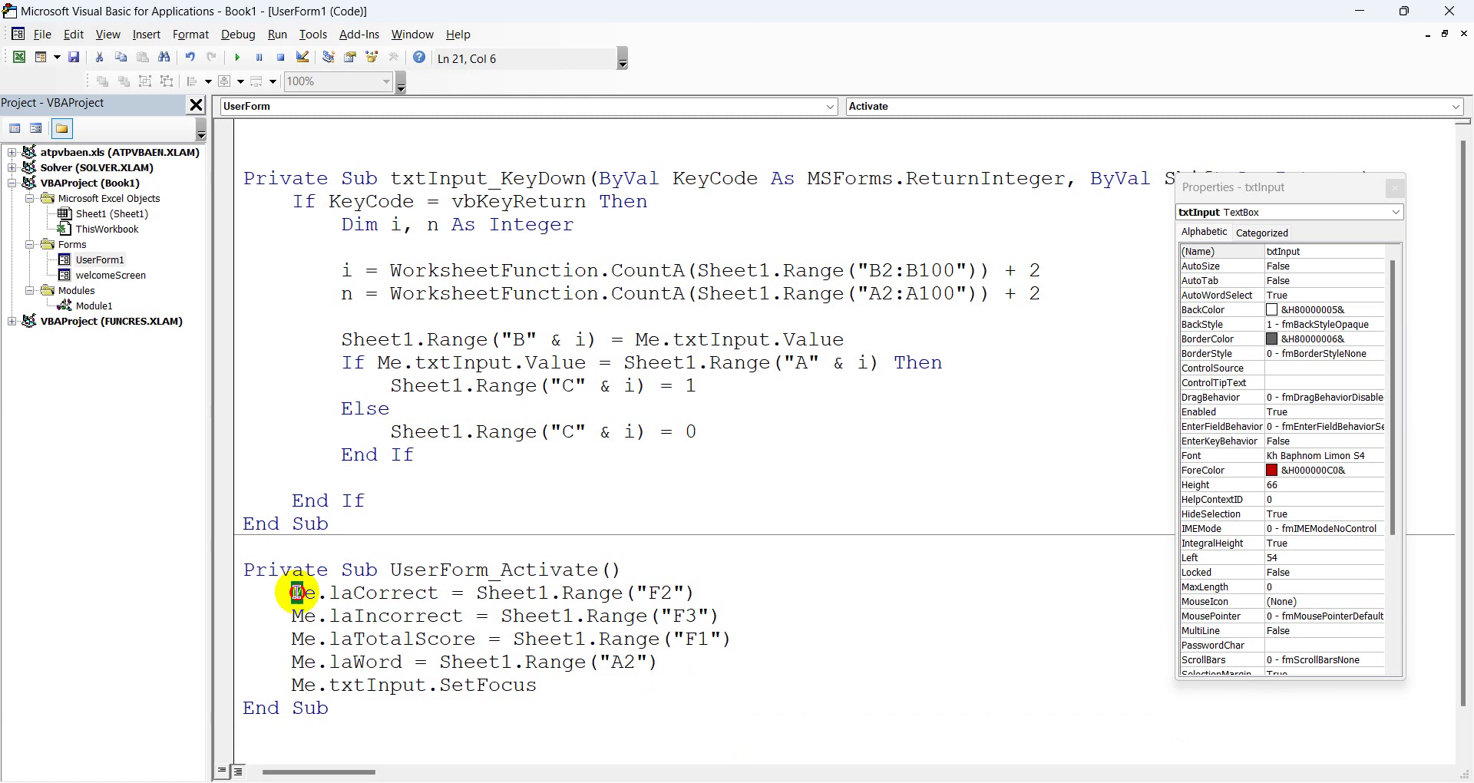
drag(290, 593, 742, 639)
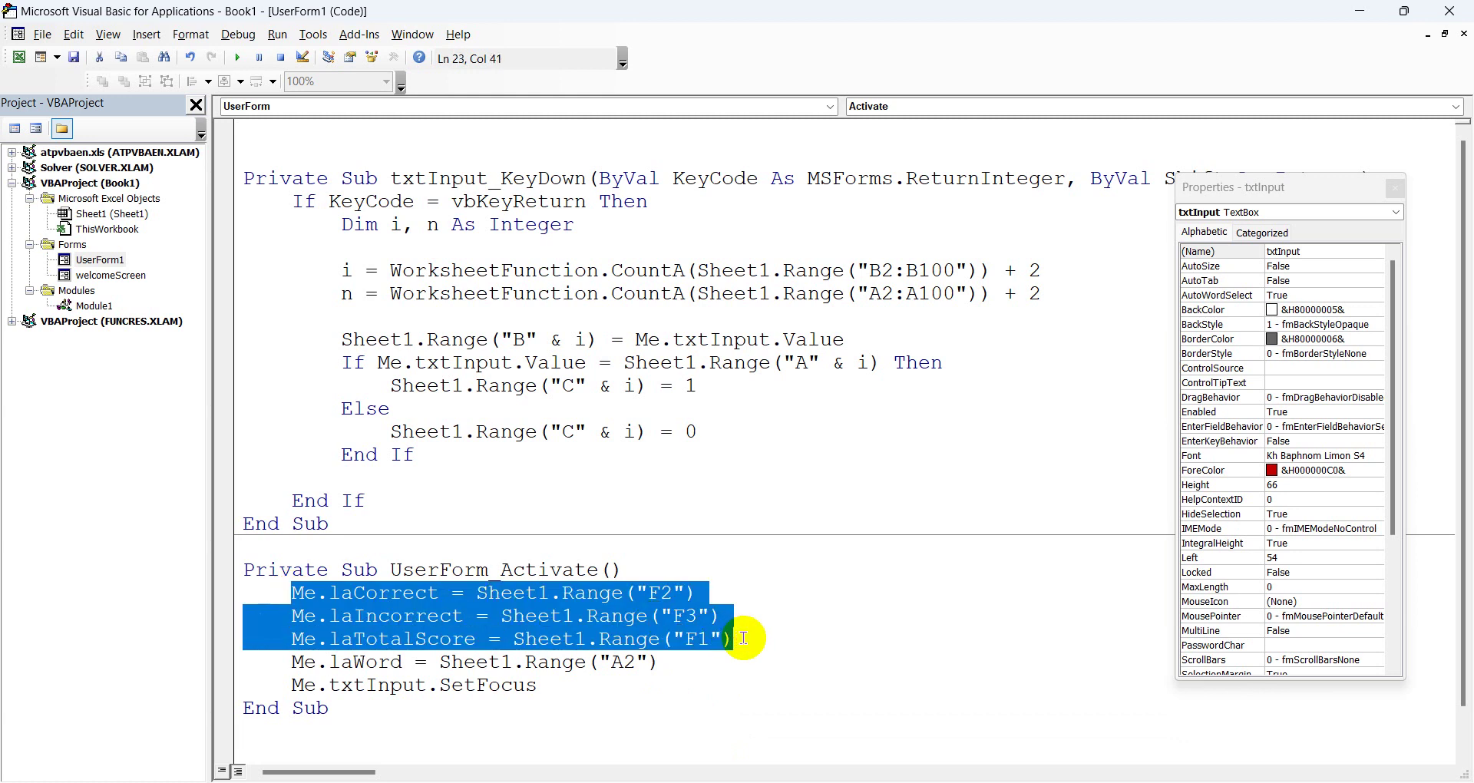
key(ctrl+c)
click(479, 472)
key(ctrl+v)
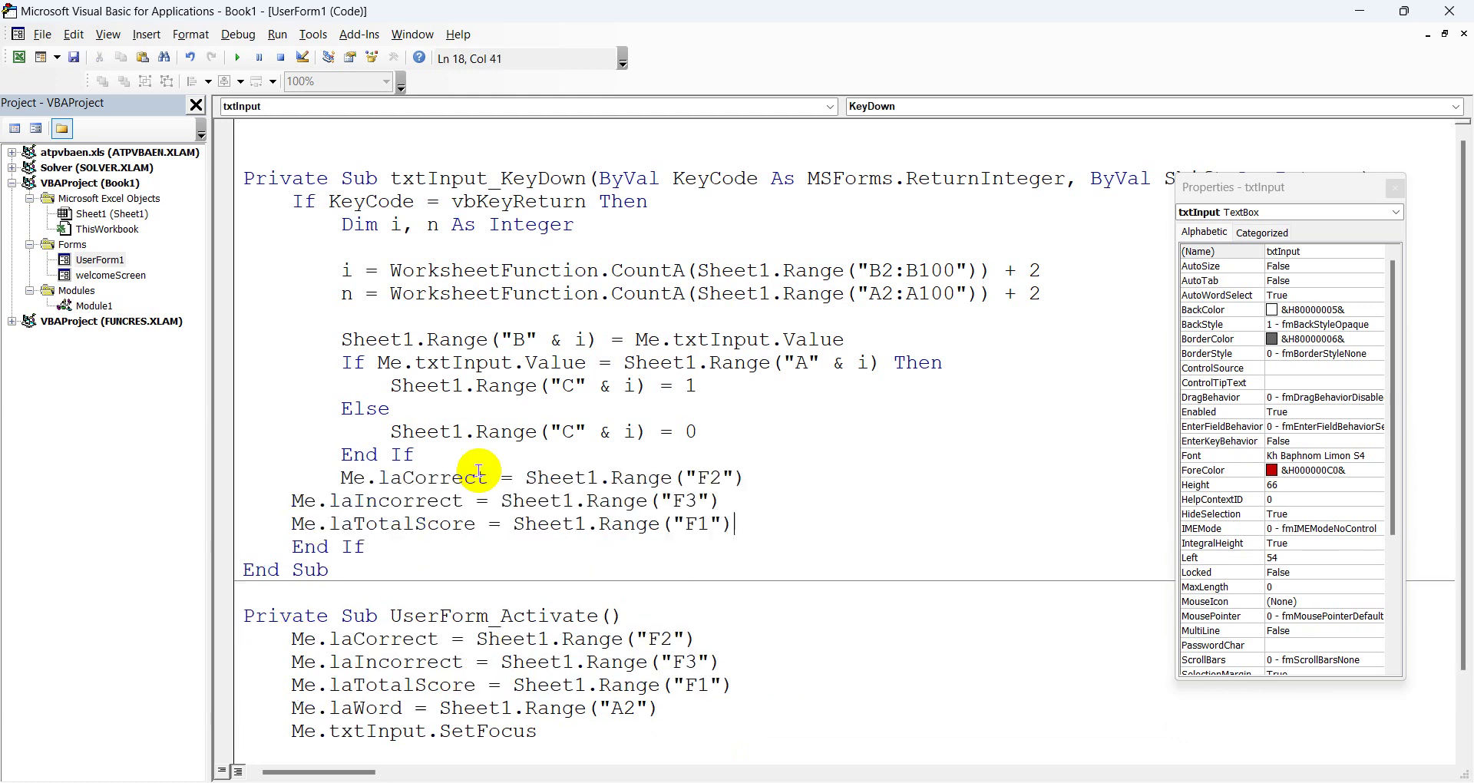
Indent the pasted label lines, add blank lines around them, and test-run the form.
drag(265, 499, 292, 541)
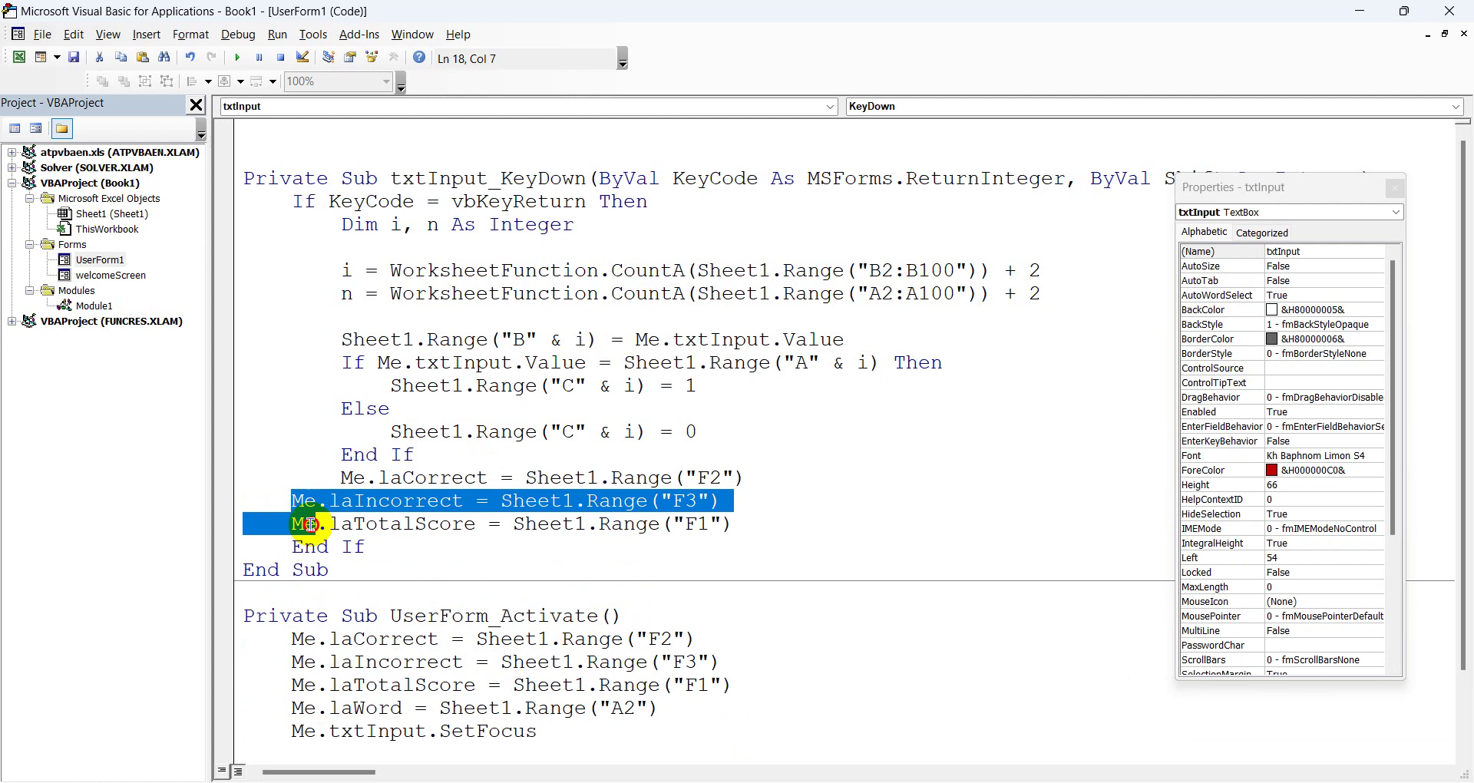
key(Tab)
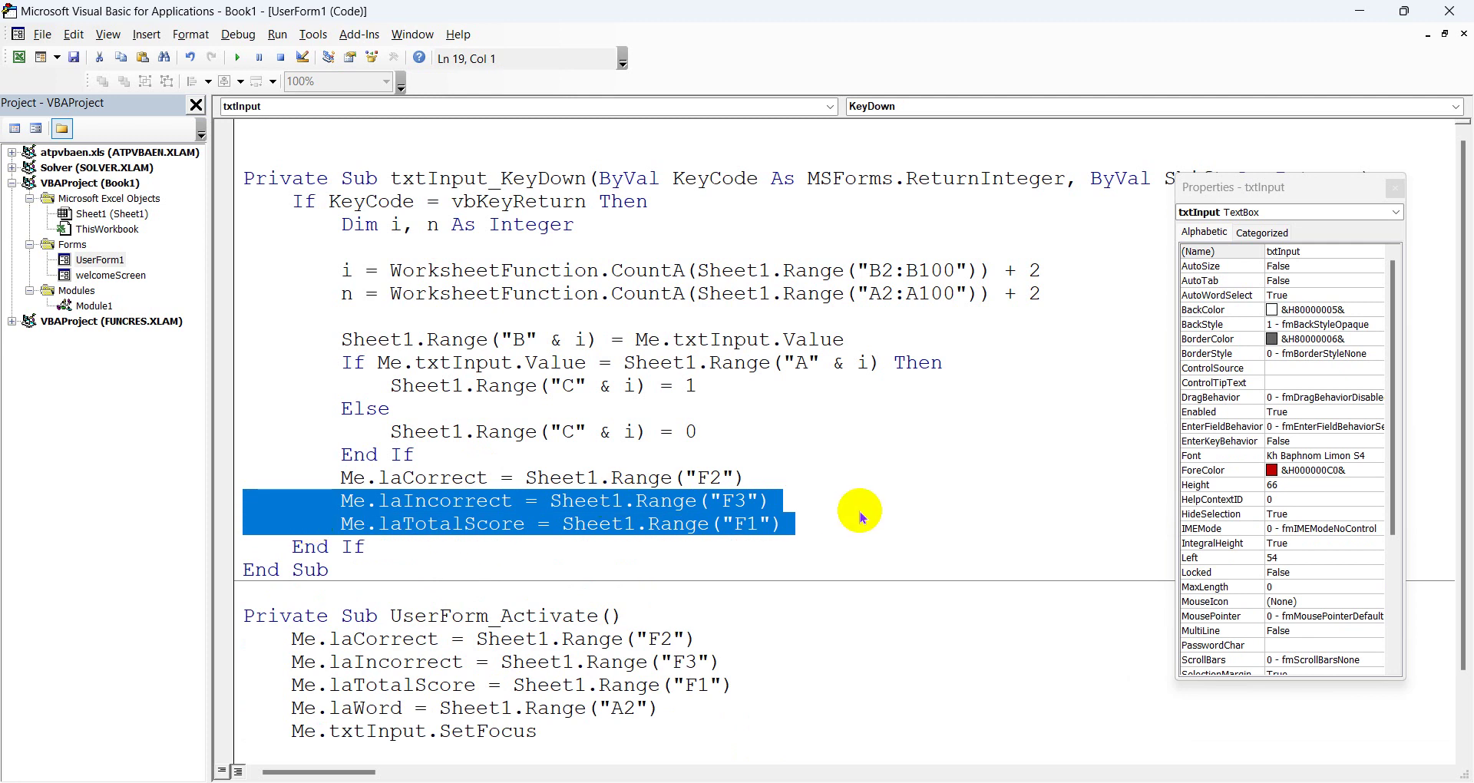
click(869, 577)
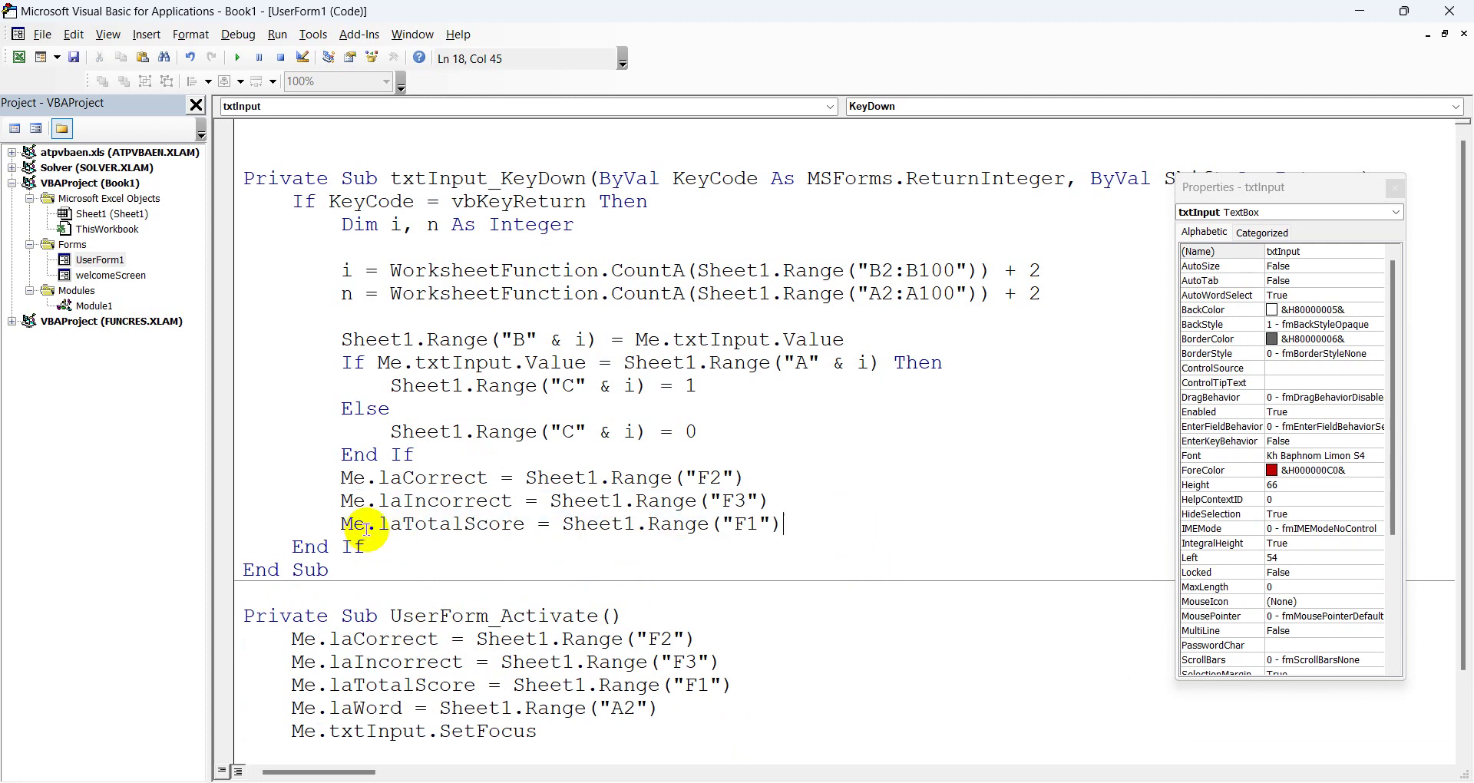
drag(366, 543, 287, 548)
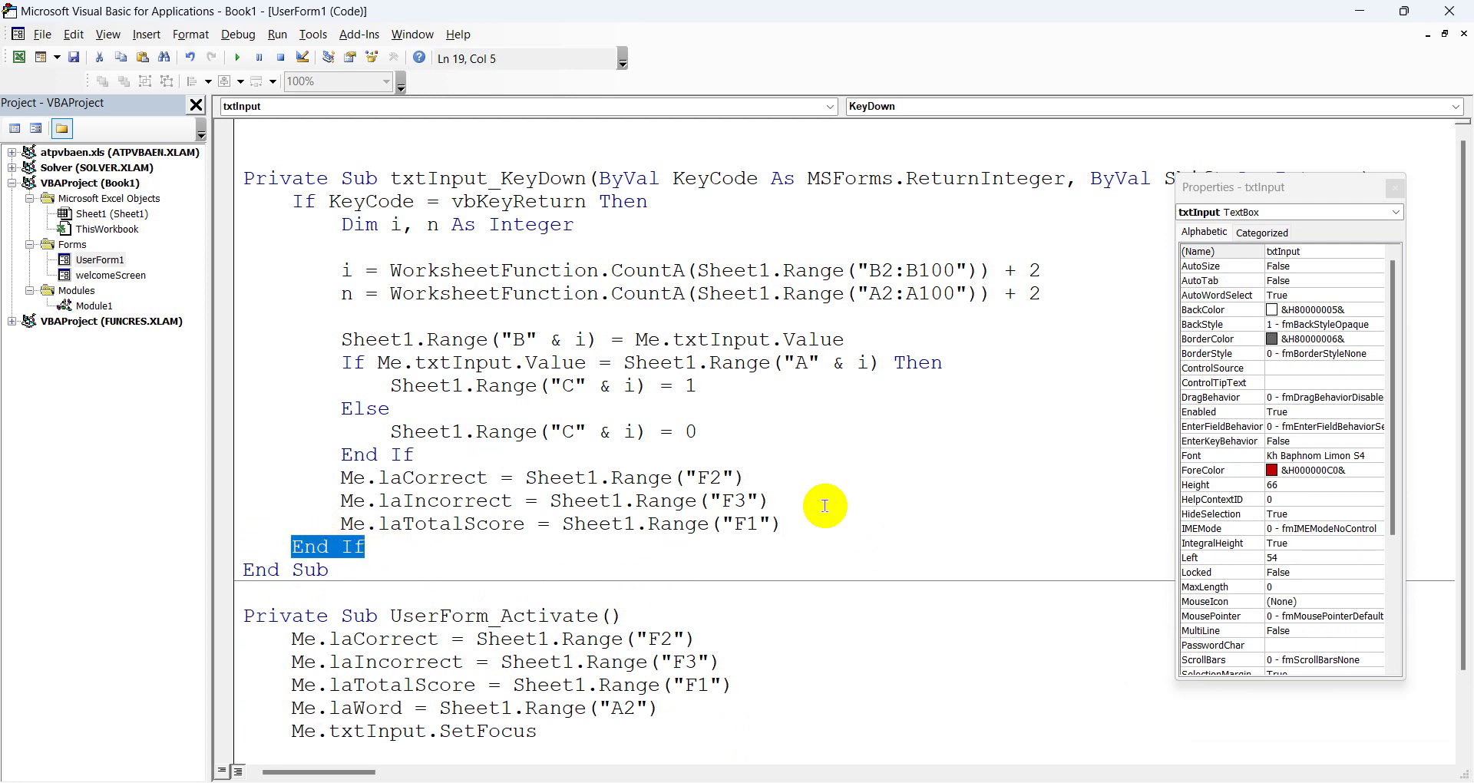
click(861, 523)
key(Return)
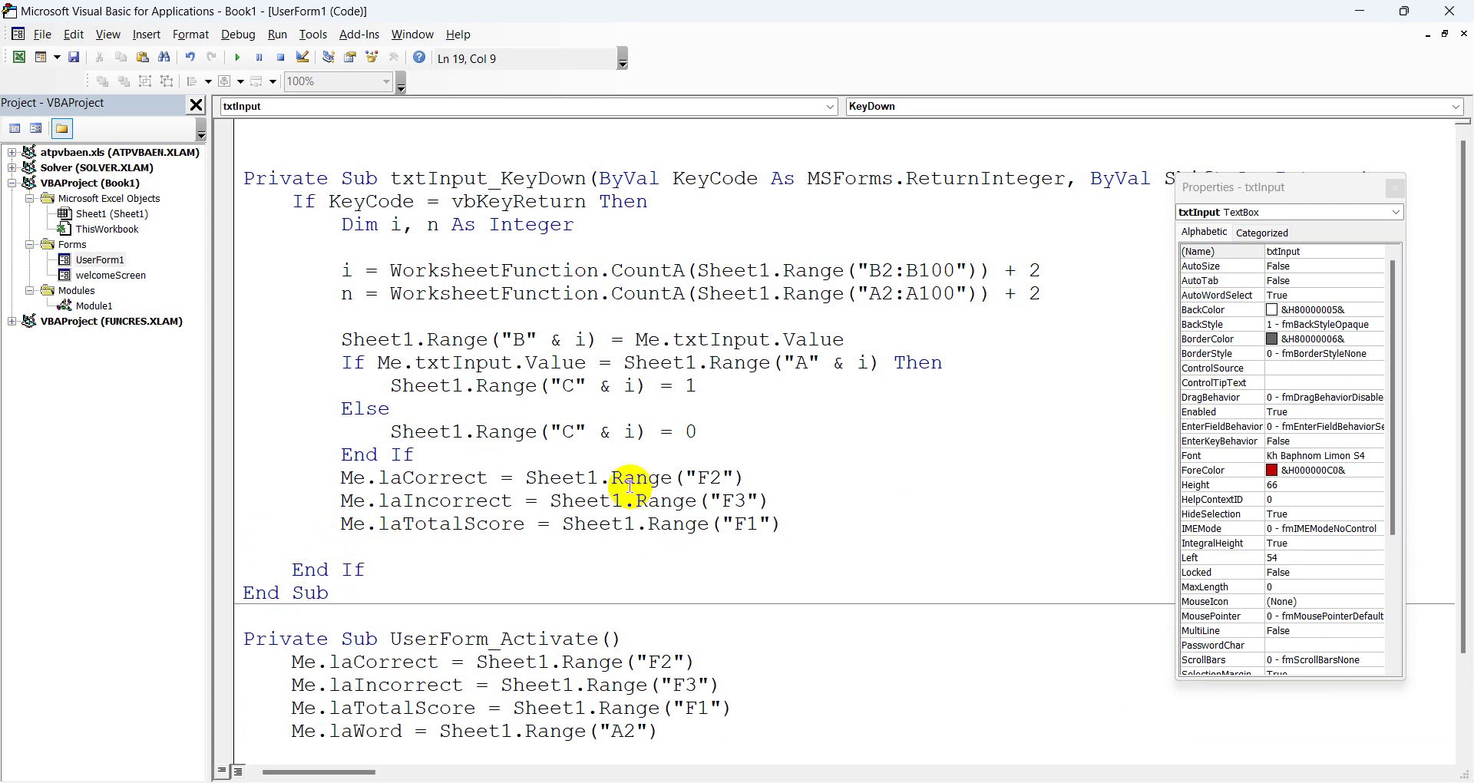
click(619, 478)
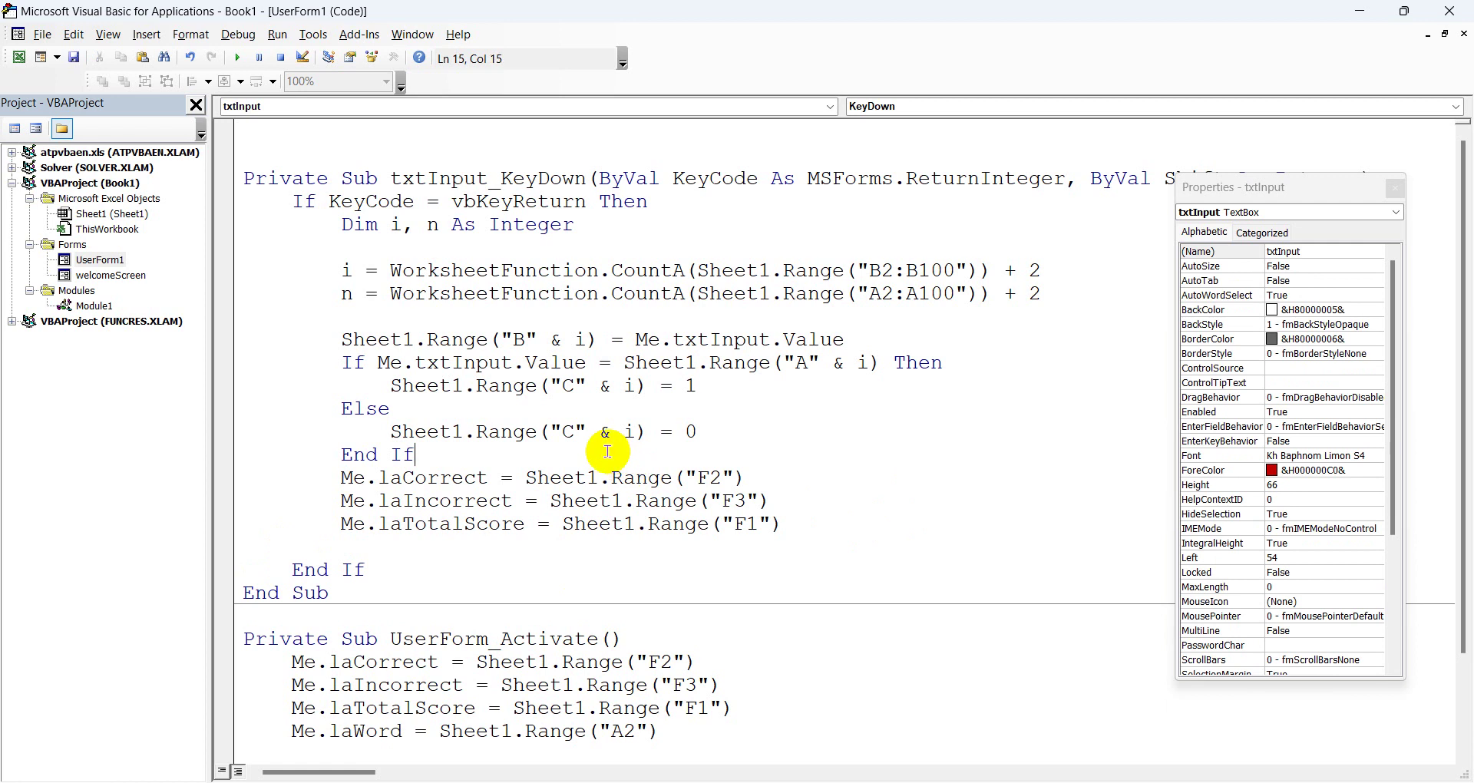
key(Return)
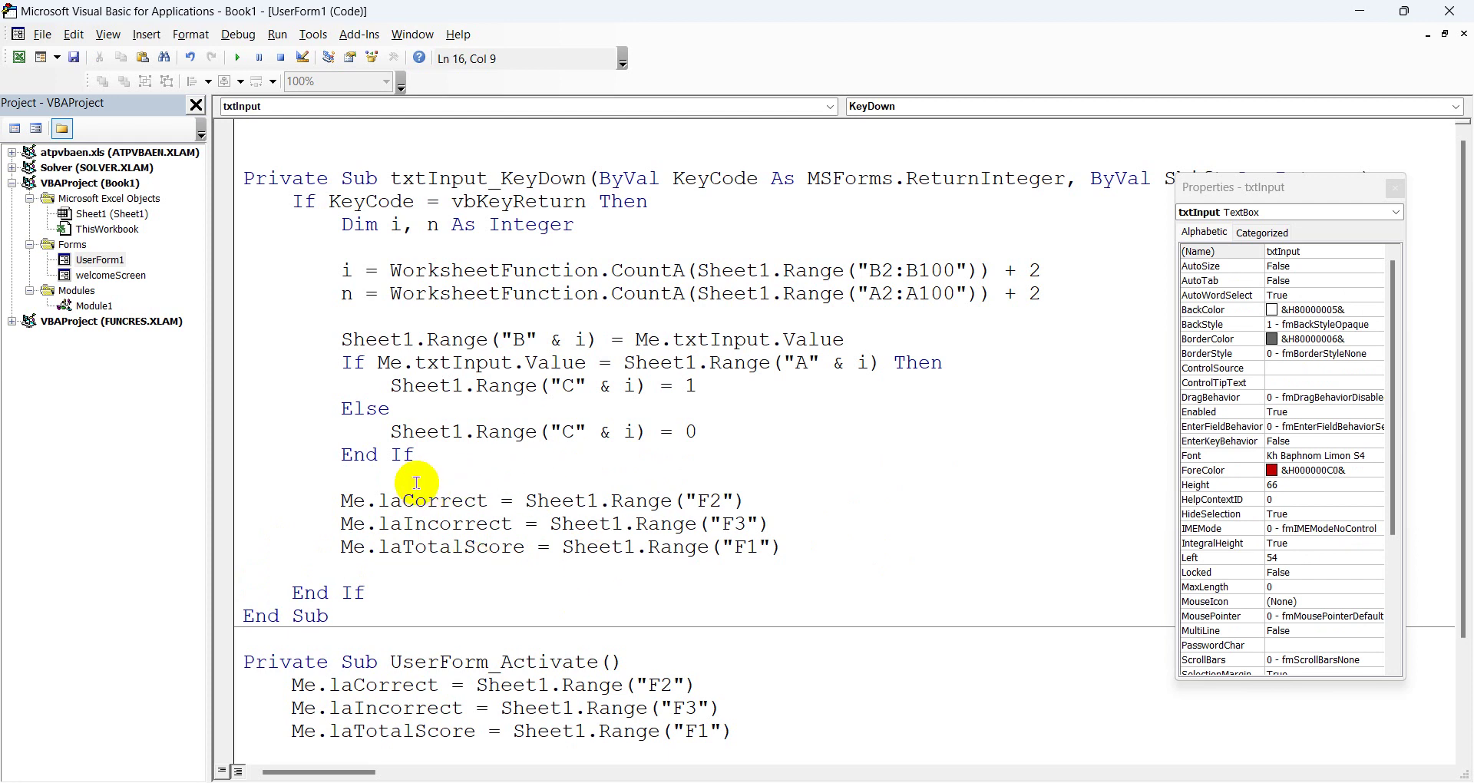
key(Return)
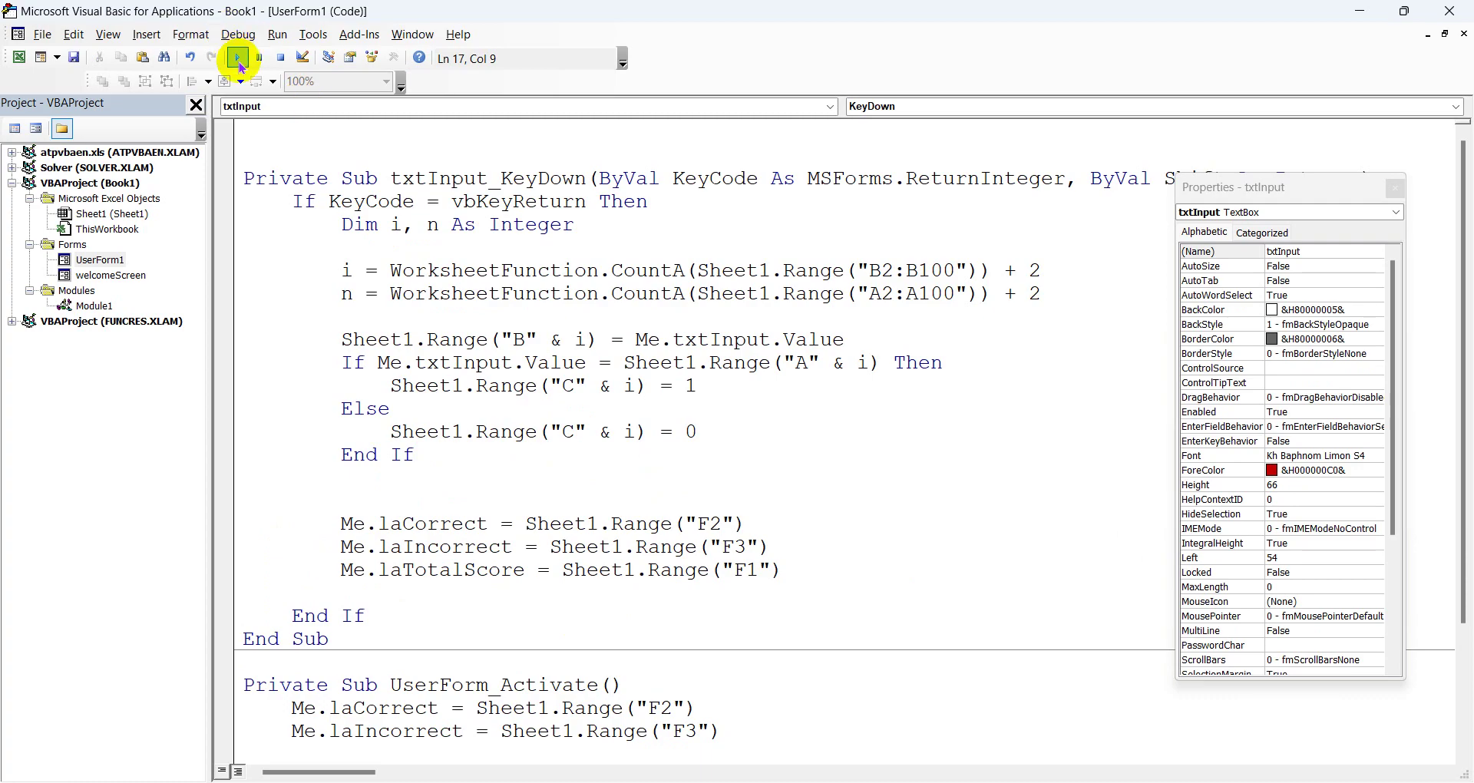
click(237, 58)
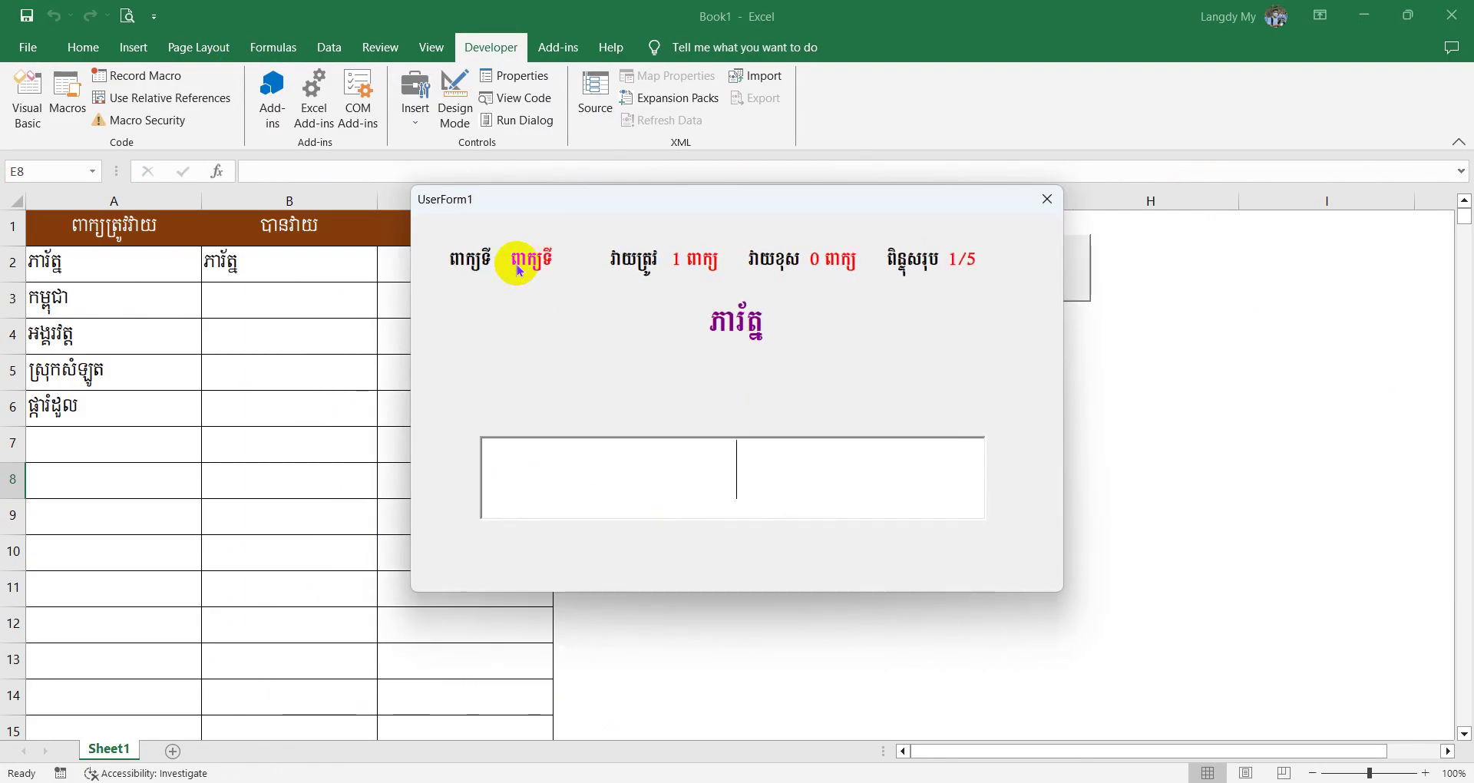
Add Me.laNumber = i above the label updates in KeyDown.
click(1047, 199)
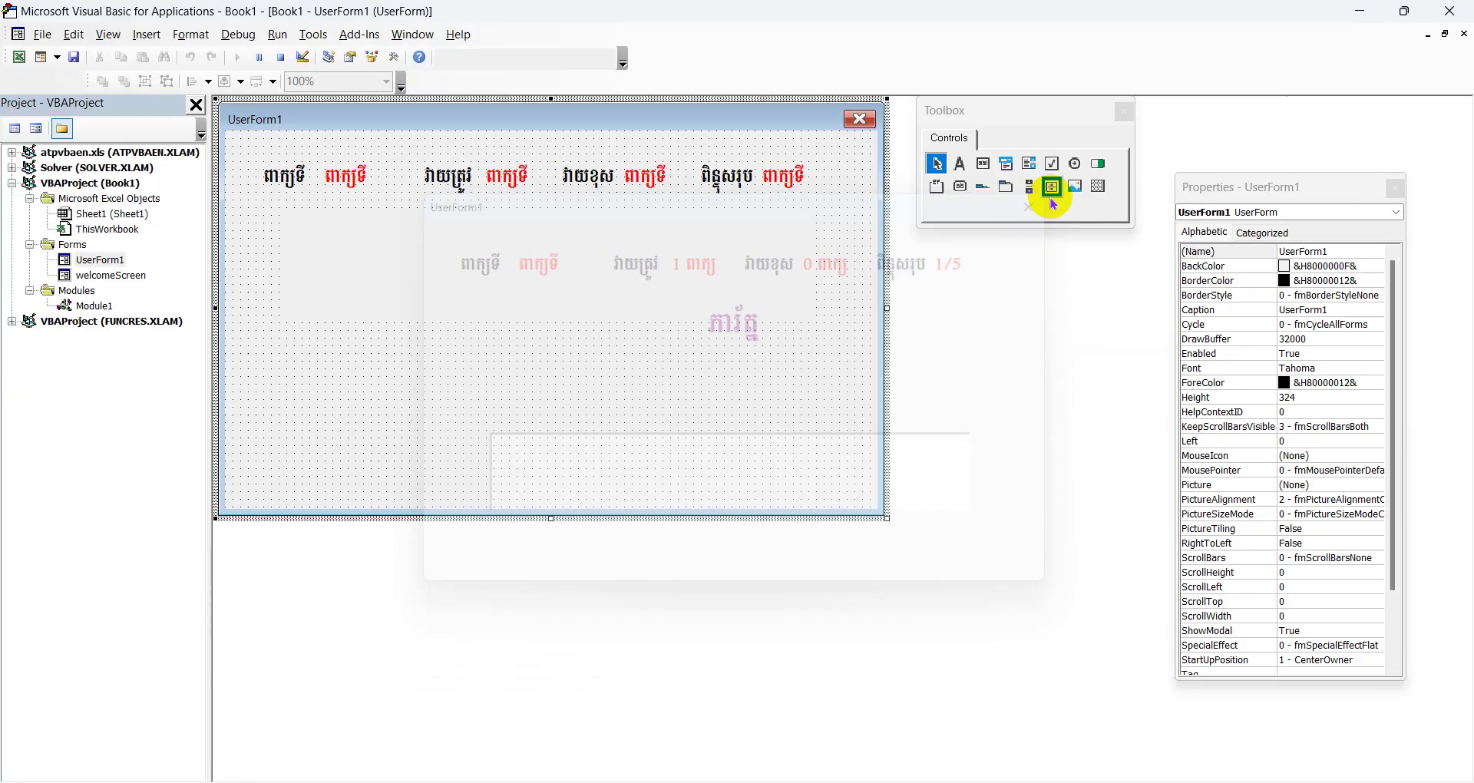
double_click(586, 371)
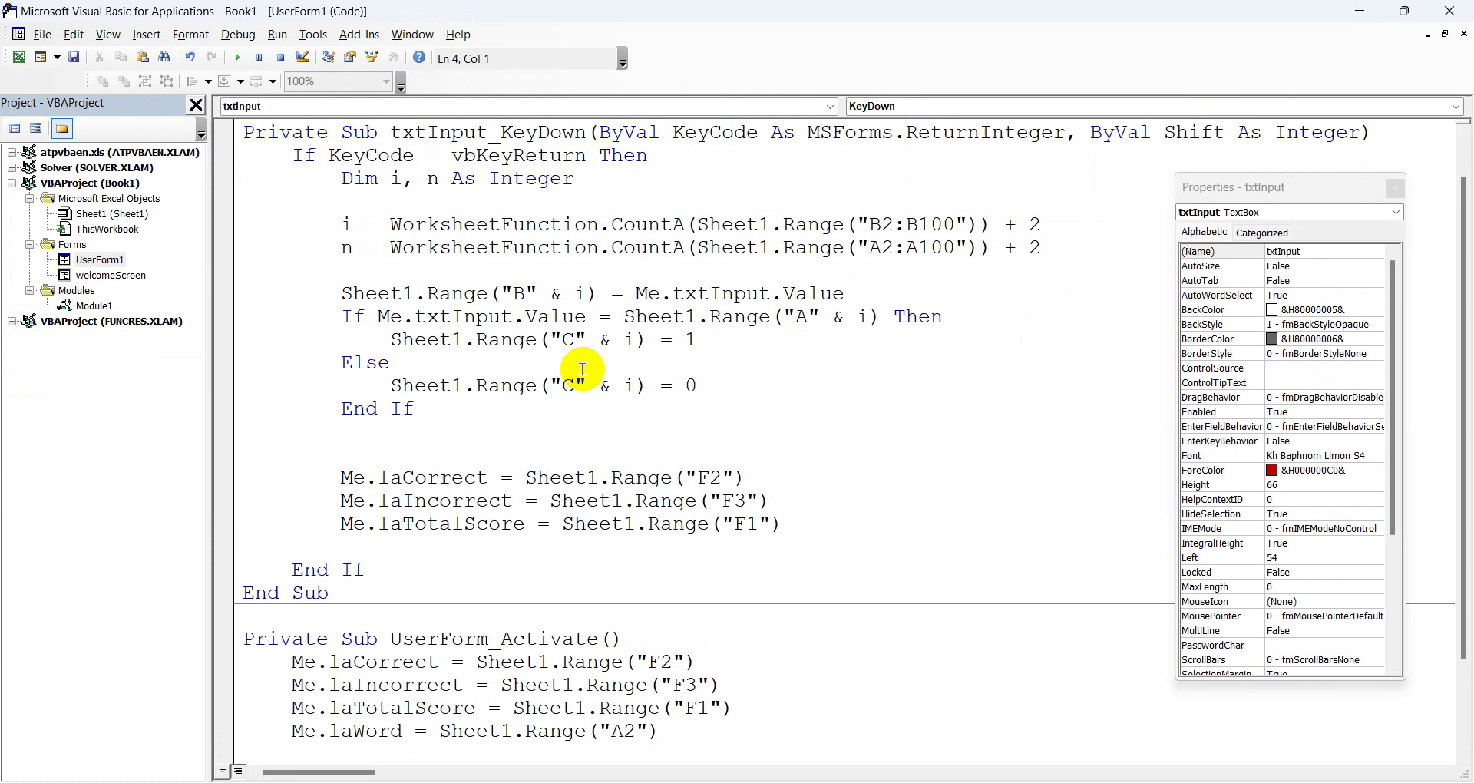
click(357, 458)
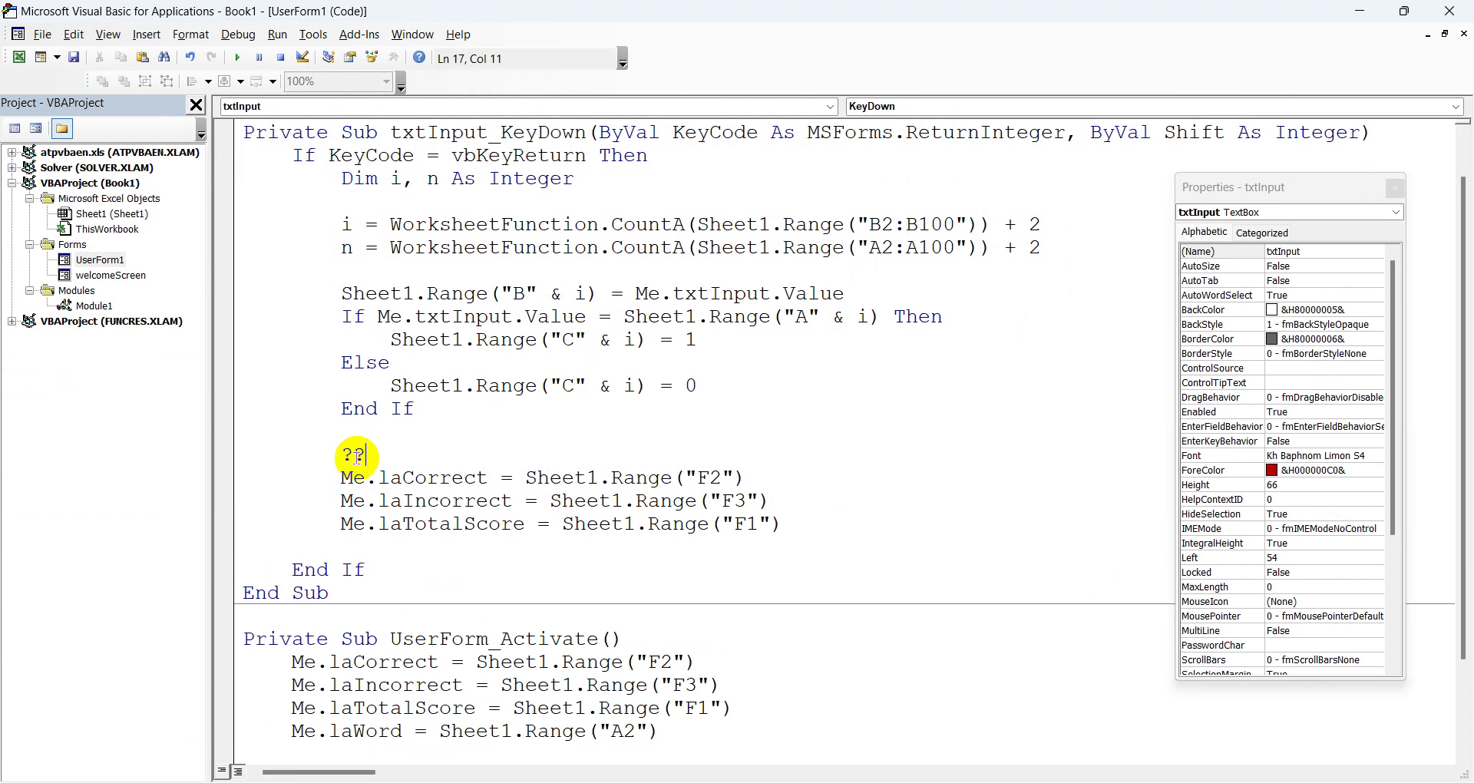
text(me.la)
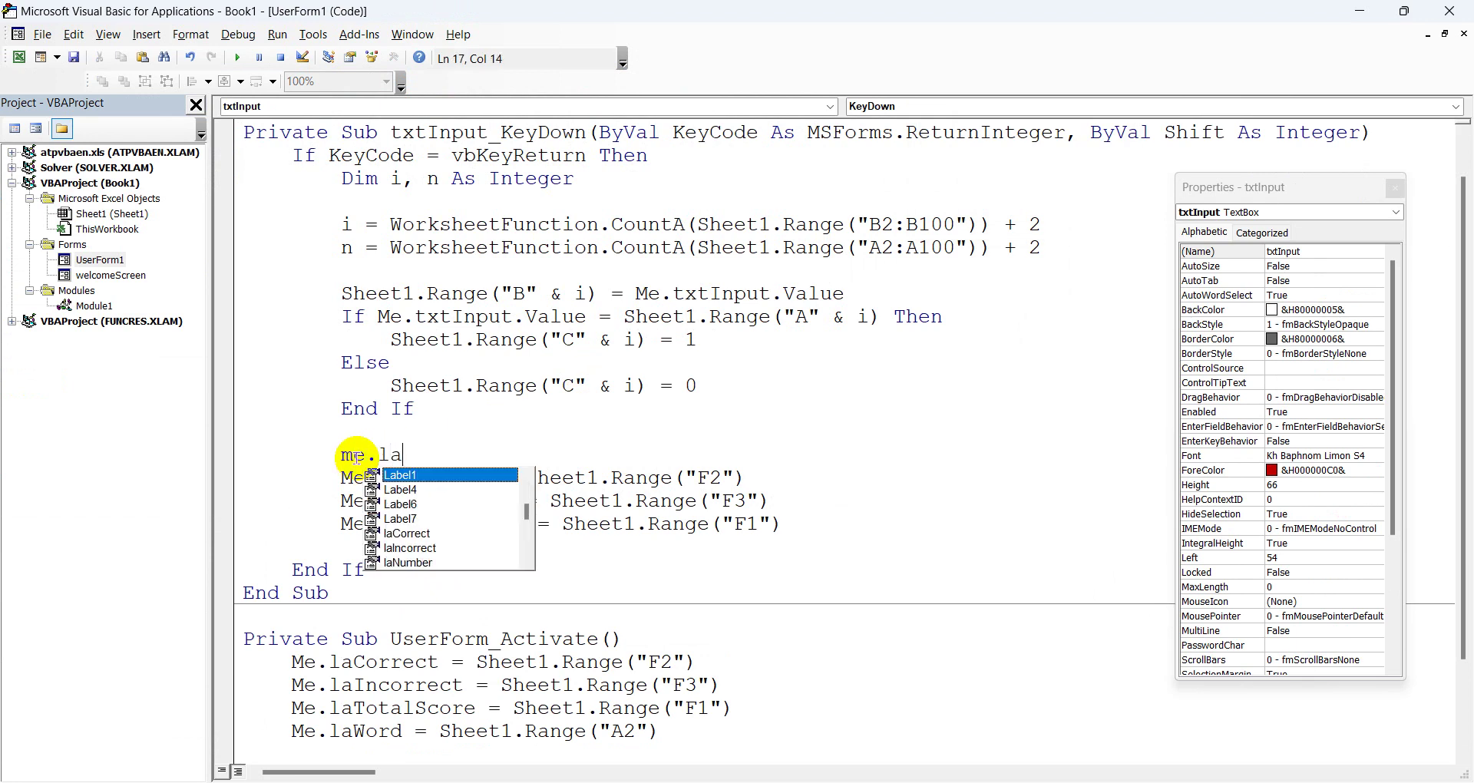
text(nu)
key(Tab)
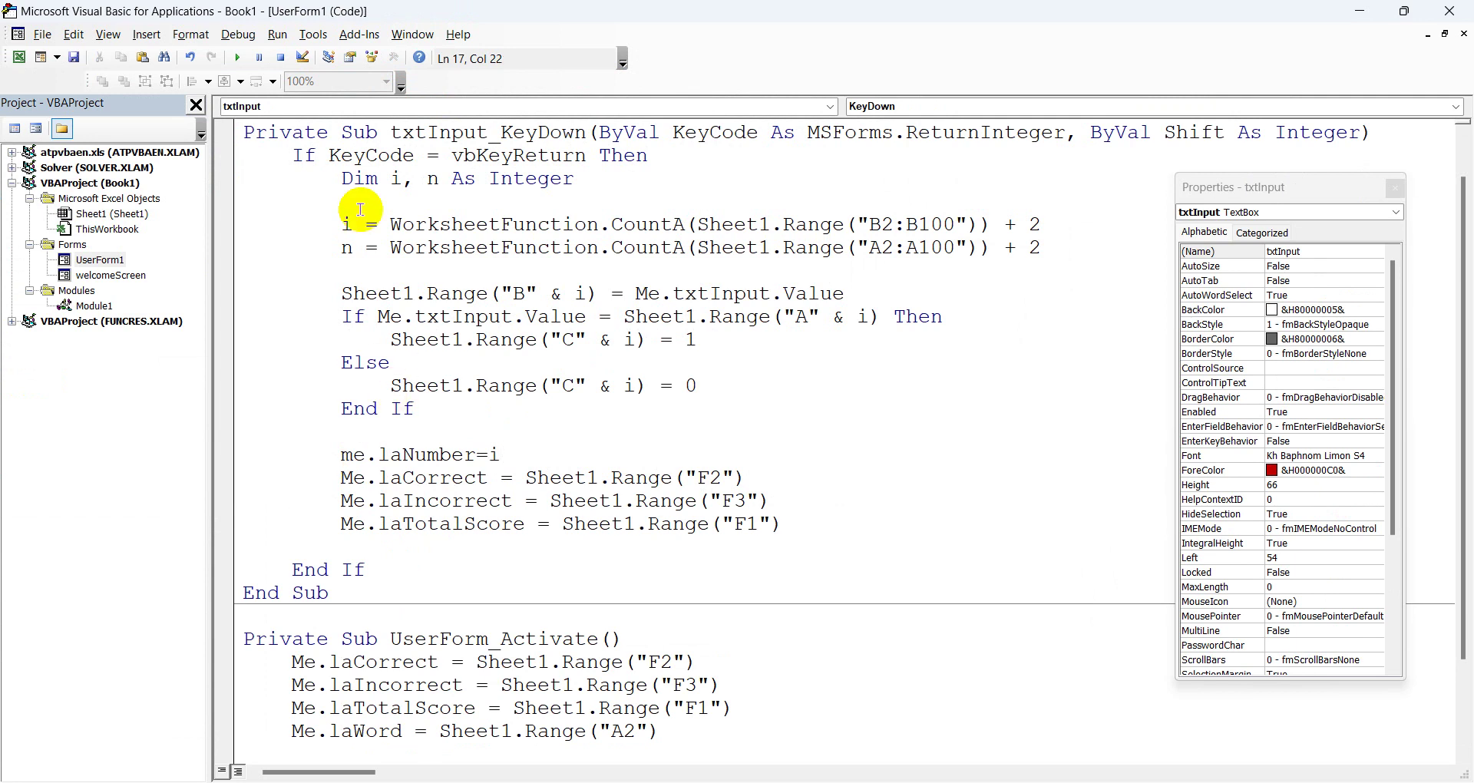
Test-run the form, close it, and display the UserForm1 design.
click(239, 58)
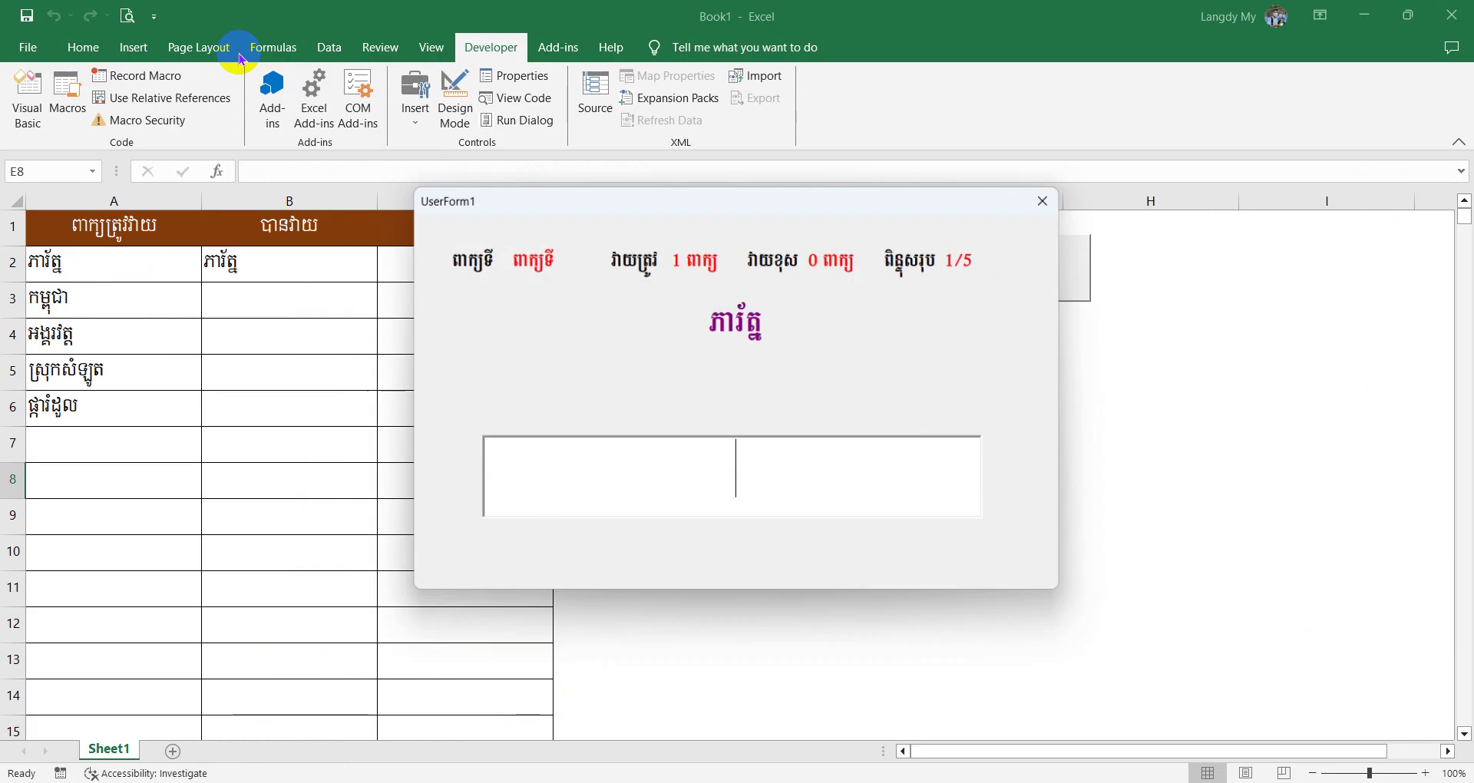
click(1047, 201)
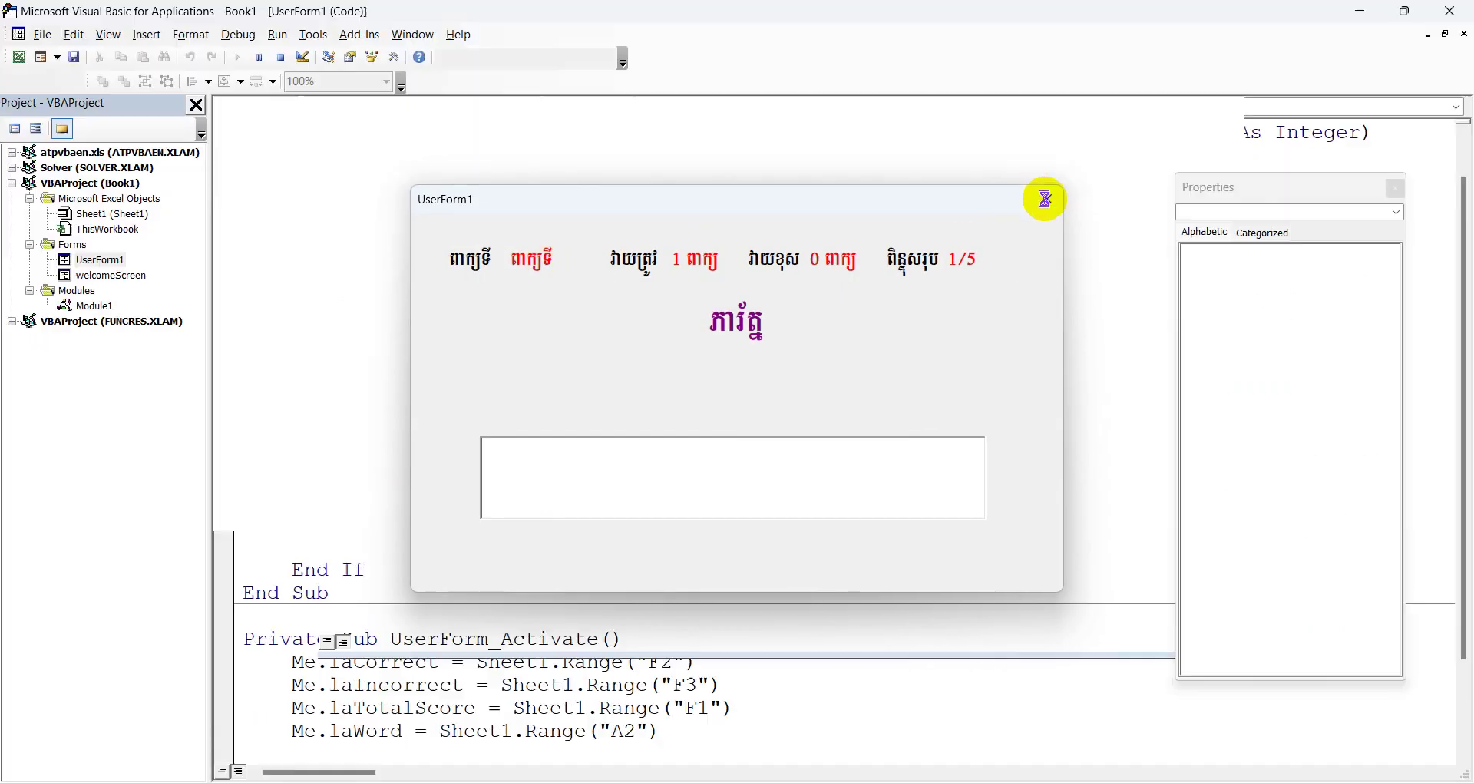
double_click(846, 339)
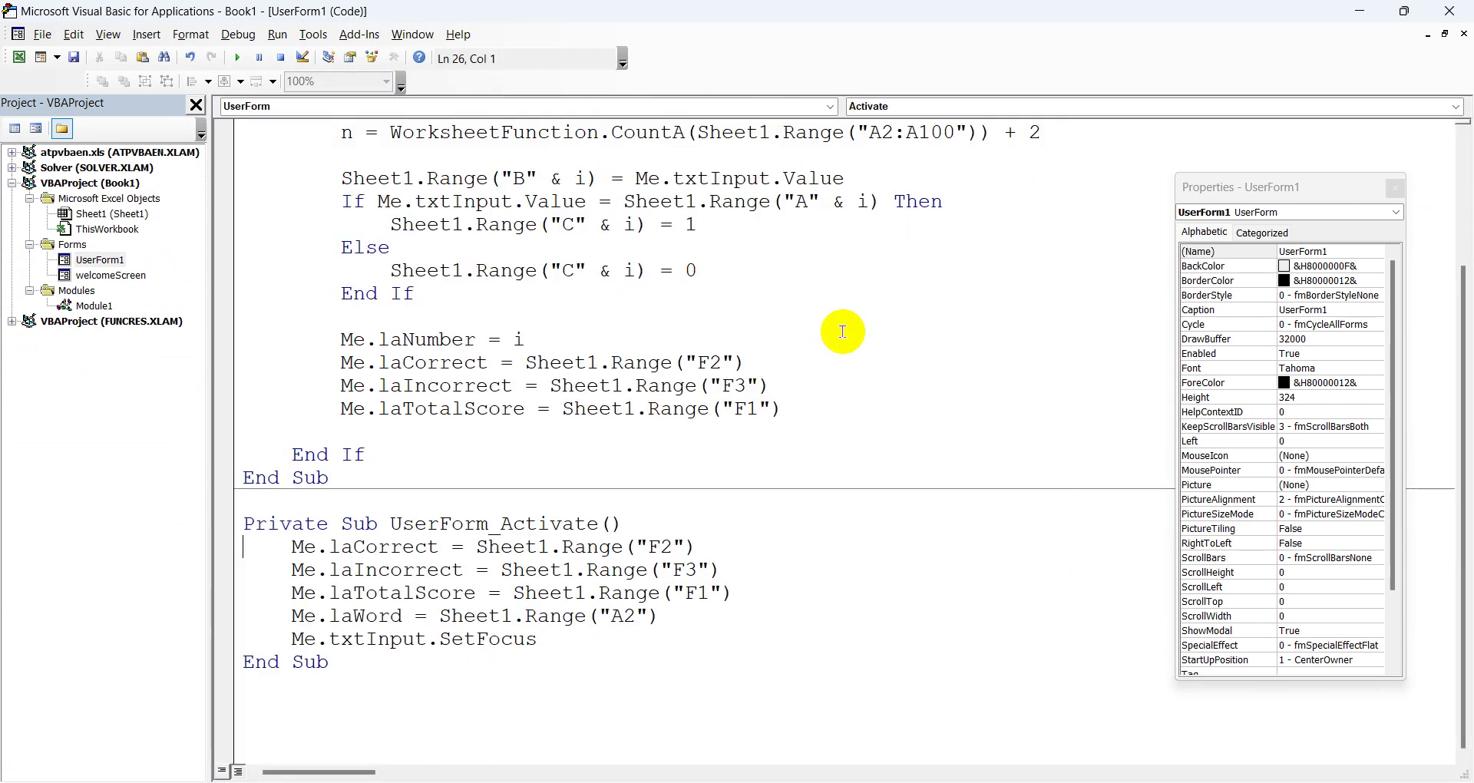
double_click(100, 260)
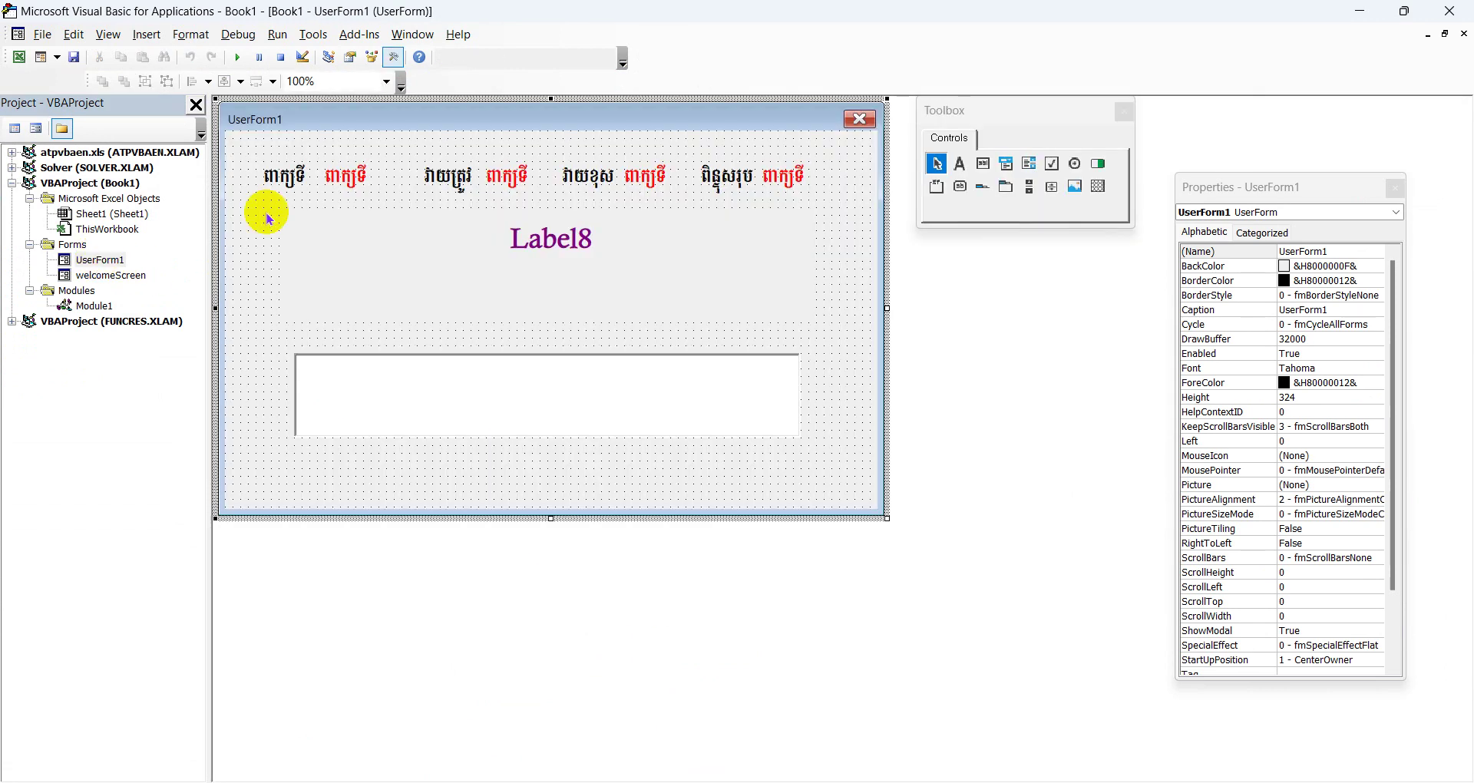
Change the laNumber label's caption to 1 on the form.
click(348, 178)
click(349, 179)
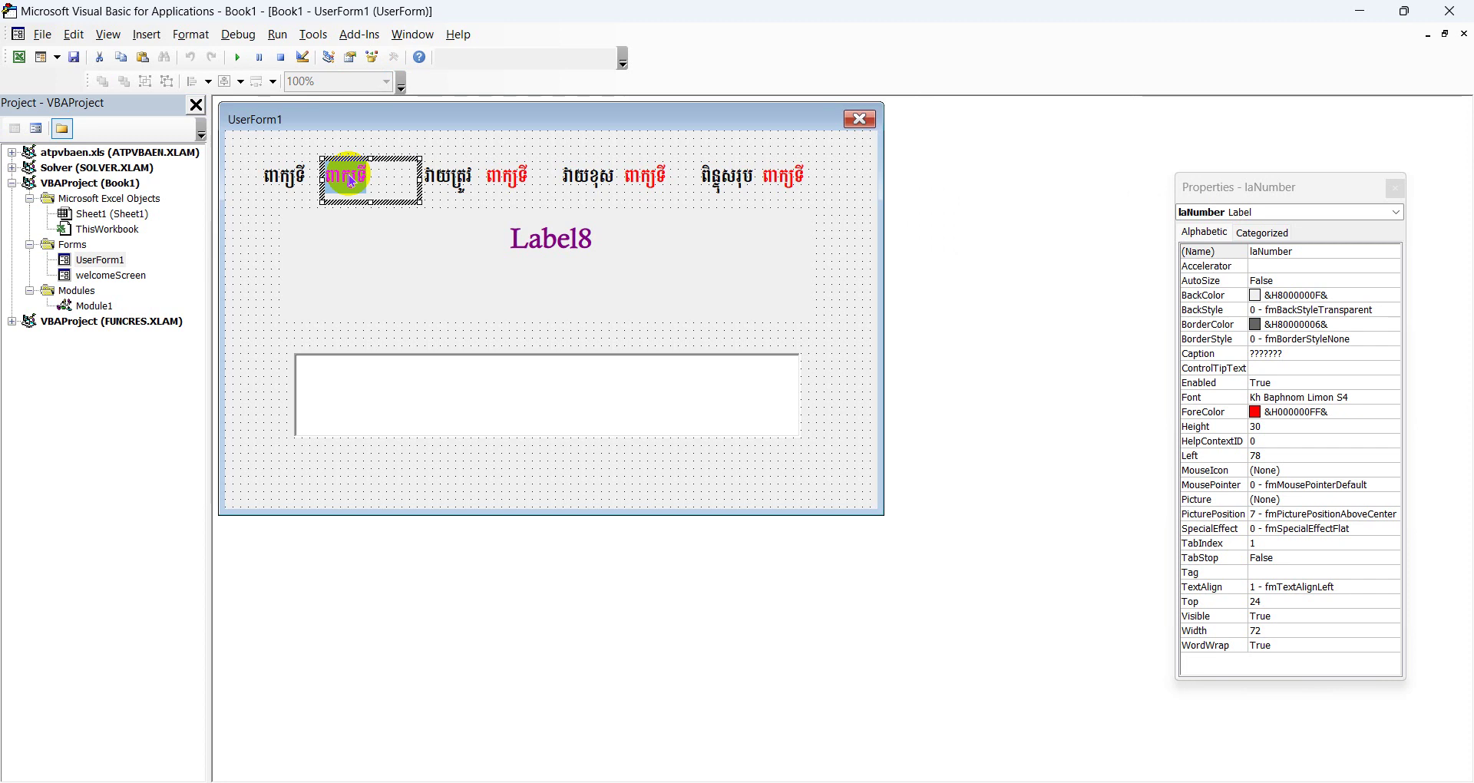
text(1)
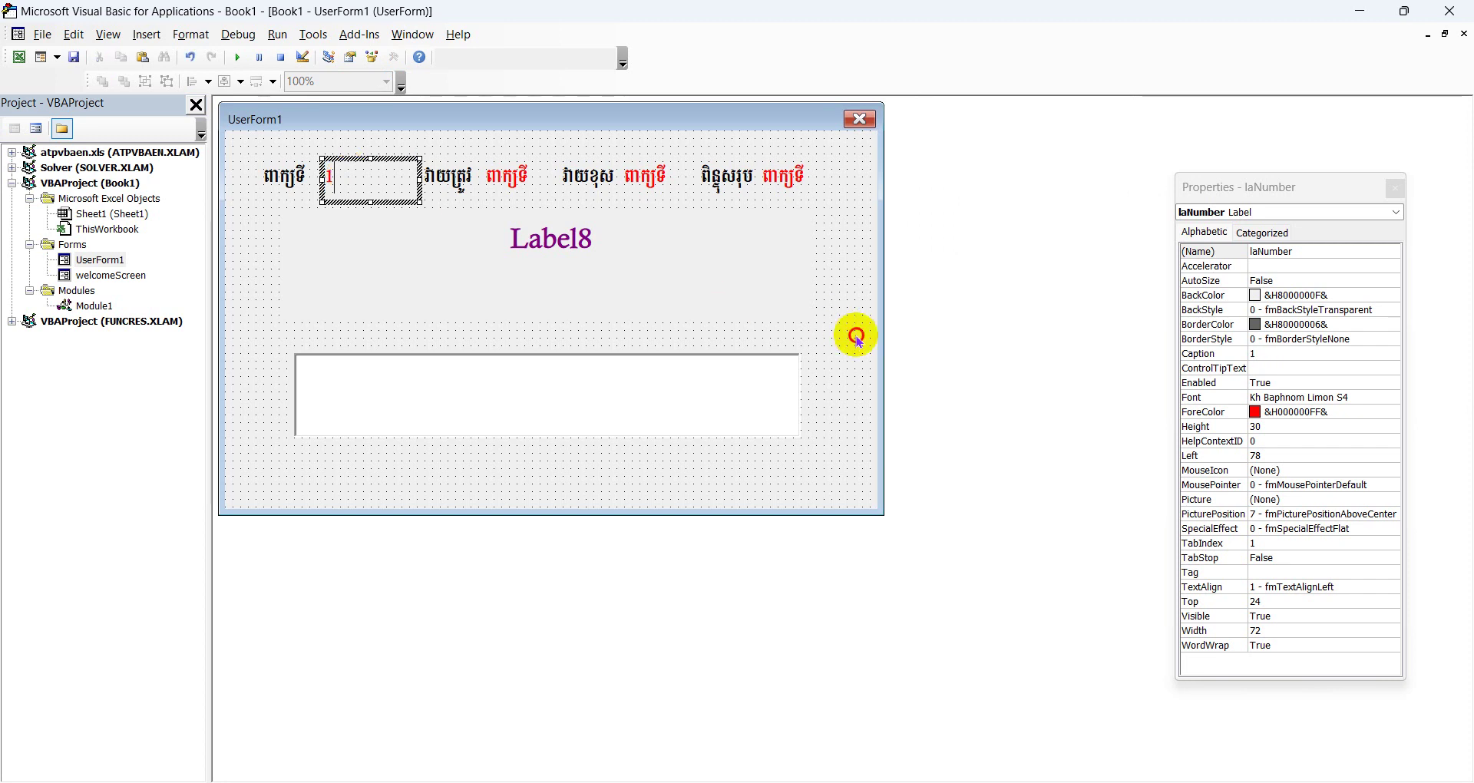
click(858, 342)
Add a blank line after laTotalScore in KeyDown and check the Excel sheet.
click(238, 59)
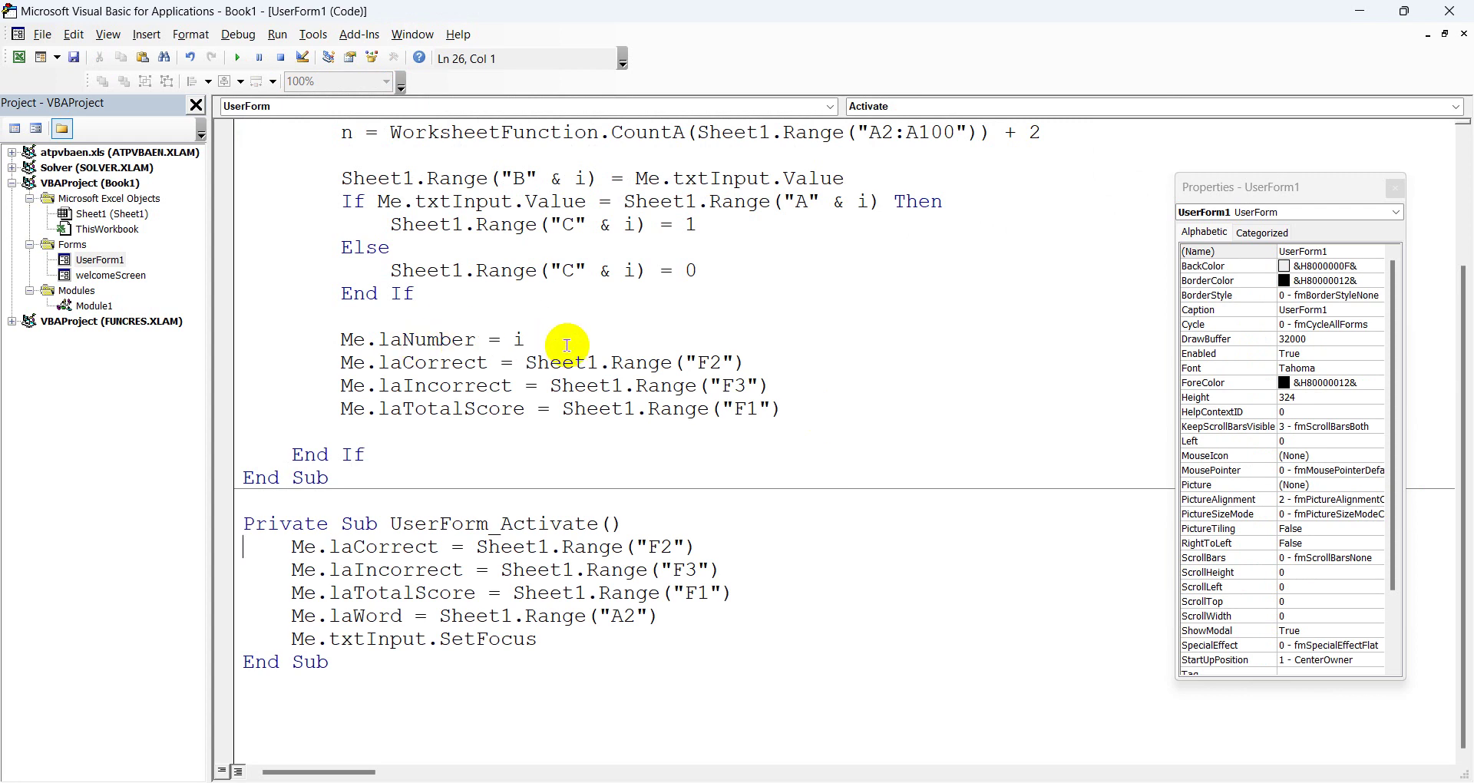
click(463, 431)
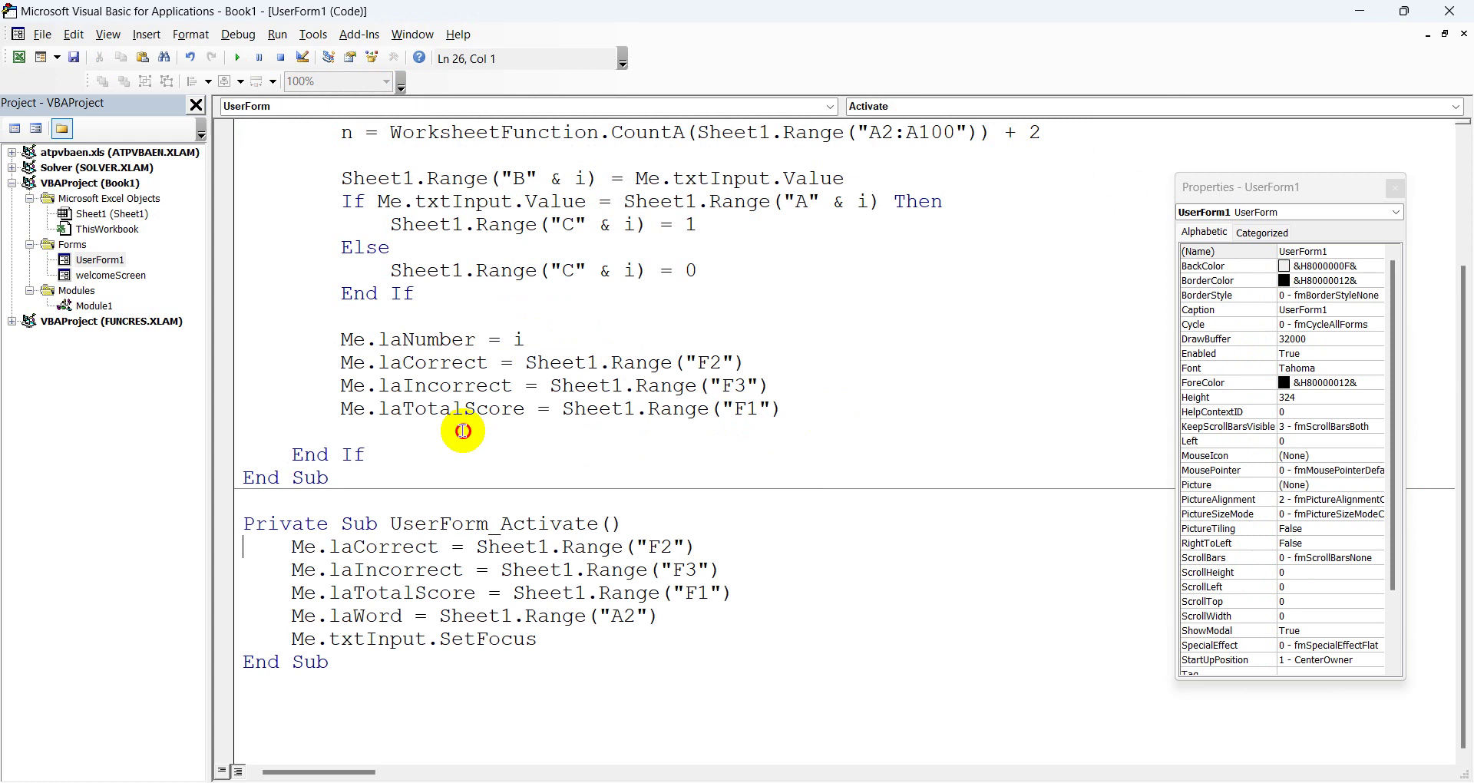
key(Return)
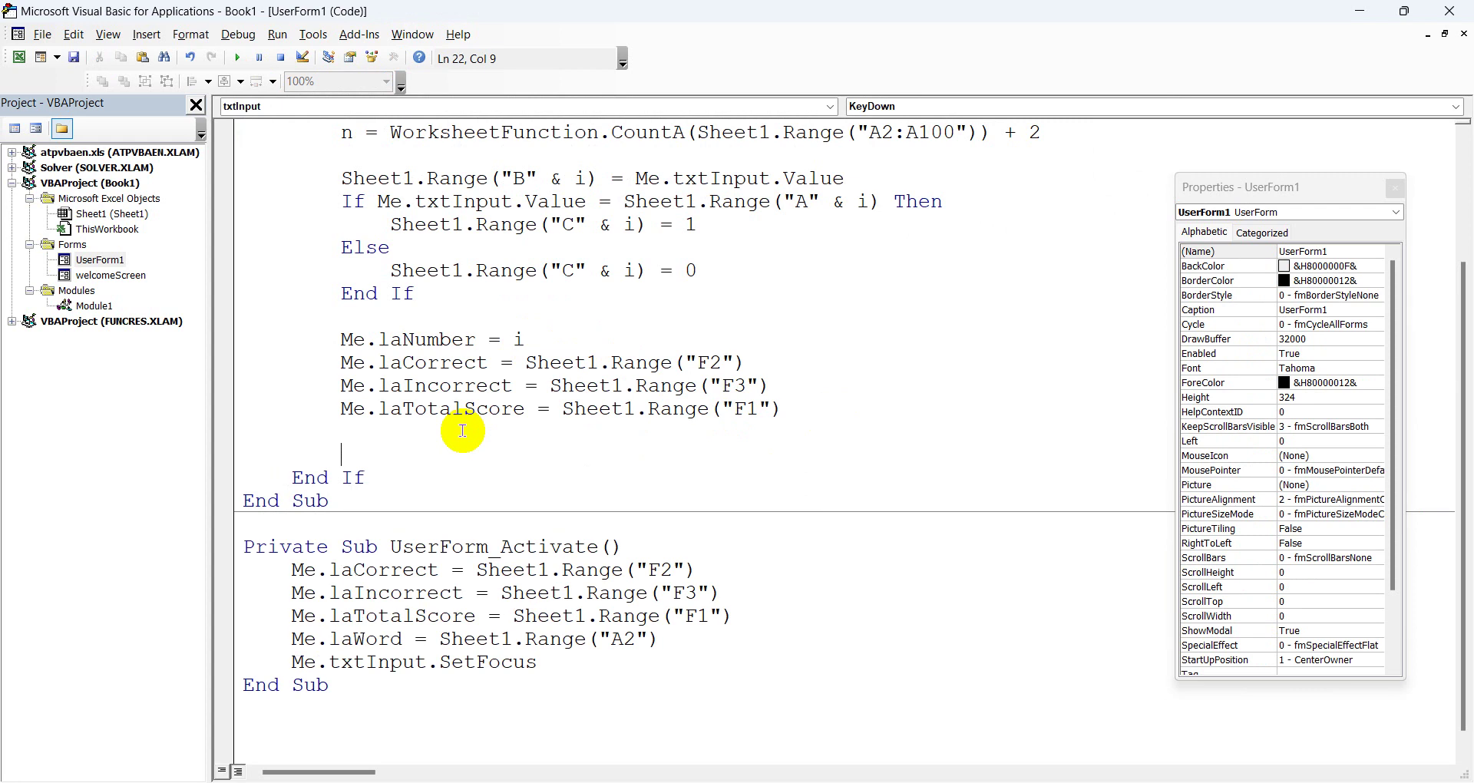
click(1345, 14)
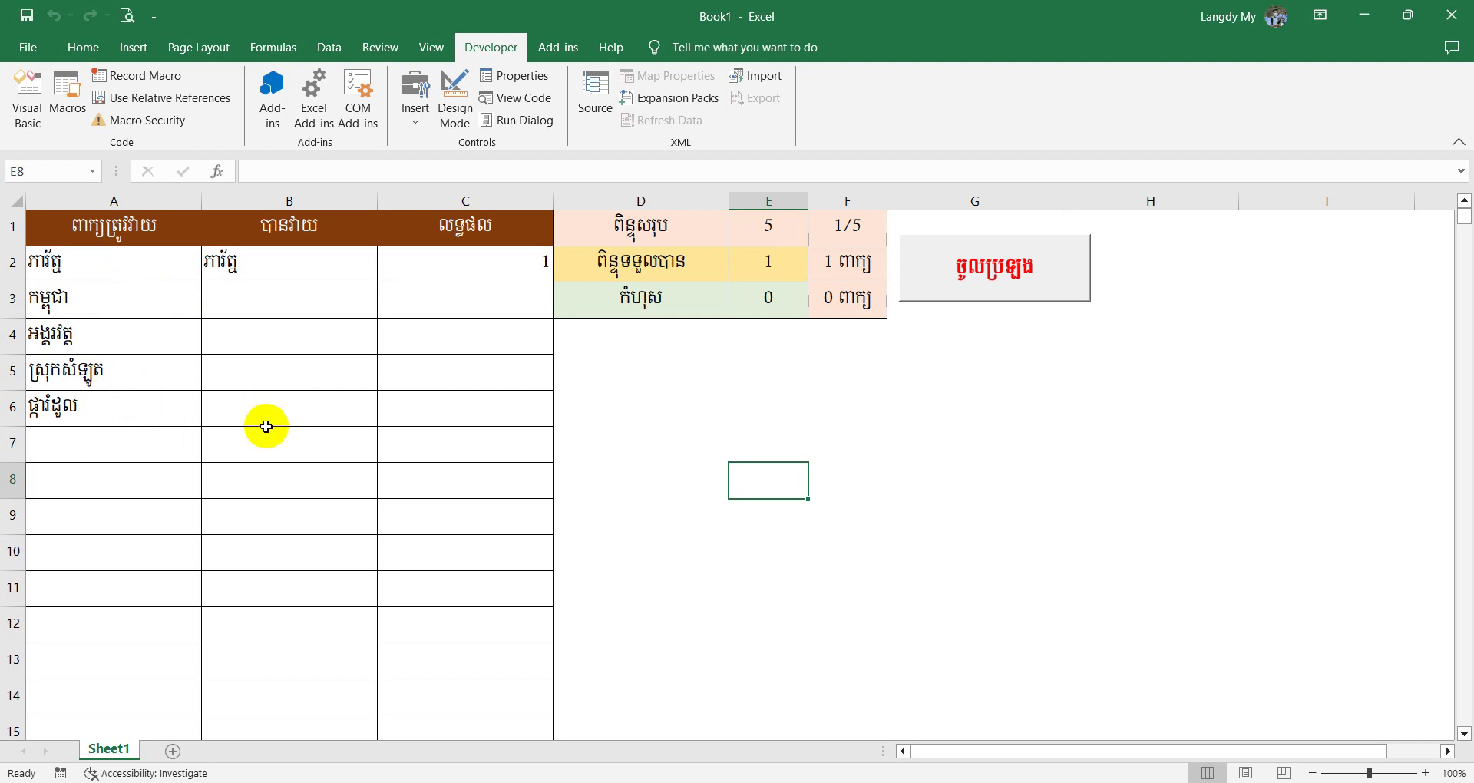
mouse_move(1056, 782)
click(1106, 676)
text(if i>=n)
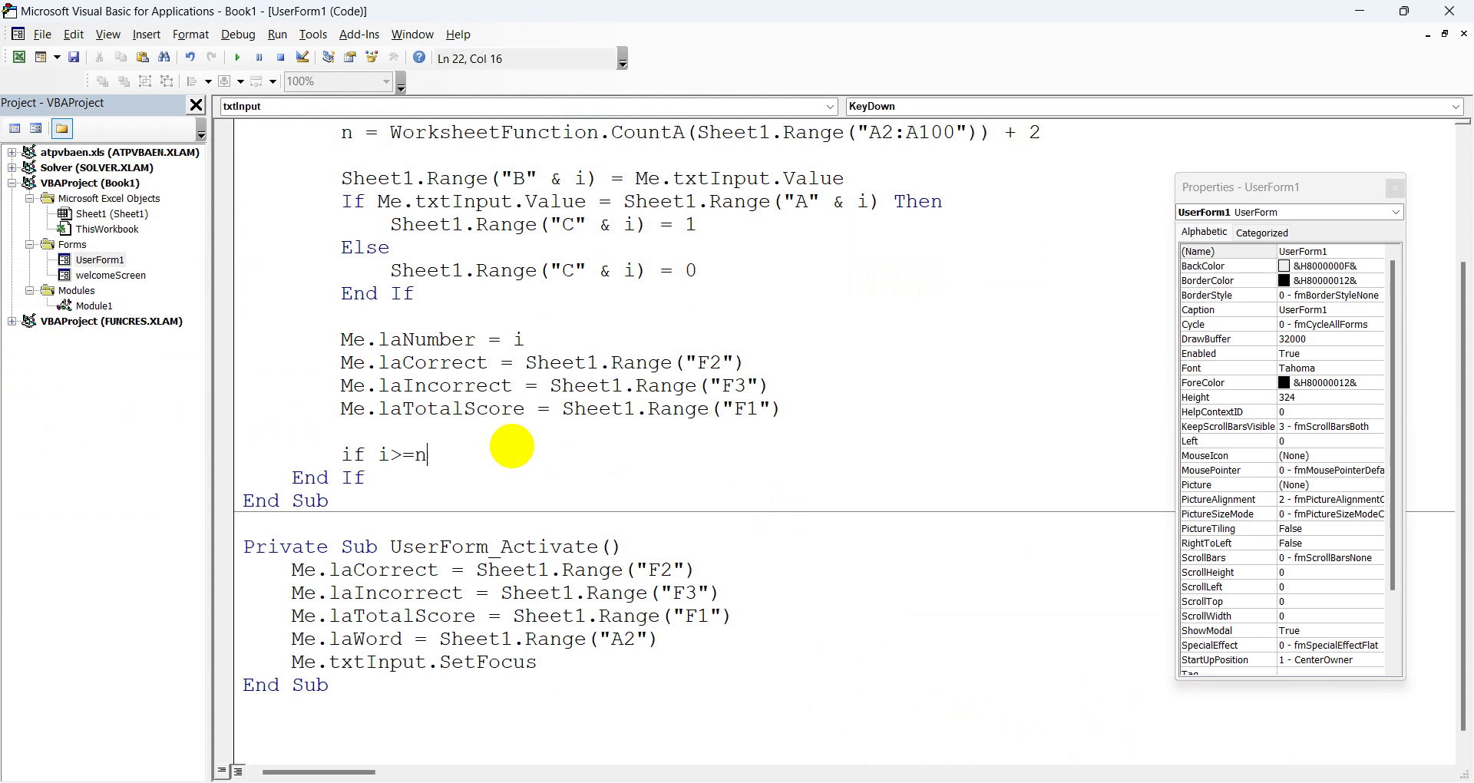
Finish the 'If i >= n - 1 Then' line, close it with End If, and indent the empty line inside.
text(01)
key(BackSpace)
key(BackSpace)
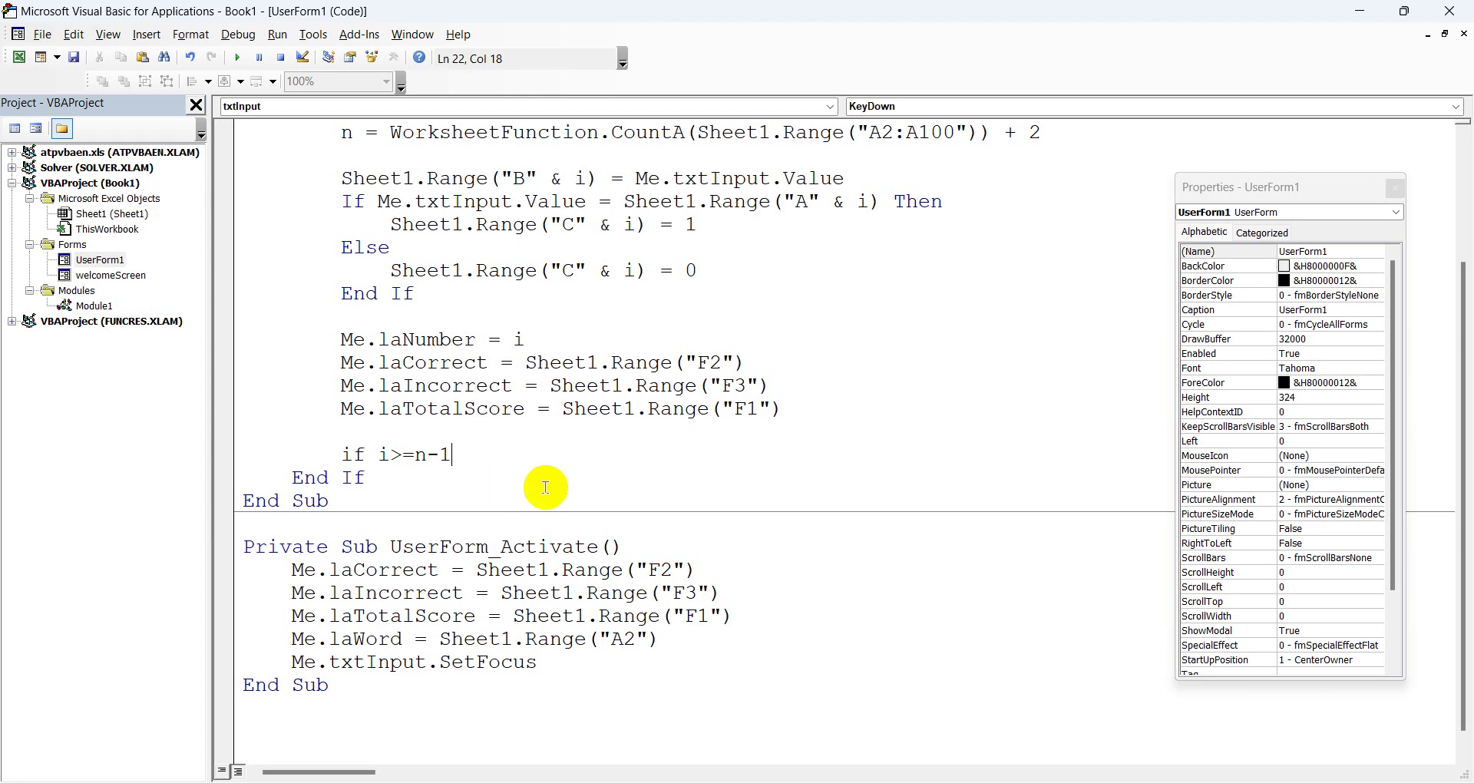
text(then)
key(Return)
key(Return)
text(e)
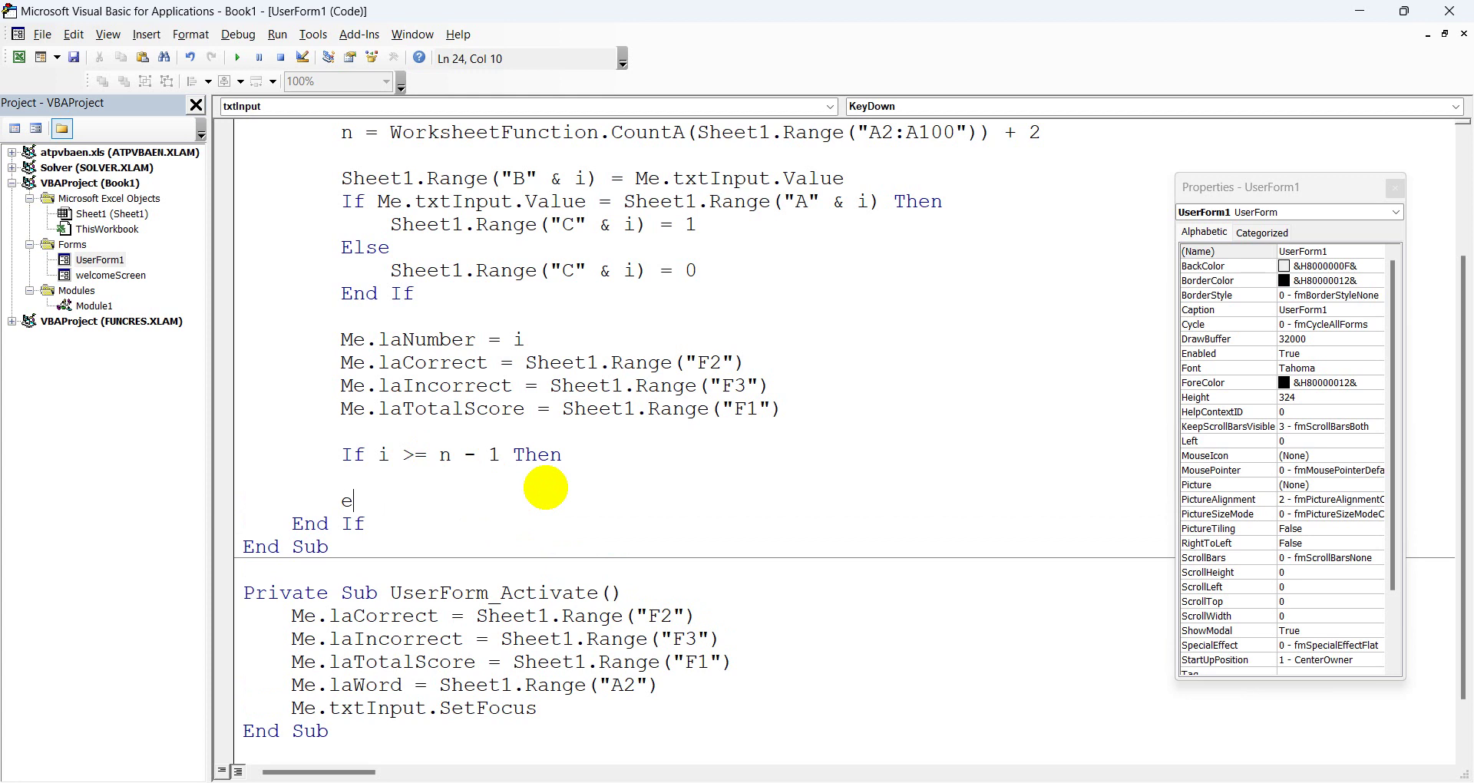
text(nd if)
key(Up)
key(Tab)
Merge and center cells D4:F4 on Sheet1 of the workbook.
click(1020, 742)
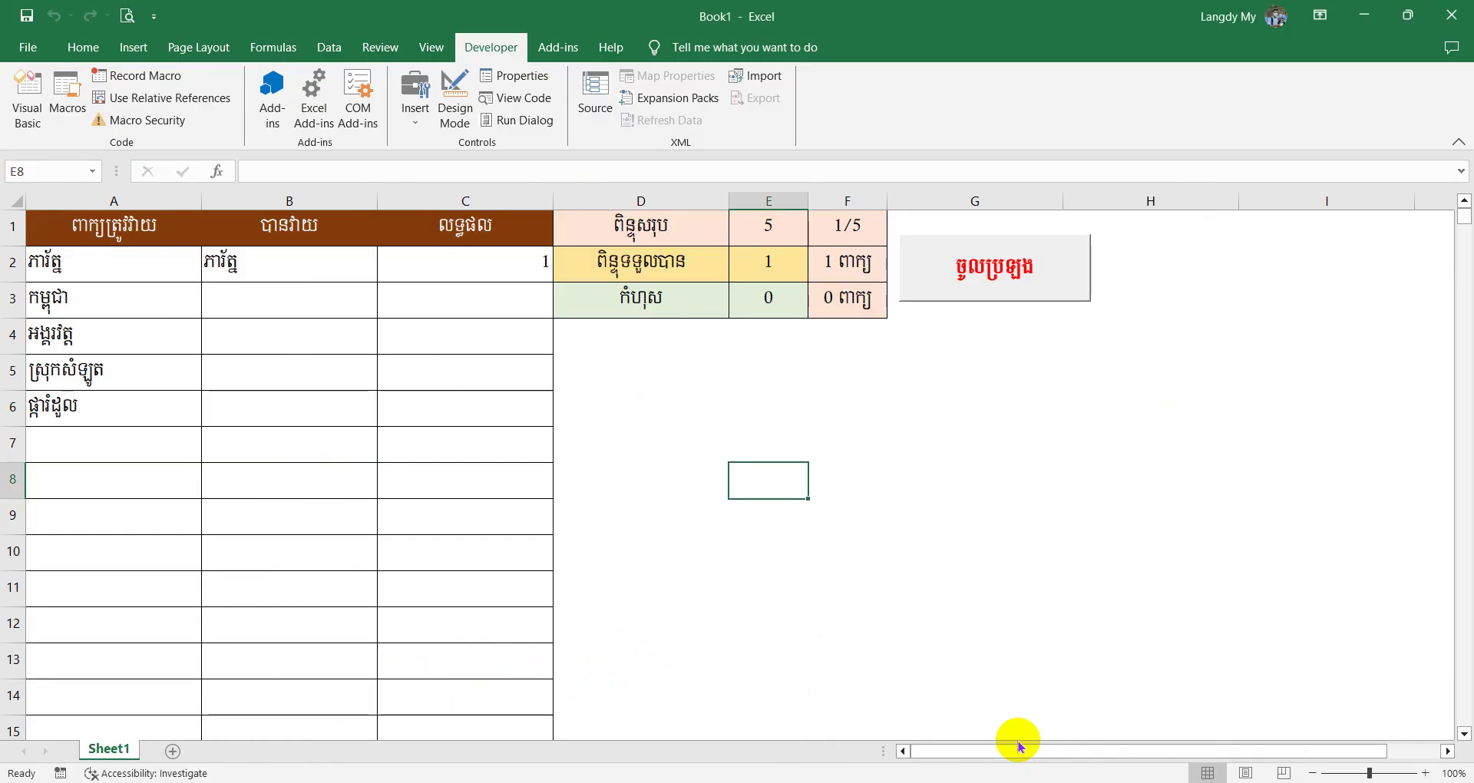
drag(638, 336, 828, 338)
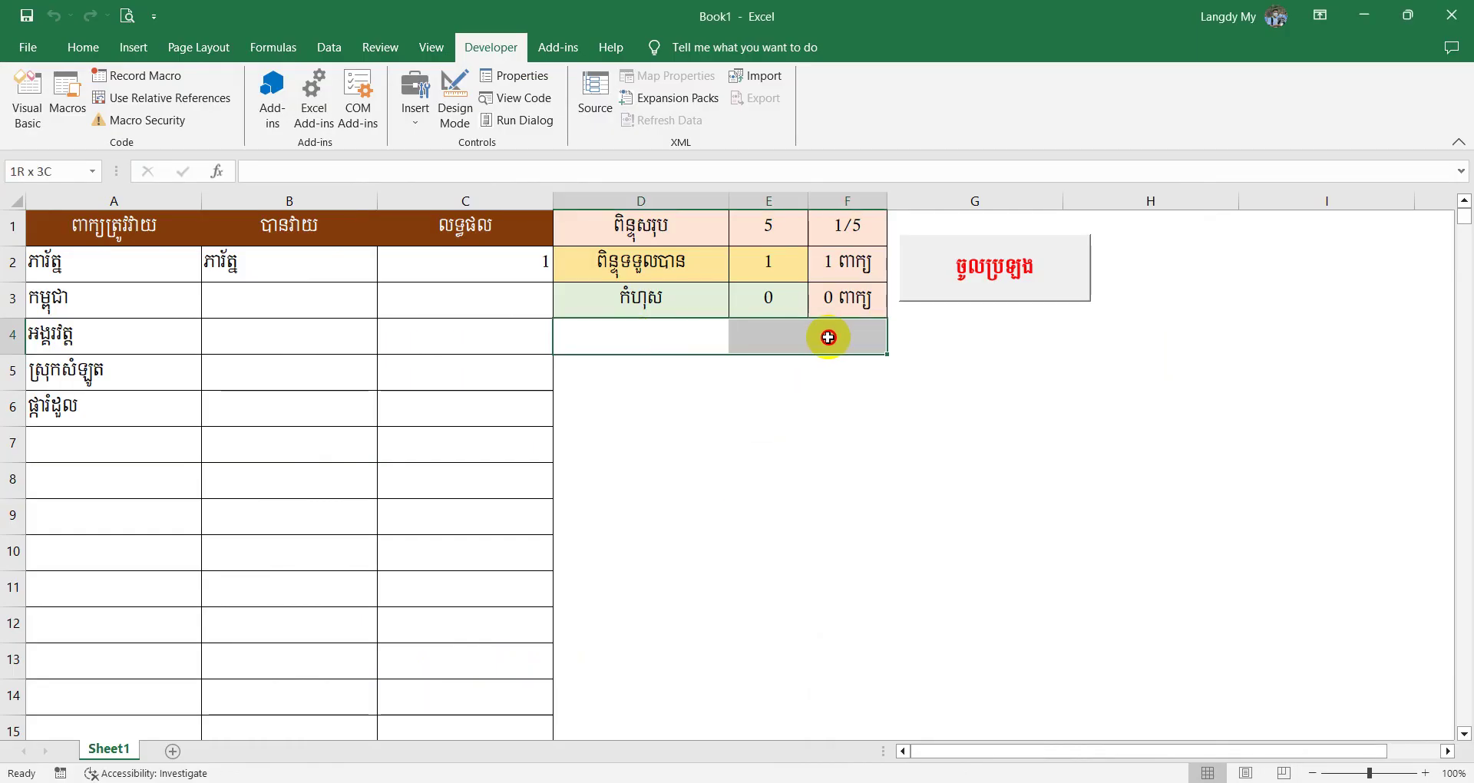
click(83, 47)
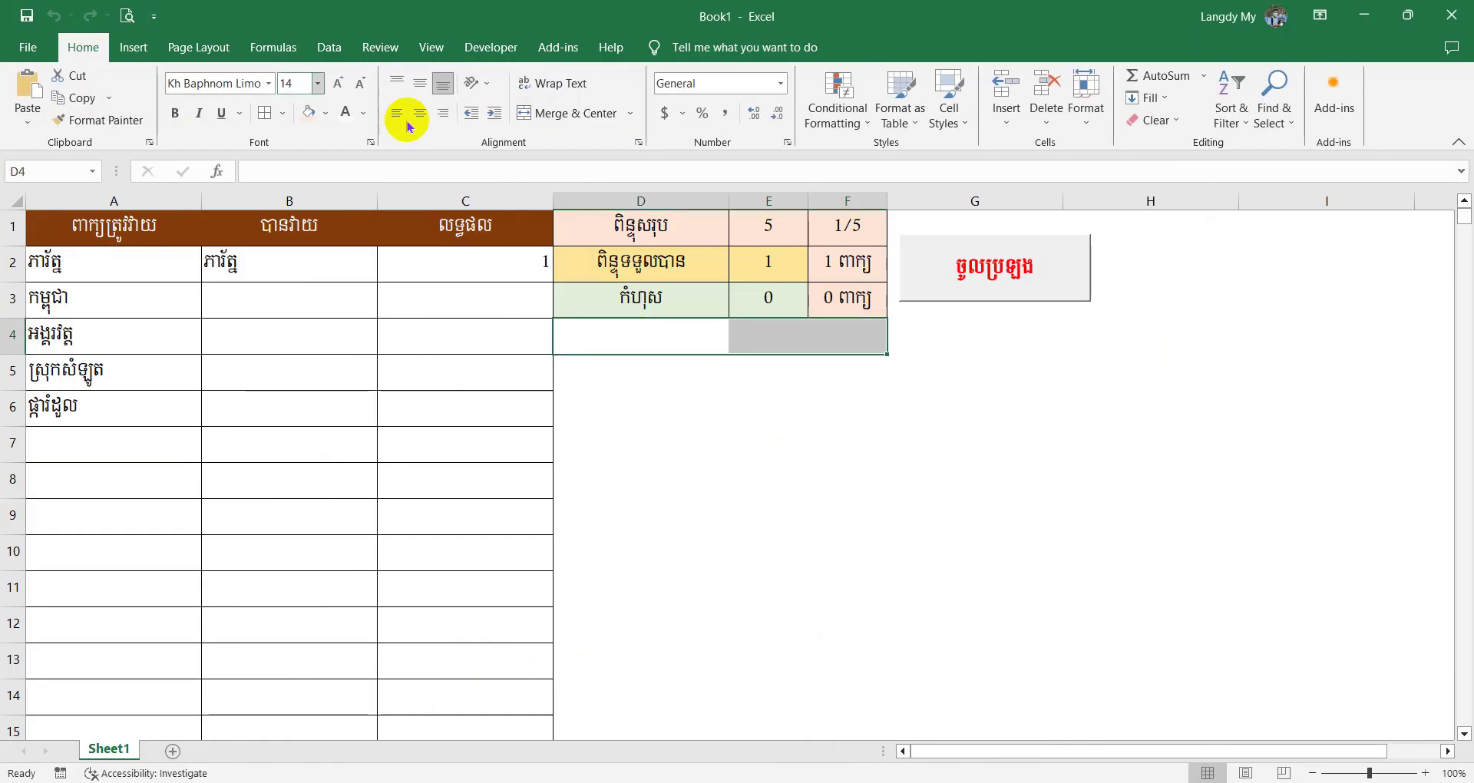
click(566, 113)
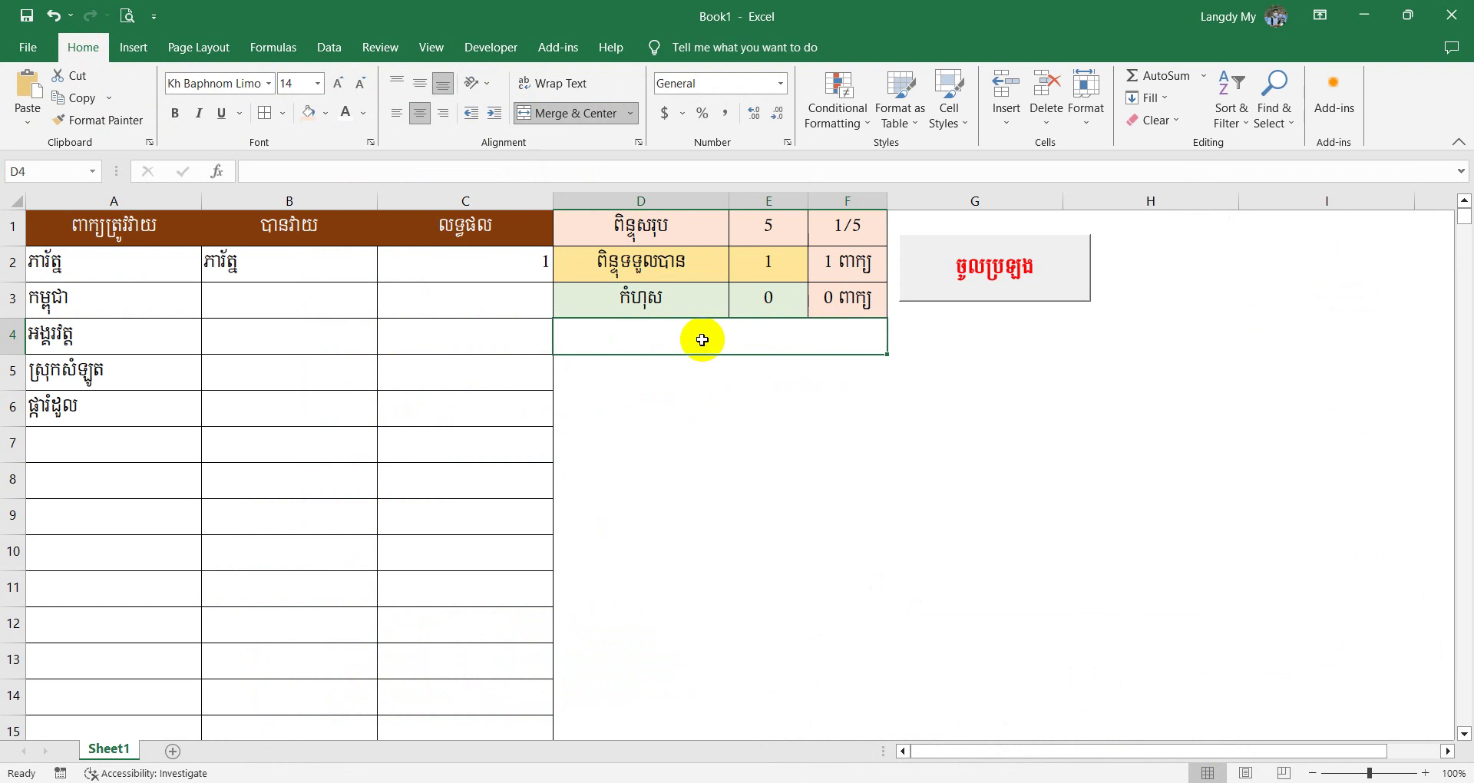
Enter the Khmer exam-finished message '#ការប្រឡងបានបញ្ចប់' in merged cell D4.
text(#)
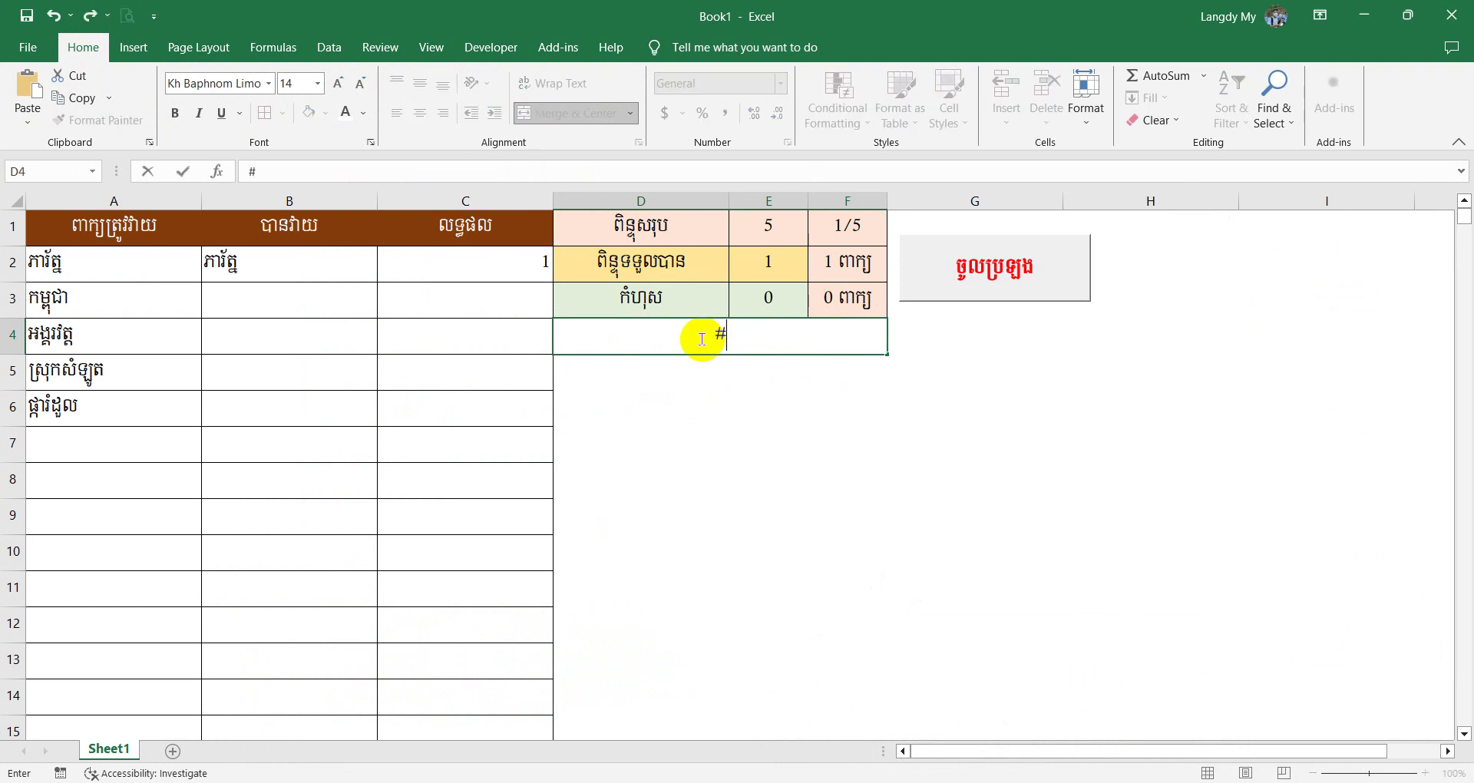
text(ការប្រ)
text(លង)
key(BackSpace)
key(BackSpace)
text(ឡងបា)
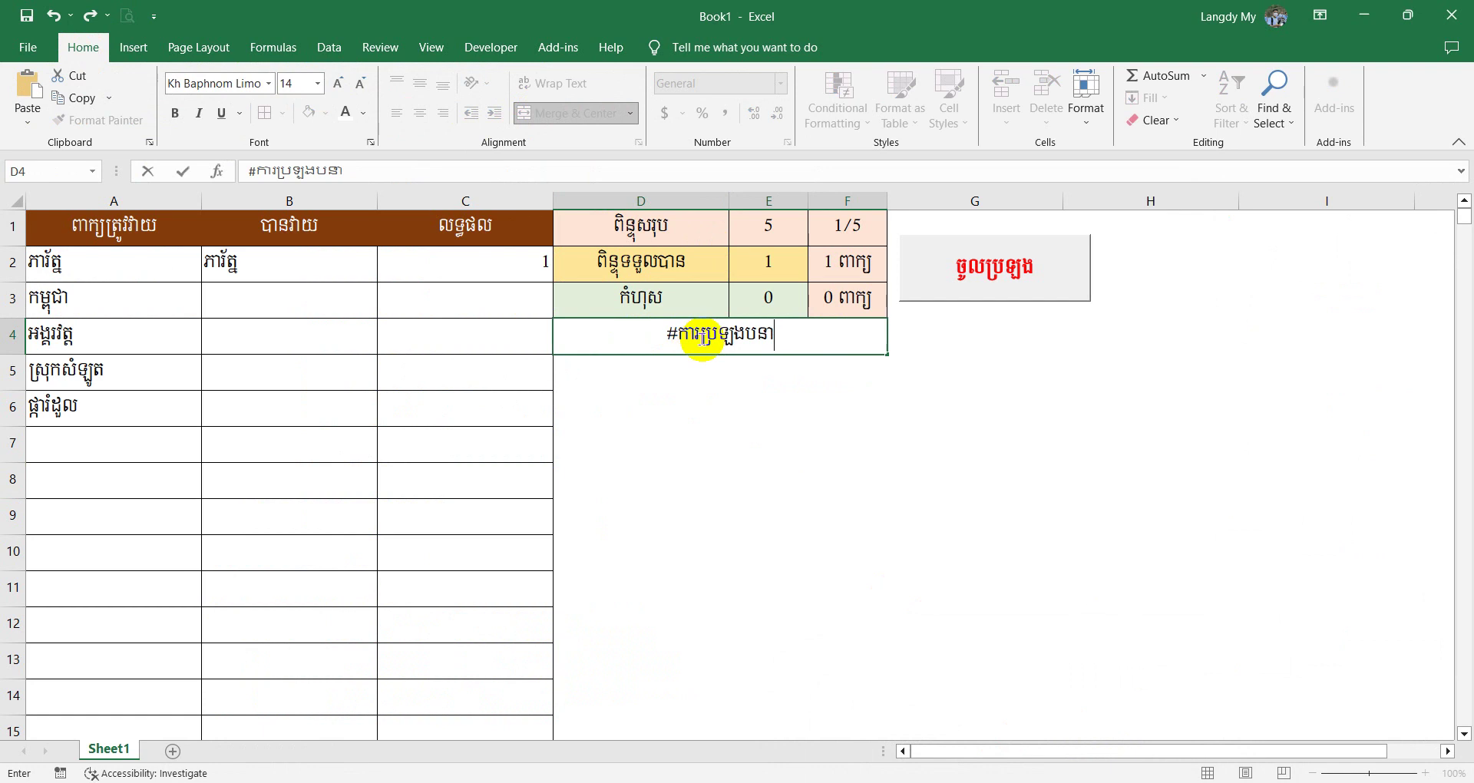
text(នបញ្ចប់)
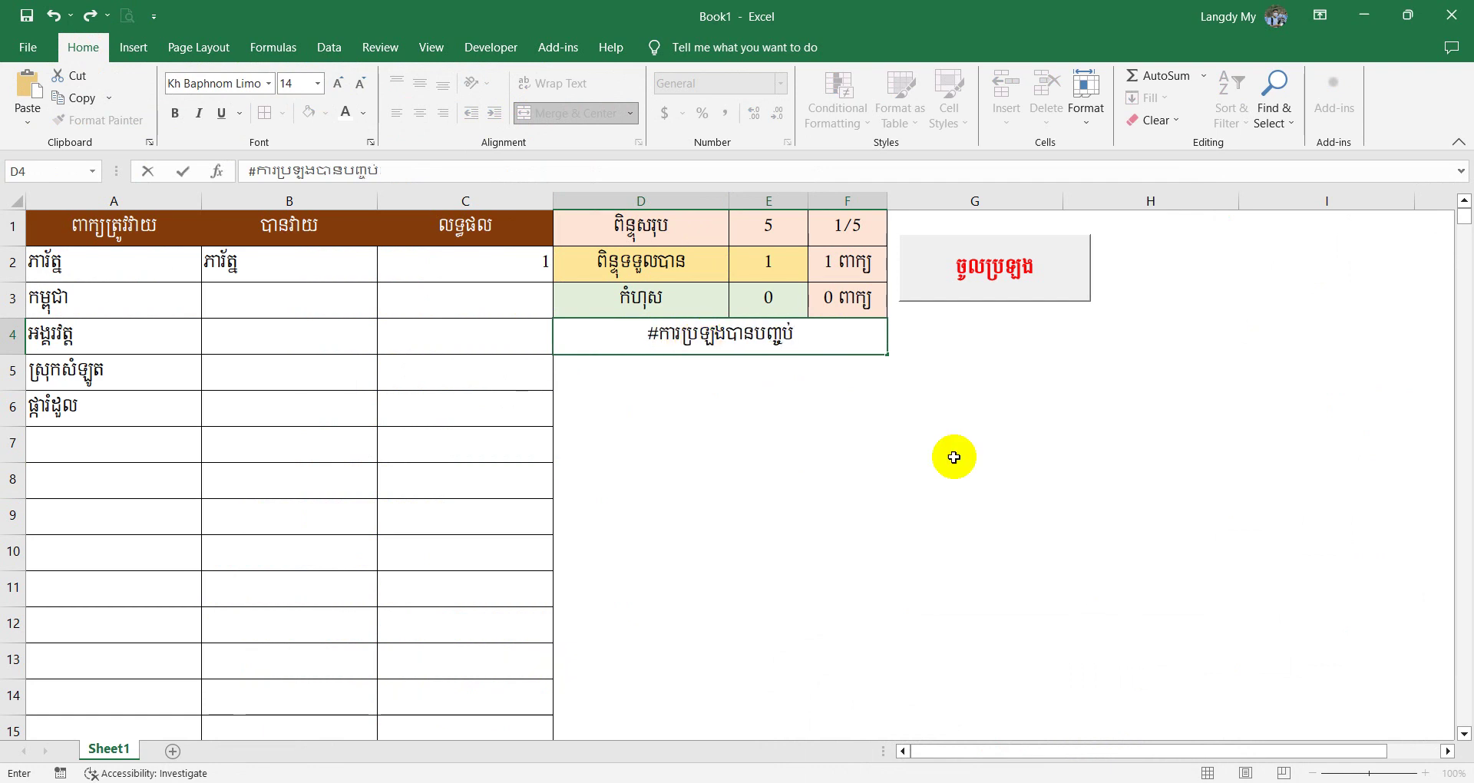
click(966, 462)
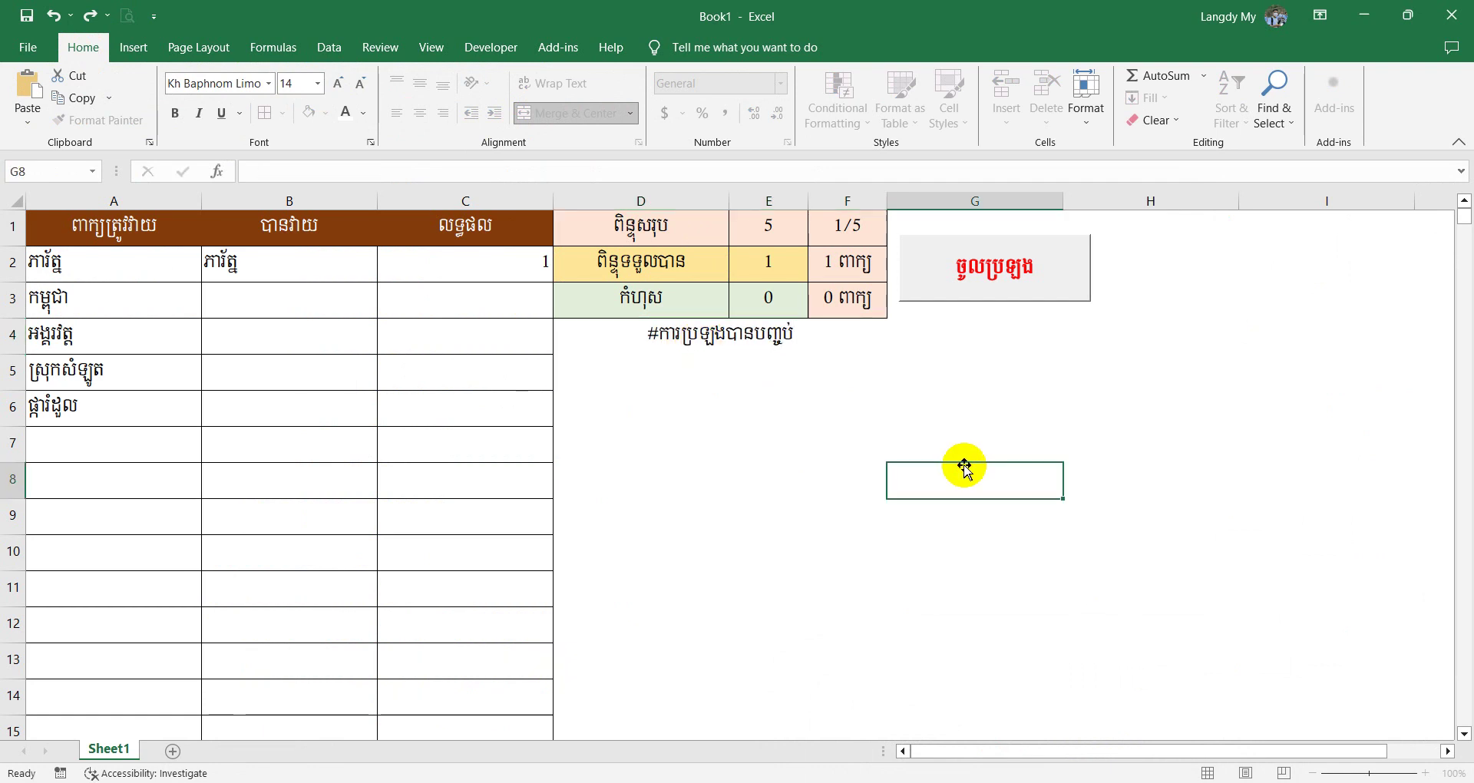
click(765, 331)
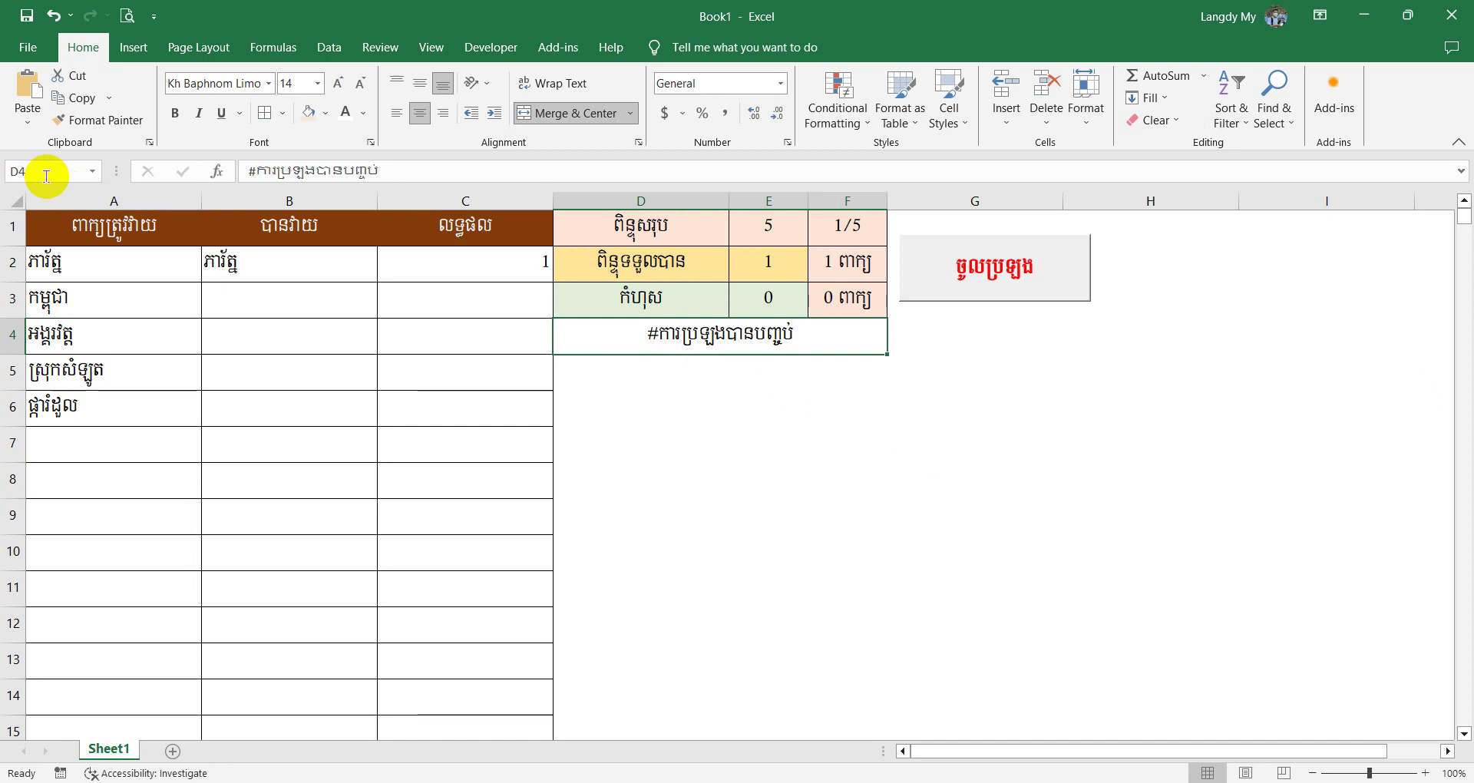
Inside the If block, add Me.txtInput = Sheet1.Range("D4").
mouse_move(1053, 770)
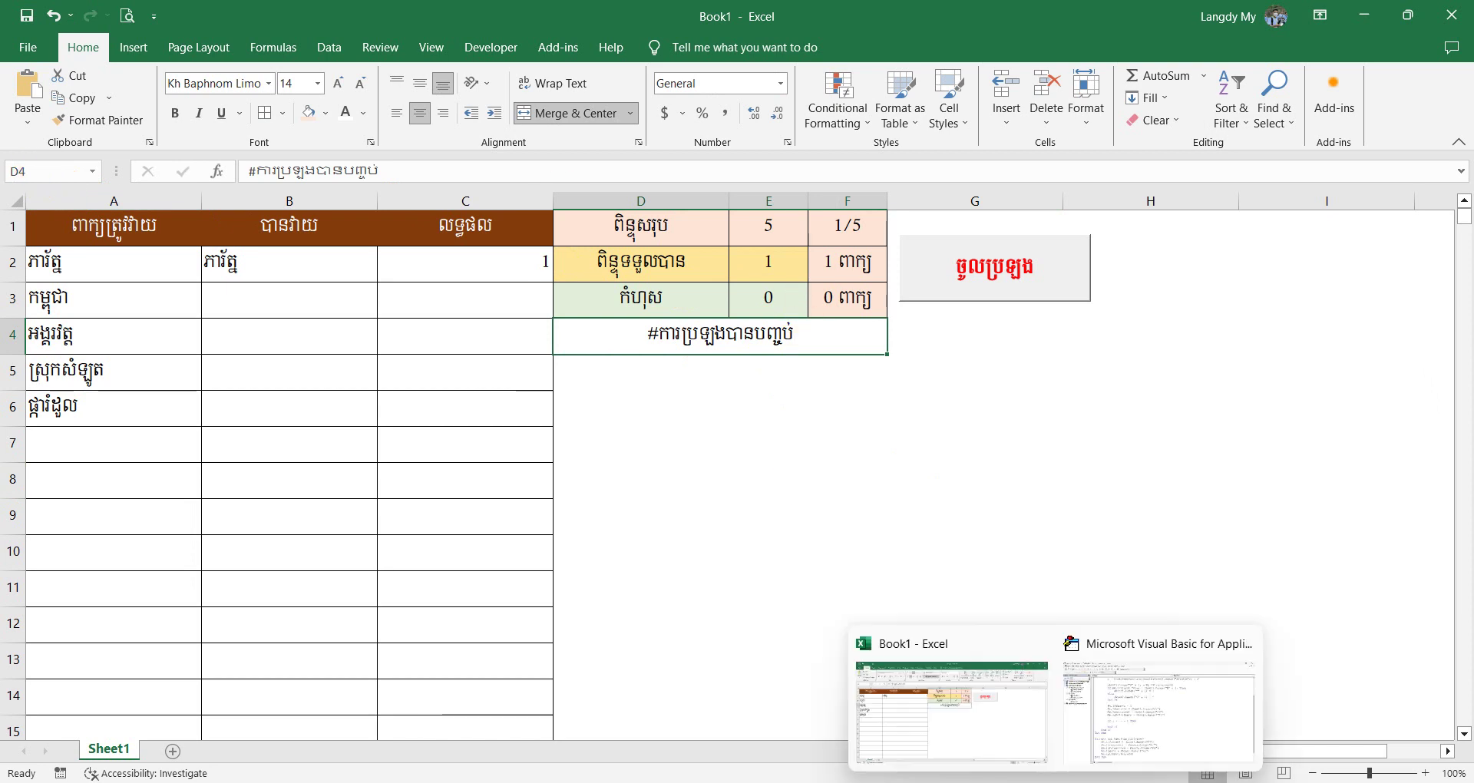
click(1115, 725)
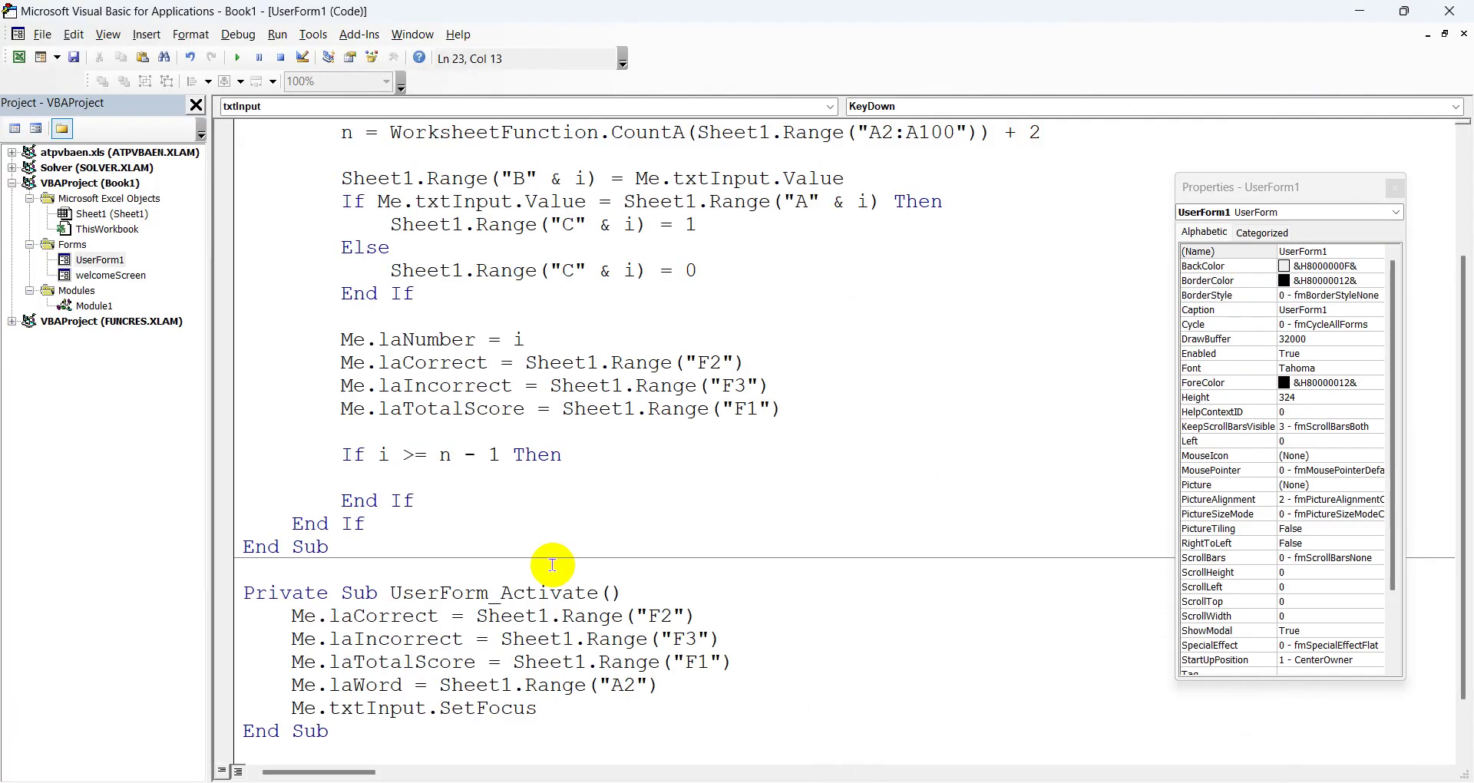
text(m)
key(BackSpace)
text(me.)
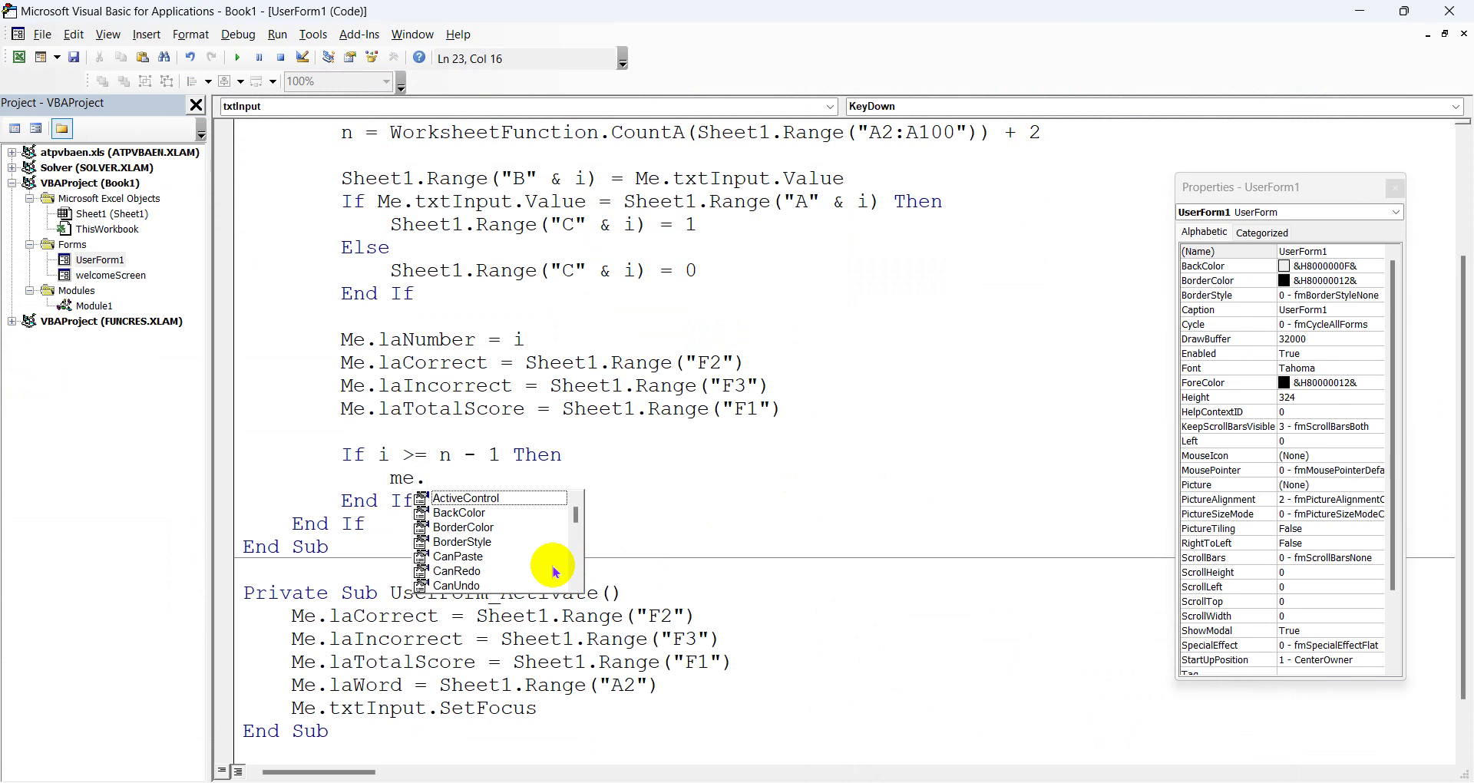
text(tx)
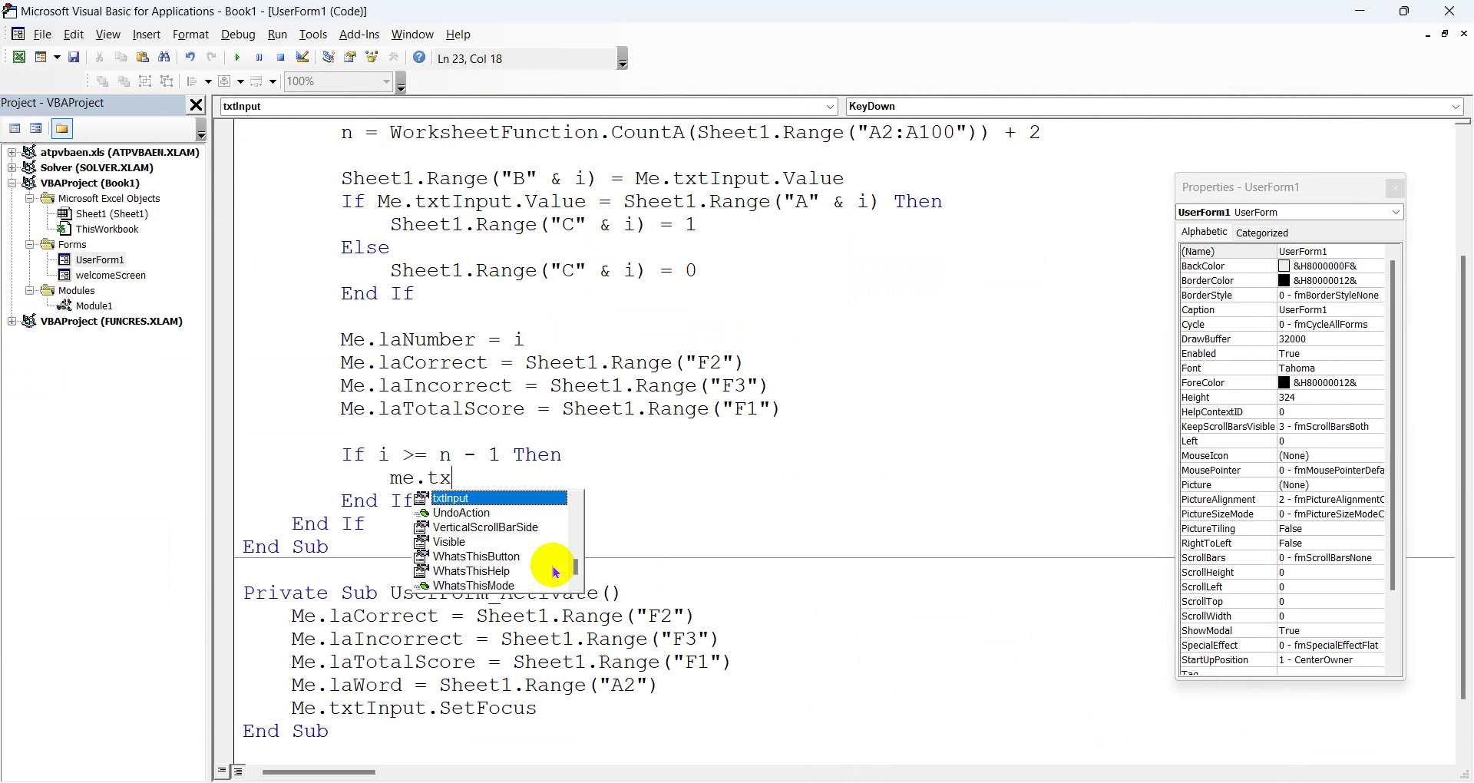
key(Tab)
text(=shee)
key(BackSpace)
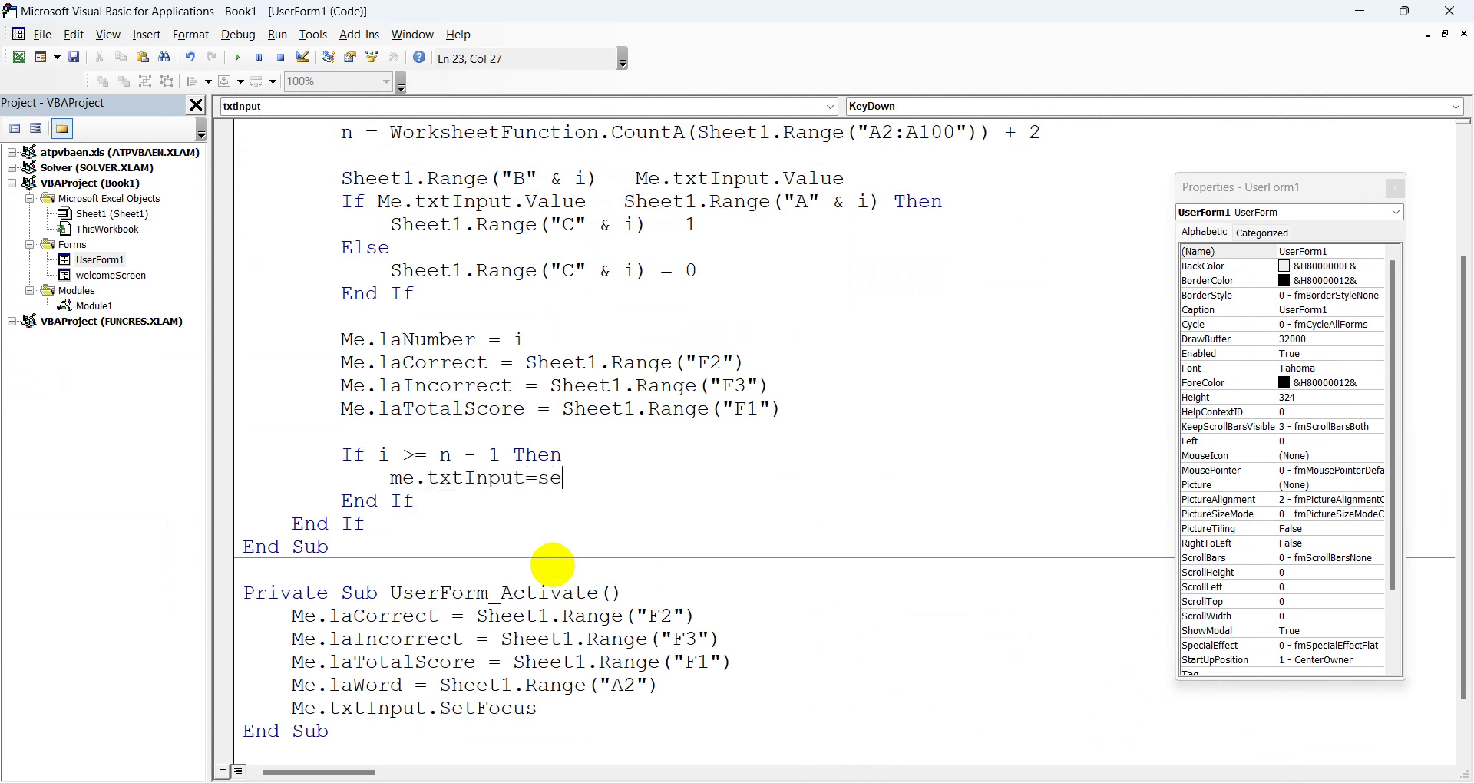
key(BackSpace)
text(heet1.rna)
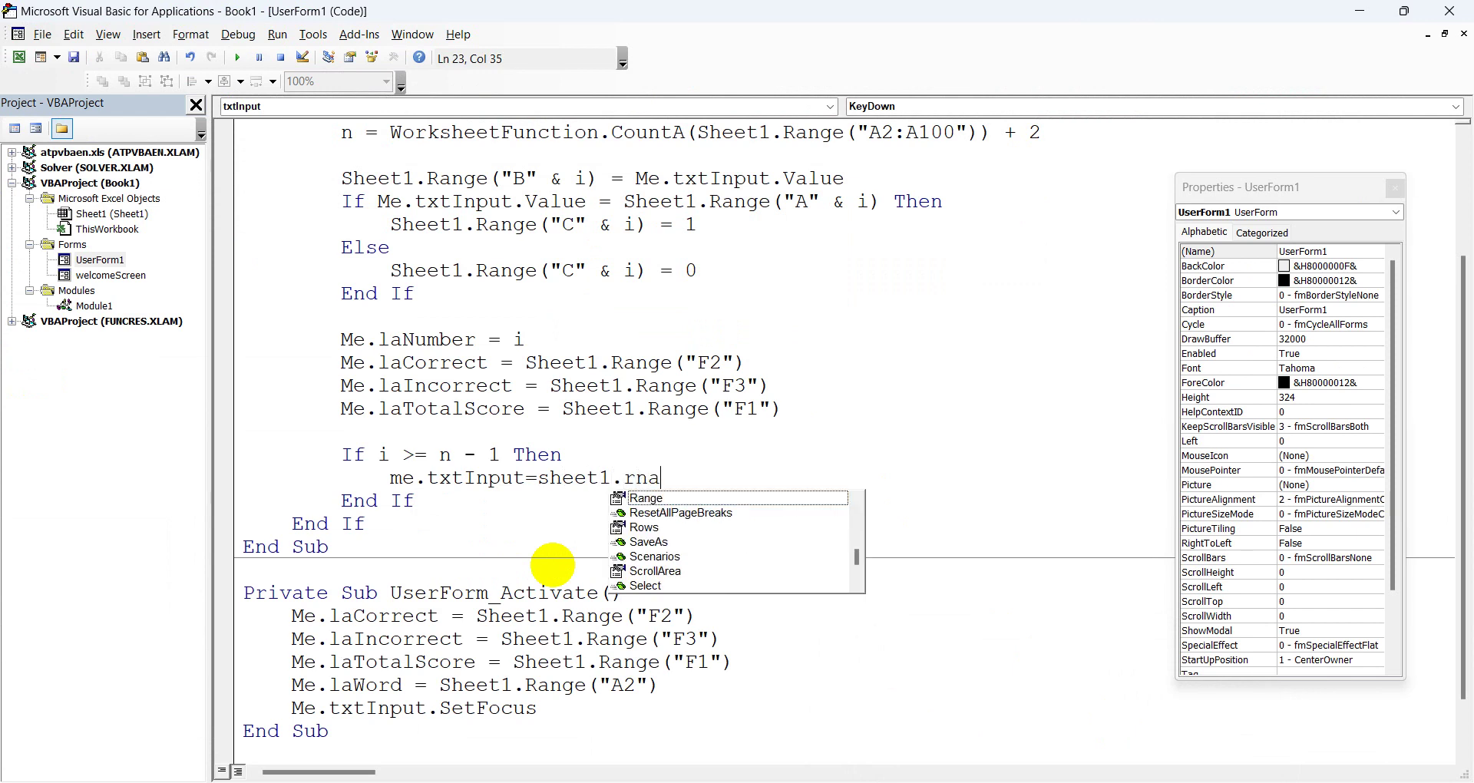
key(BackSpace)
key(BackSpace)
text(ange("D)
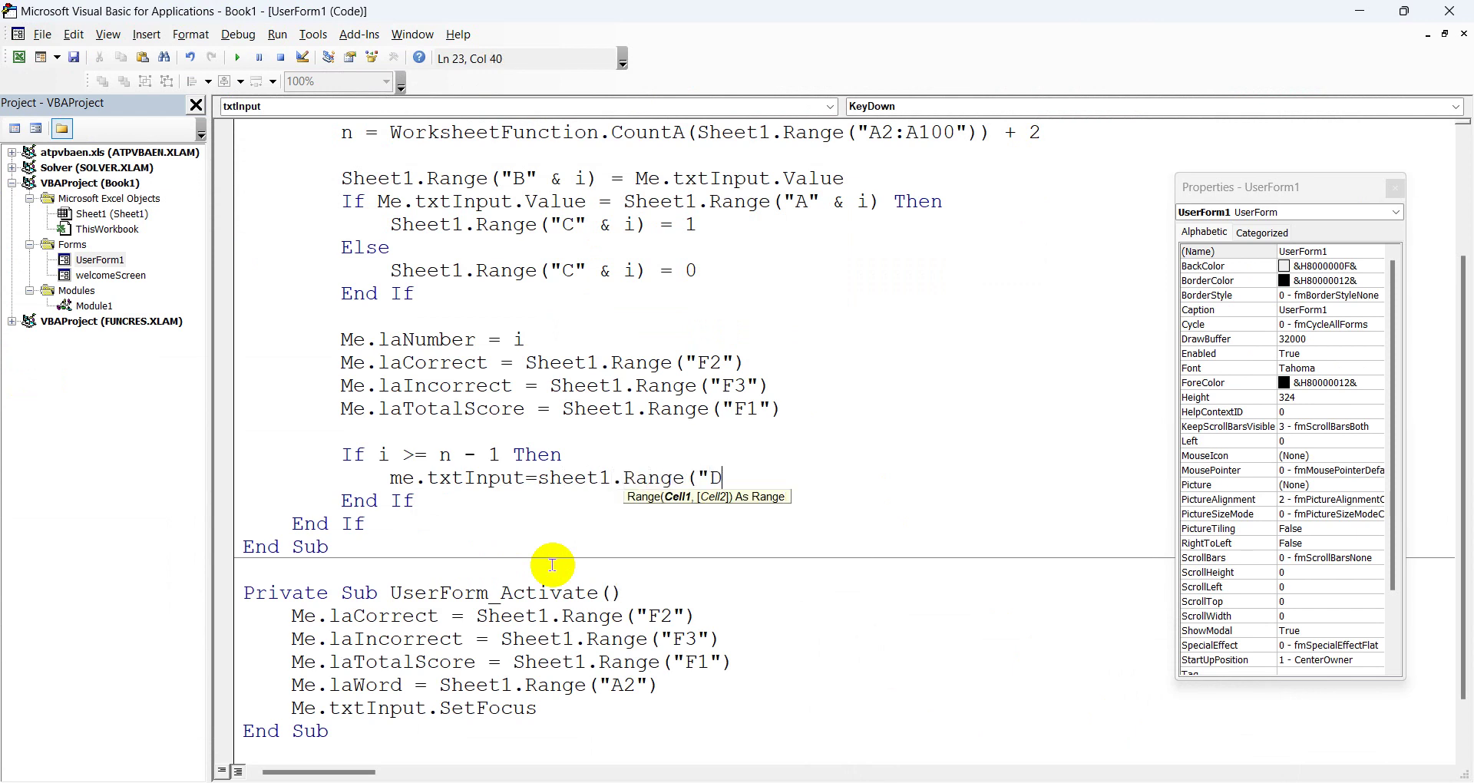
text(4"))
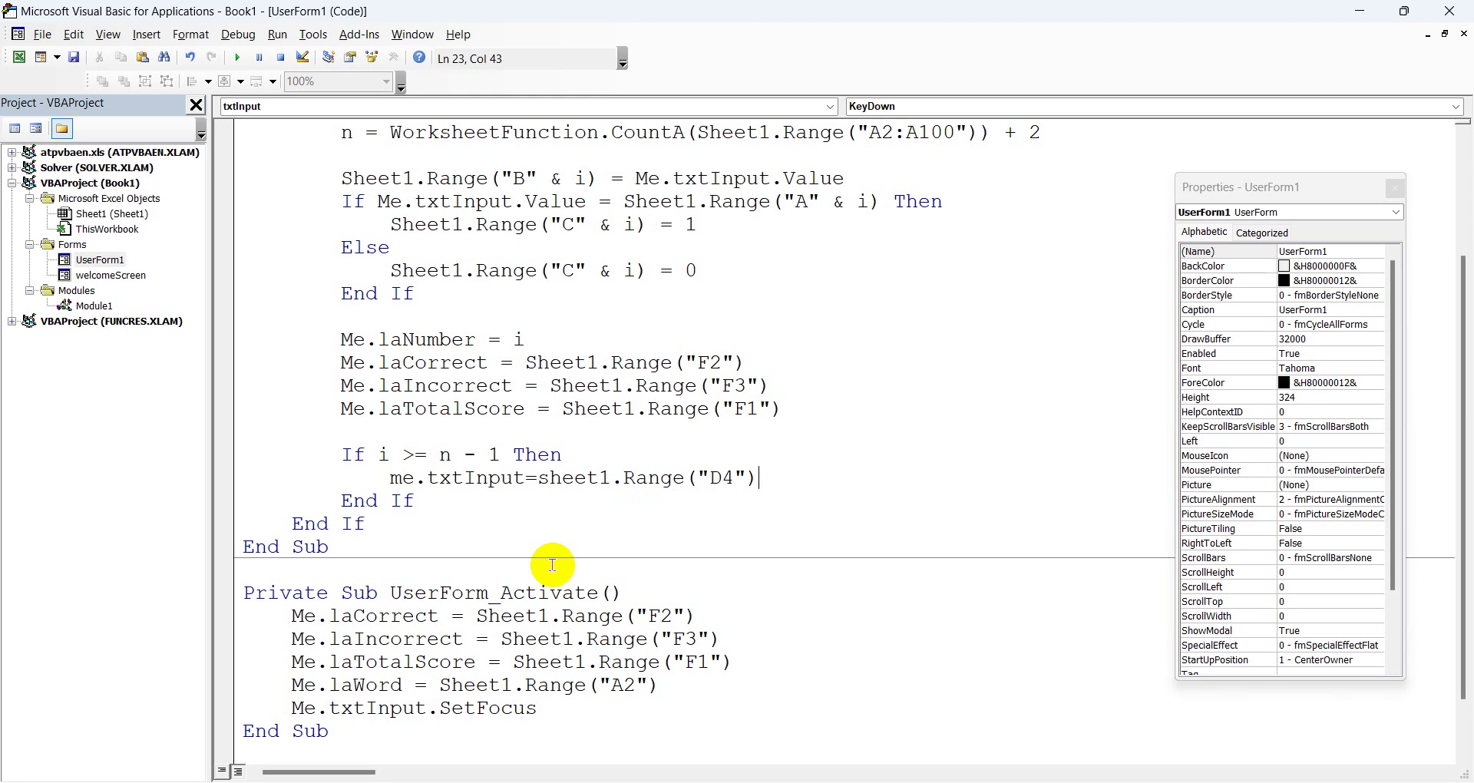
key(Return)
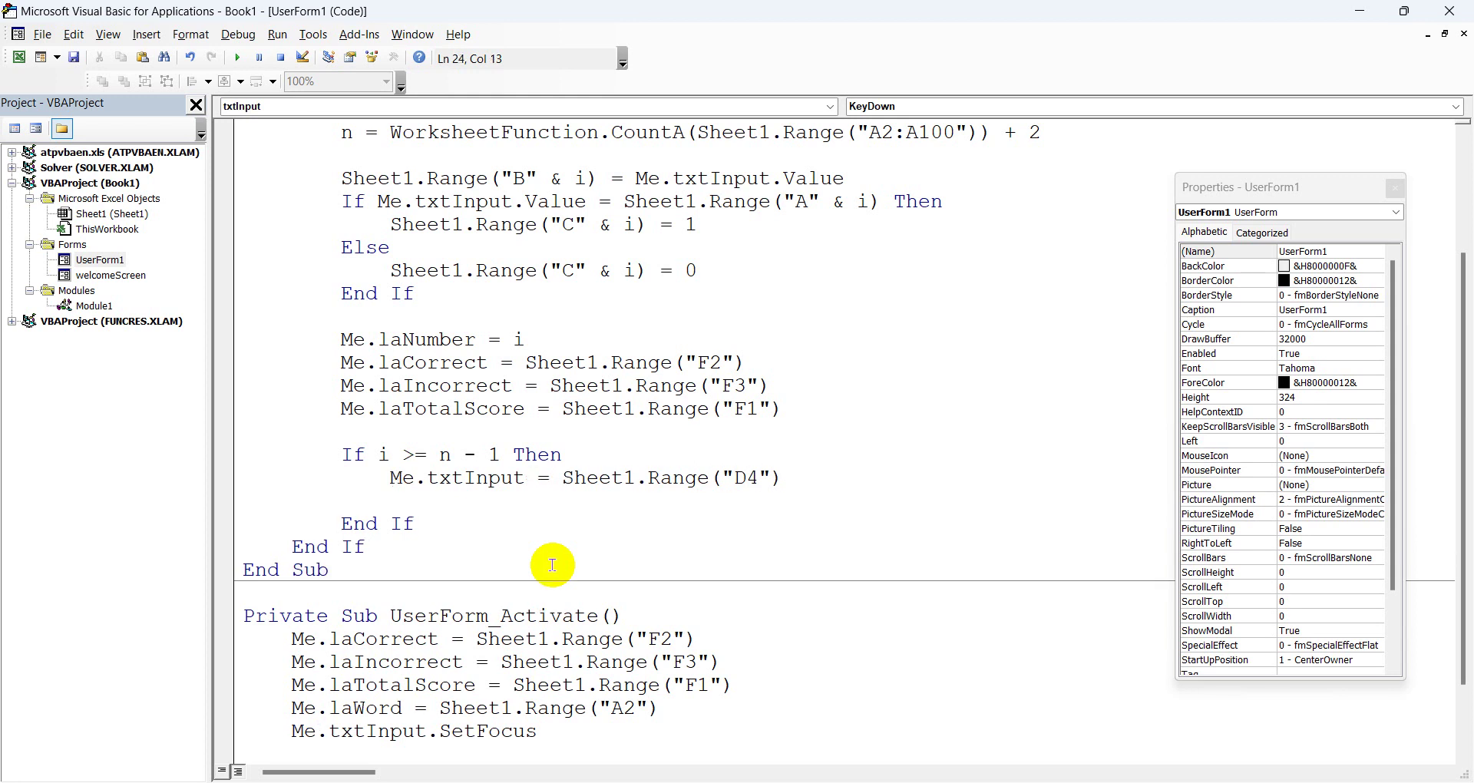
Add MsgBox "Exam Finished!" to the block and insert a blank line after End If.
text(msgb)
text(ox )
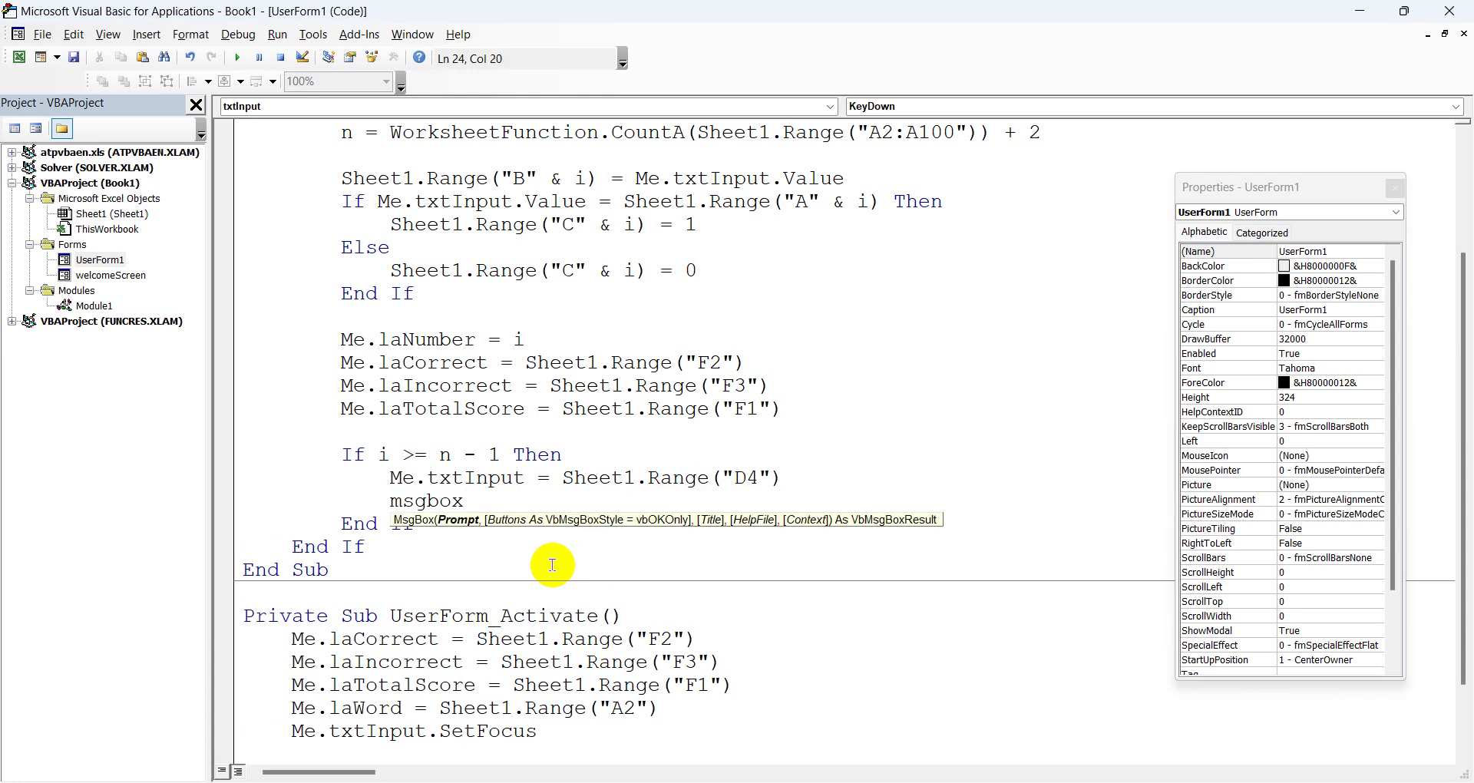
text(")
text(Exam Fi)
text(nished!)
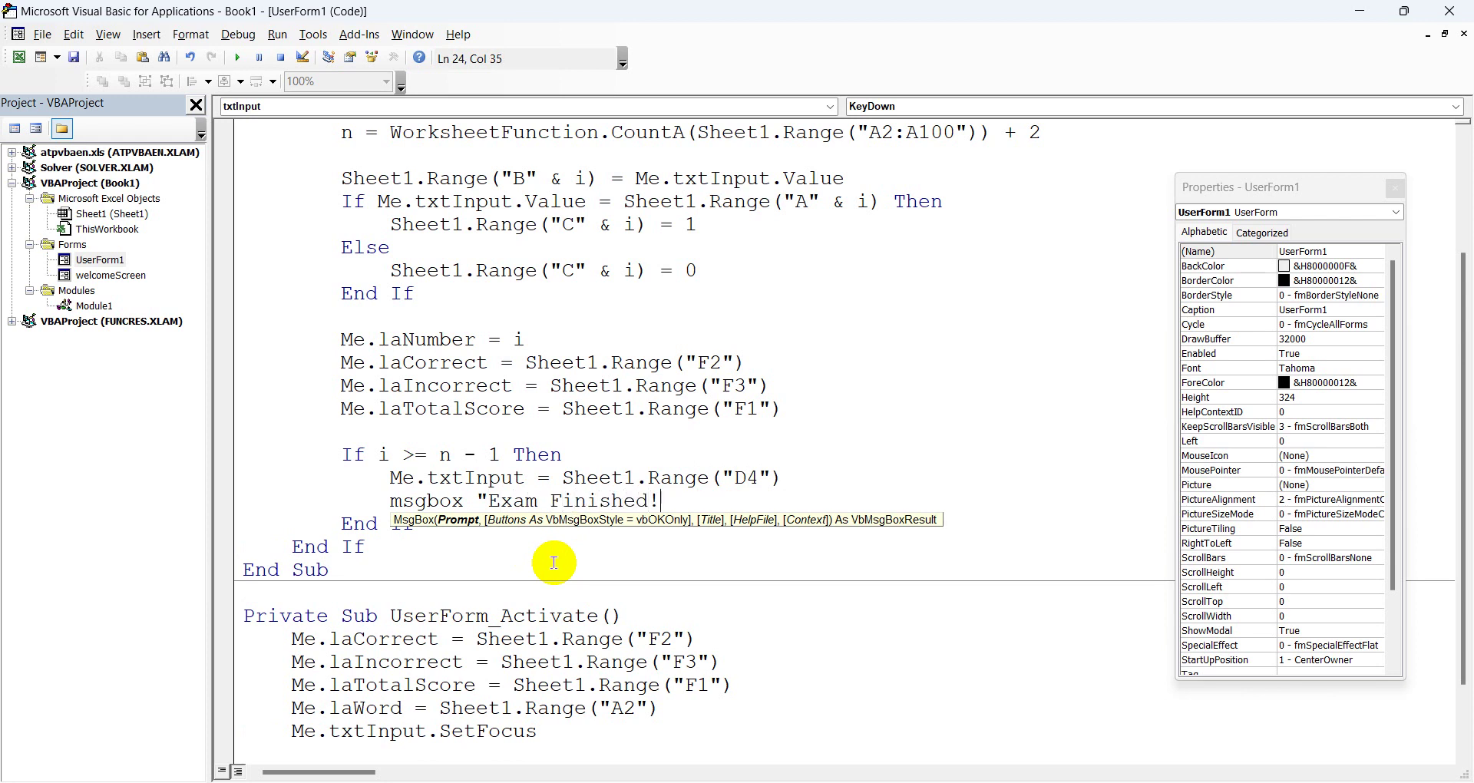
text(")
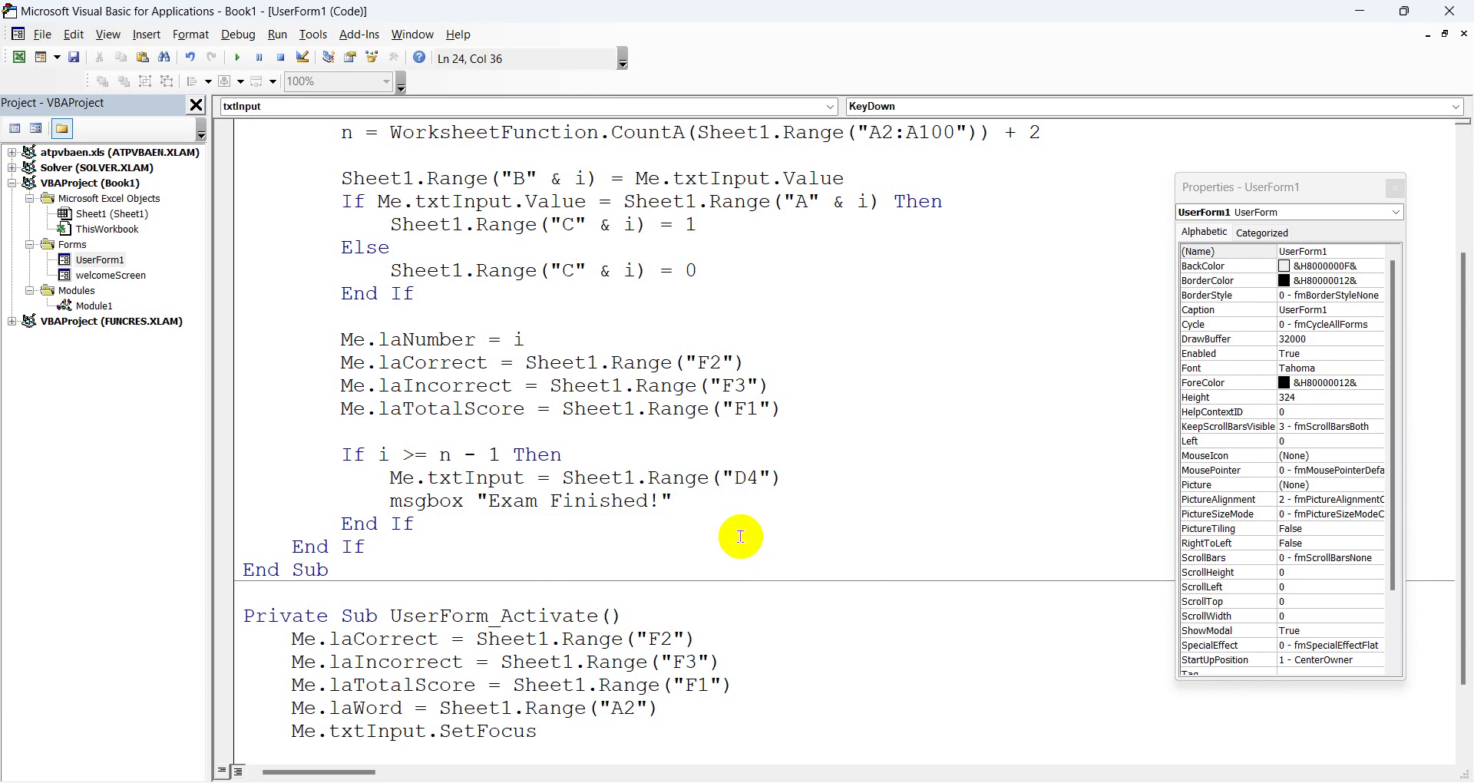
scroll(624, 516, down, 1)
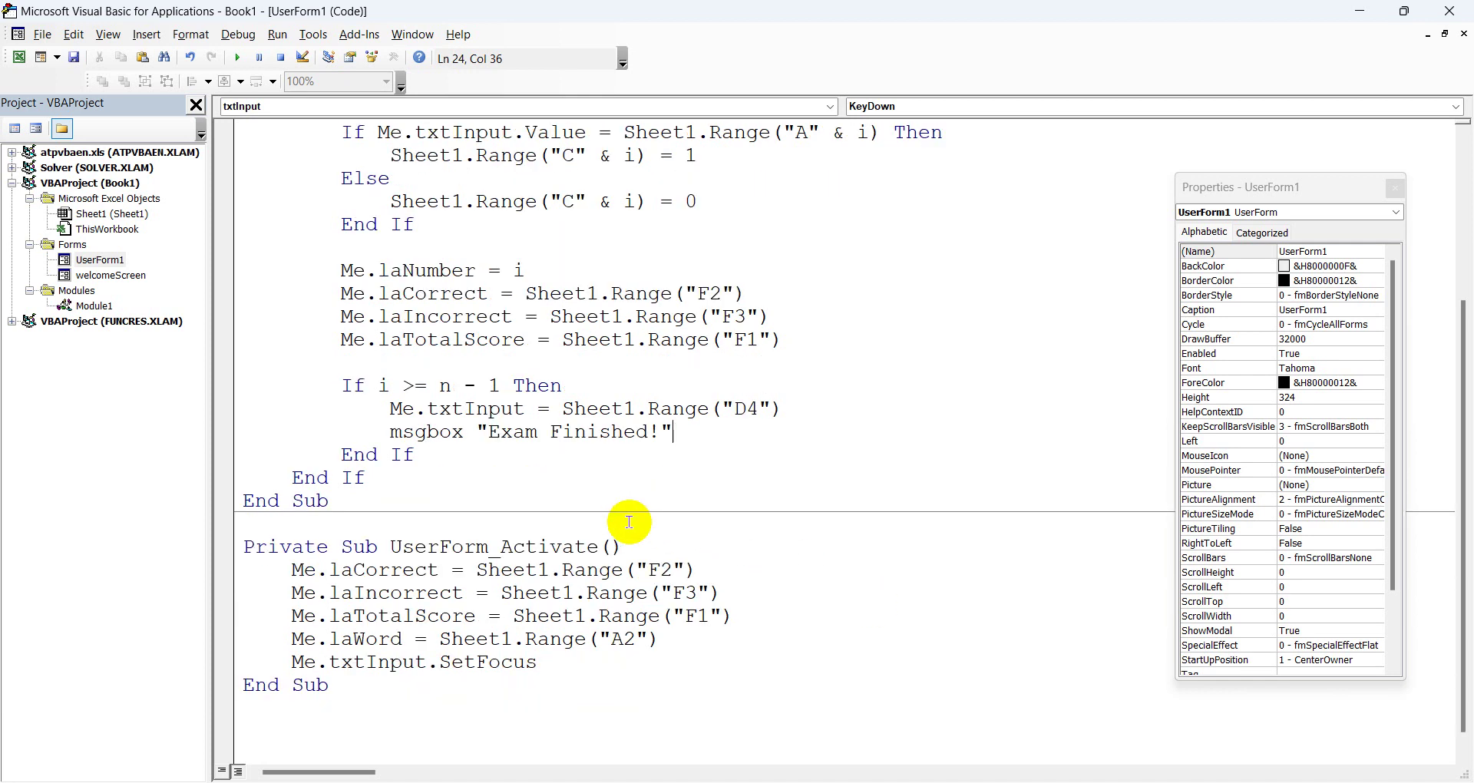
click(634, 445)
key(Return)
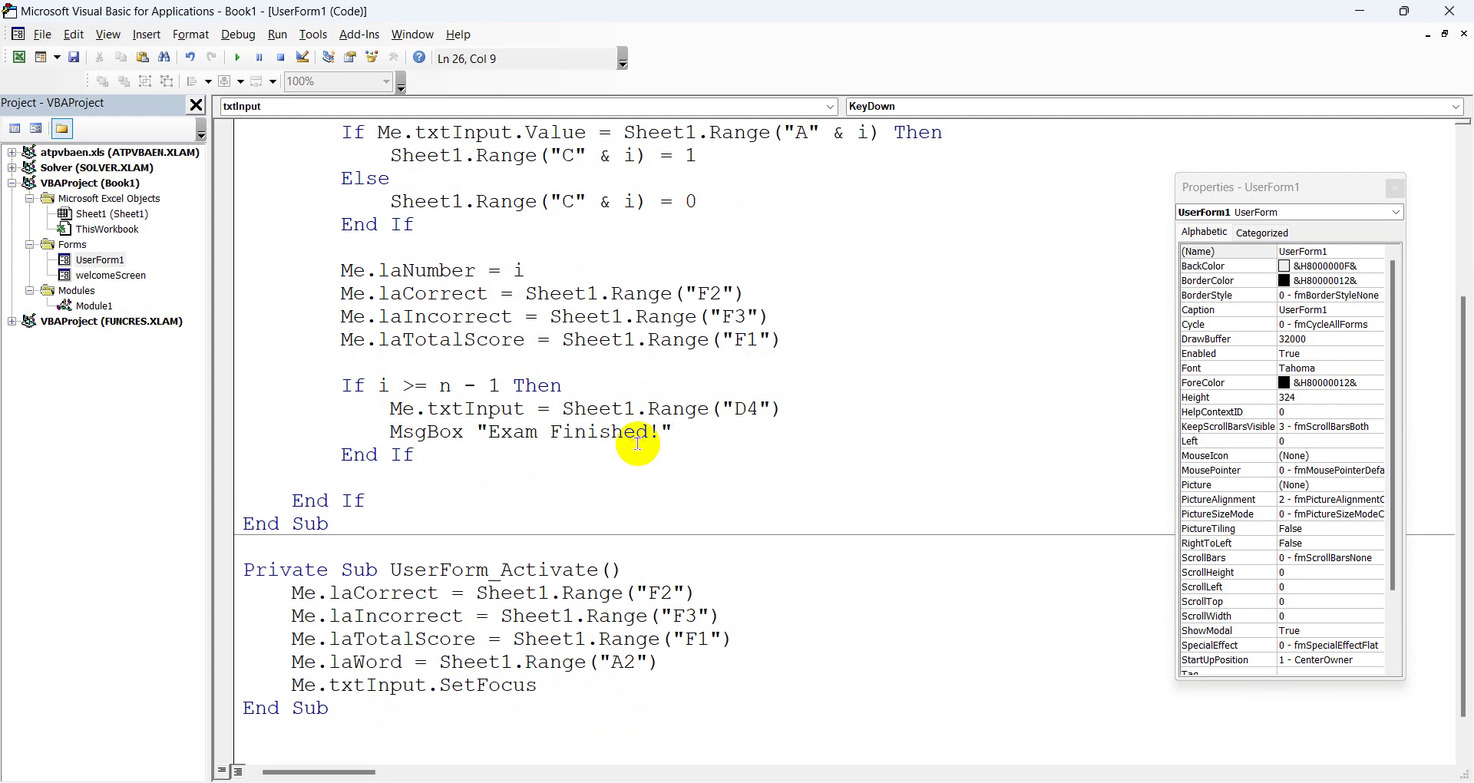
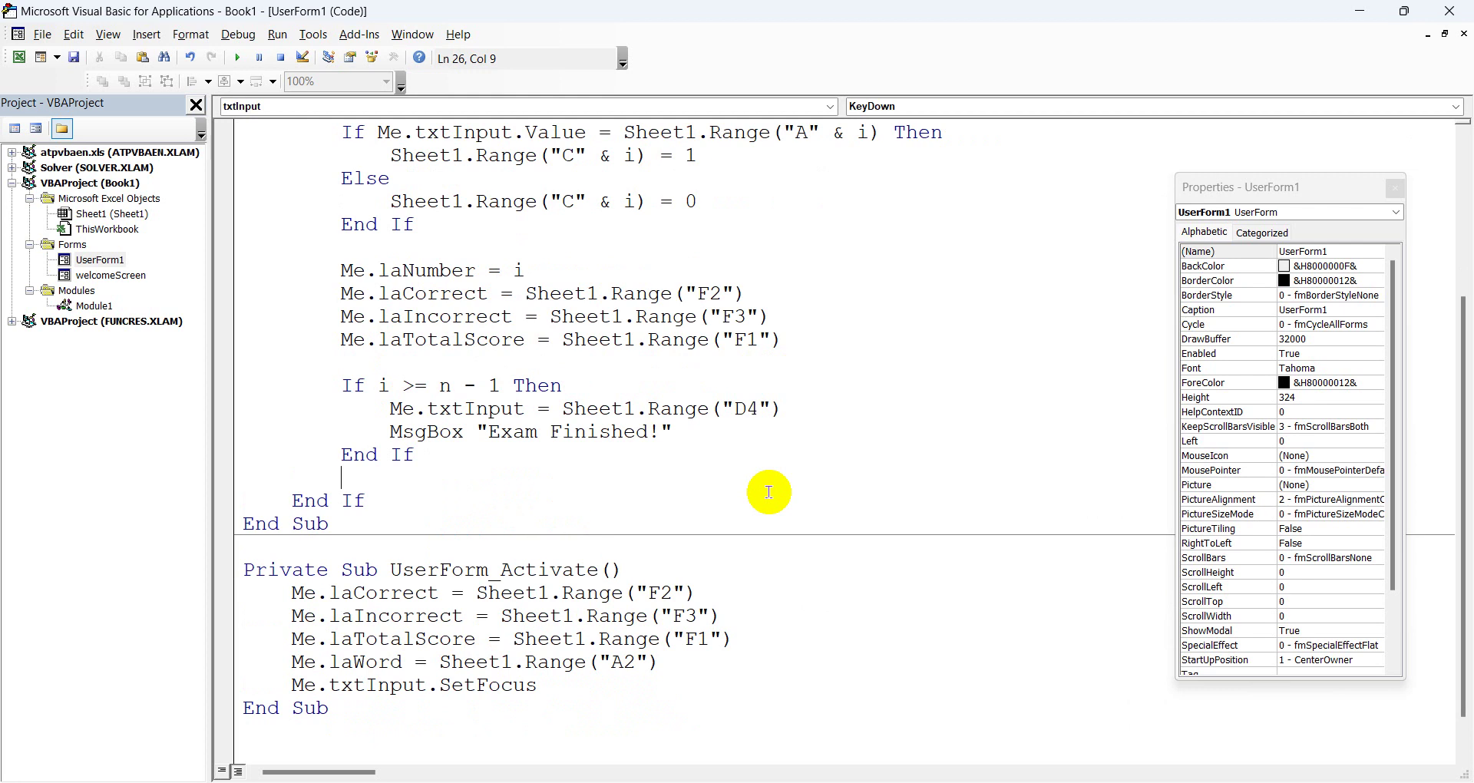
Add Me.txtInput.Value = "" below End If, commented 'Clear the txtBox'.
key(Return)
text(me.)
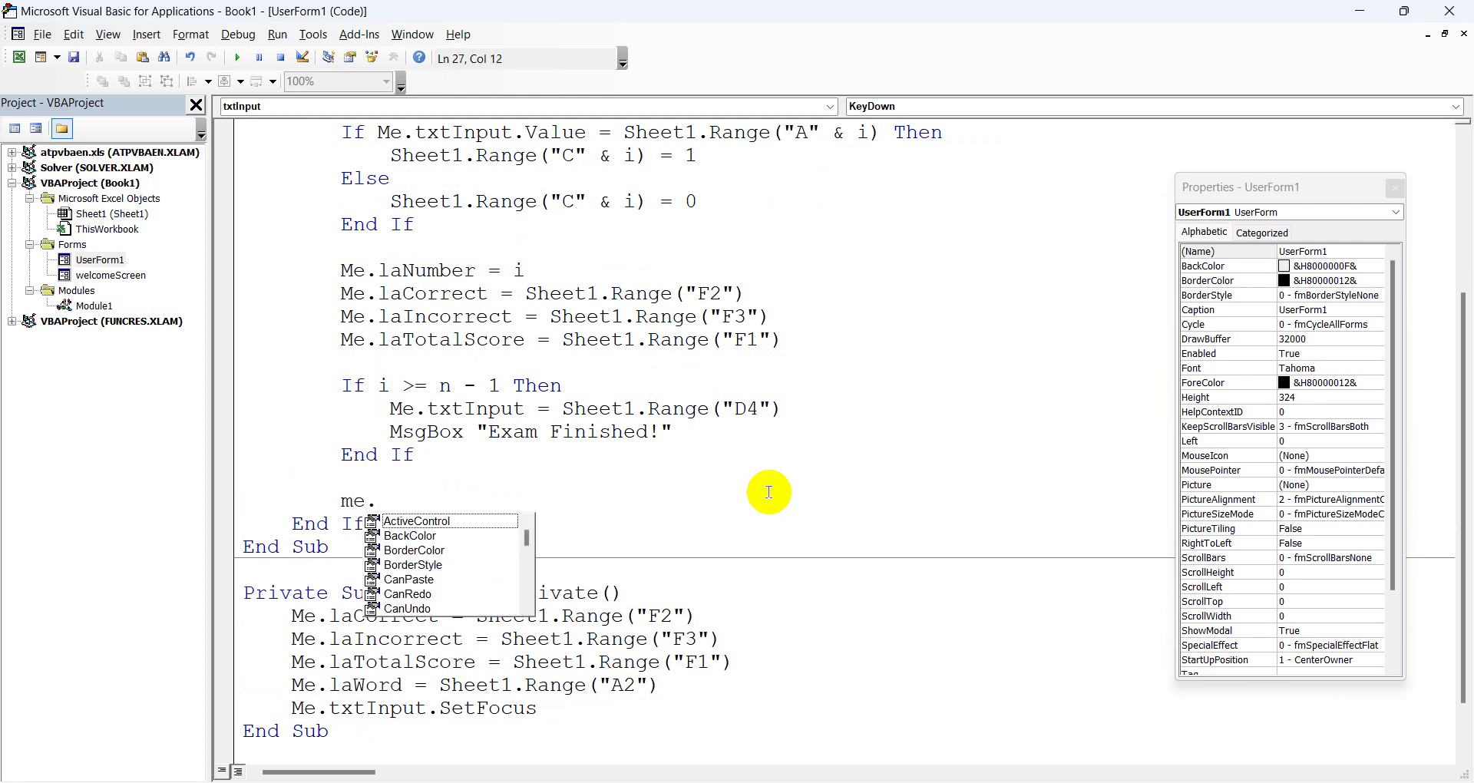
text(txt)
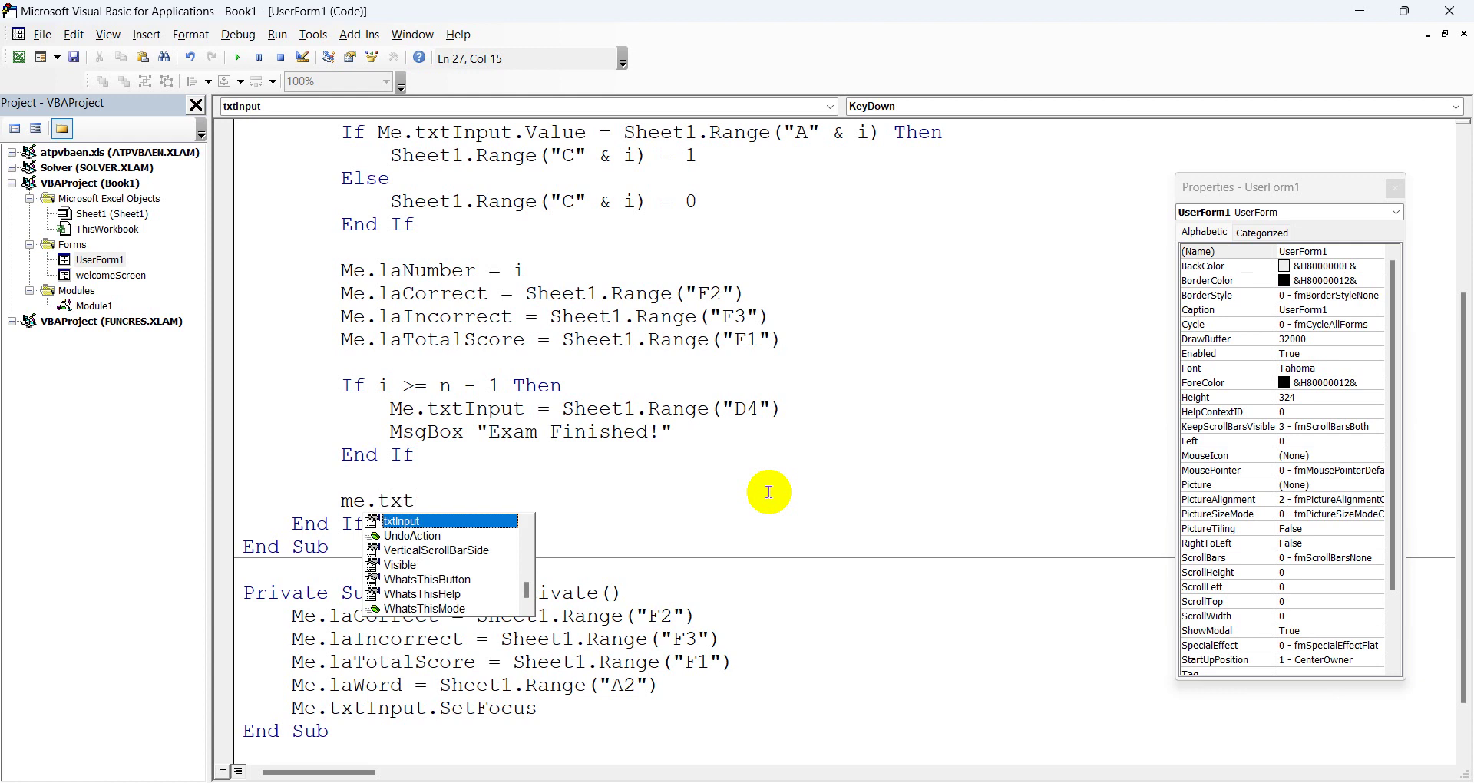
key(Tab)
text(.)
key(BackSpace)
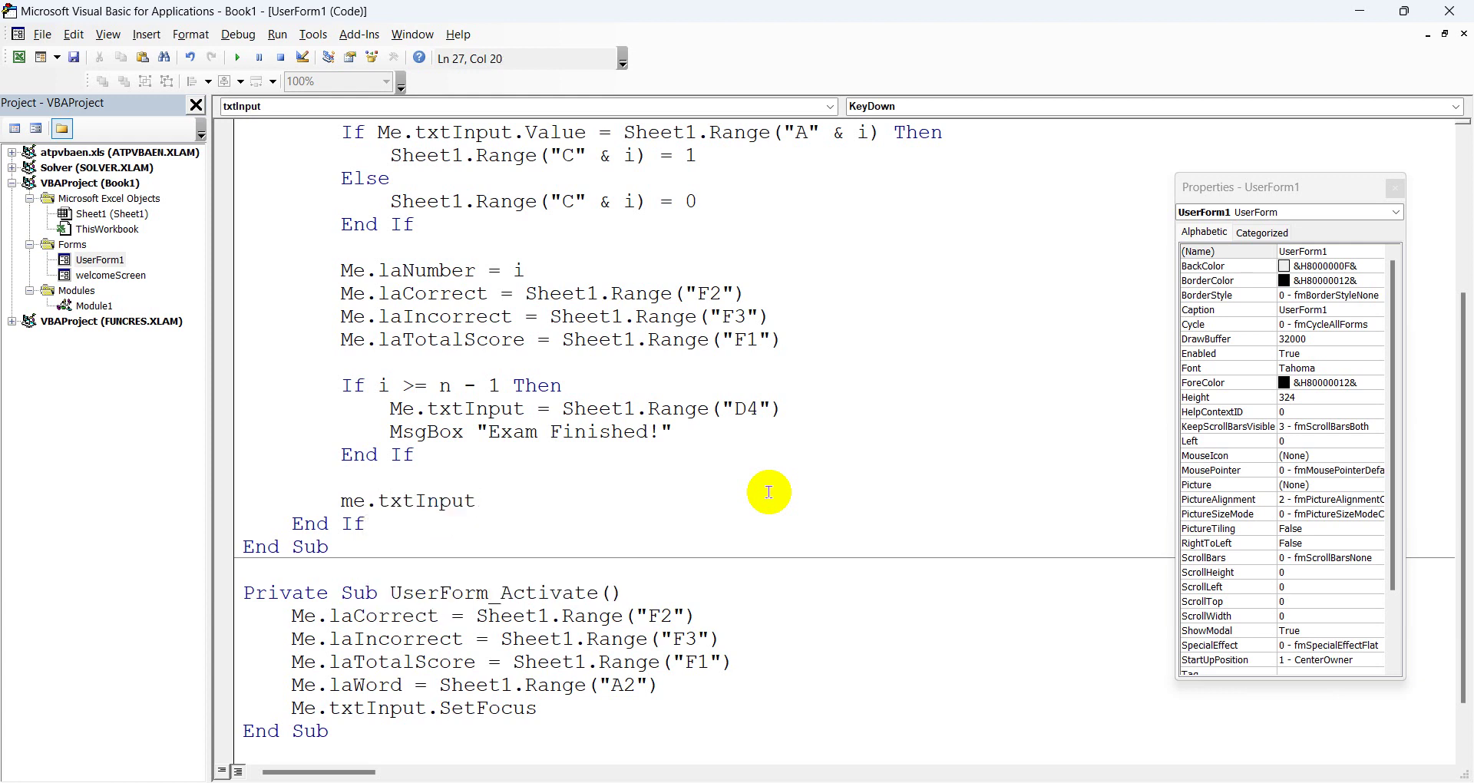
text(.value="")
key(Return)
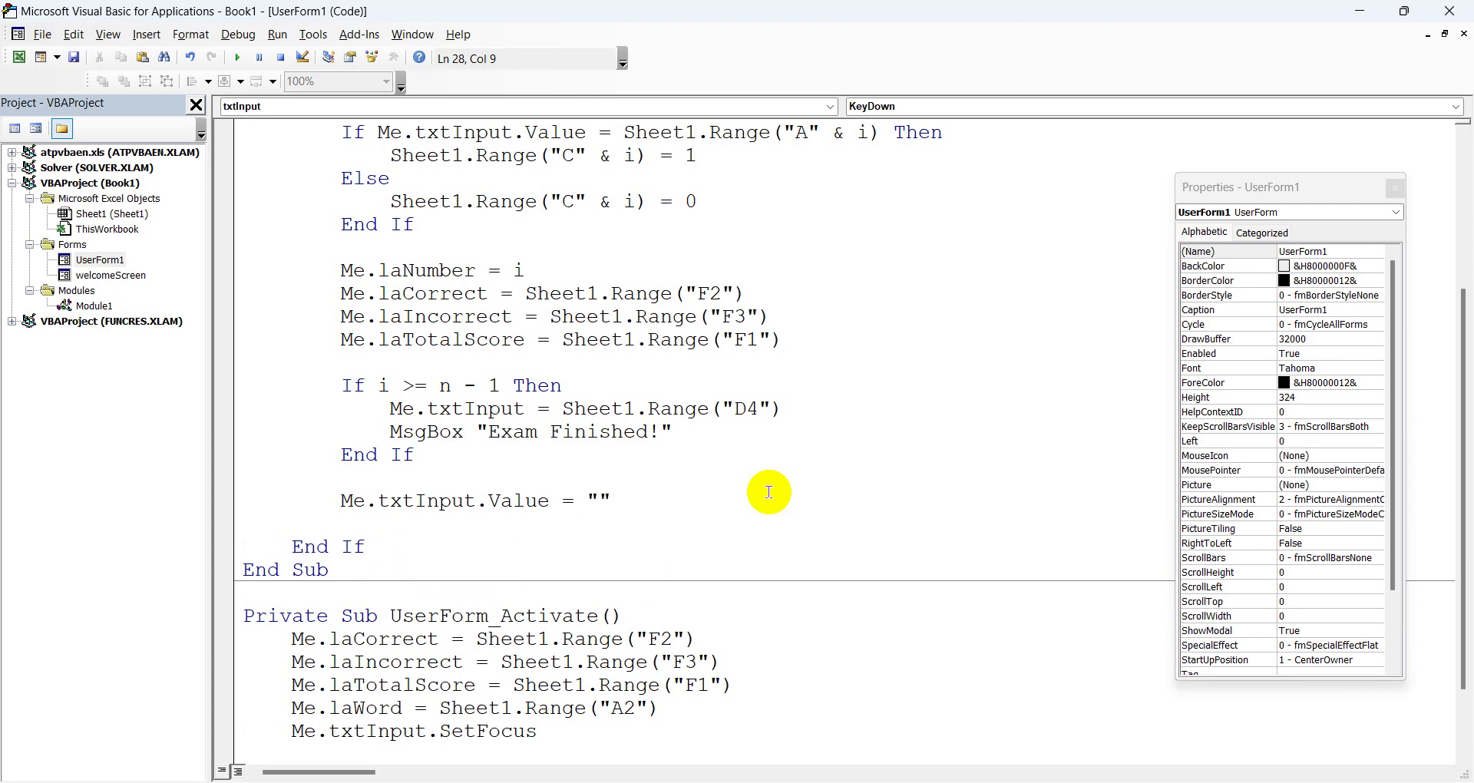
click(660, 495)
text('C)
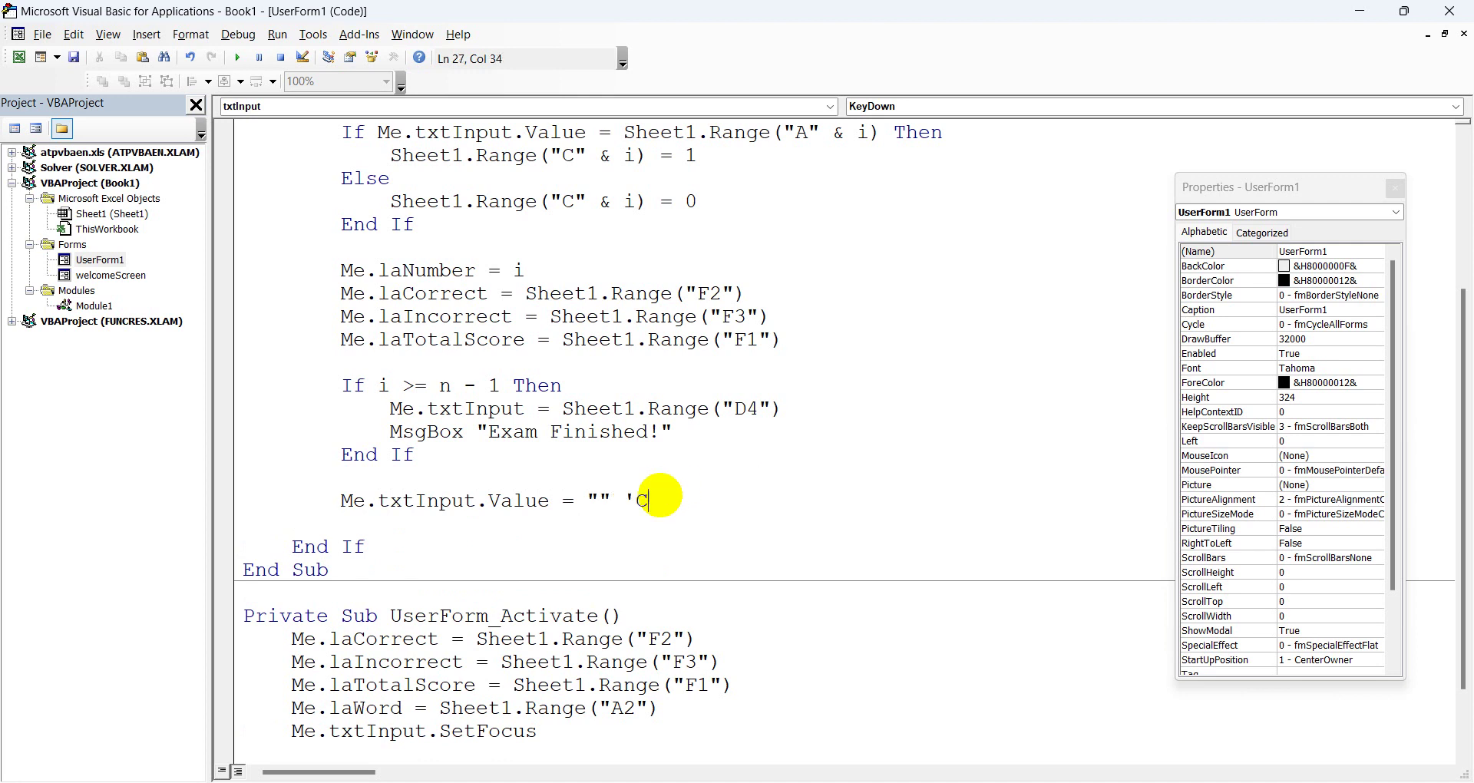
text(lear )
text(the txt)
text(Box)
Add Me.laWord = Sheet1.Range("A" & i + 1), commented 'Move to next word'.
key(Return)
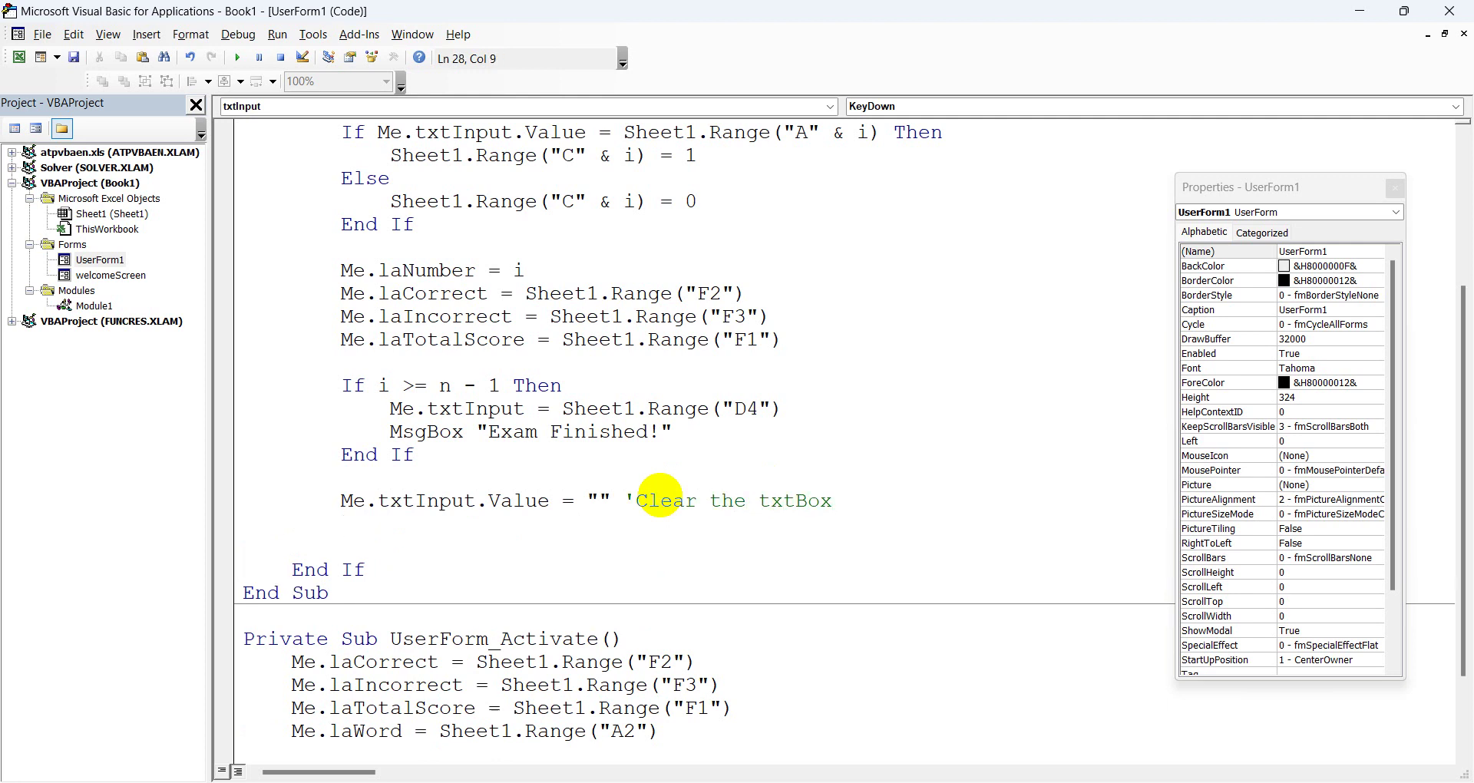
text(M)
text(e.ba)
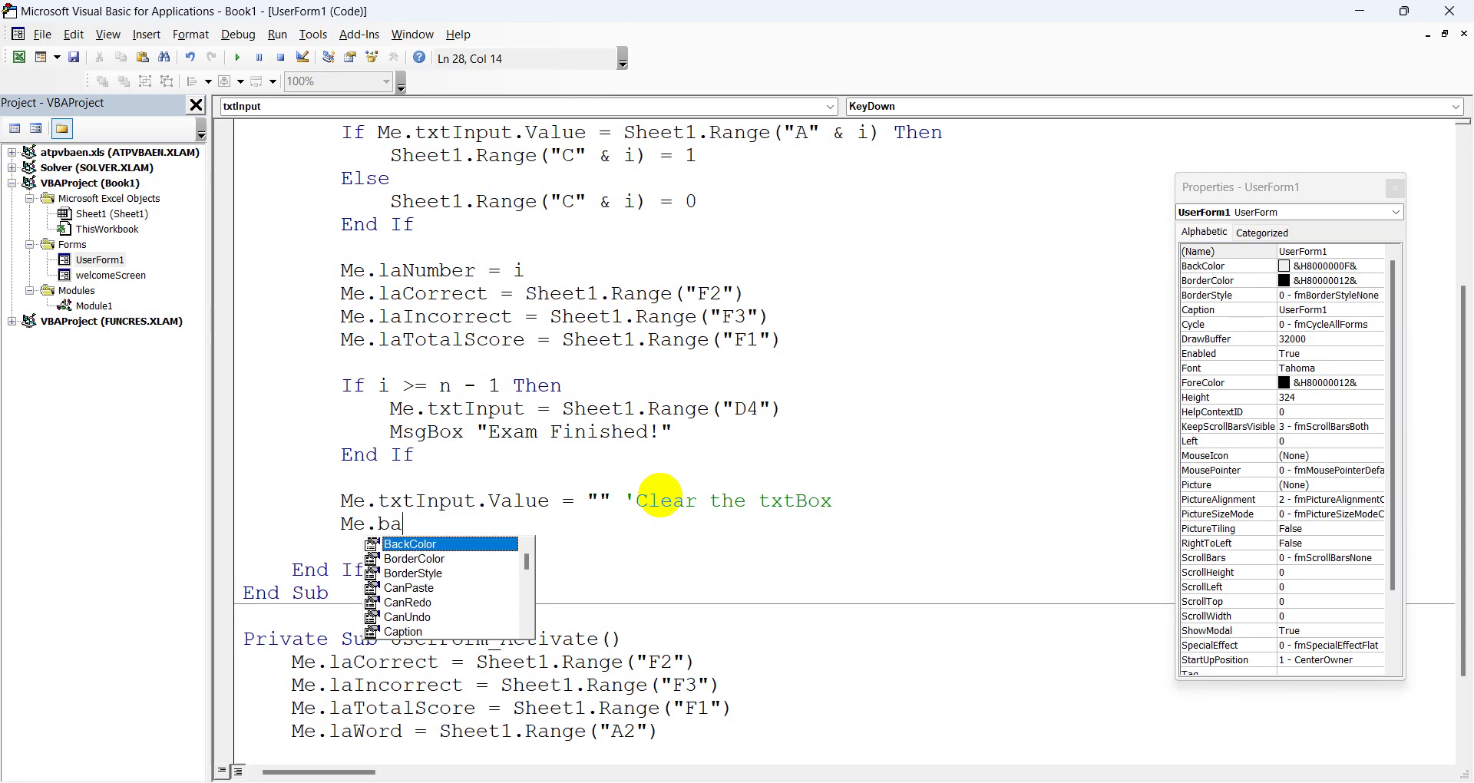
key(BackSpace)
key(BackSpace)
text(la)
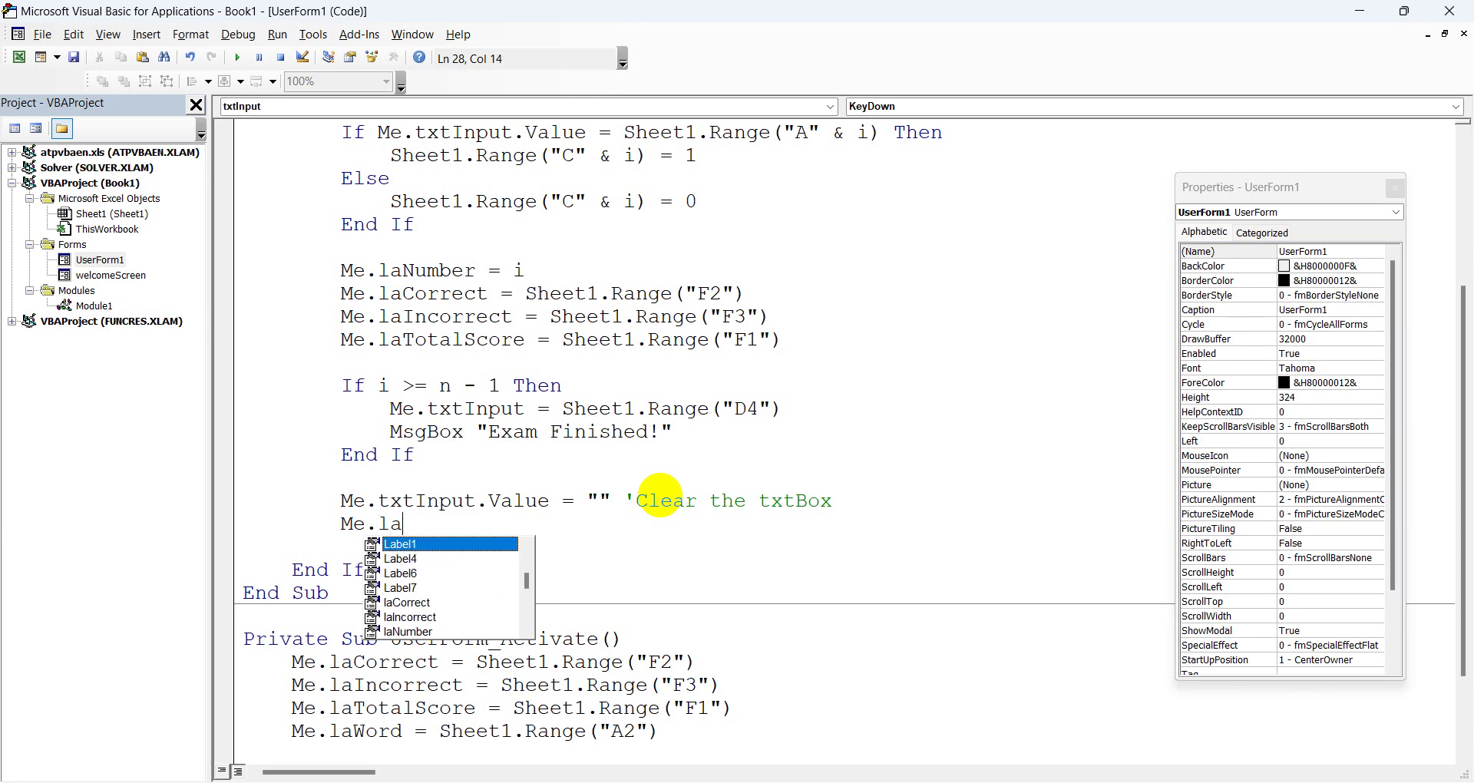
text(t)
key(Down)
key(Tab)
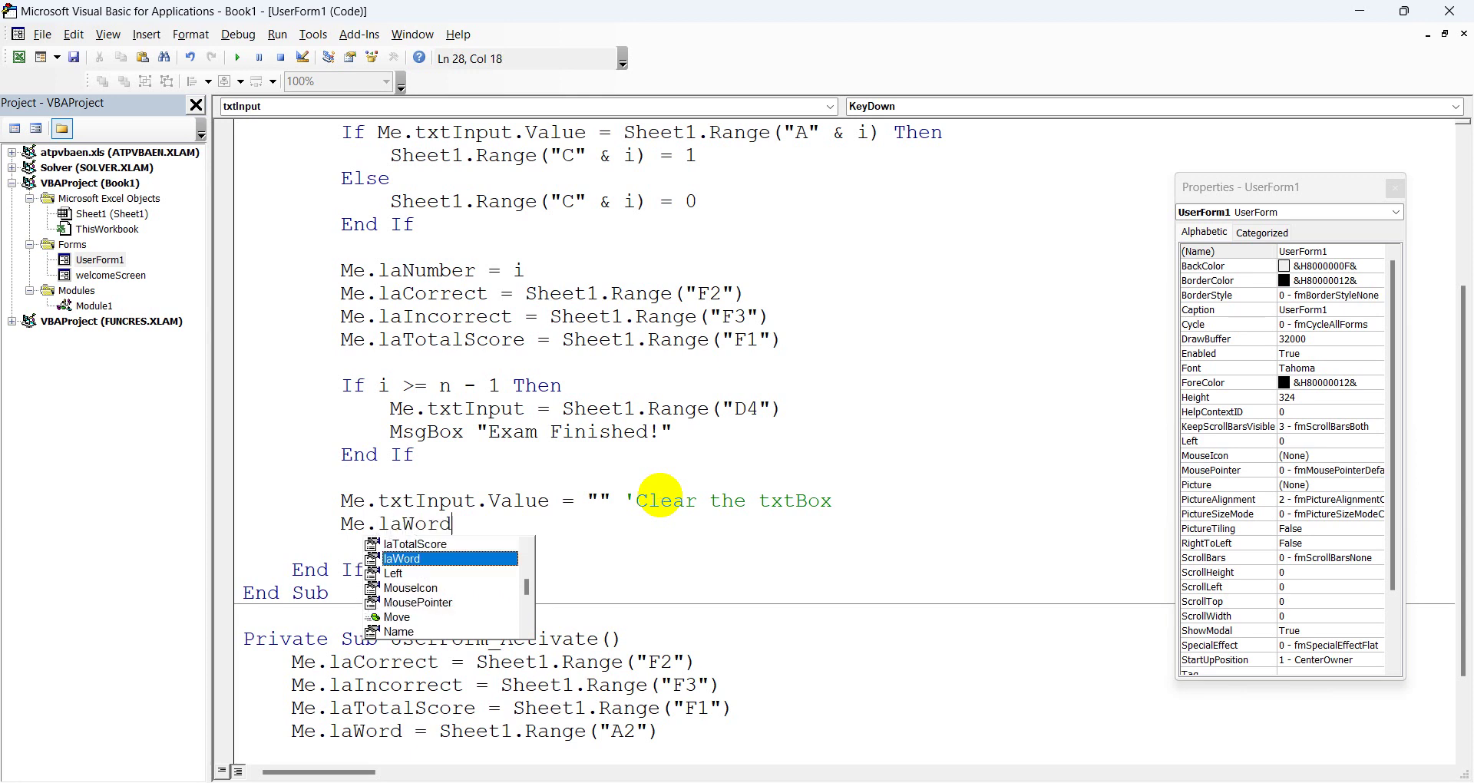
text(=s)
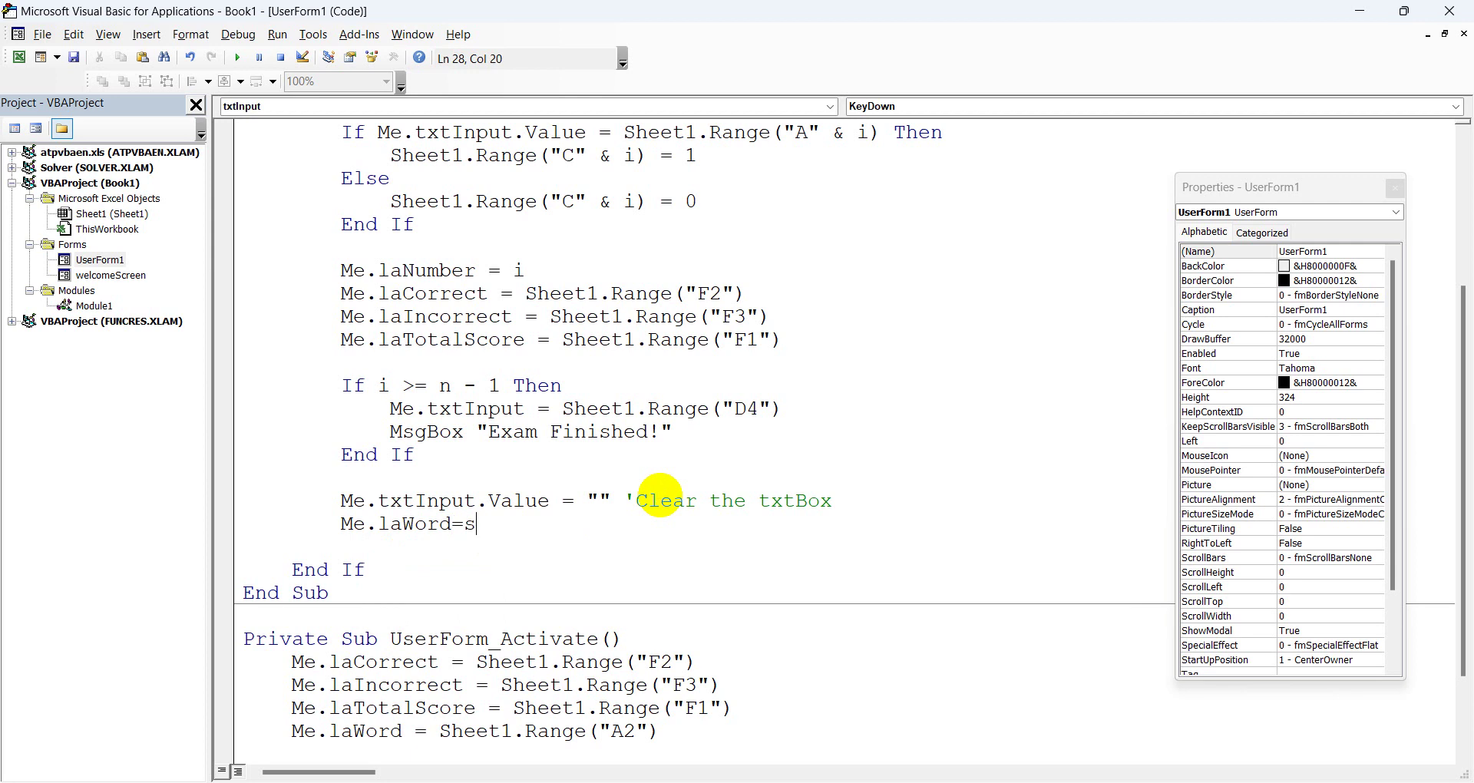
text(heet1.range)
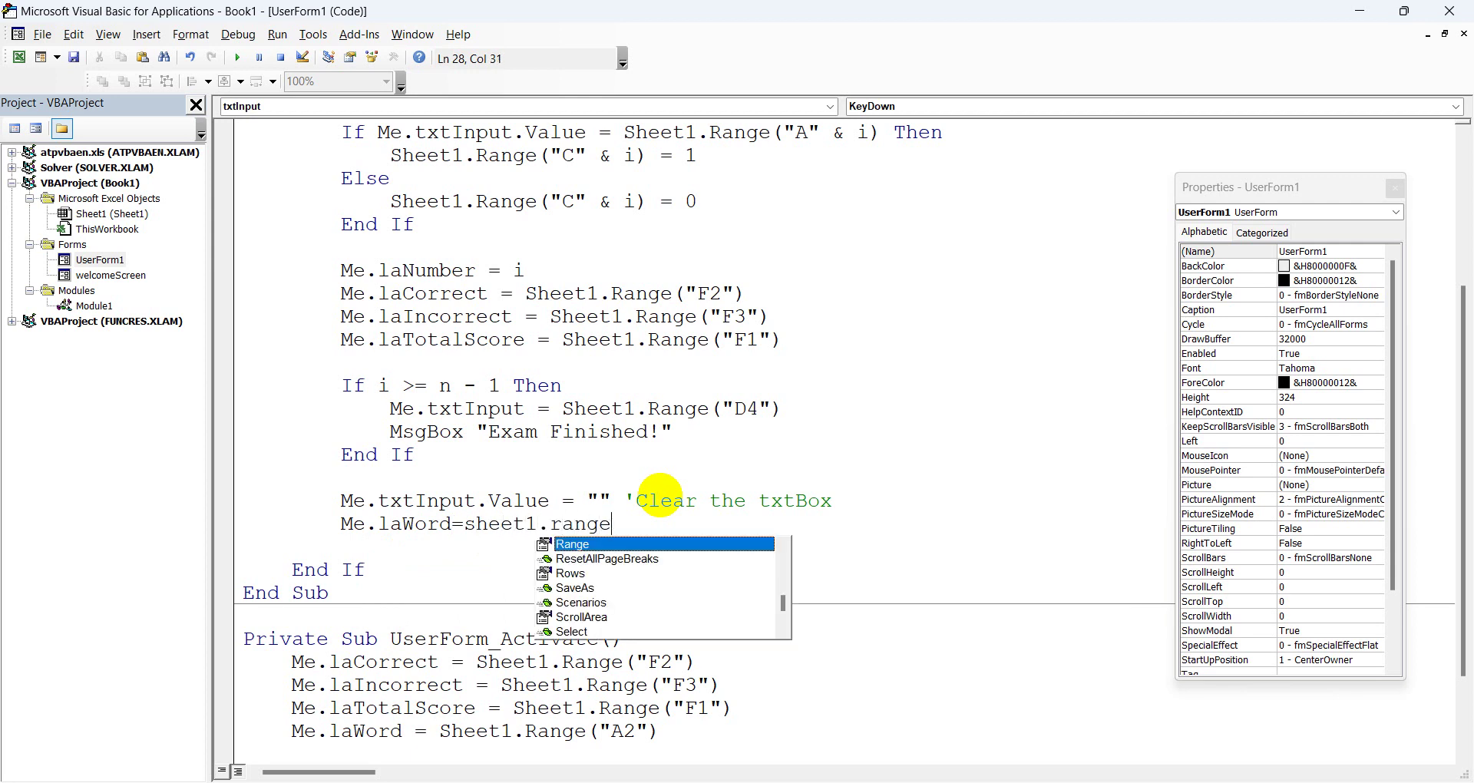
text(()
text(A)
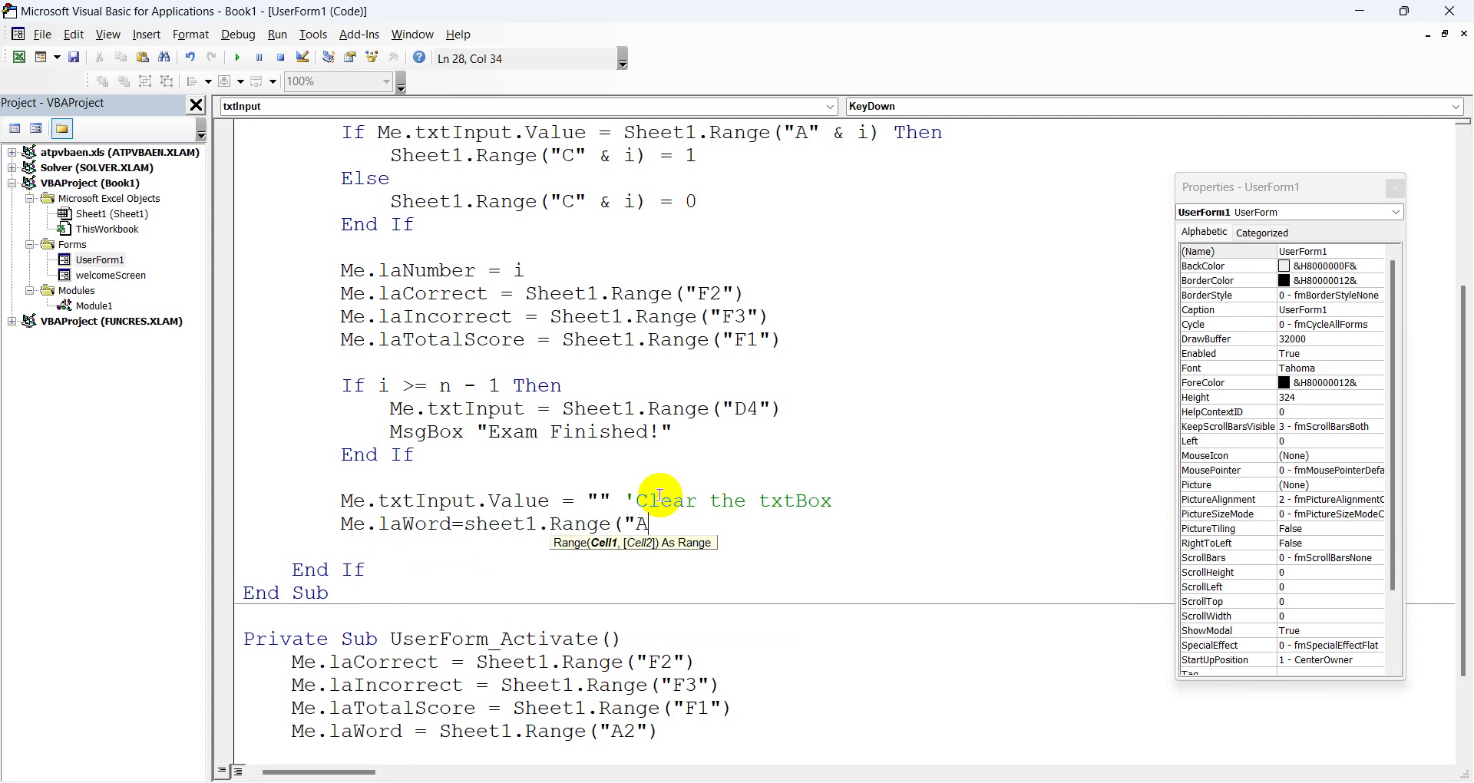
text("& i)
text(+1)
text())
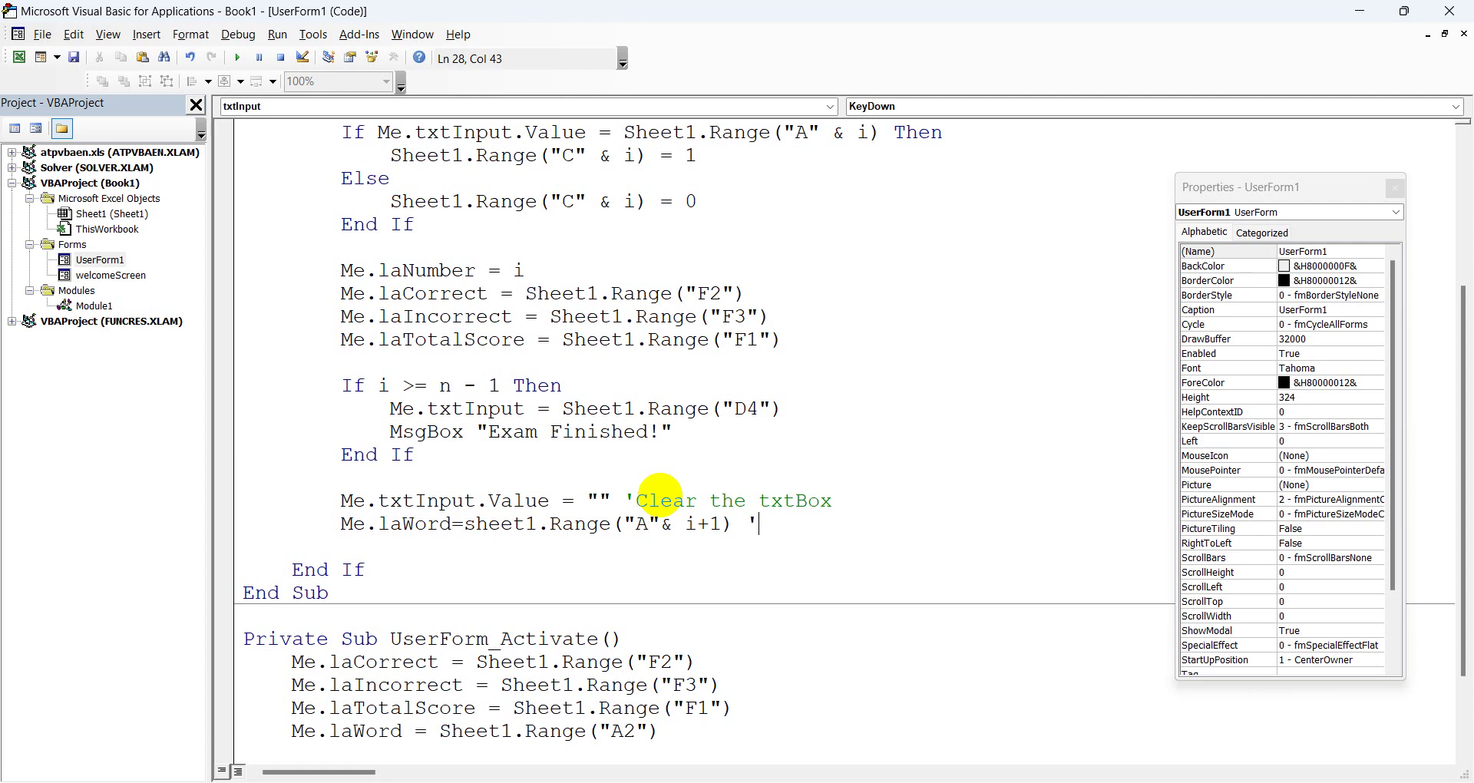
text(Move to n)
text(ext word)
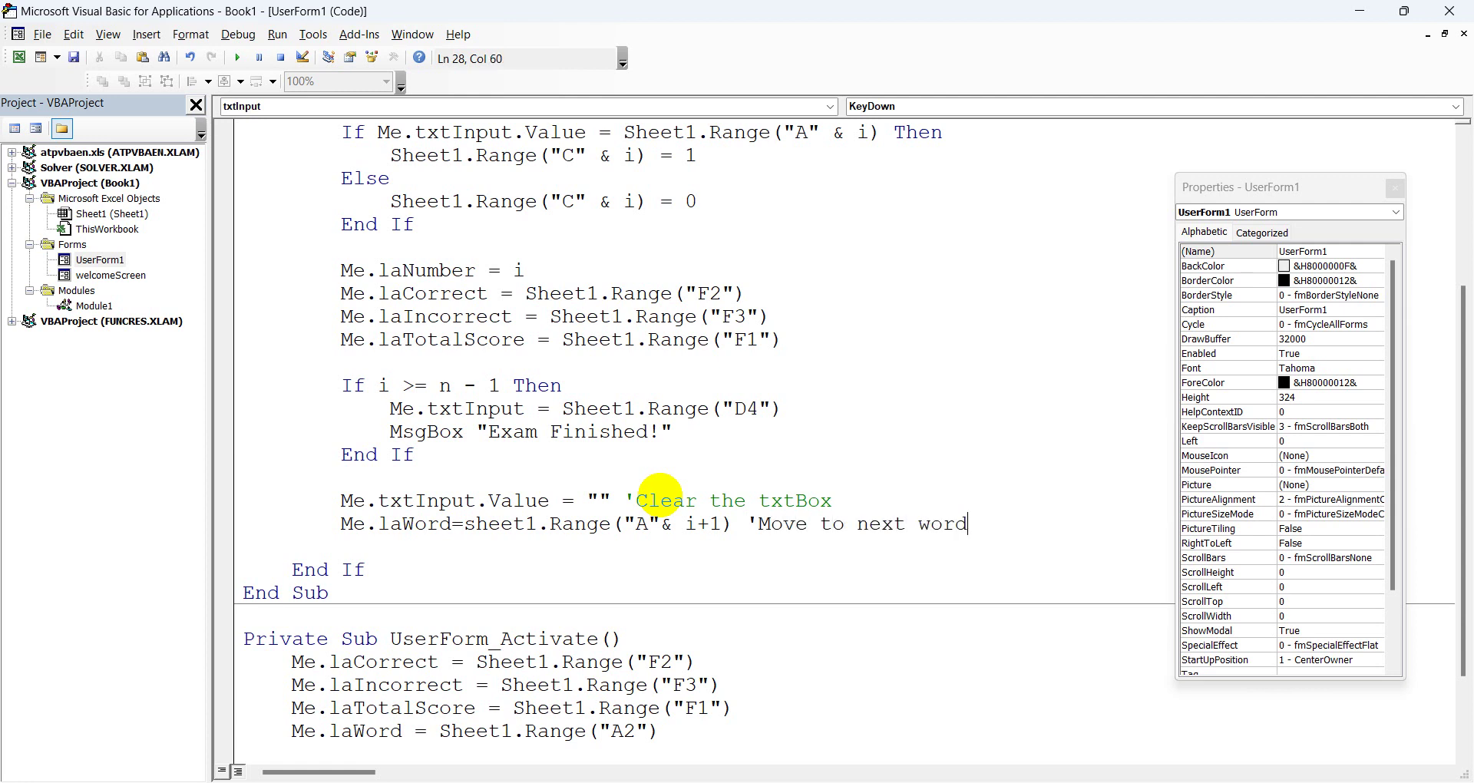
key(Return)
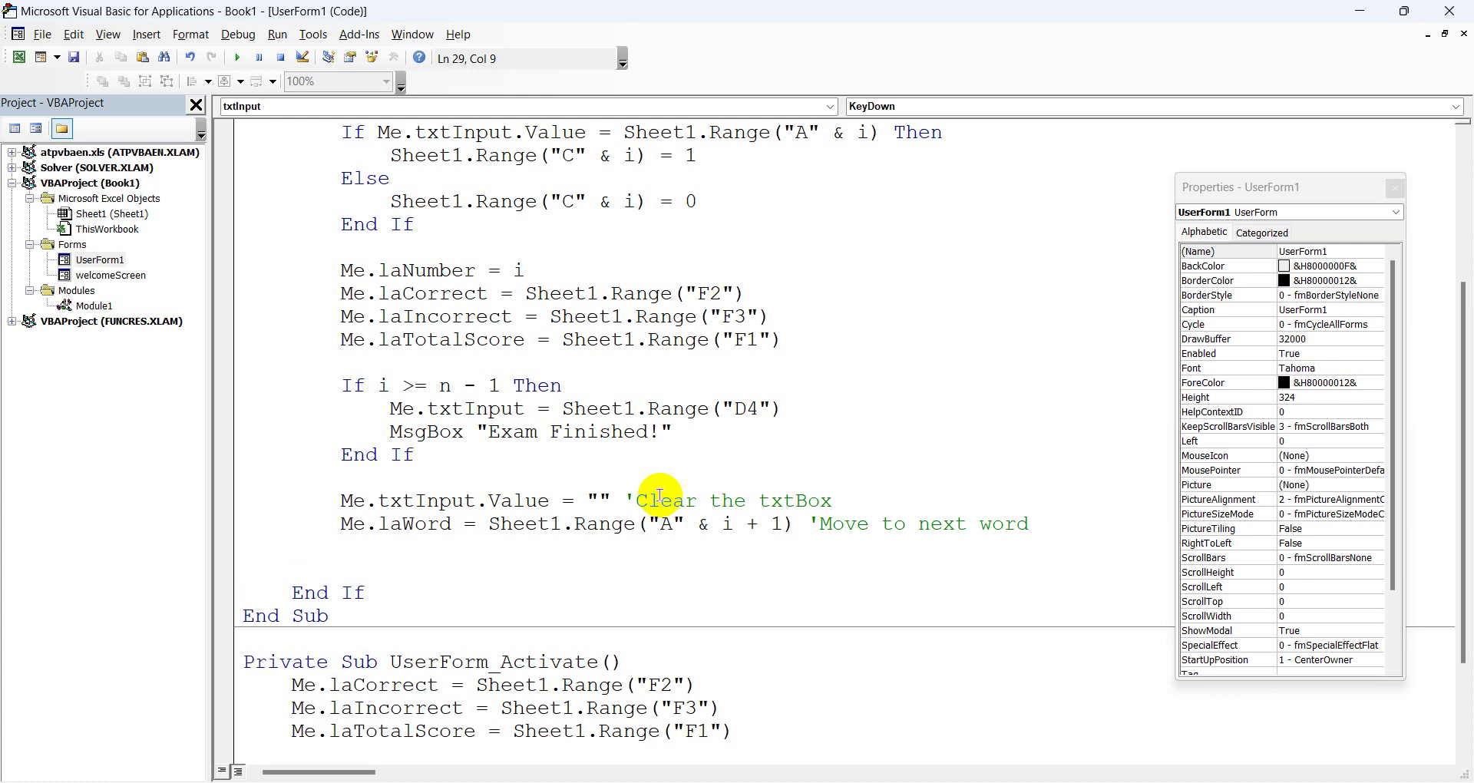
Add Me.txtInput.SetFocus under the laWord line, commented 'Set focus on the textbox again'.
text(me.)
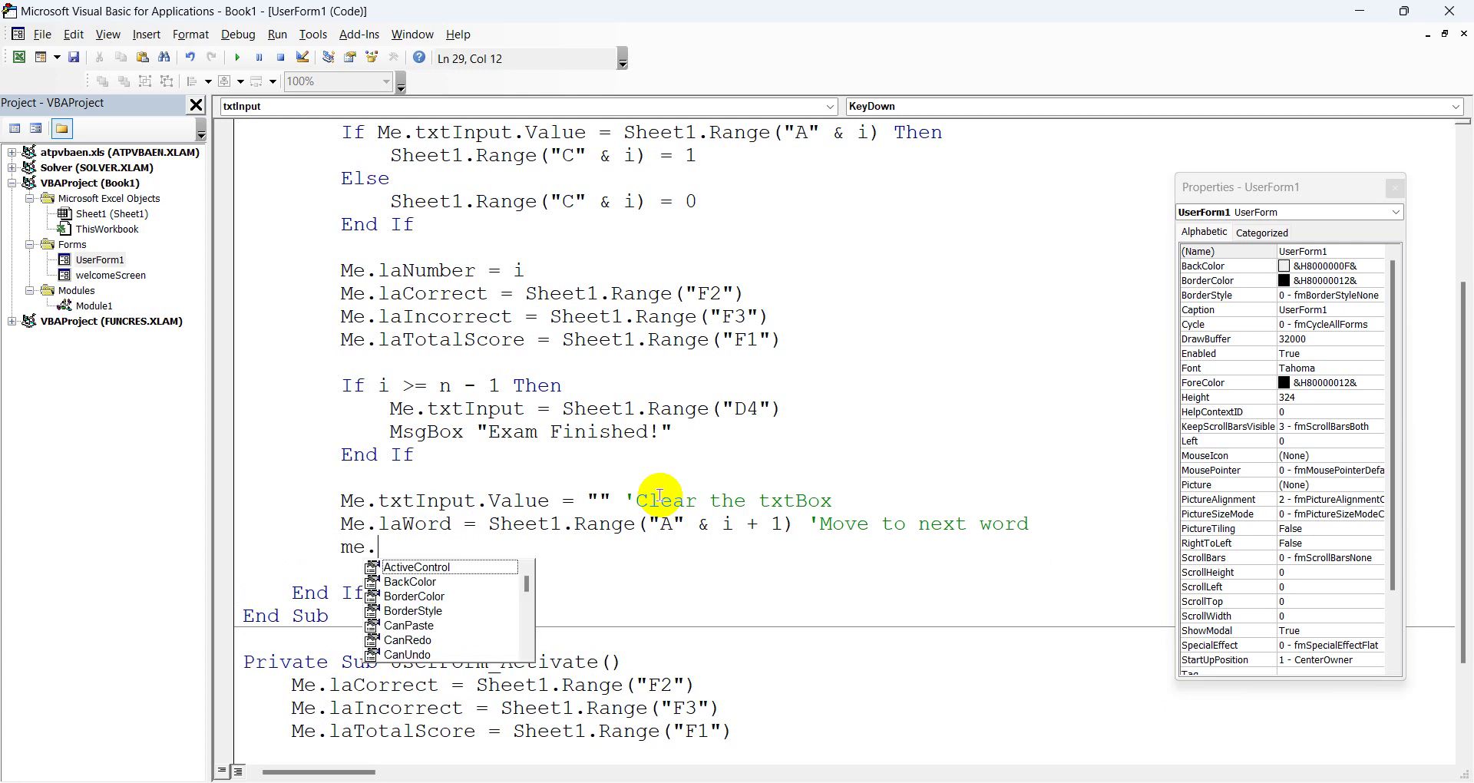
text(t)
key(BackSpace)
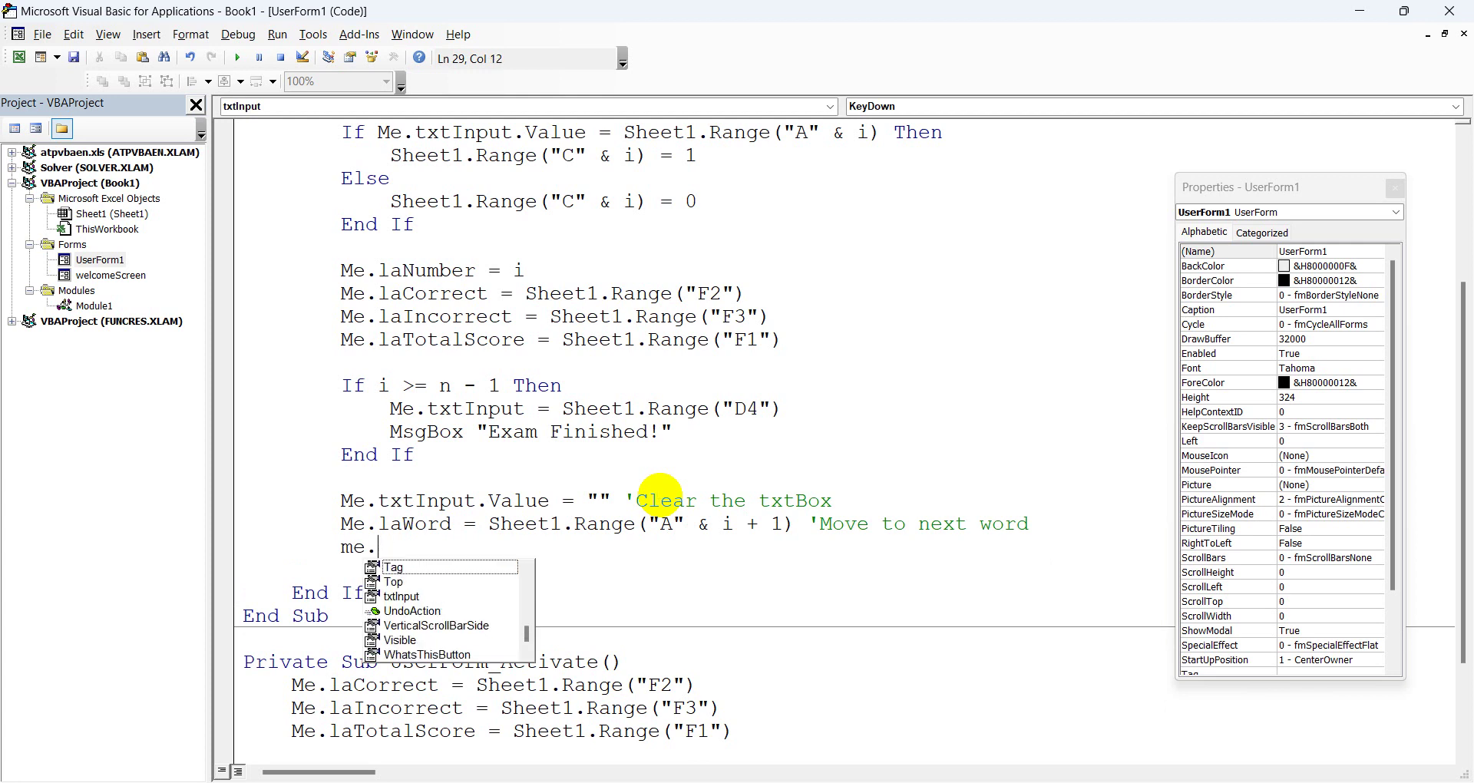
text(l)
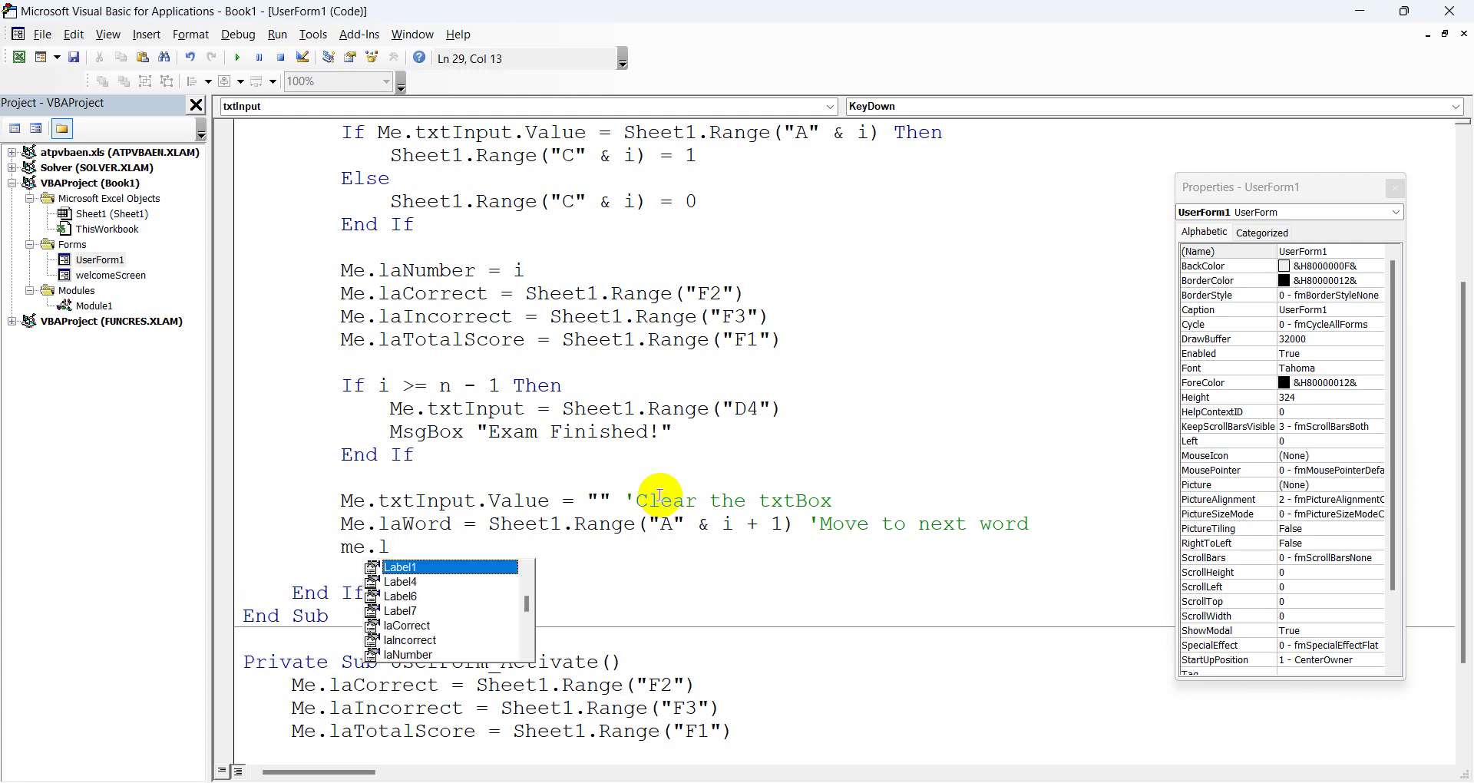
key(BackSpace)
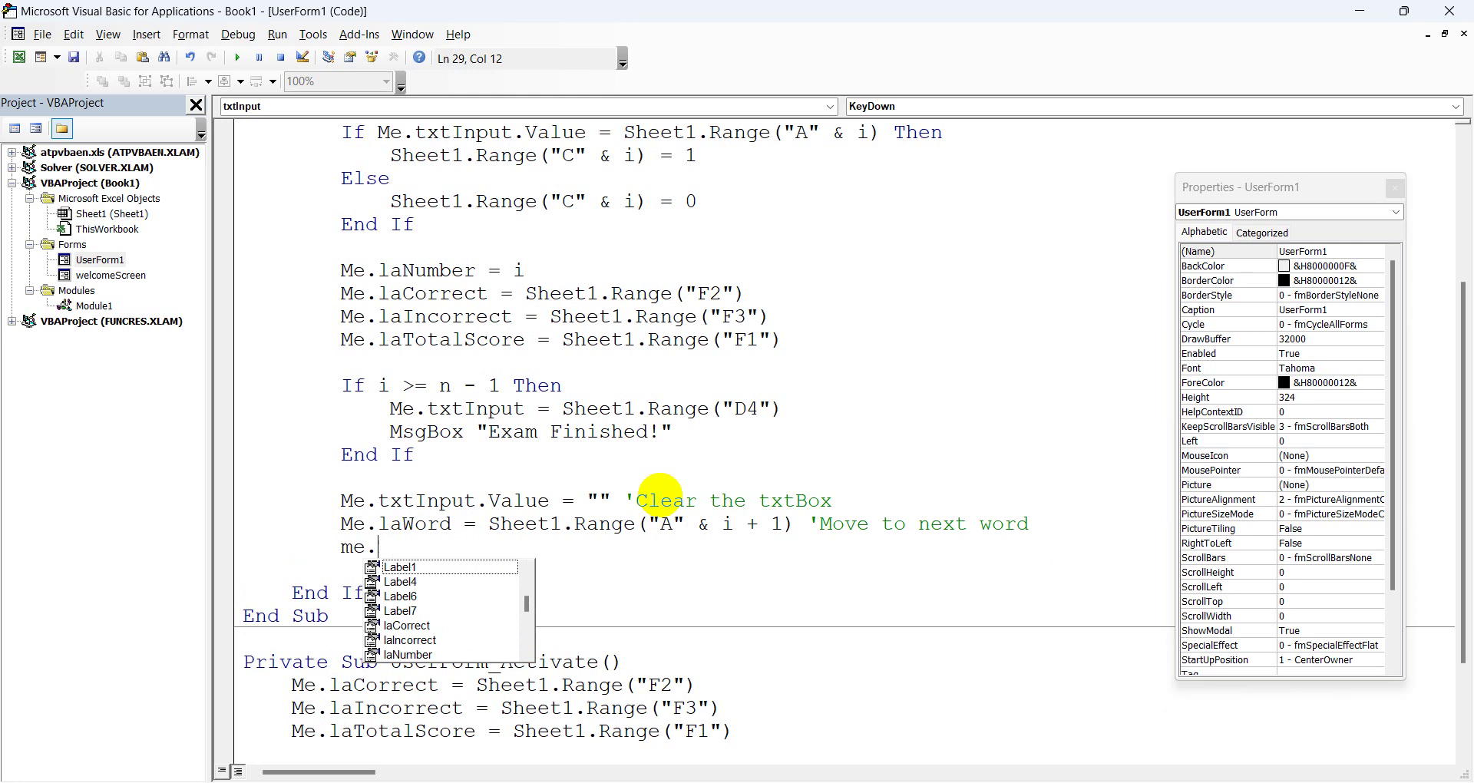
text(tx)
key(Tab)
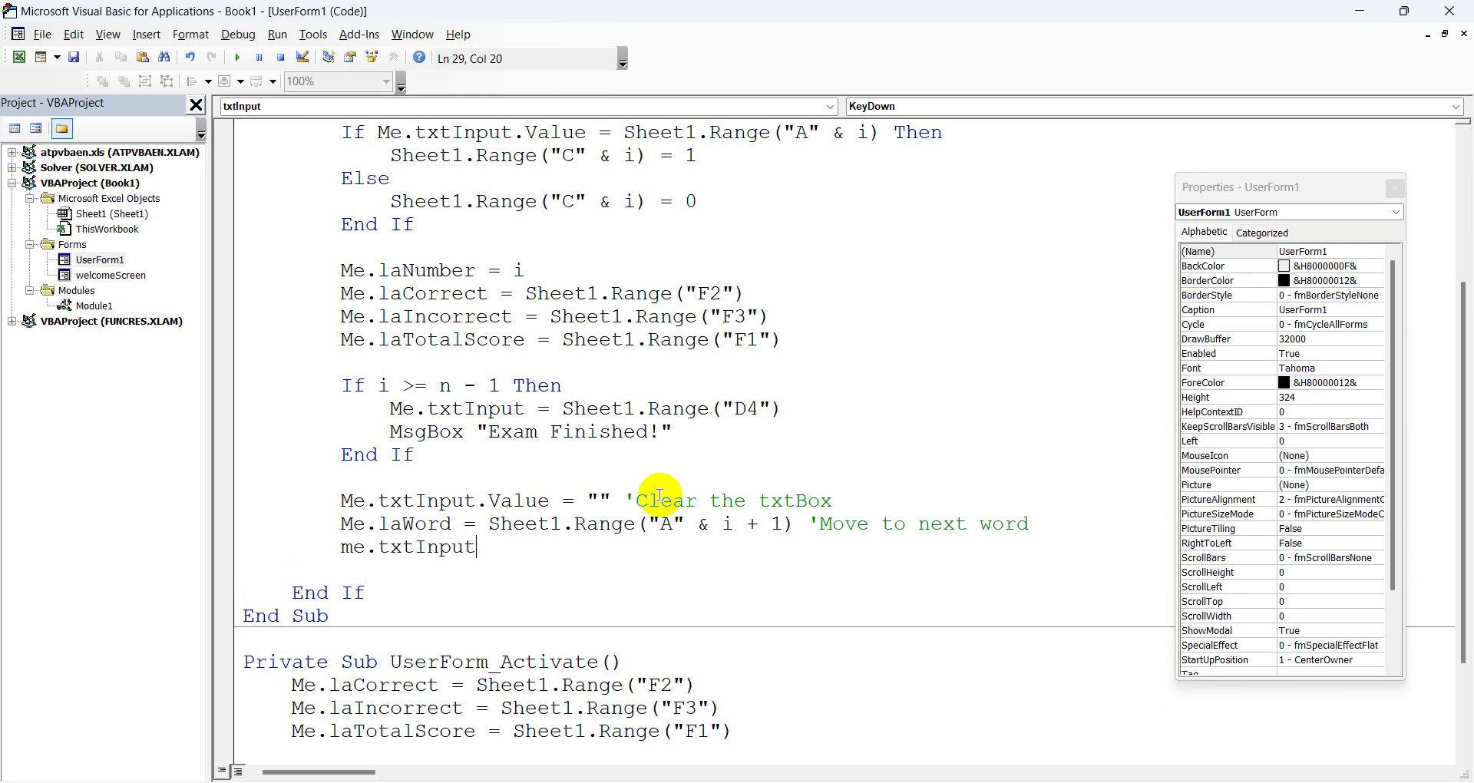
text(.set)
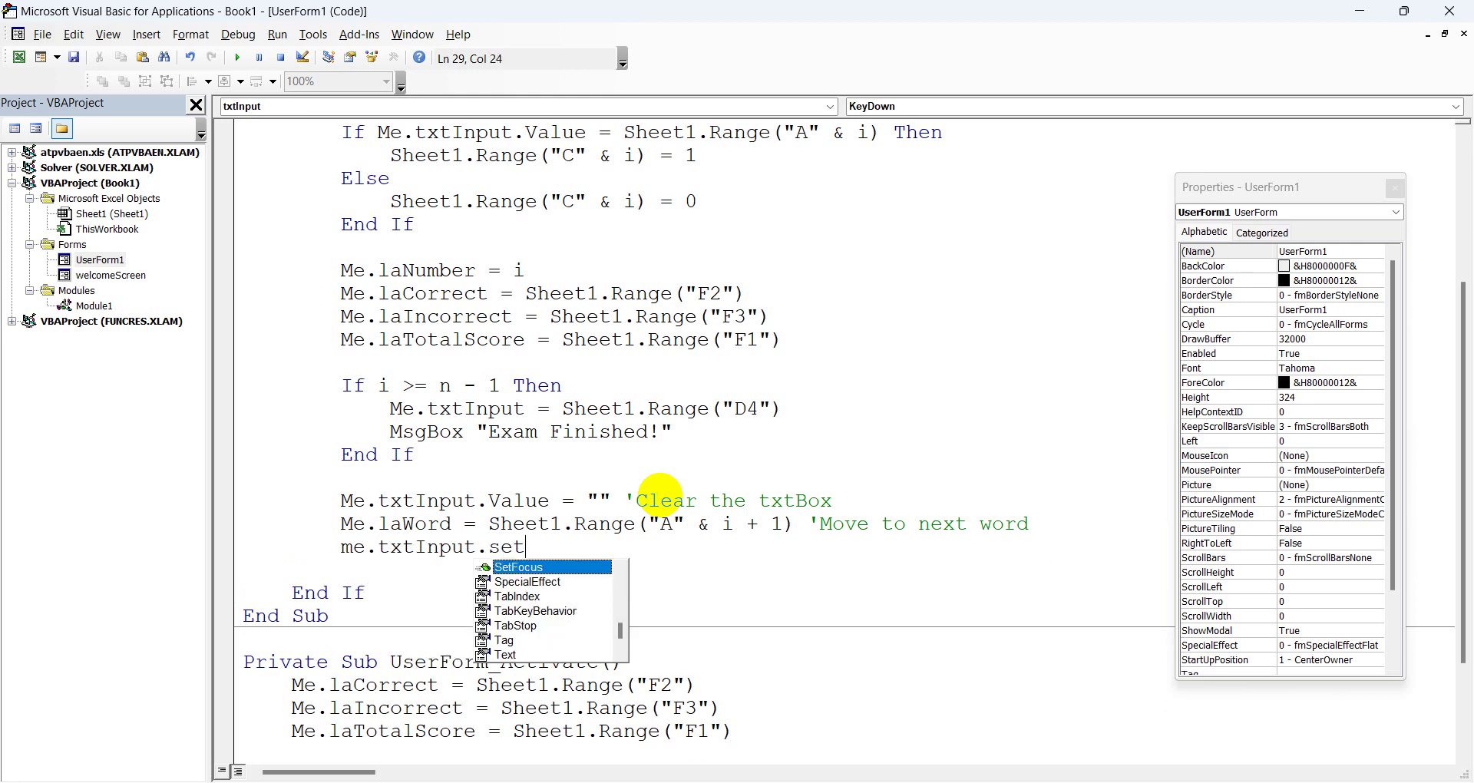
text(focus)
key(Tab)
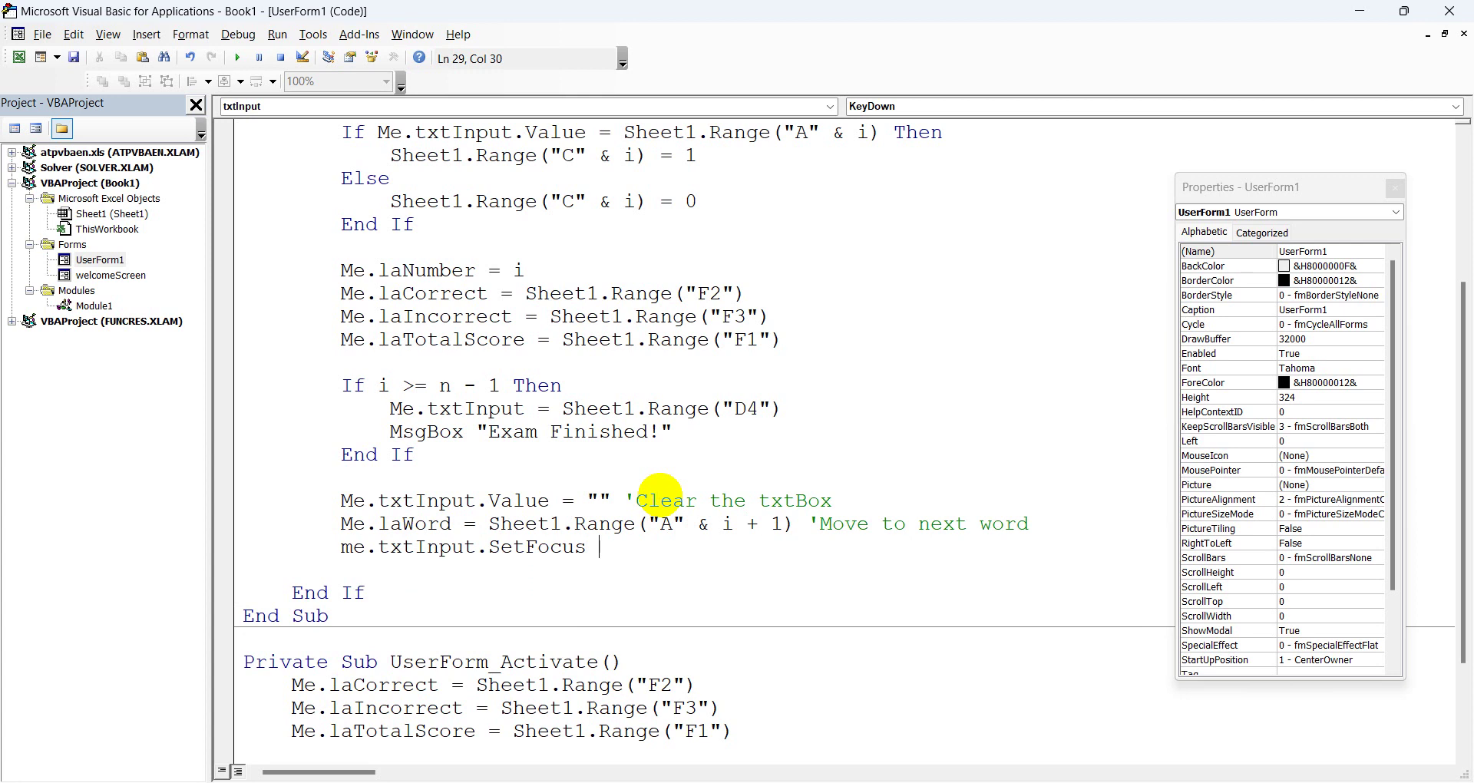
text('Set)
text(f)
key(BackSpace)
text(f)
text(ocus on)
text( the text)
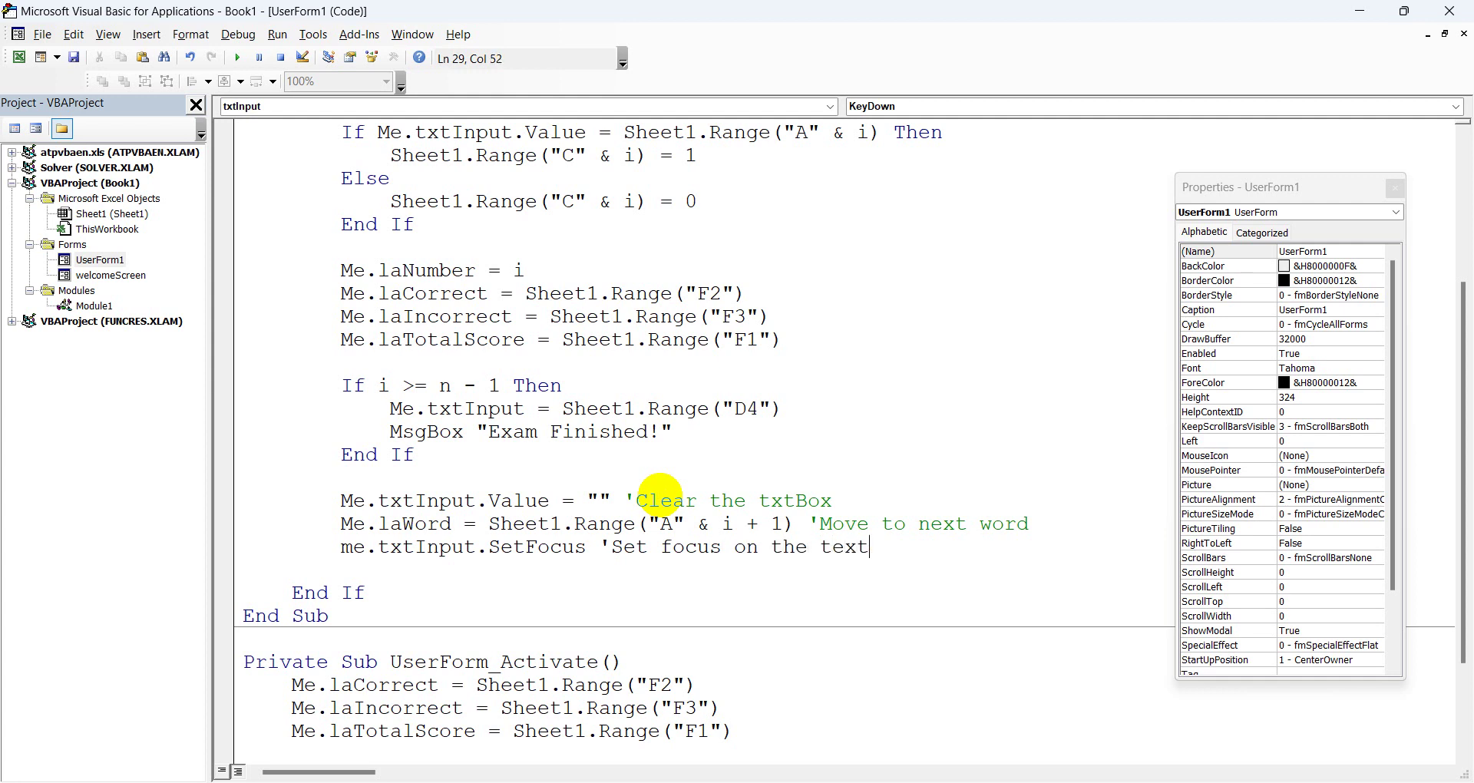
text(box)
text( a)
text(gia)
key(BackSpace)
key(BackSpace)
text(ain)
click(924, 454)
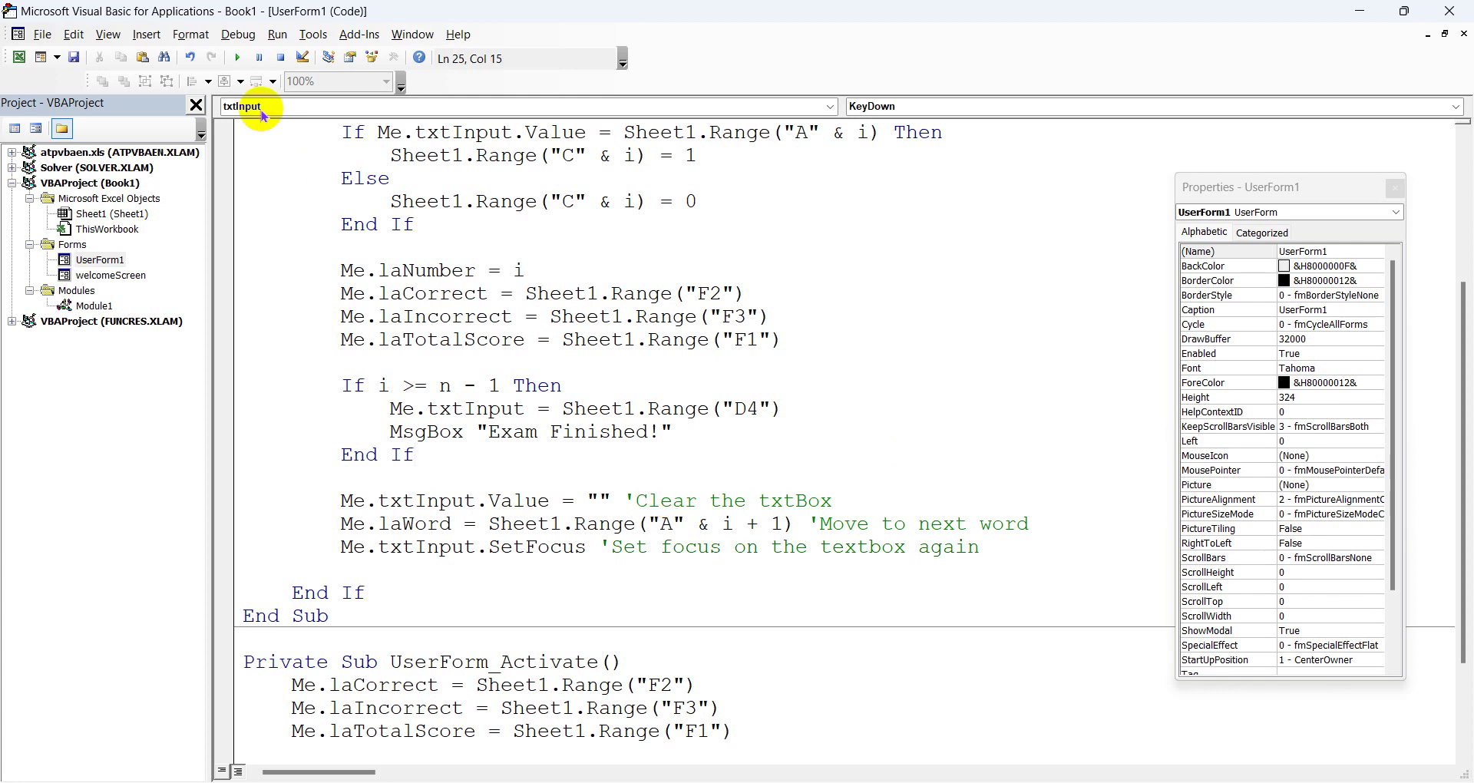
Run the exam form briefly to test it, then close it.
click(238, 59)
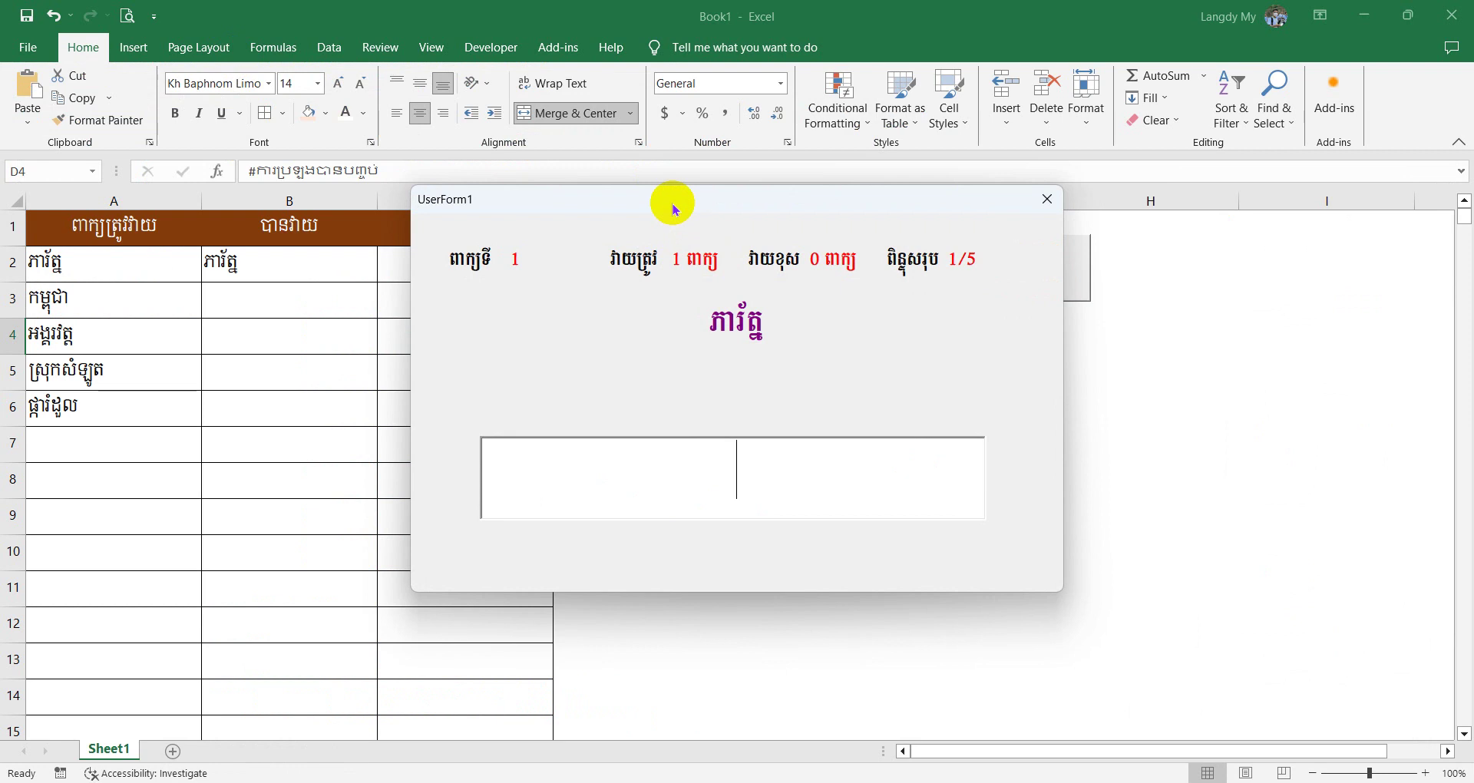
drag(778, 188, 774, 192)
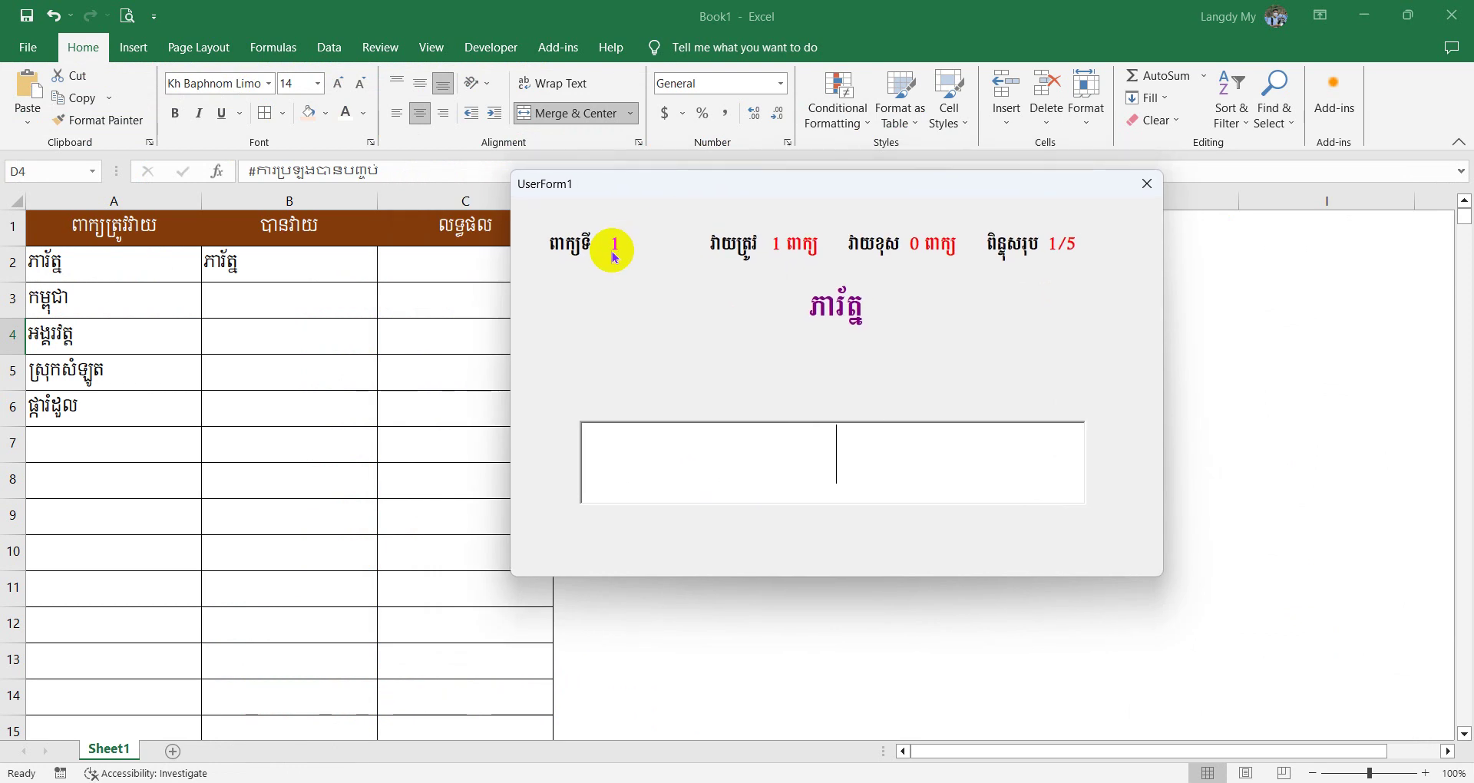
click(1145, 182)
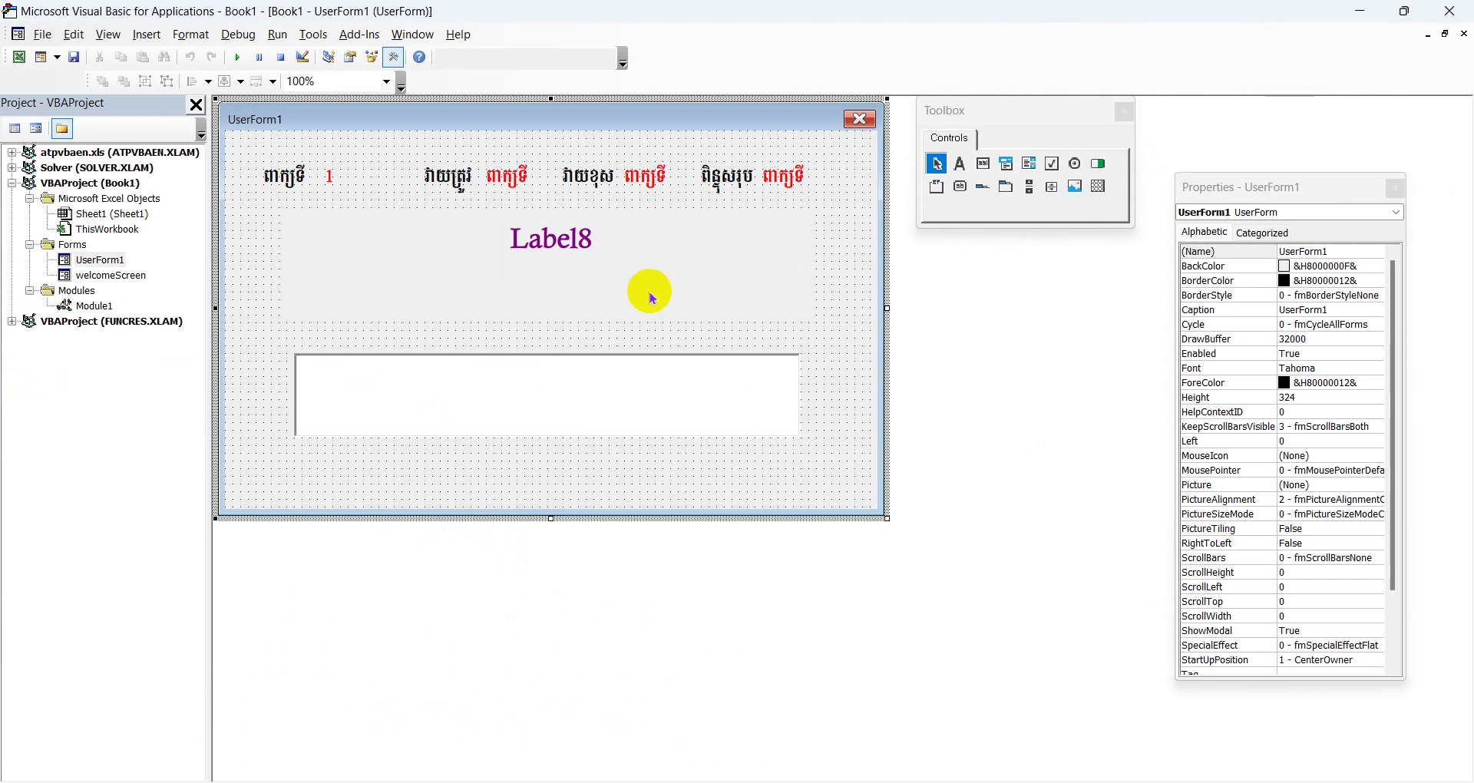
Clear the typed answers and scores in B2:C5, then return to the VBA editor.
click(1358, 20)
drag(284, 261, 429, 381)
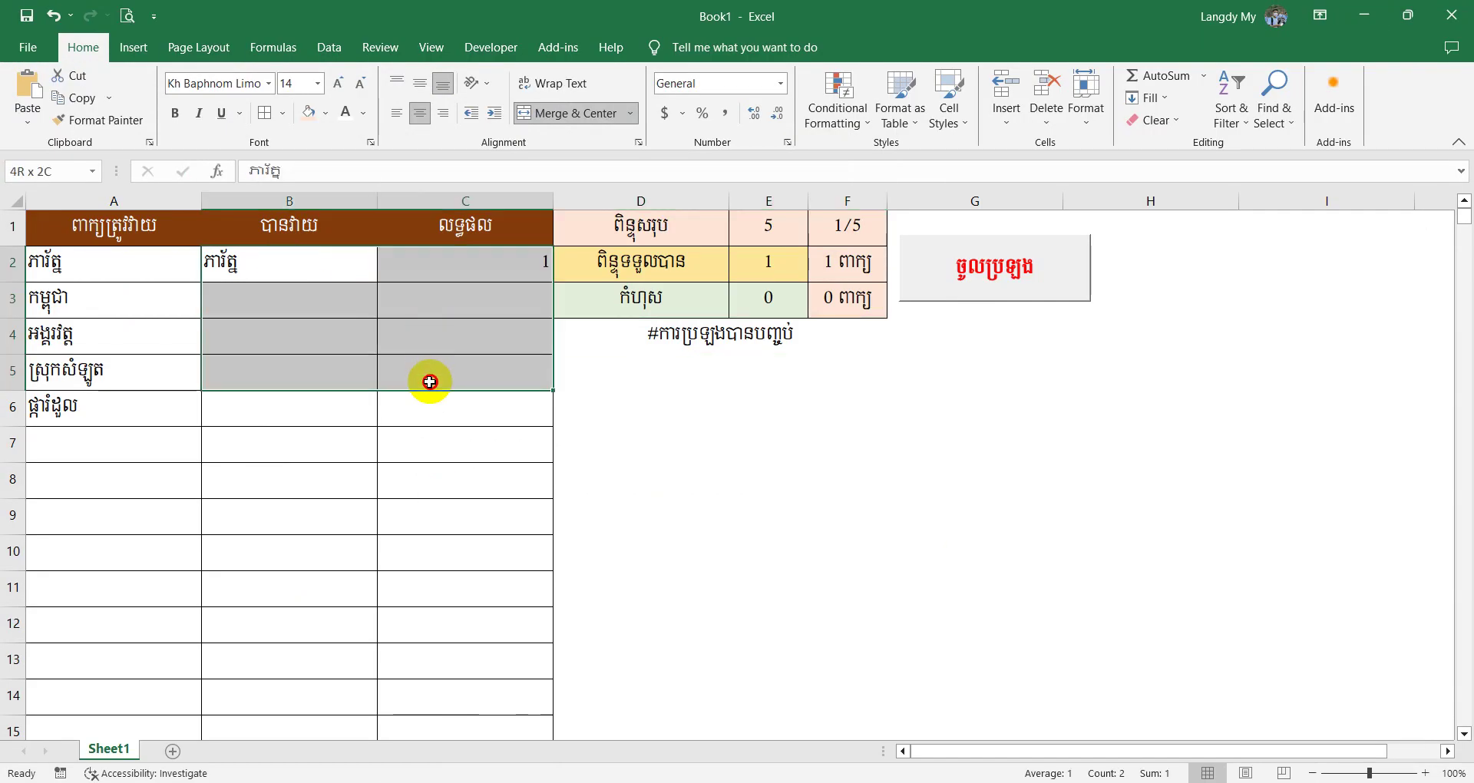
key(Delete)
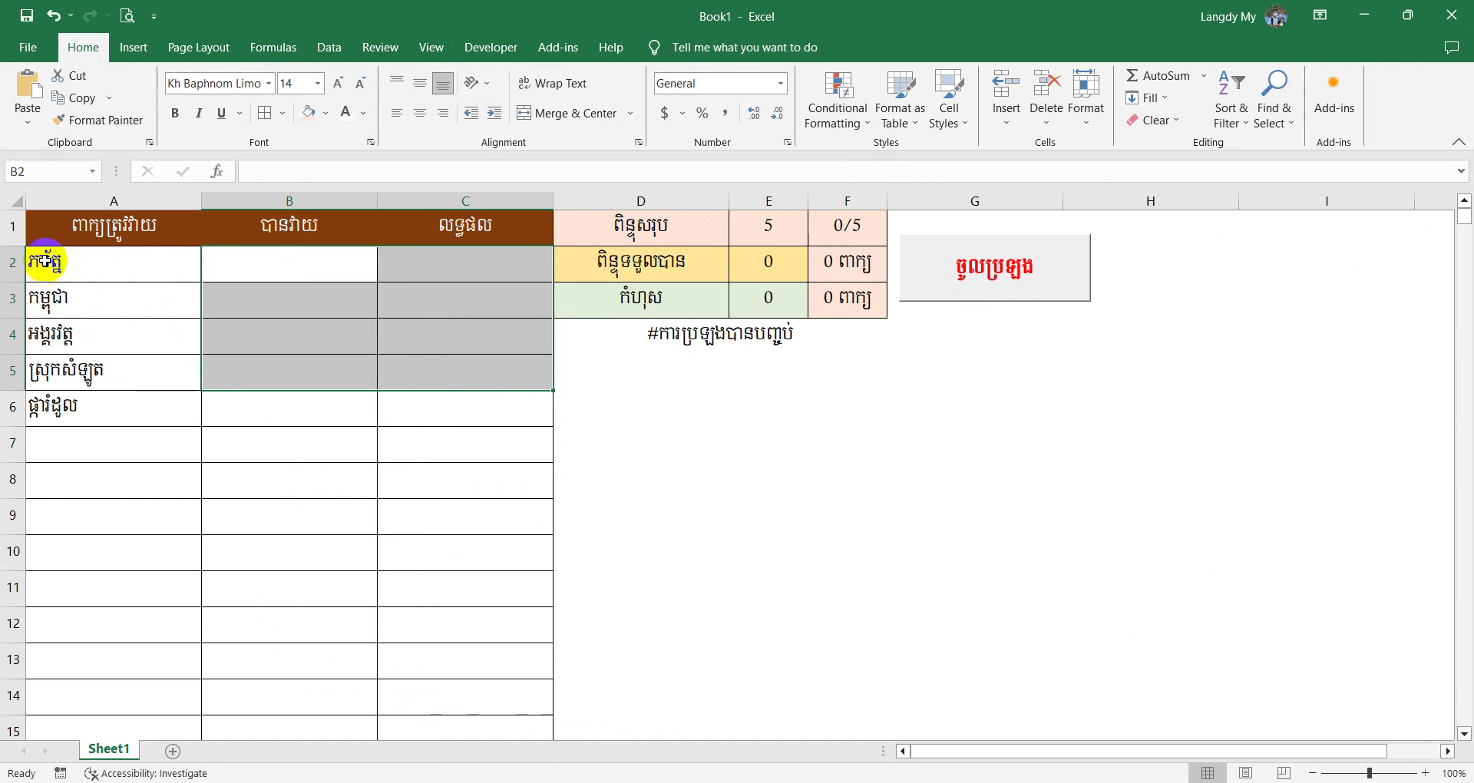
drag(44, 261, 69, 406)
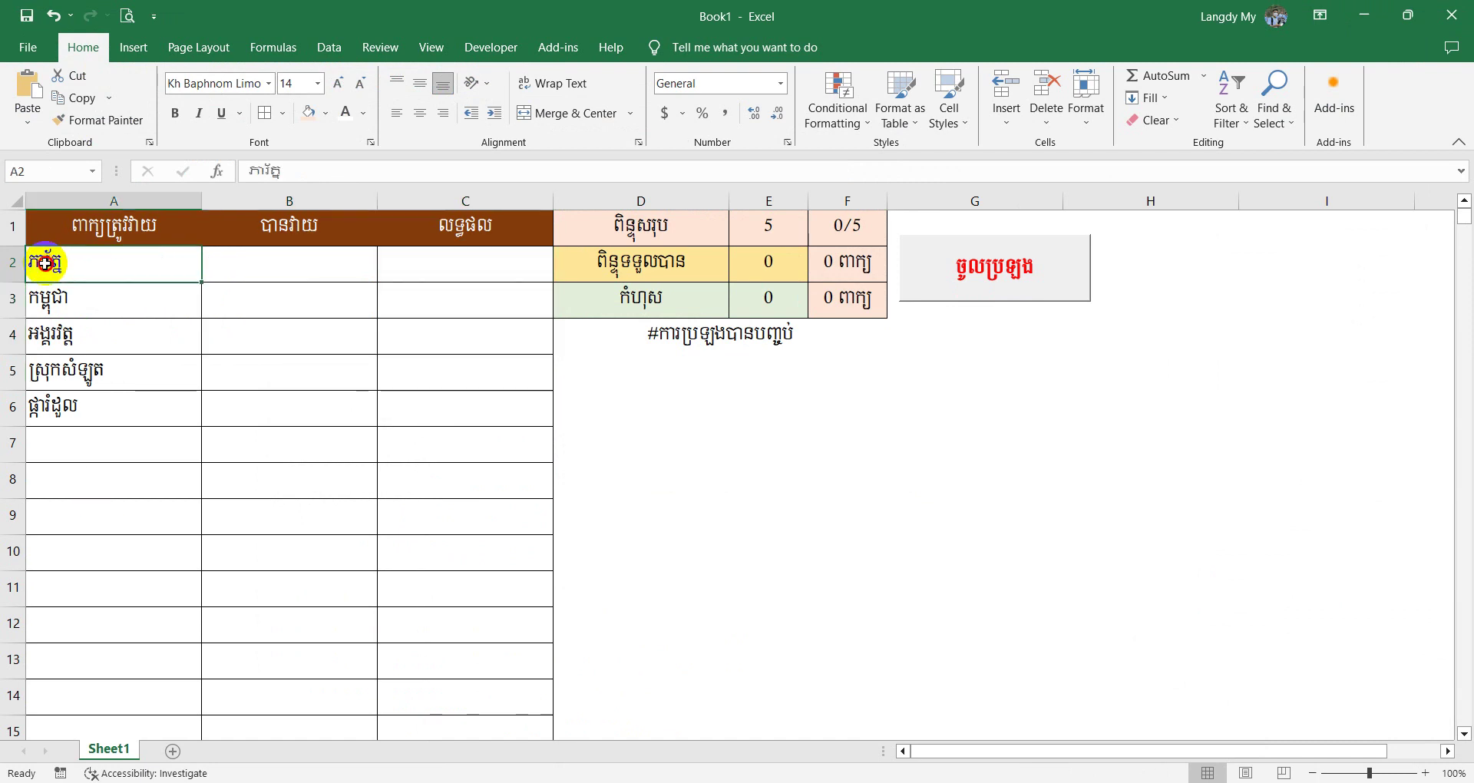
click(370, 459)
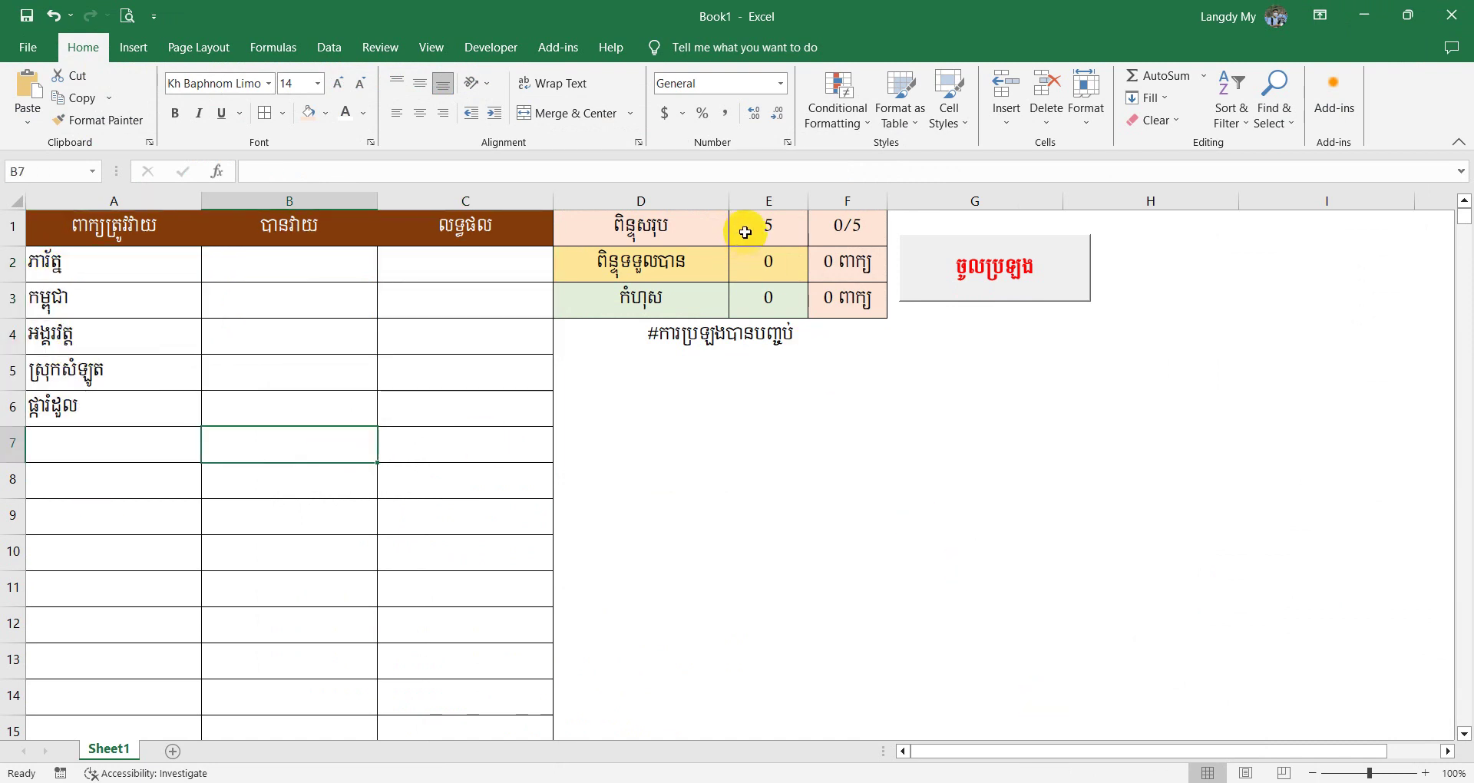
mouse_move(1056, 780)
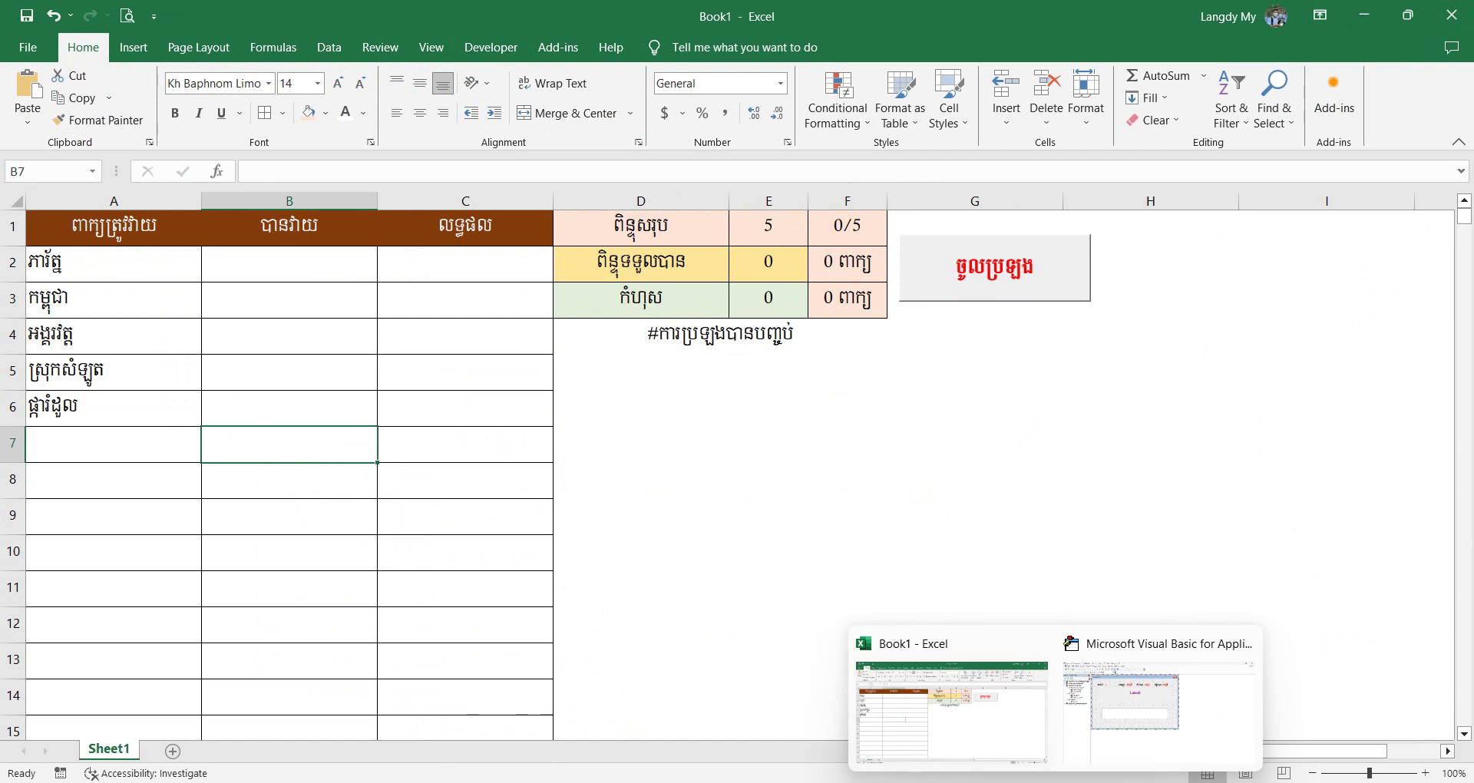
click(1123, 700)
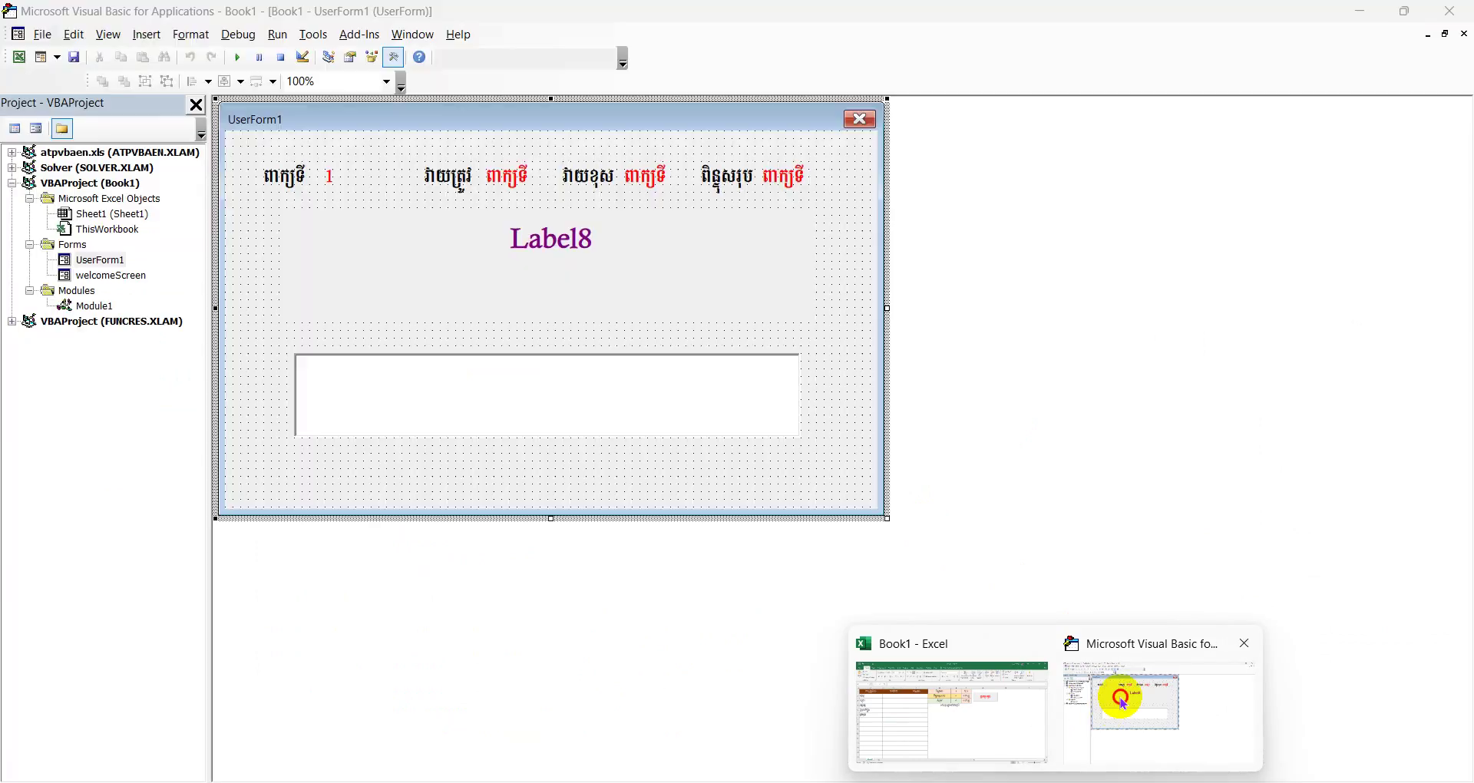
Run the exam and submit all five Khmer words, including កម្ពុជា and ស្រុកសំឡូត.
click(244, 58)
text(ភារ័ត្ន)
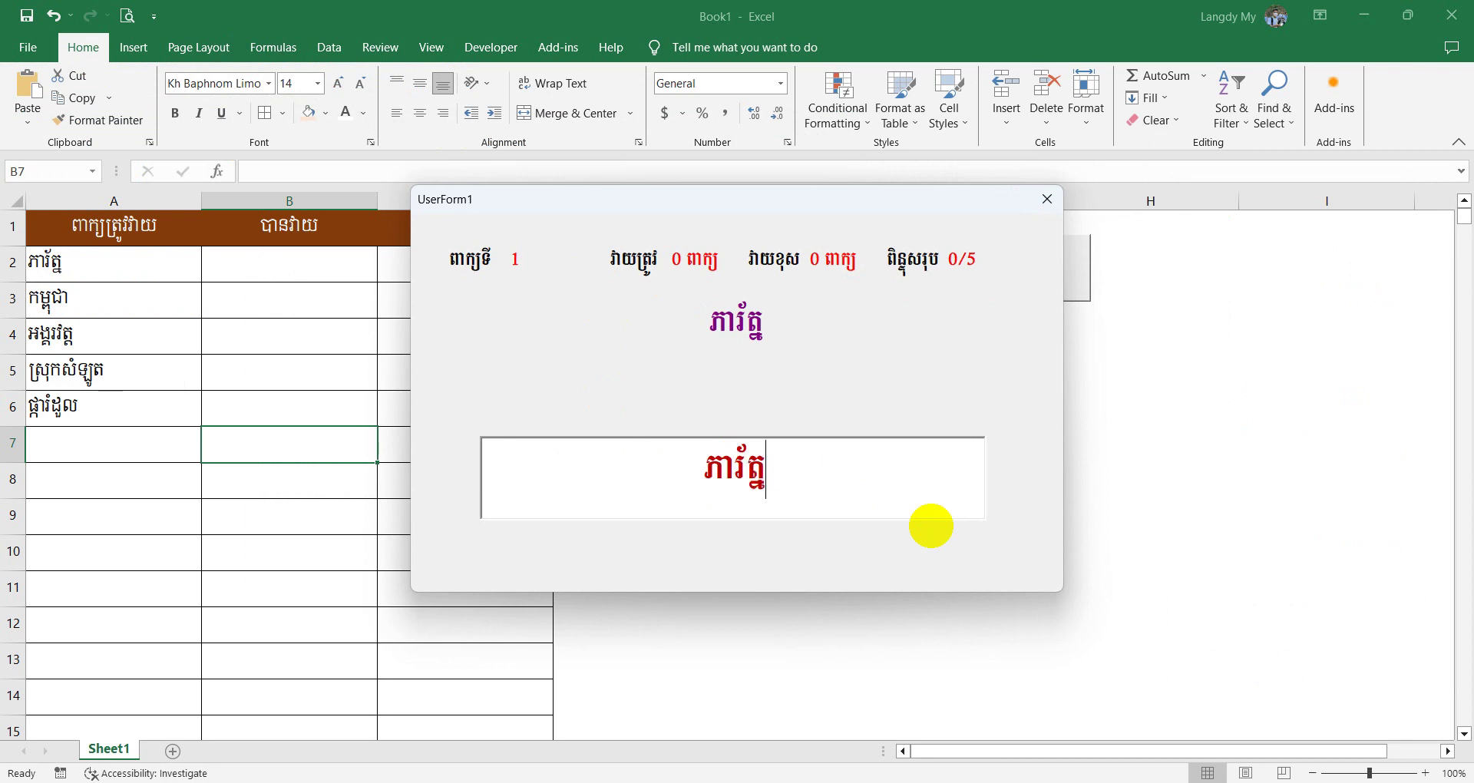
key(Return)
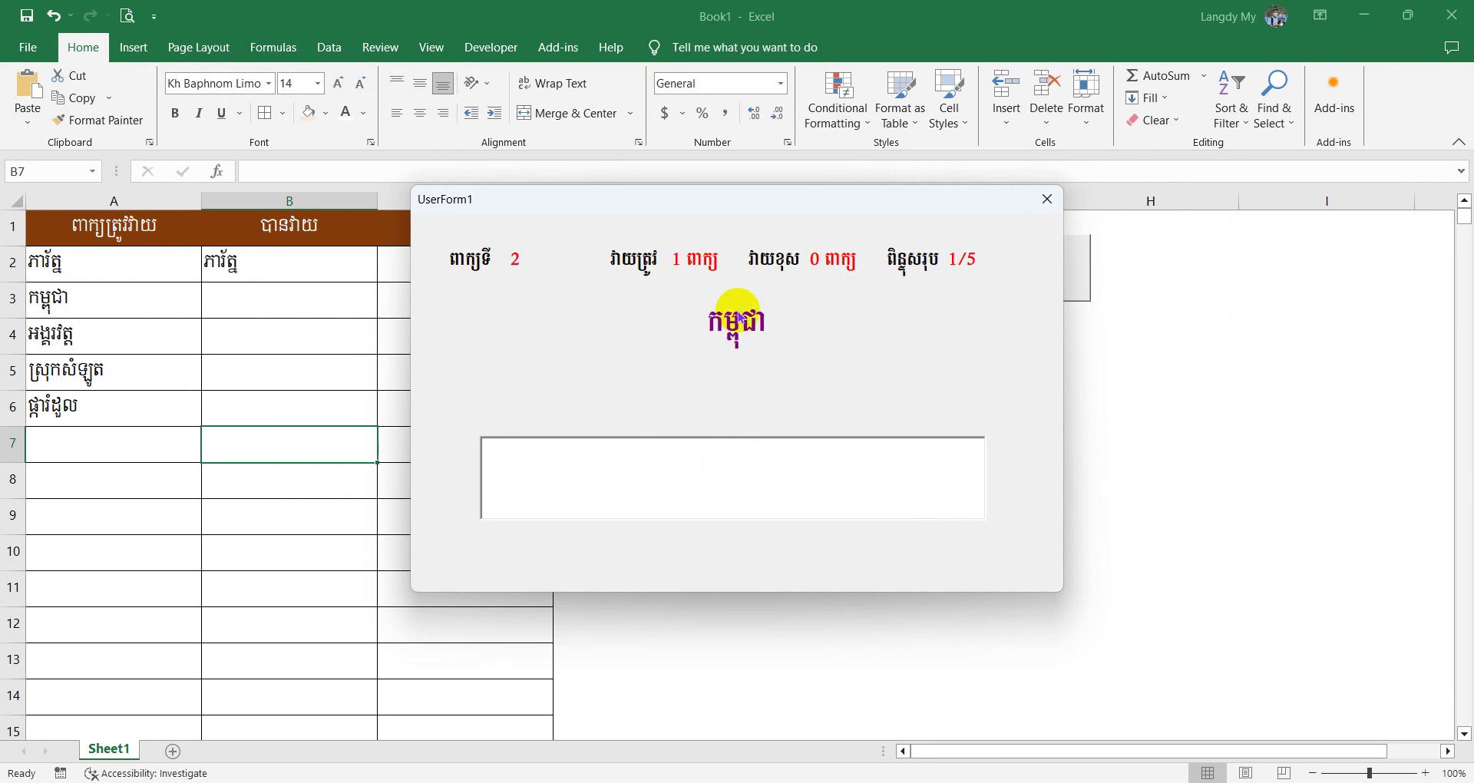
drag(729, 207, 776, 202)
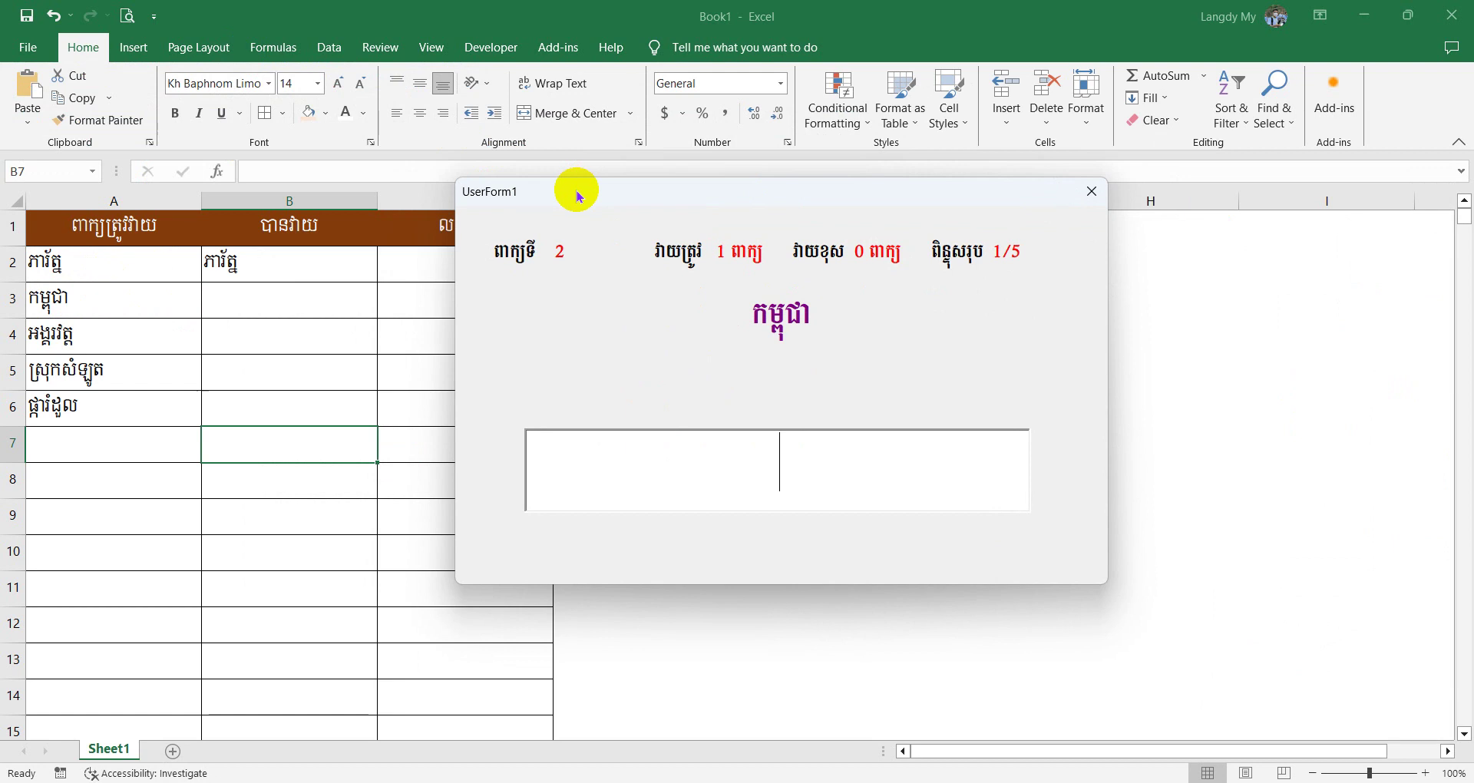
drag(576, 192, 636, 241)
text(កម្ព)
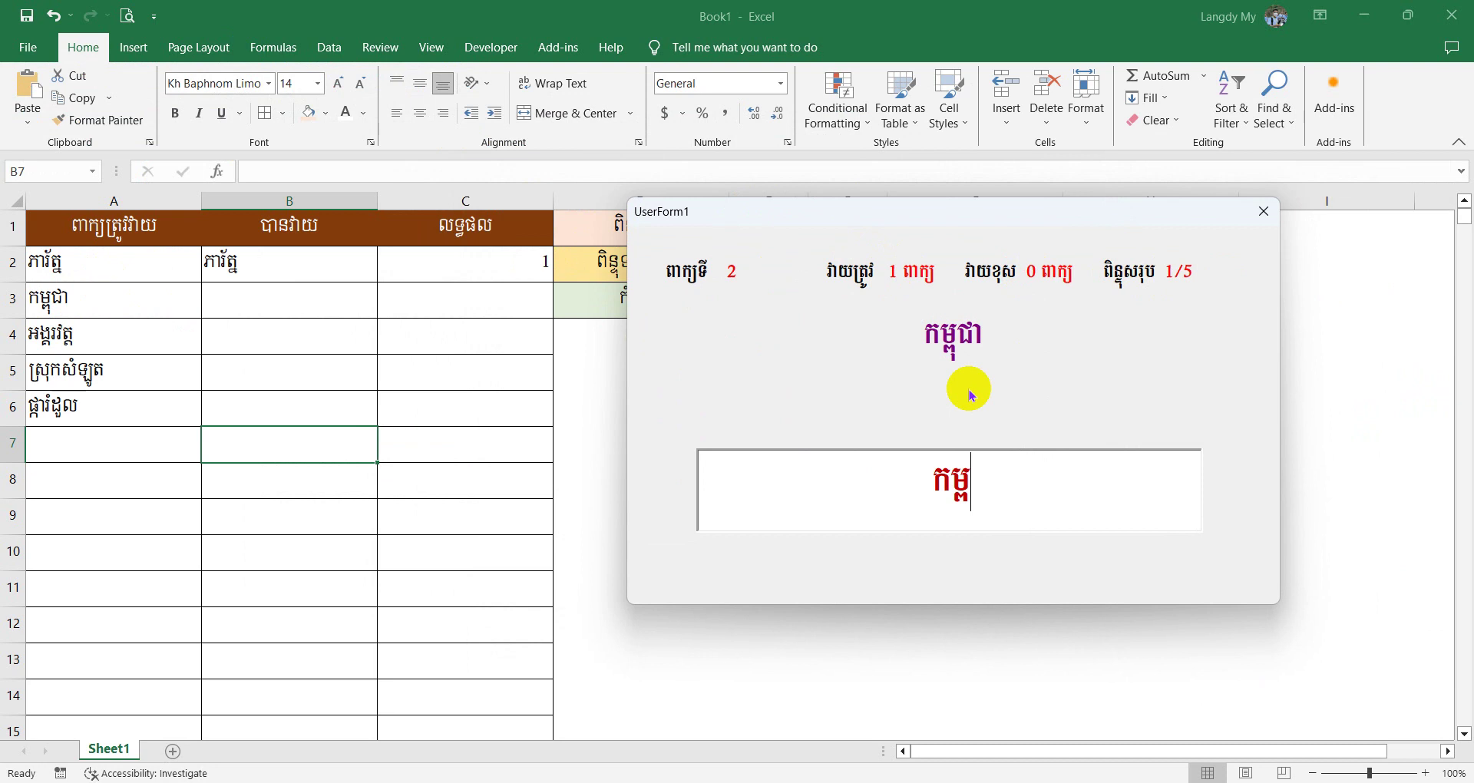
text(ុជា)
key(Return)
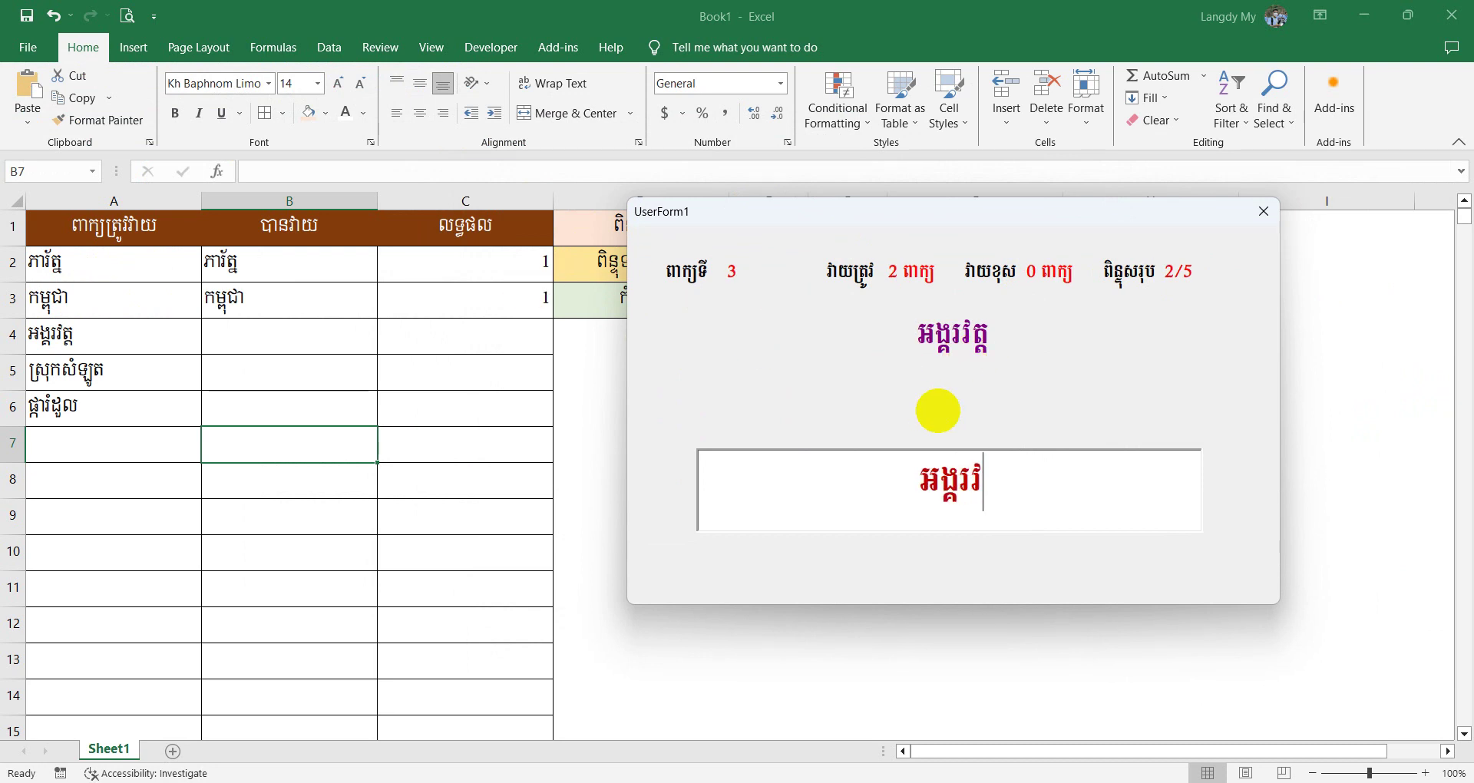
text(័ត្)
key(Return)
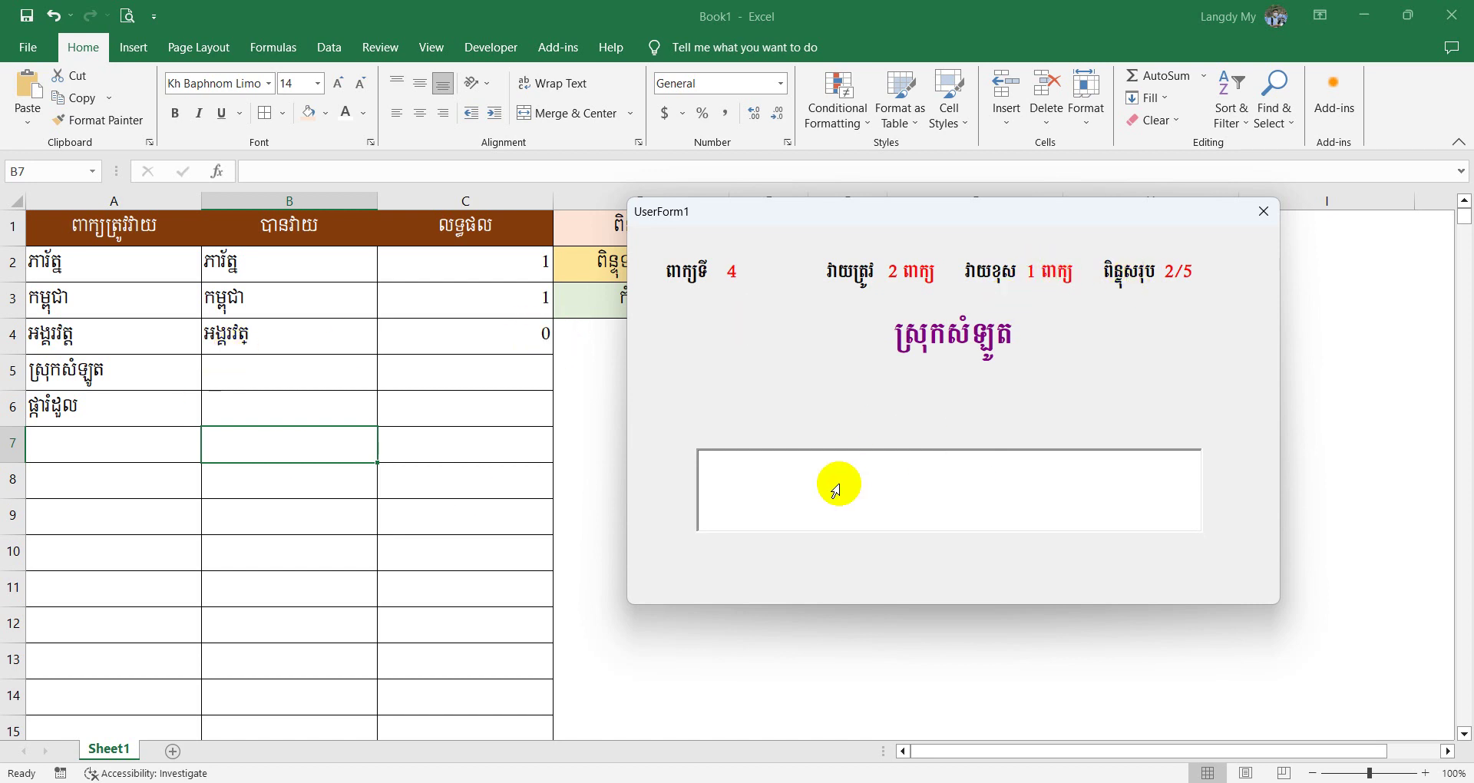
text(ស្រុកសំឡ)
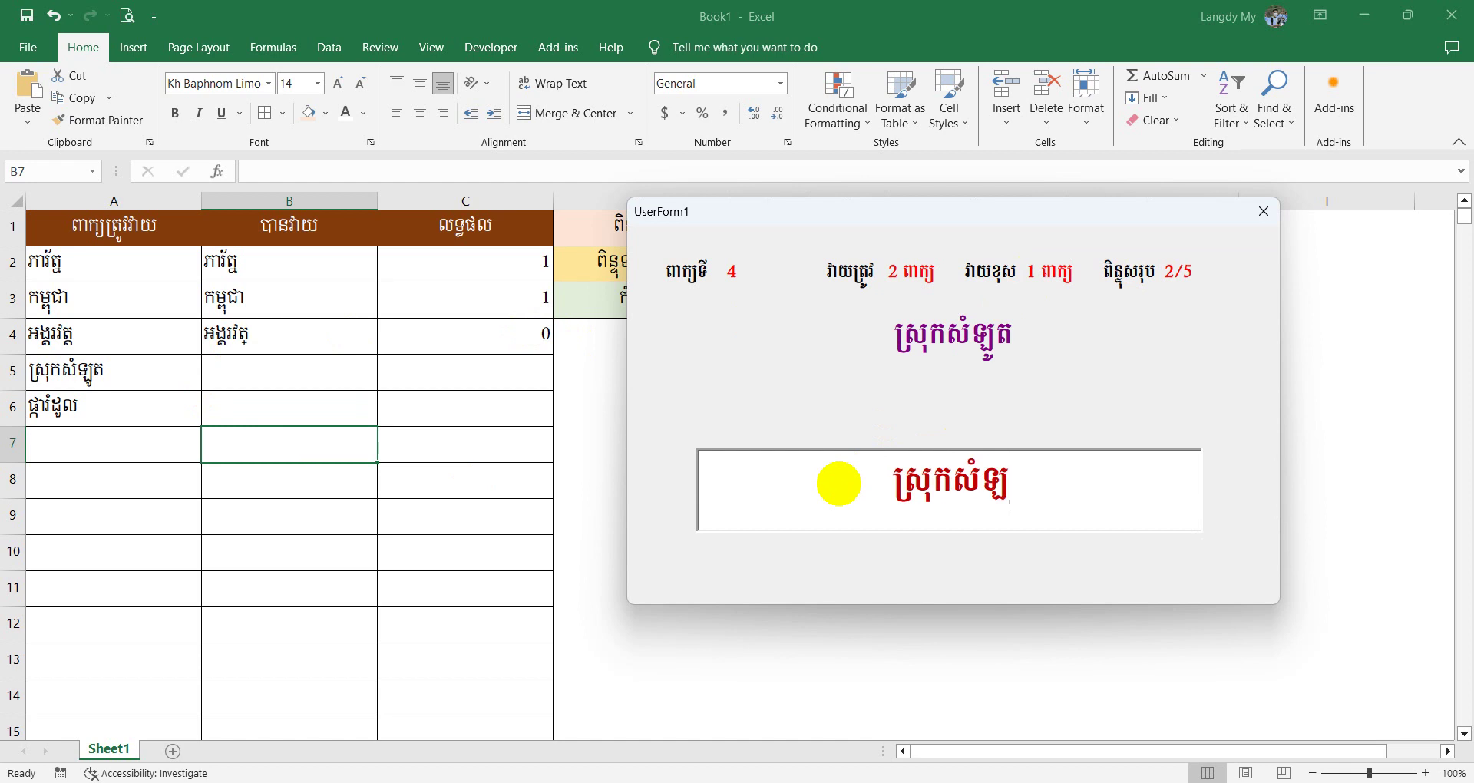
text(ូត)
key(Return)
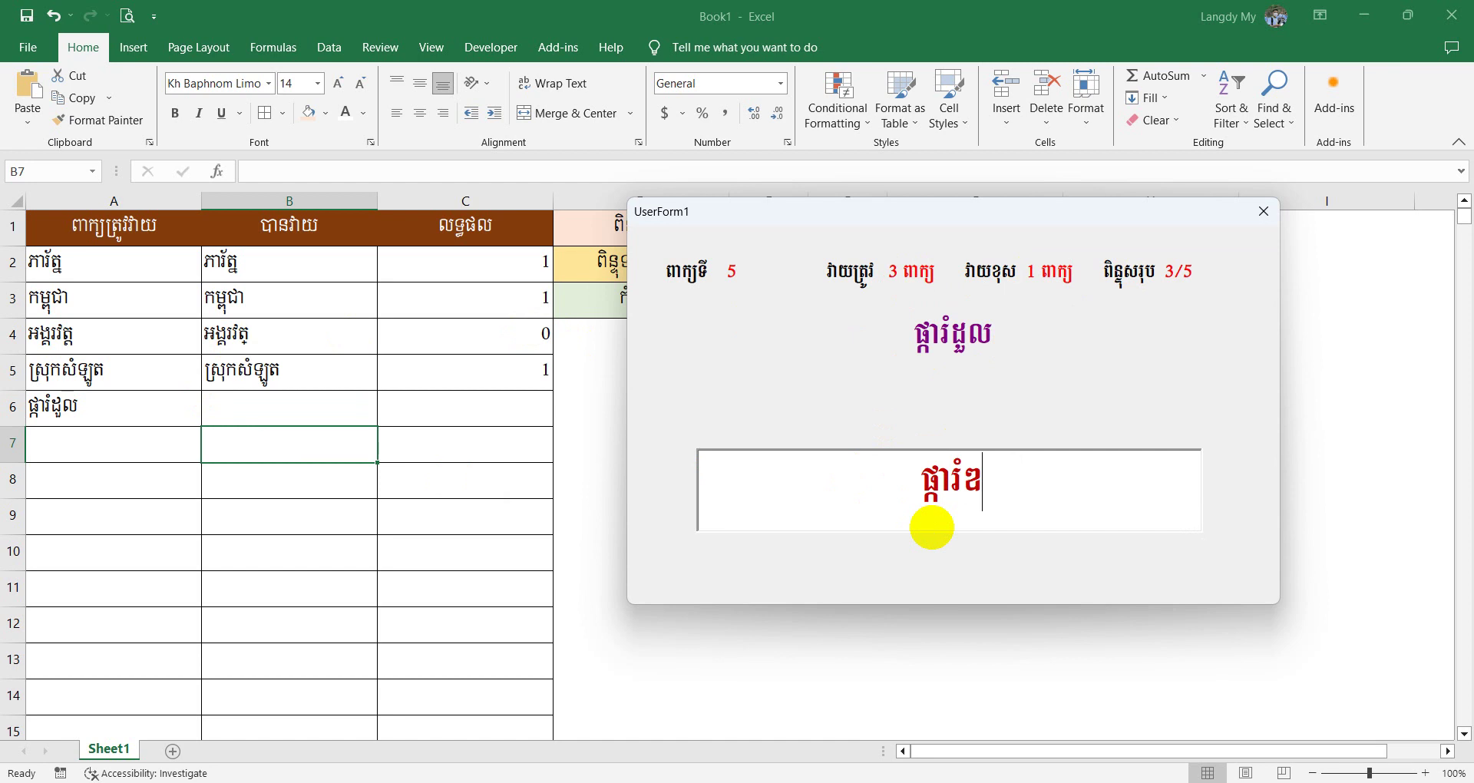
text(ល)
key(Return)
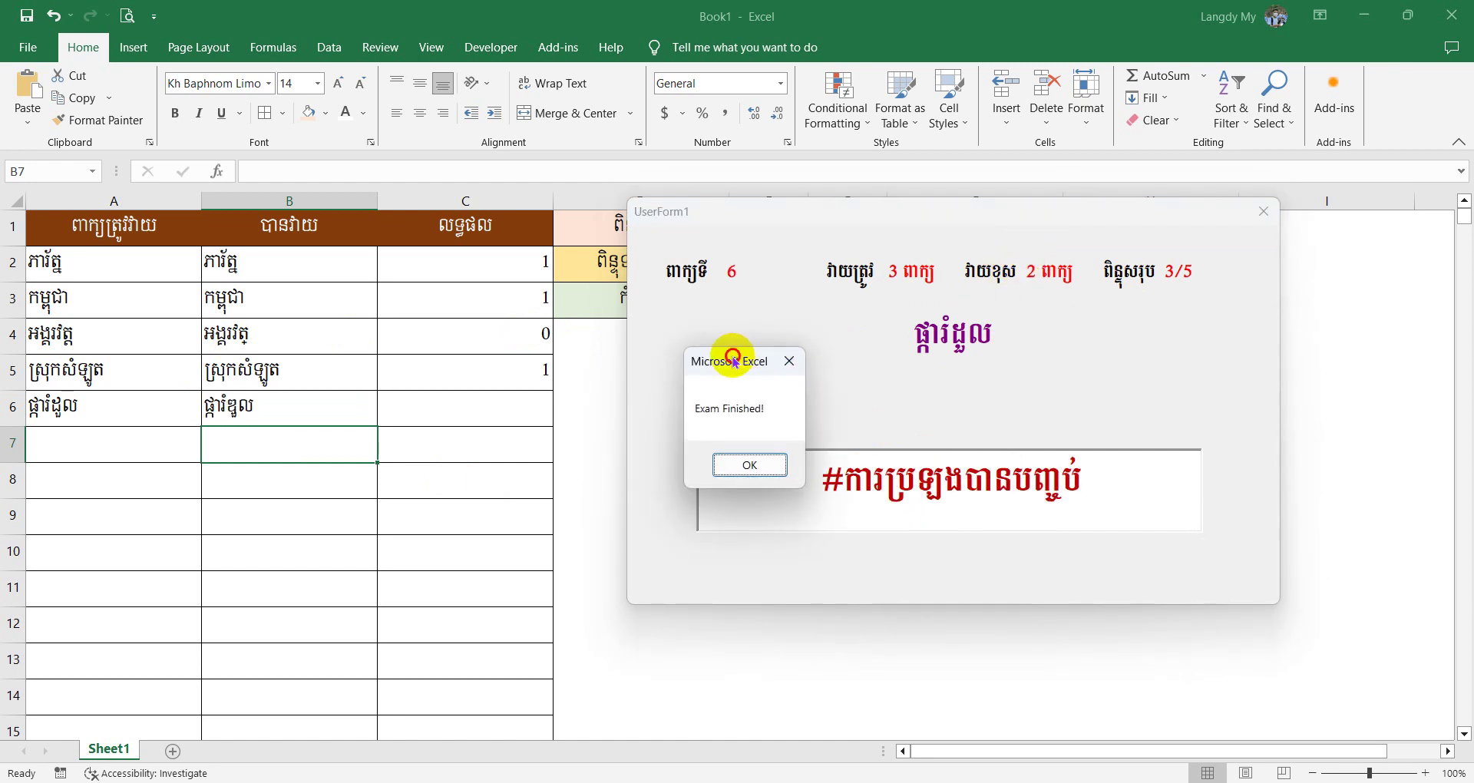
Acknowledge the Exam Finished message and close the exam form.
mouse_move(735, 362)
mouse_down()
mouse_move(1053, 276)
mouse_move(1023, 279)
mouse_up()
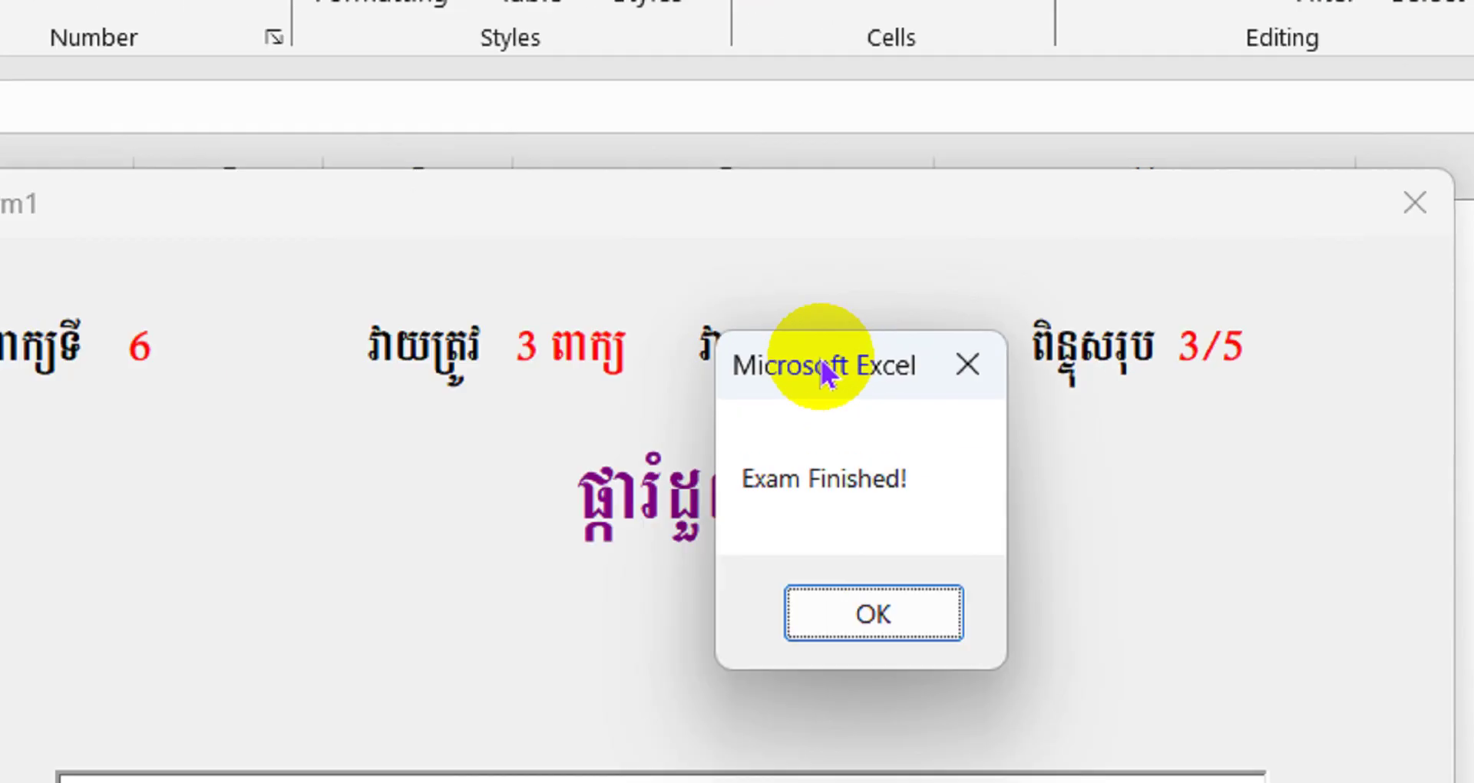
click(1012, 277)
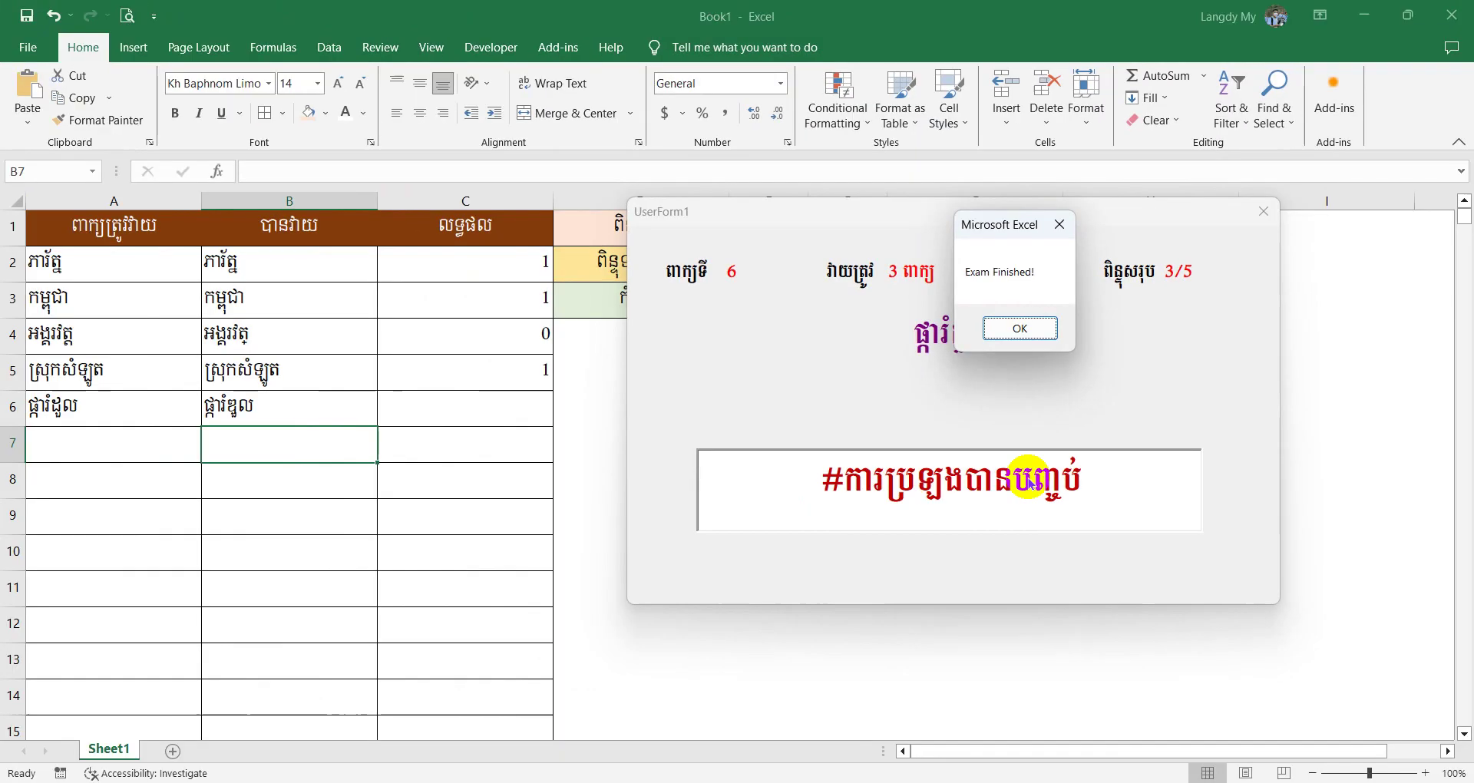
drag(1008, 224, 924, 235)
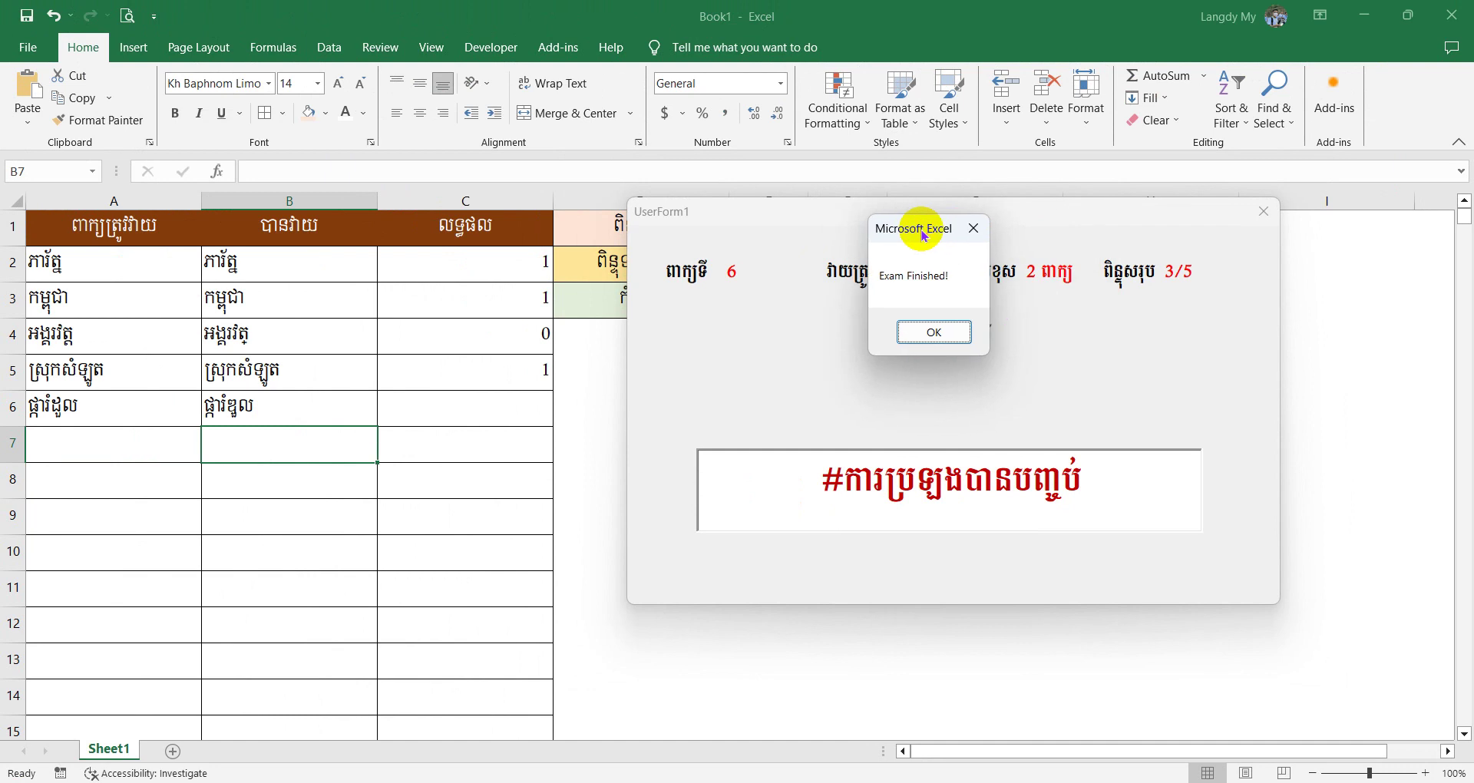
click(932, 330)
click(1263, 212)
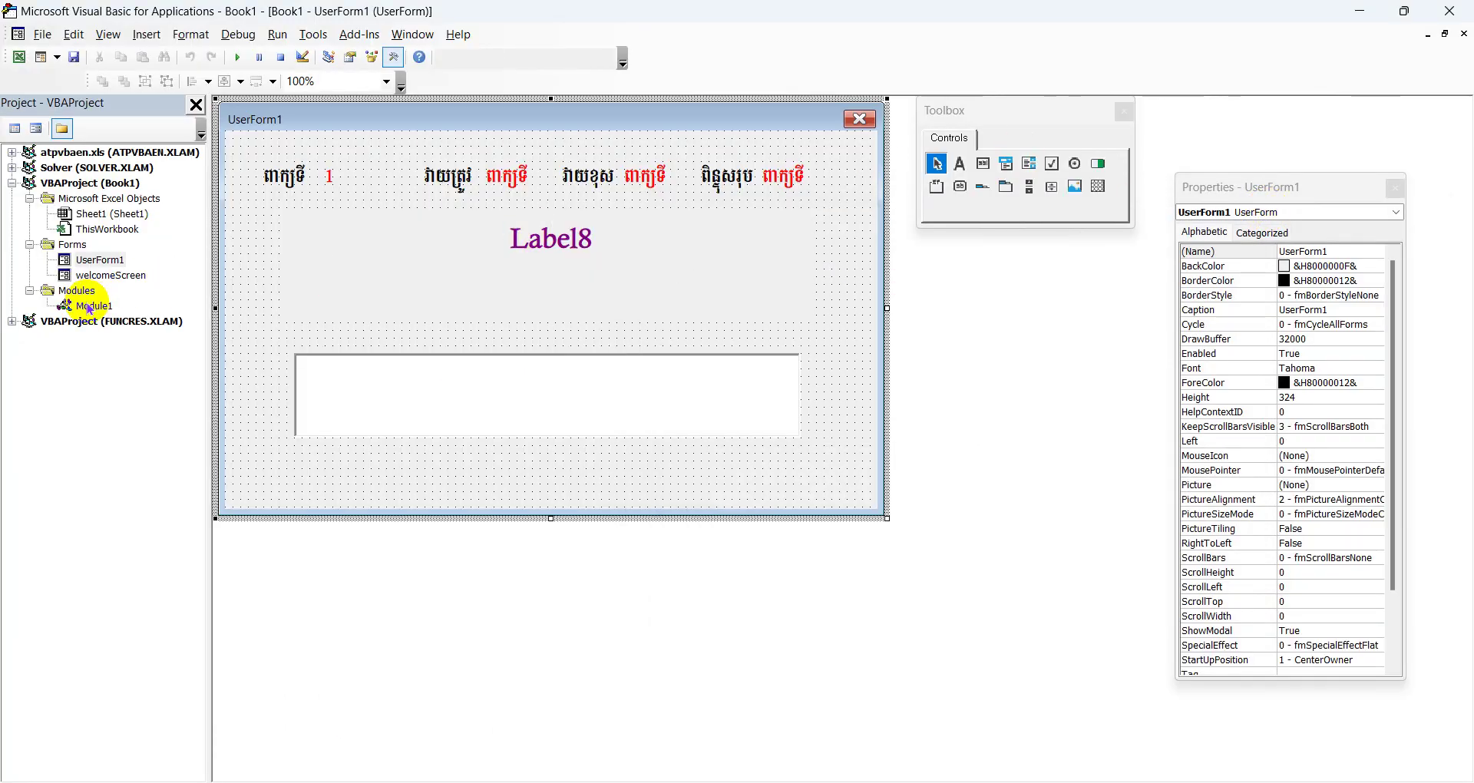
click(1449, 11)
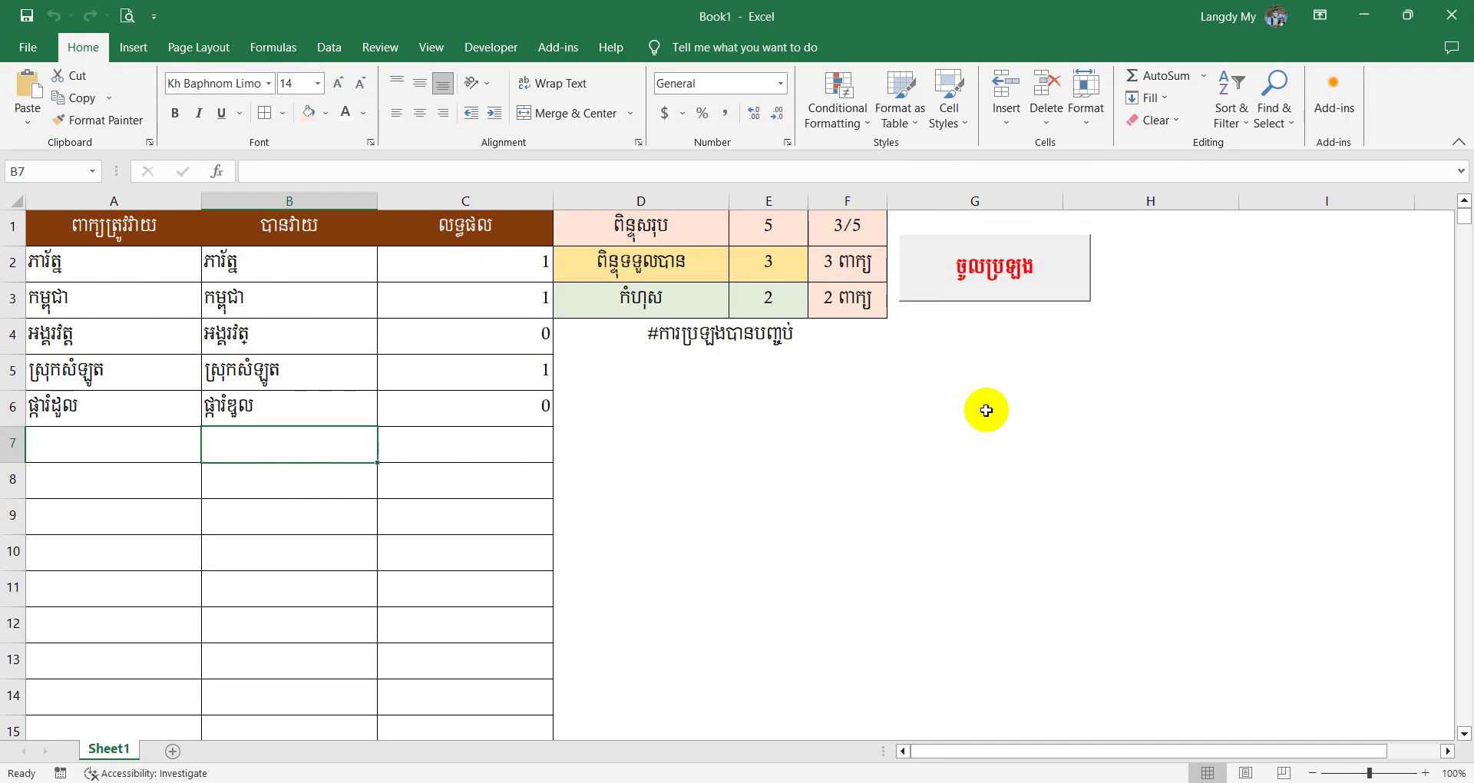
click(991, 286)
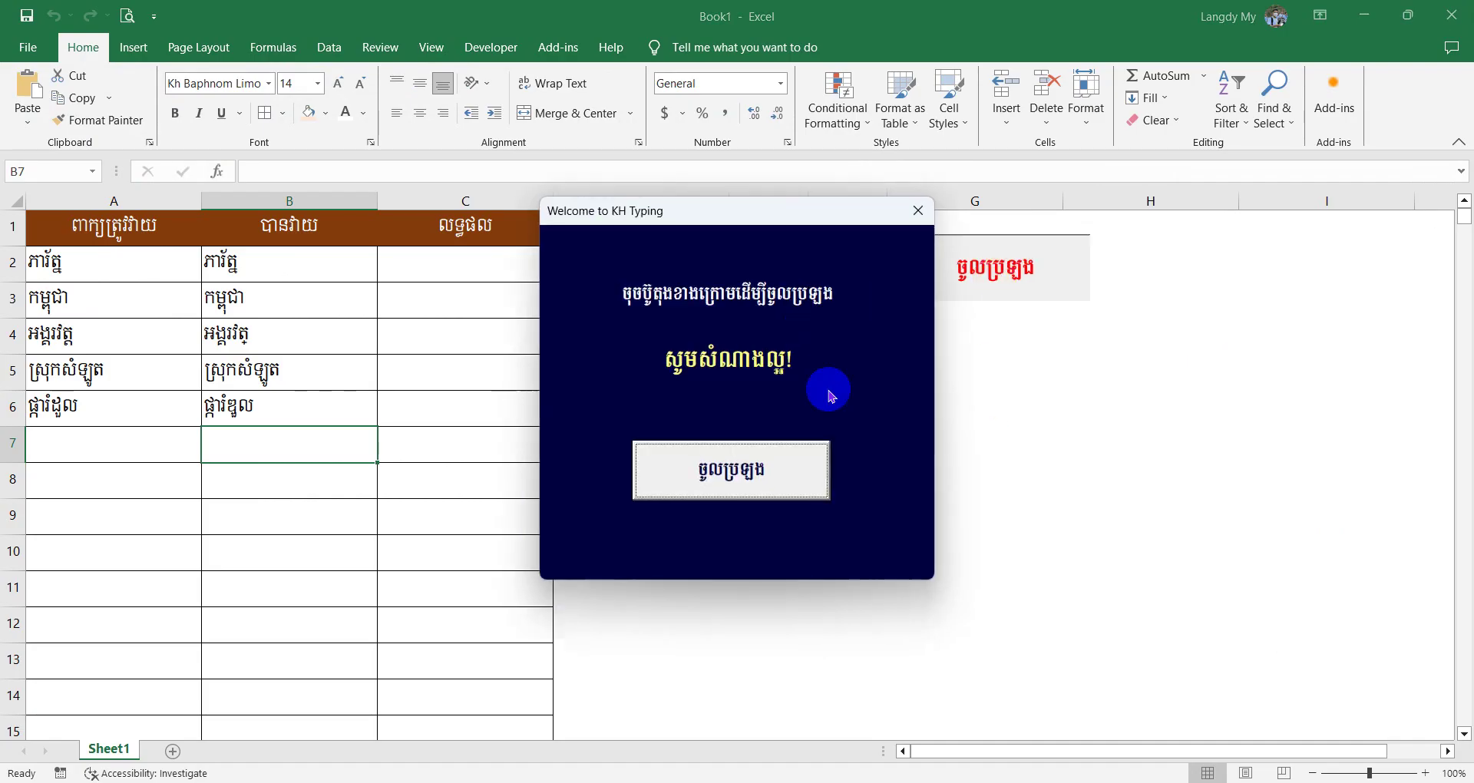
click(919, 211)
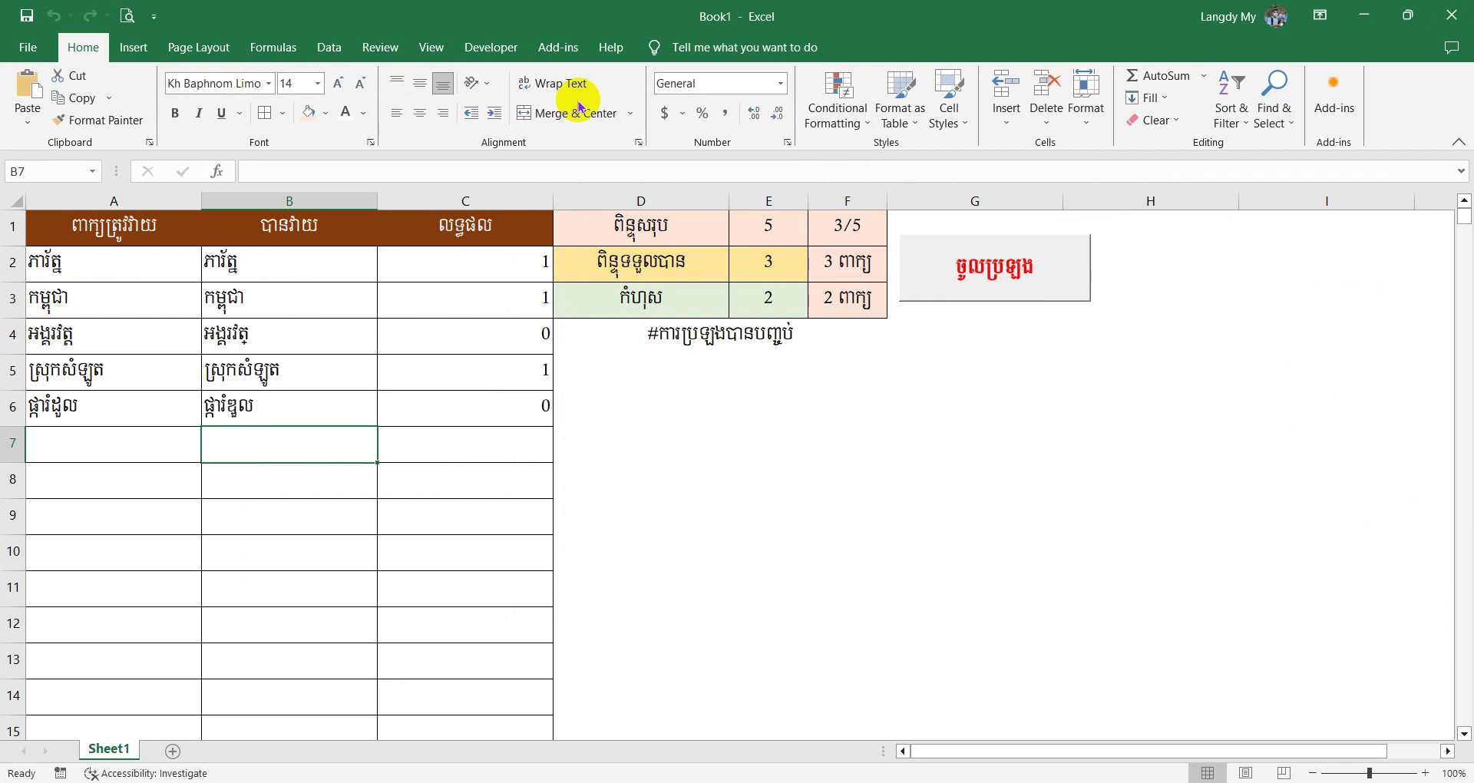
key(alt+F11)
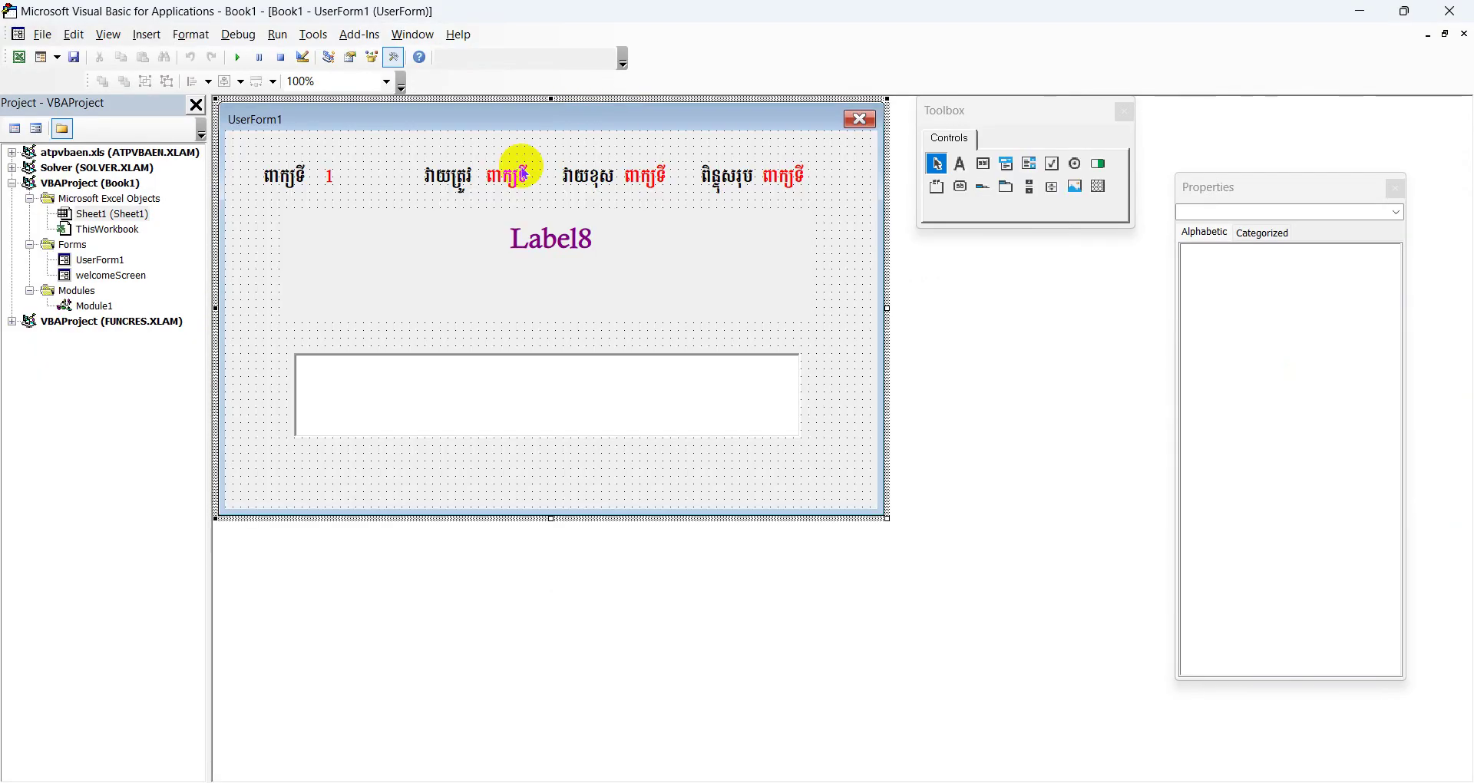
click(107, 263)
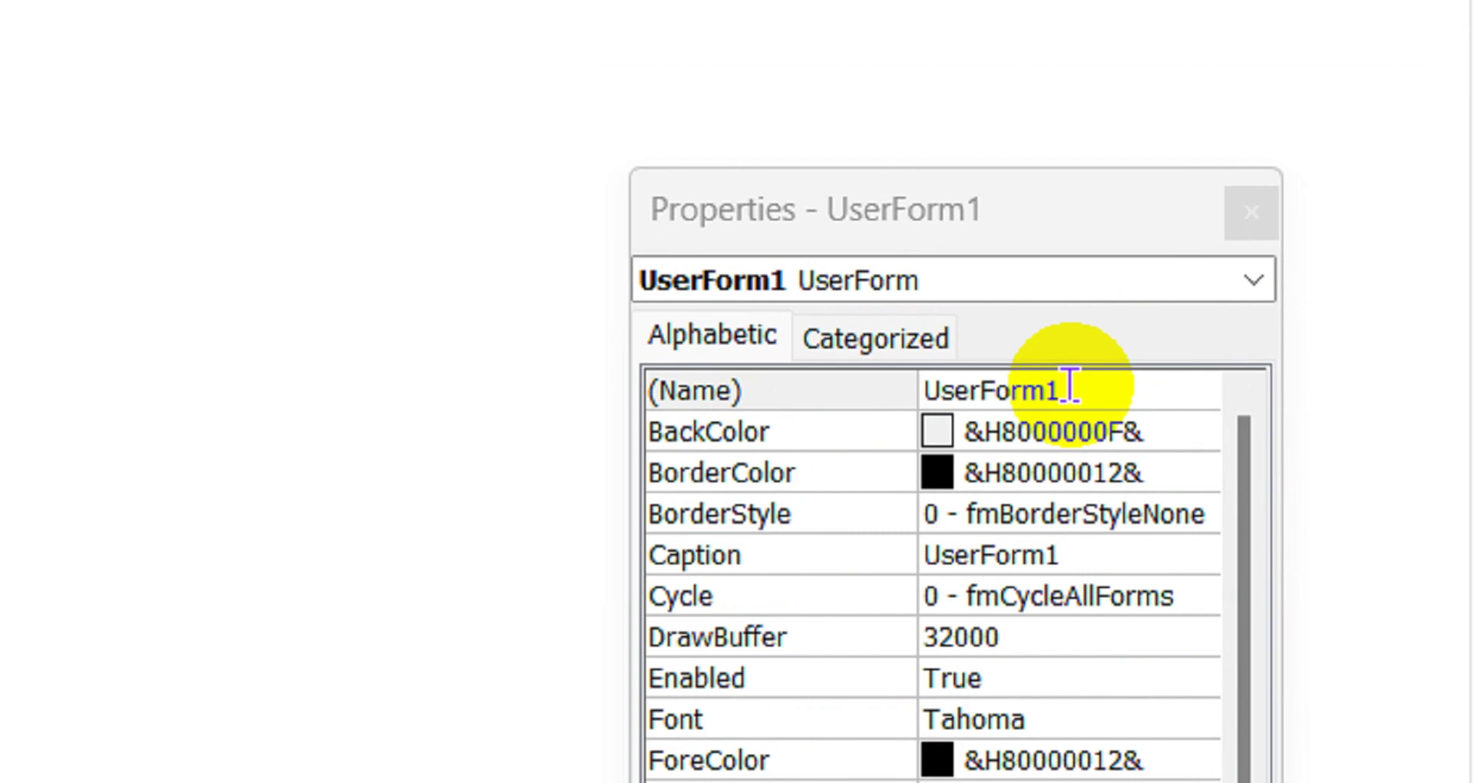
Rename the UserForm1 exam form to MainForm.
drag(1329, 251, 1118, 273)
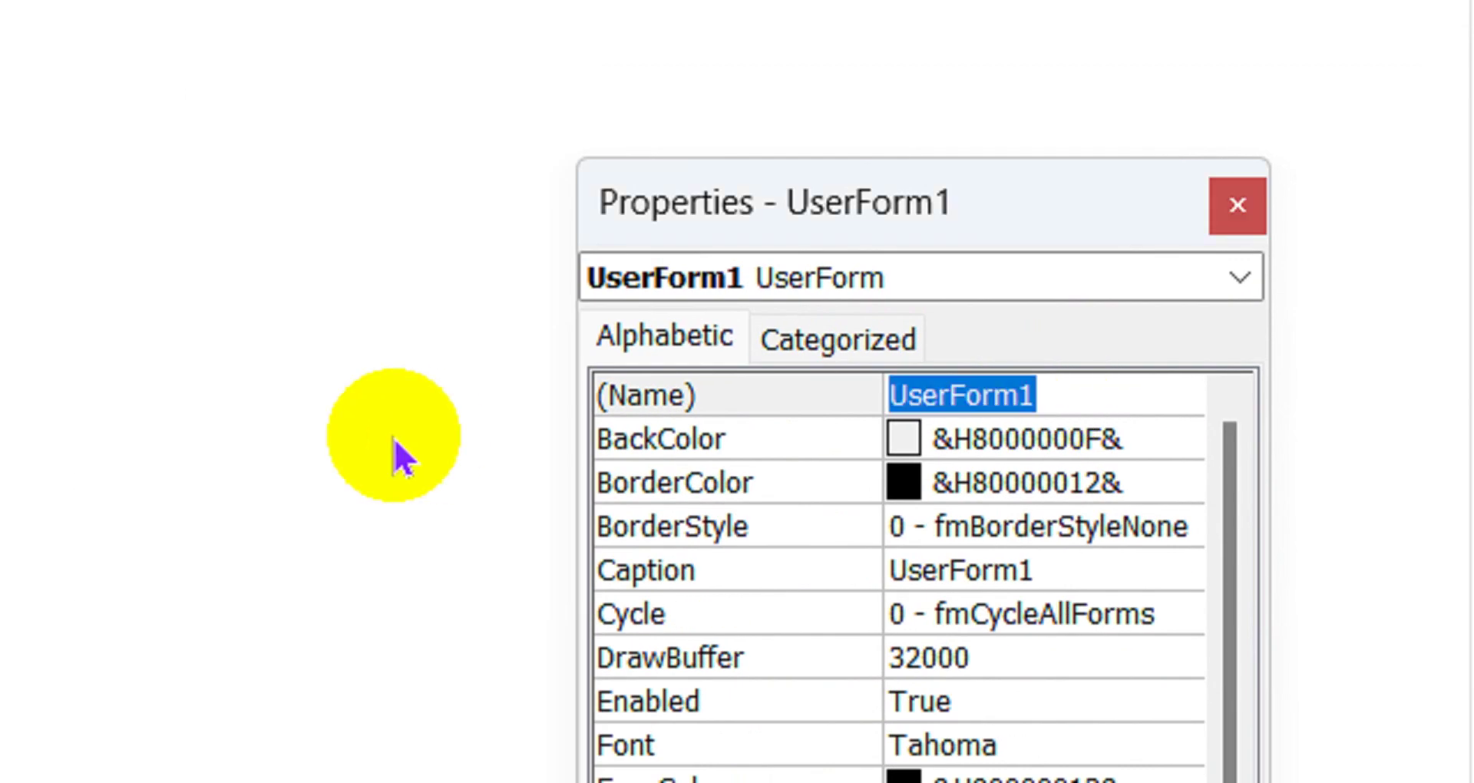
text(MainForm)
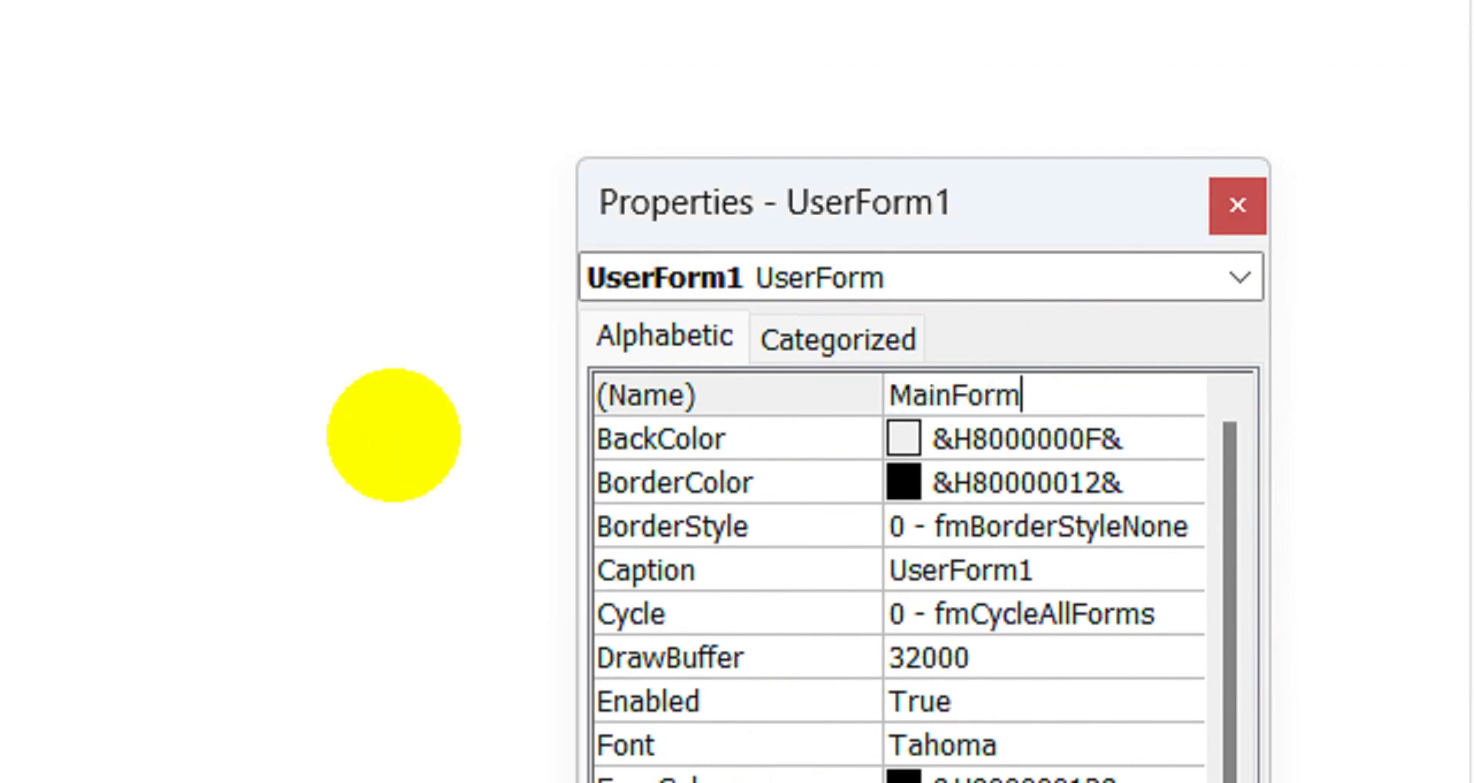
key(Return)
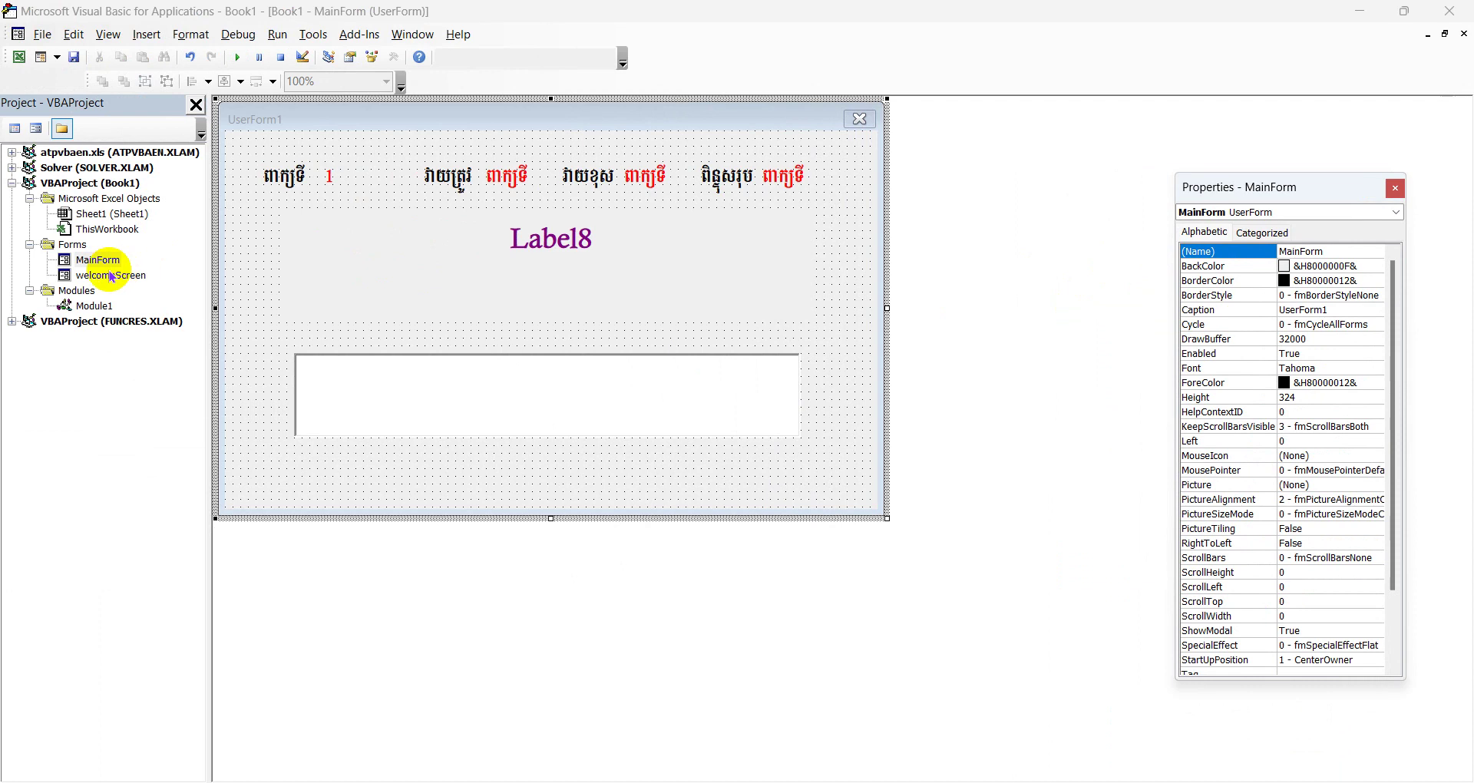
Rename welcomeScreen's CommandButton1 to Start and open its Start_Click procedure.
click(105, 276)
double_click(105, 278)
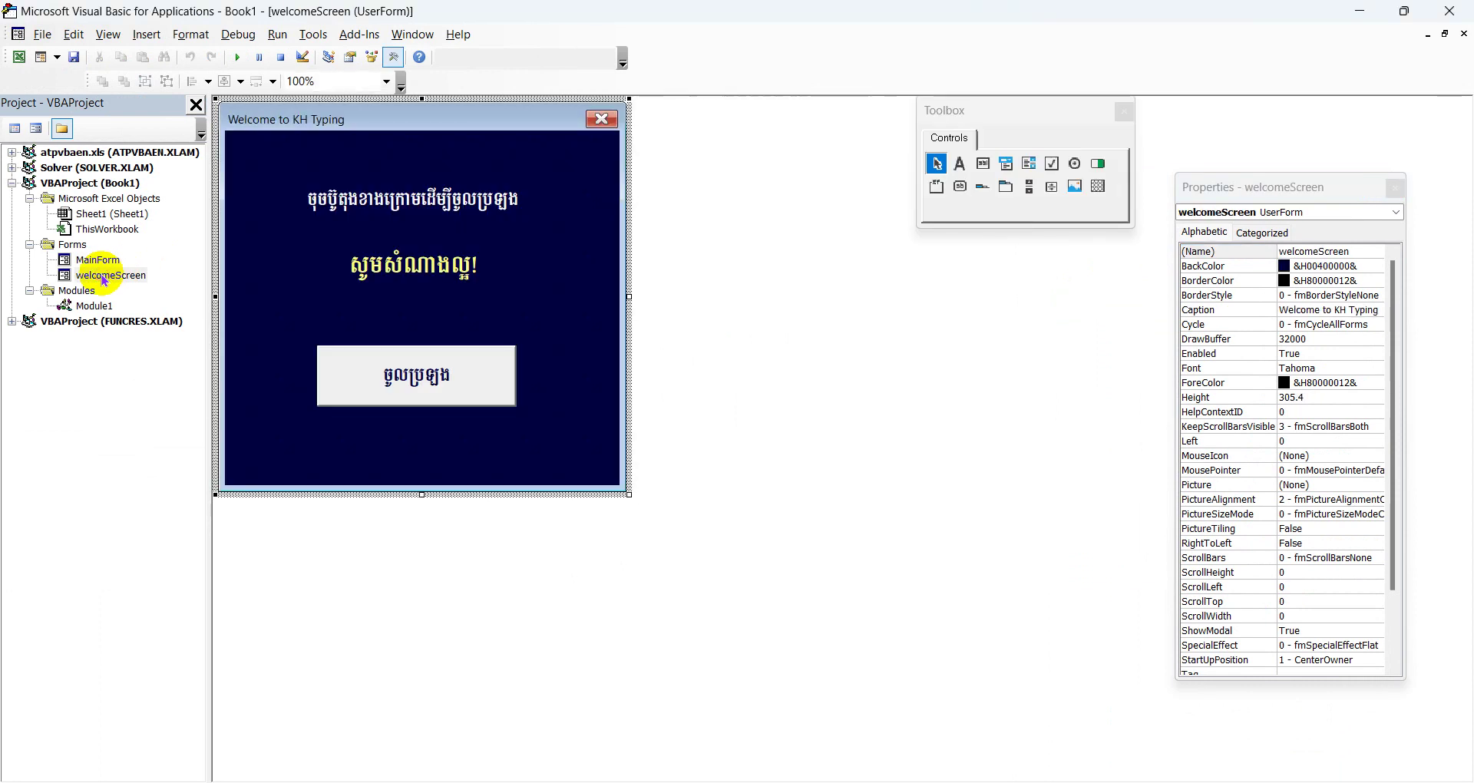
click(417, 381)
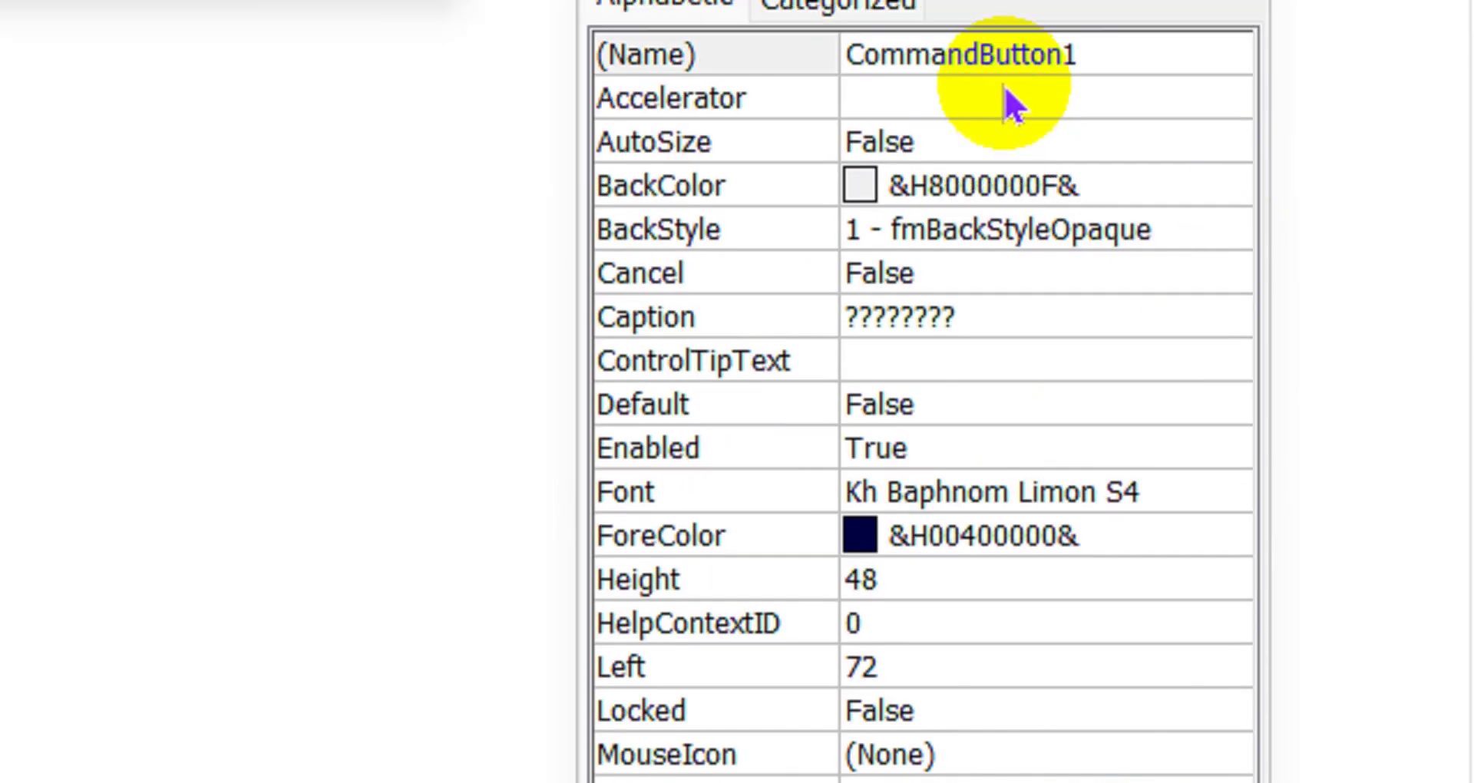
double_click(1106, 55)
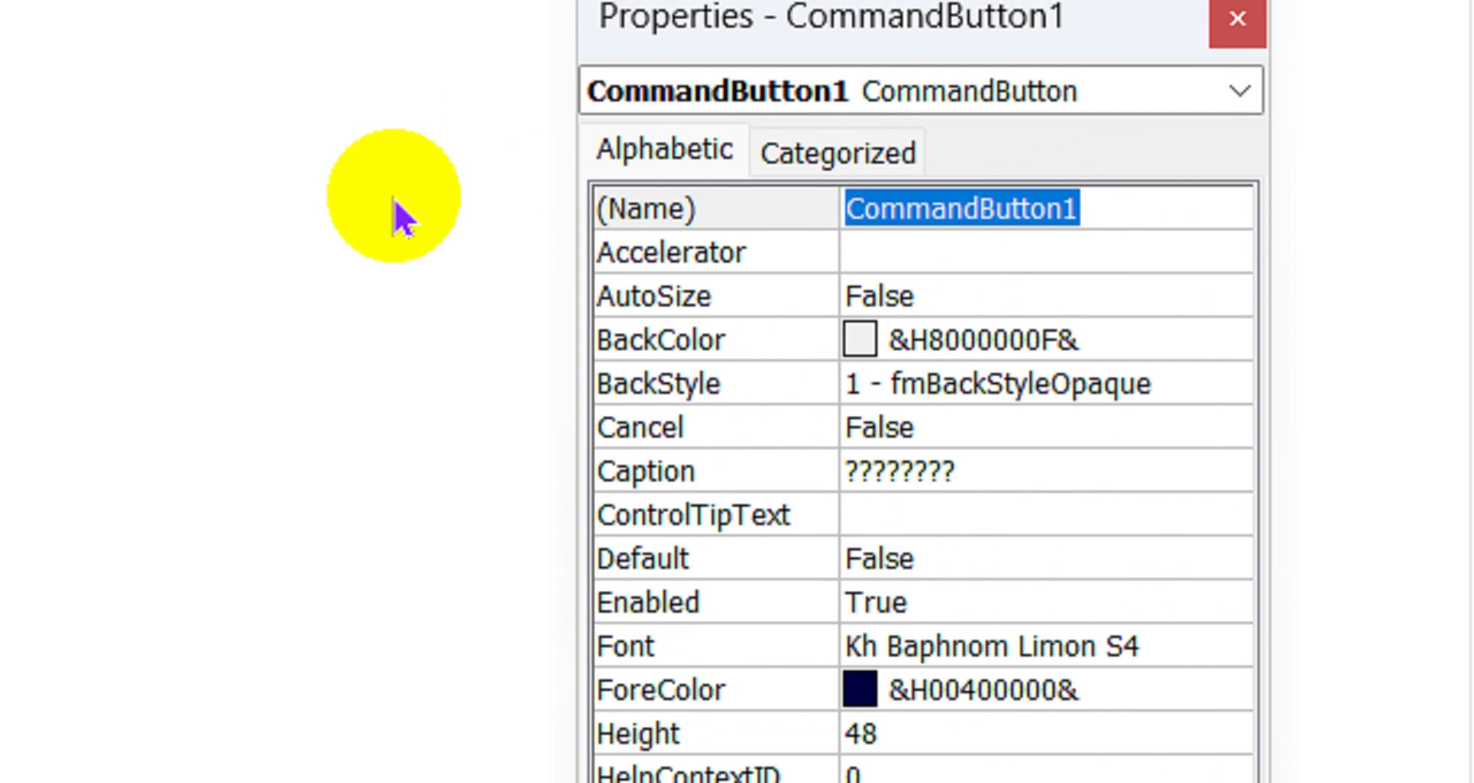
text(Start)
key(Return)
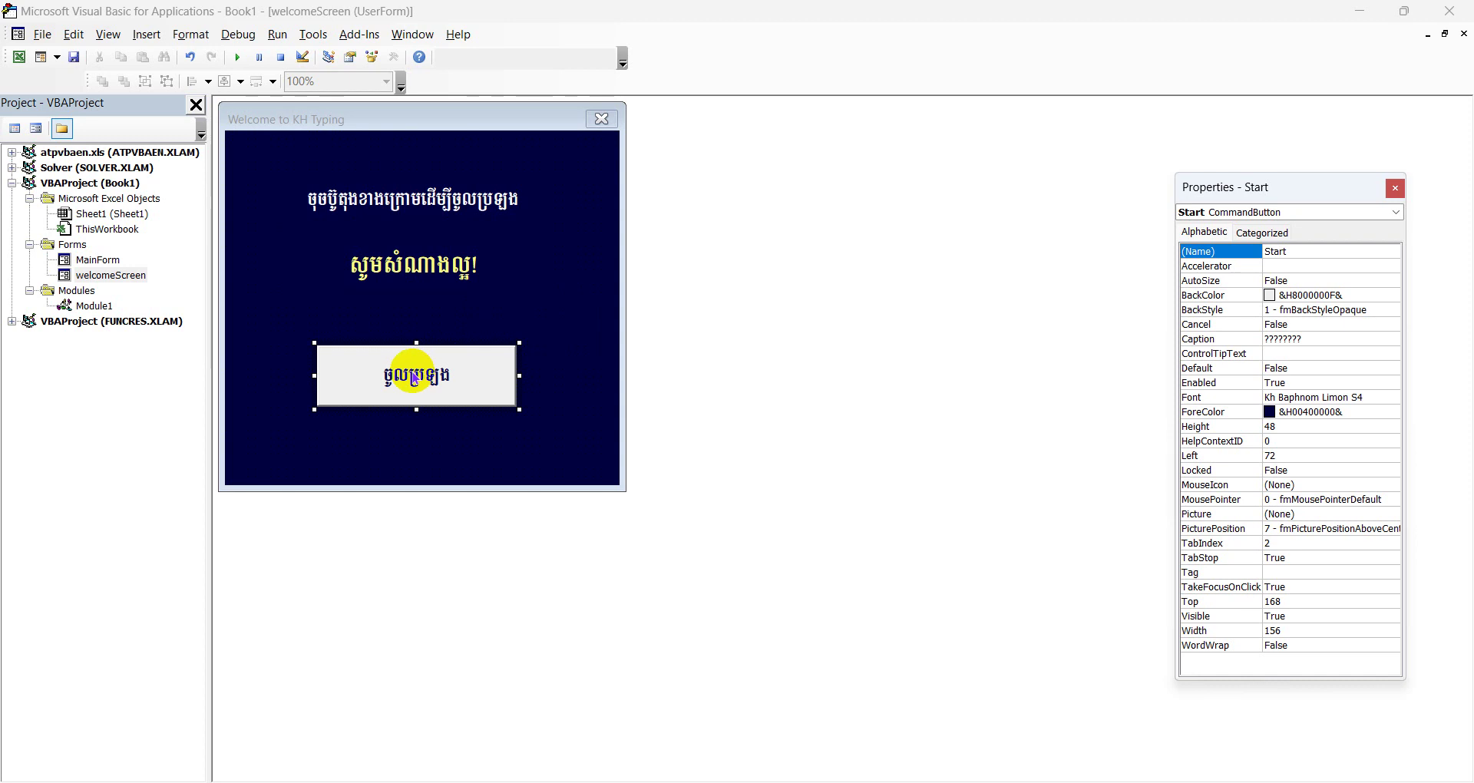
double_click(414, 370)
key(Tab)
text(MainForm)
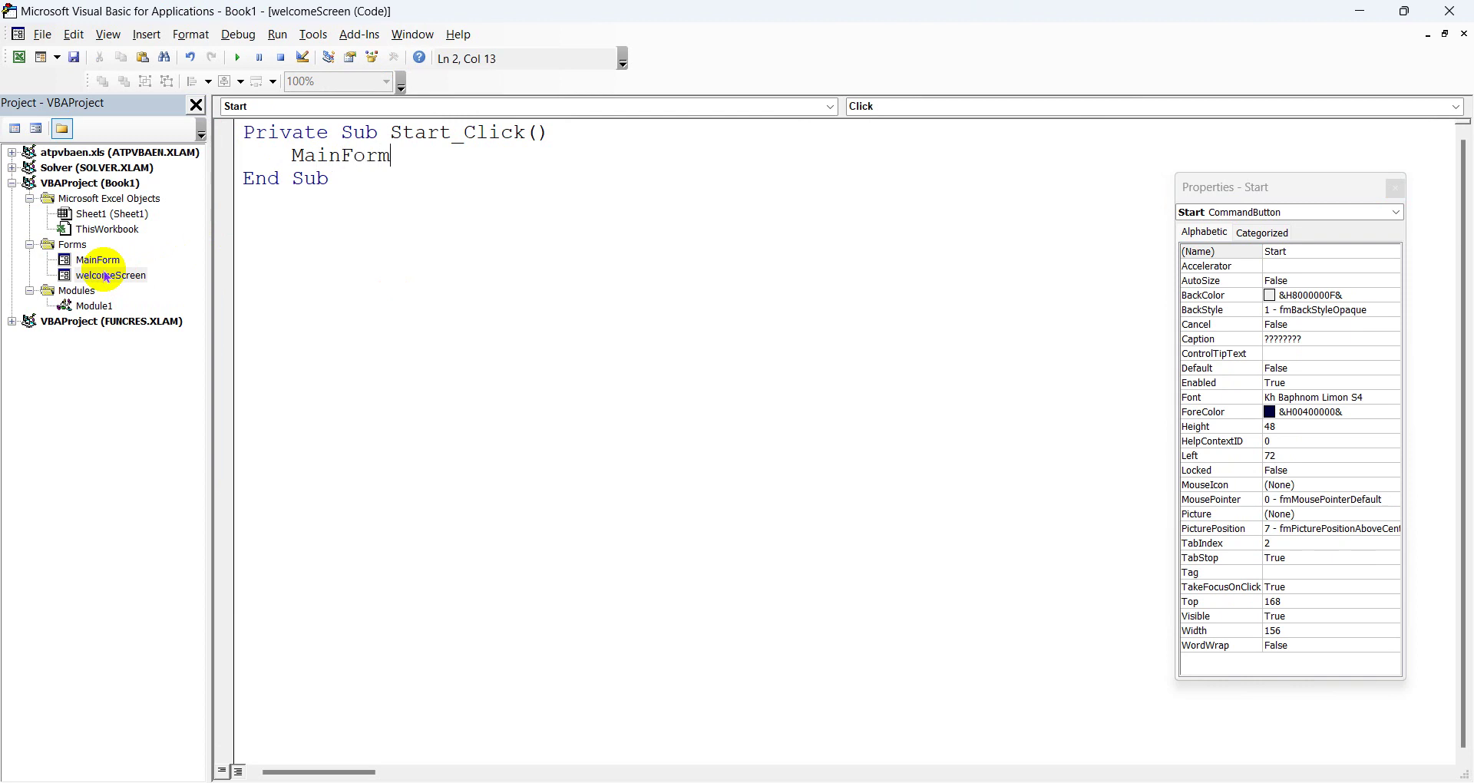
Complete MainForm.Show in Start_Click and run the welcome form to open the exam.
text(.show)
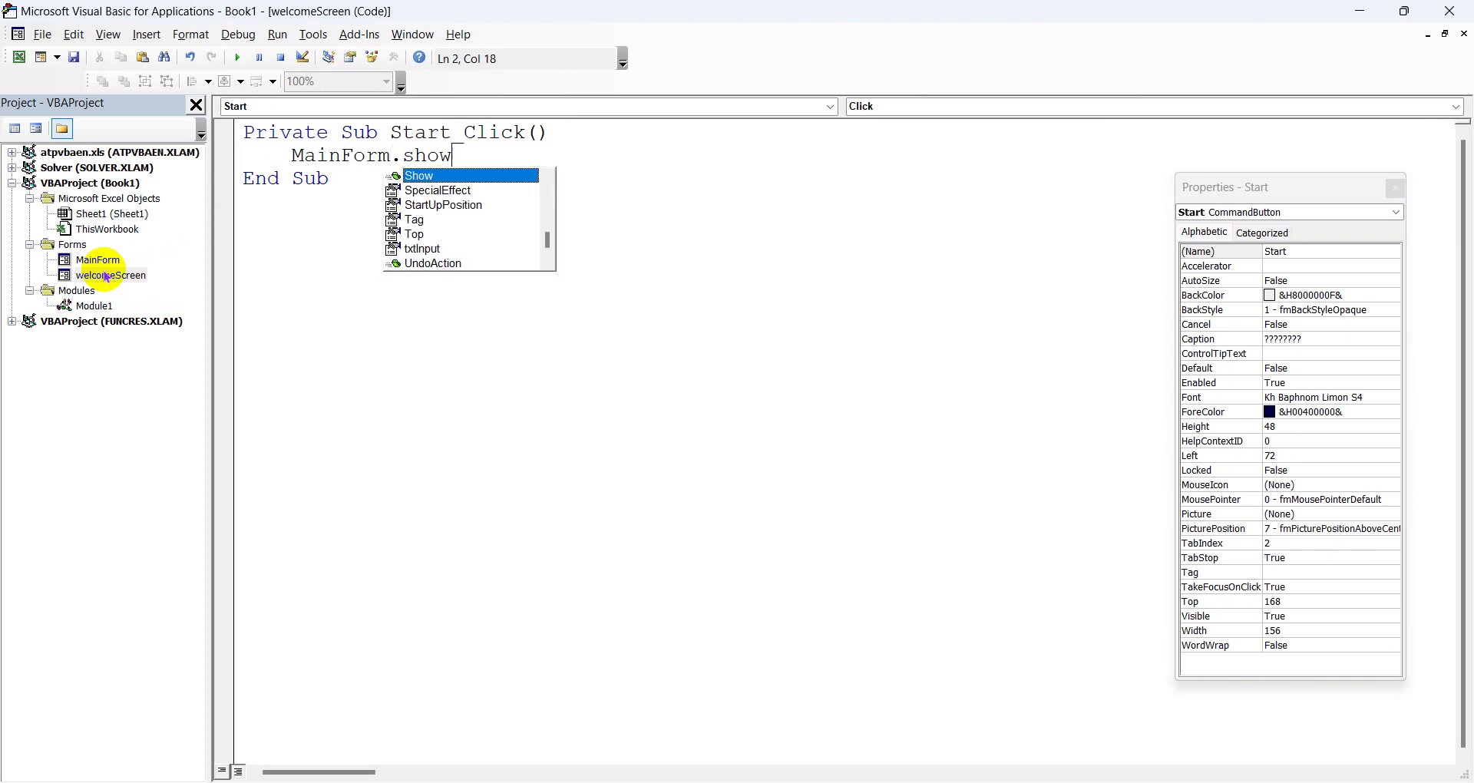
click(292, 155)
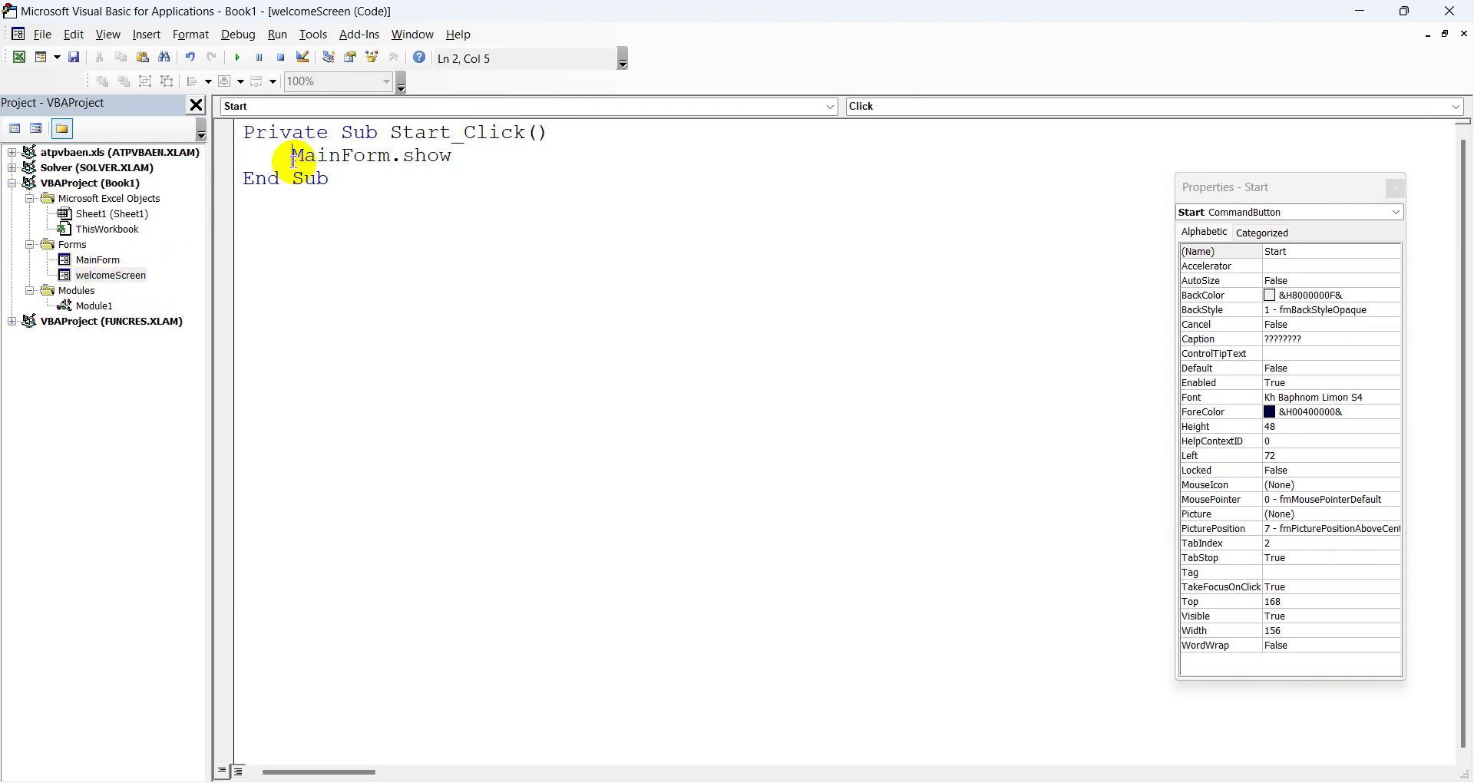
click(245, 65)
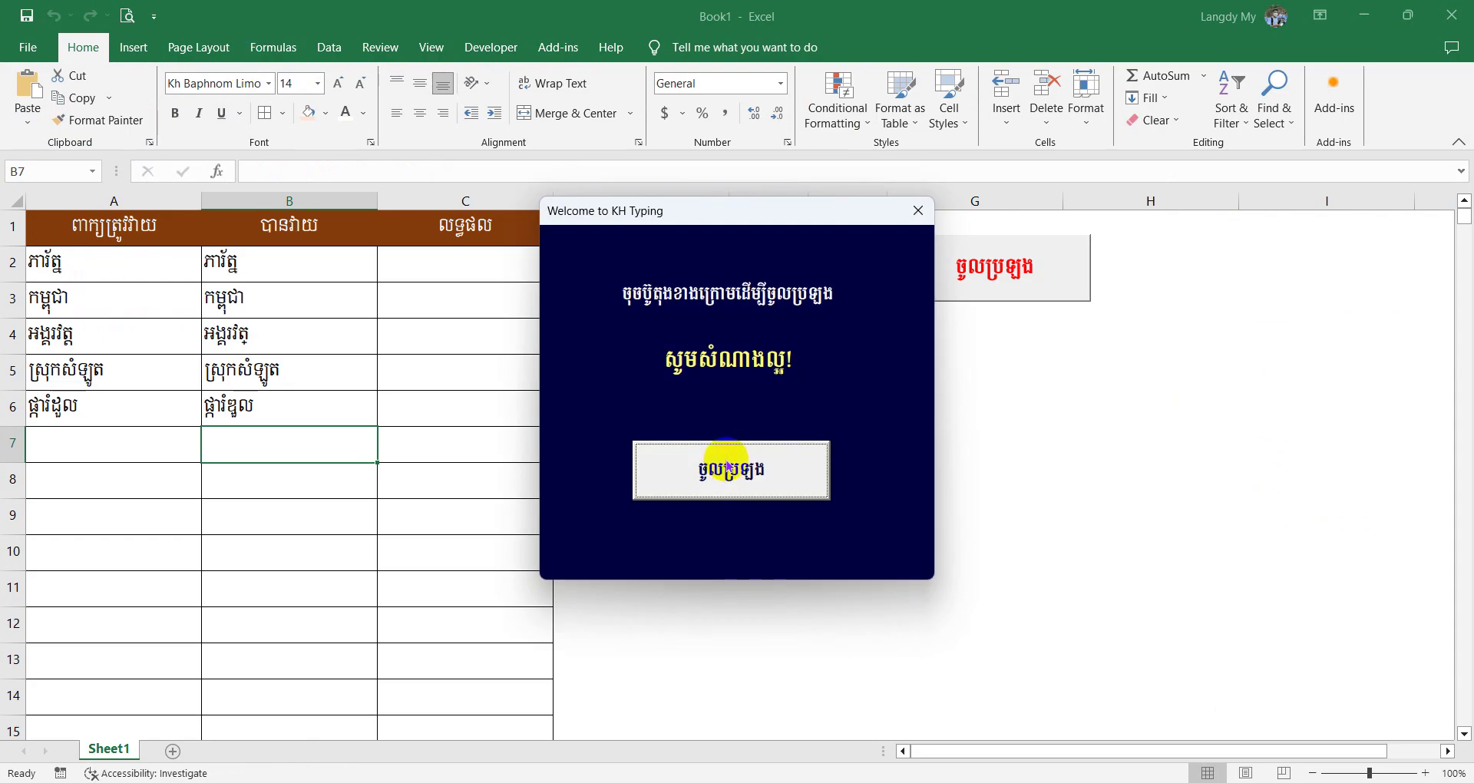
click(725, 466)
Close the running exam and welcome forms and reopen the Start button's code.
drag(737, 197, 760, 234)
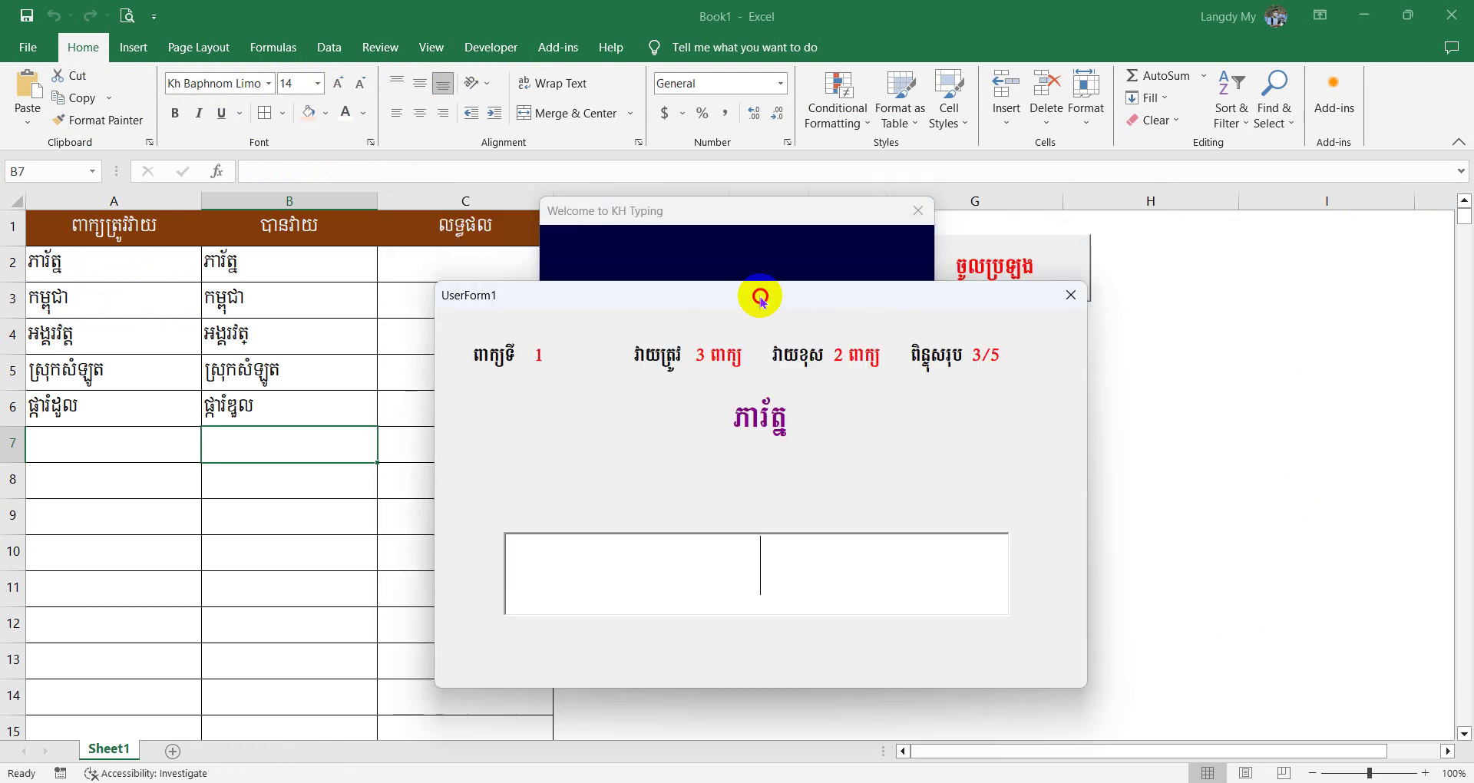
click(1069, 227)
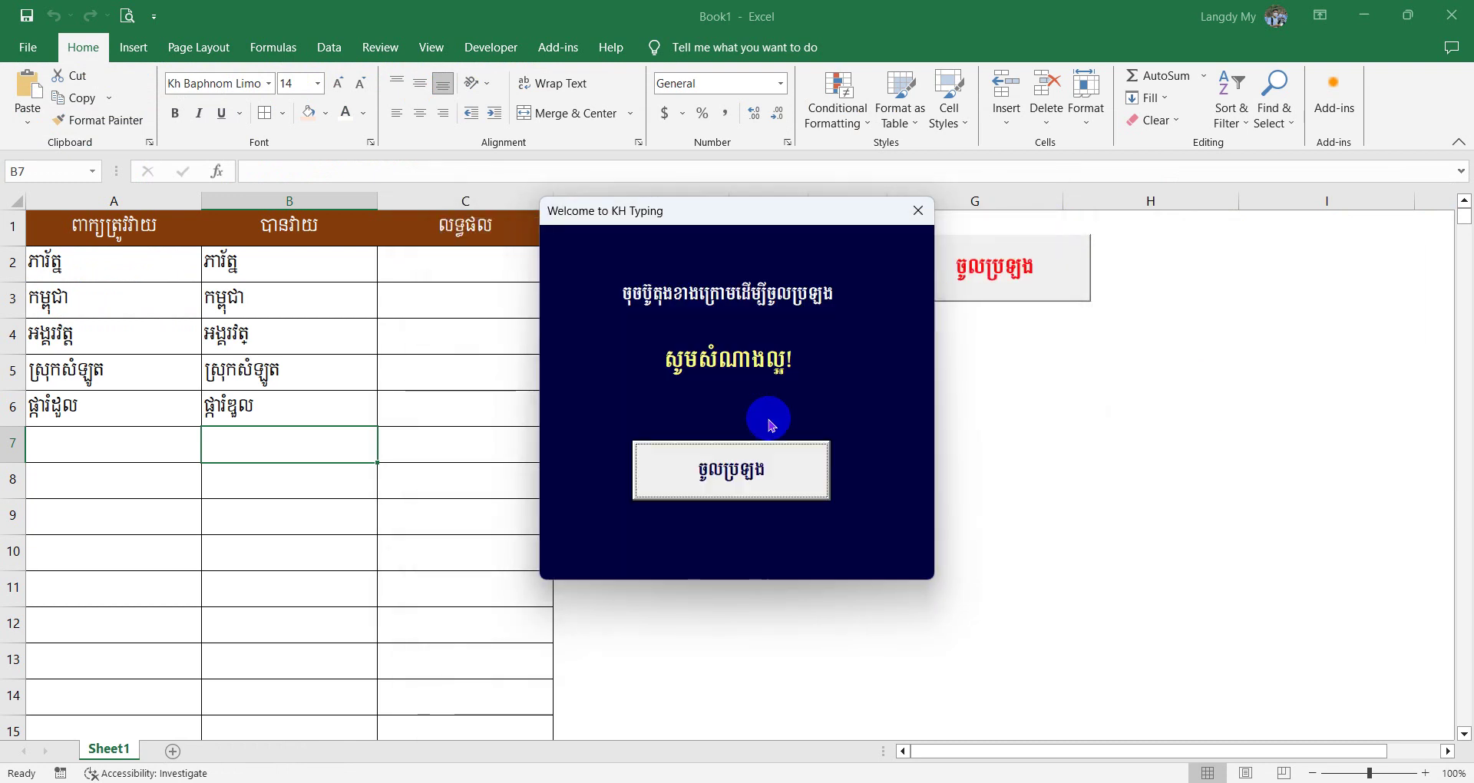
click(919, 209)
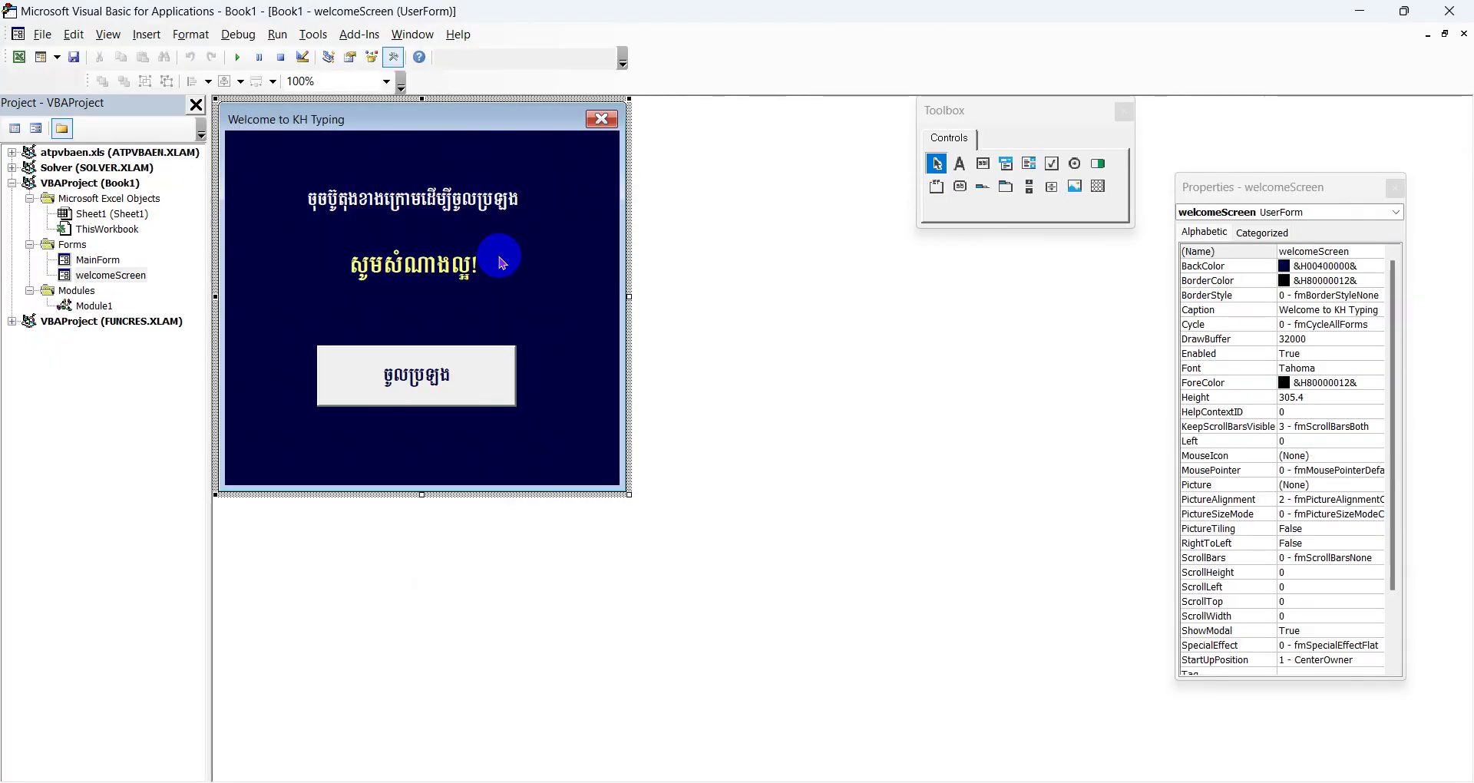
click(446, 367)
double_click(446, 367)
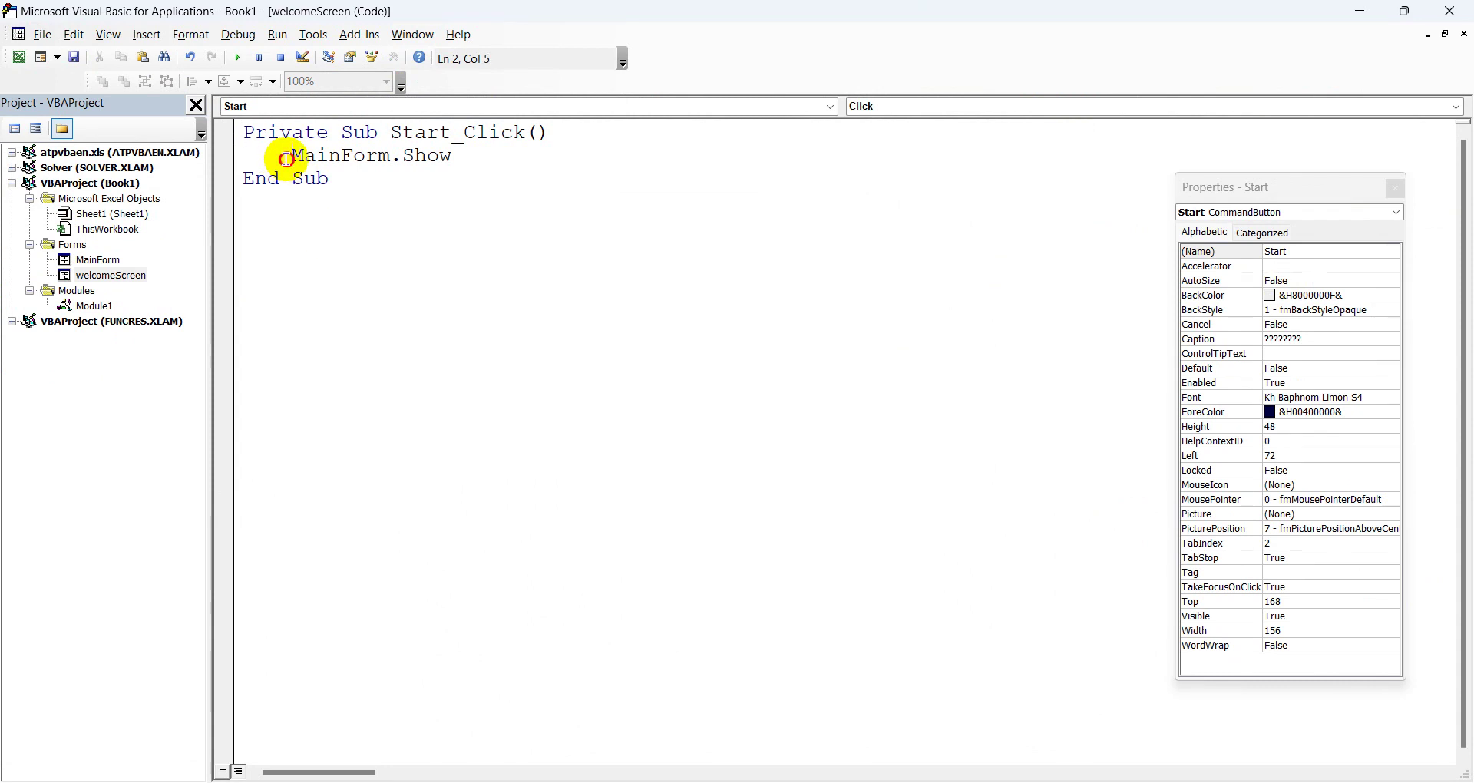
Add Unload Me above MainForm.Show and test the Start button.
key(Return)
text(Unload me)
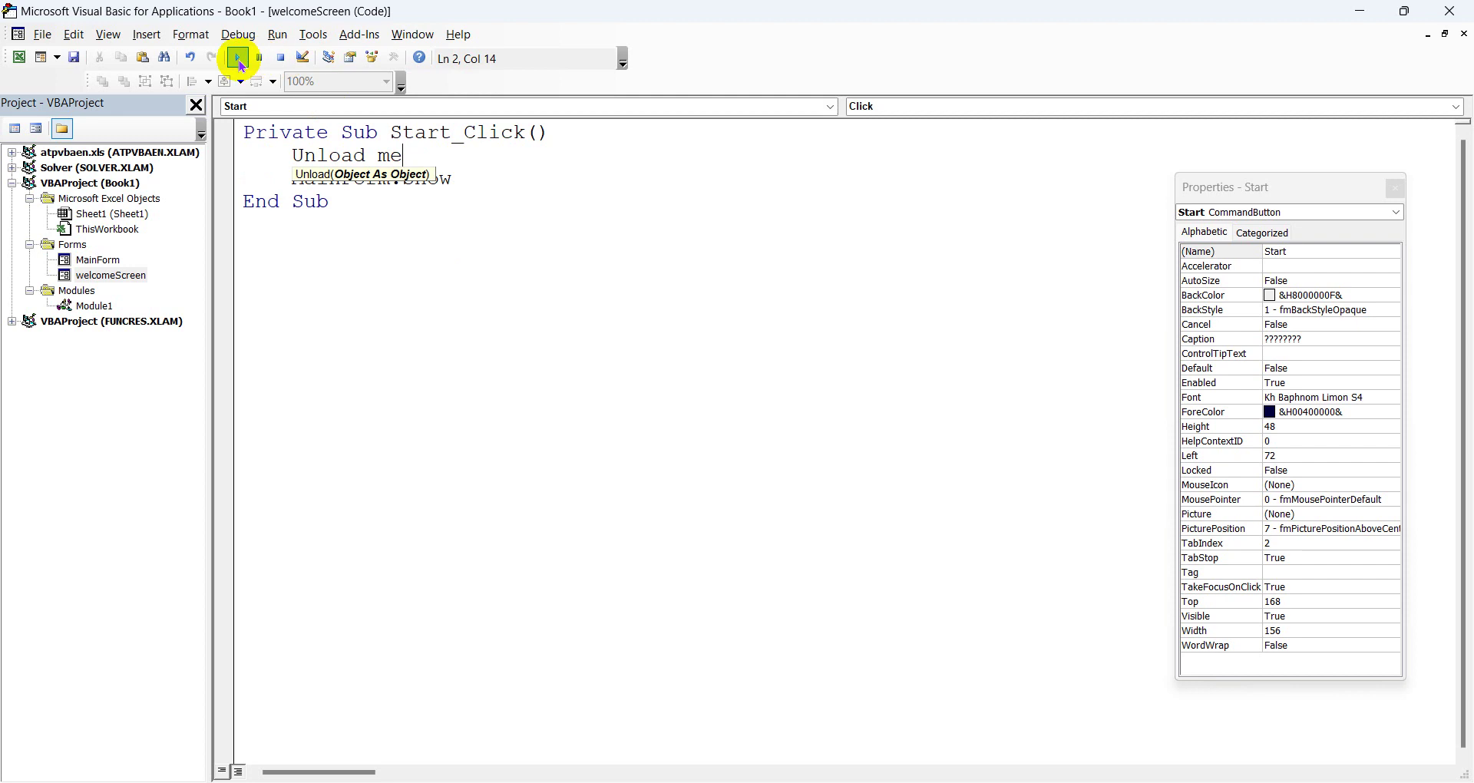
click(237, 57)
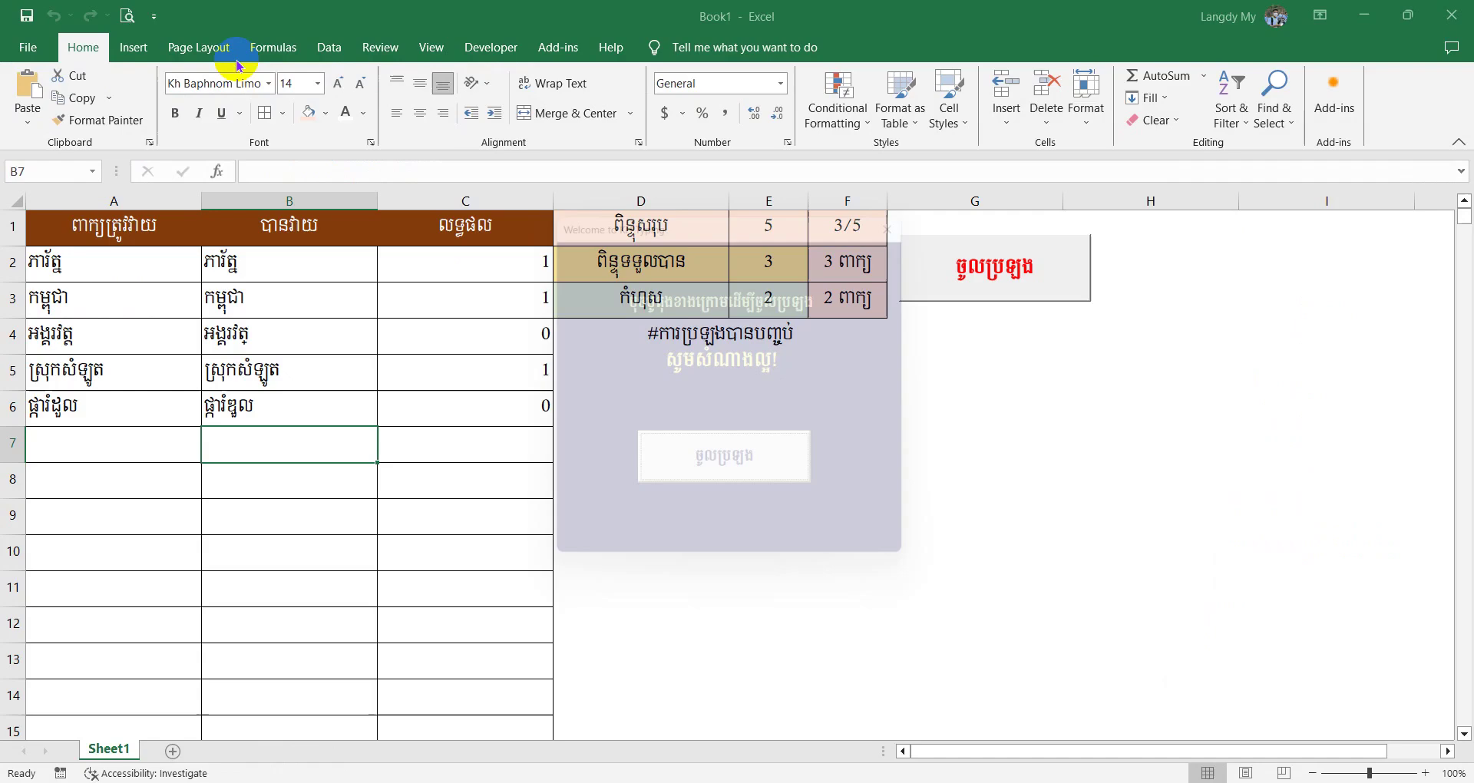
click(724, 456)
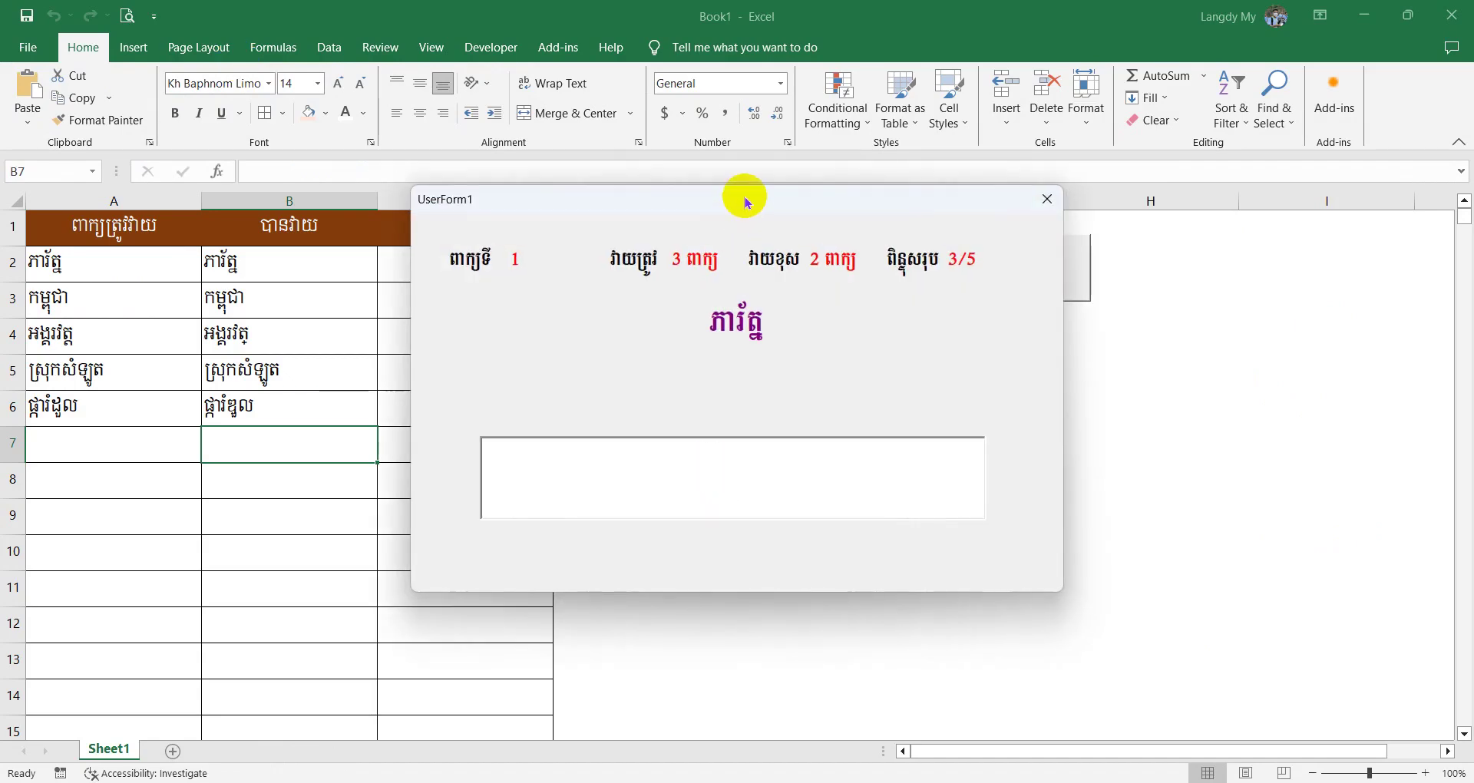
mouse_move(750, 197)
mouse_down()
mouse_move(852, 392)
mouse_move(779, 223)
mouse_up()
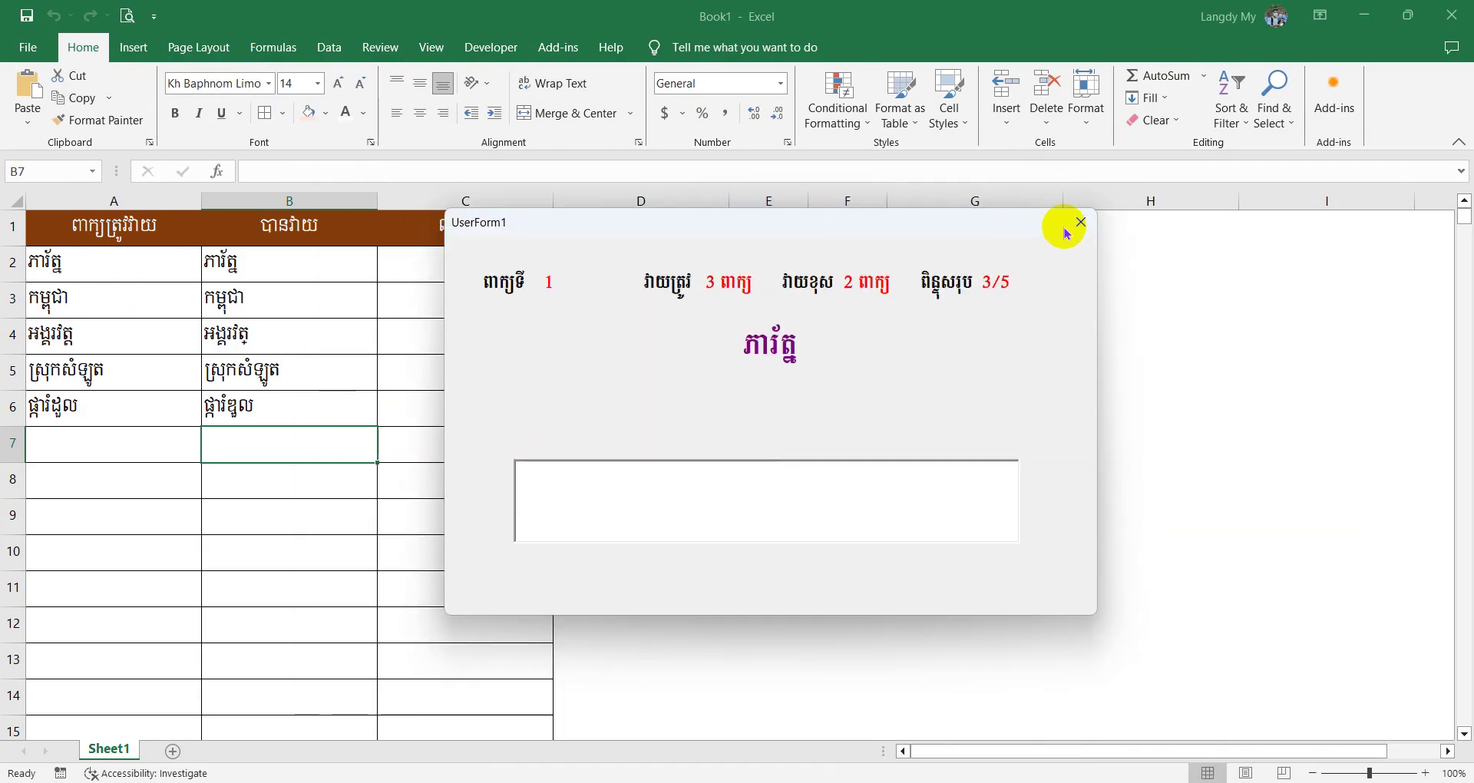
click(1079, 224)
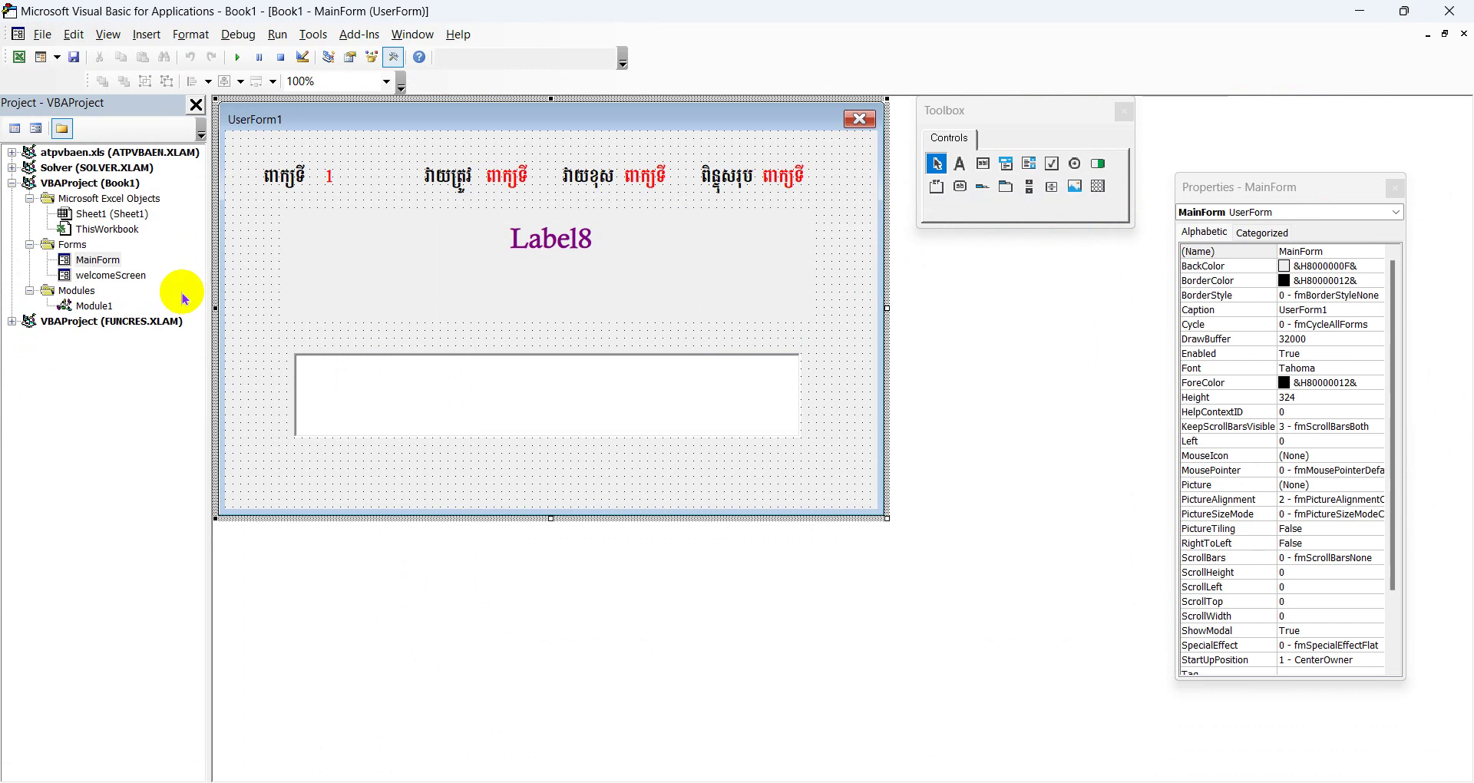
Reopen the Start button's code from the welcomeScreen form.
double_click(107, 276)
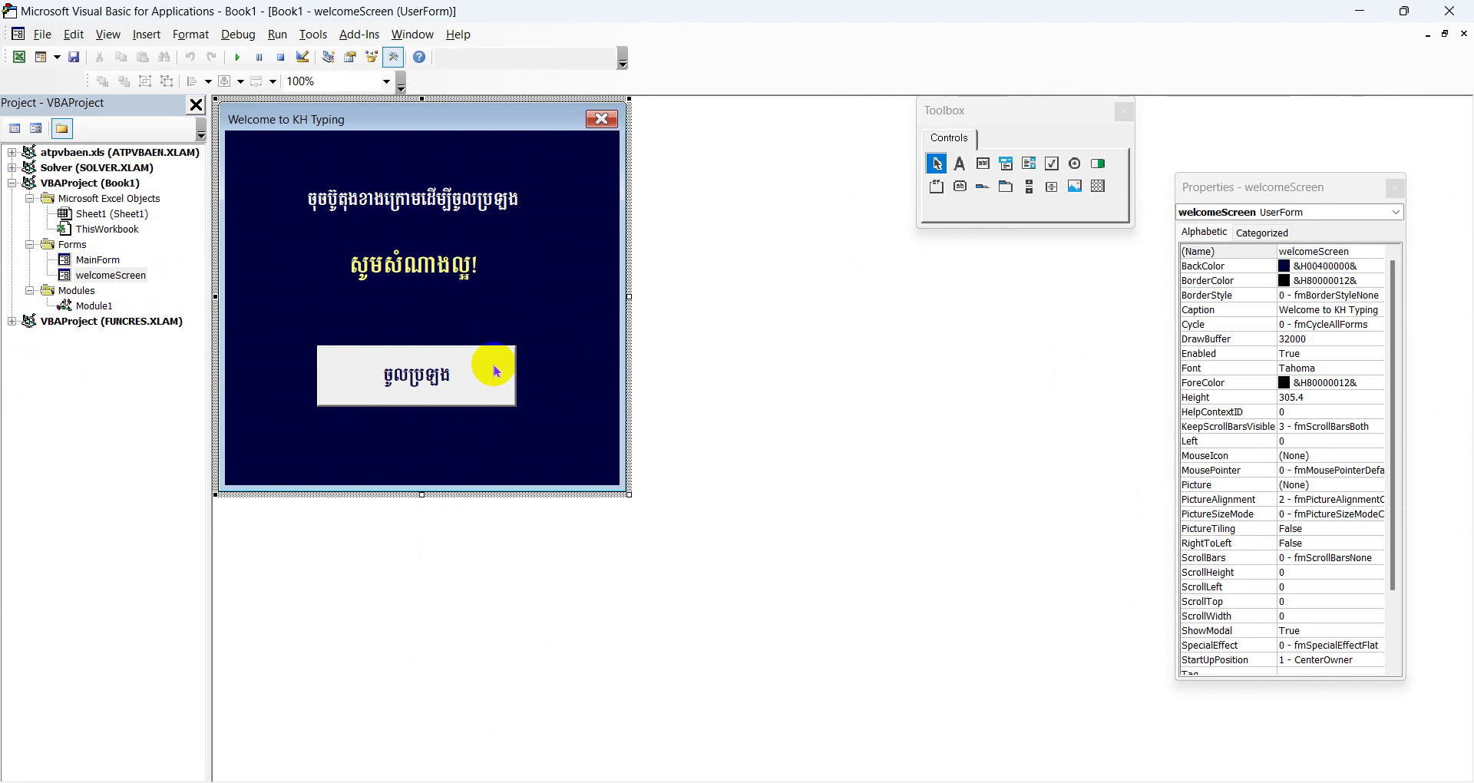
double_click(495, 372)
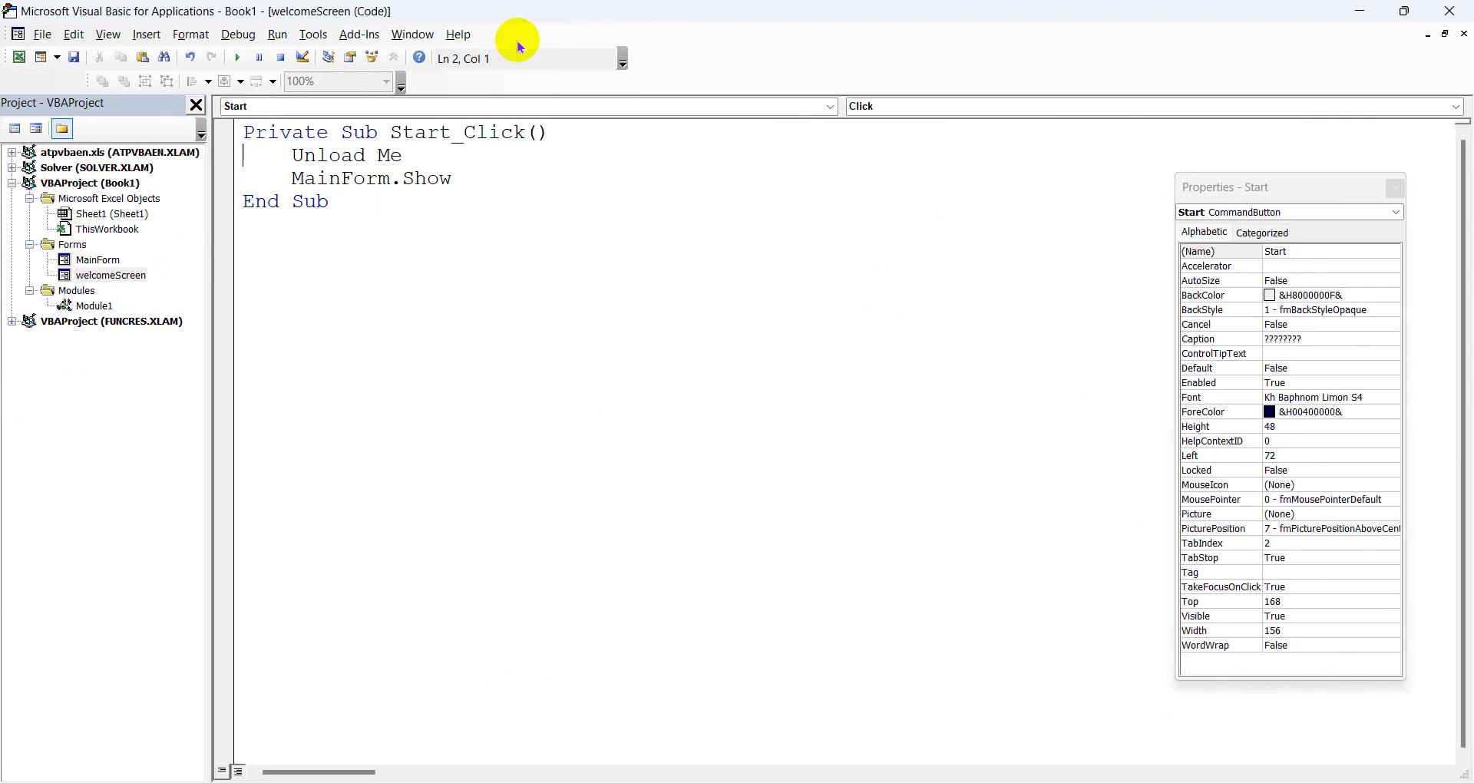
drag(586, 7, 599, 601)
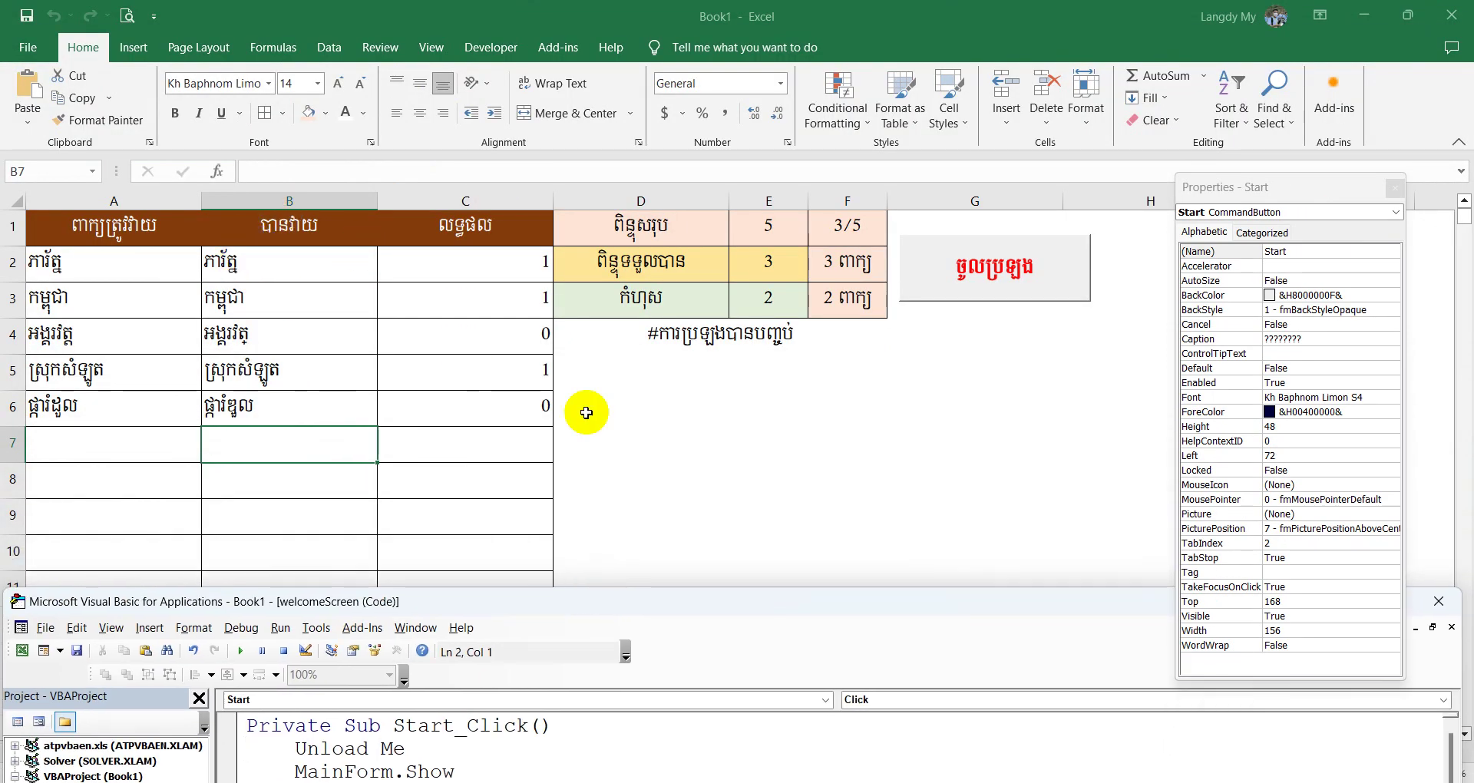
drag(574, 601, 697, 10)
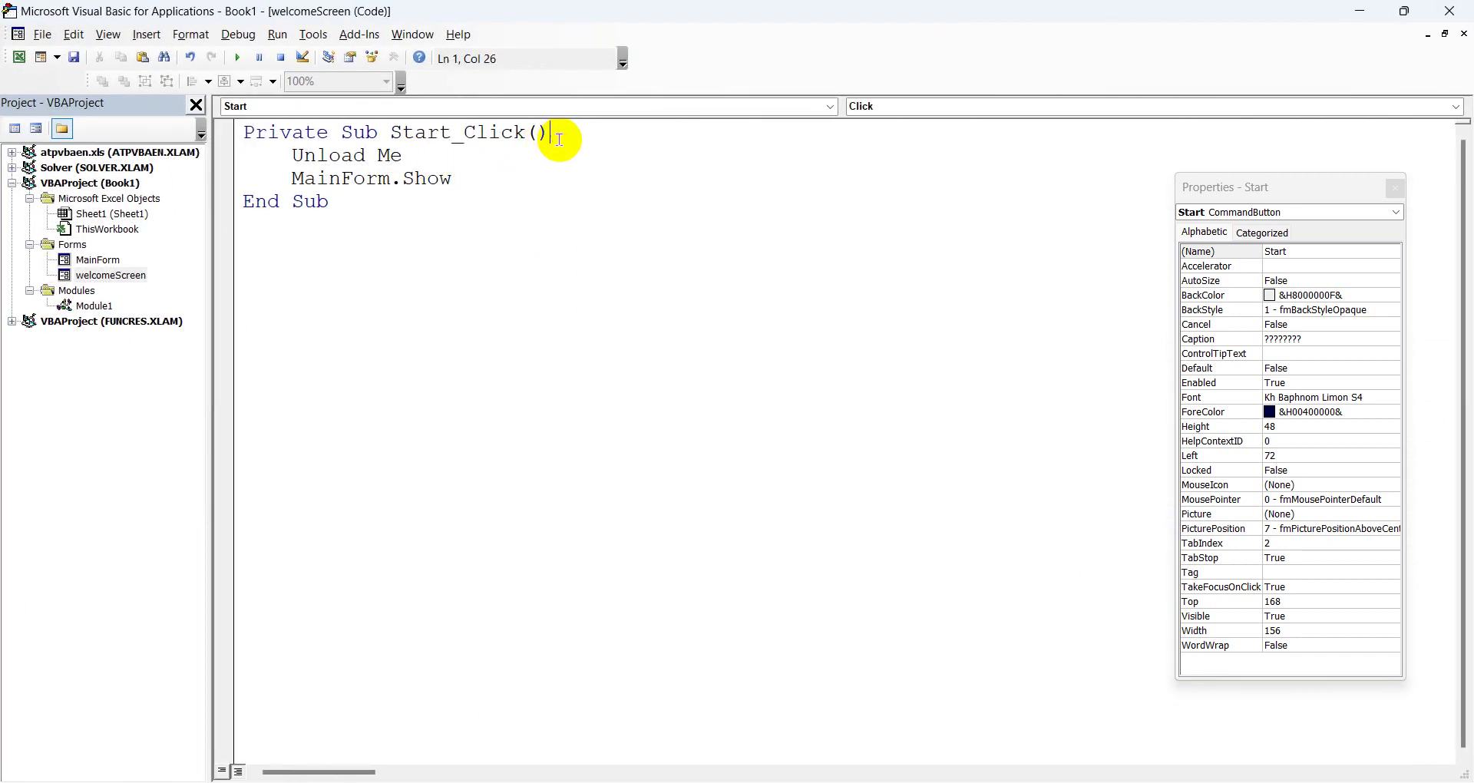
Insert sheet1.Range("B2:C100").ClearContents as the first line of Start_Click.
key(Return)
text(sheet1)
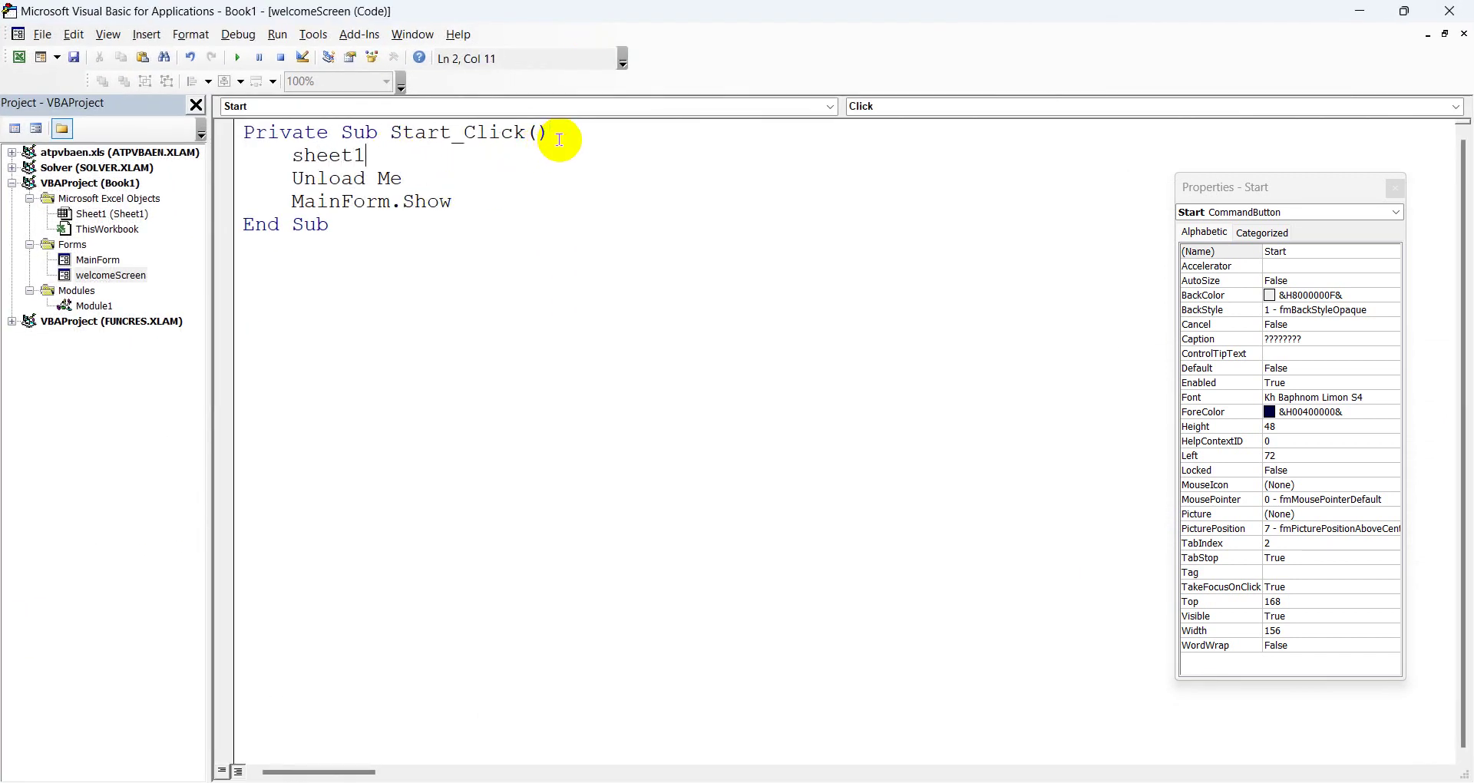
text(.ra("B2:C100)
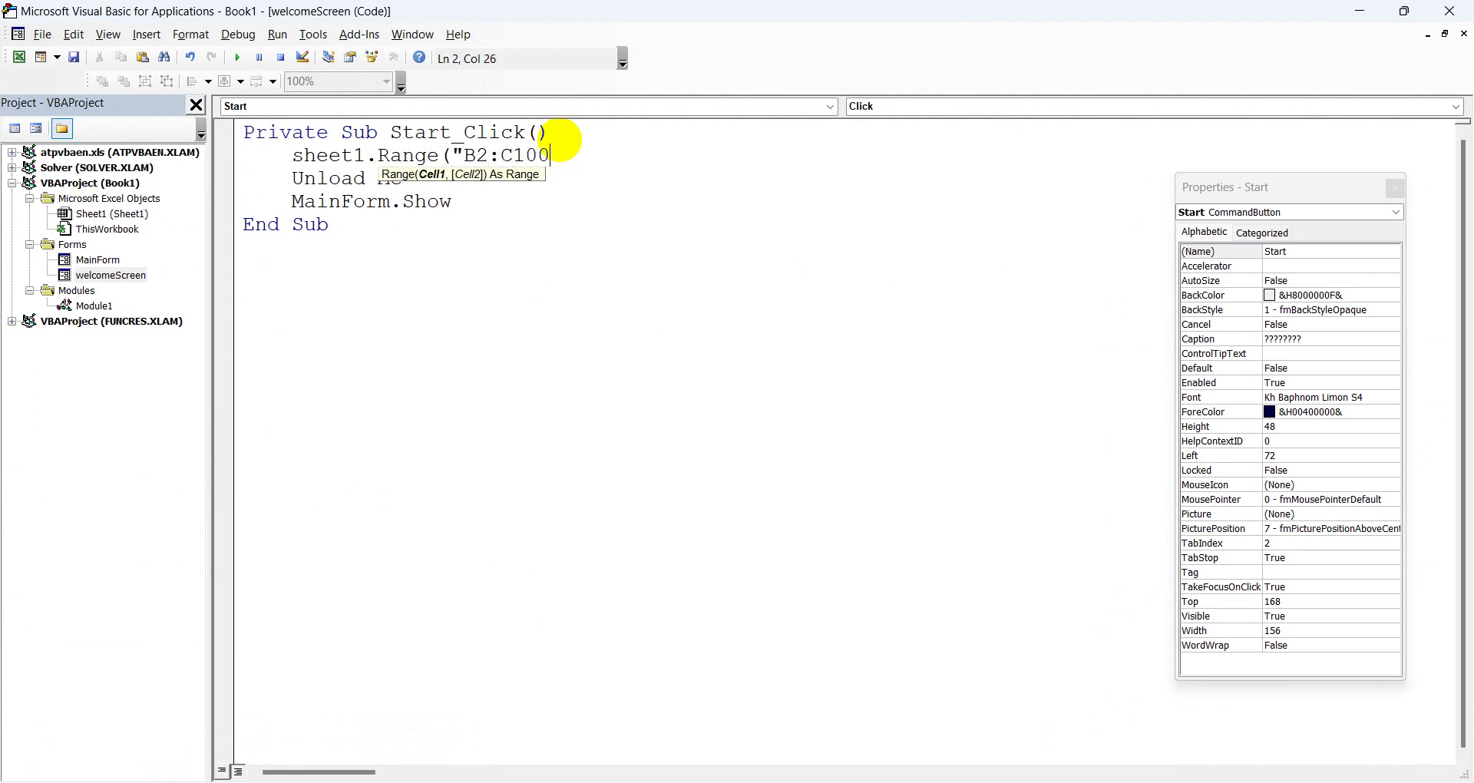
text(").clea)
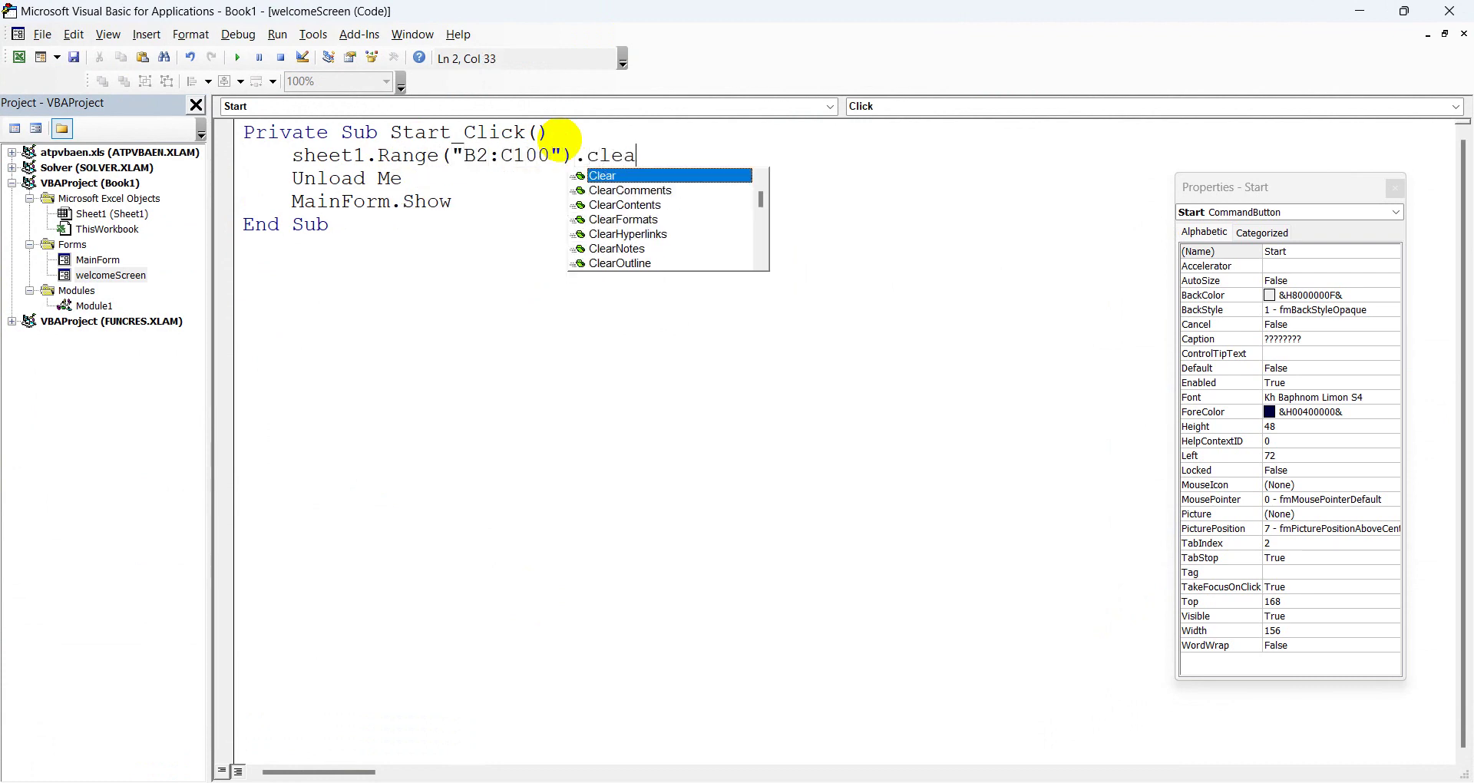
text(contens)
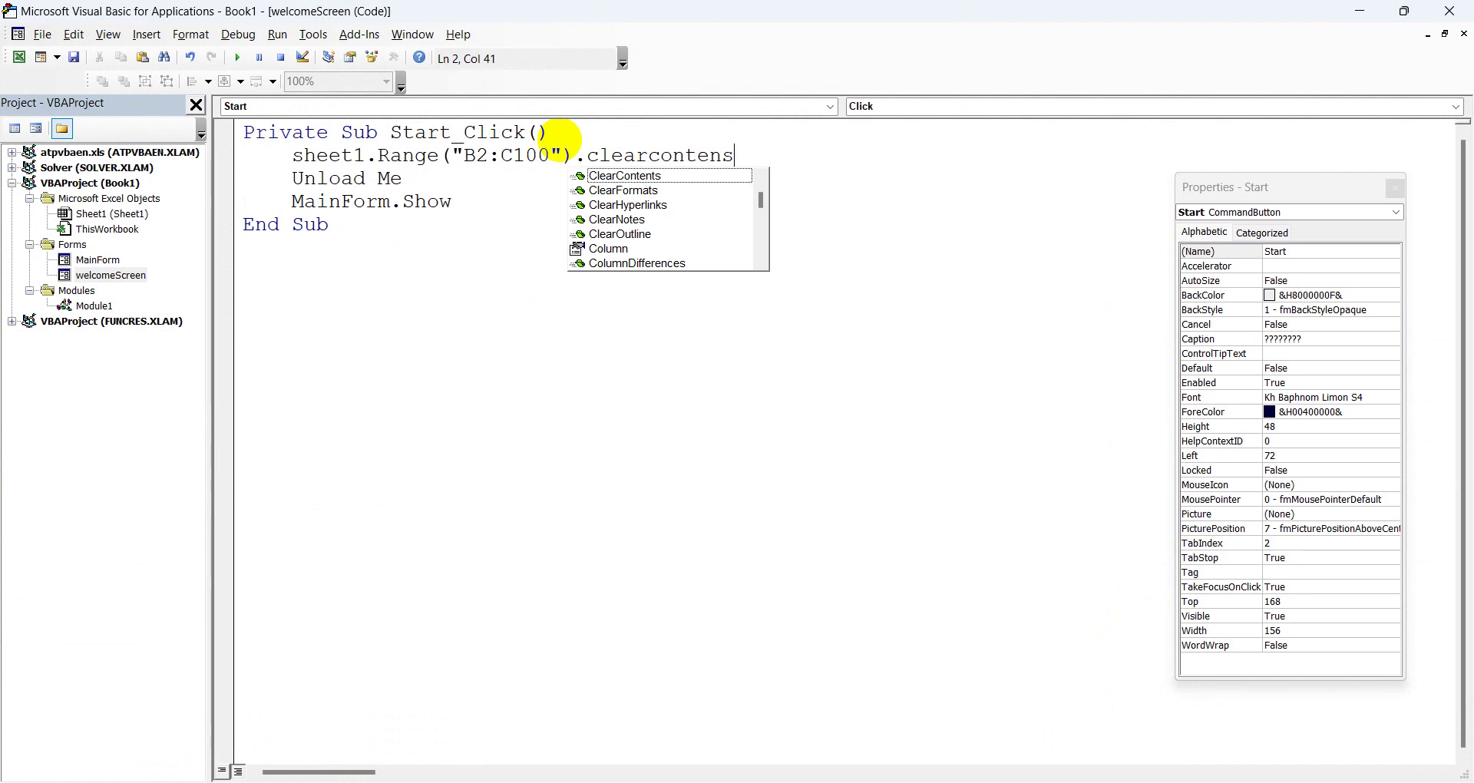
key(Tab)
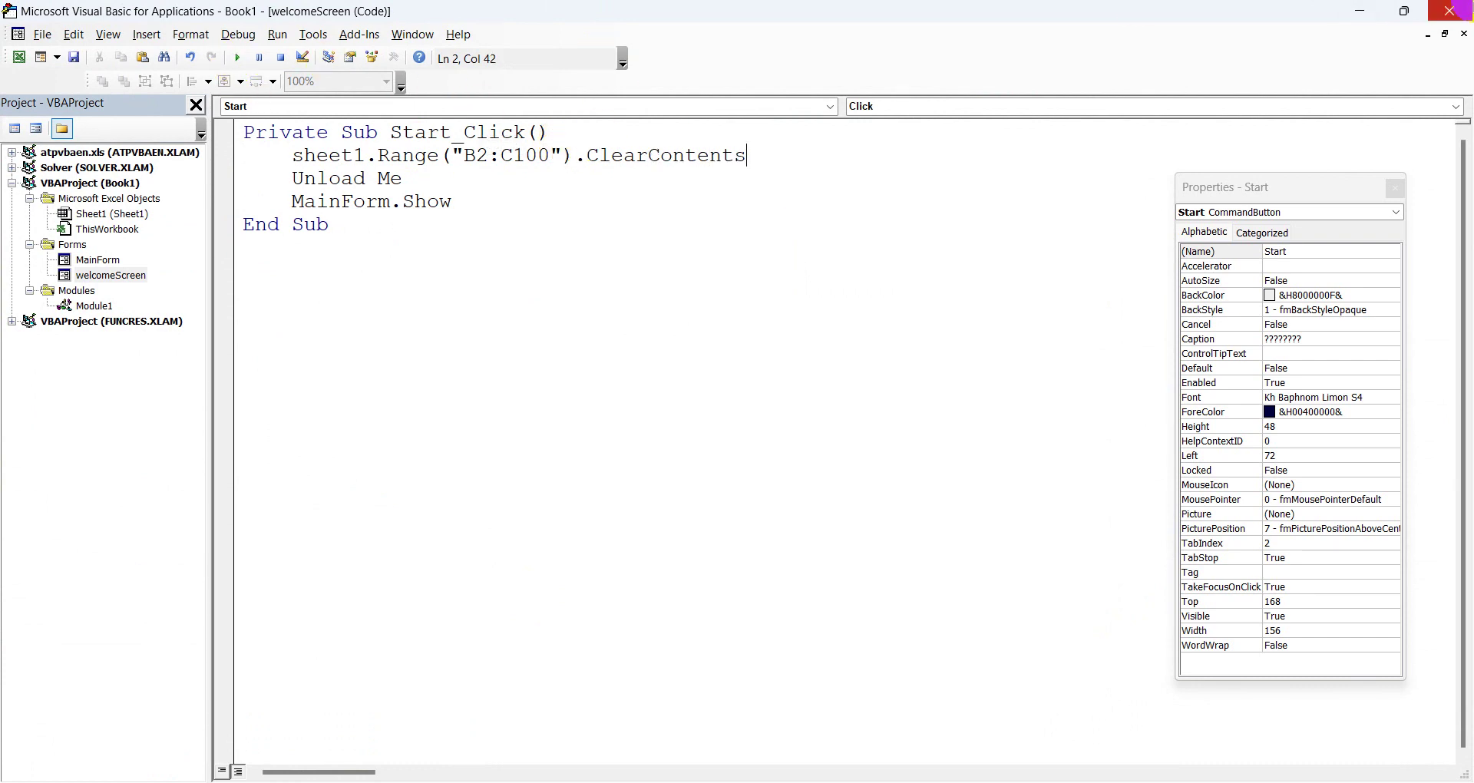
Close the editor and launch the Welcome to KH Typing screen from the sheet's ចូលប្រឡង button.
click(1452, 11)
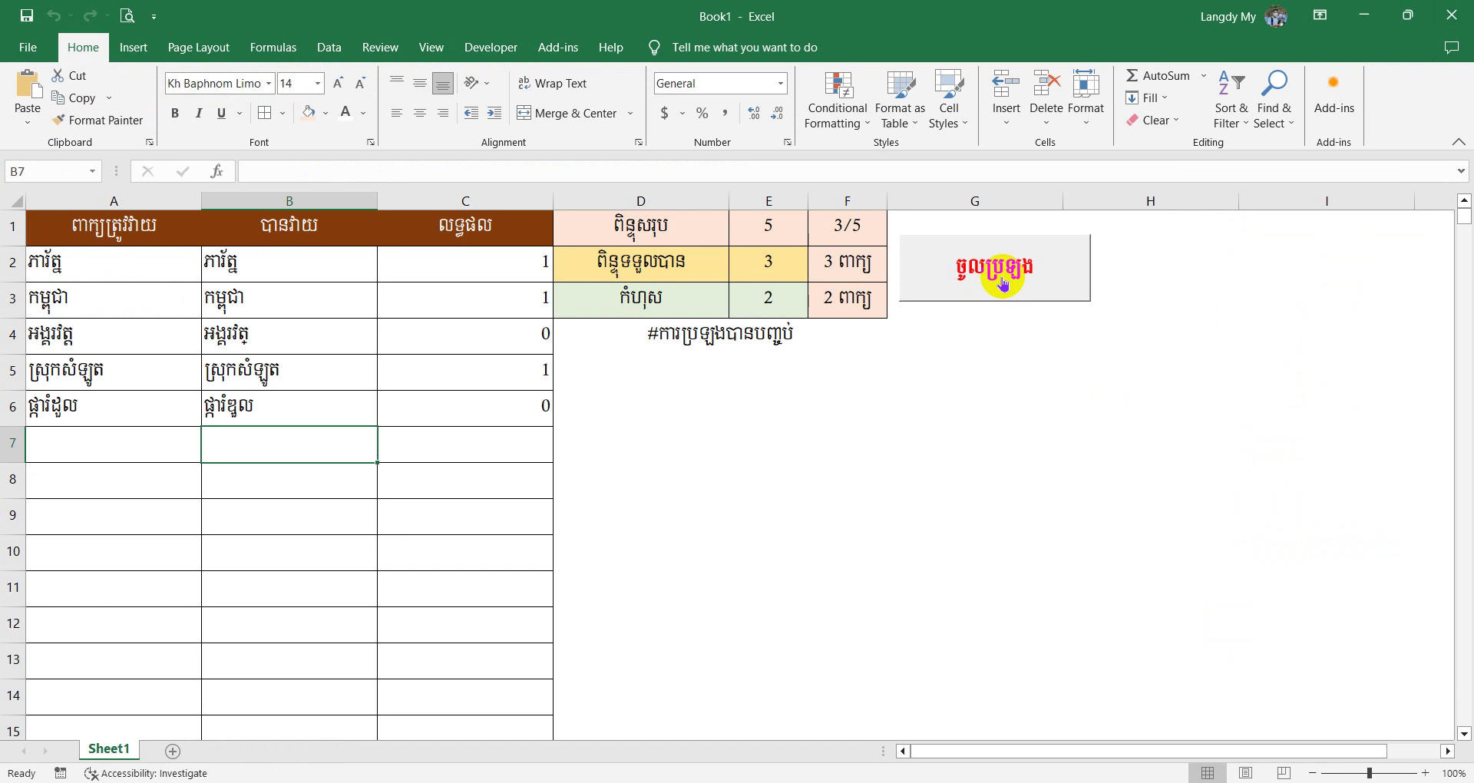
drag(211, 264, 452, 418)
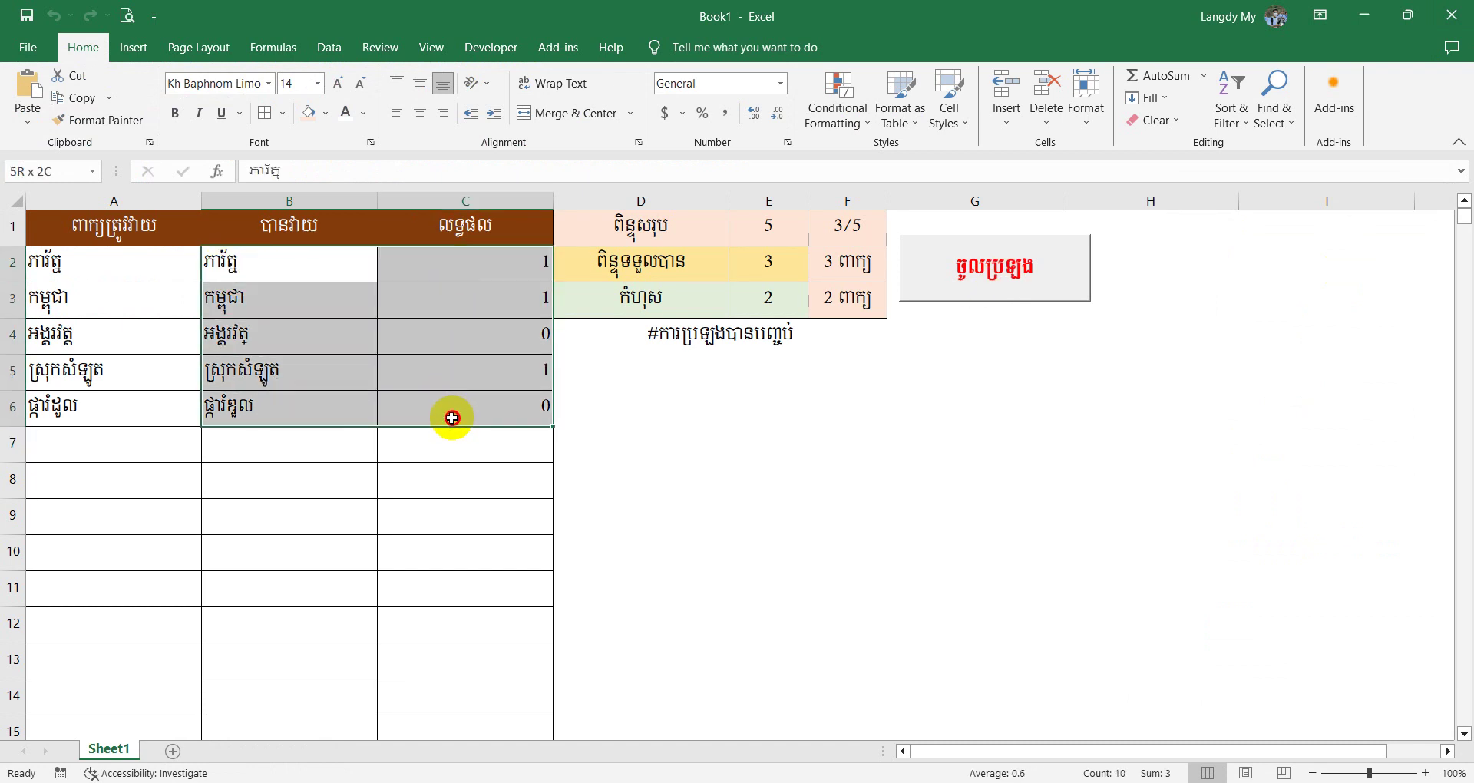
click(938, 409)
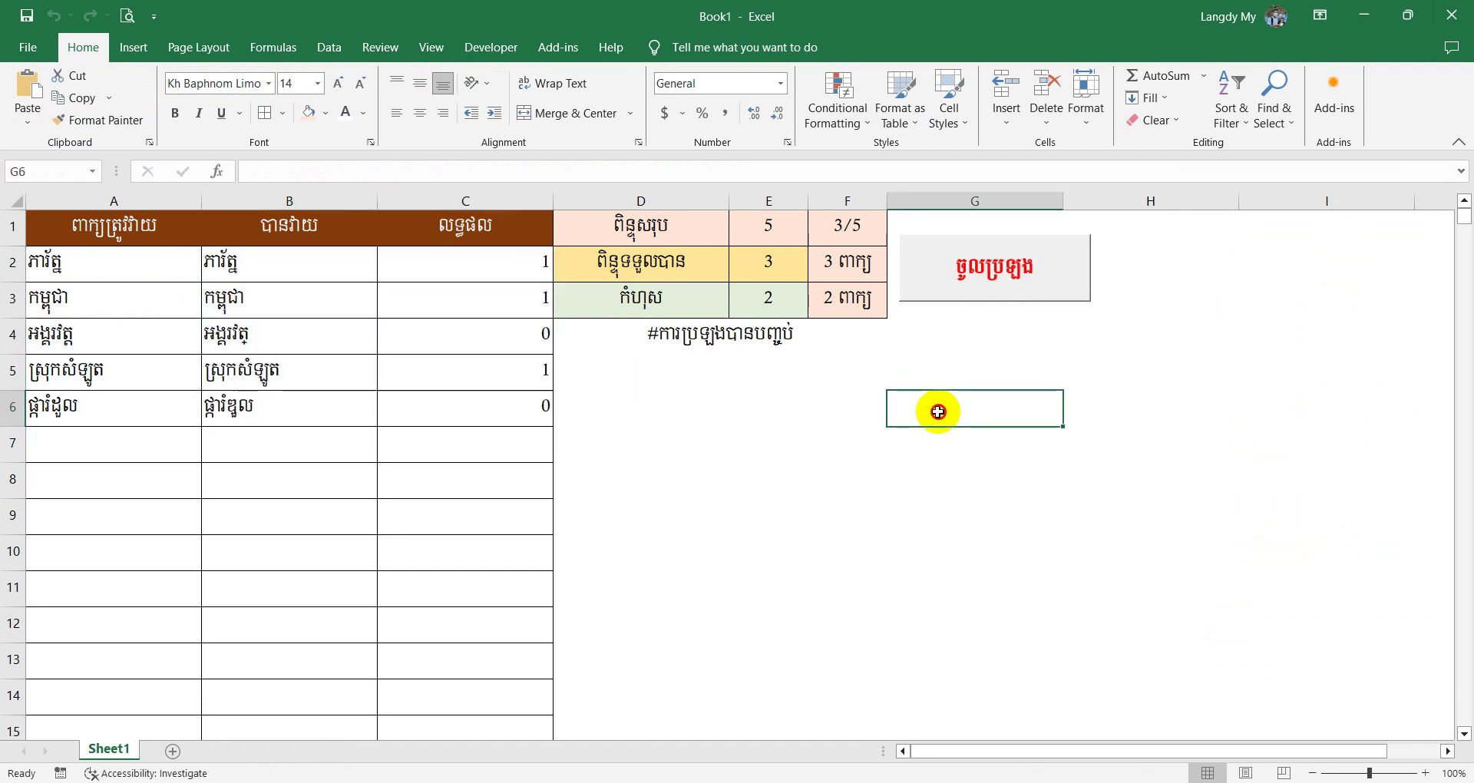
click(993, 259)
drag(809, 224, 1008, 216)
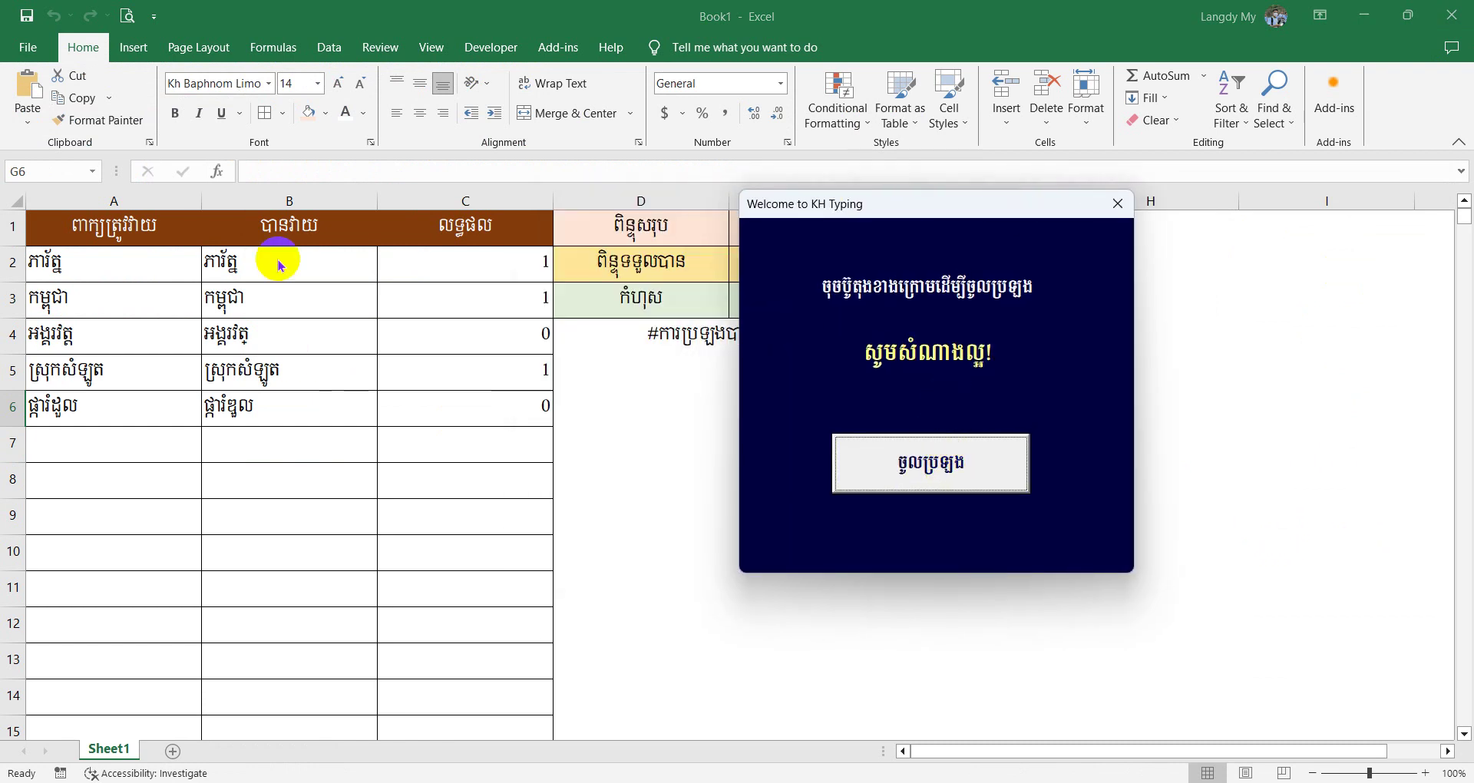
Start the exam from the welcome screen and correctly type the first two words, including កម្ពុជា.
click(928, 466)
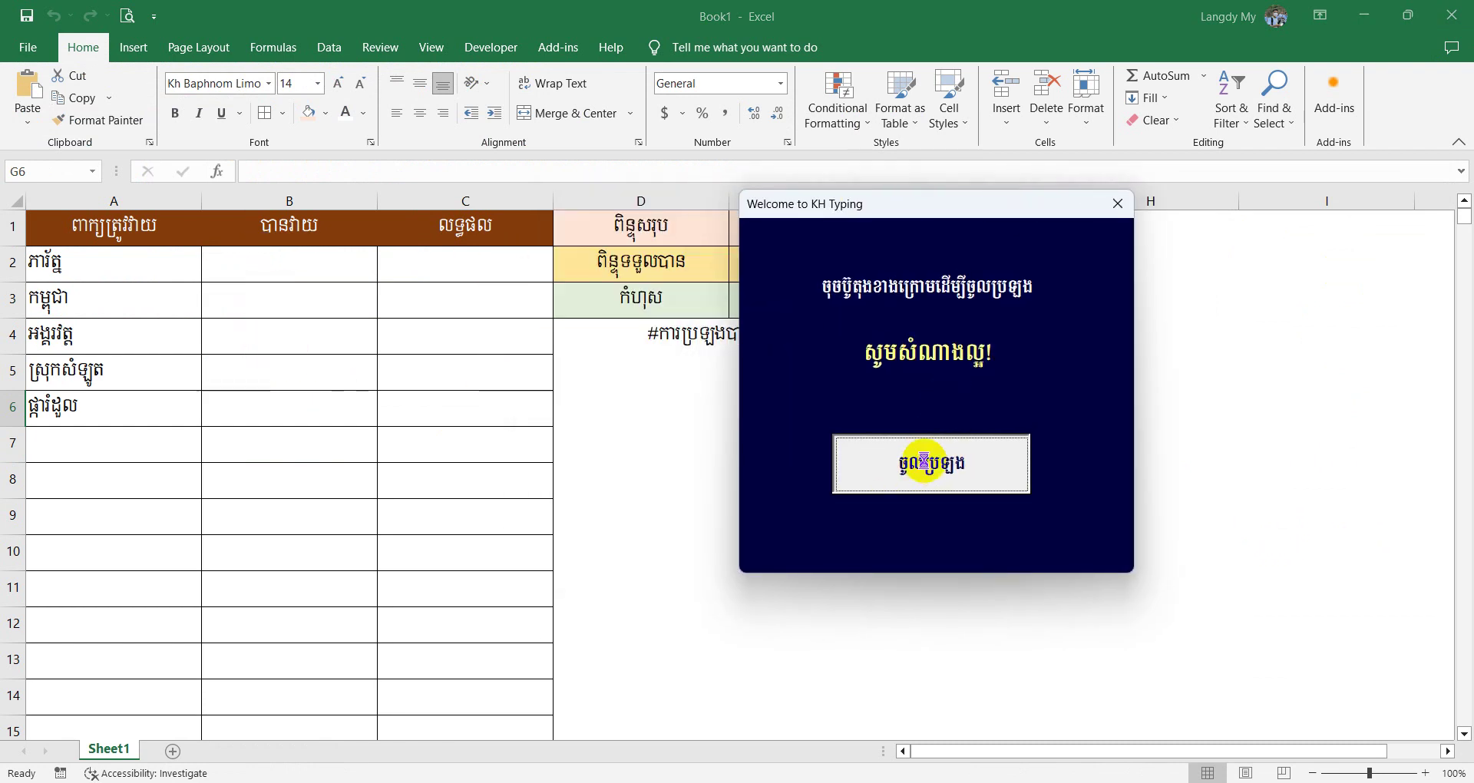
drag(606, 205, 891, 208)
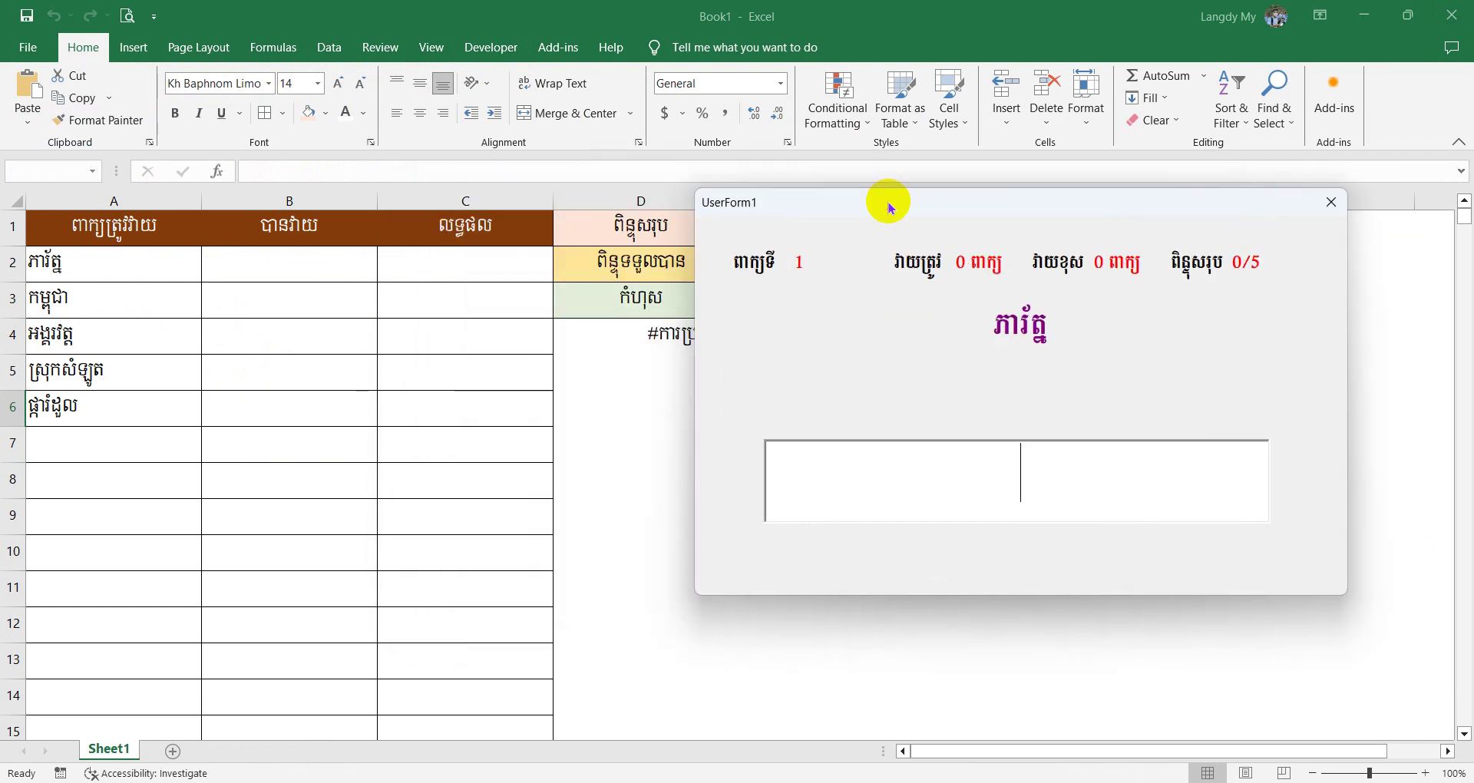
drag(981, 206, 711, 170)
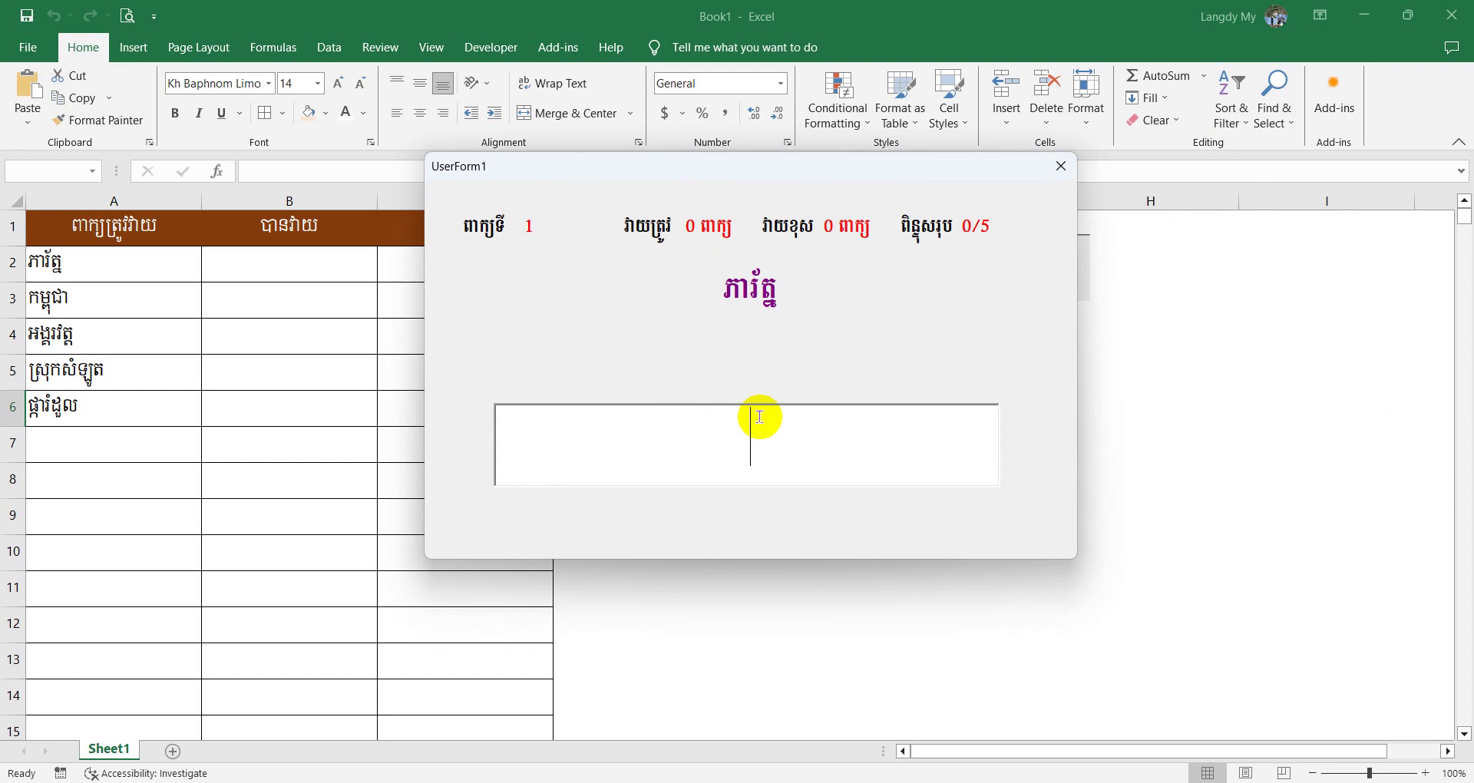
text(ភារ័ត្ន)
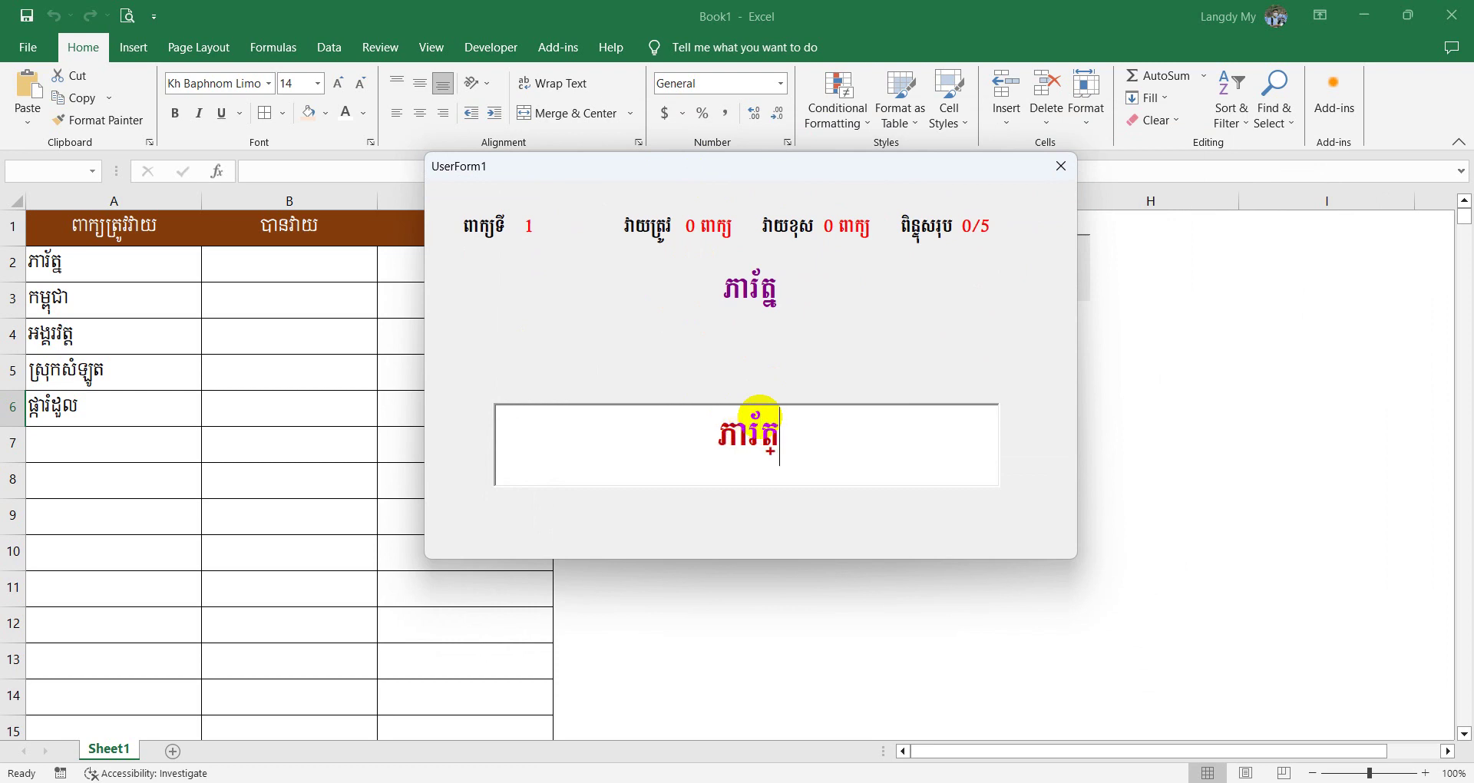
key(Return)
text(ុជា)
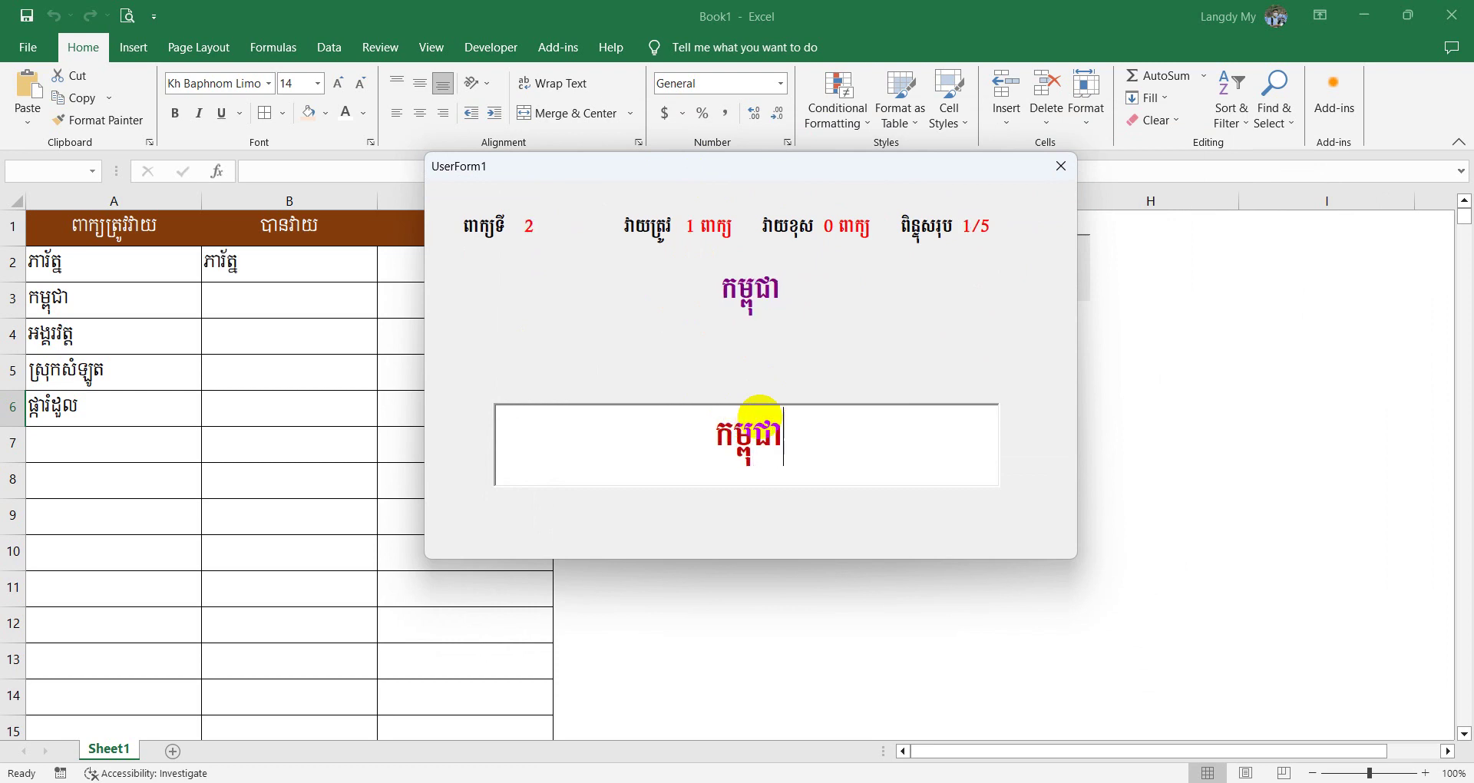
key(Return)
Type the remaining words ending with ស្រុកសំឡូត and ផ្ការំដួល, then close the finished exam.
text(គរ)
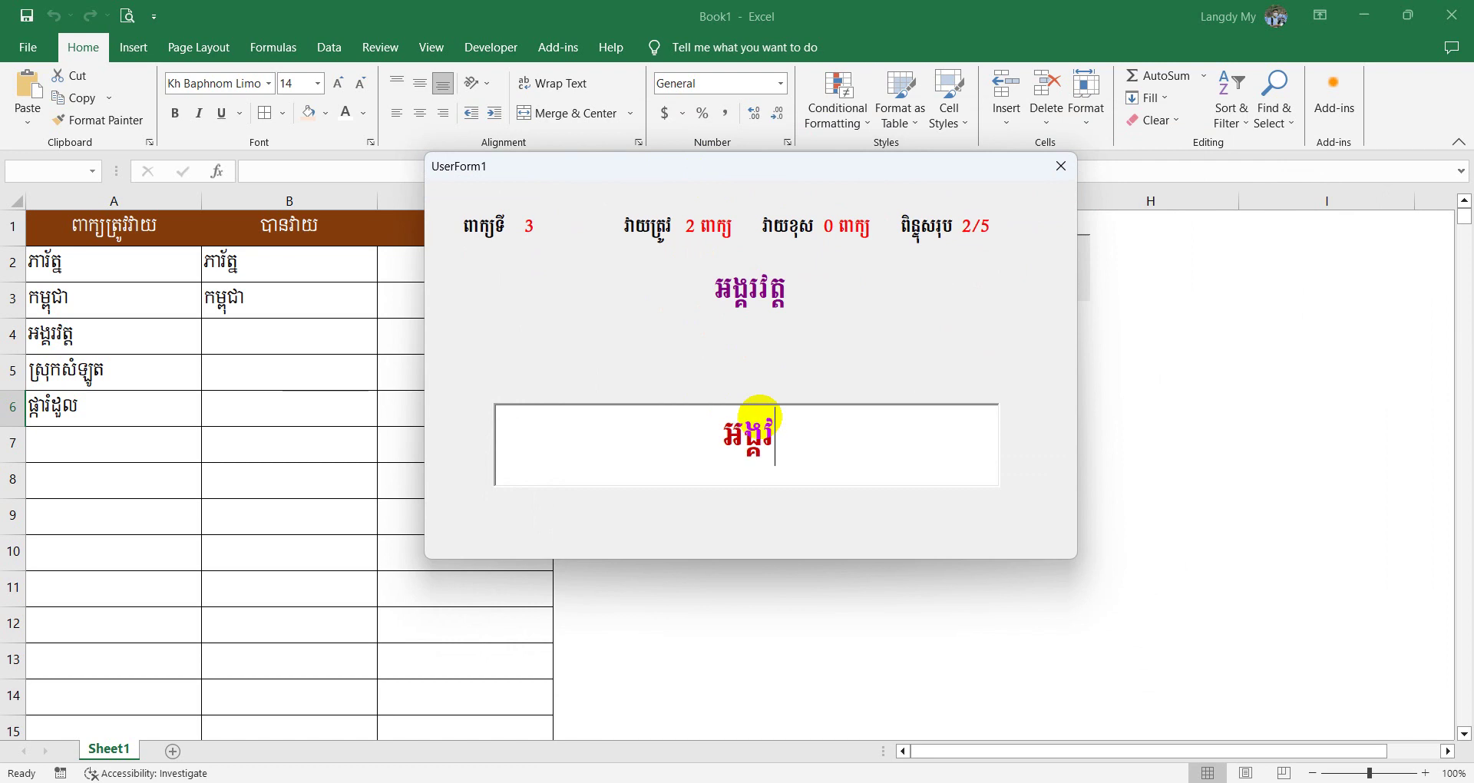
text(វត្ត)
key(Return)
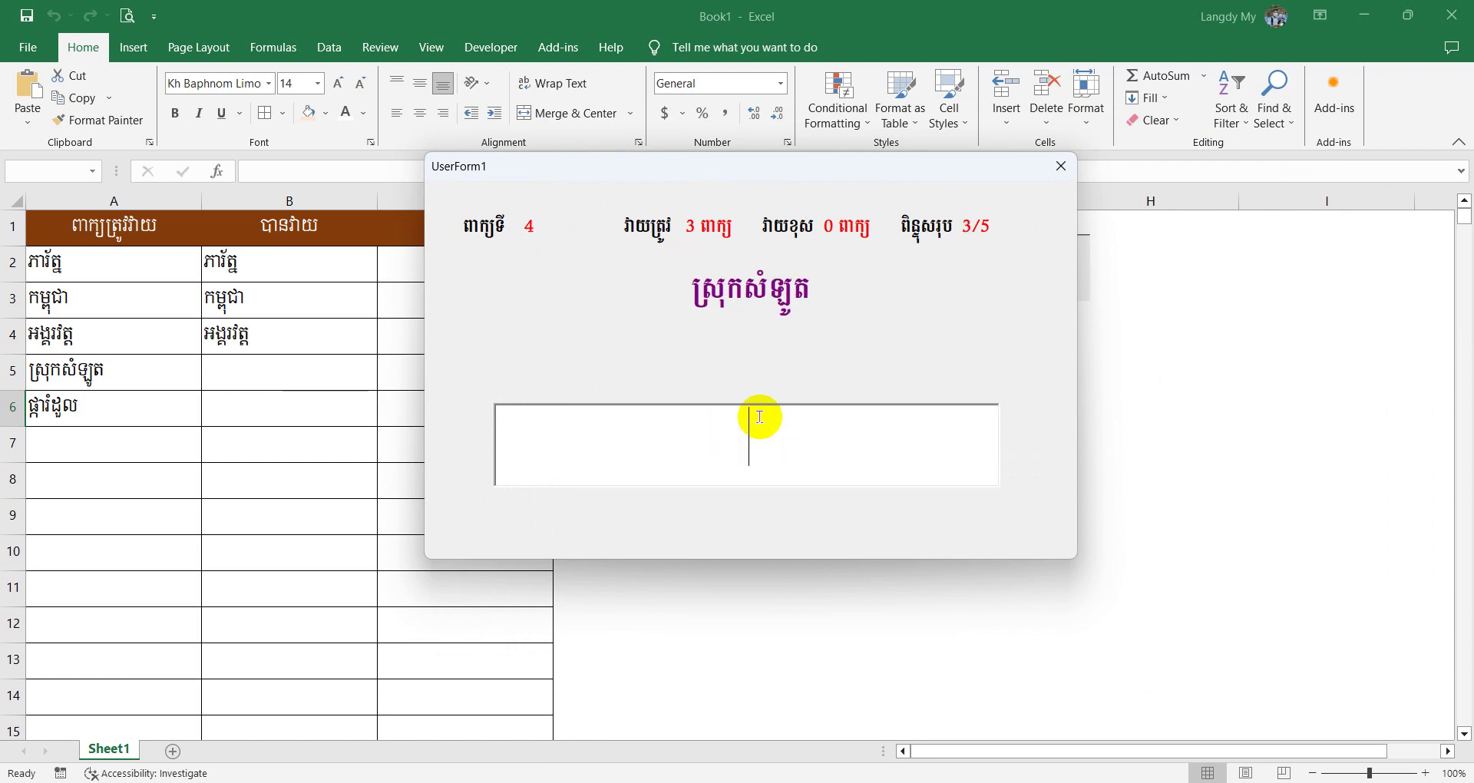
text(ស្រុកសំឡូត)
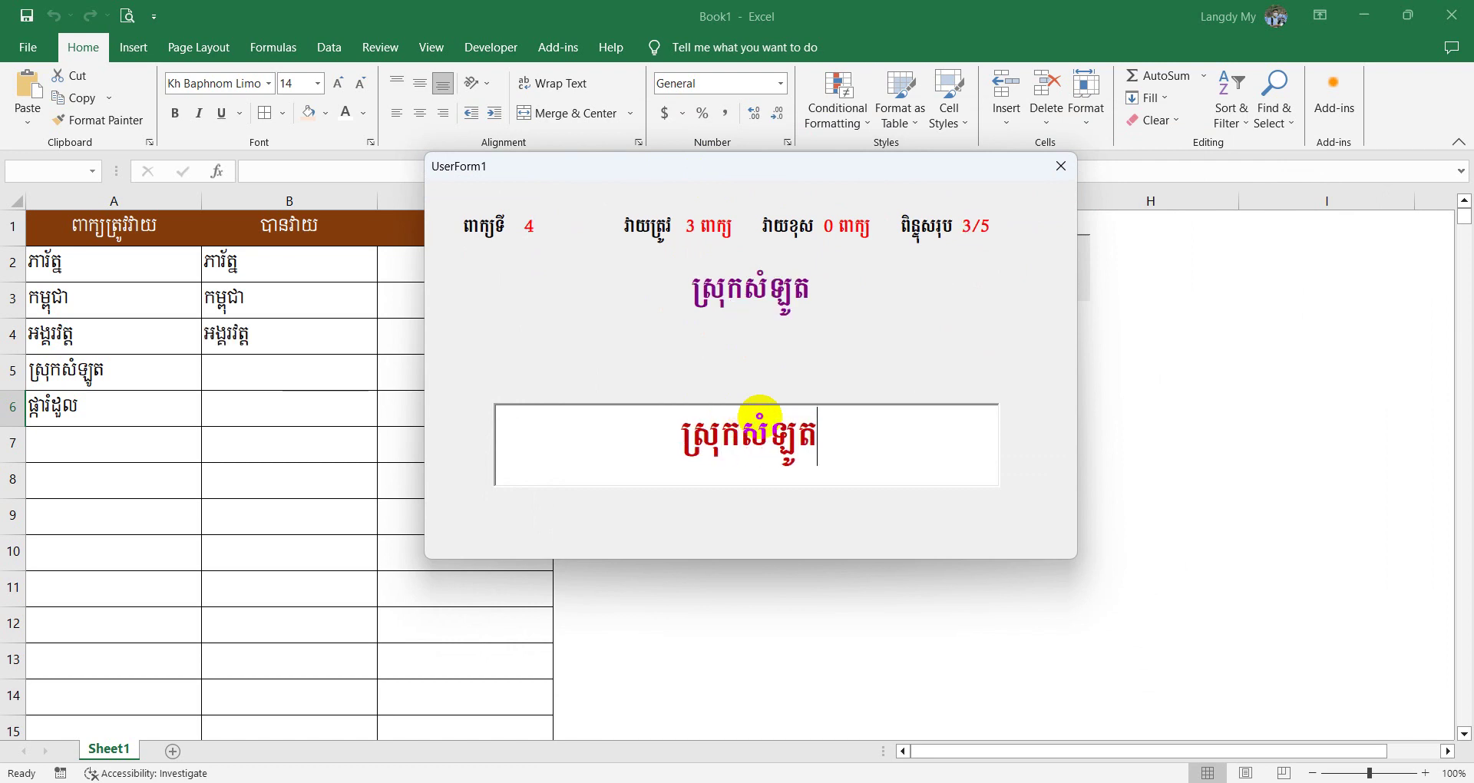
key(Return)
text(ផ្ការ)
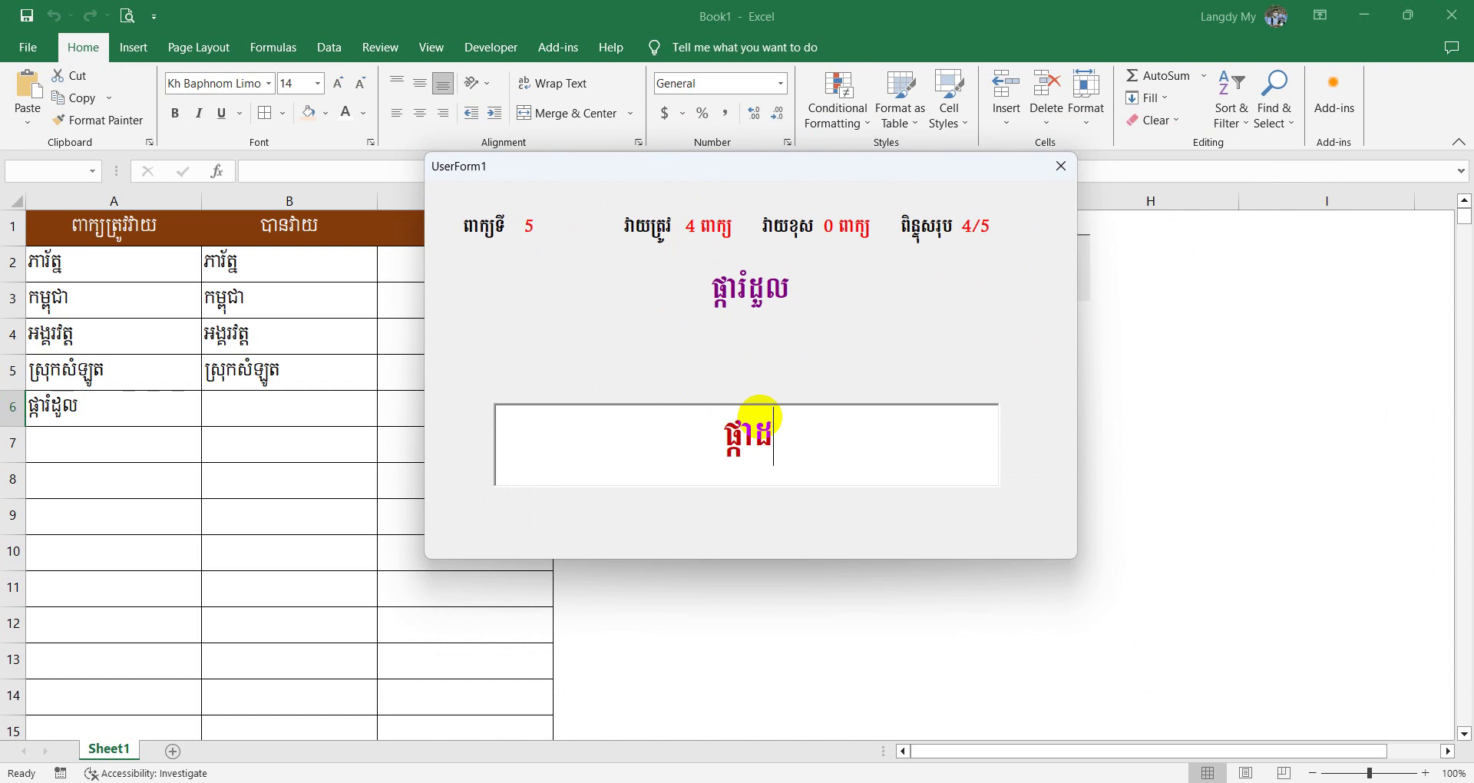
text(ំដួល)
key(Return)
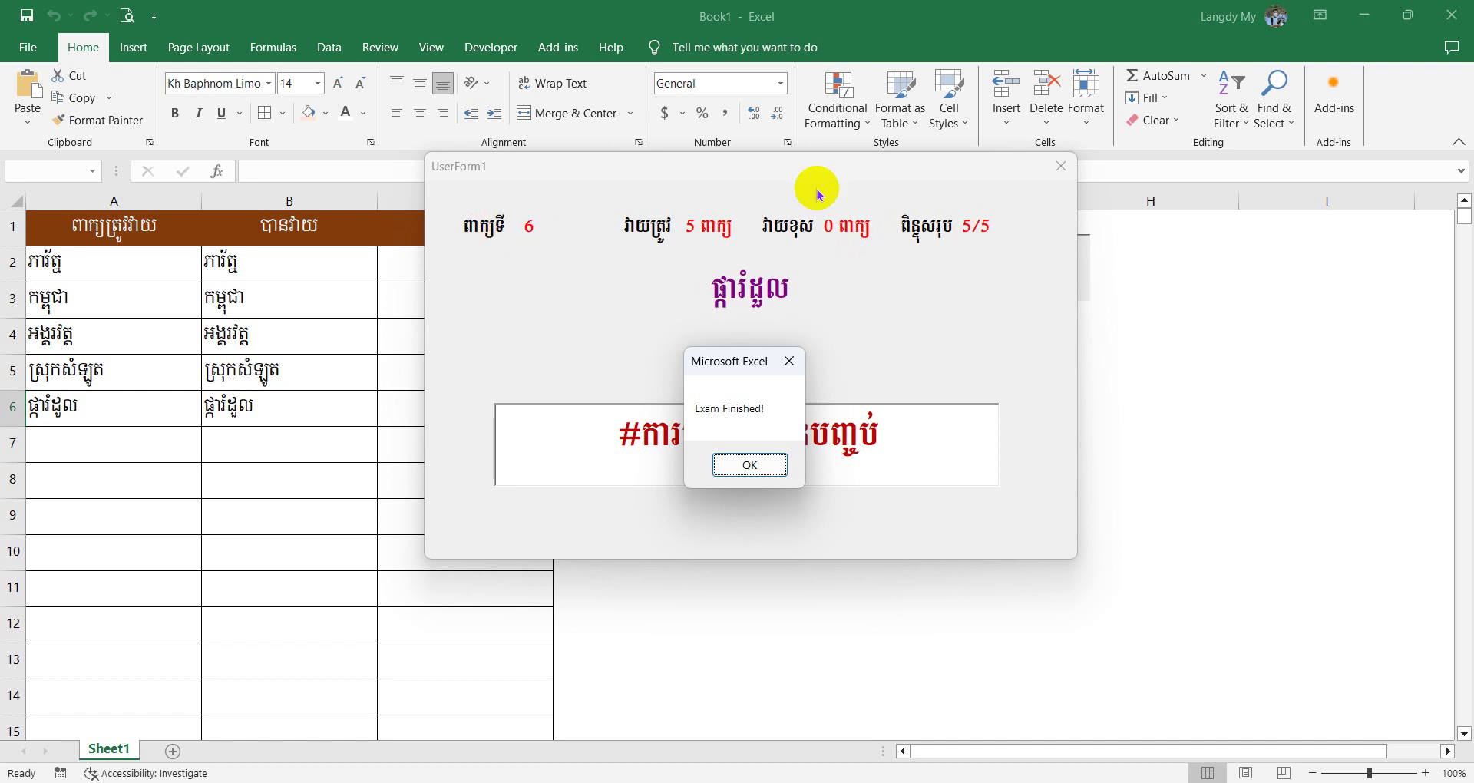
click(788, 361)
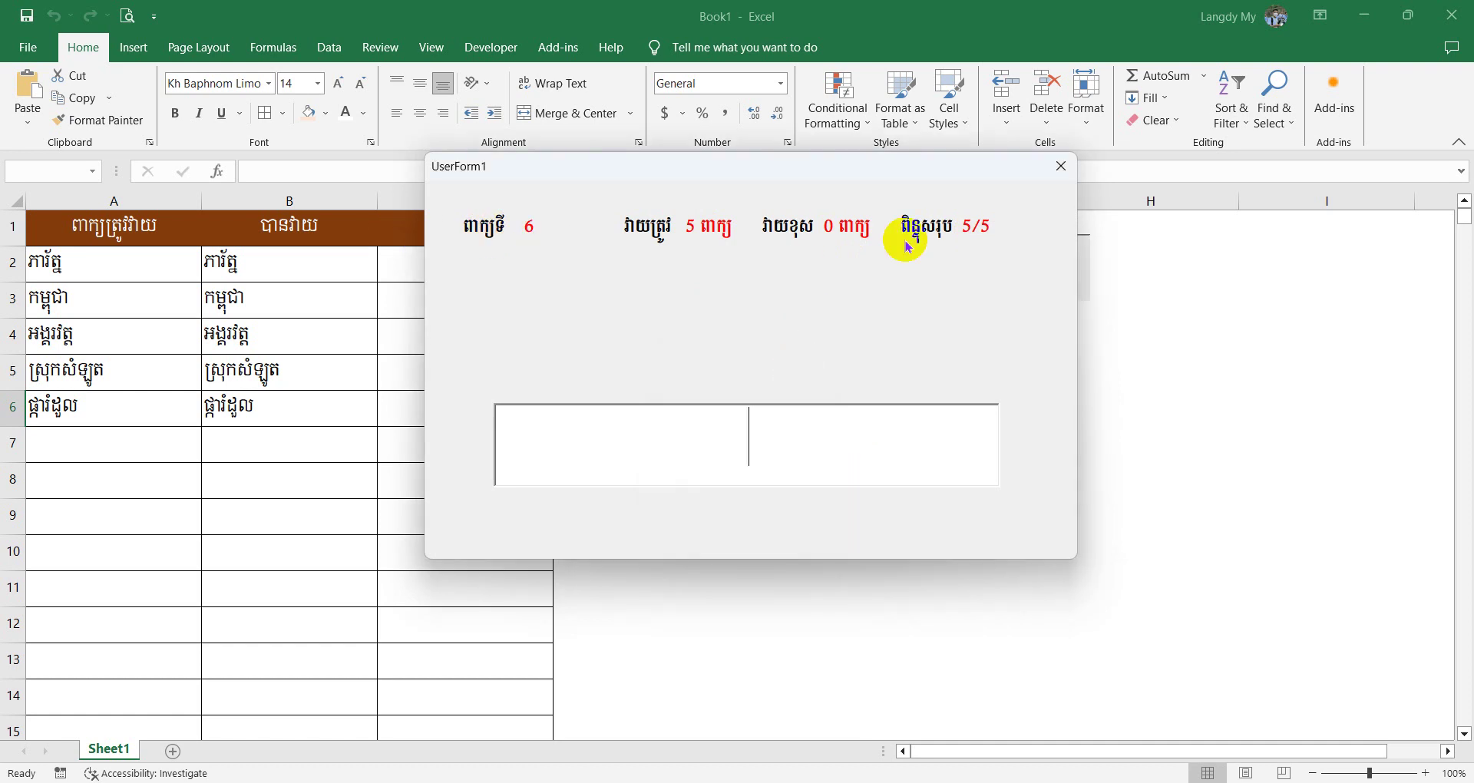
click(1061, 166)
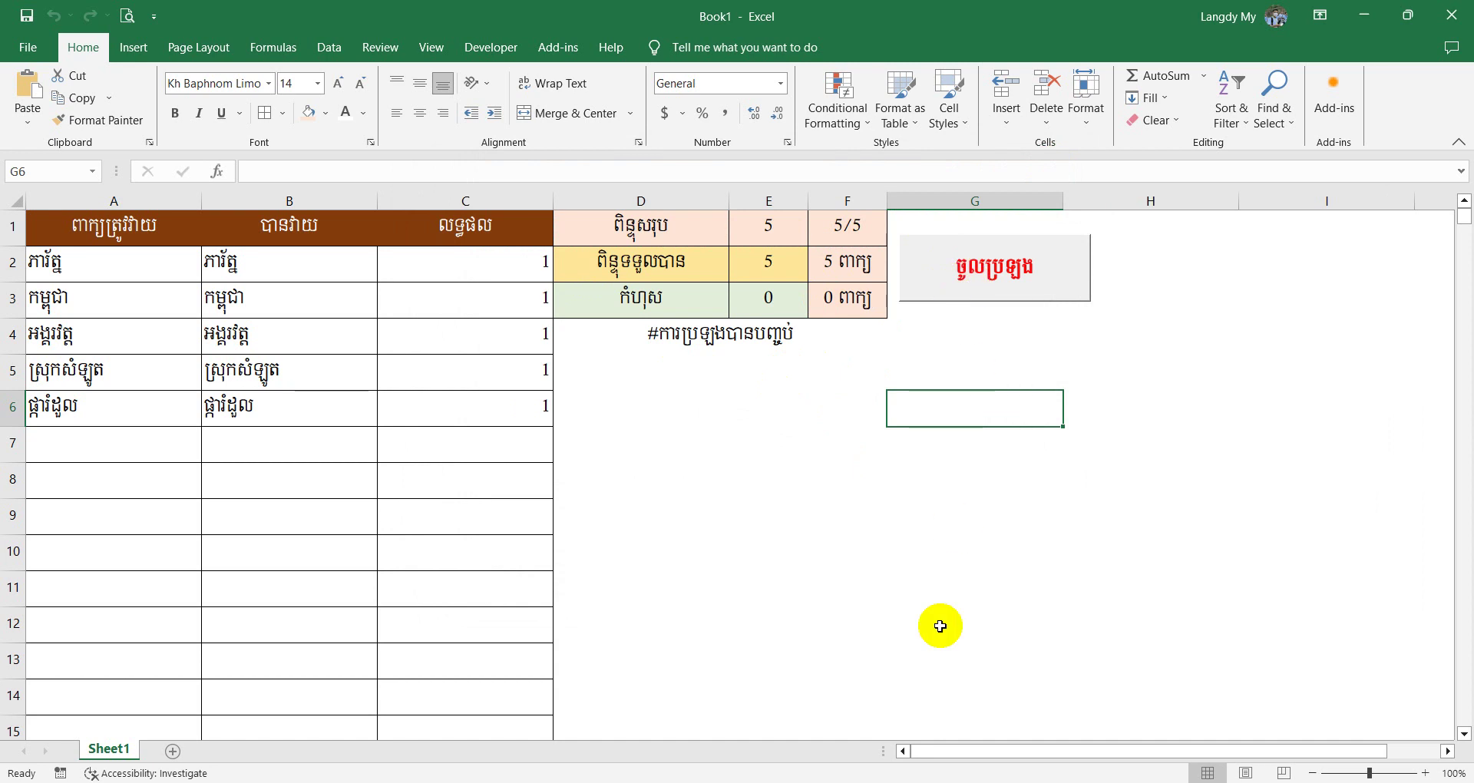
Open the MainForm code behind the answer box and scroll to the txtInput_KeyDown handler.
key(alt+F11)
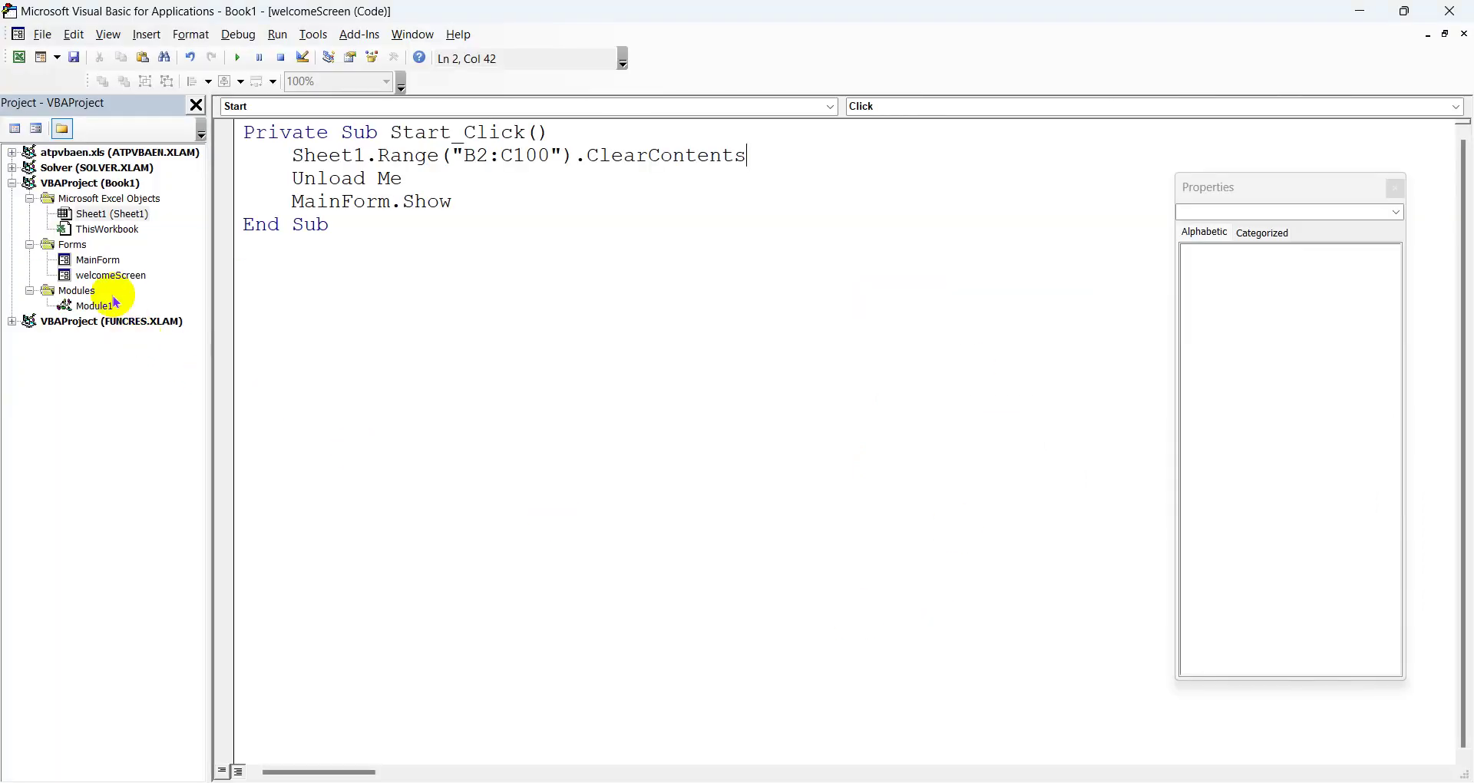
double_click(98, 261)
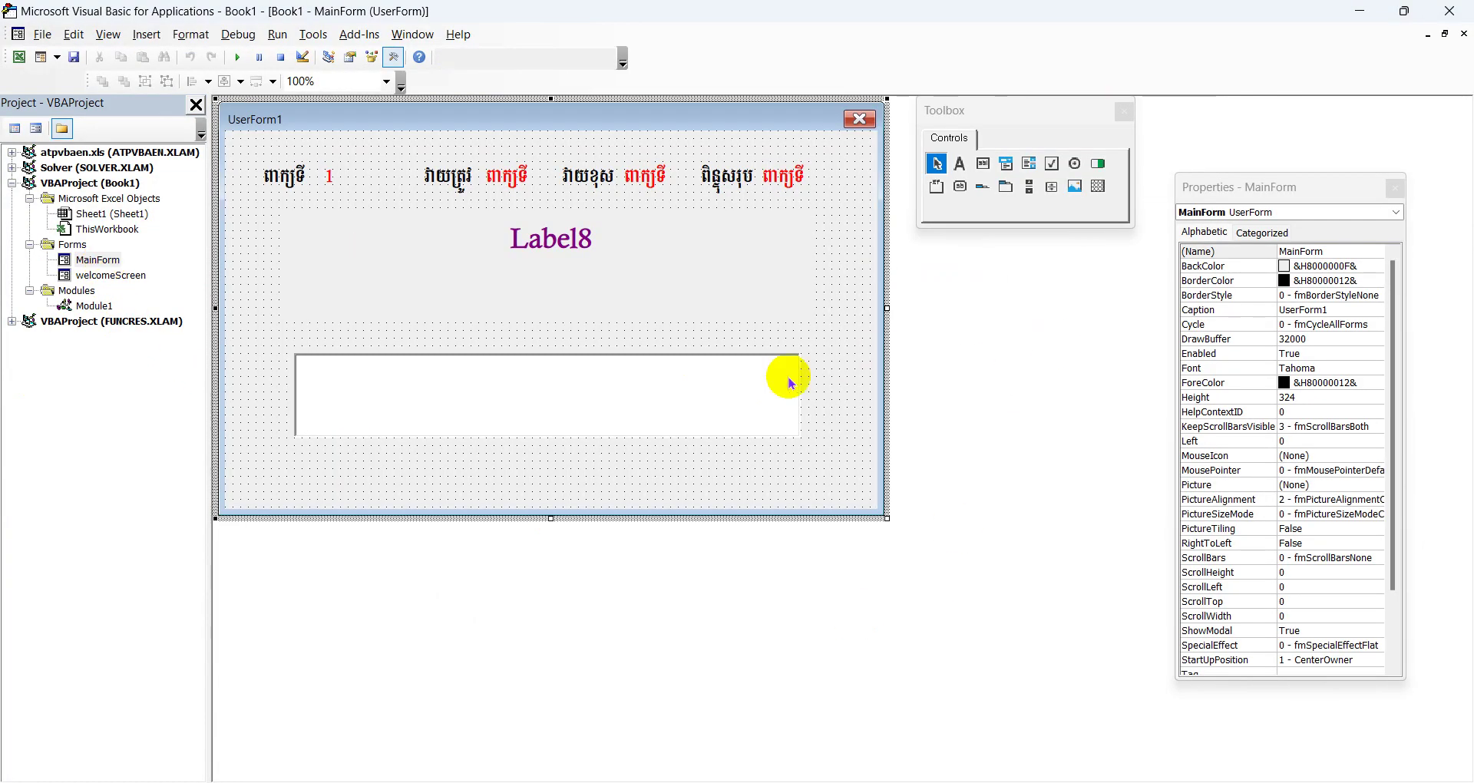
double_click(651, 384)
scroll(645, 503, down, 5)
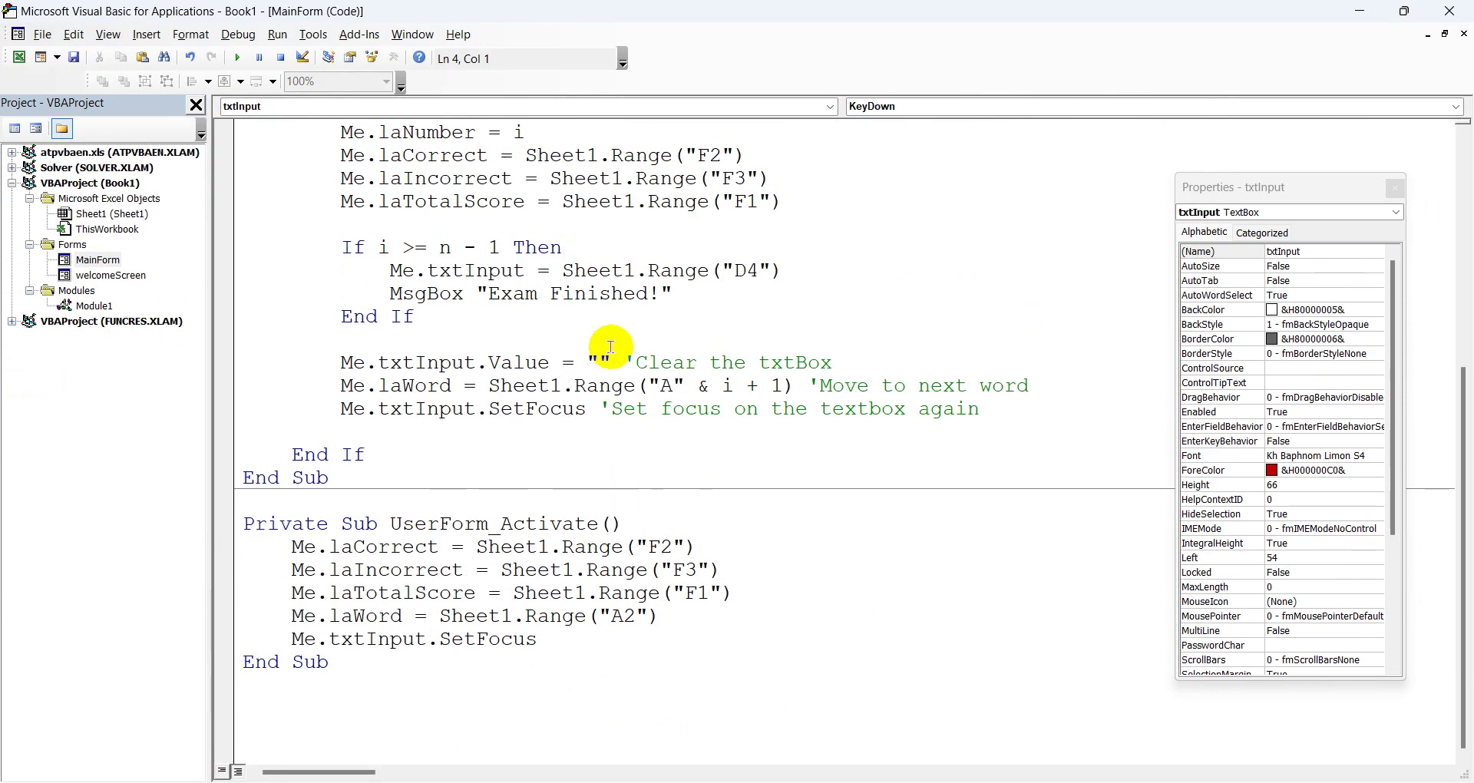
Add a me.laNumber line setting "Completed!" below the Exam Finished MsgBox line.
click(678, 296)
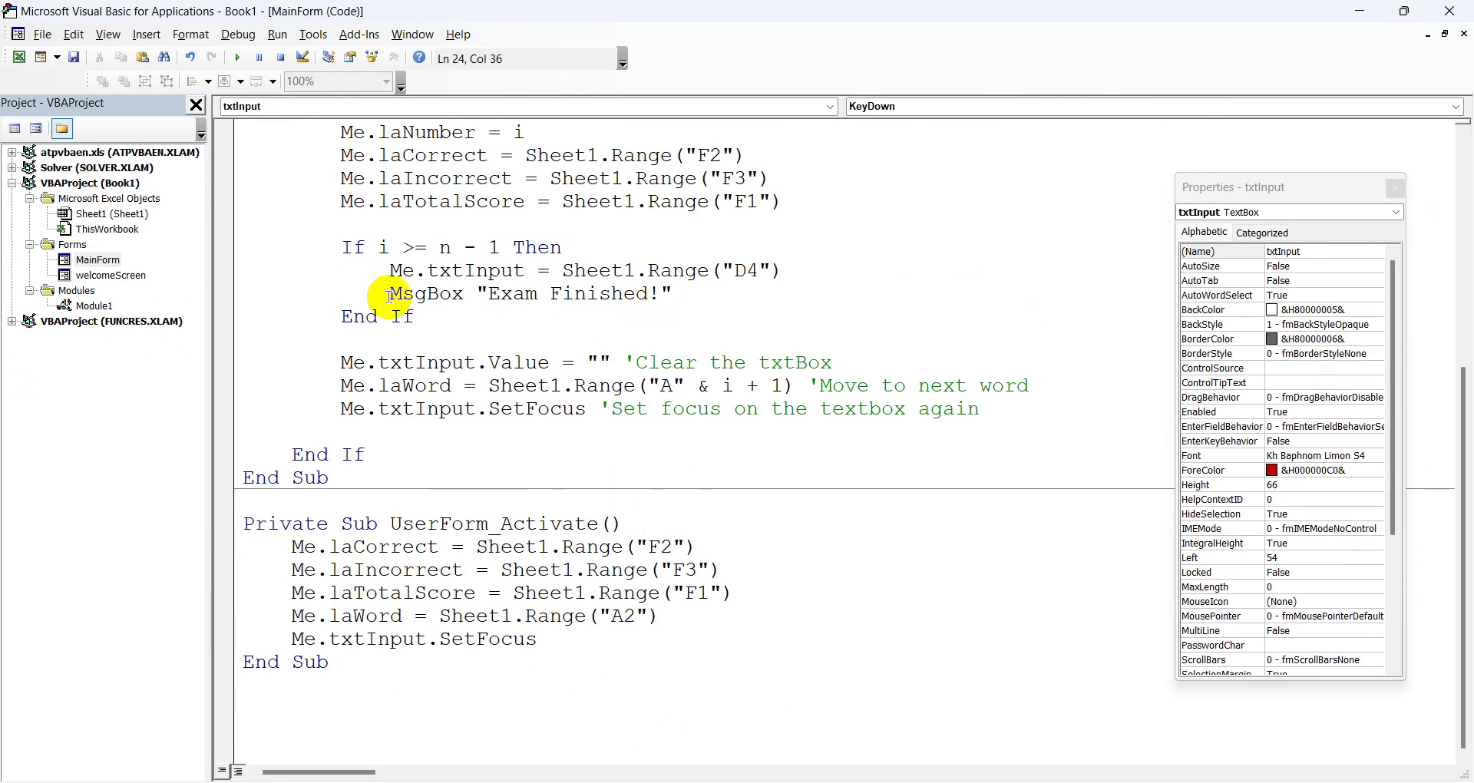
key(Return)
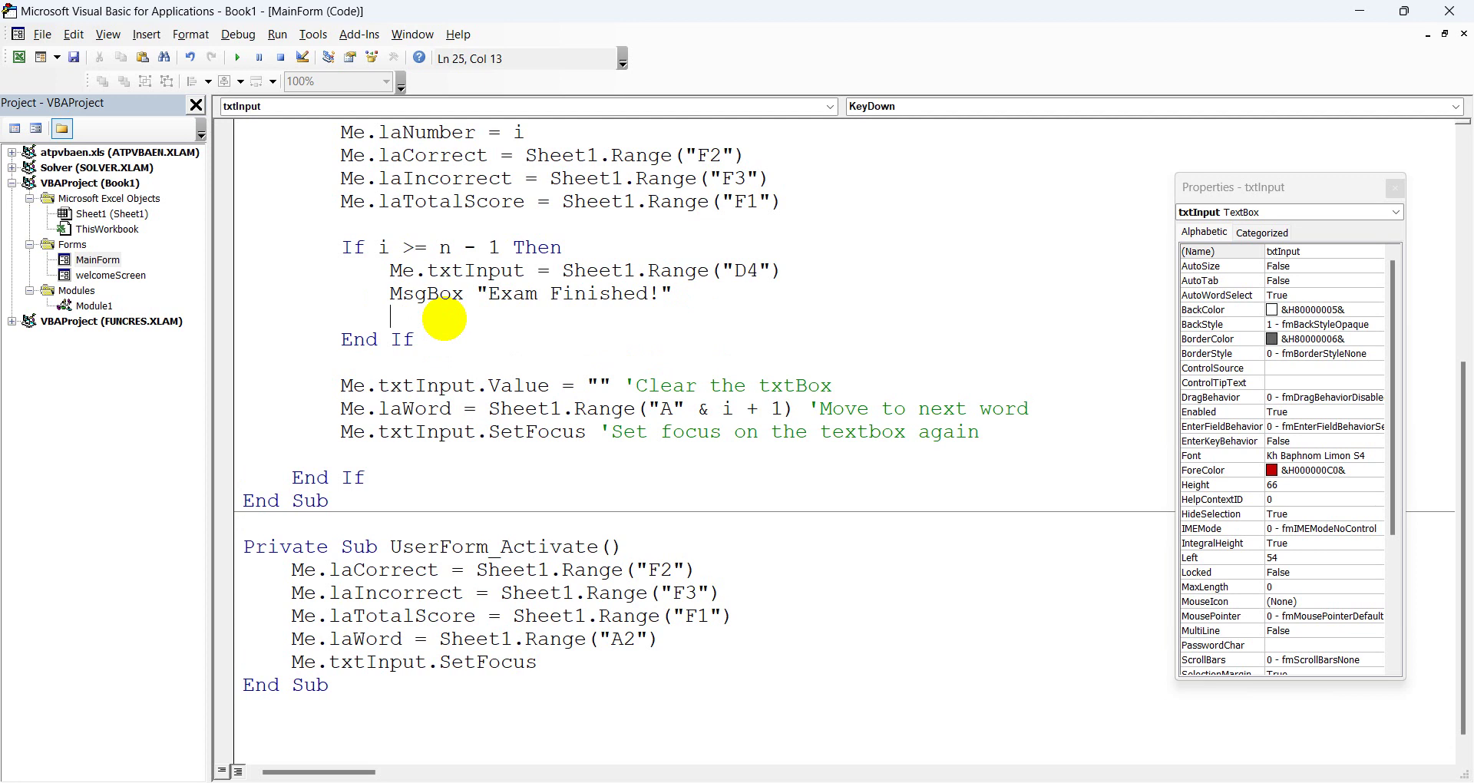
text(me.la)
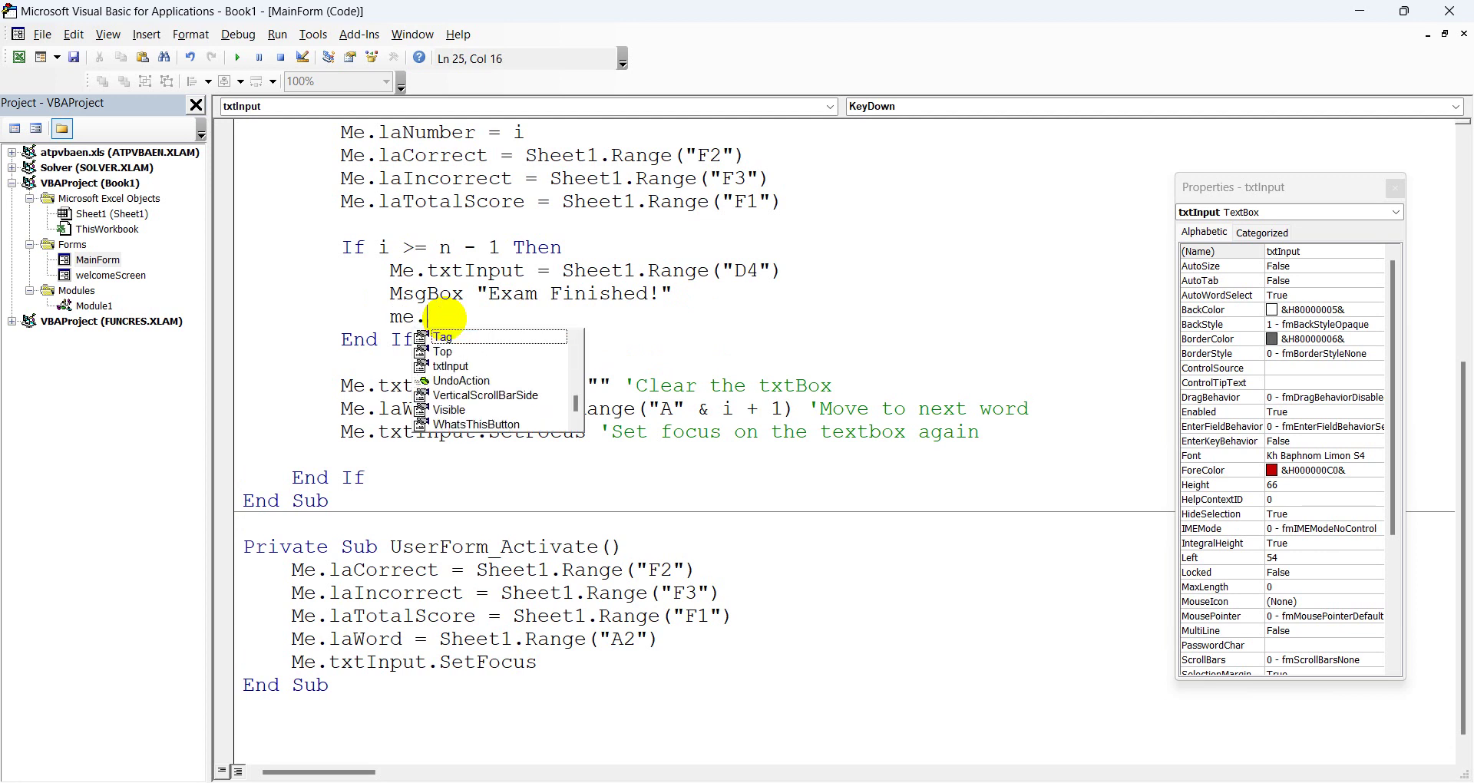
text(n)
key(Tab)
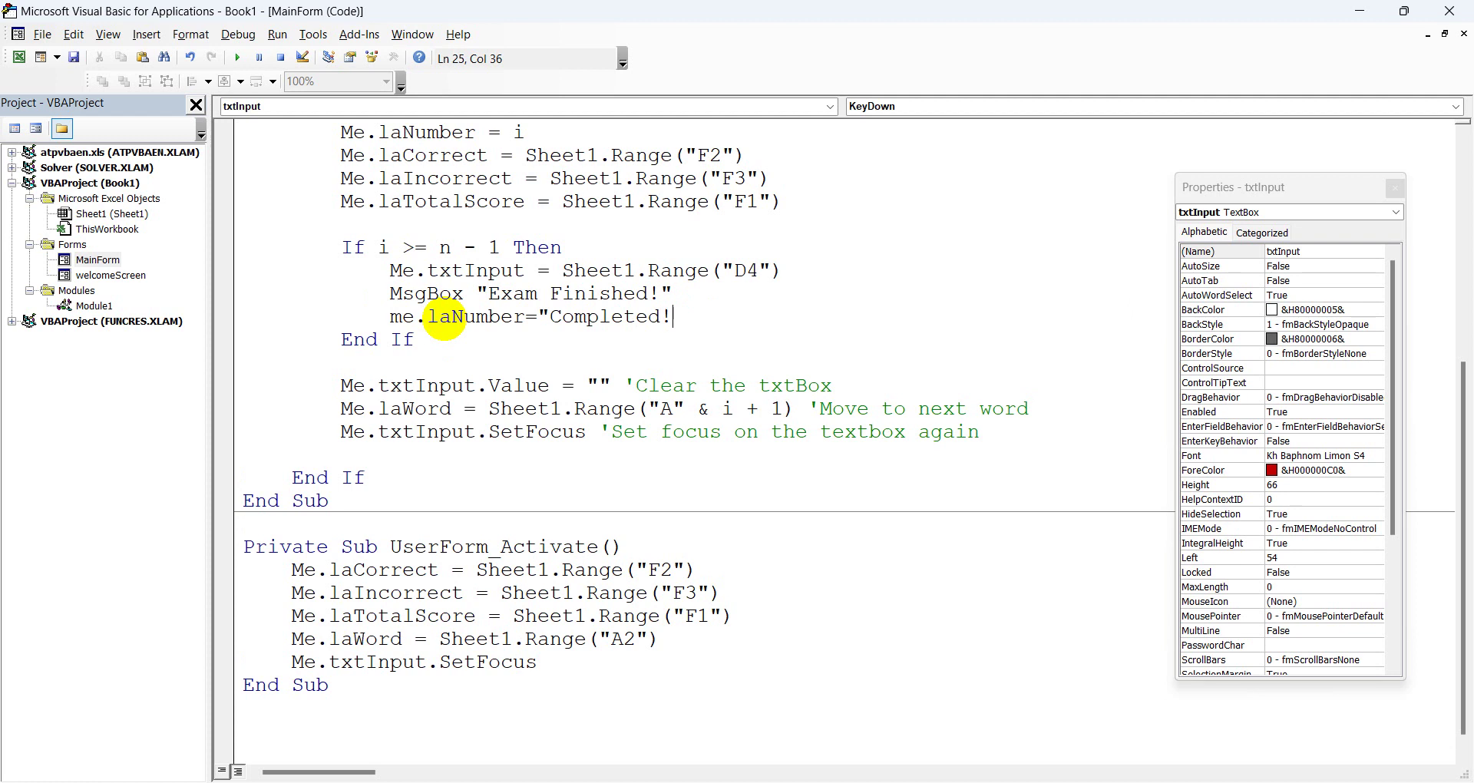
Test-run the exam form briefly, then close it and the code editor.
click(240, 66)
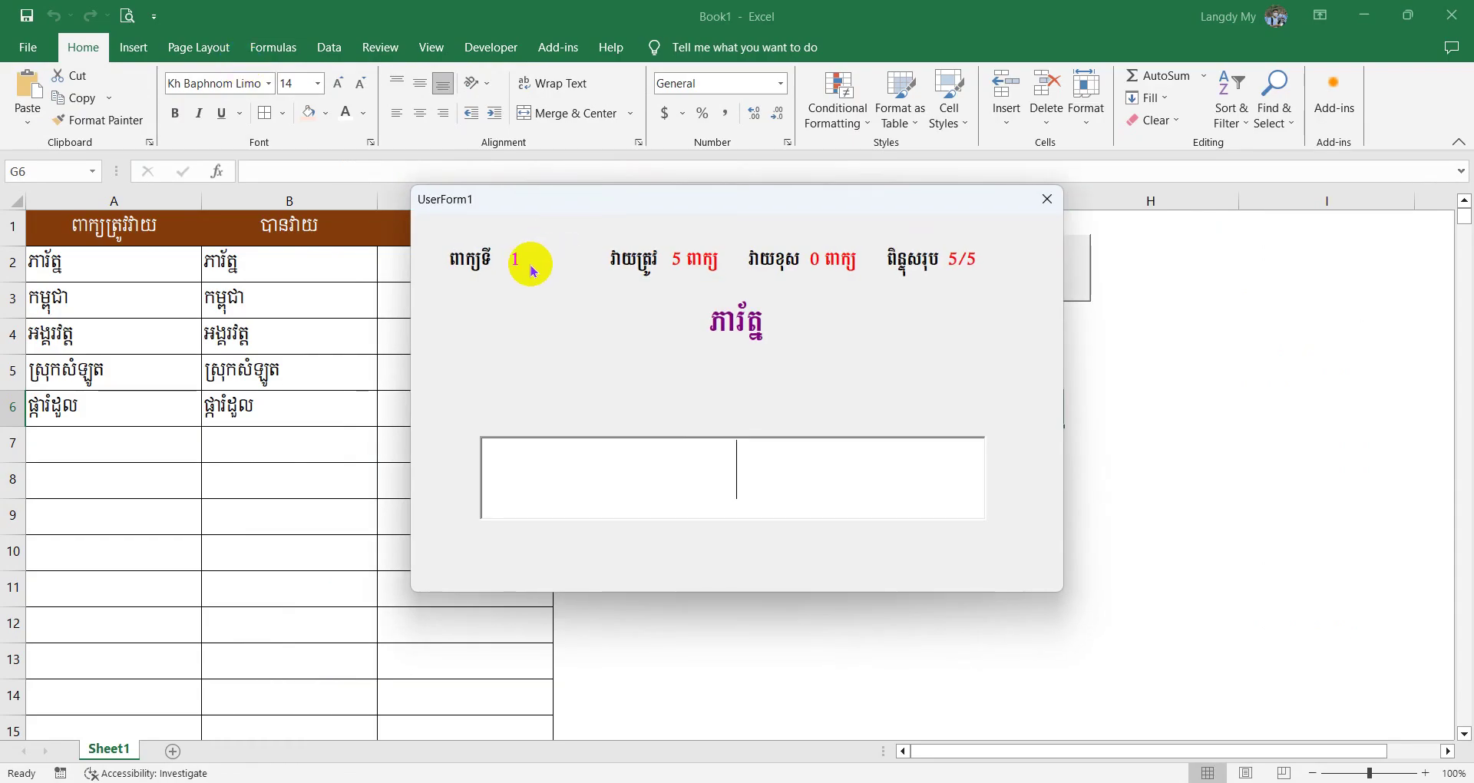
text(ភា)
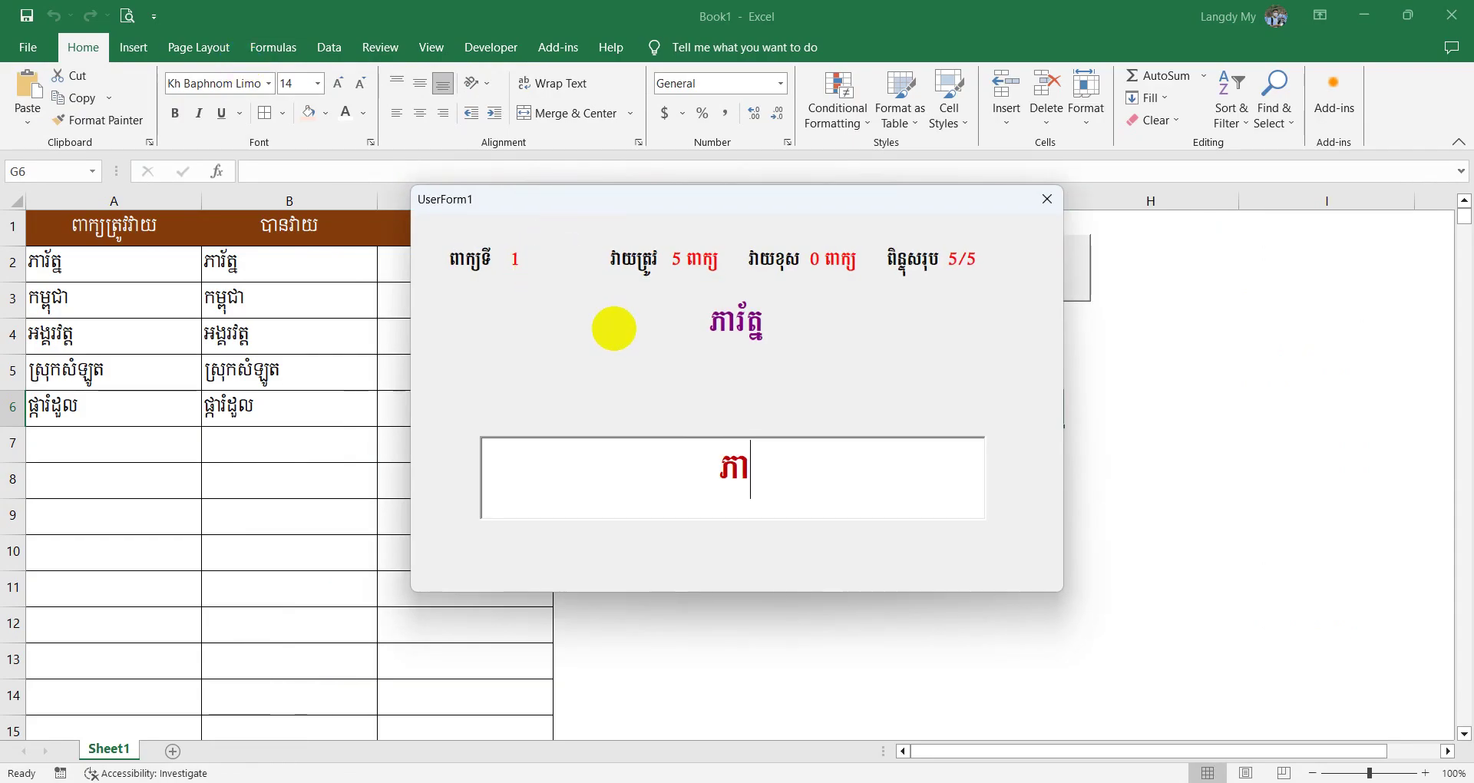
text(រ)
key(BackSpace)
key(BackSpace)
key(BackSpace)
click(1049, 197)
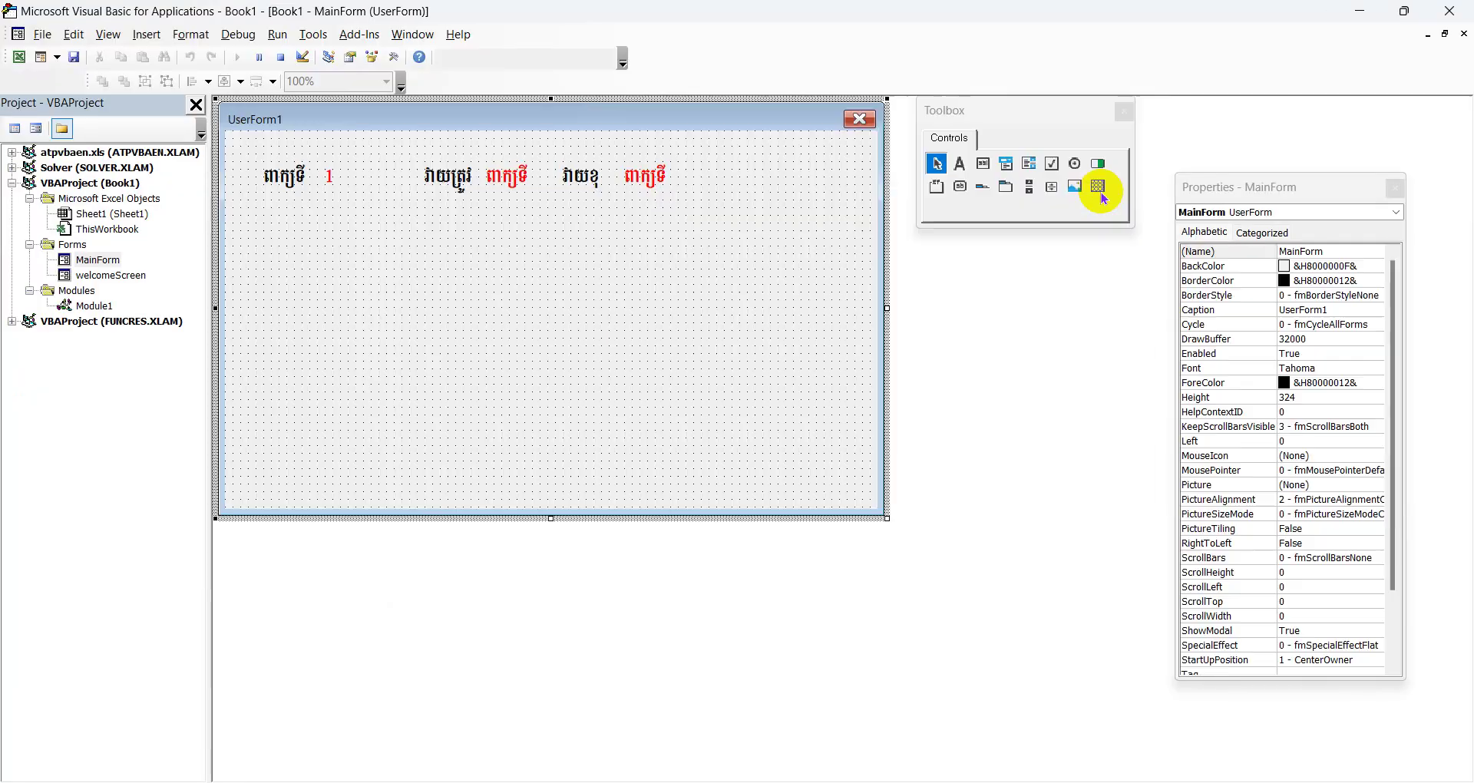
click(1454, 14)
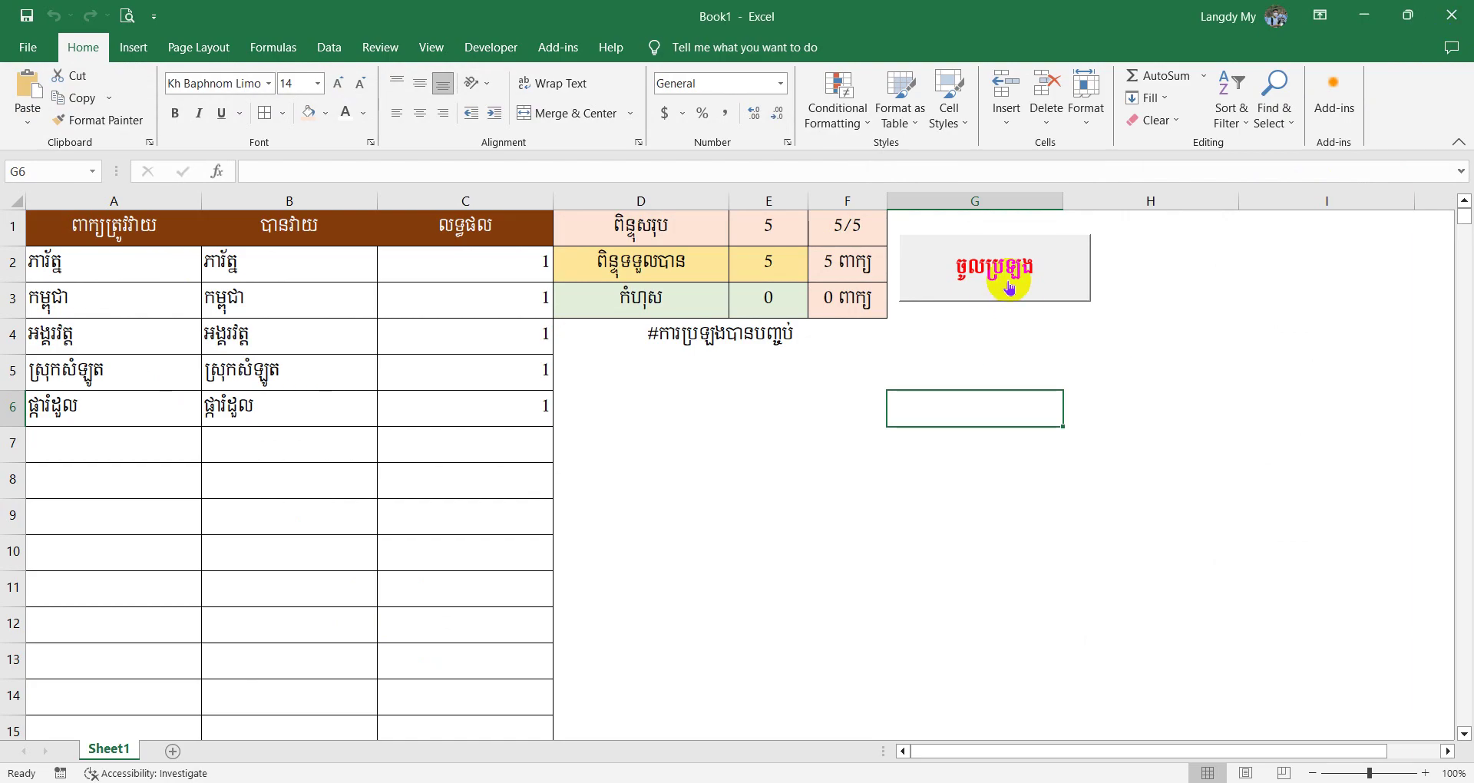
Start the exam and correctly type ភារ័ត្ន, កម្ពុជា, អង្គរវត្ត, ស្រុកសំឡូត and ការំដួល.
click(966, 296)
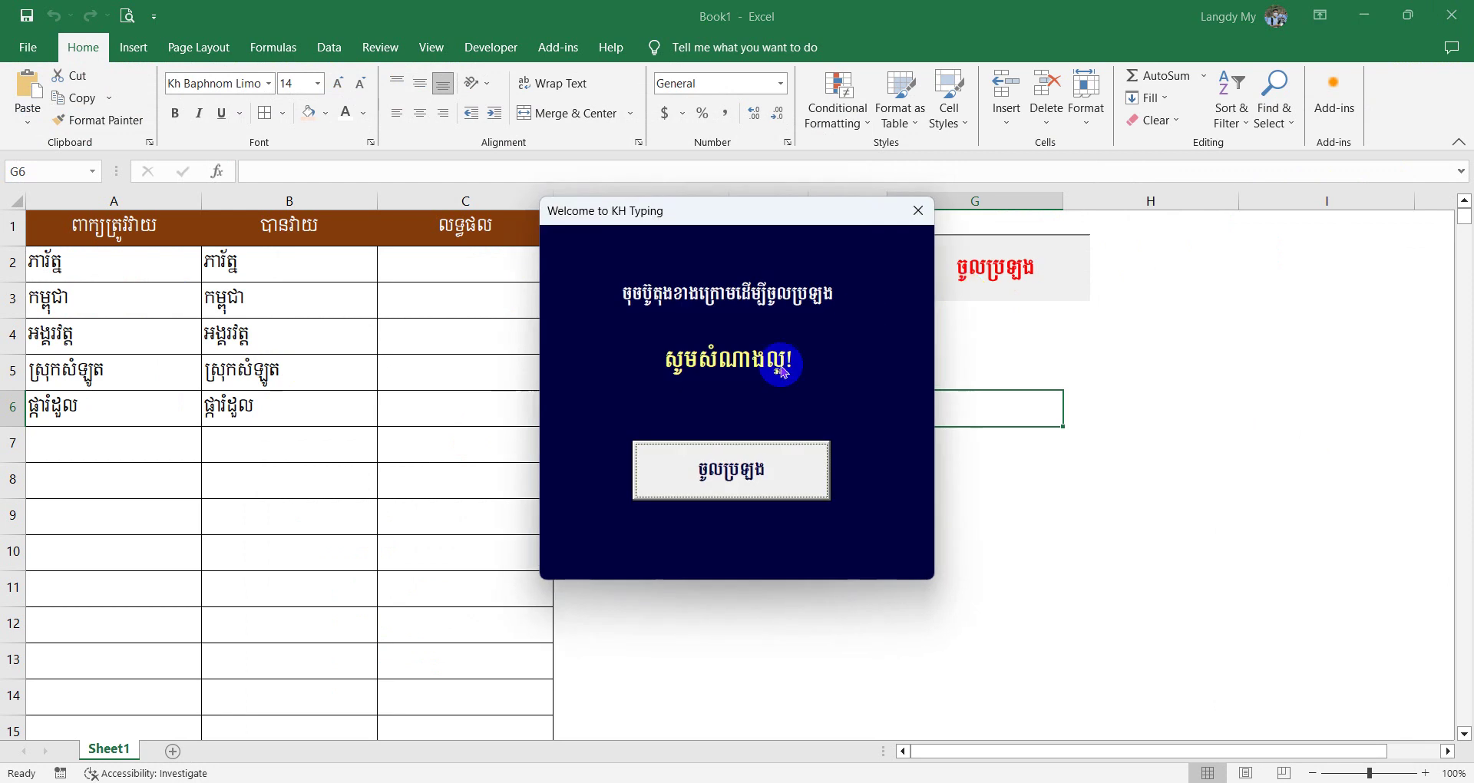
click(718, 468)
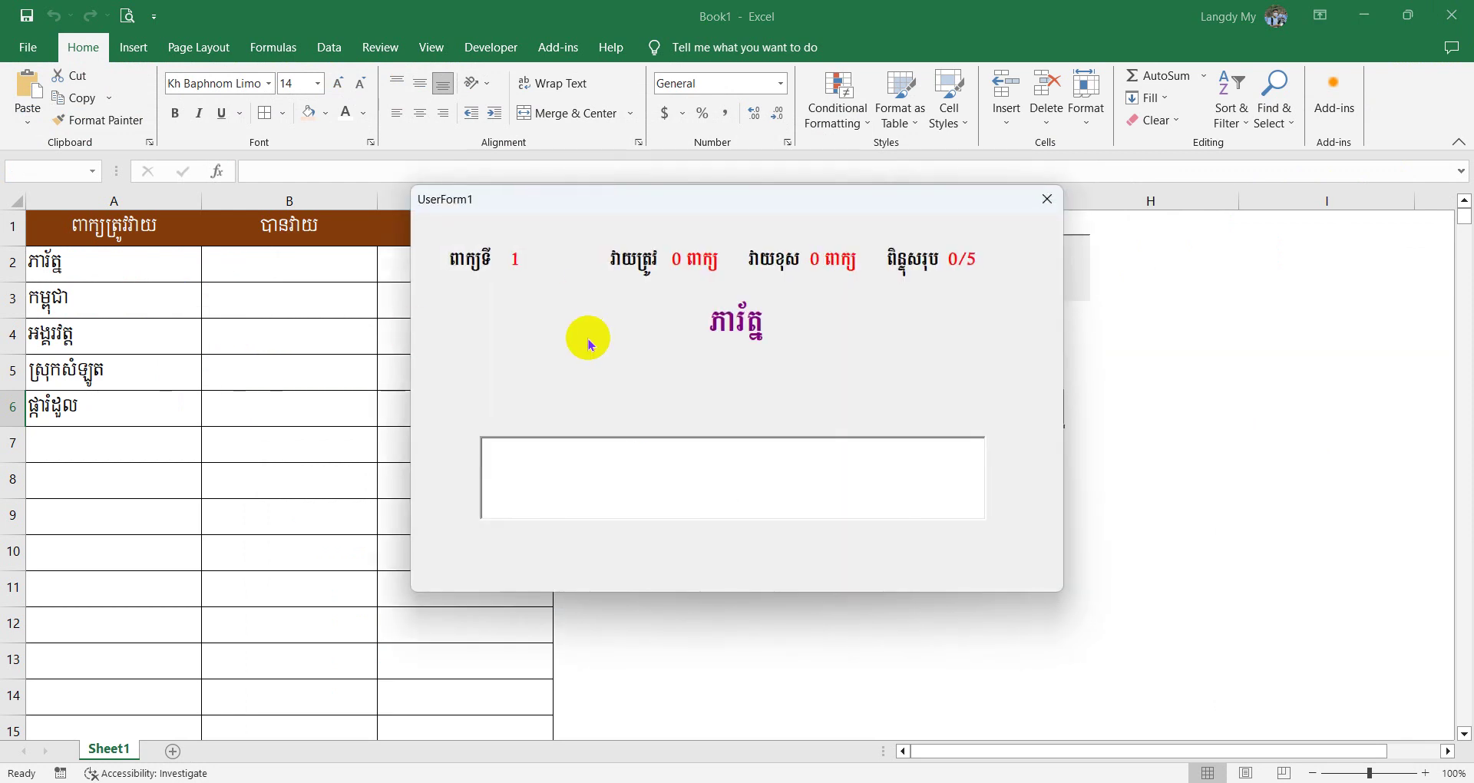
text(ភារ)
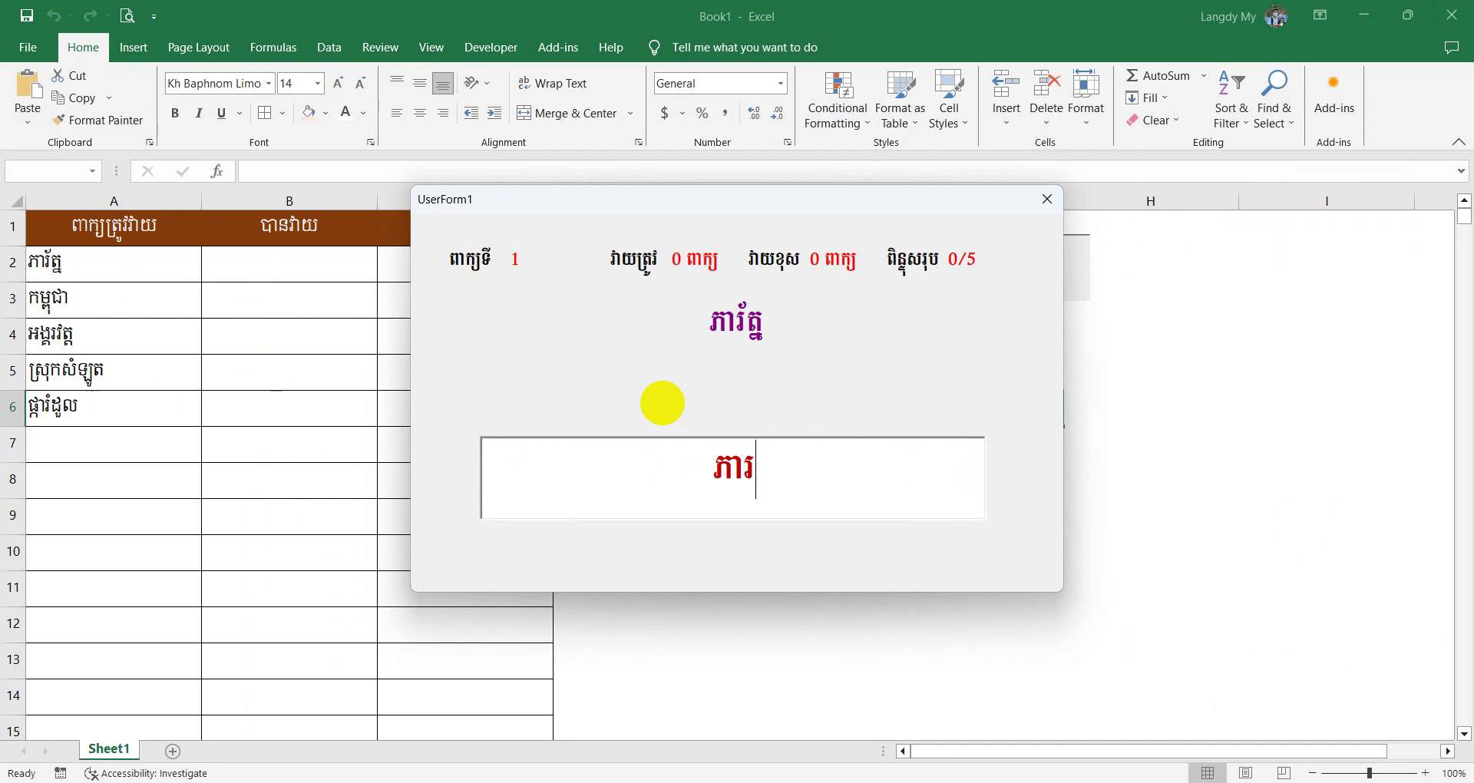
text(័ត្ន)
key(Return)
text(កម្)
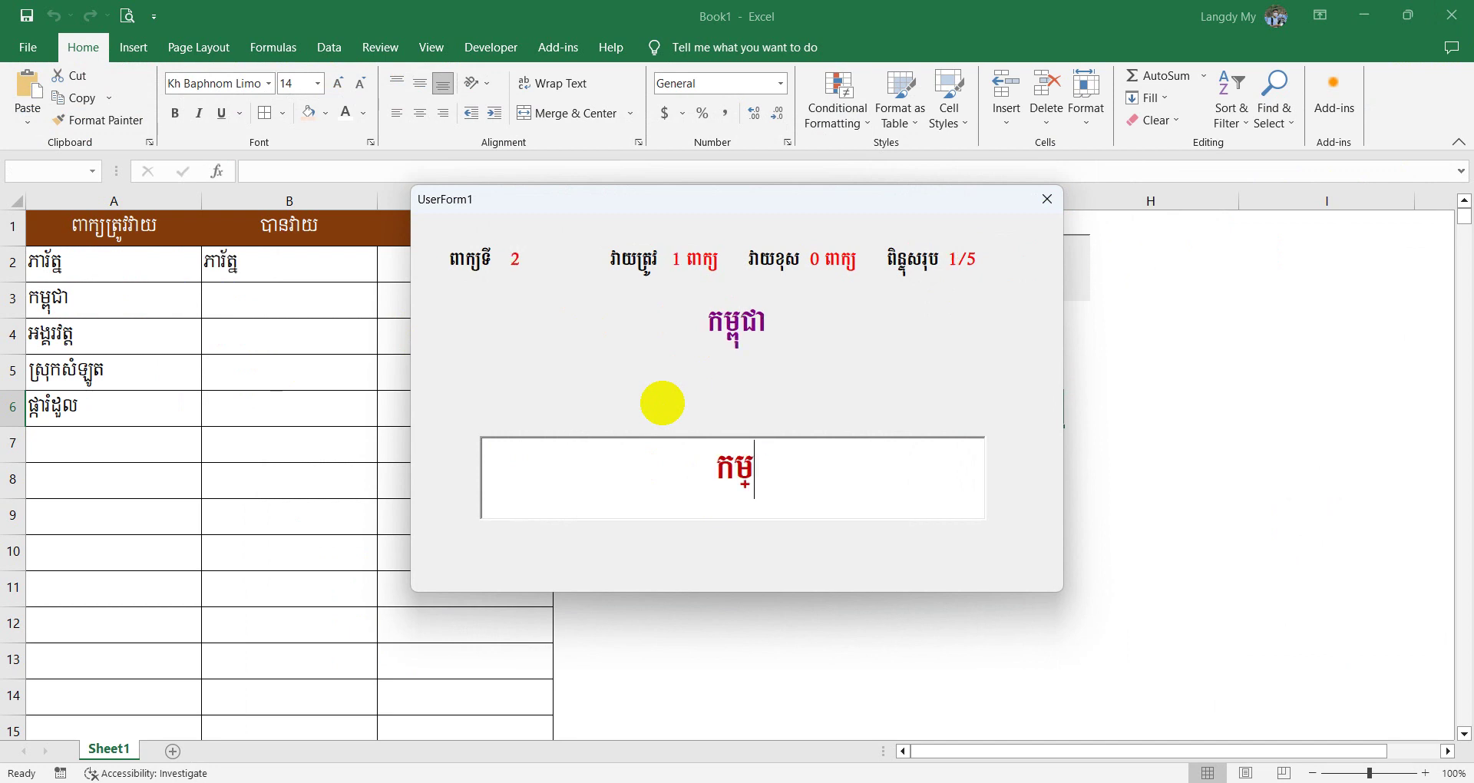
text(ពុជា)
key(Return)
text(អង្)
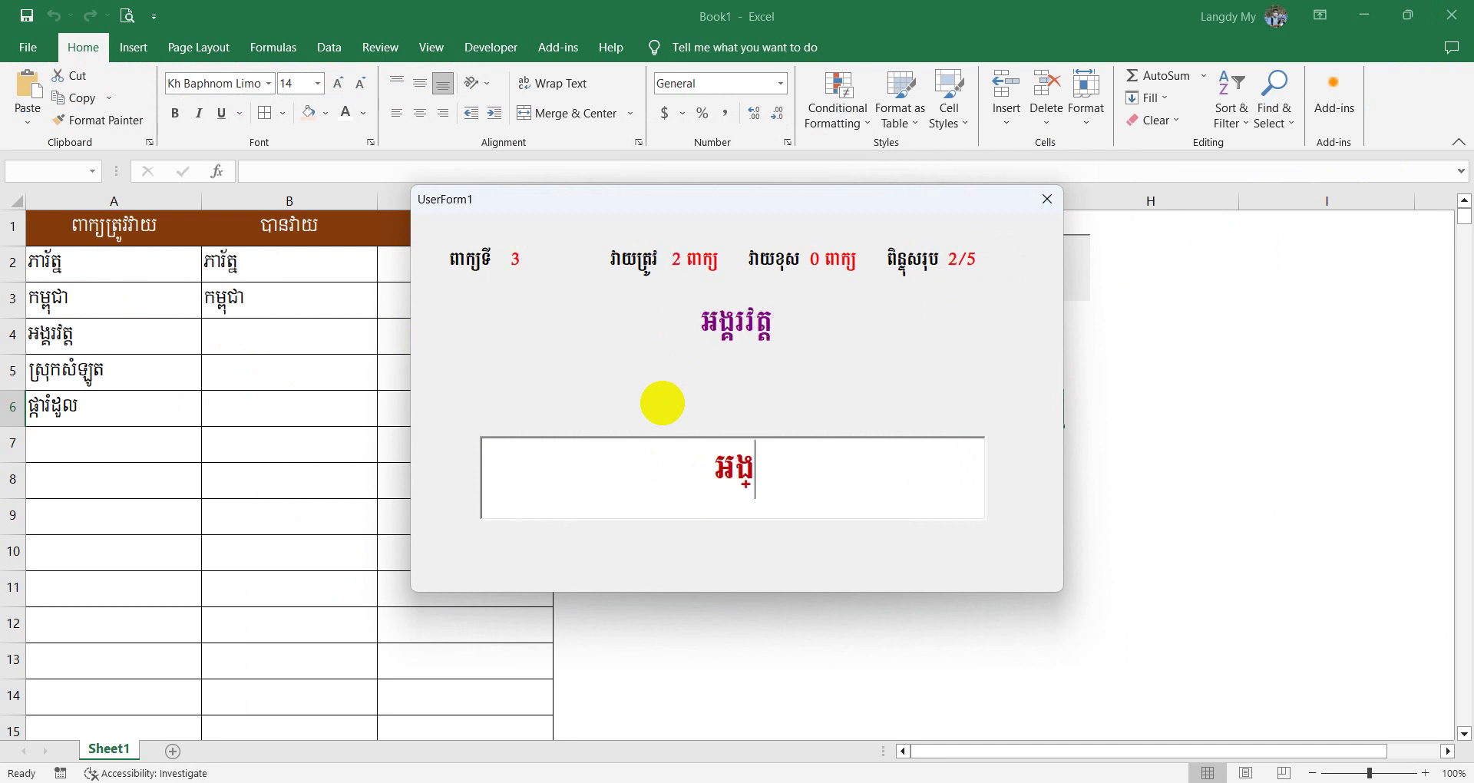
text(គរវត្ត)
key(Return)
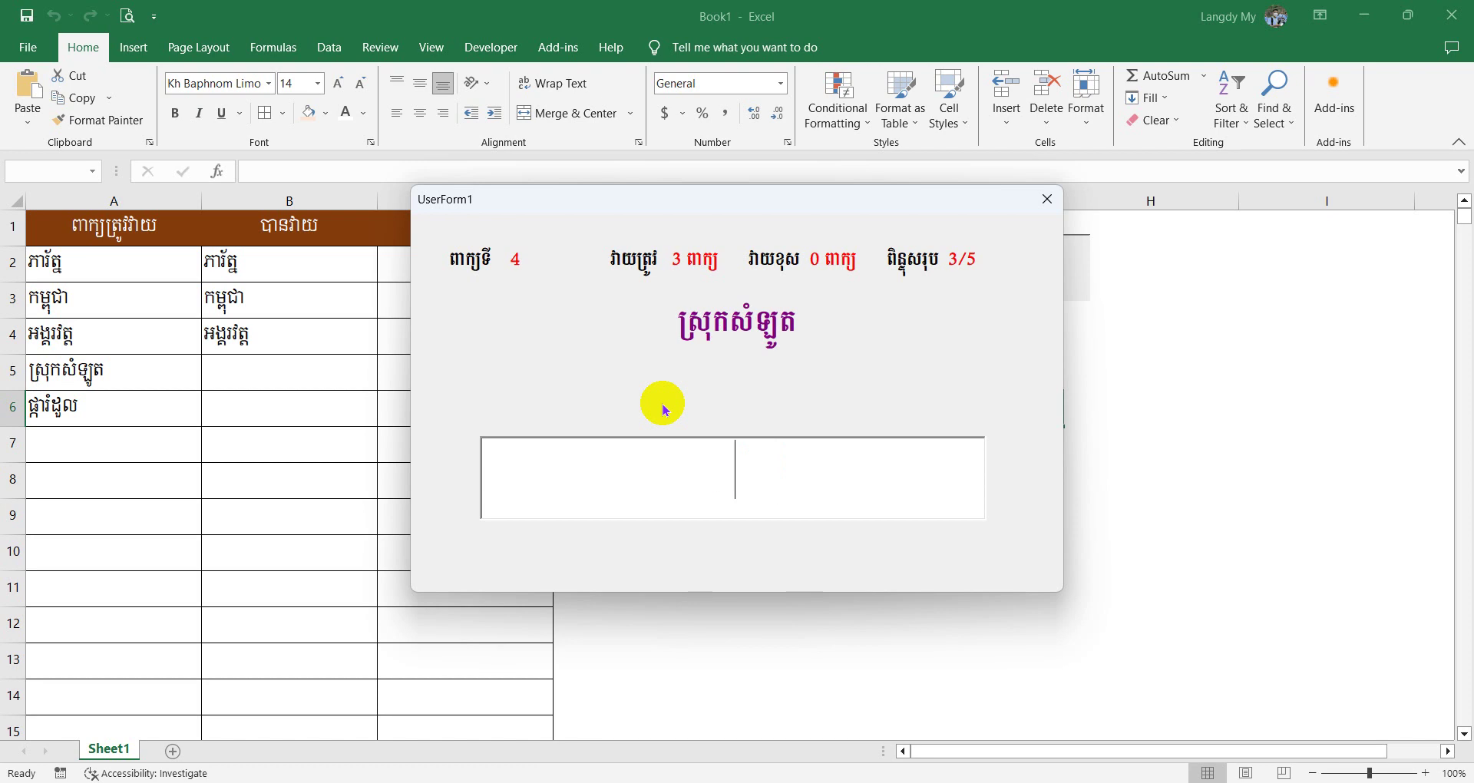
text(ស្រុកសំឡូត)
key(Return)
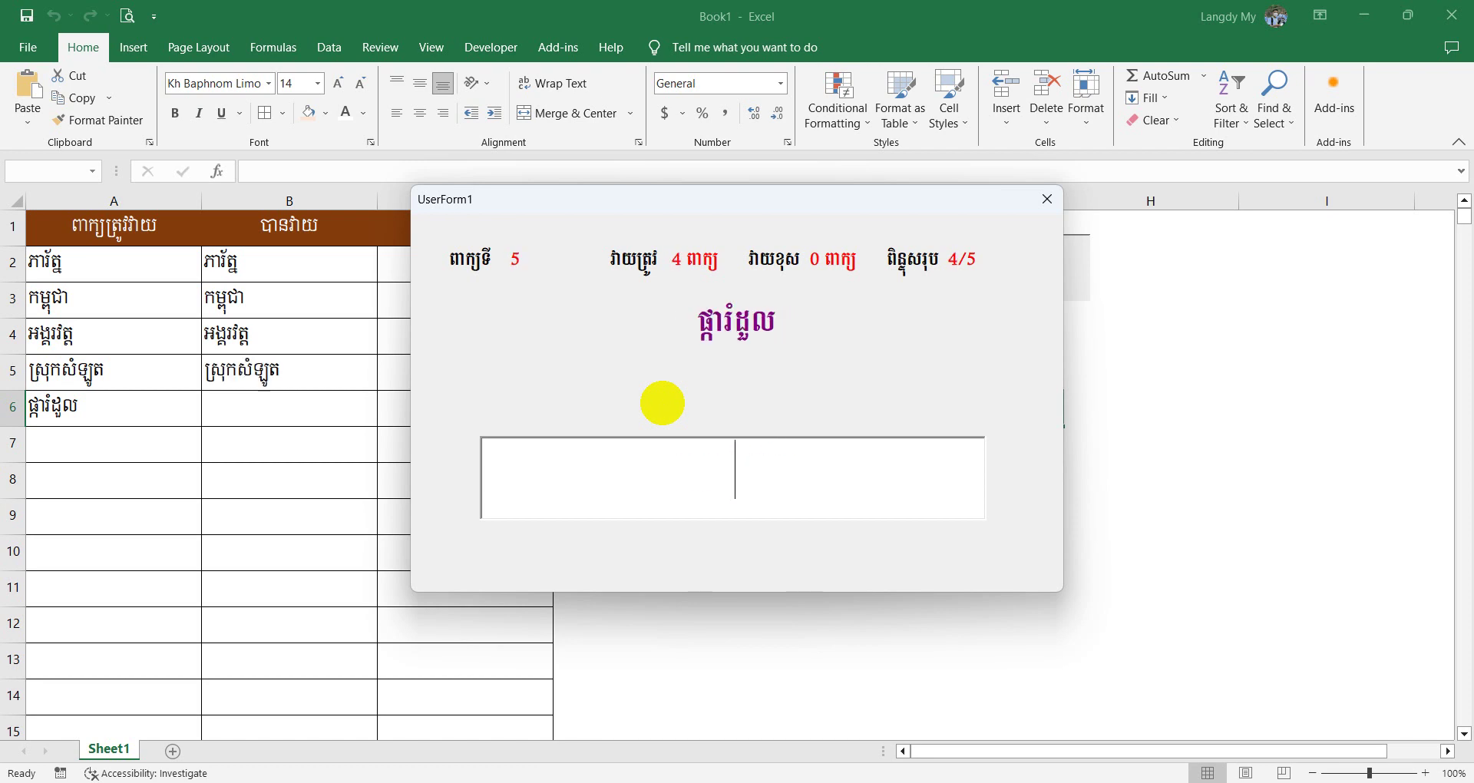
text(កា)
text(រំដួល)
key(Return)
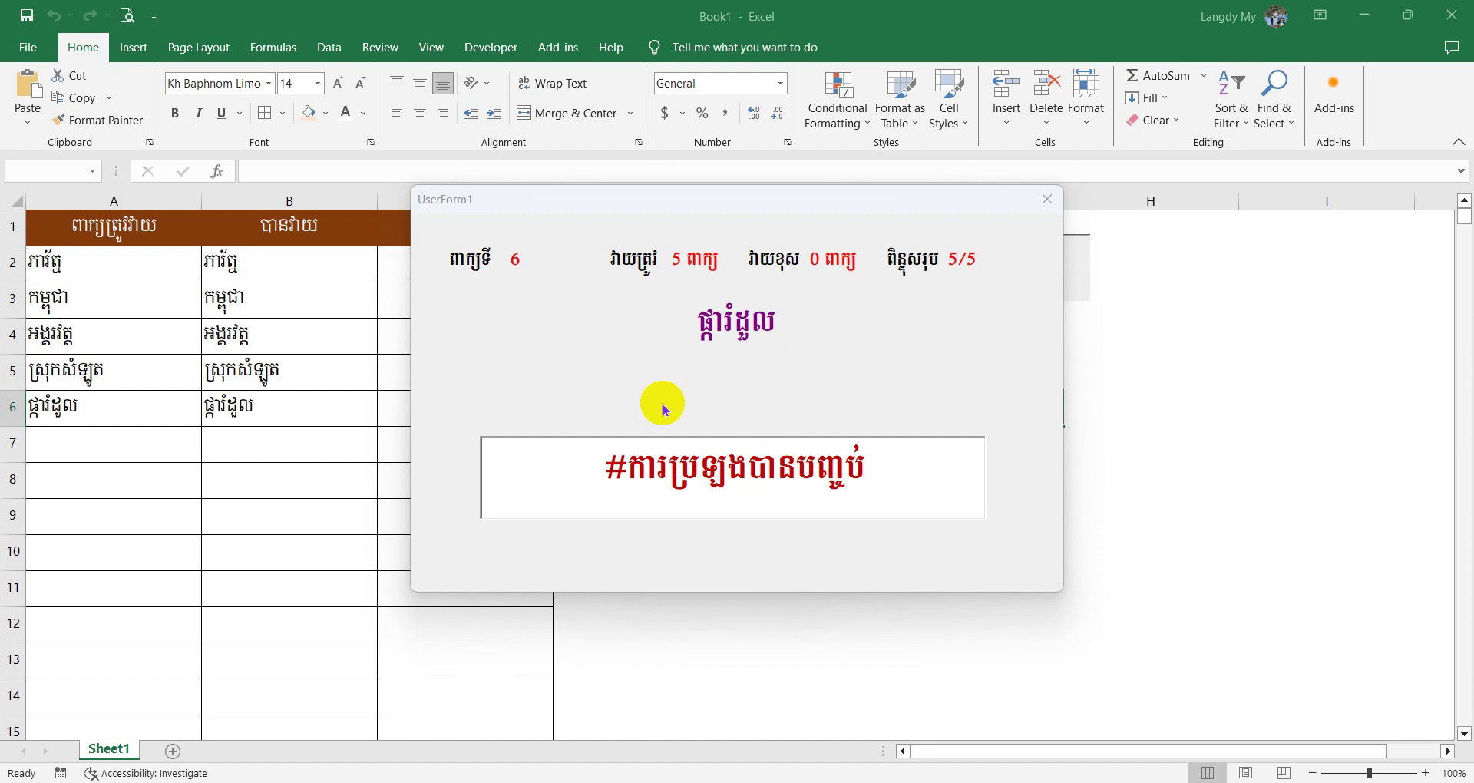
Move the Exam Finished message beside the scores, dismiss it, close the form, and return to the code.
mouse_move(719, 360)
mouse_down()
mouse_move(886, 310)
mouse_move(855, 312)
mouse_up()
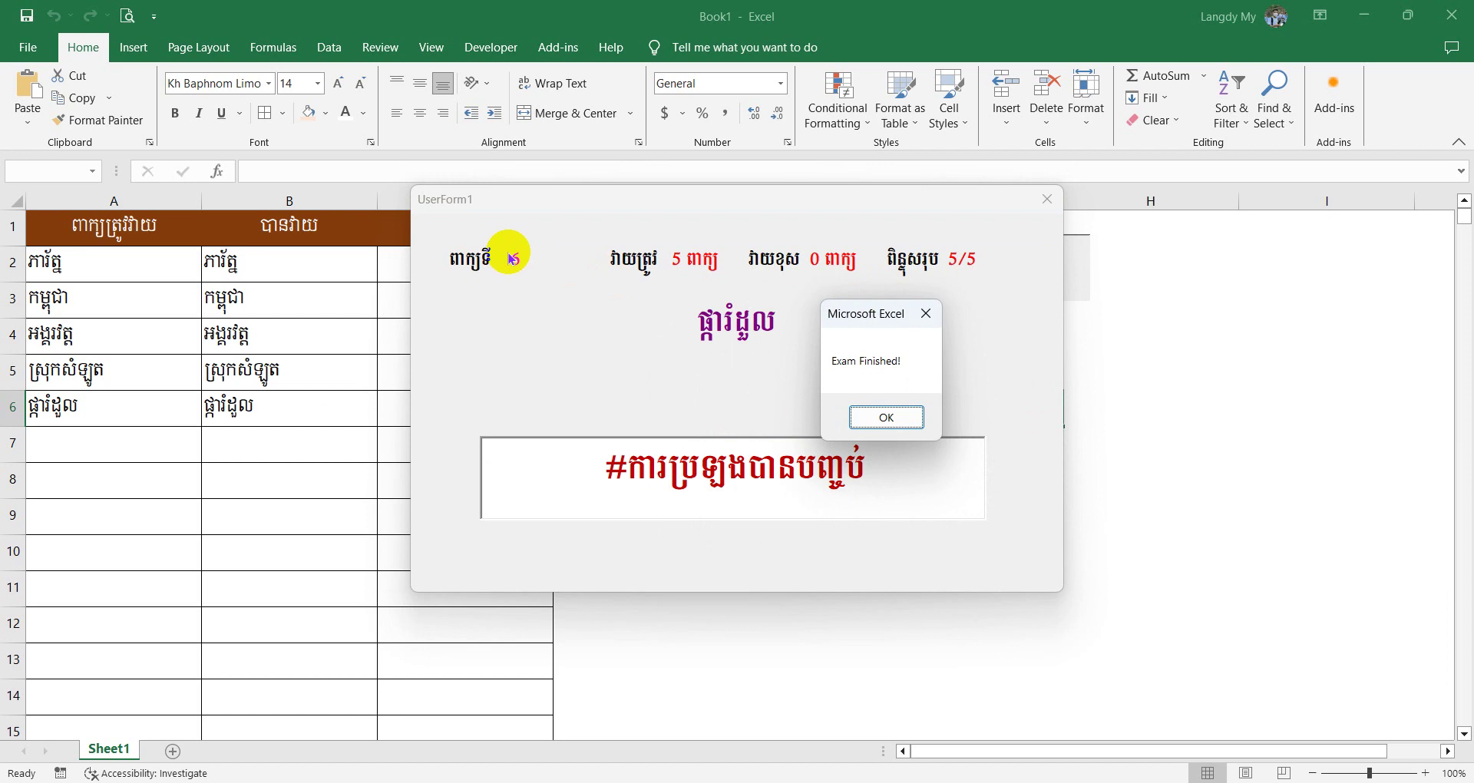
click(927, 313)
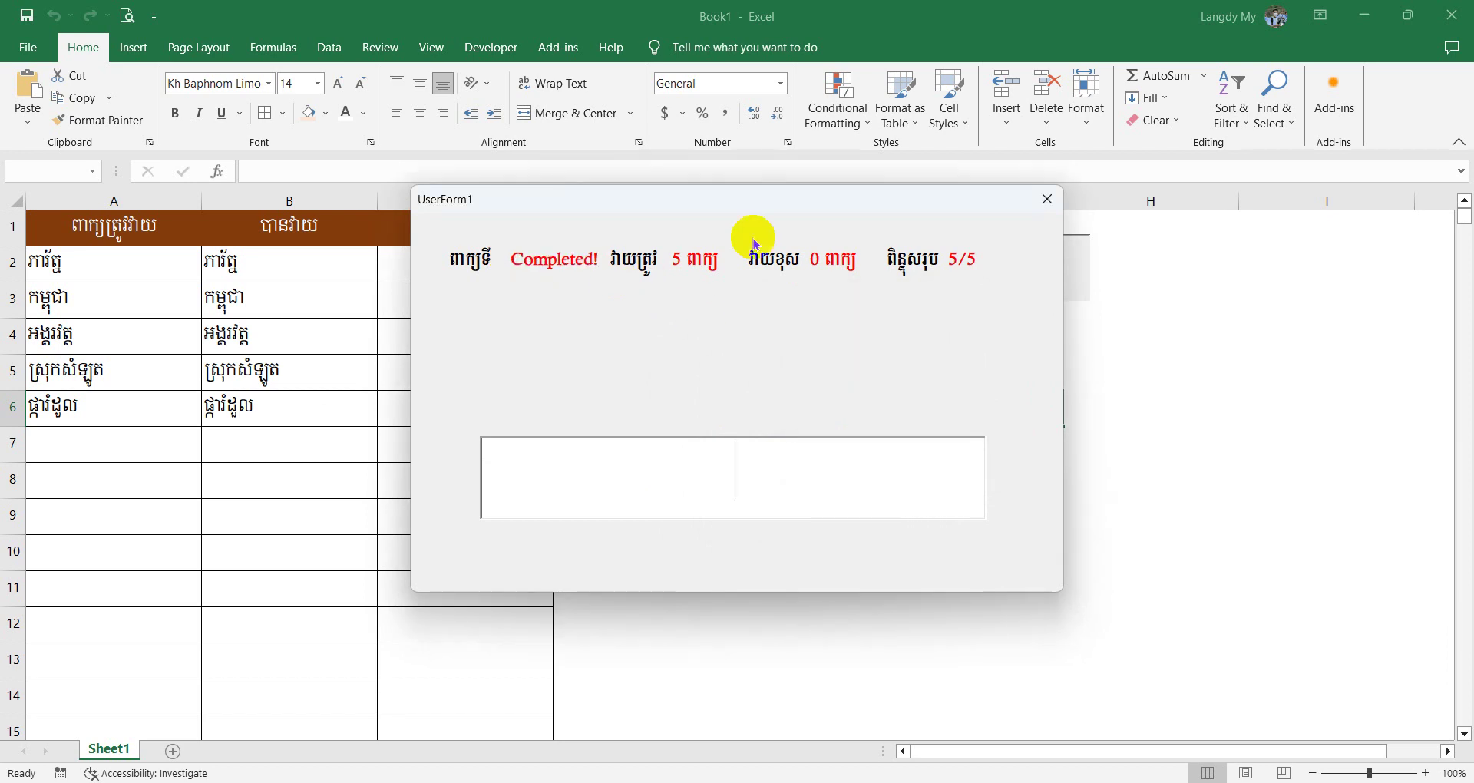
click(1046, 199)
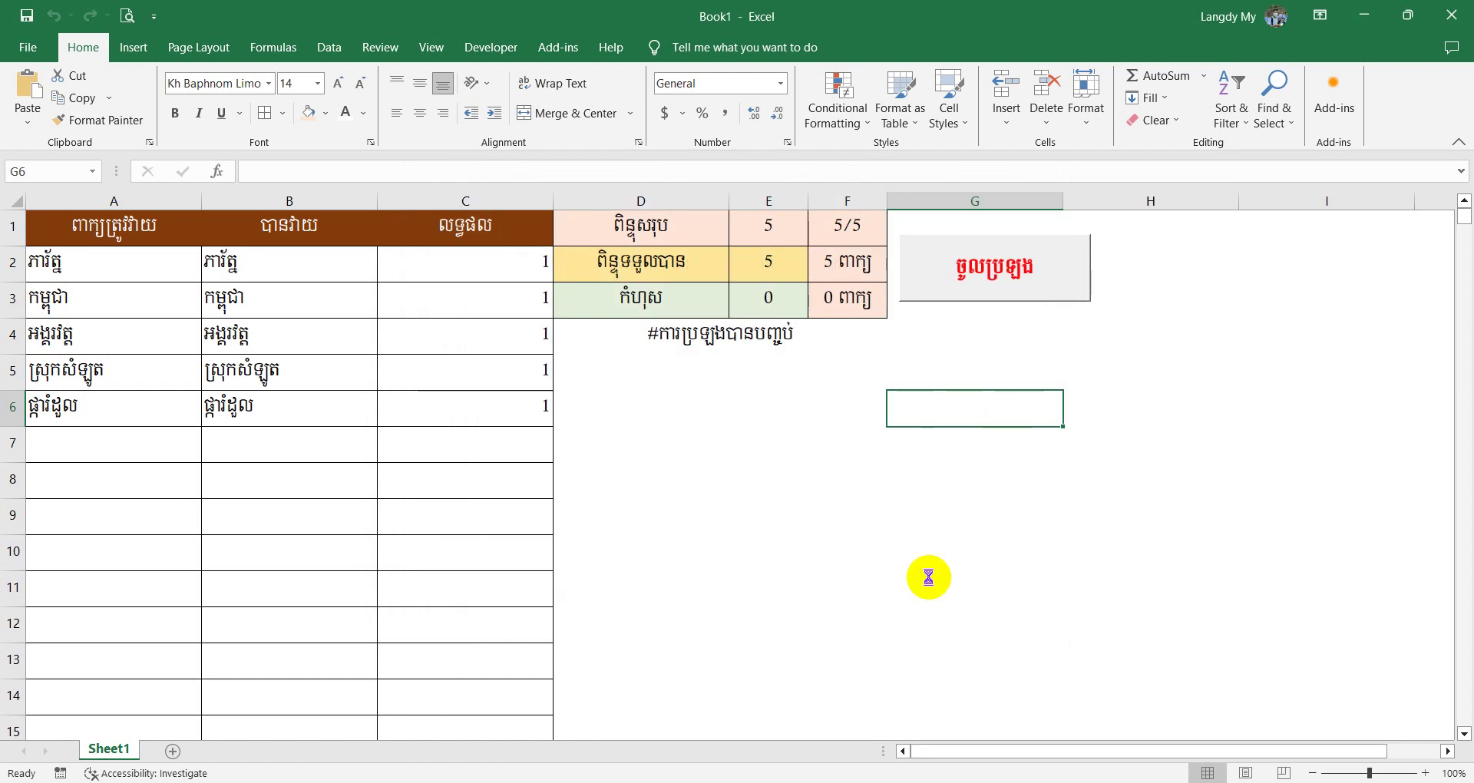
key(alt+F11)
Move Me.laNumber = "Completed!" from after the MsgBox to a new line above it.
drag(708, 316, 391, 317)
key(BackSpace)
key(BackSpace)
key(BackSpace)
key(BackSpace)
key(BackSpace)
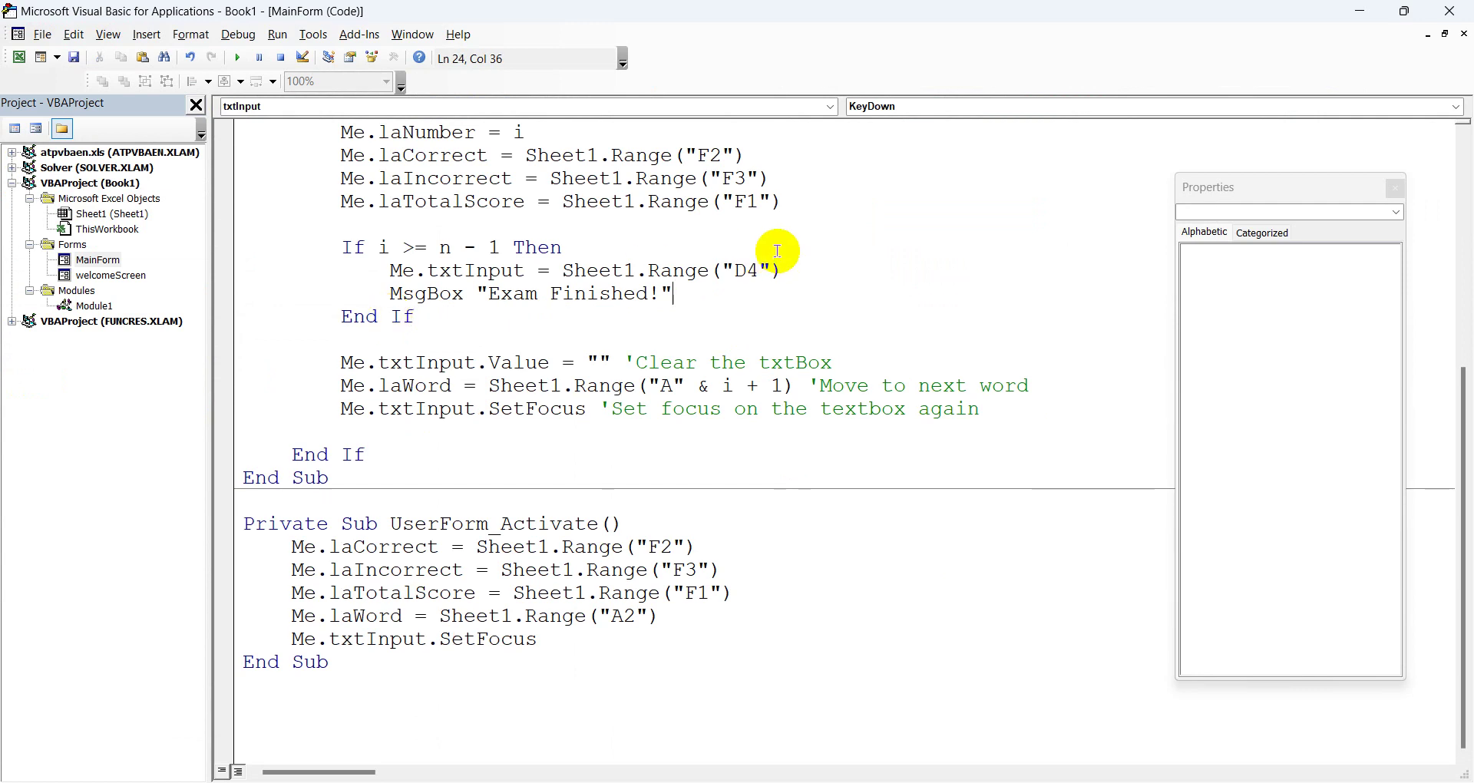
click(800, 271)
key(Return)
text(Me.laNumber = "Completed!")
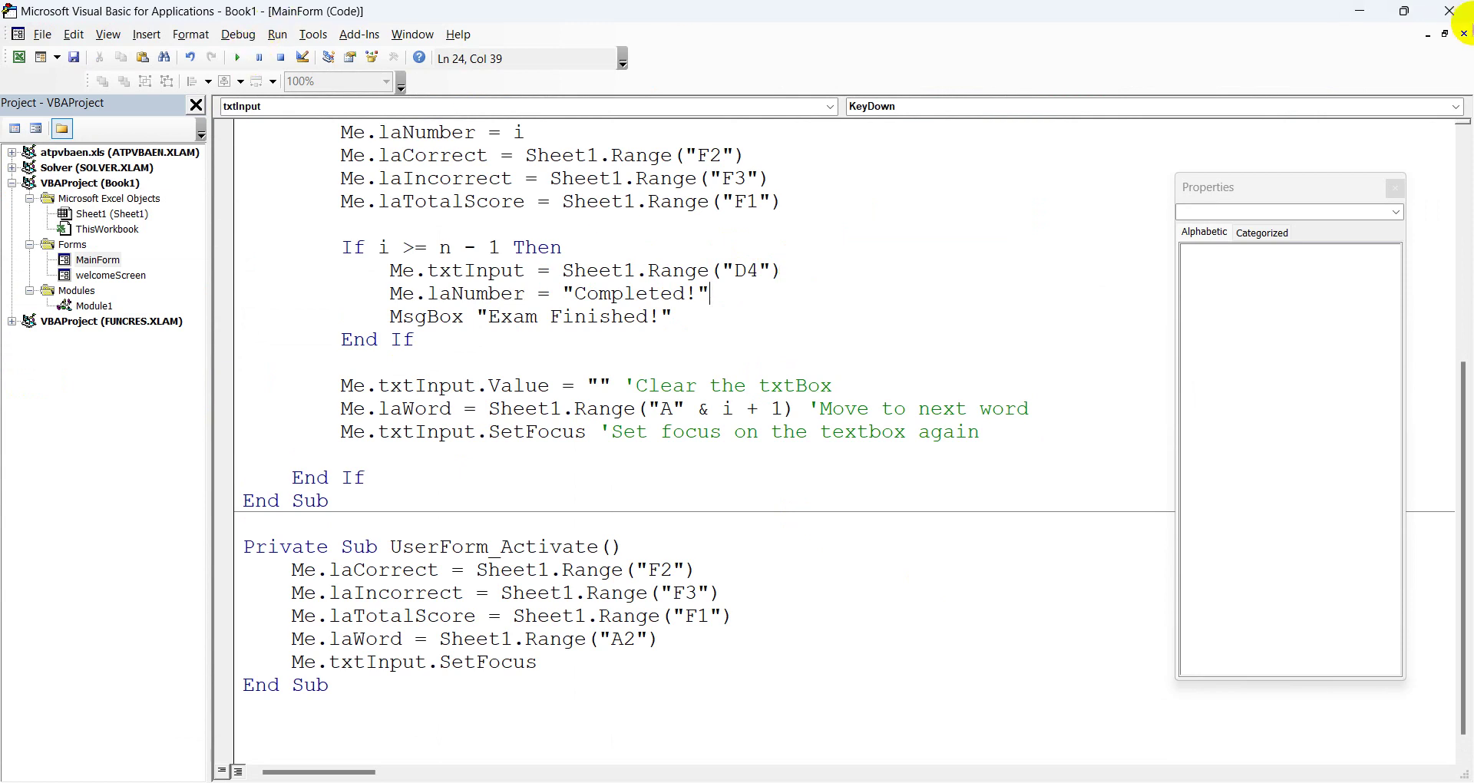
Return to the sheet and start the exam from the welcome screen.
click(1457, 11)
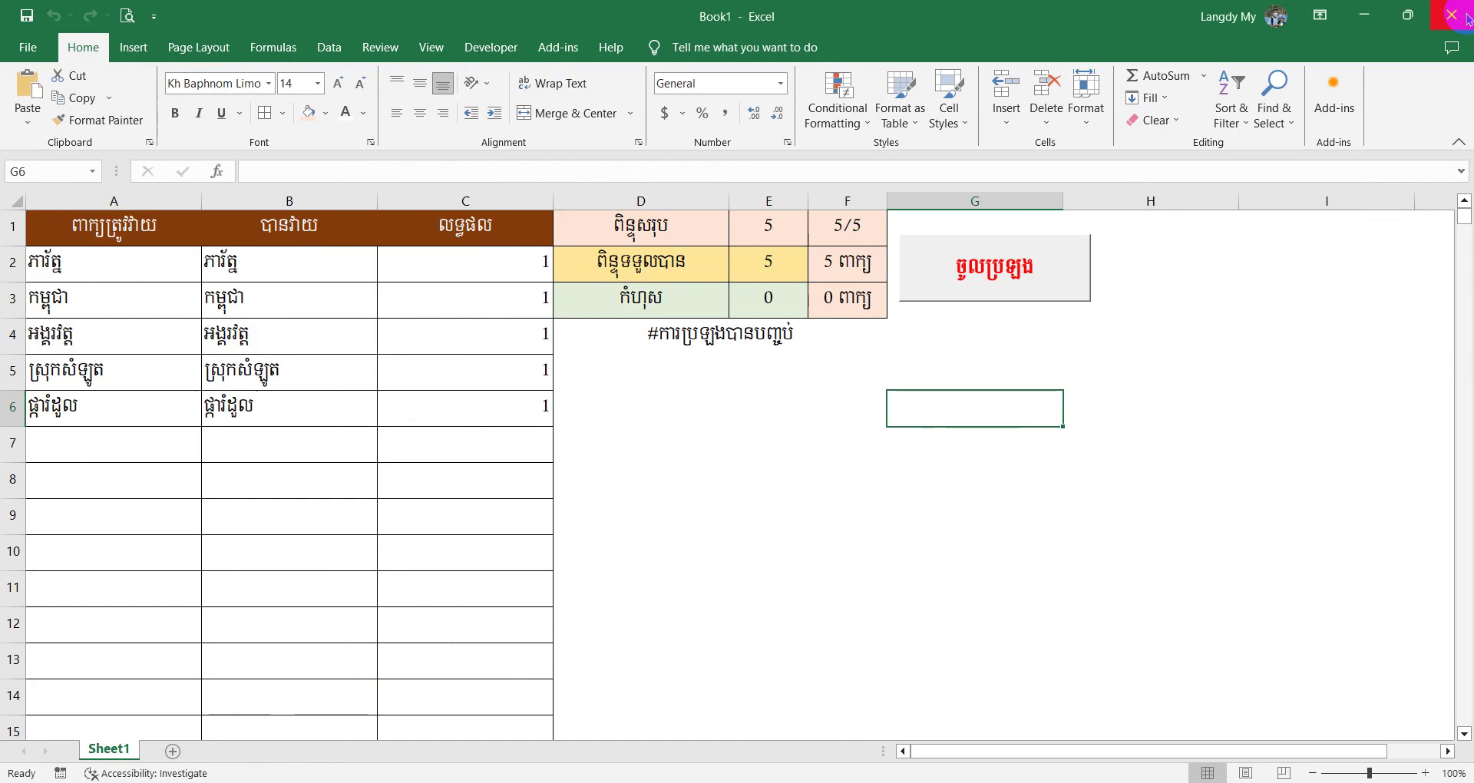
click(1034, 291)
click(795, 462)
Submit five wrong answers, dismiss the Exam Finished message, and move the form to reveal results.
text(ថក)
key(Return)
text(ា)
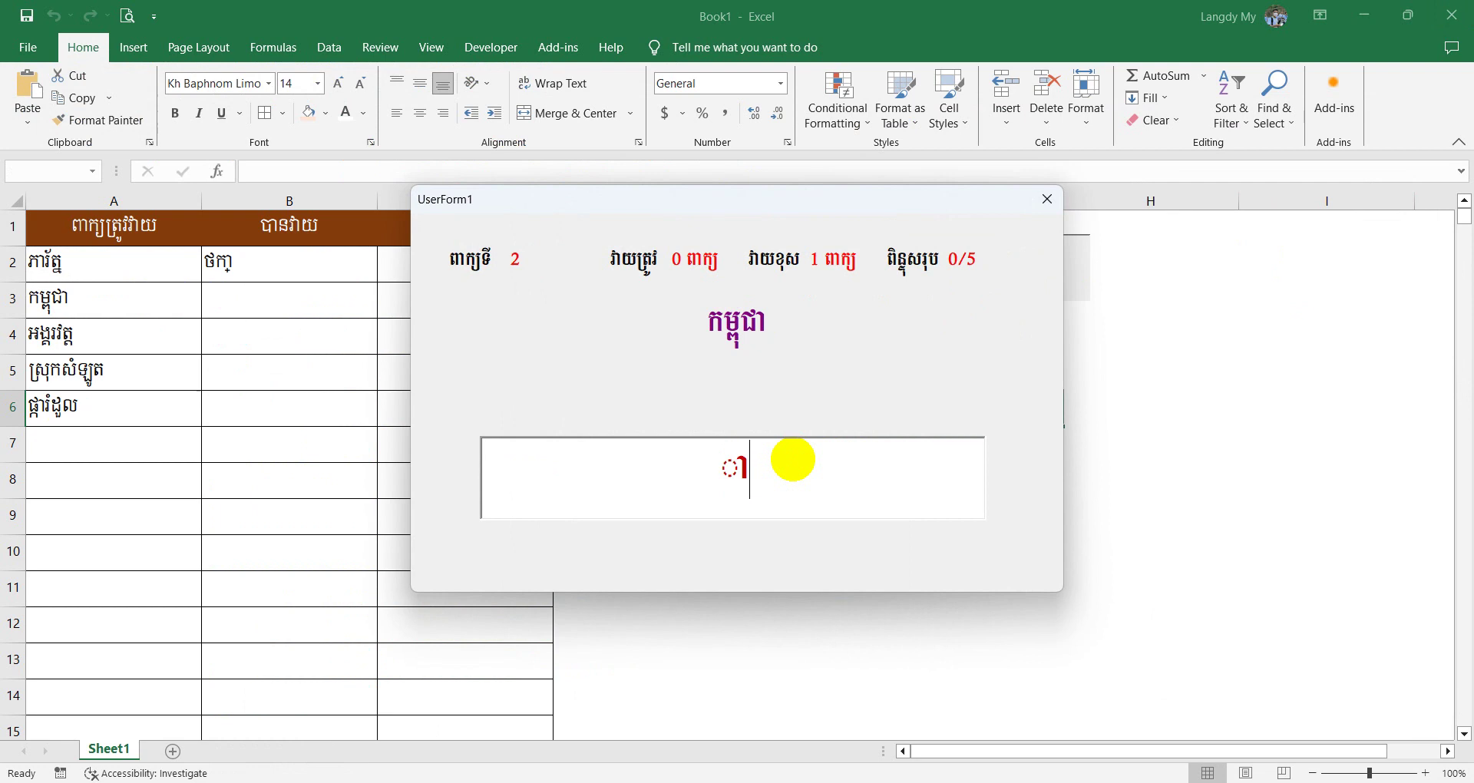
text(កសក)
key(Return)
text(សកសក)
key(Return)
text(សកស)
key(Return)
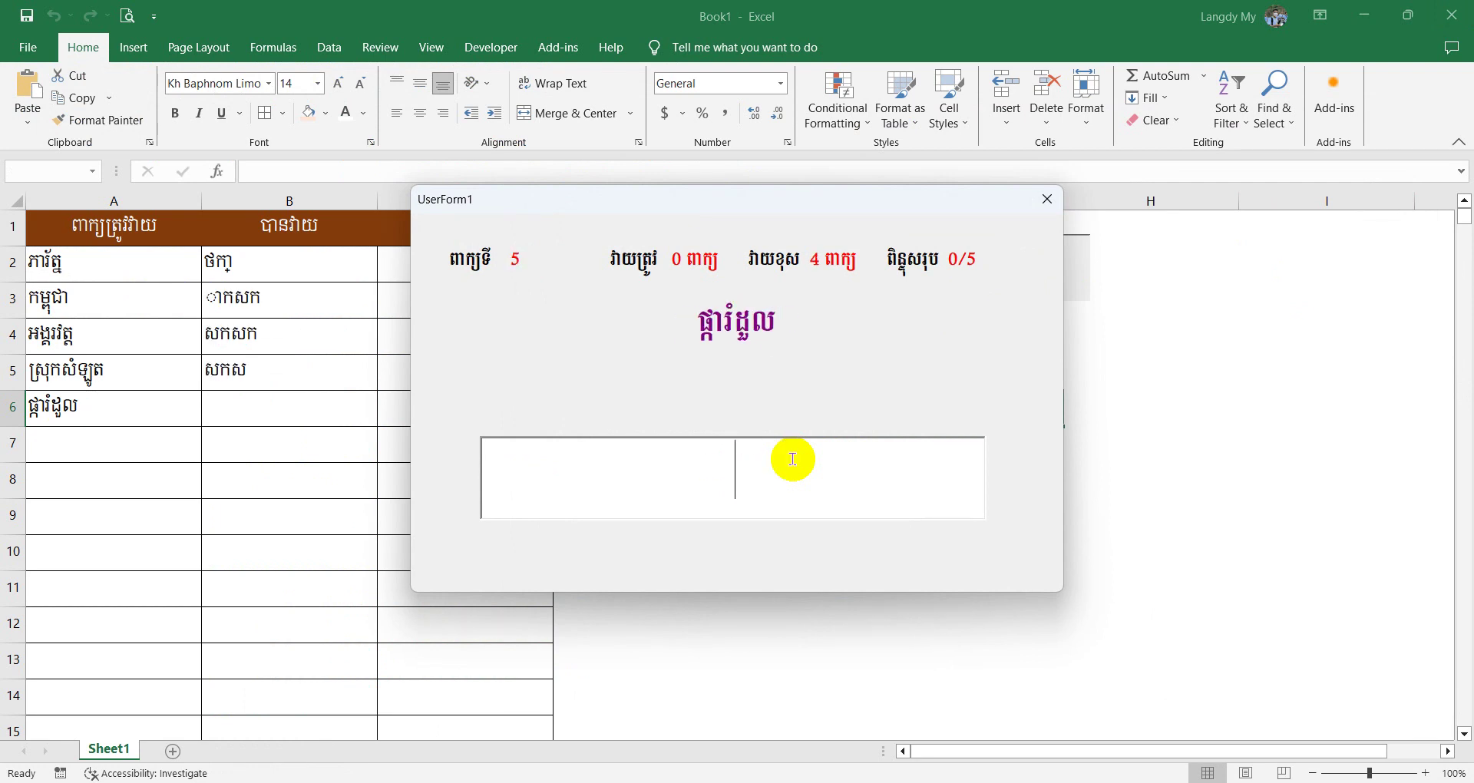
text(សក)
key(Return)
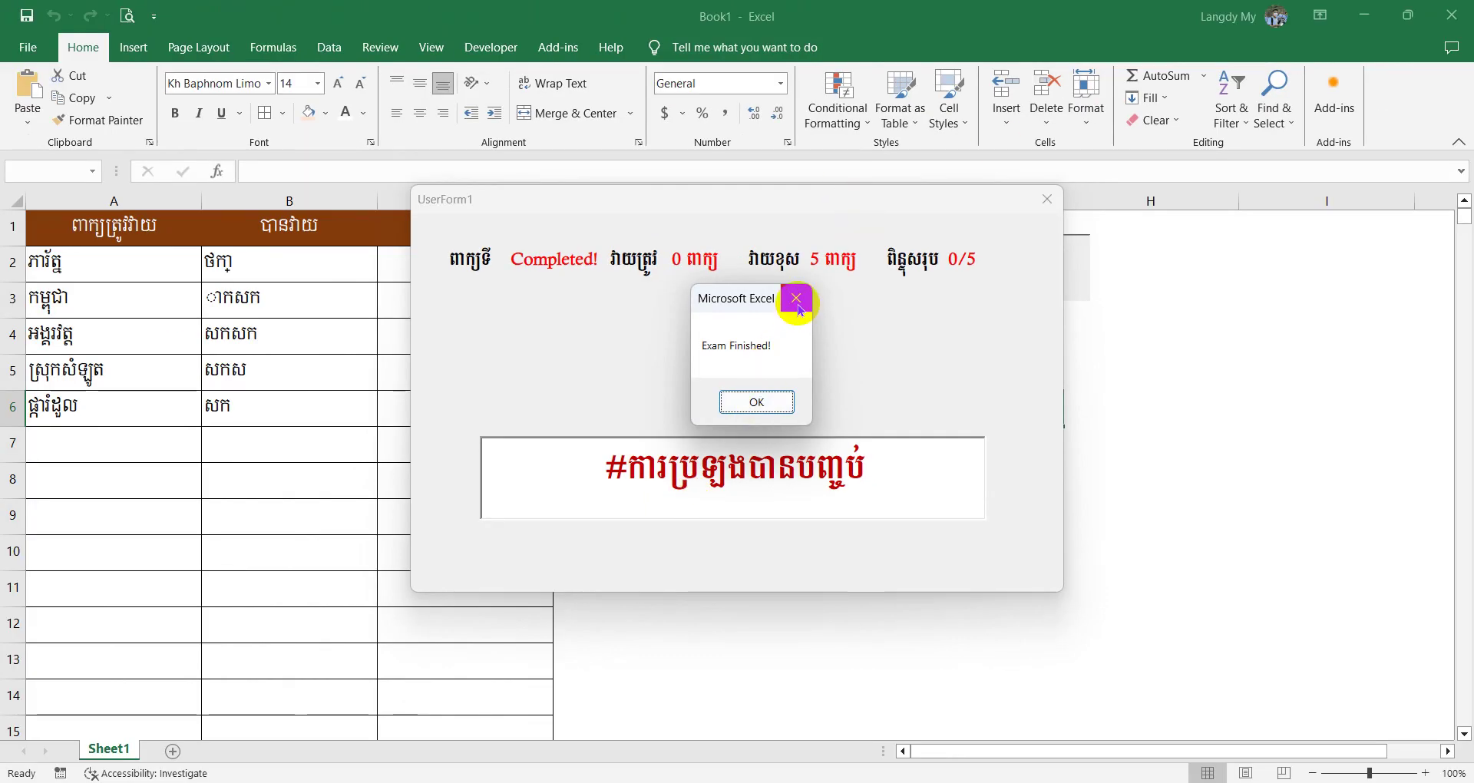
click(797, 298)
drag(827, 192, 826, 470)
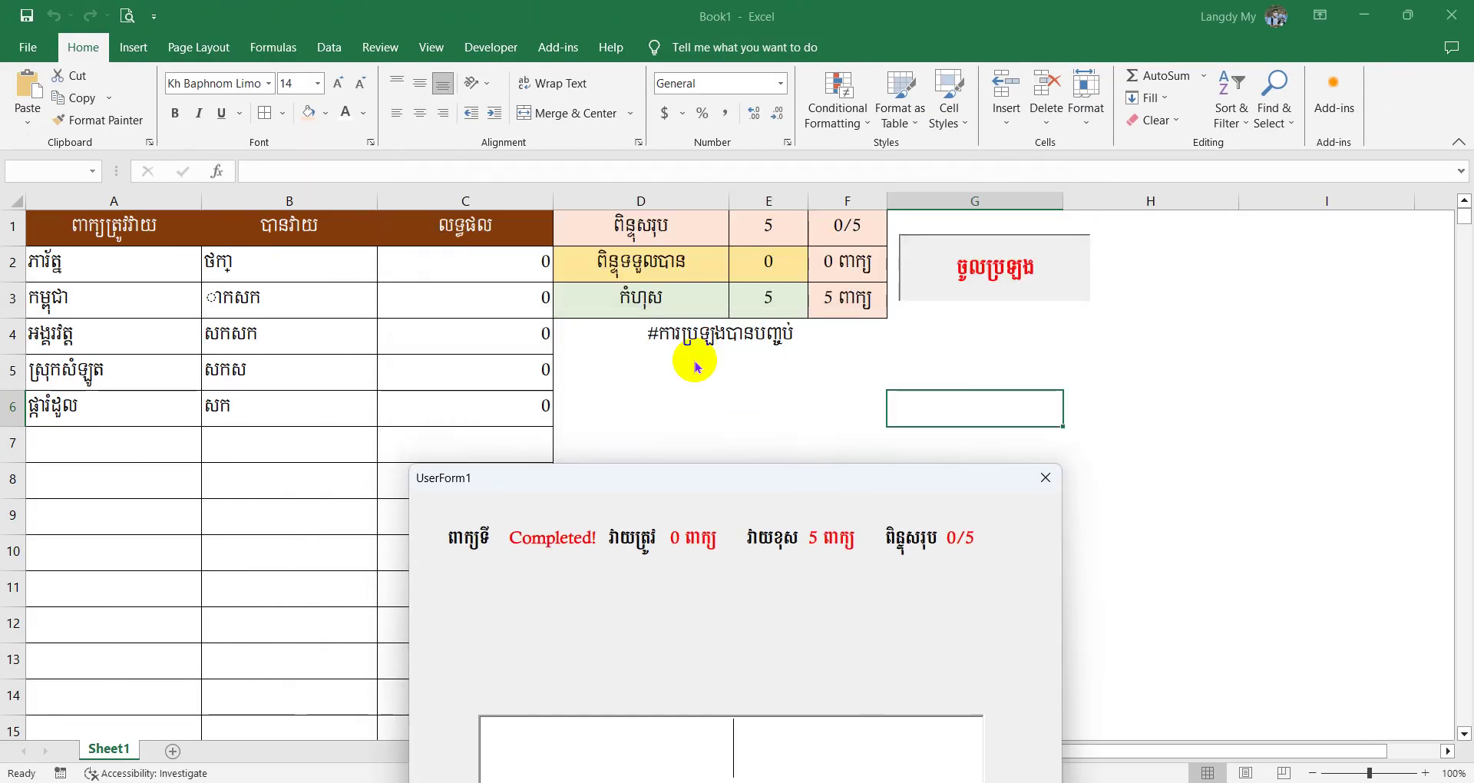
Close the exam form and review the word list in A2:A6, ending on A7.
click(1032, 486)
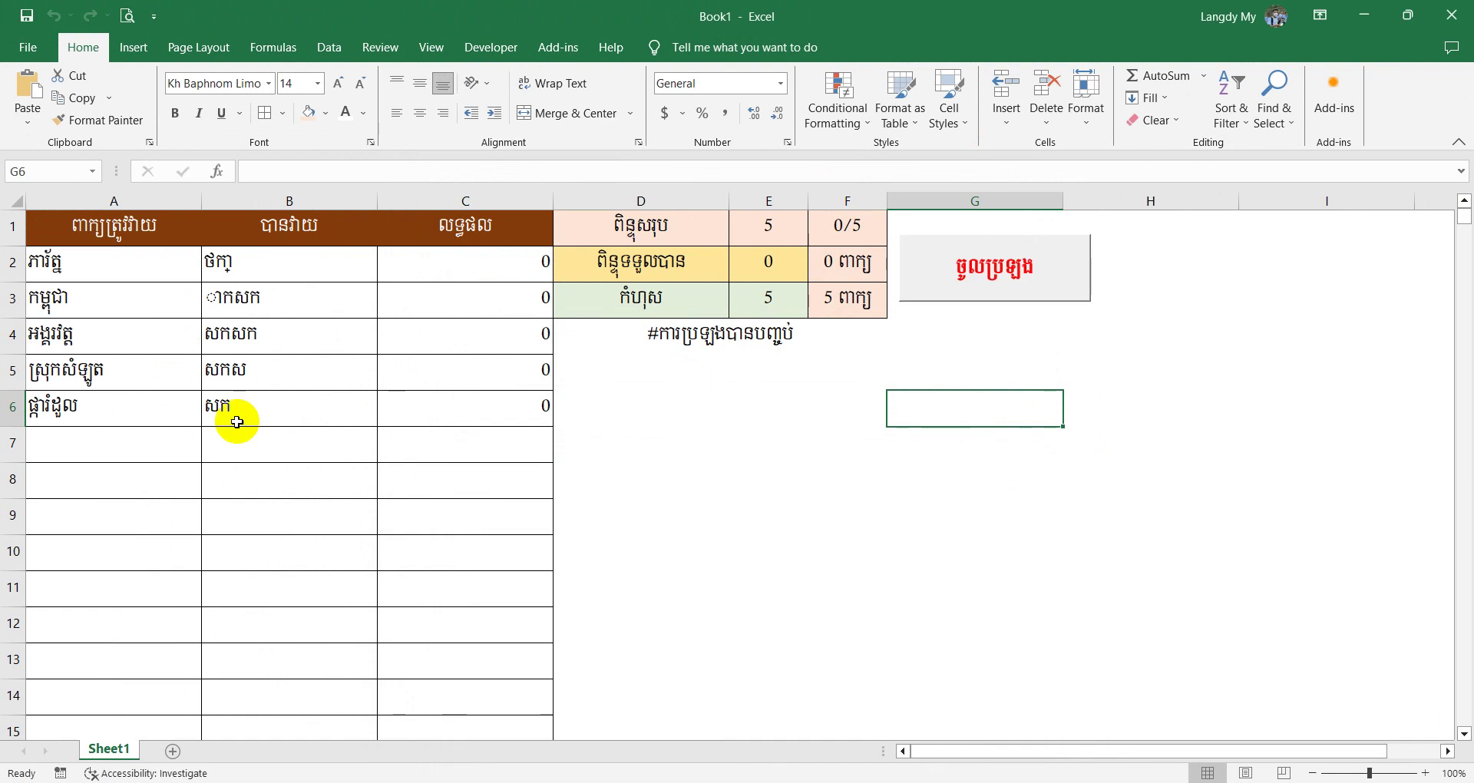
click(76, 253)
drag(76, 253, 110, 420)
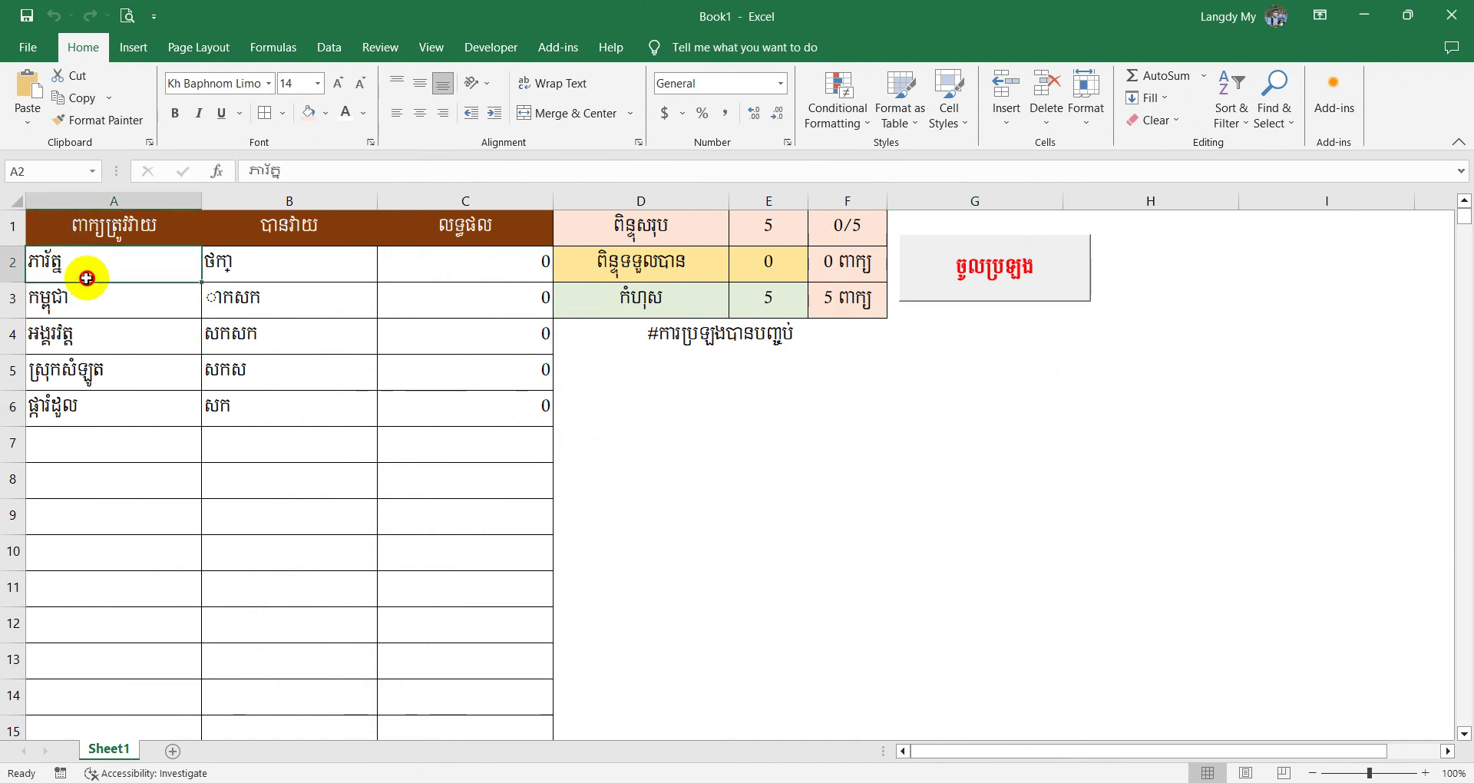
click(96, 434)
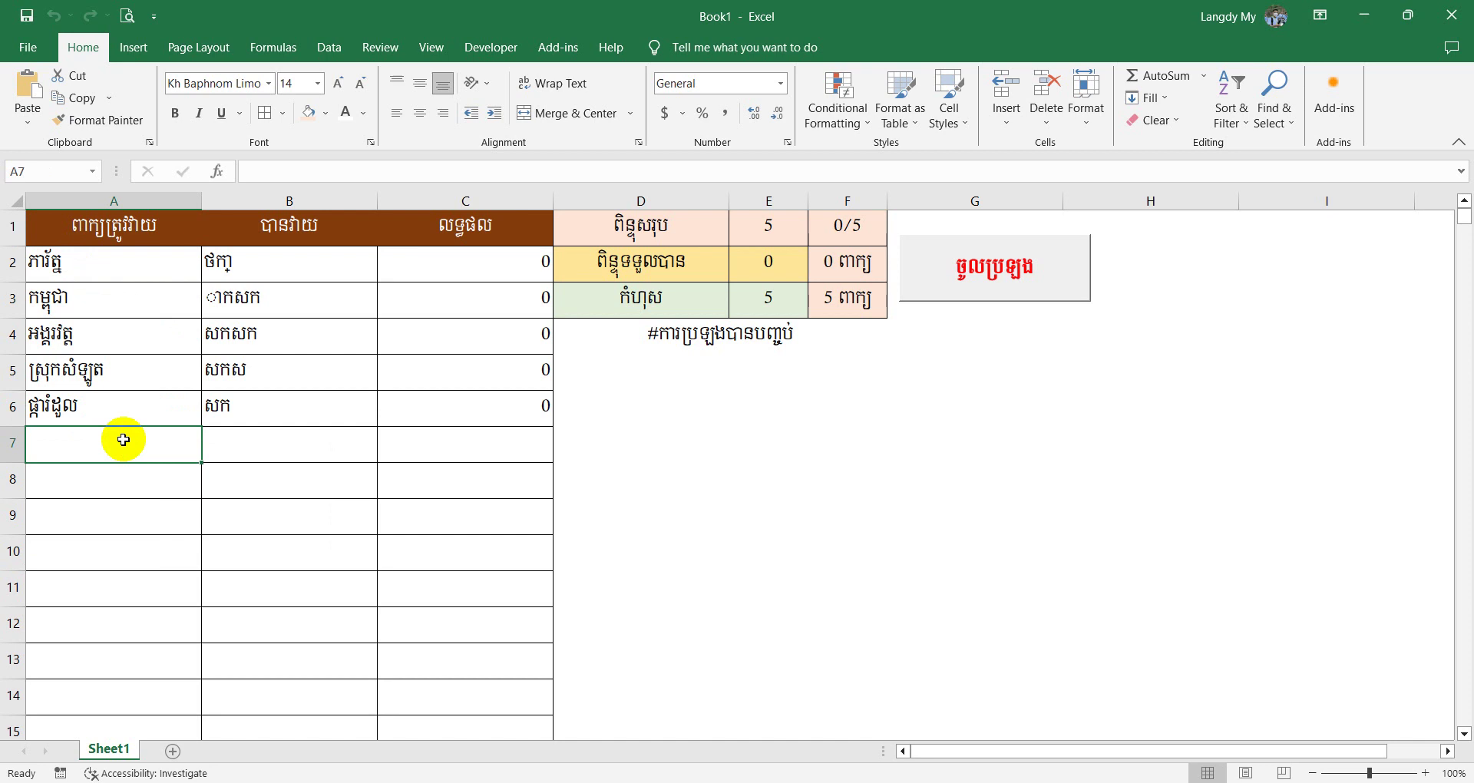
Enter រៀី, រៀនកូដ and រៀនអិចសែល into A7, A8 and A9.
text(រៀនអាយ)
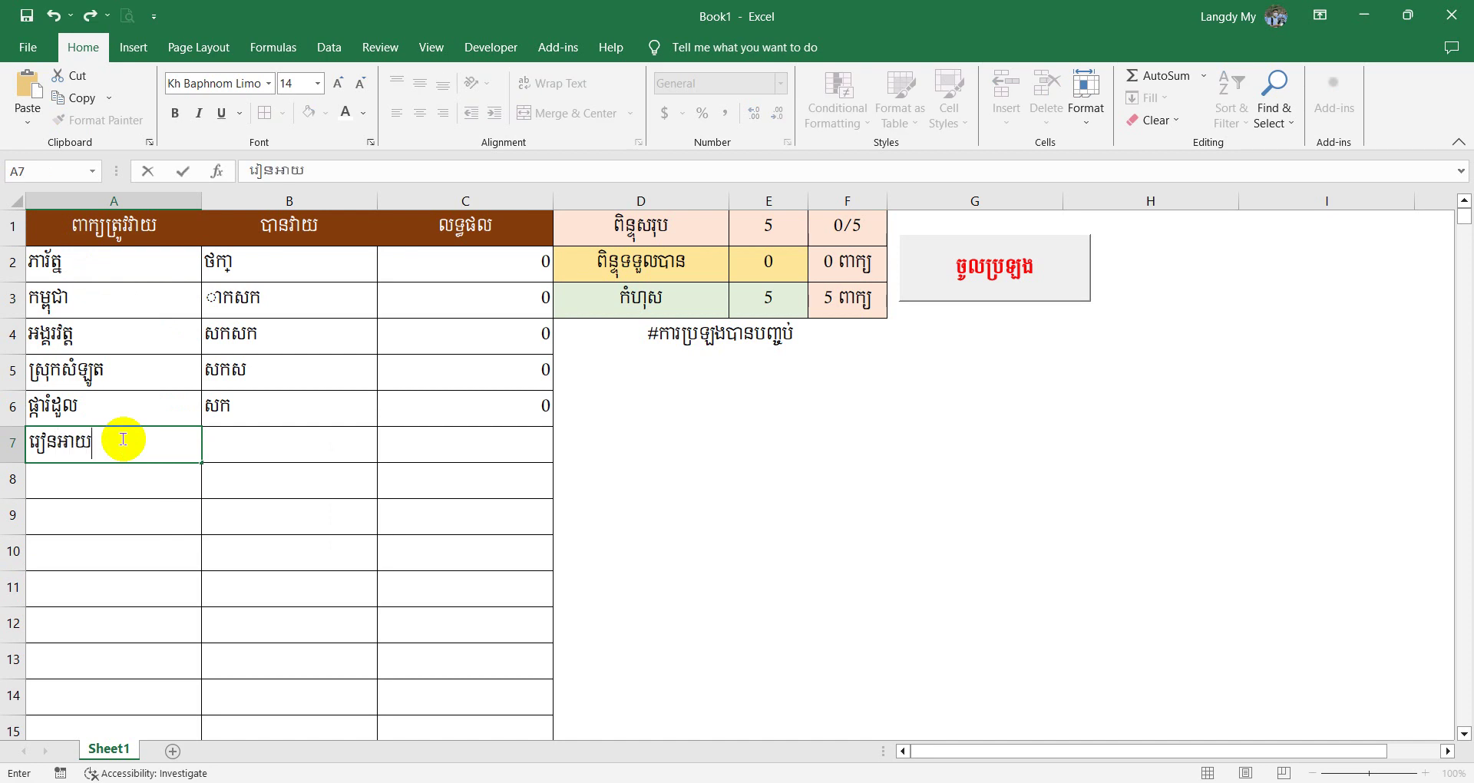
text(ធី)
key(Return)
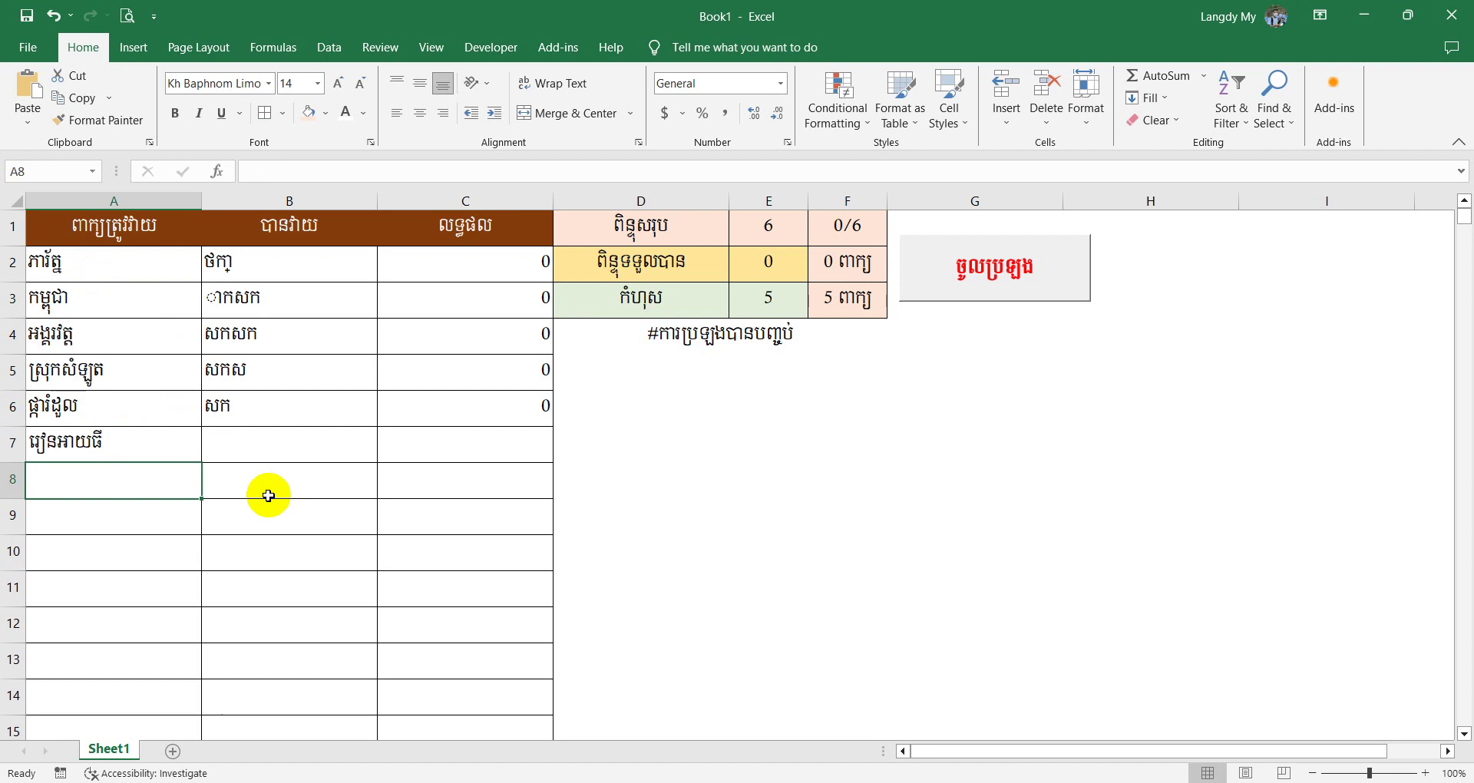
text(រៀនកូដ)
key(Return)
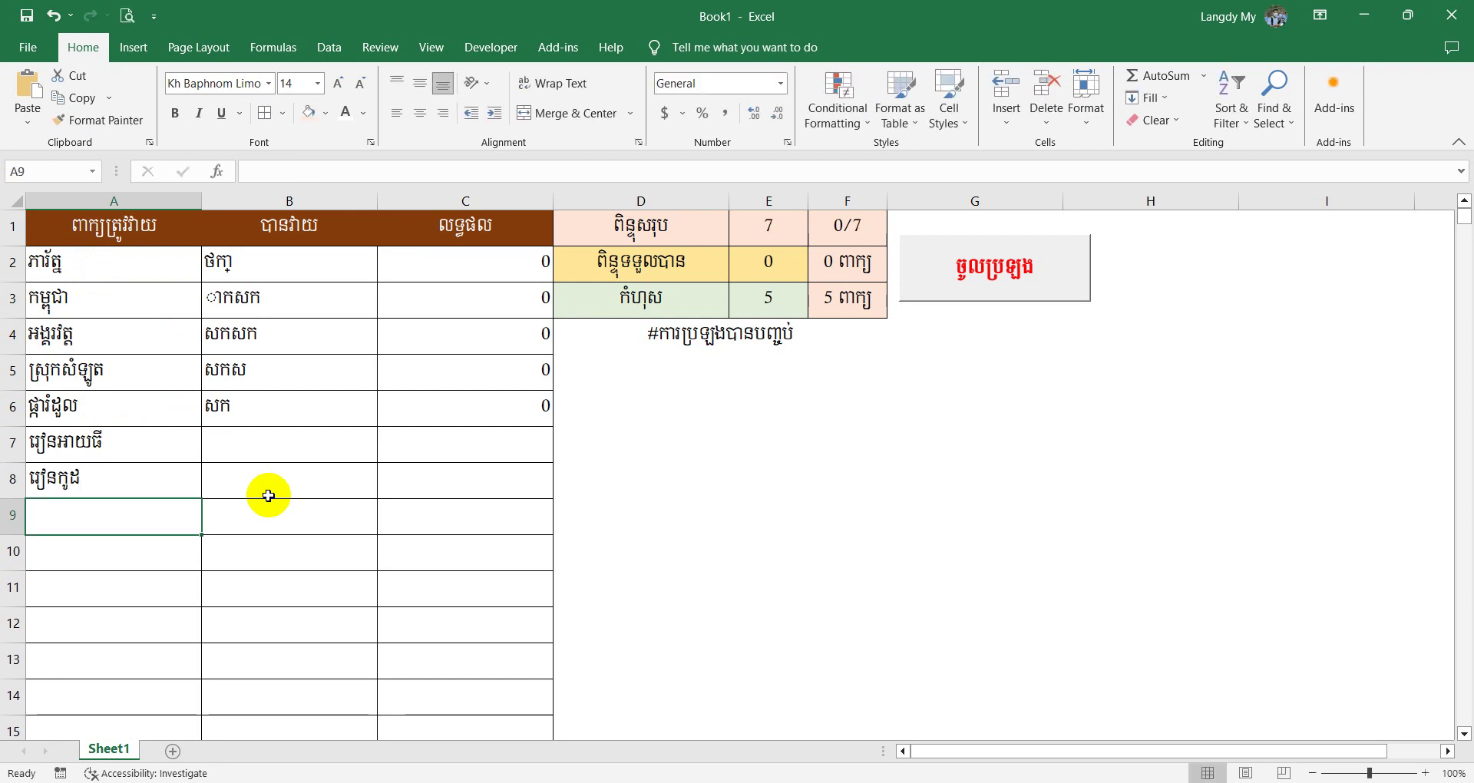
text(រៀនអិចសែ)
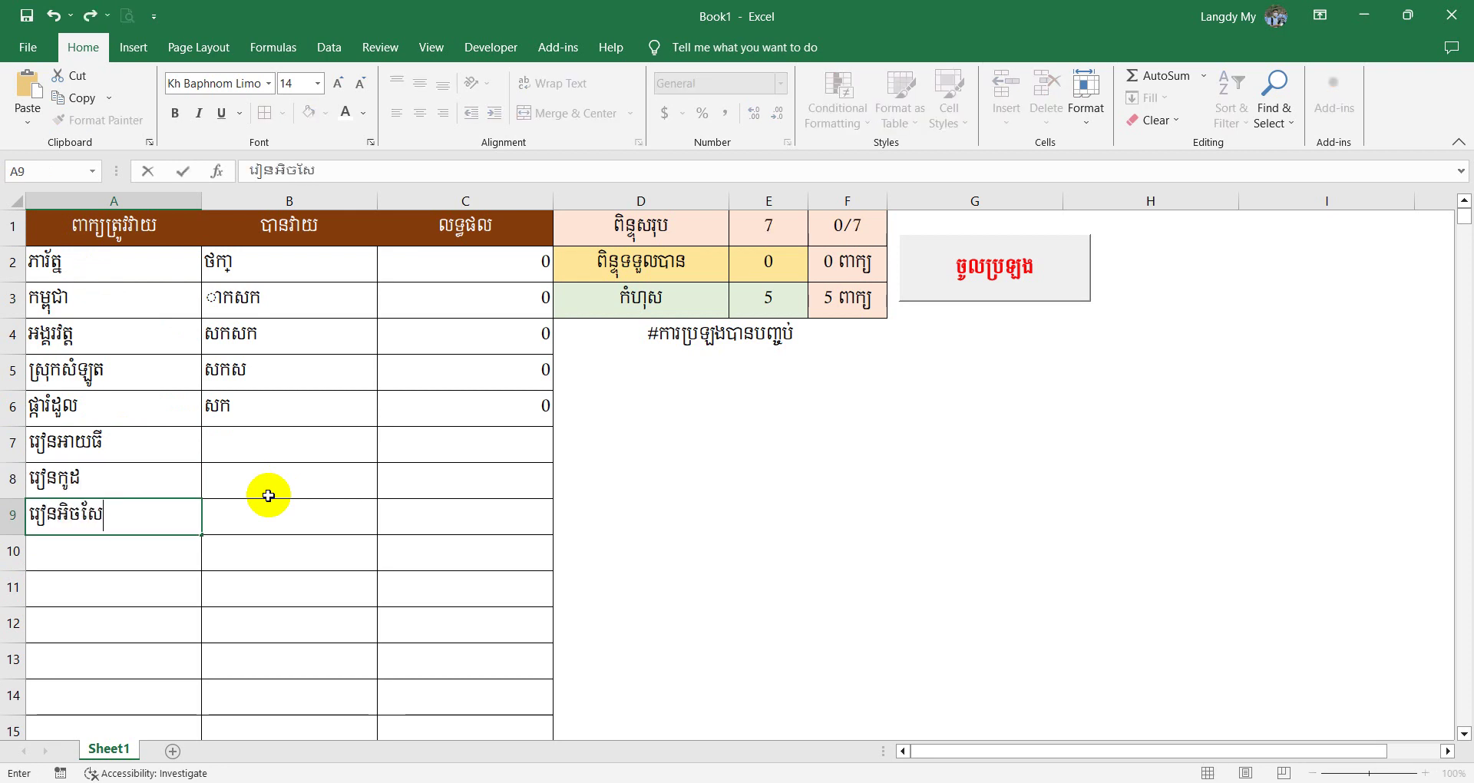
text(ល)
key(Return)
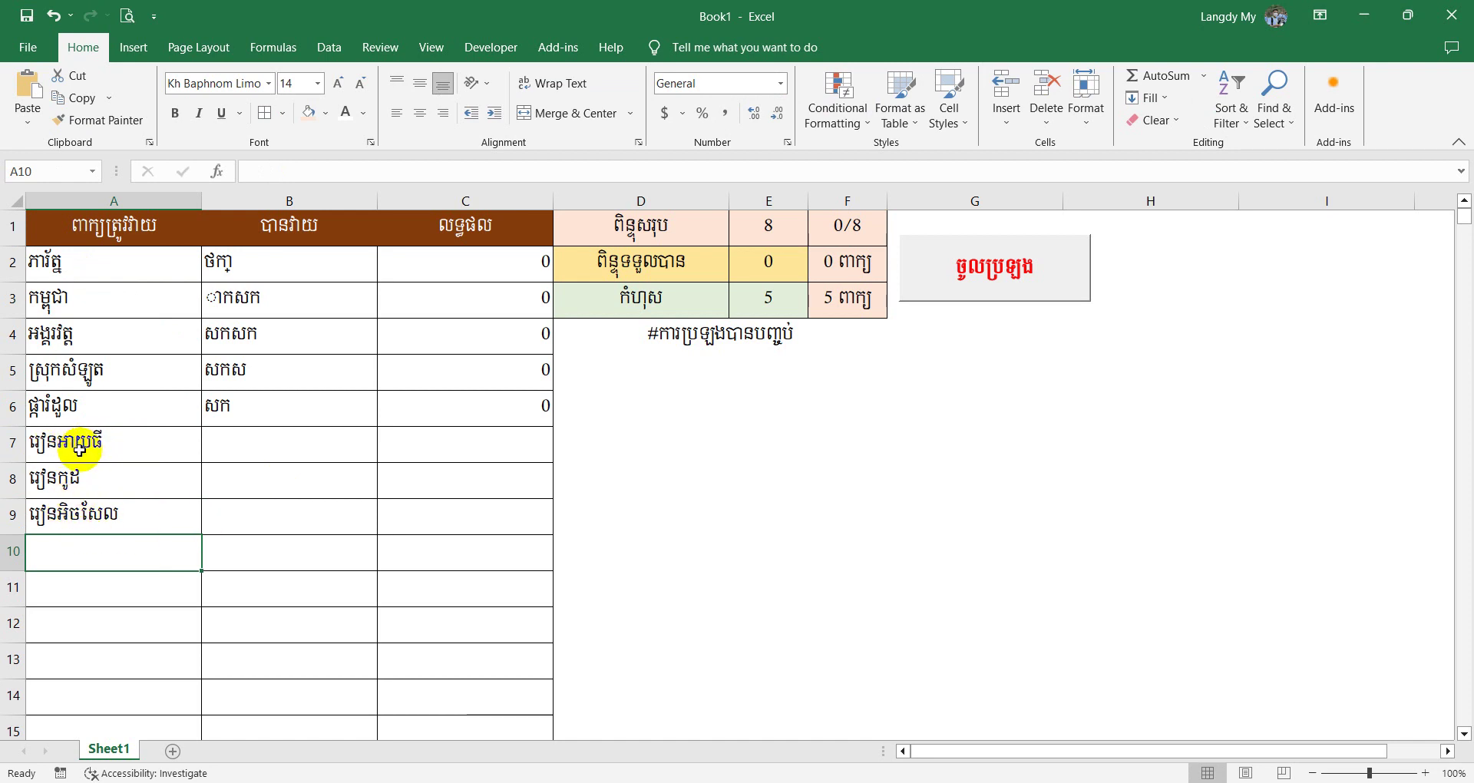
Try a test answer in B7 and then erase it.
click(224, 451)
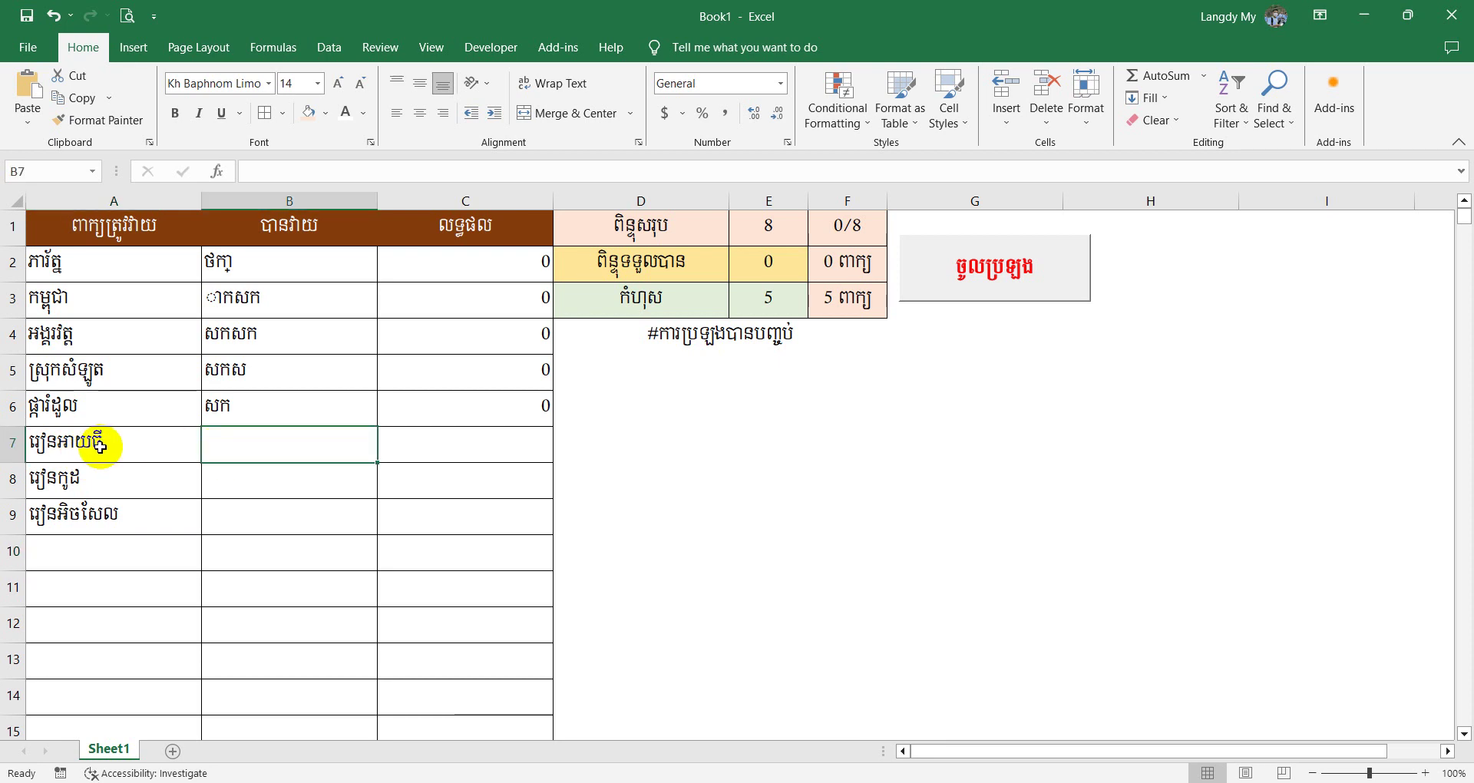
text(រផ)
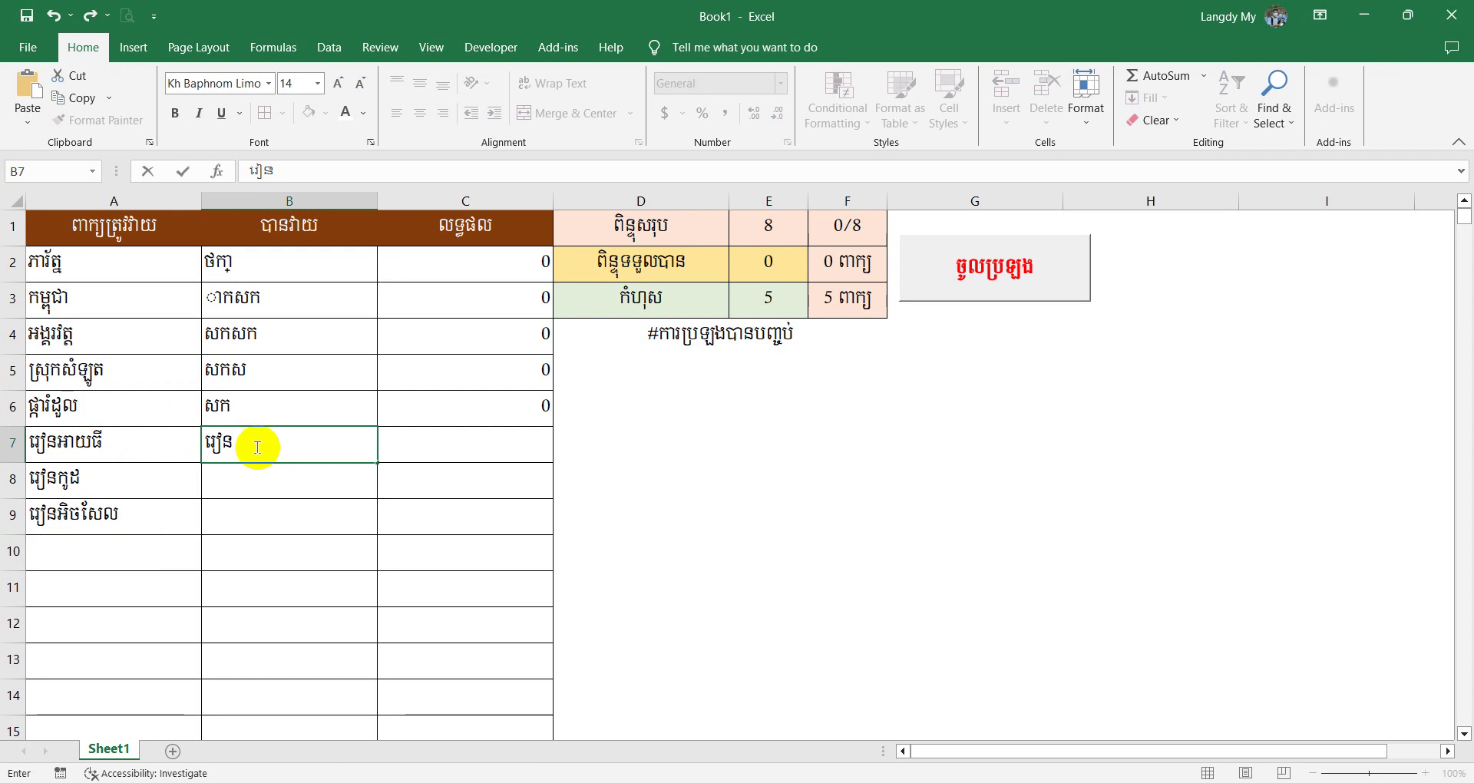
key(BackSpace)
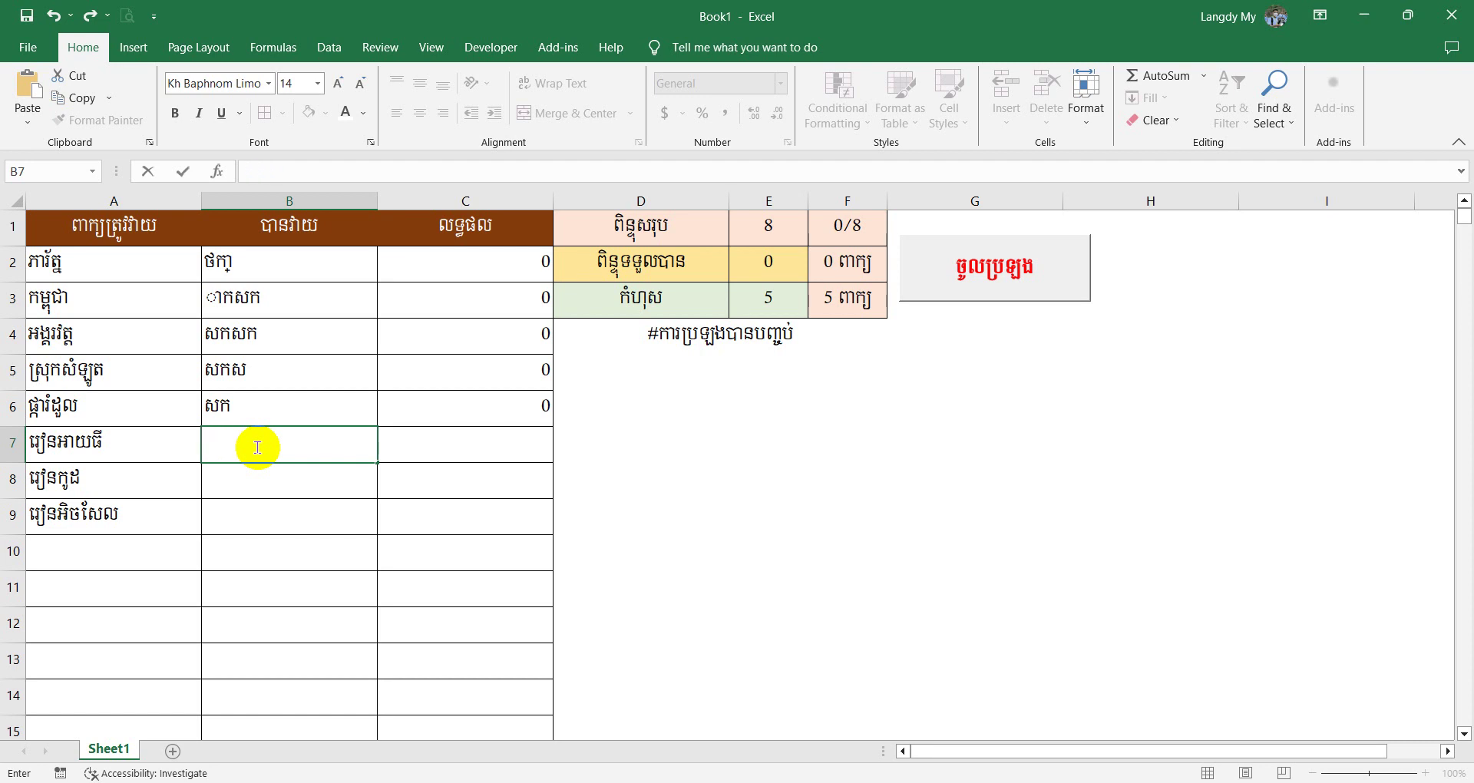
Enter បាត់ដំបង in A10 and check the word list in A2:A9.
click(93, 561)
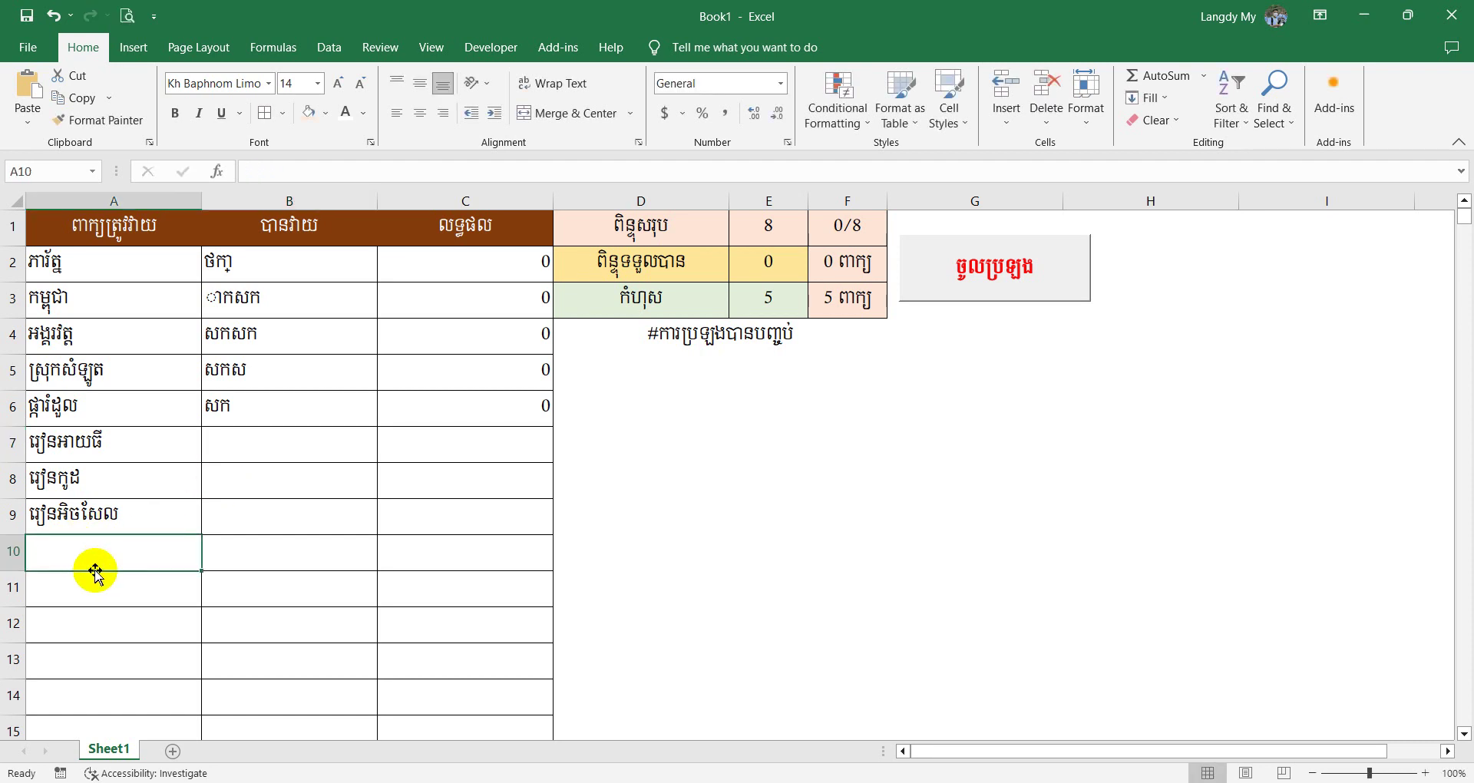
text(បាត់ដំបង)
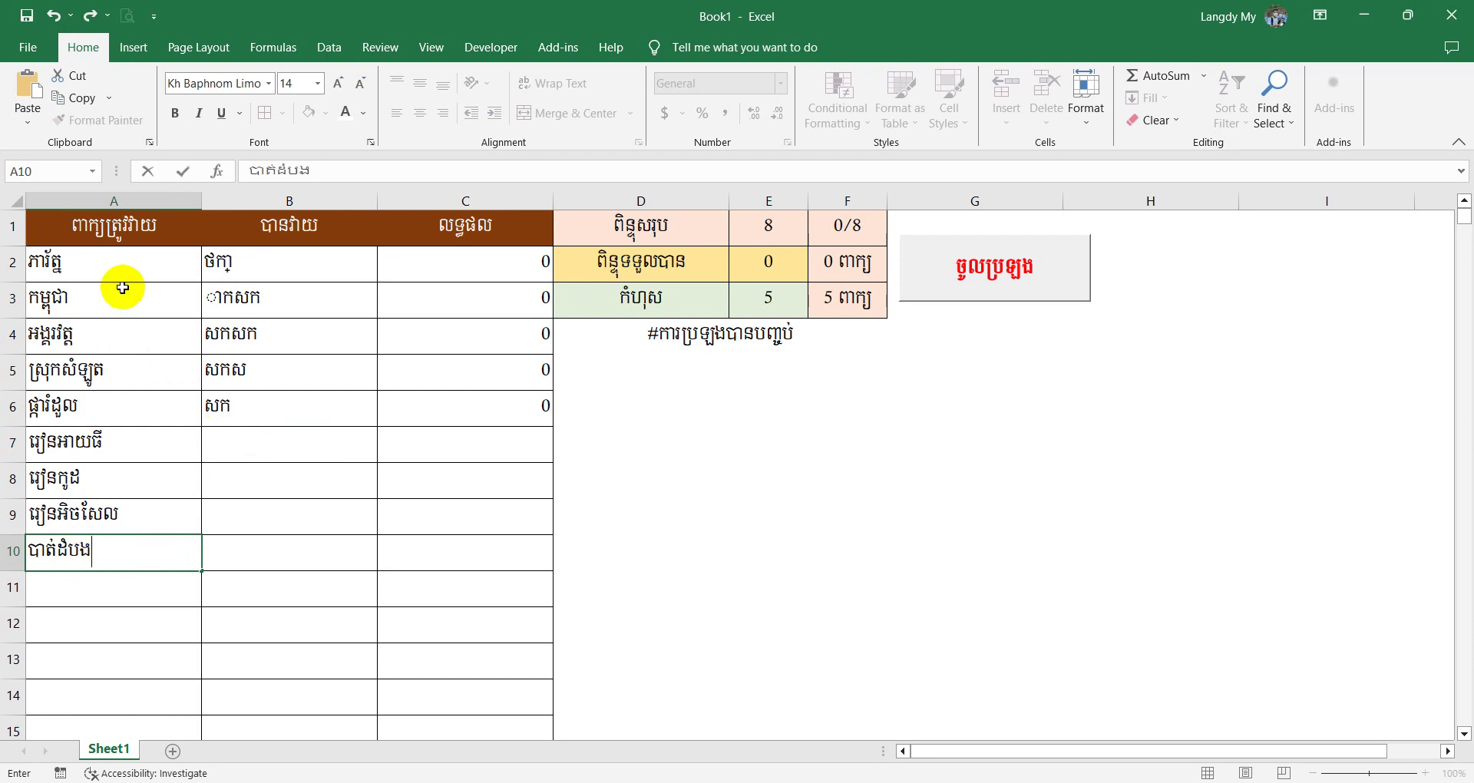
drag(123, 265, 123, 507)
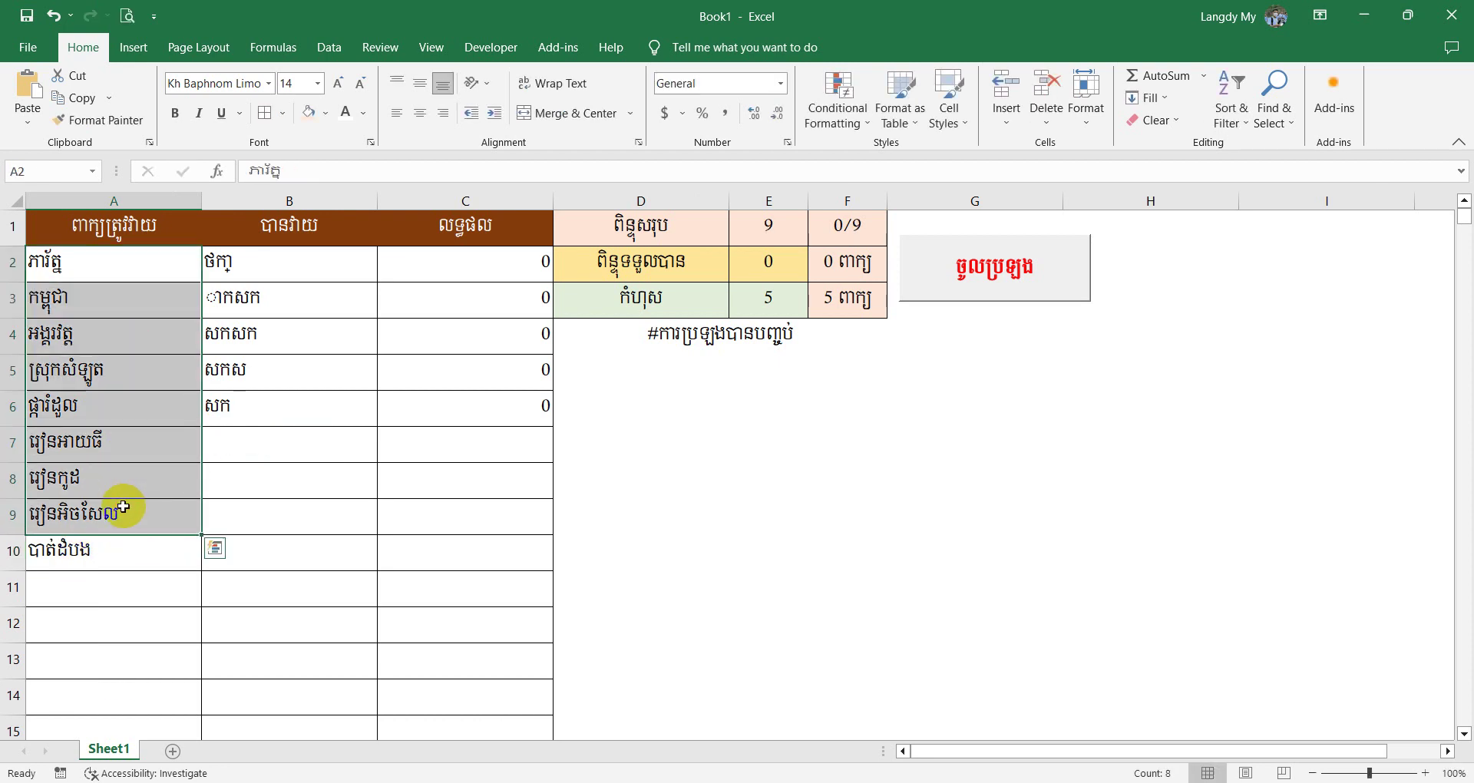
click(526, 370)
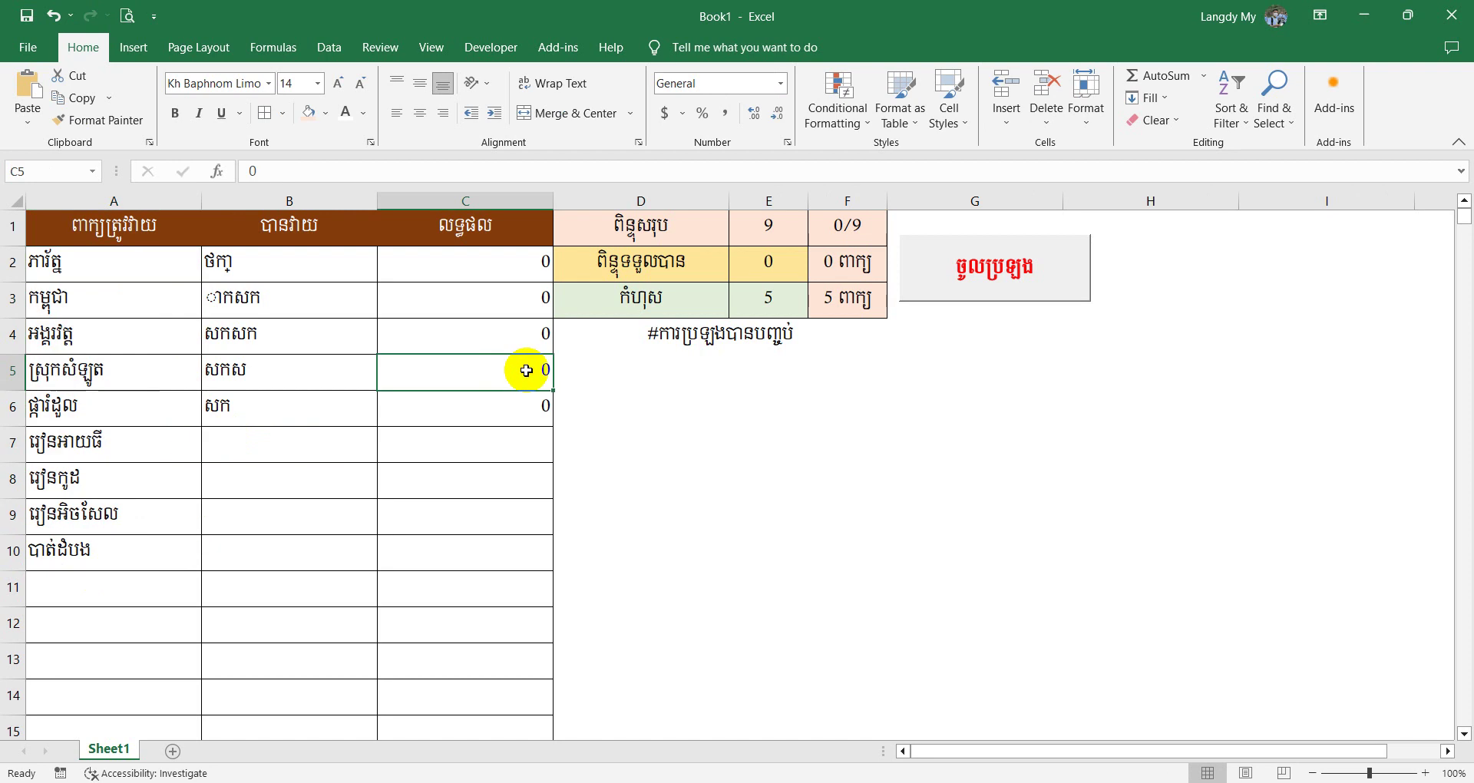
Start the exam, type all nine words correctly, and acknowledge the Exam Finished message.
click(956, 271)
click(752, 471)
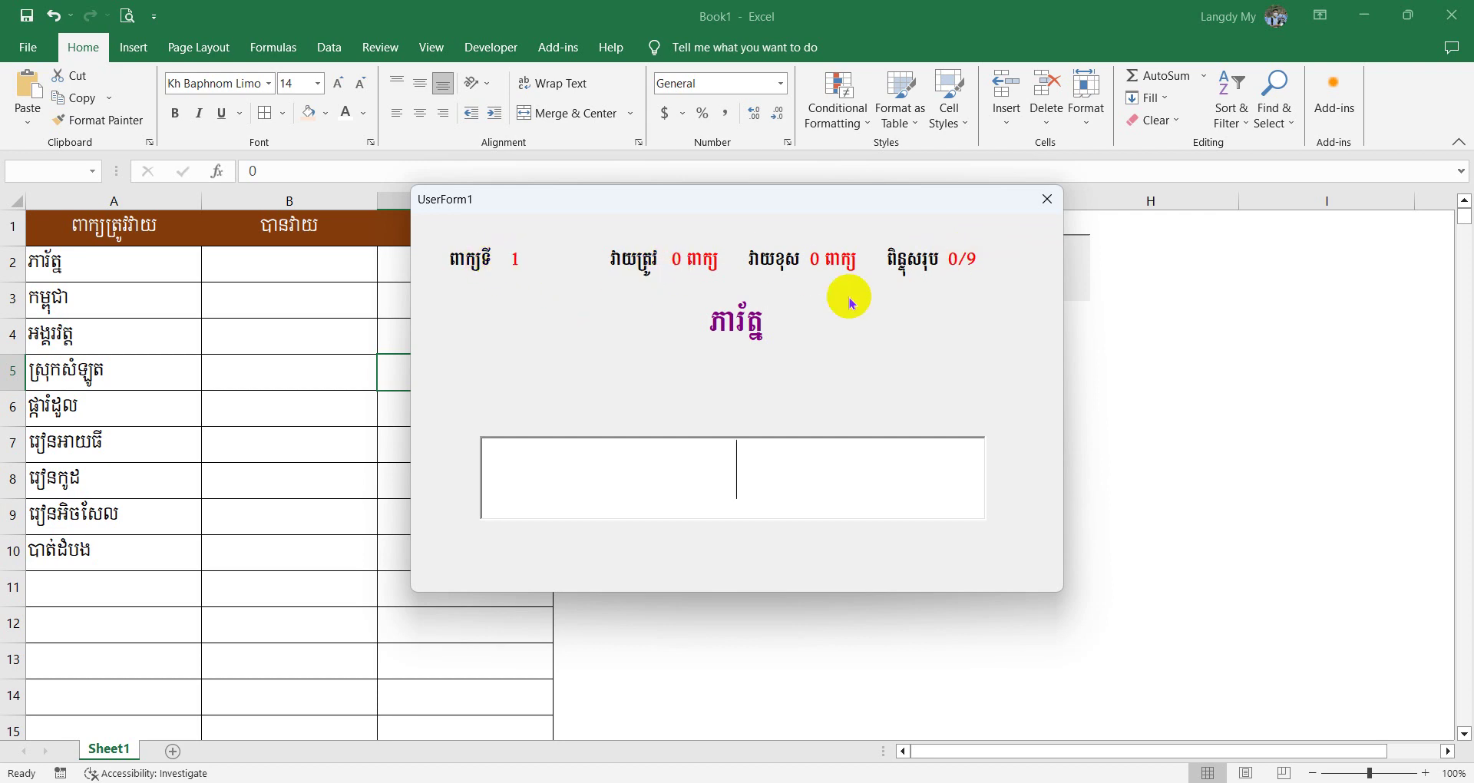
text(ភា)
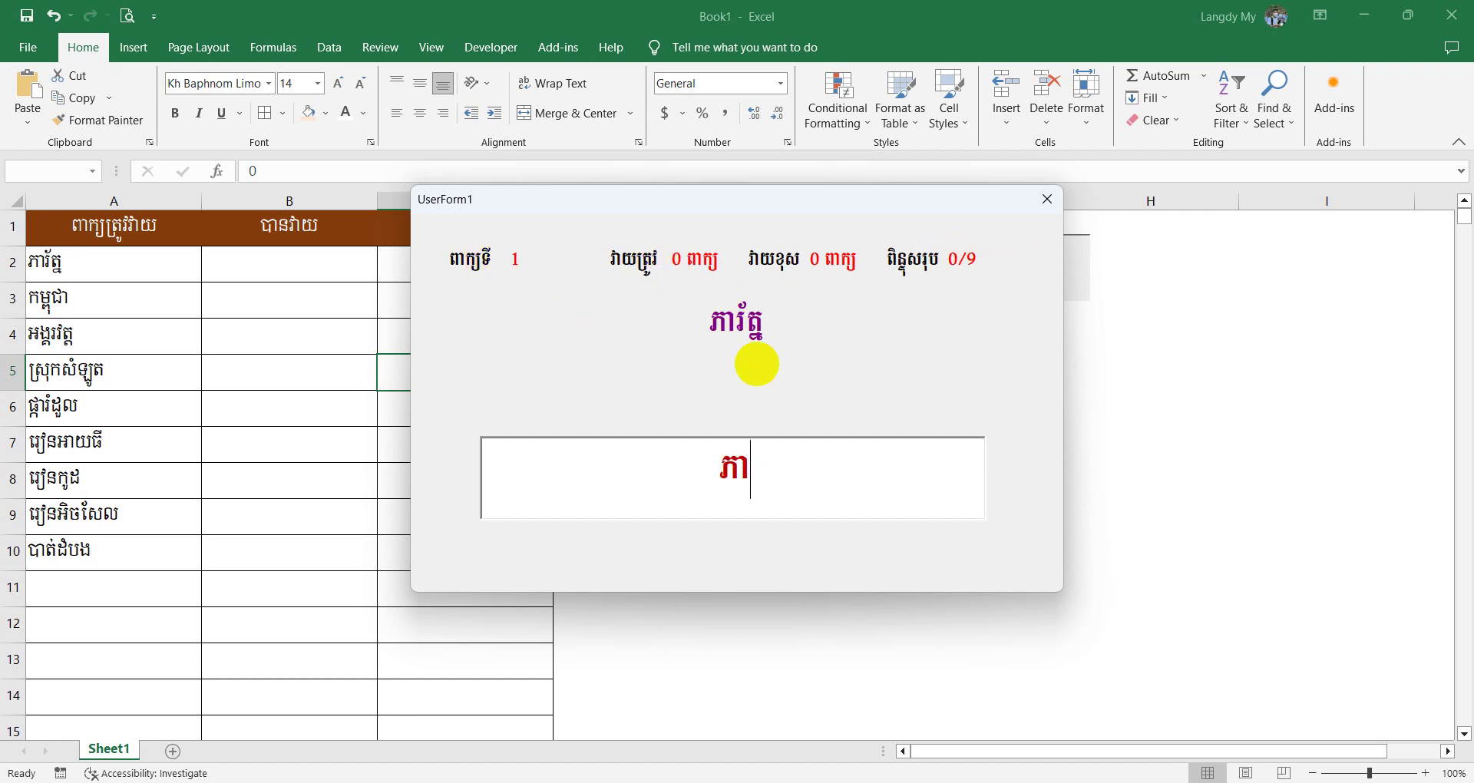
text(រ័ត្ន)
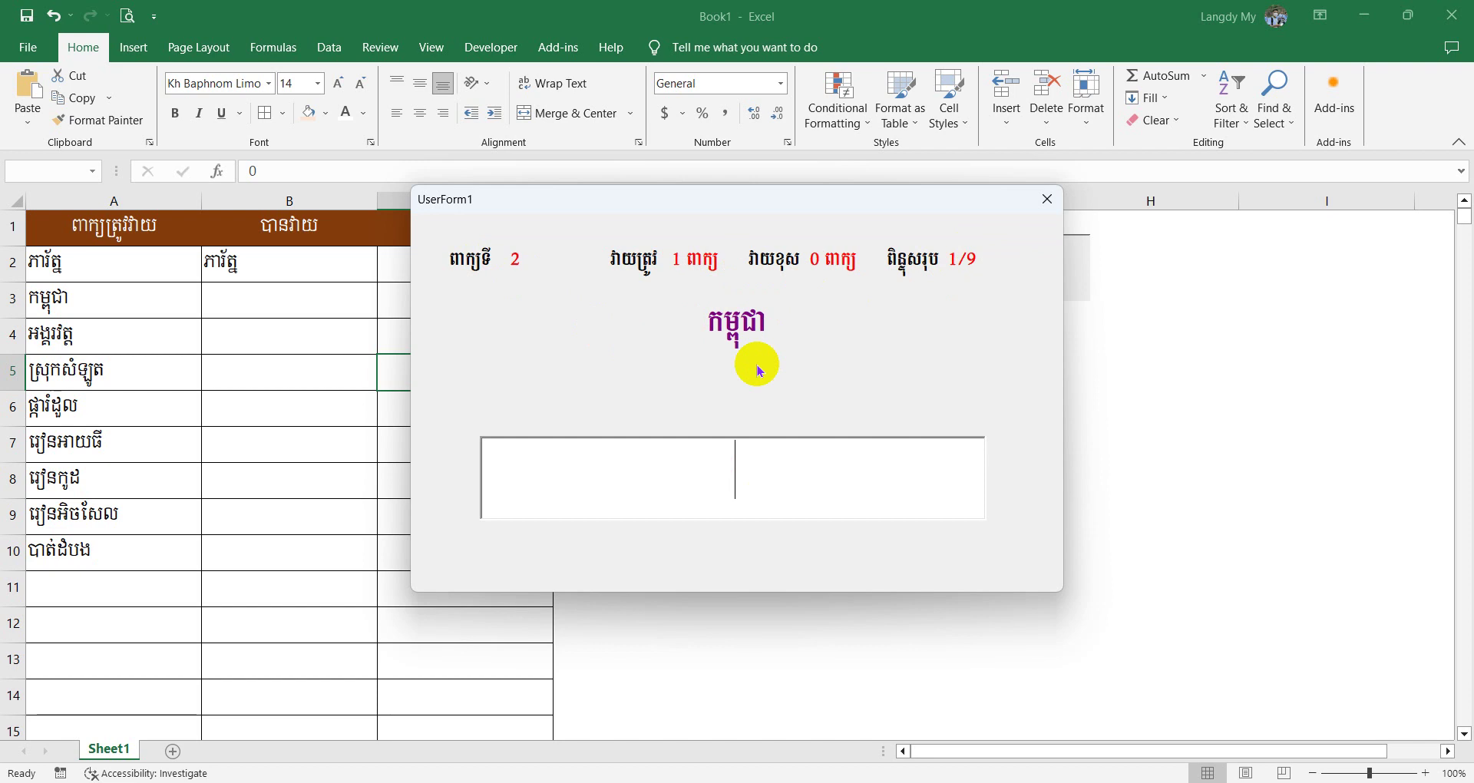
text(កម្ពុជា)
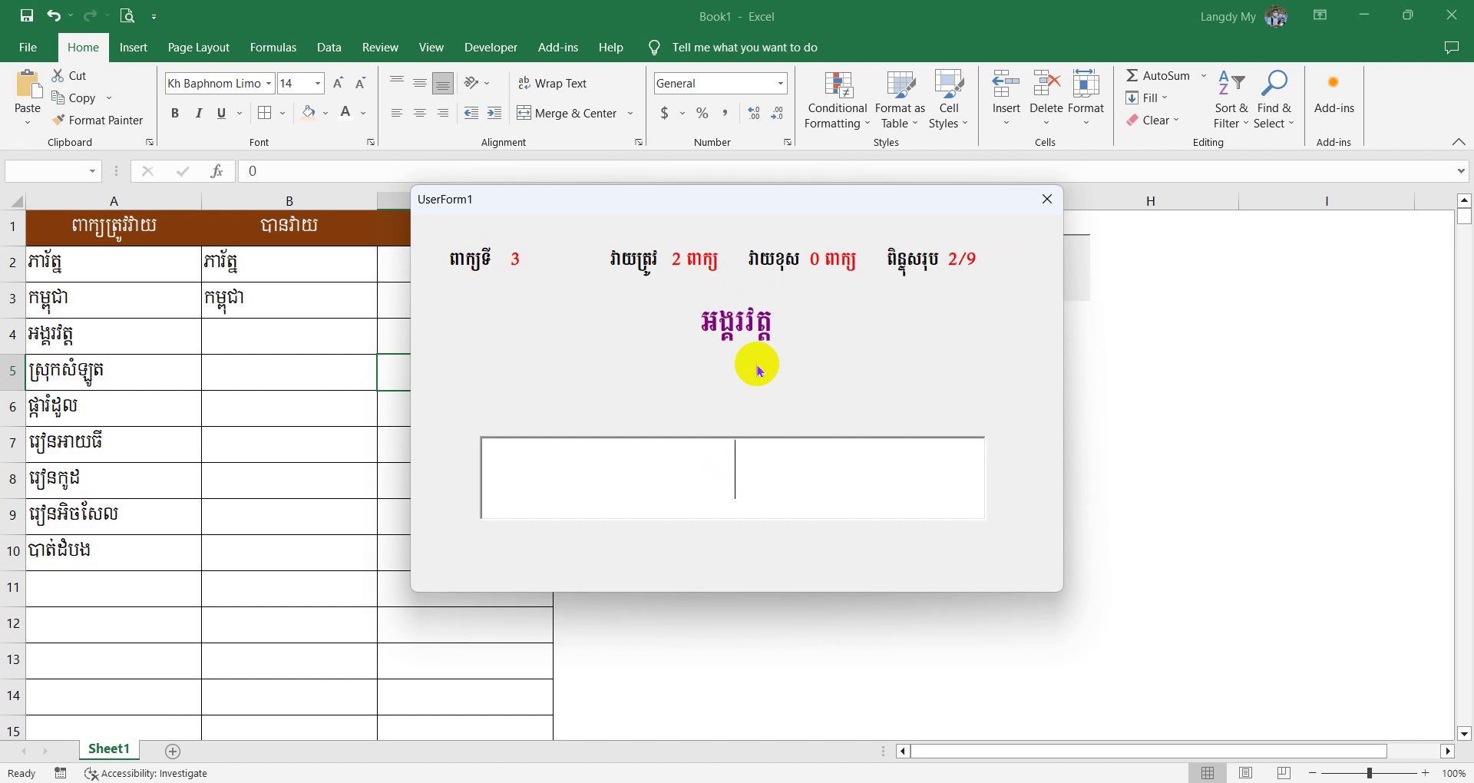
text(អង្គរវត្)
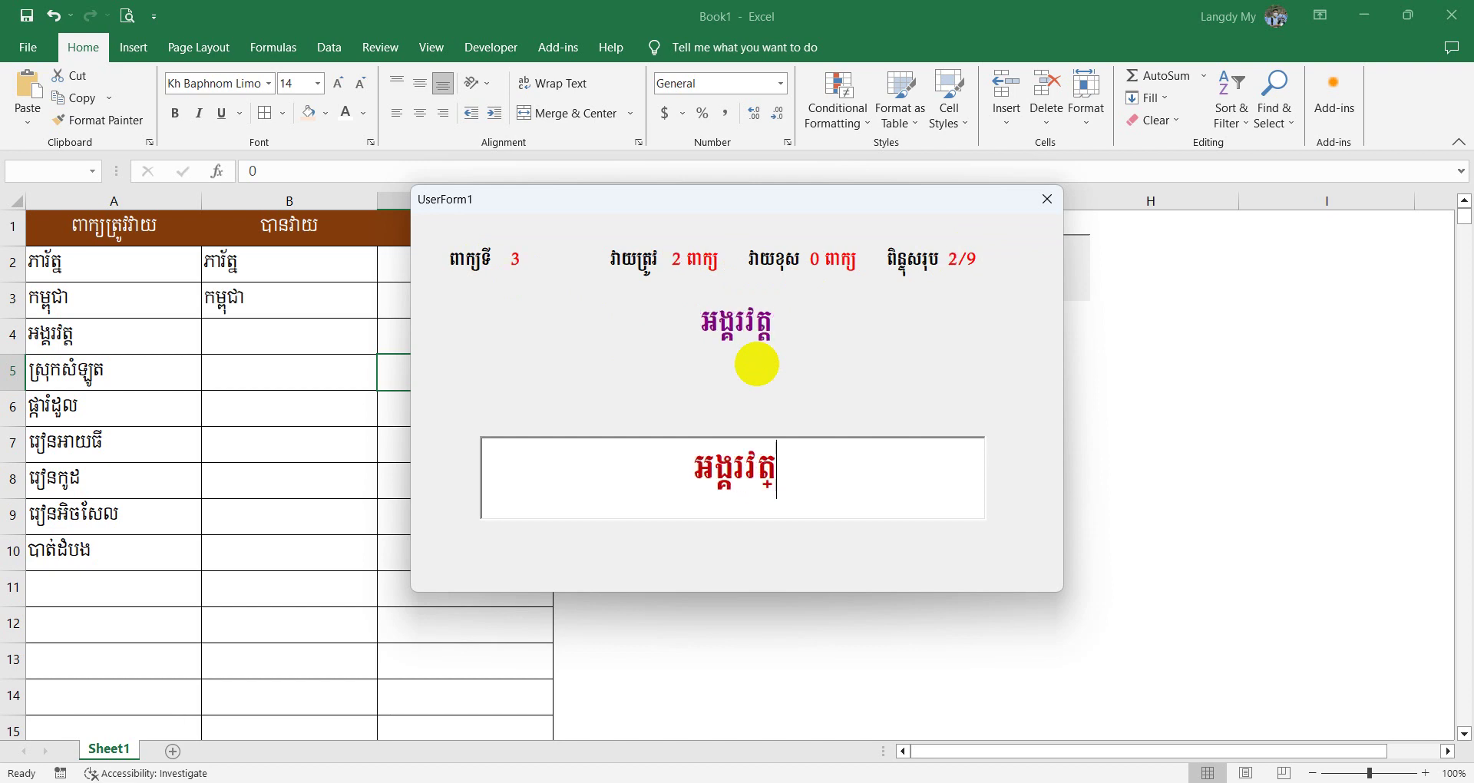
text(តស្រុកស)
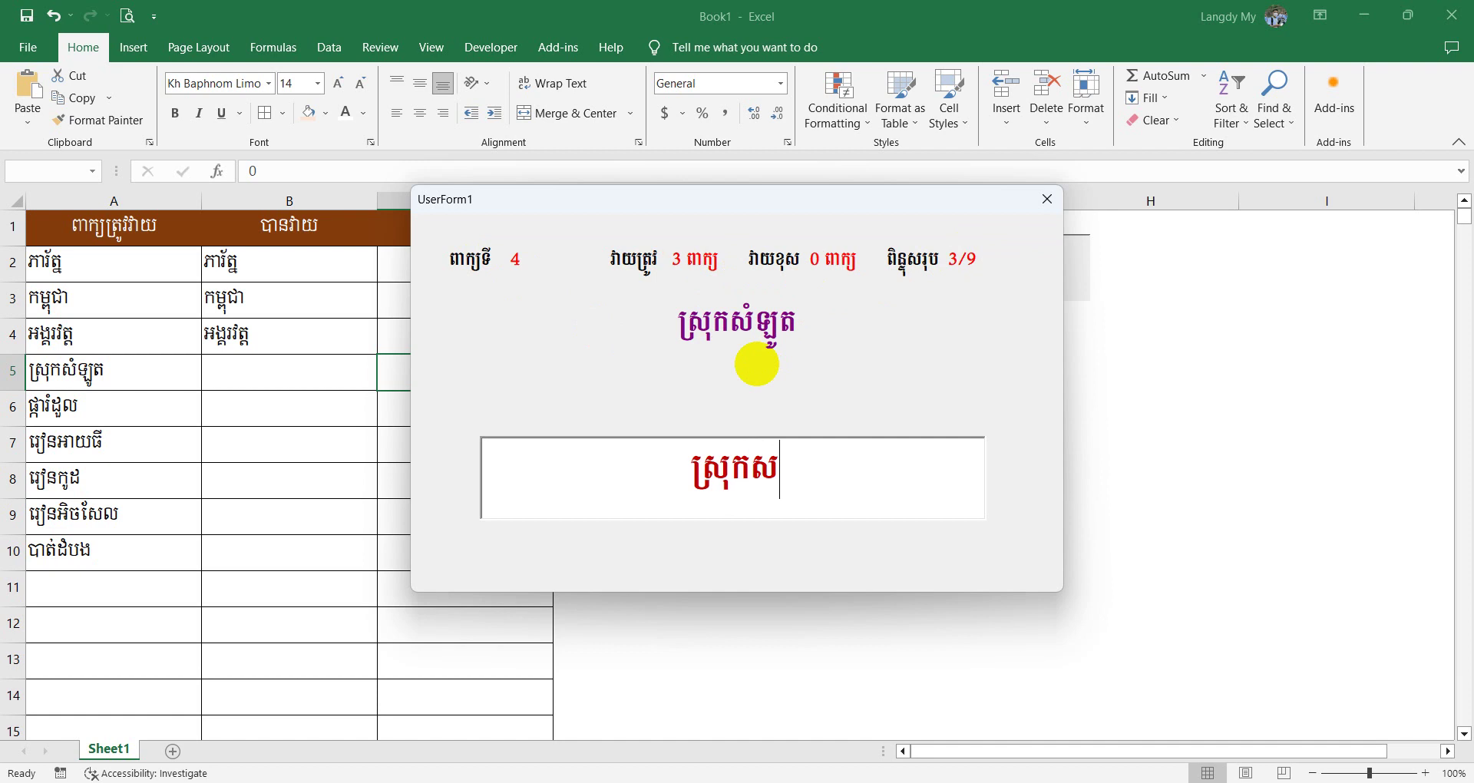
text(ំឡូត)
text(ផ)
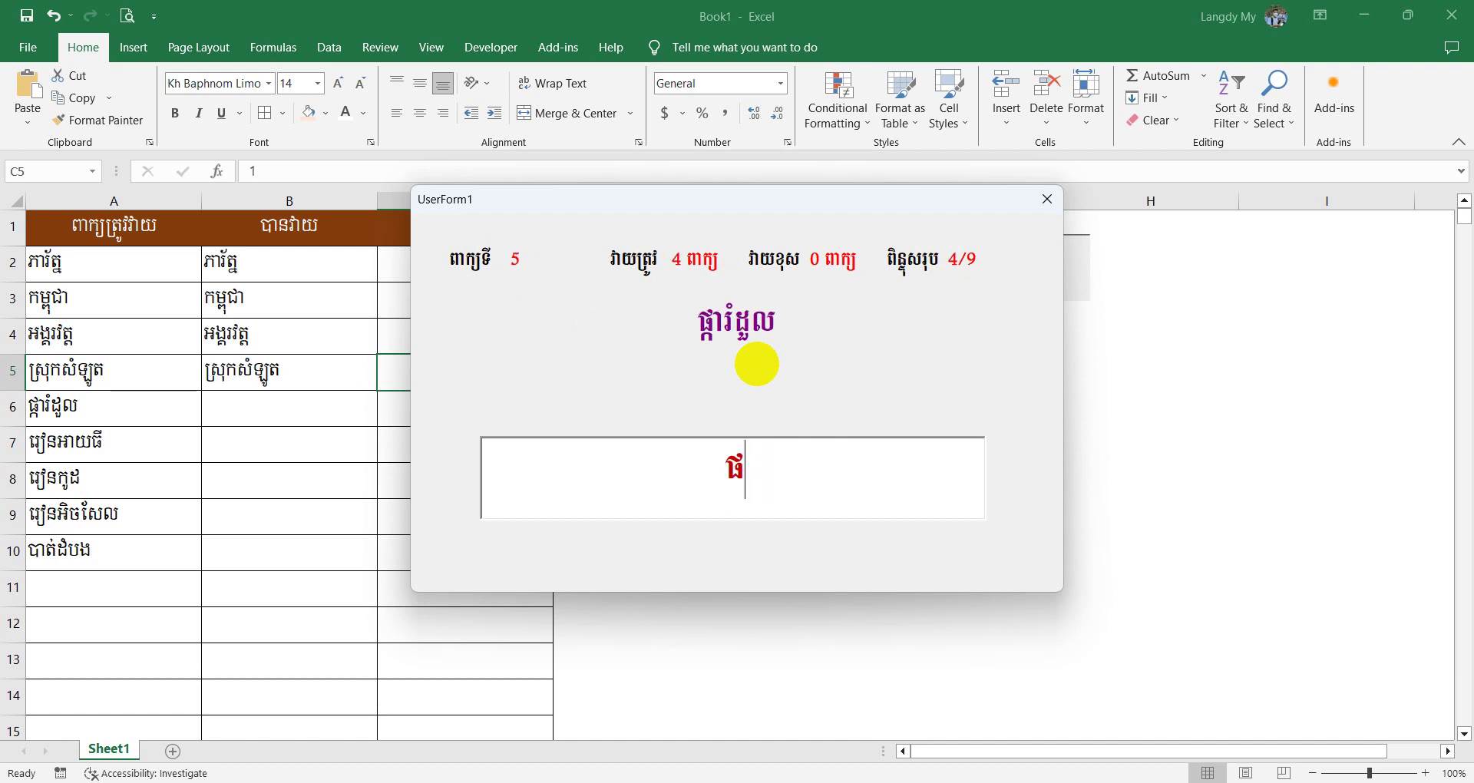
text(្ការំដ)
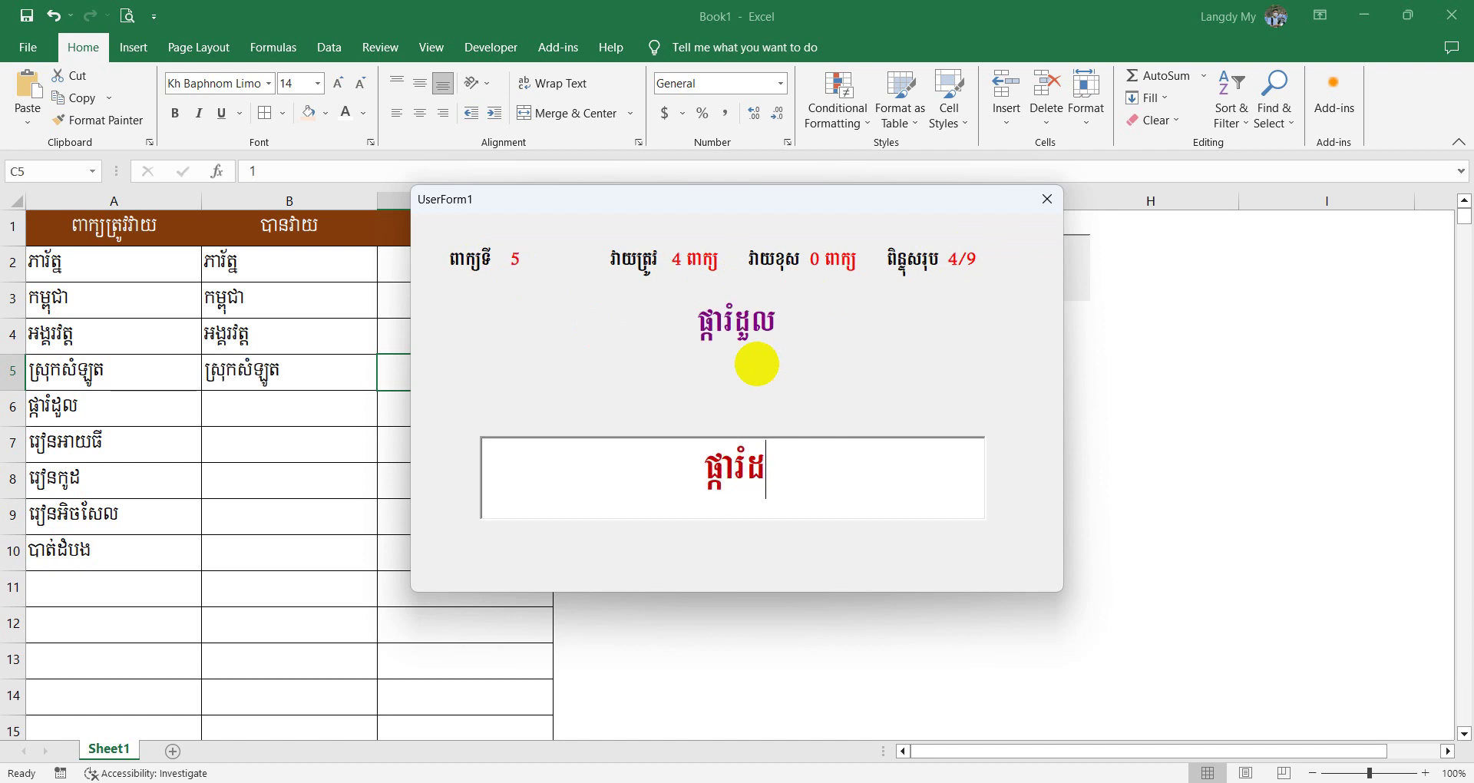
text(ួល)
text(រៀន)
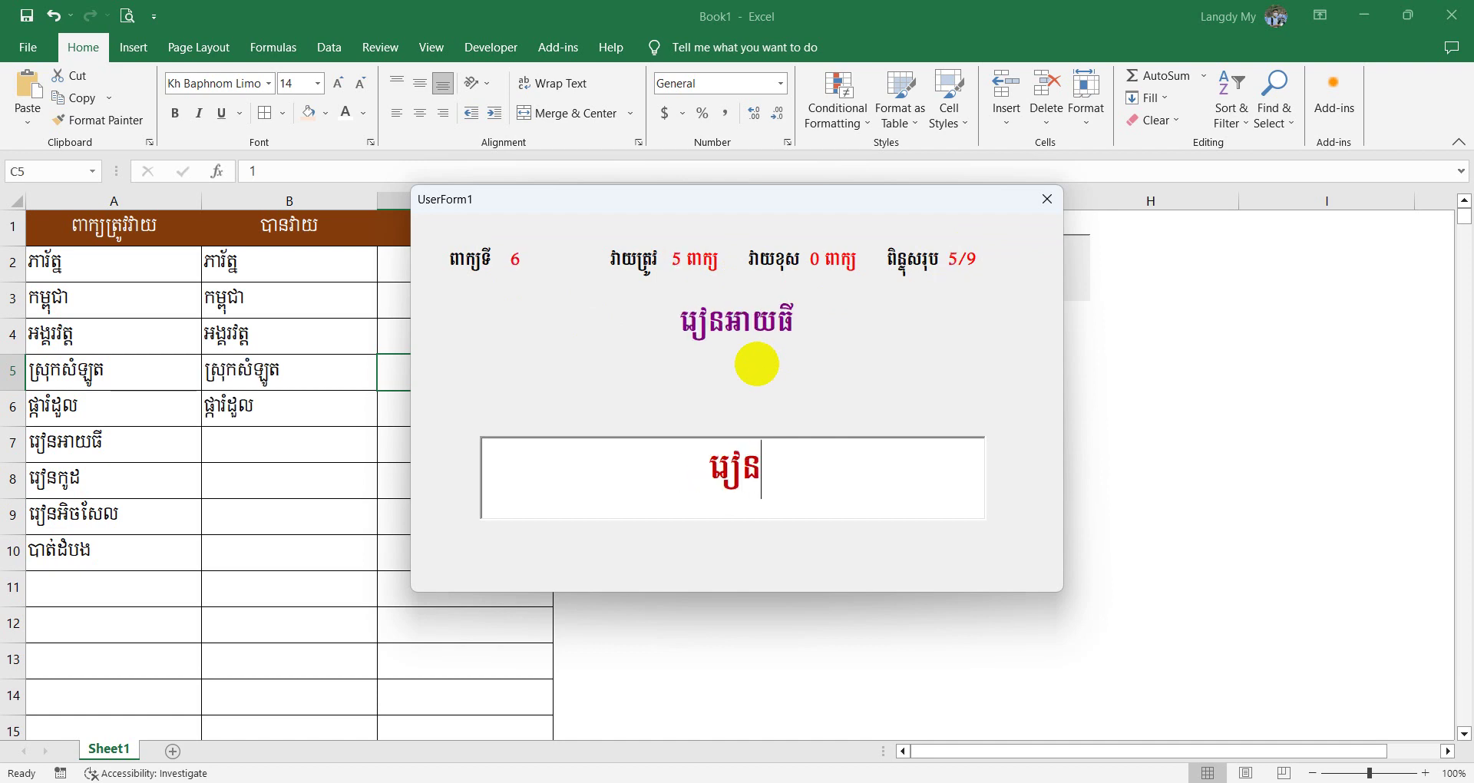
text(អាយធី)
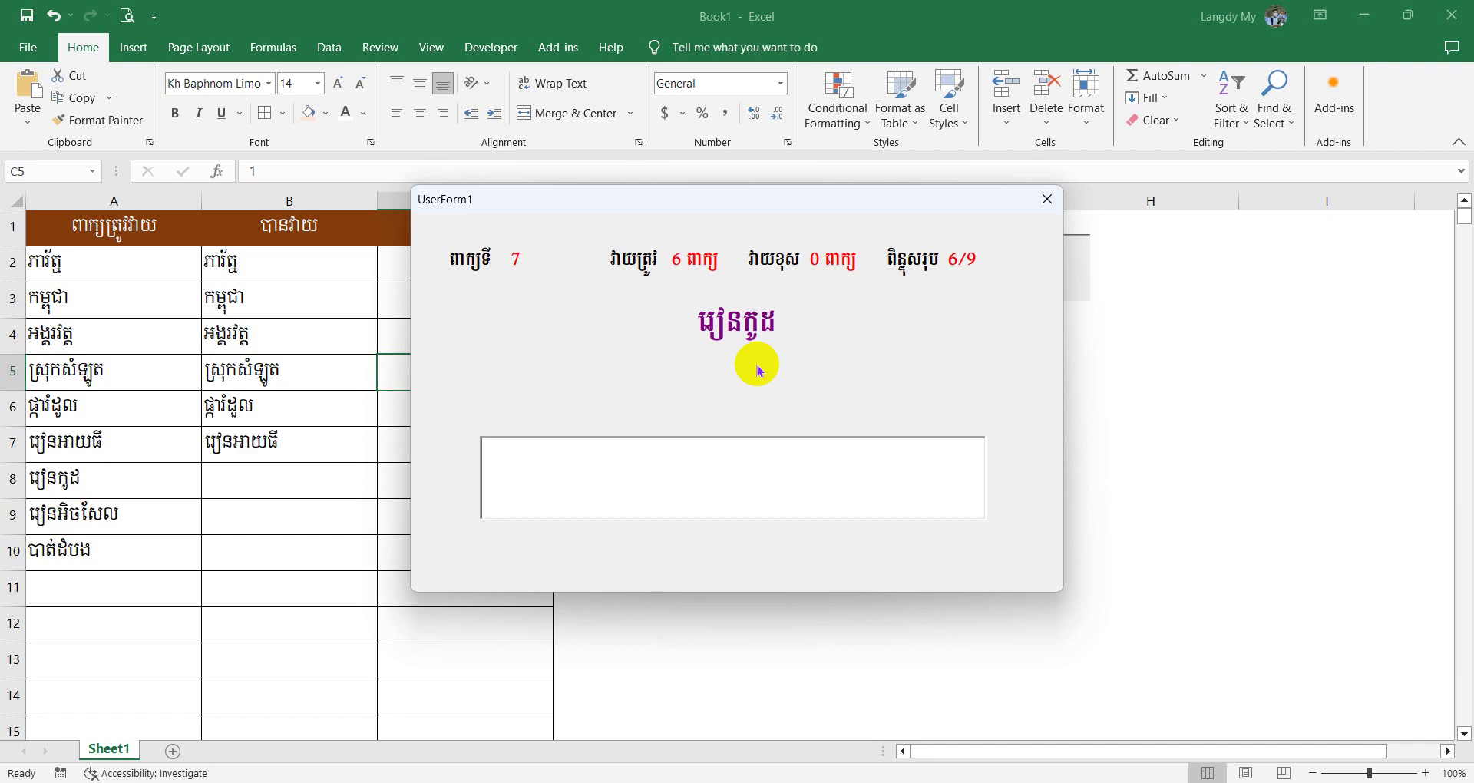
text(រៀនកូដ)
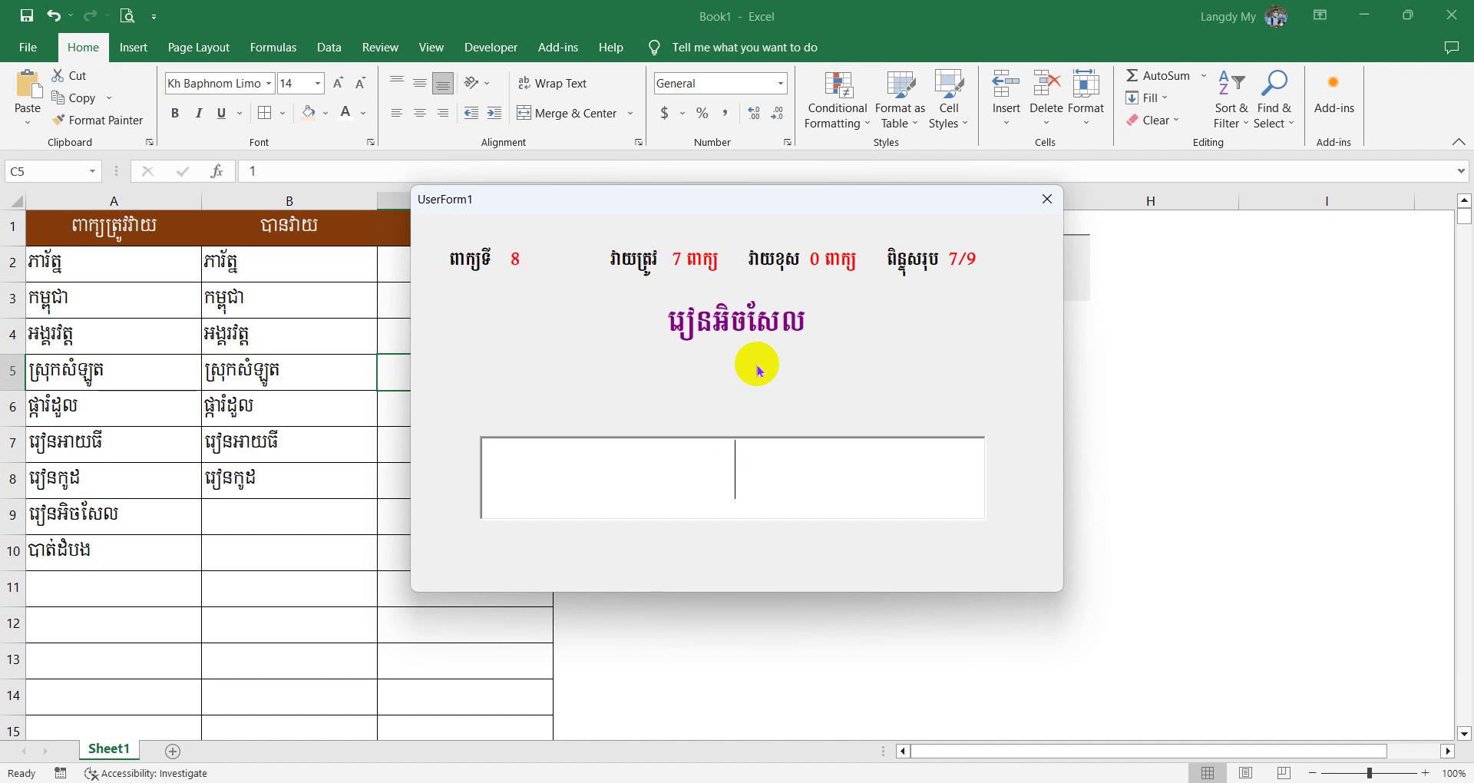
text(រៀនអ)
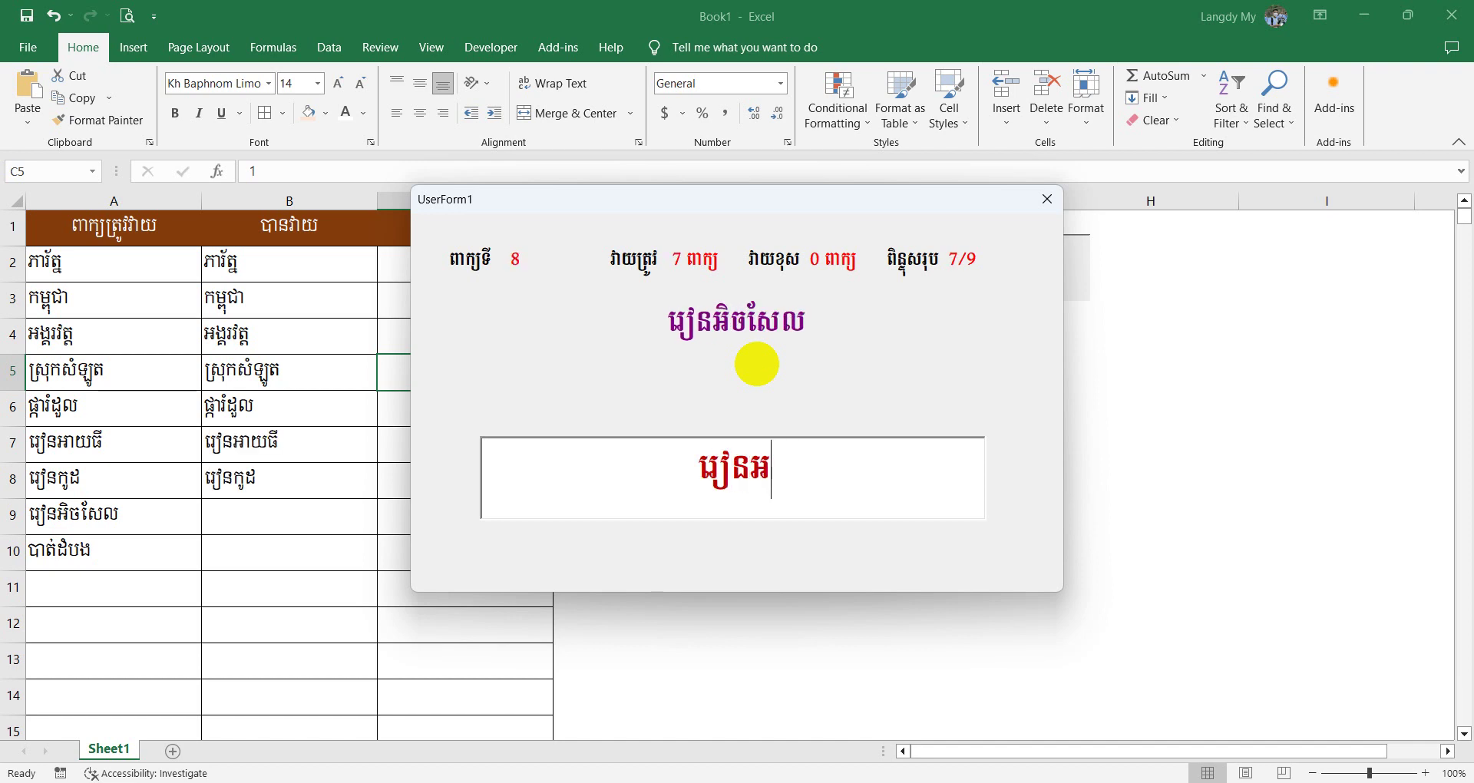
text(ិចសែល)
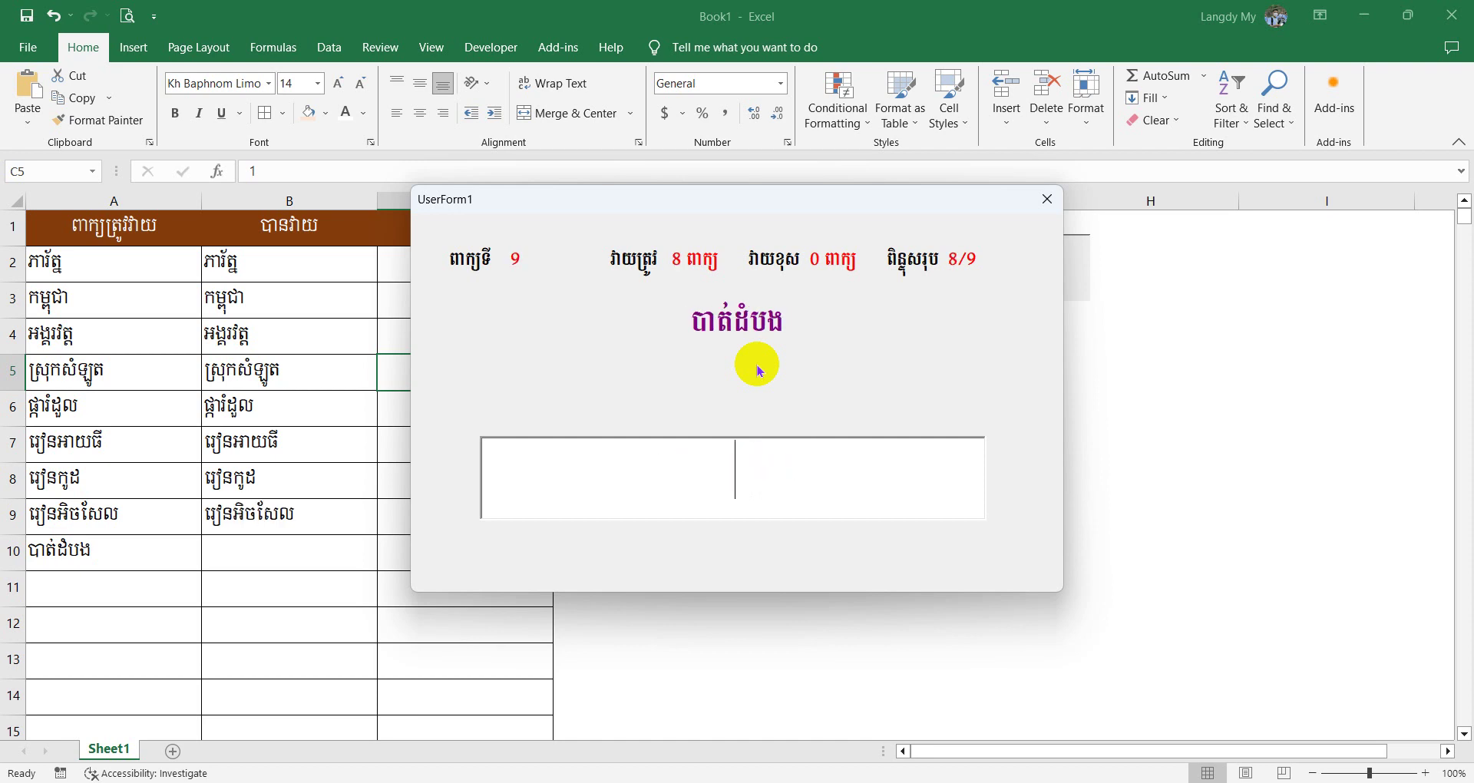
text(បាត់ដំបង)
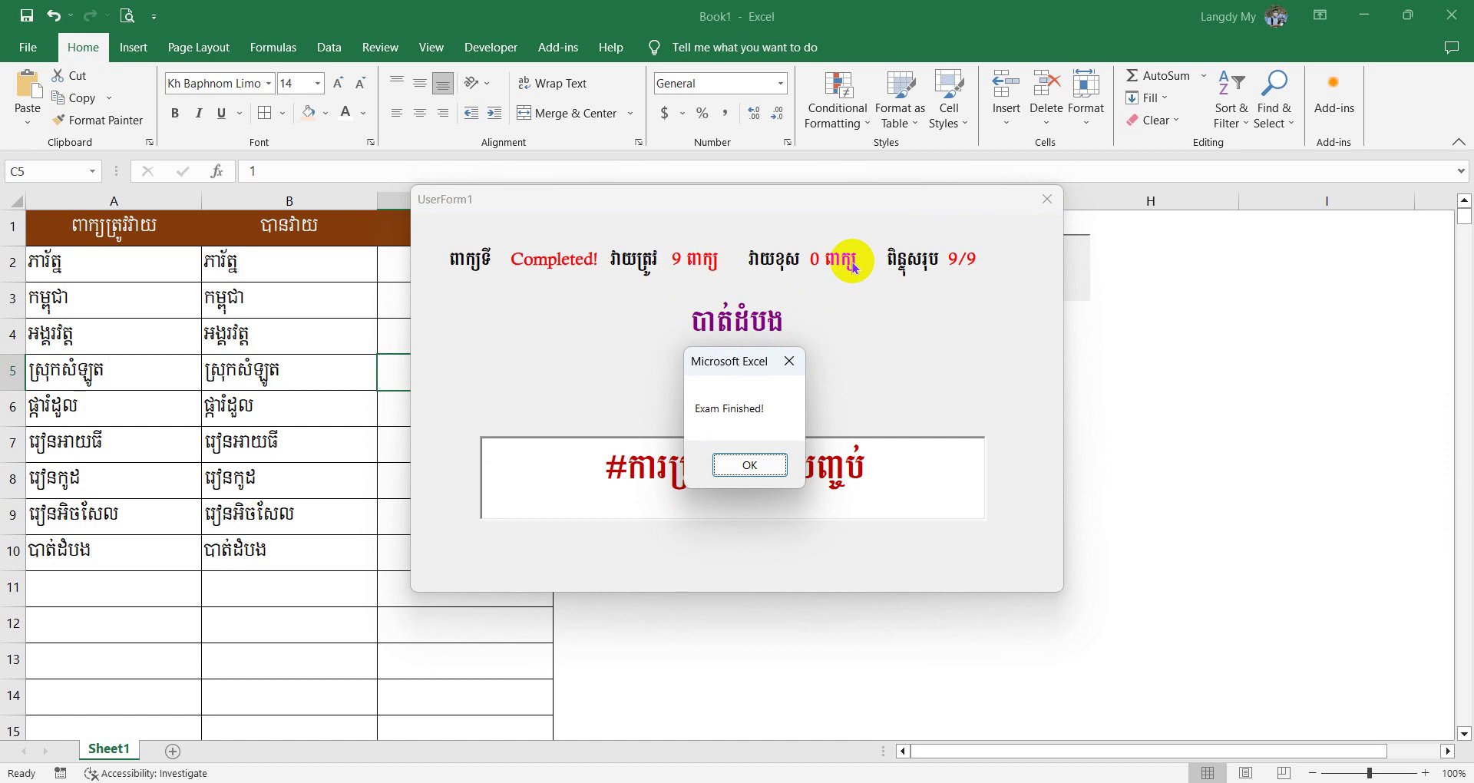
drag(722, 356, 735, 319)
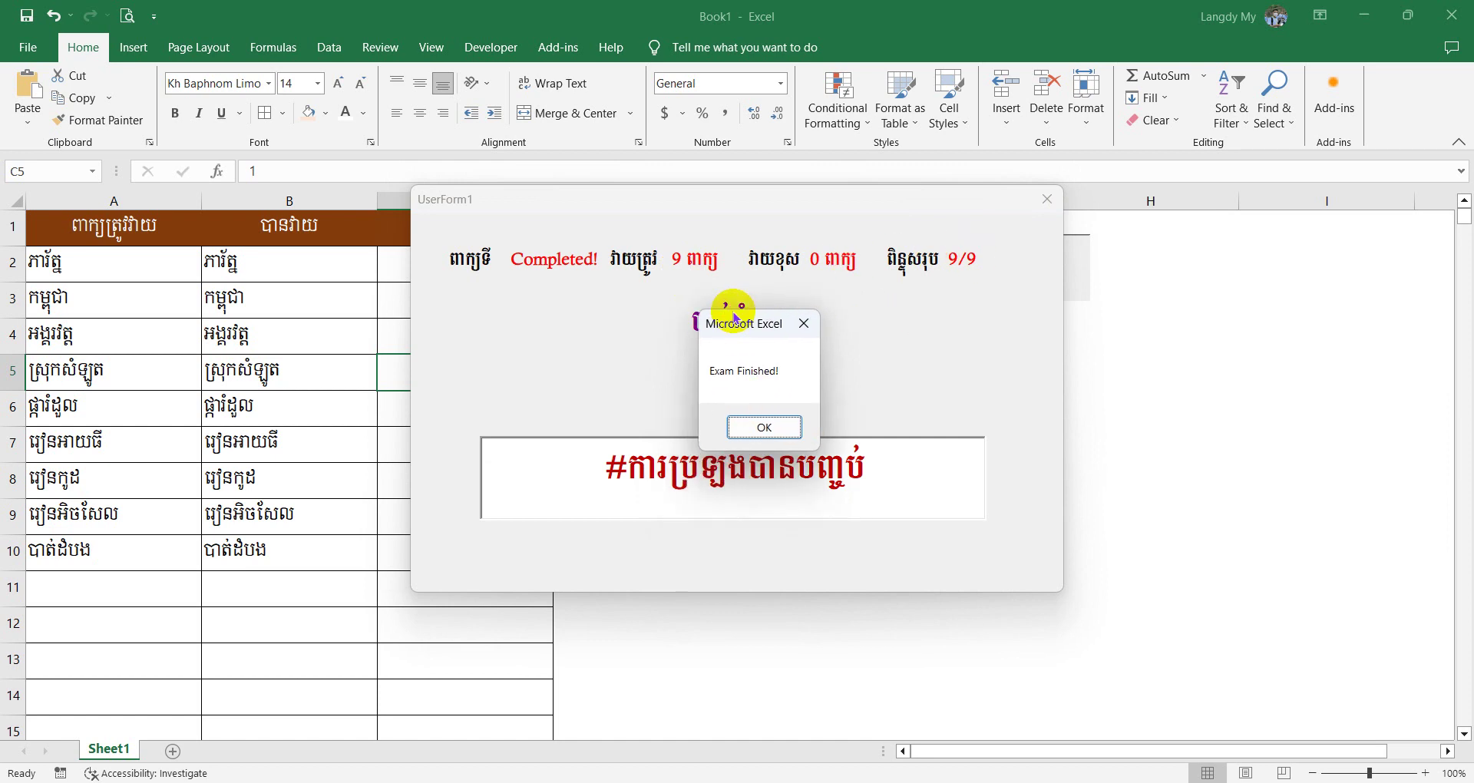
click(767, 417)
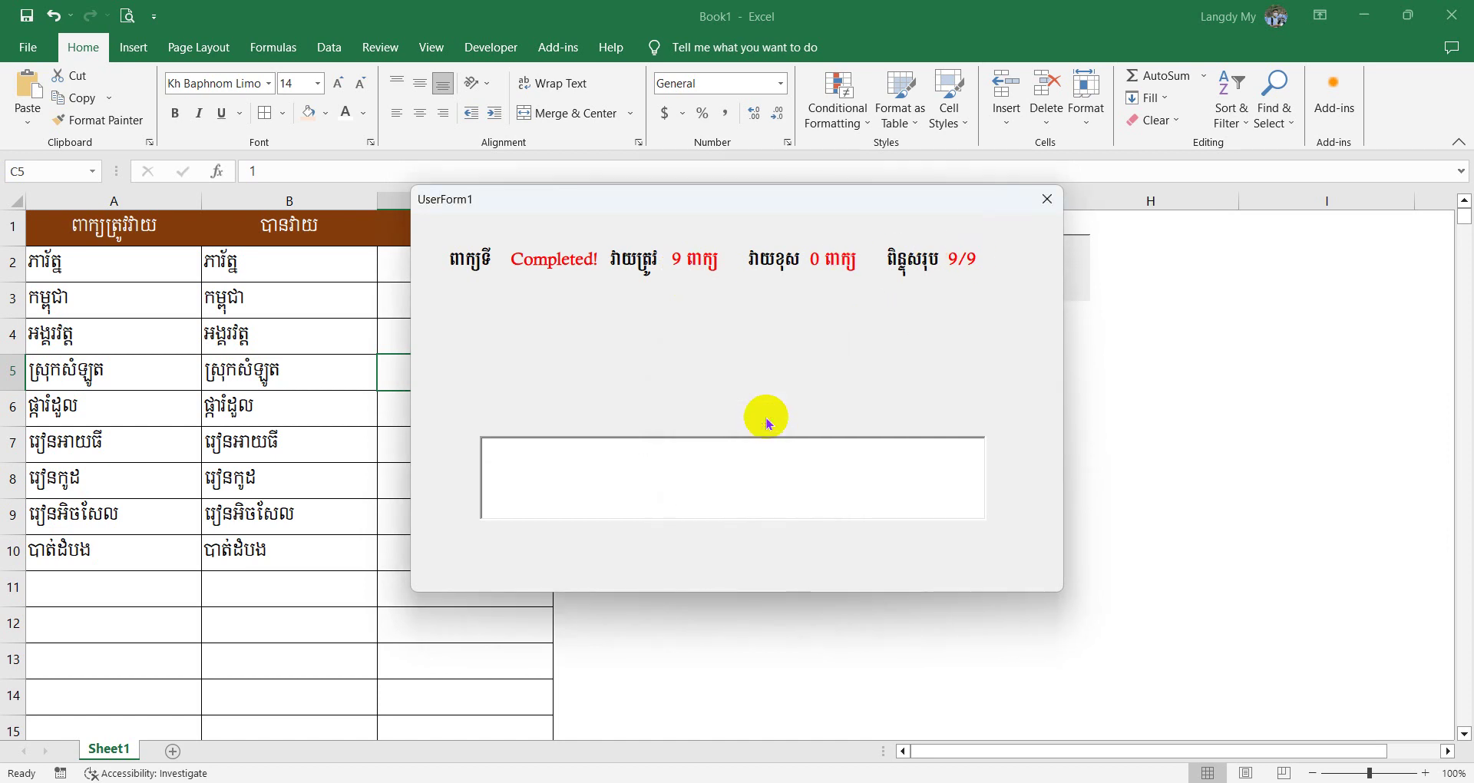